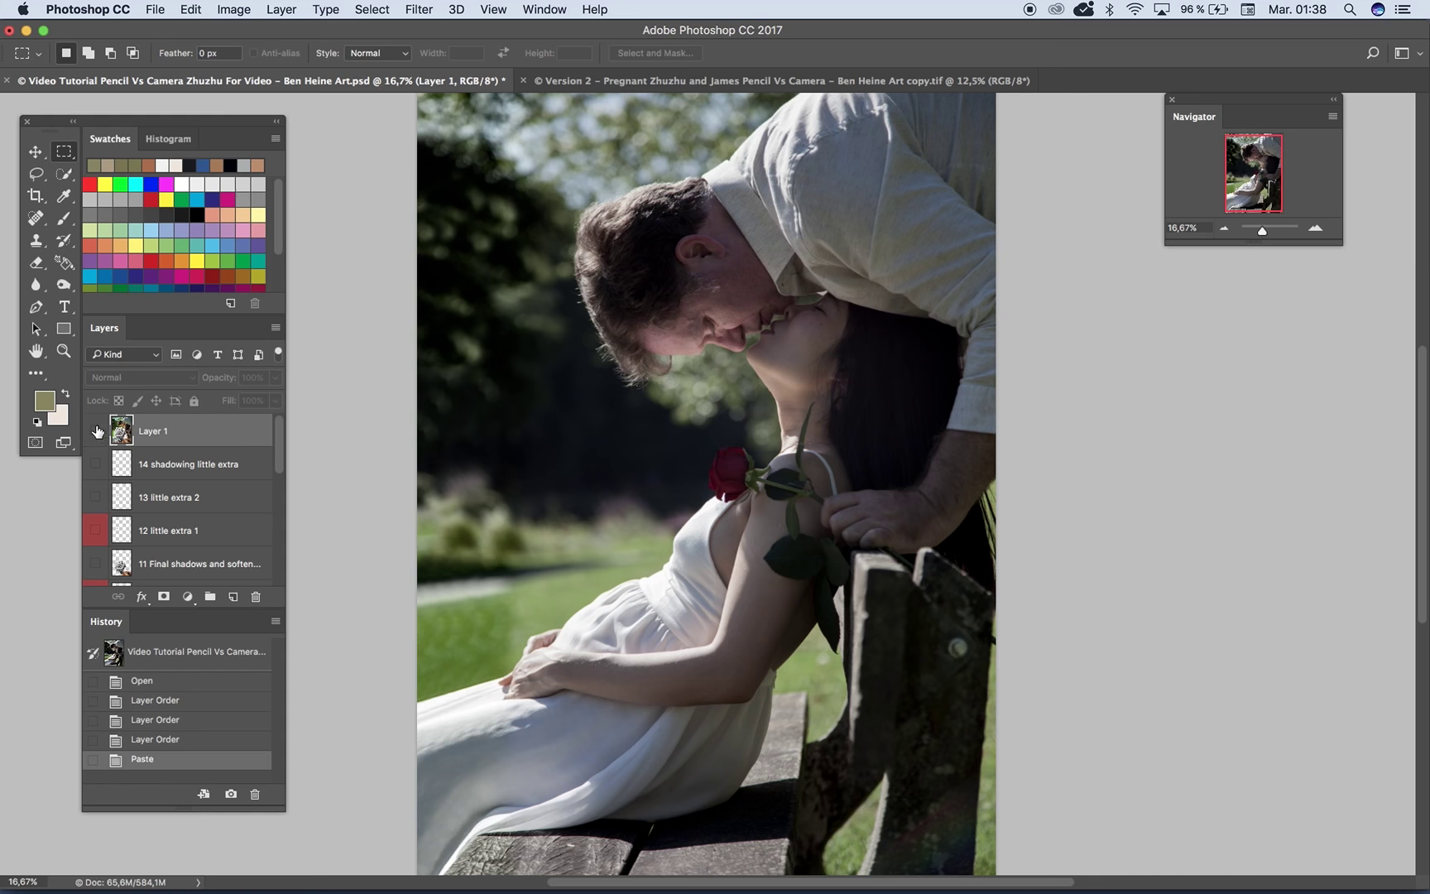
Step: Compare the finished artwork on Layer 1 with the original photo by toggling the layer's visibility, leaving it hidden
left_click(96, 431)
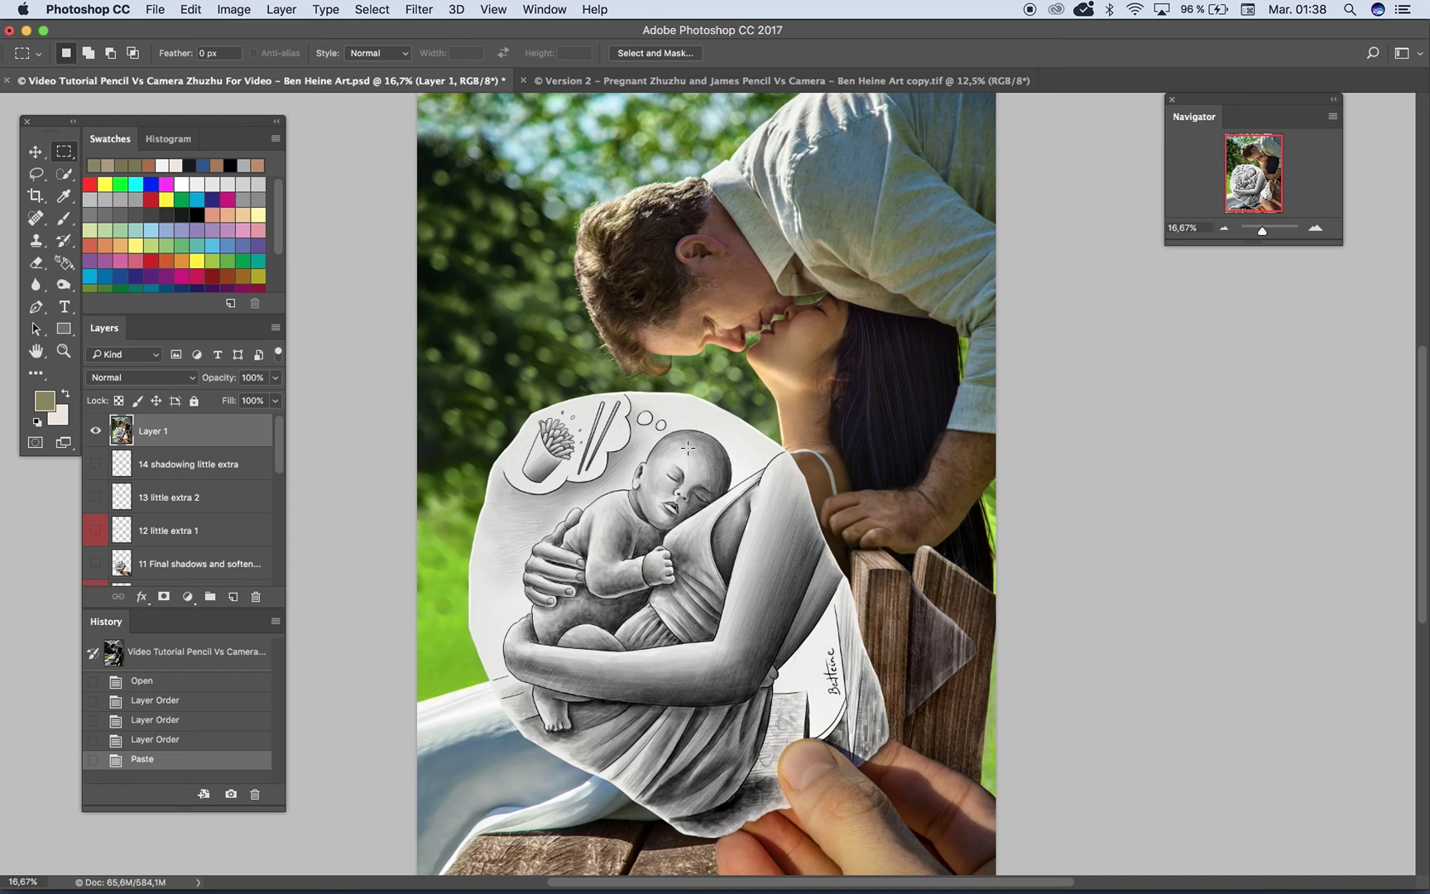
left_click(94, 434)
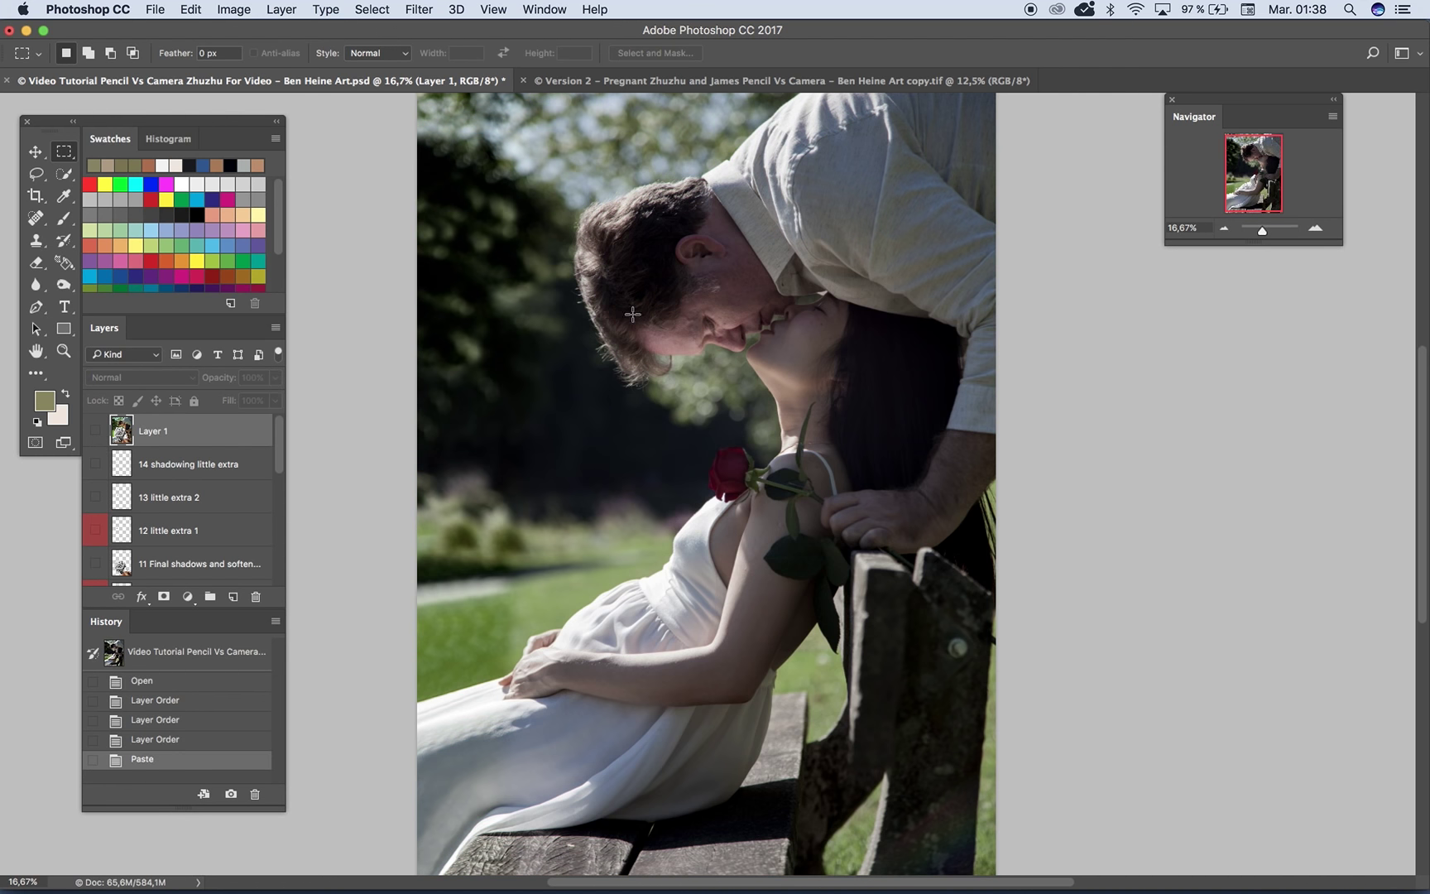
left_click(1314, 229)
mouse_move(1252, 192)
left_mouse_down()
mouse_move(1250, 163)
mouse_move(1237, 197)
left_mouse_up()
left_click(1224, 228)
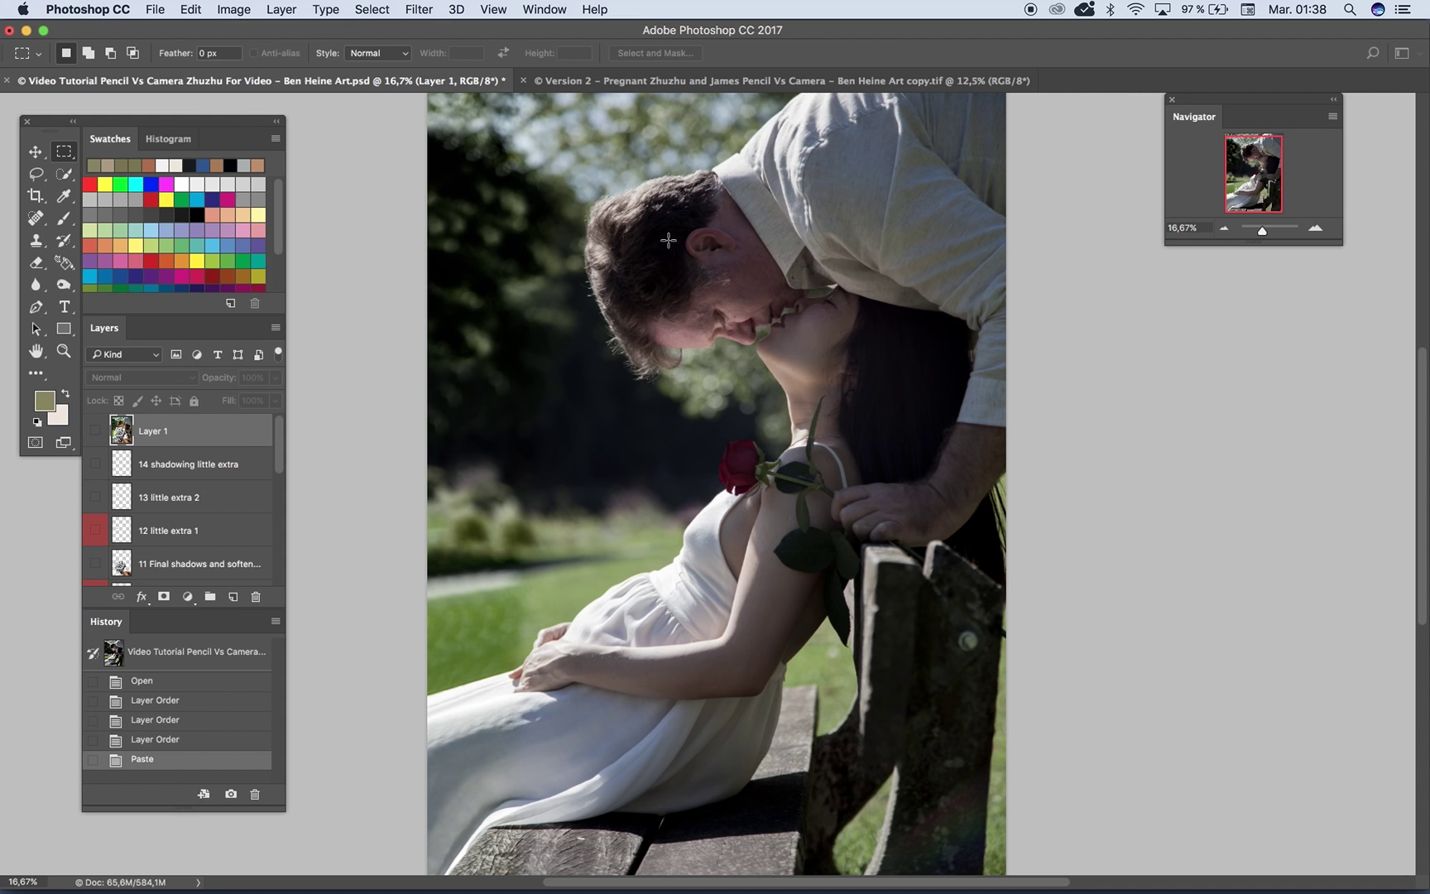
left_click(1314, 228)
left_click(1223, 228)
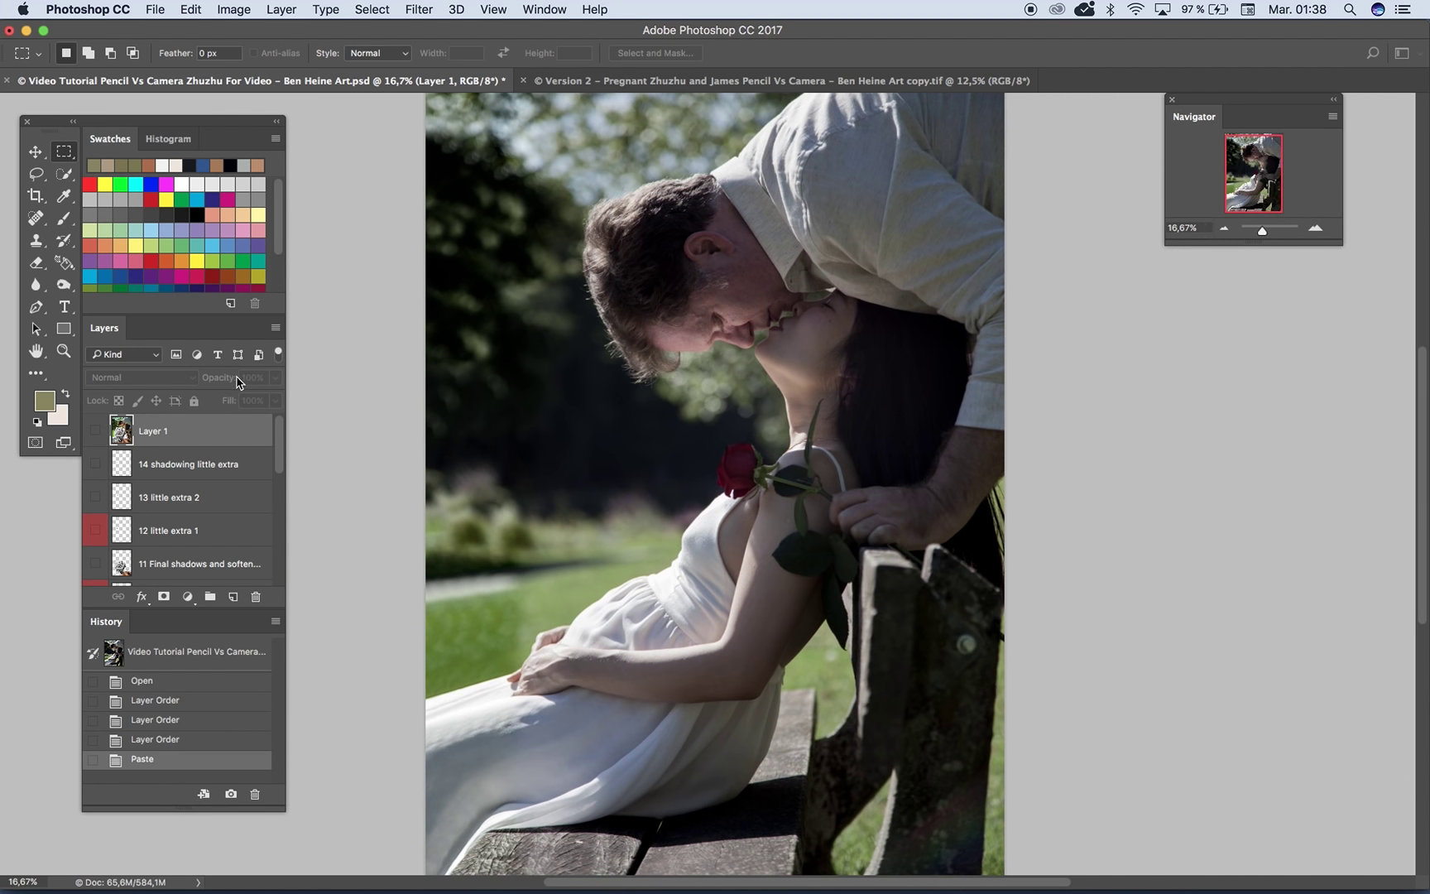
left_click(96, 431)
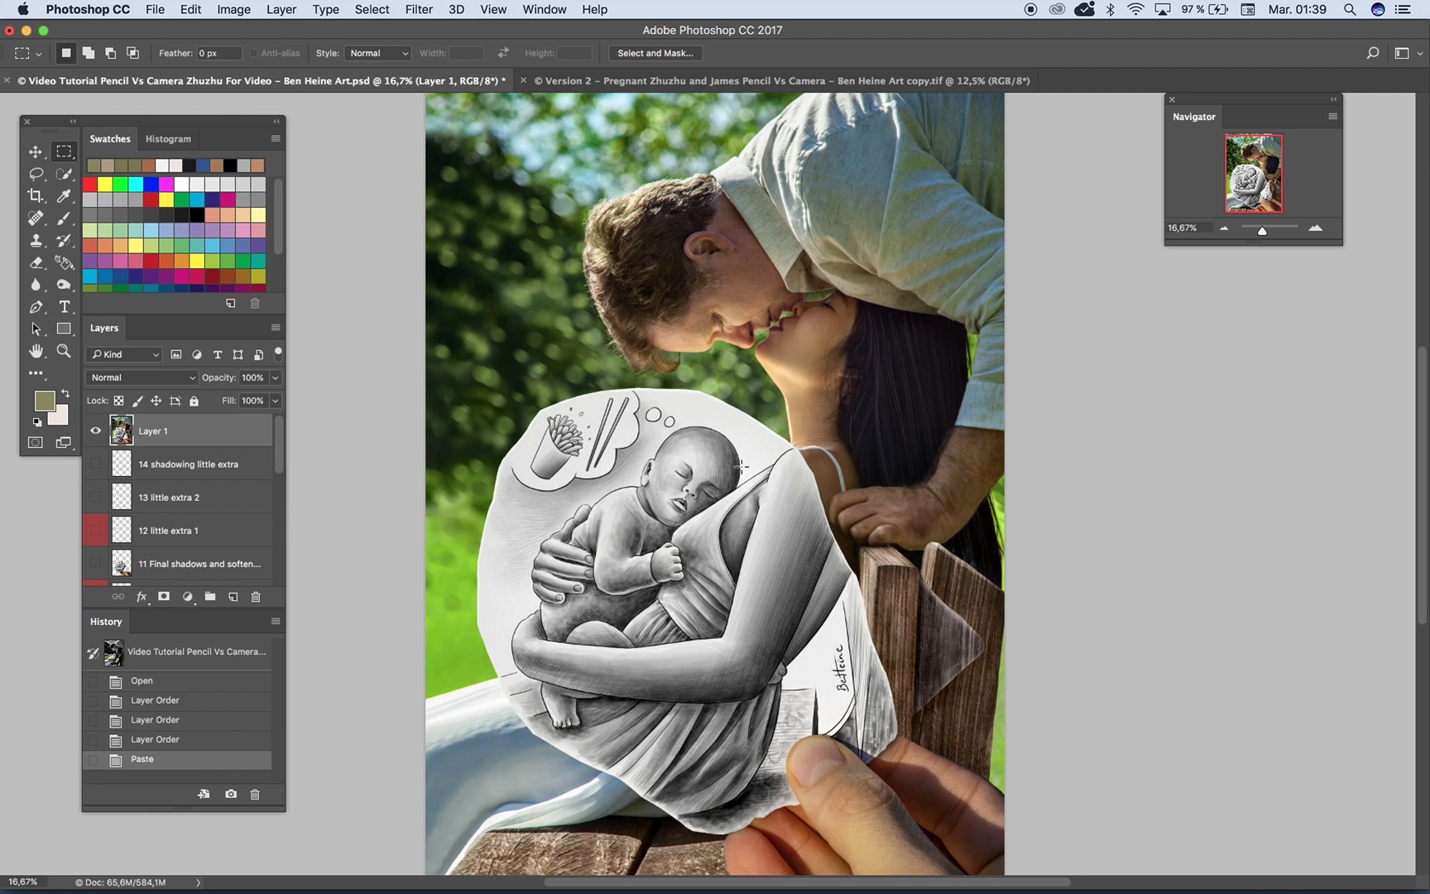
left_click(96, 431)
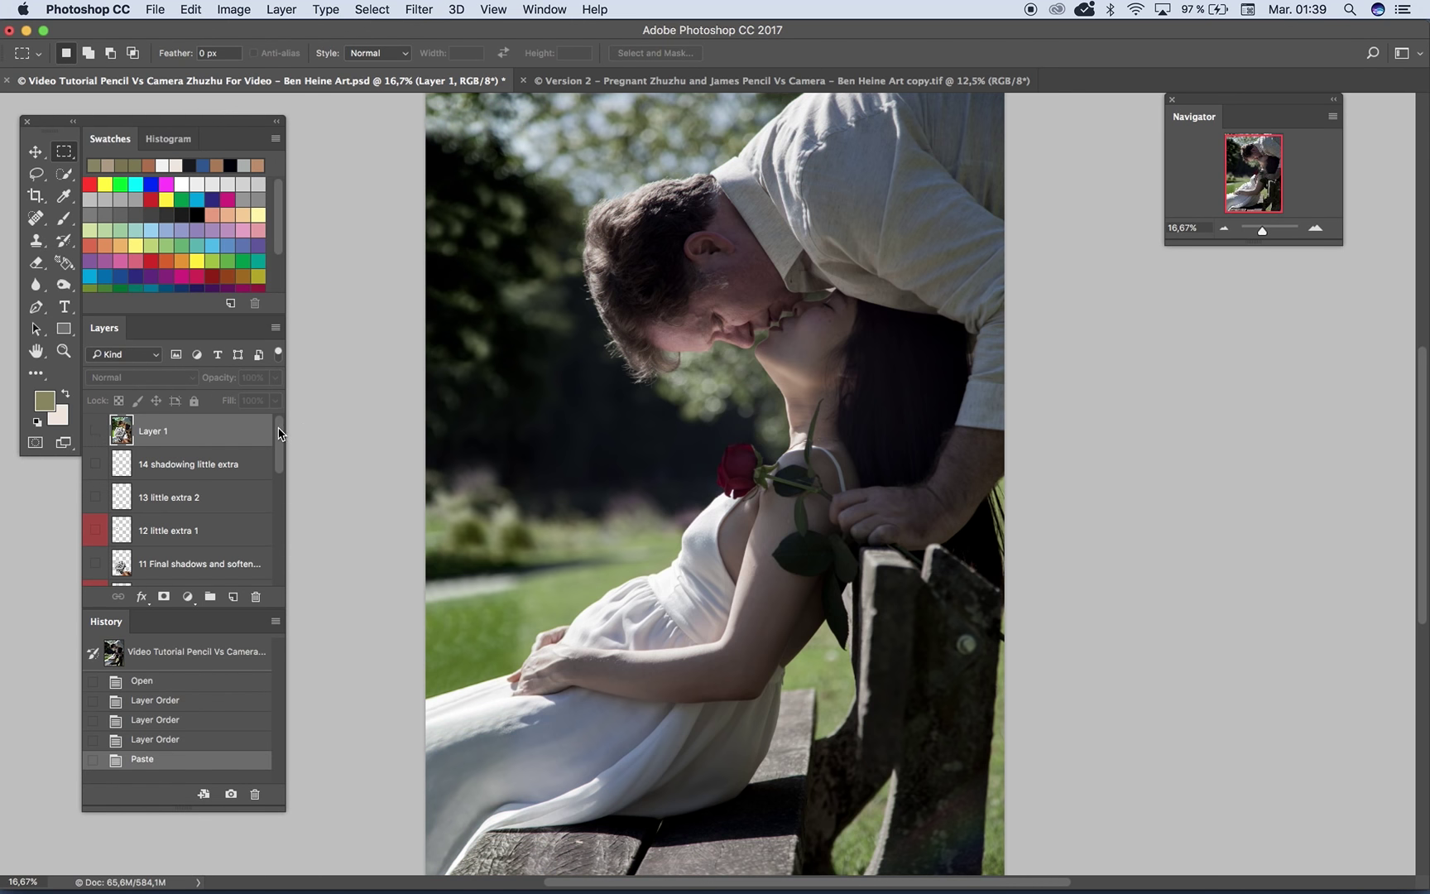
Step: Show the 2 Photo edits layer and examine the man's hair, the couple's faces and the blurred background up close
left_click_drag(280, 434, 280, 544)
left_click(96, 538)
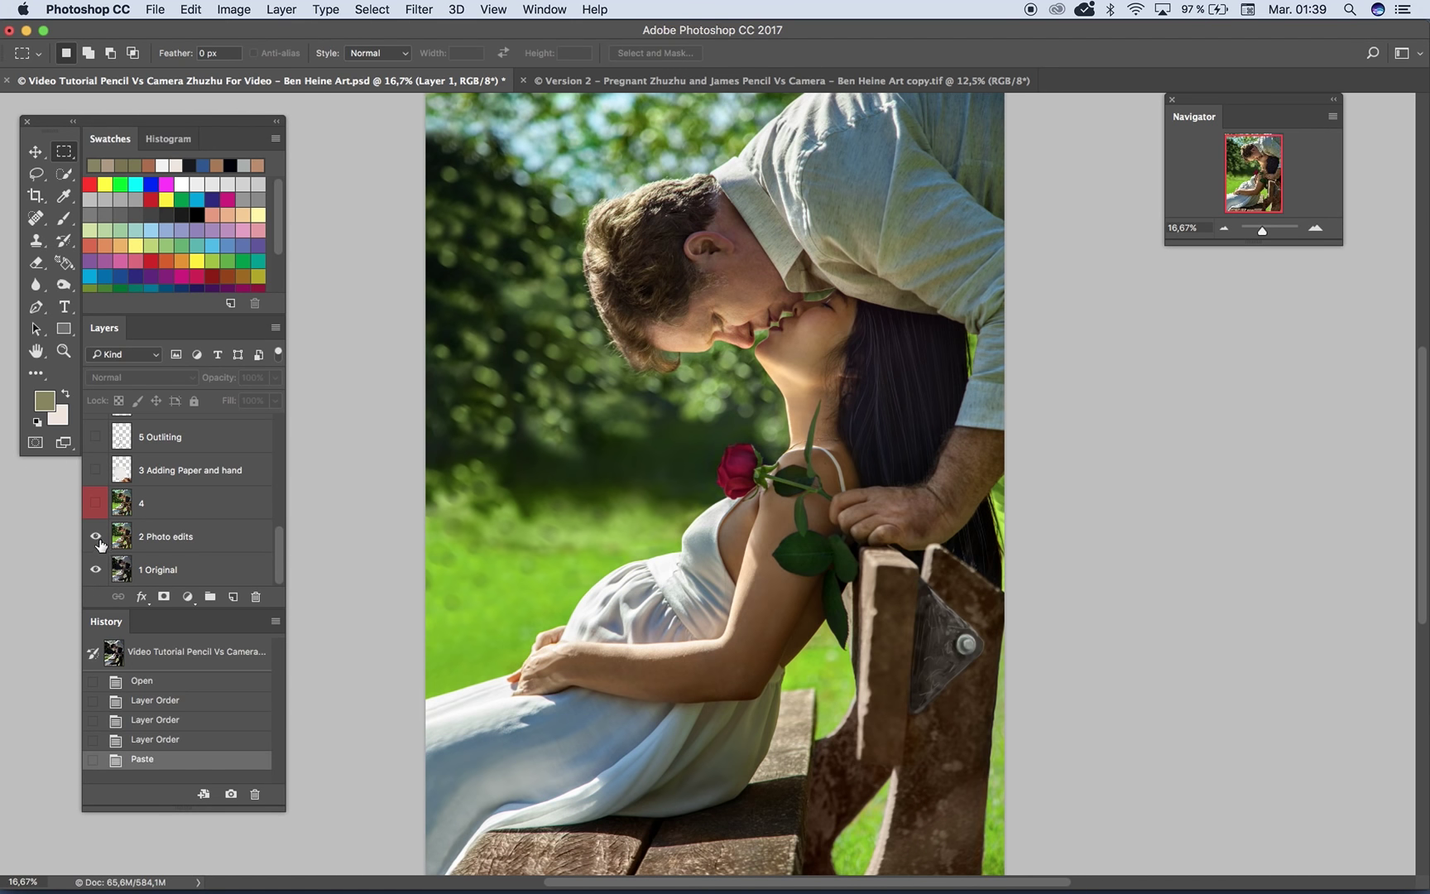
left_click(1313, 230)
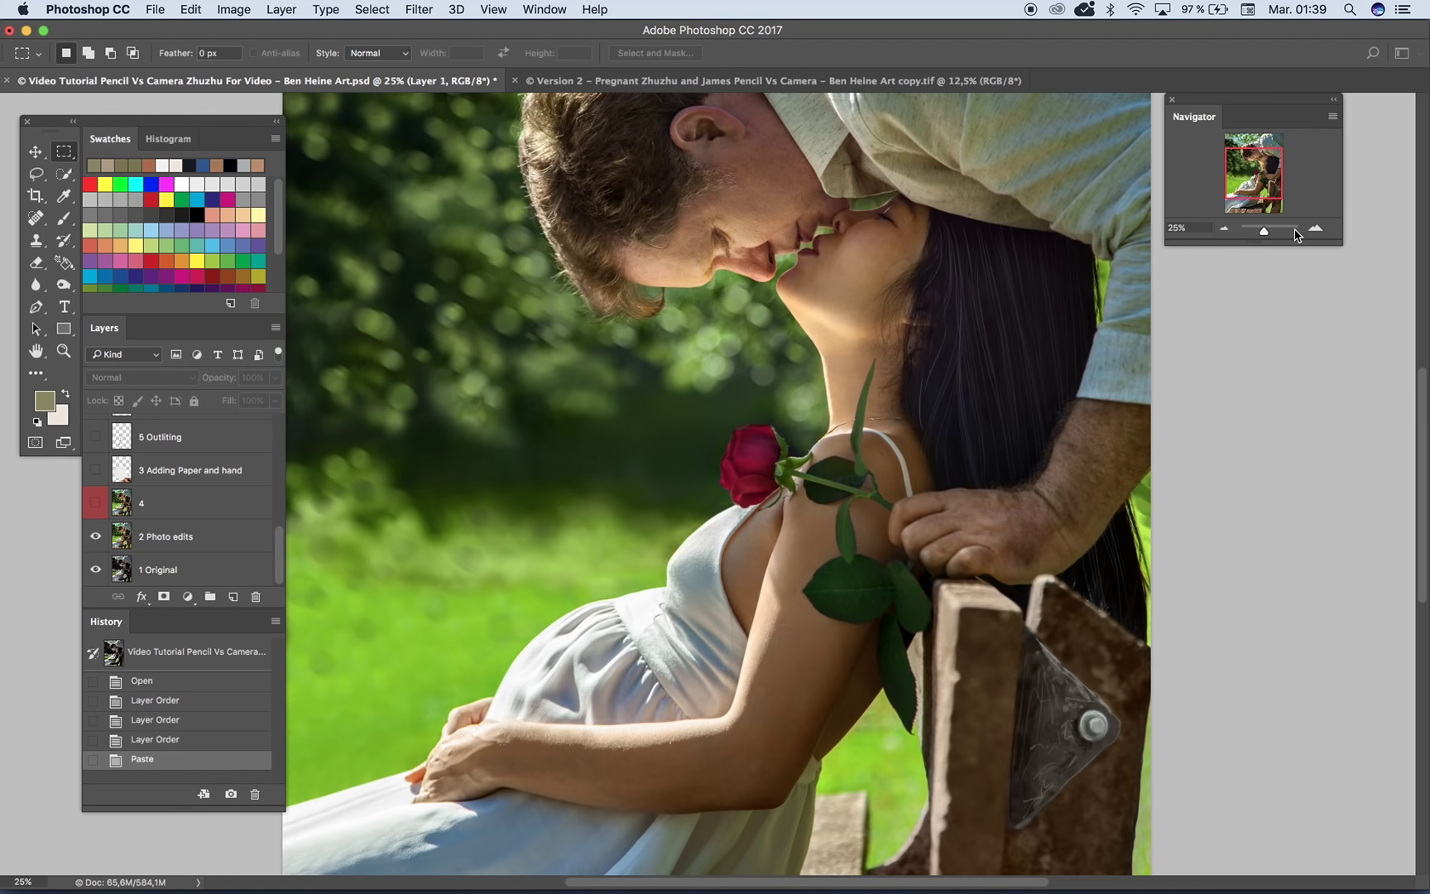
left_click_drag(676, 319, 747, 445)
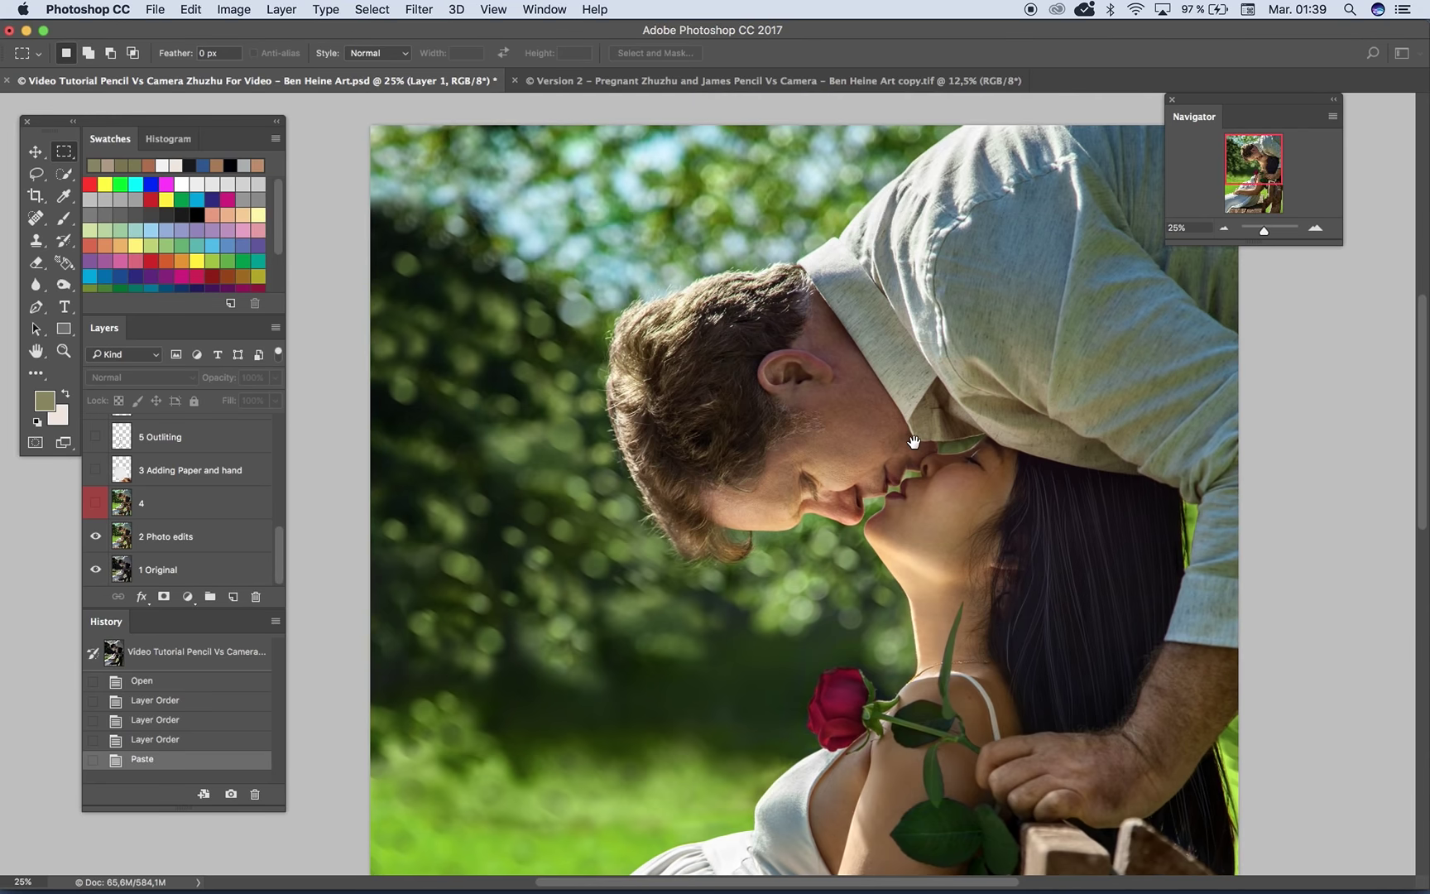
left_click(1315, 229)
left_click(1317, 234)
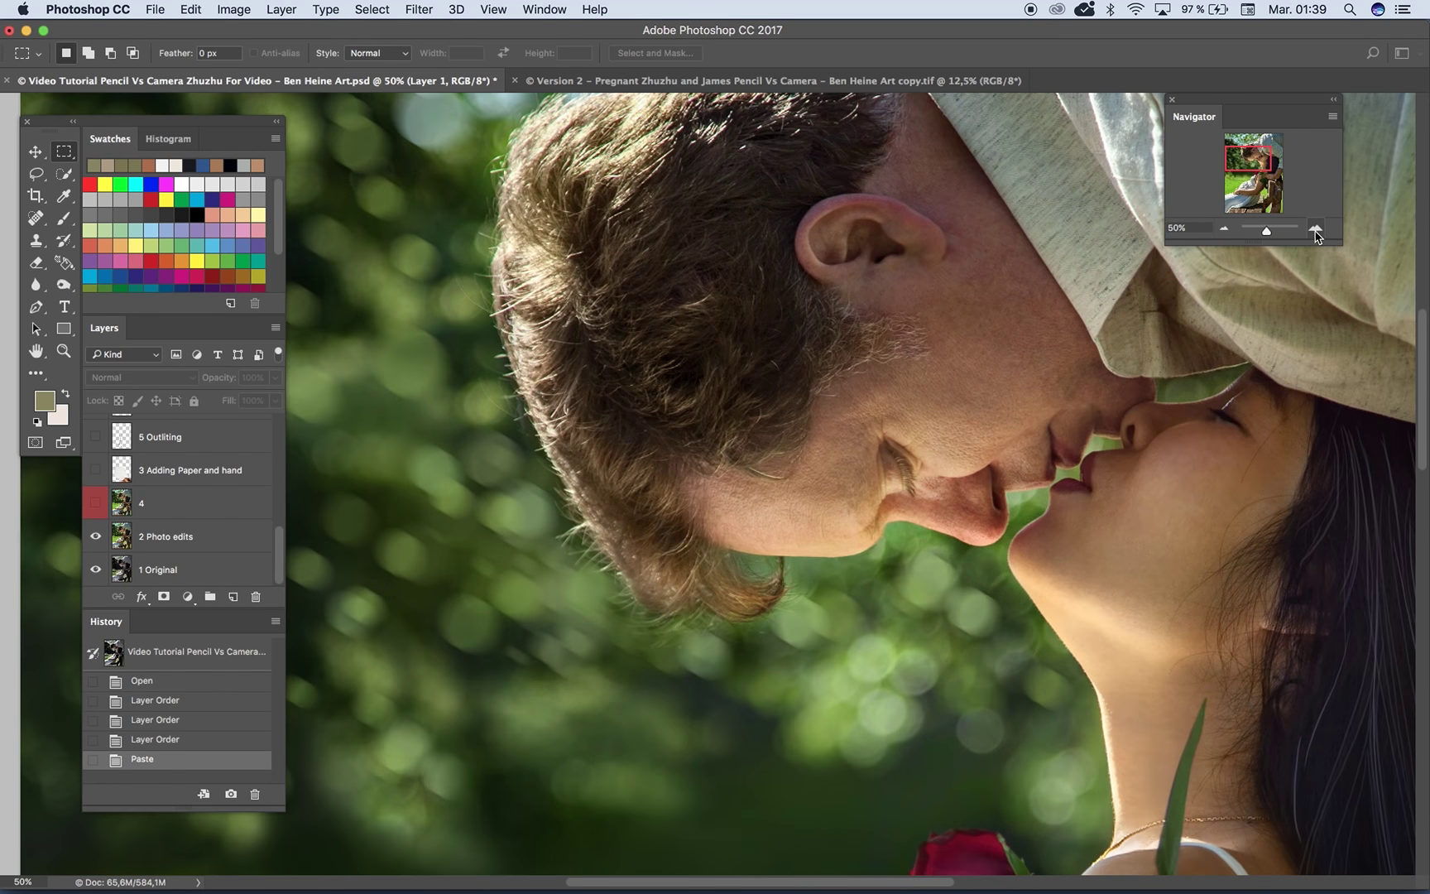
left_click_drag(957, 291, 919, 201)
left_click_drag(753, 310, 871, 293)
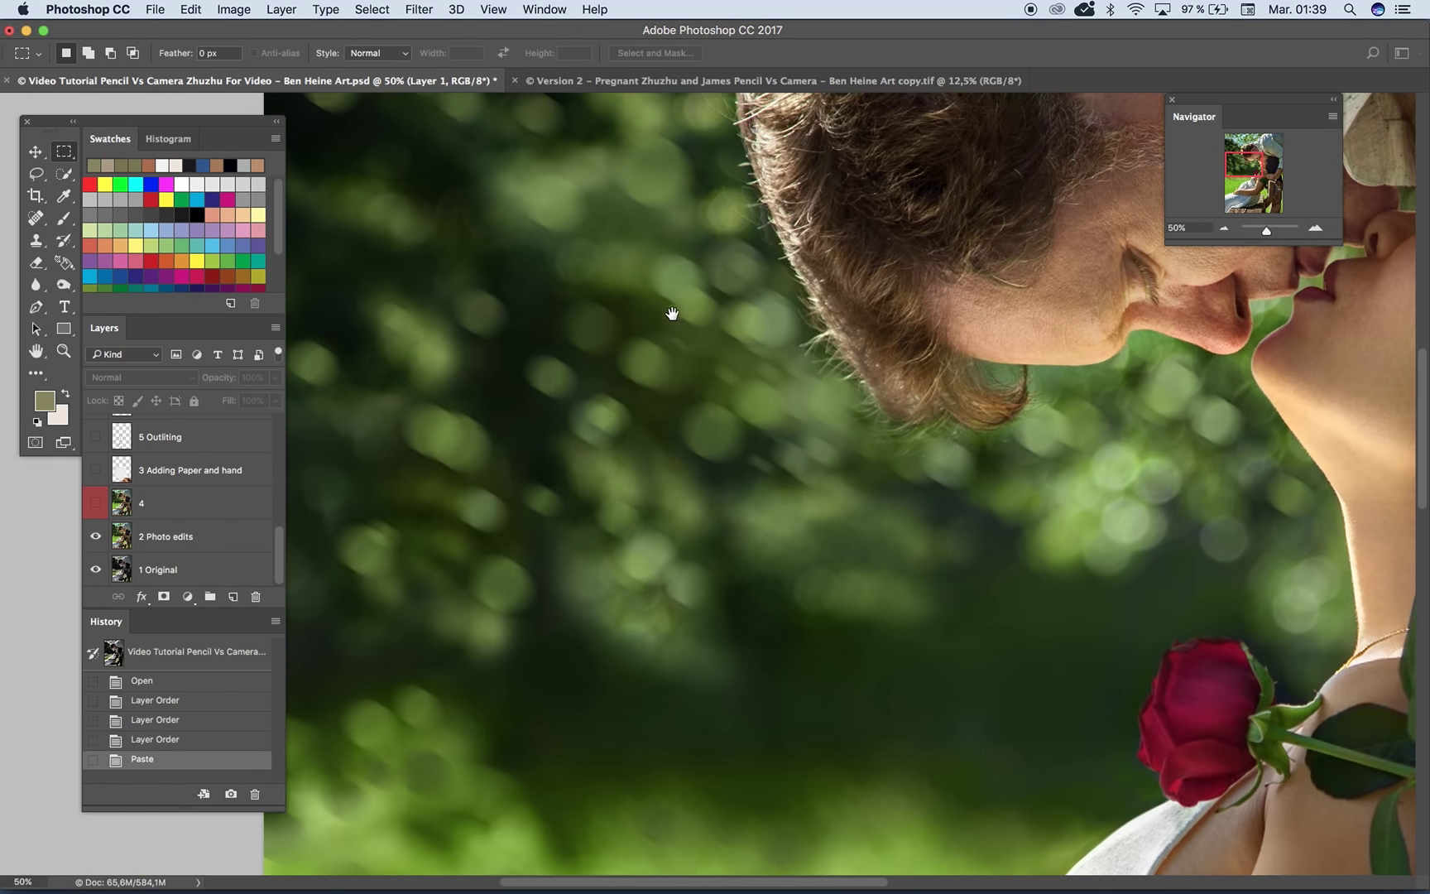
left_click_drag(675, 313, 801, 347)
left_click_drag(1022, 174, 834, 335)
scroll(833, 335, "down", 3)
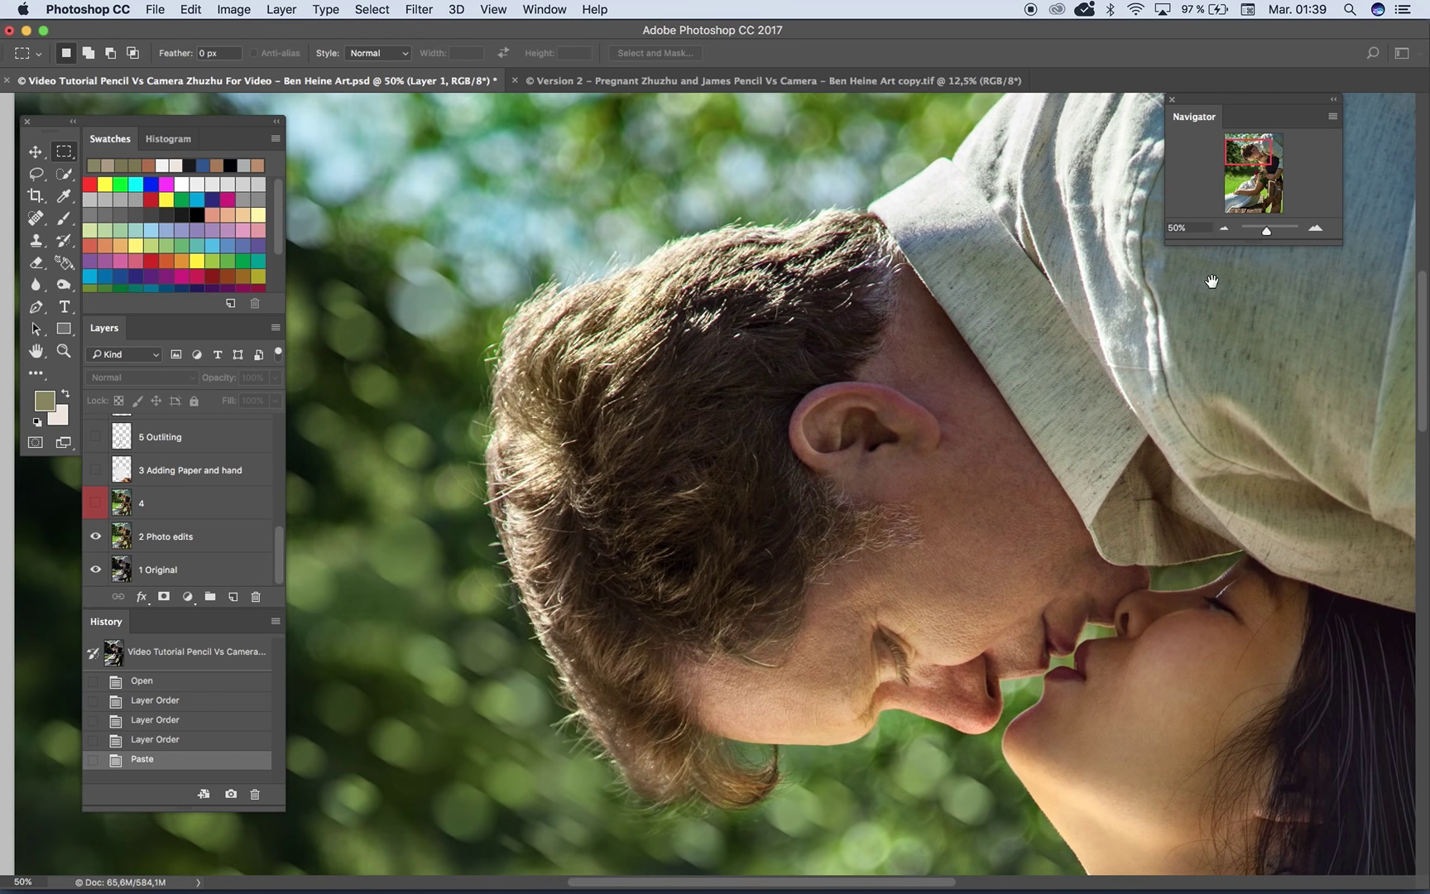
Step: Examine the edited dress, rose and bench in the lower half of the photo, then return to the couple's faces
left_click(1224, 229)
left_click(1224, 229)
scroll(833, 375, "down", 10)
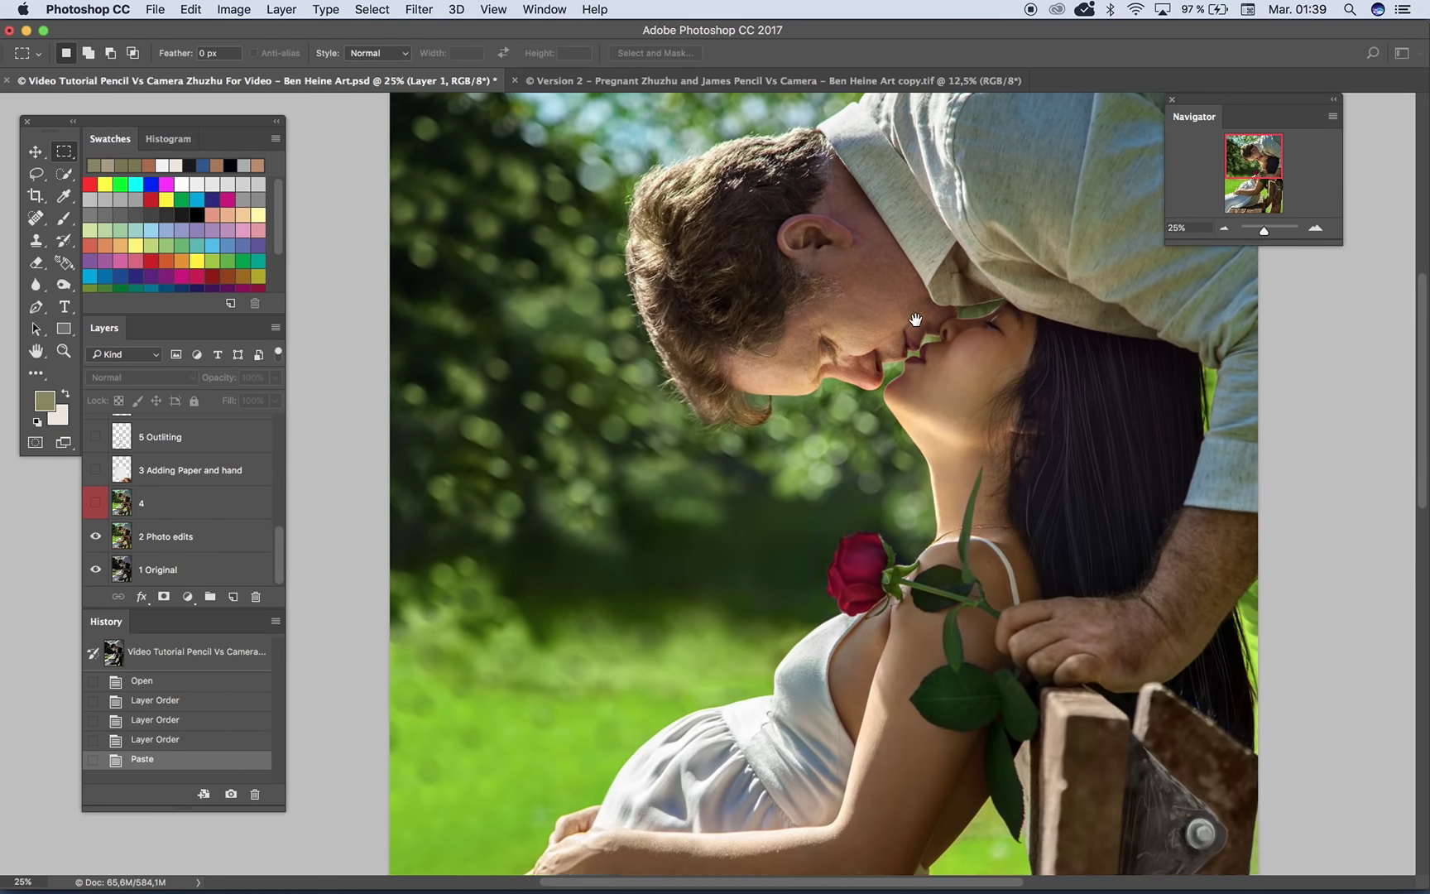
scroll(833, 374, "right", 3)
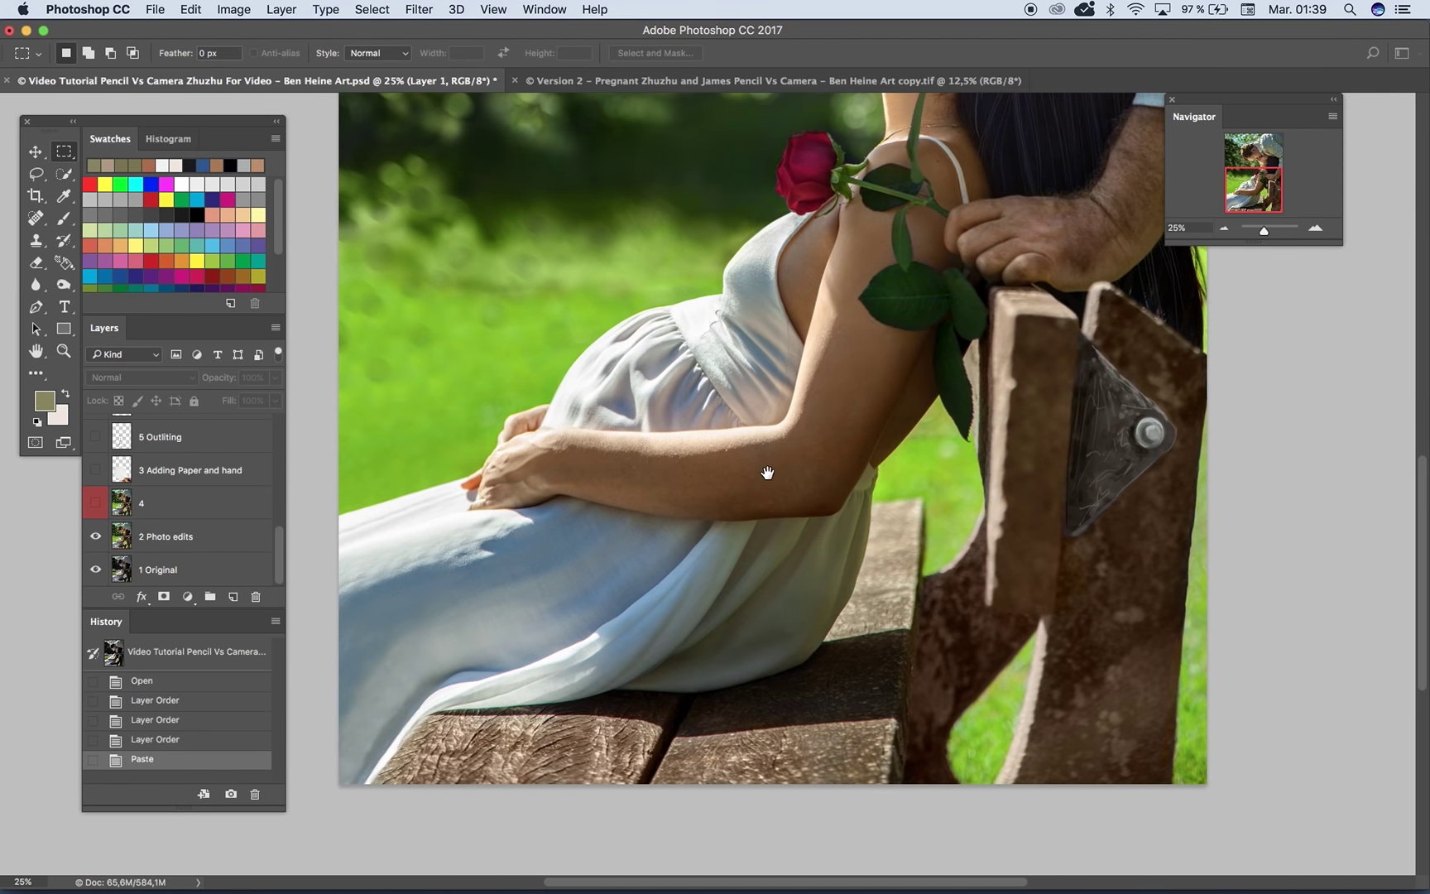
scroll(795, 364, "up", 4)
scroll(791, 358, "up", 10)
scroll(791, 358, "left", 2)
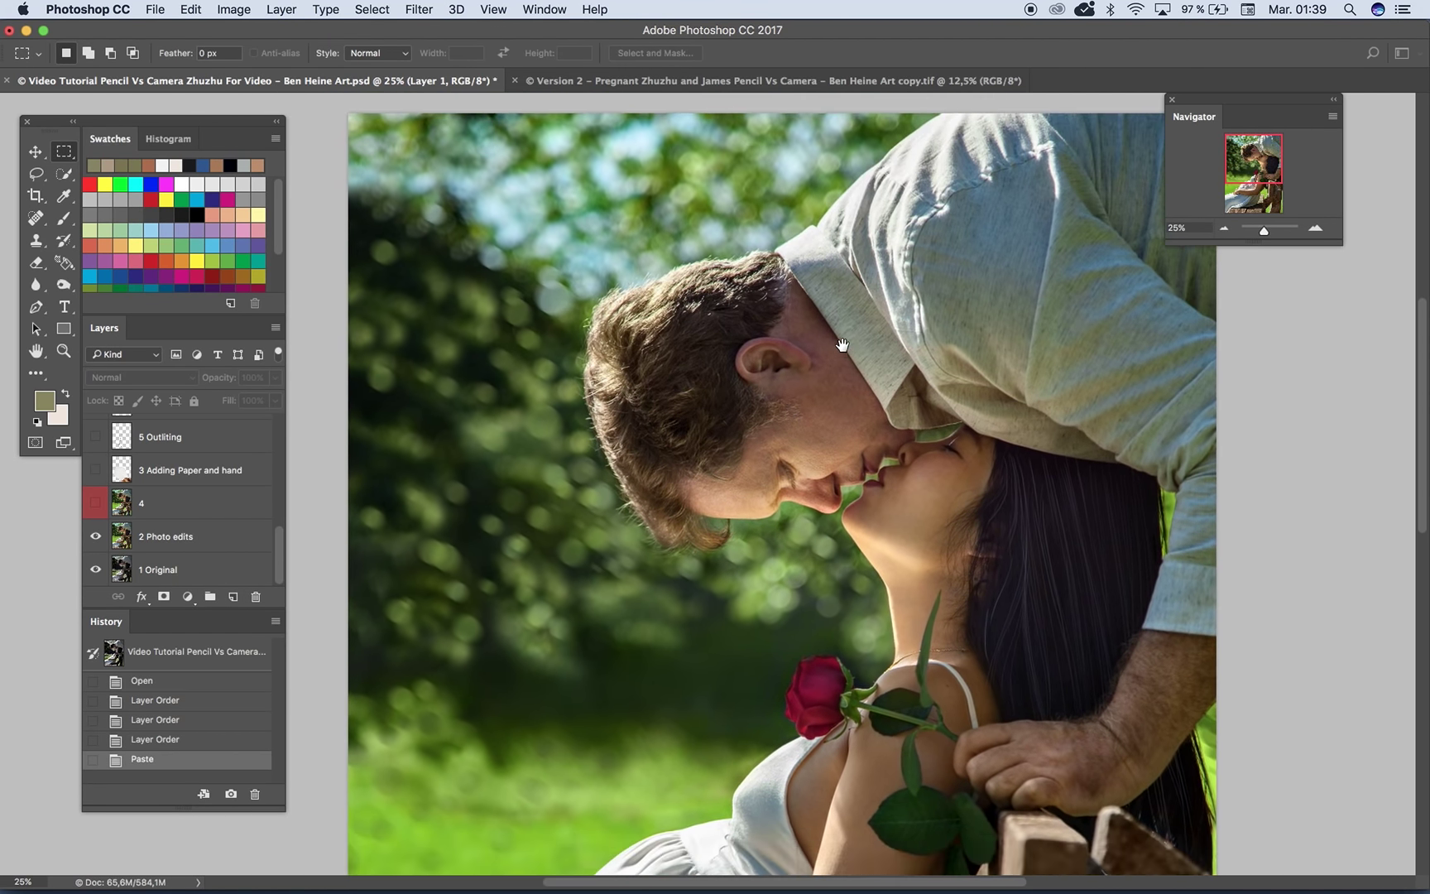
Step: Examine the light spots in the edited background at 50% and the overall colours of the couple at 25%
left_click(1316, 230)
left_click(1315, 230)
left_click_drag(781, 326, 976, 220)
left_click_drag(727, 344, 694, 385)
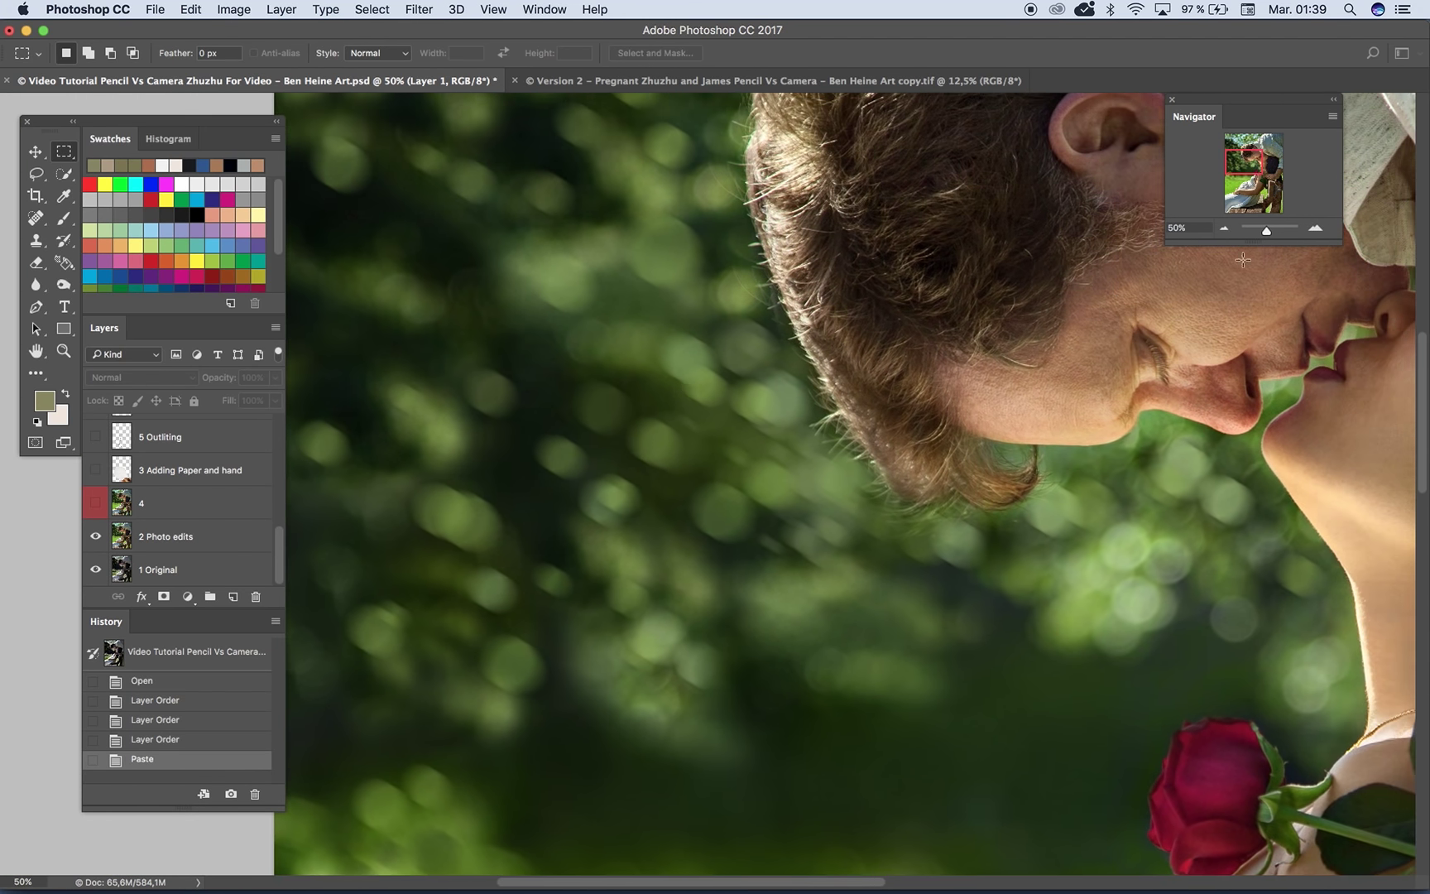
left_click(1224, 230)
left_click(1223, 229)
left_click_drag(833, 322, 747, 380)
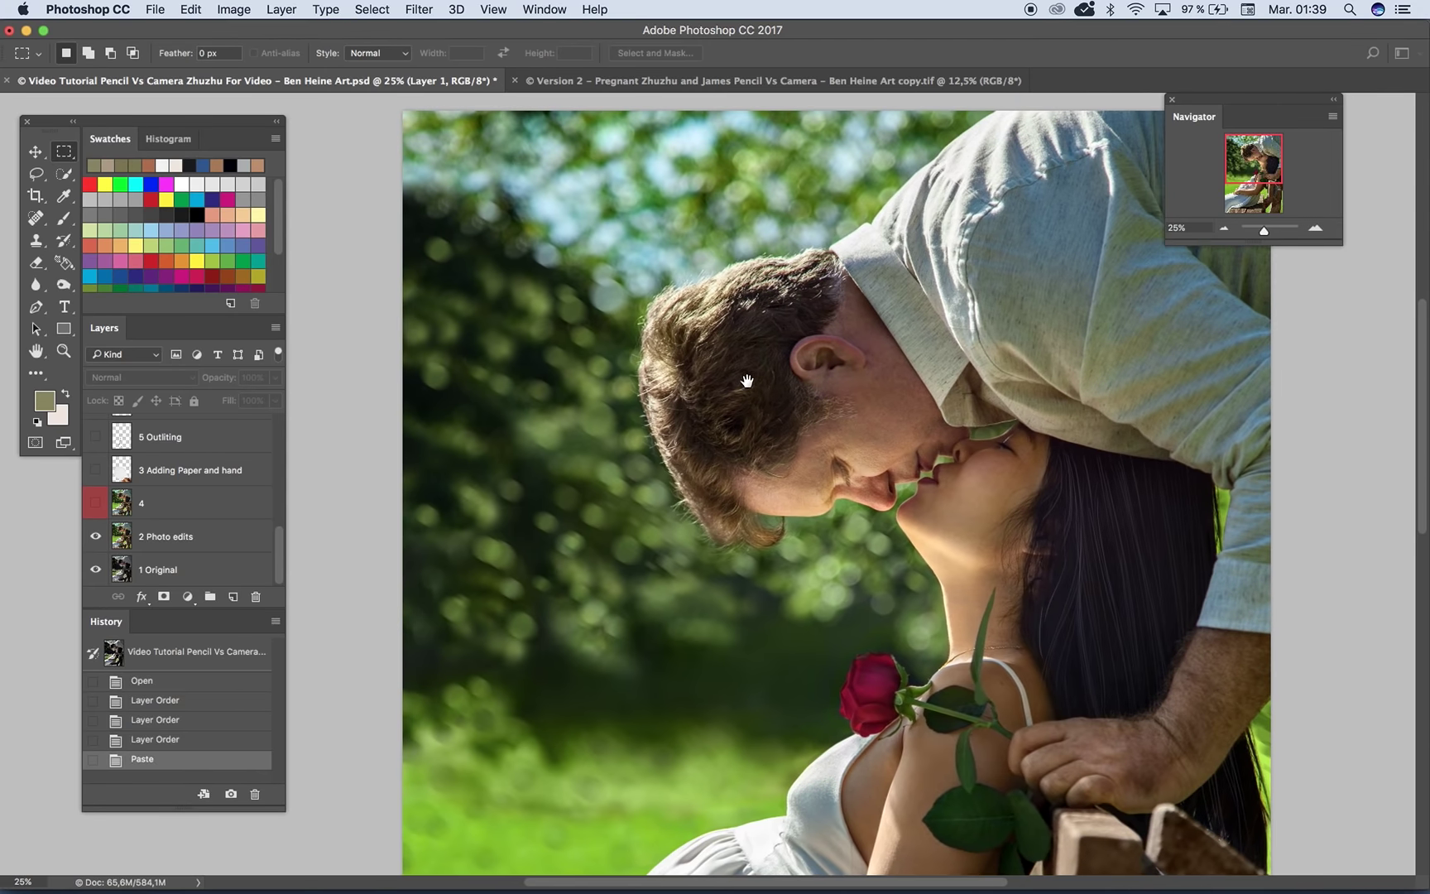
left_click_drag(615, 436, 621, 330)
left_click_drag(617, 384, 605, 499)
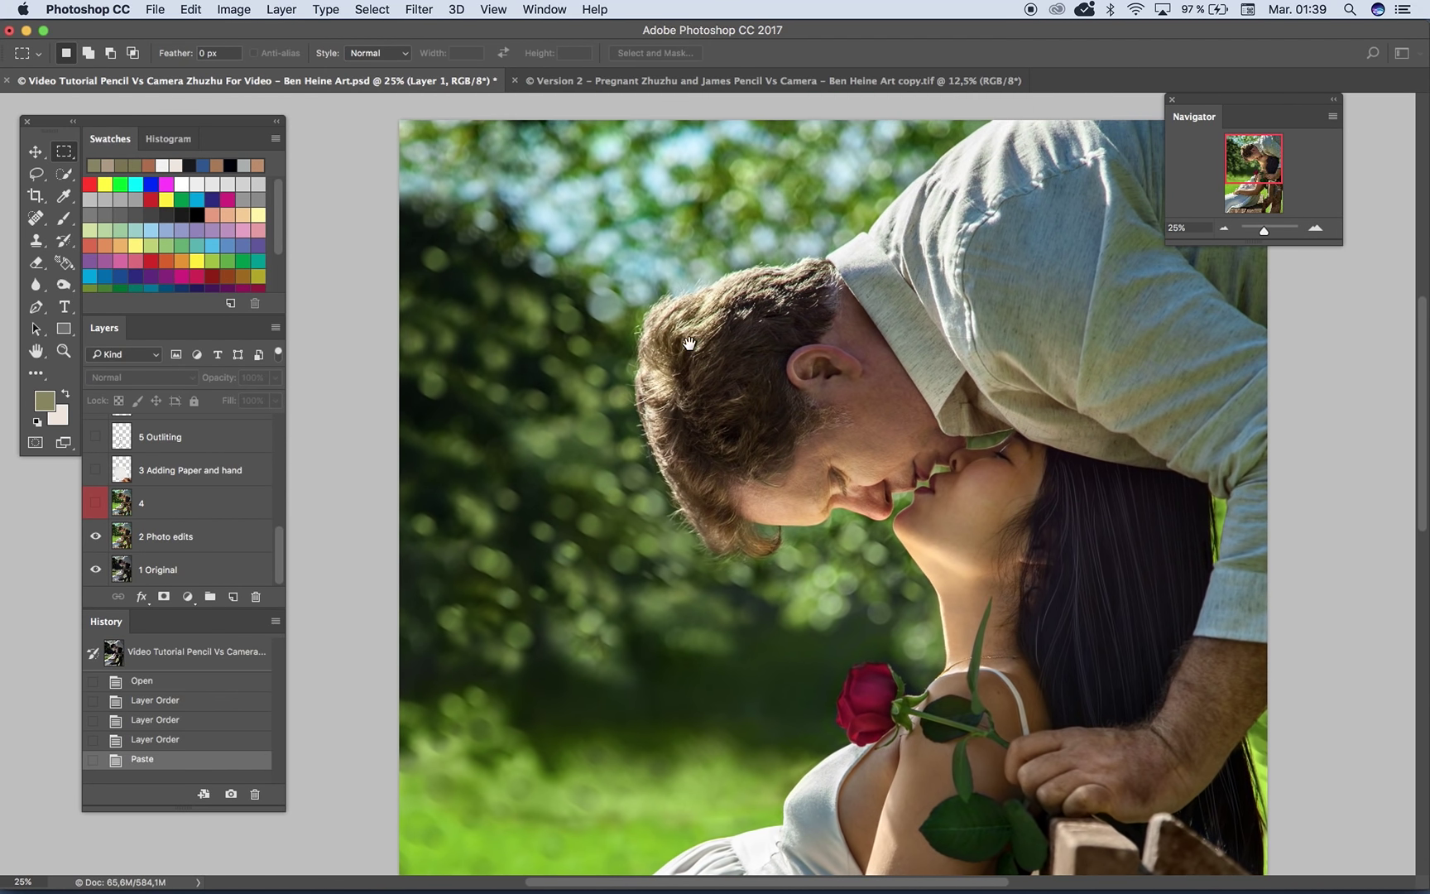
left_click_drag(680, 358, 695, 295)
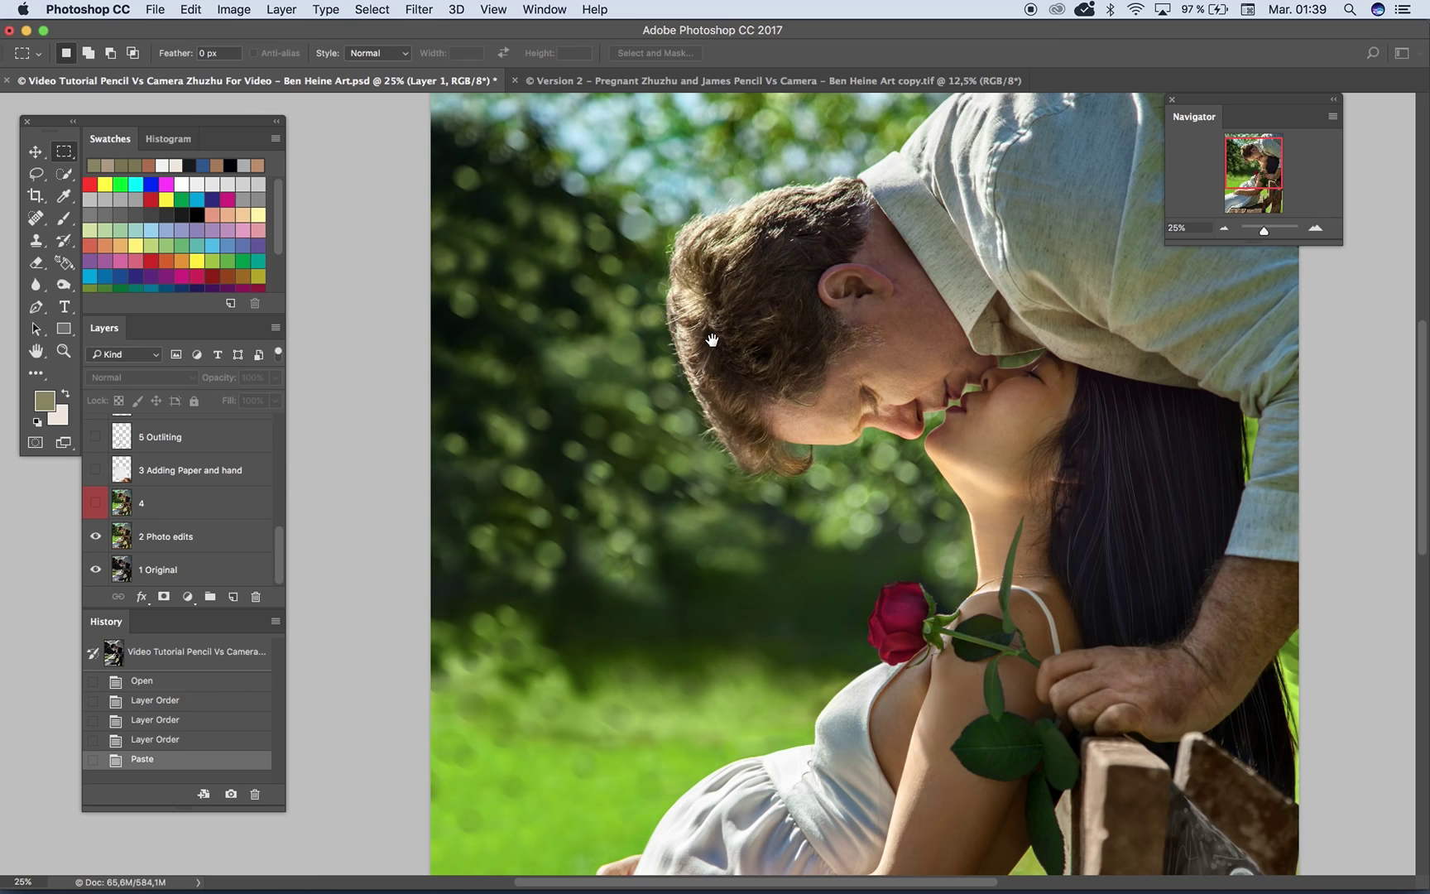
scroll(720, 339, "down", 3)
left_click_drag(692, 398, 651, 411)
left_click_drag(1067, 318, 1018, 278)
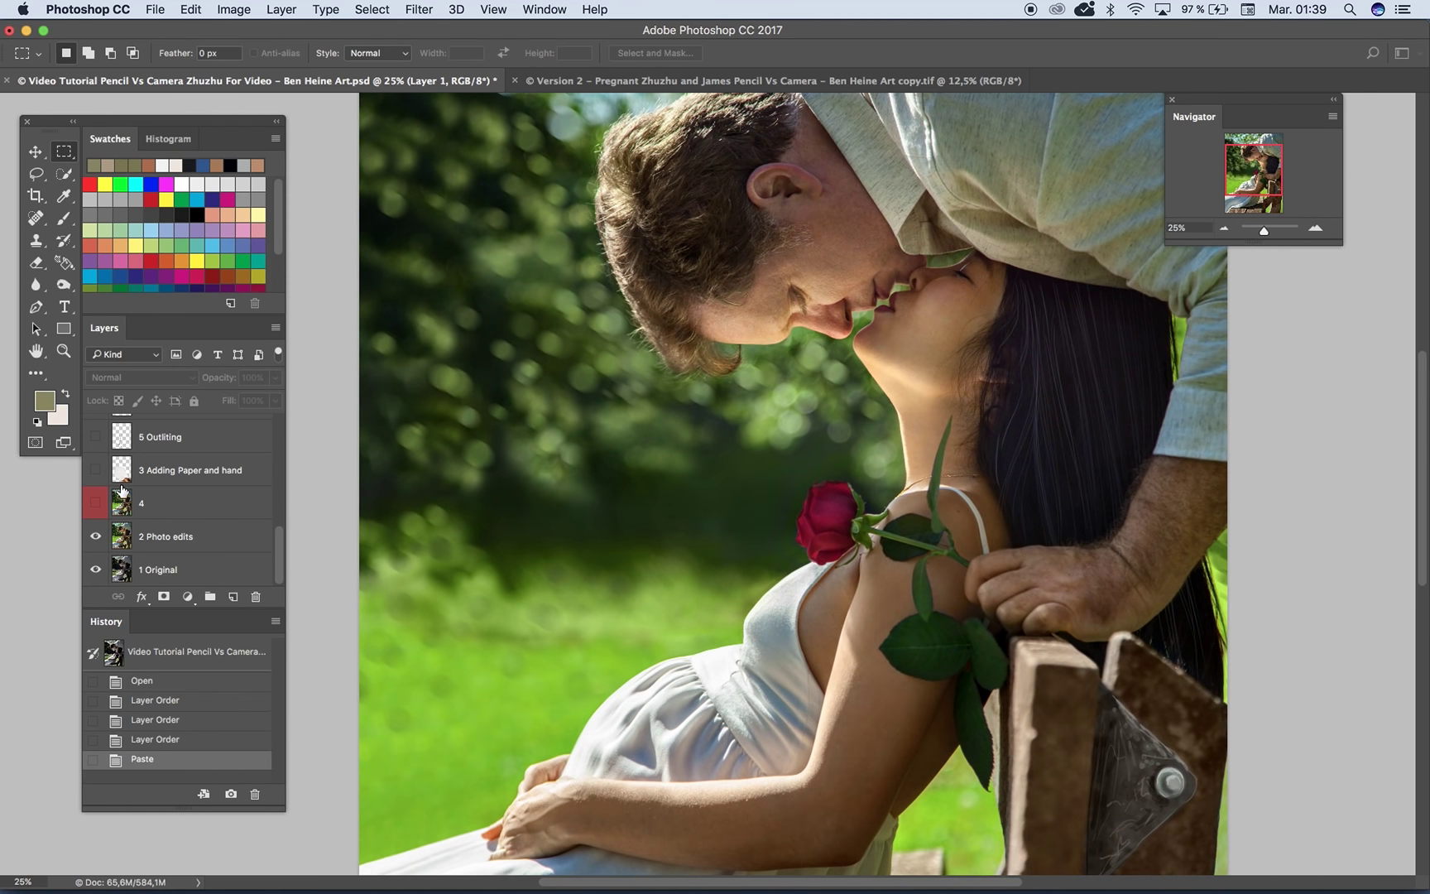
Step: Compare the retouched photo with the original by toggling the 2 Photo edits layer, leaving only 1 Original visible
left_click(98, 539)
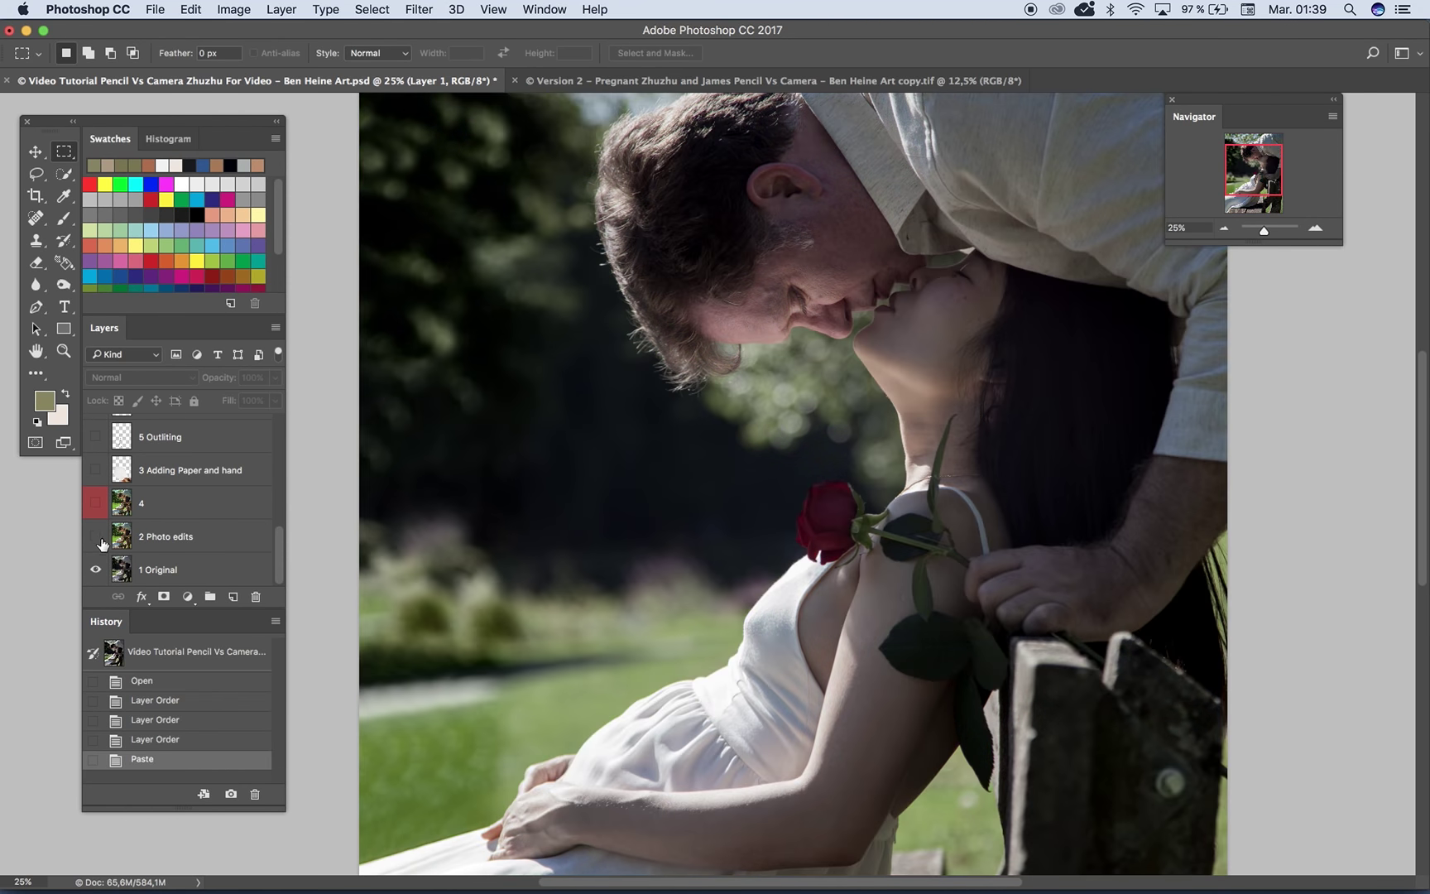
scroll(581, 465, "up", 5)
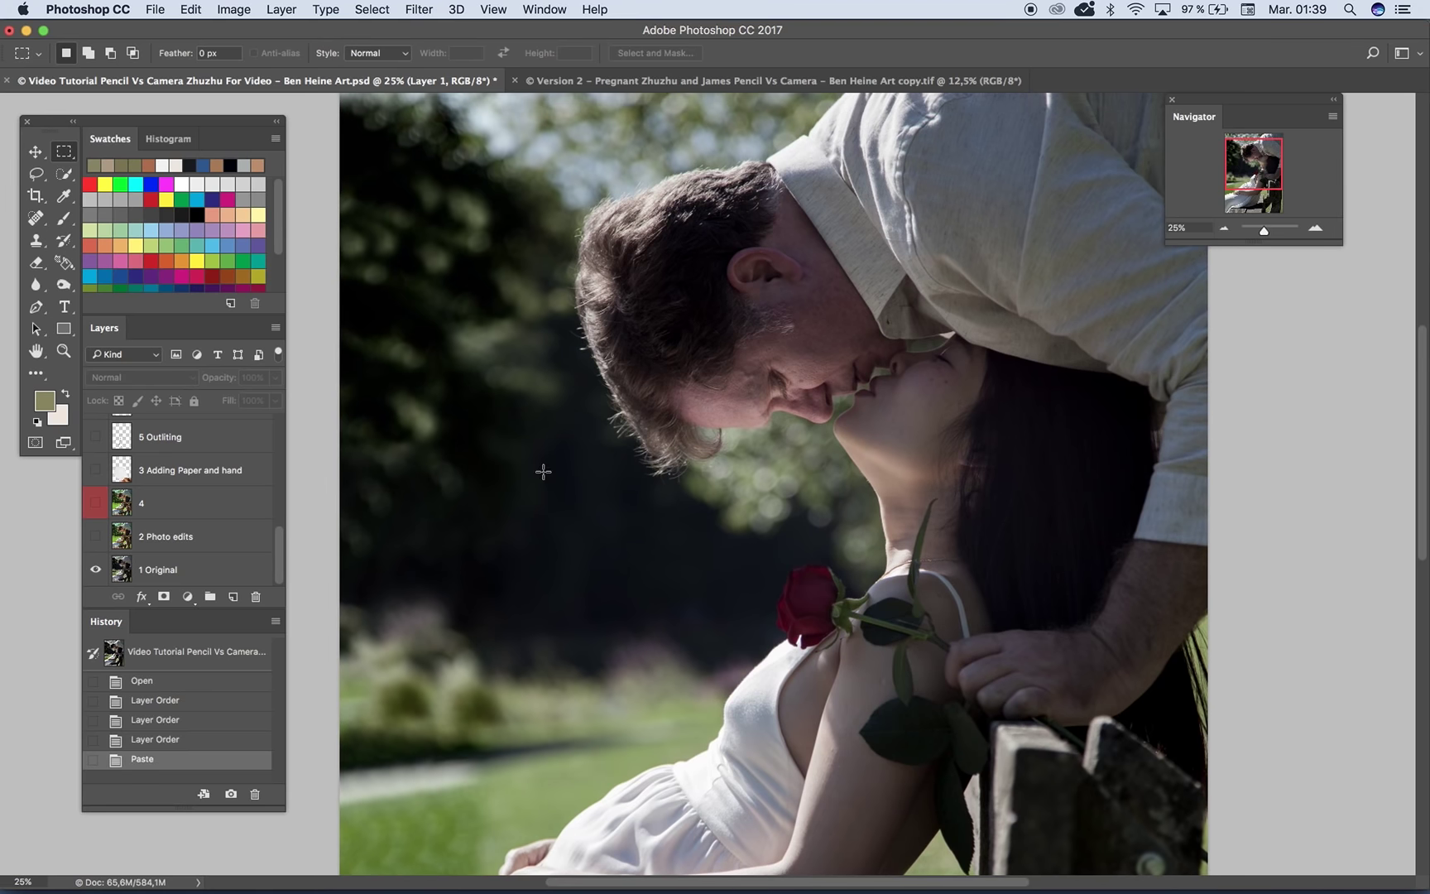
left_click(96, 536)
left_click(1223, 229)
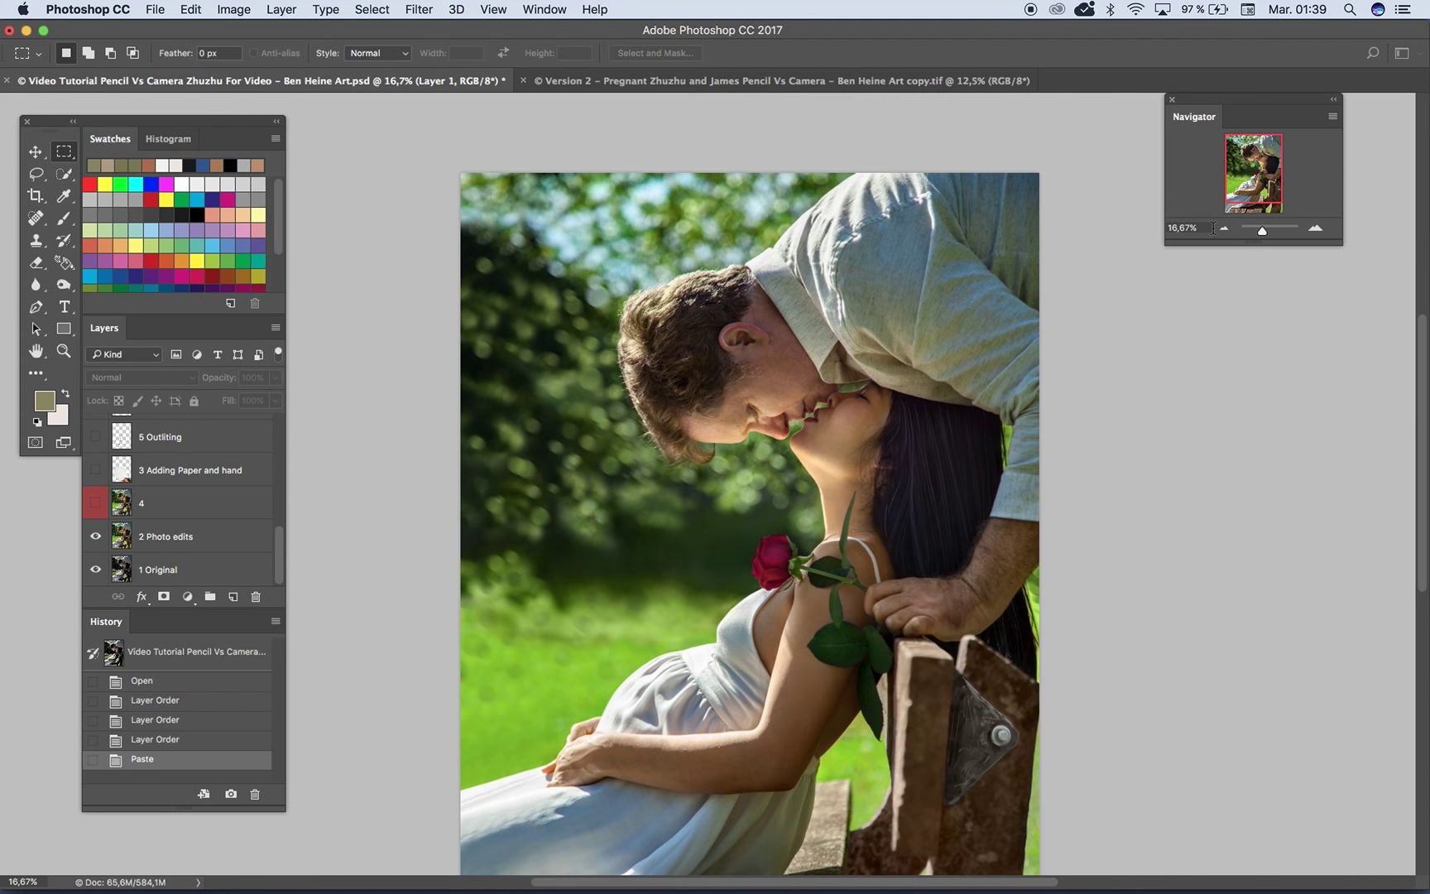
left_click(96, 536)
left_click(96, 536)
left_click(95, 536)
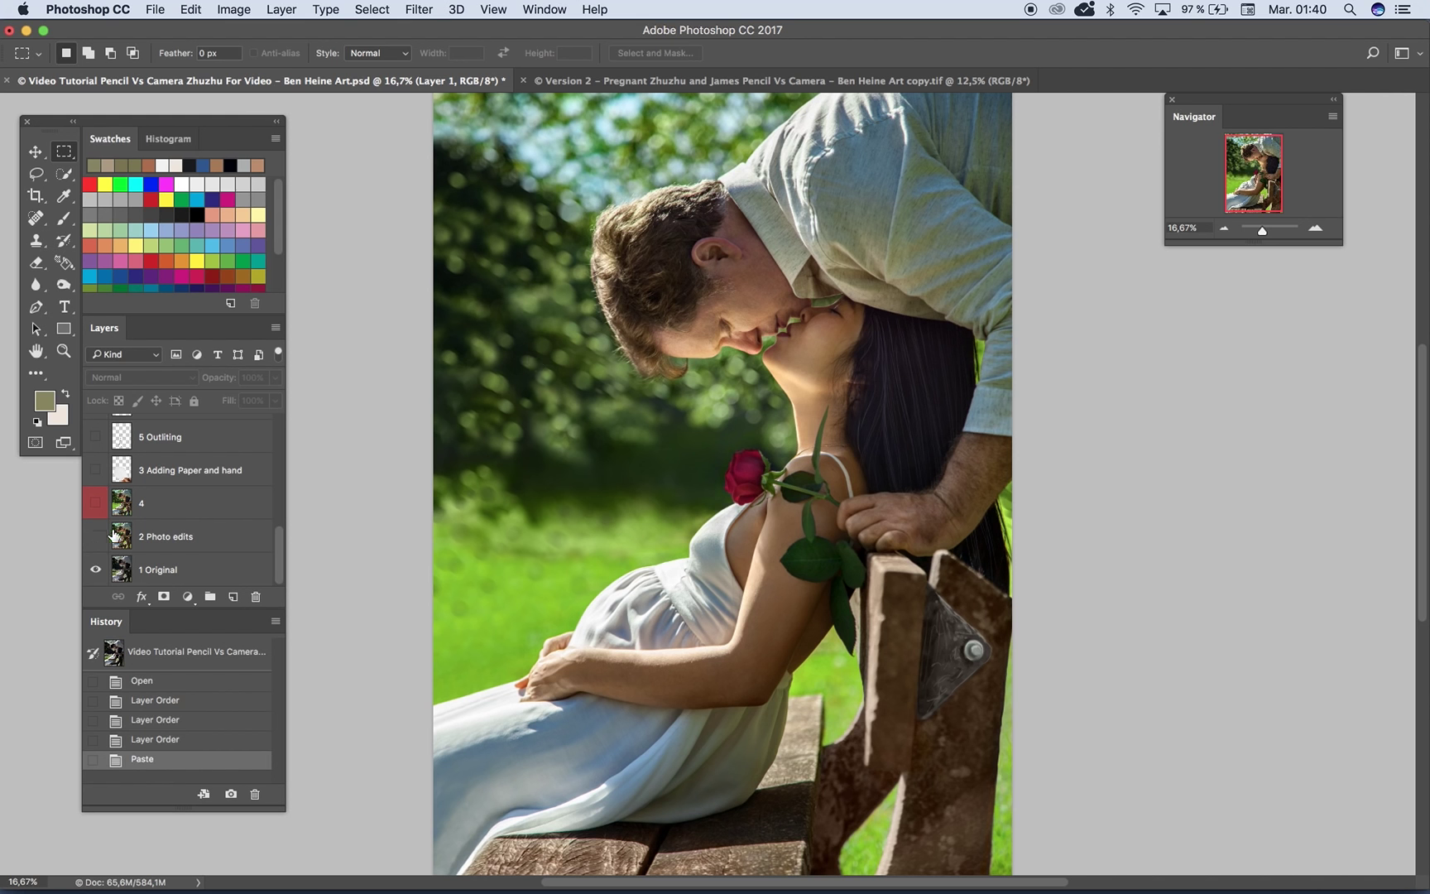
left_click(96, 567)
left_click(96, 569)
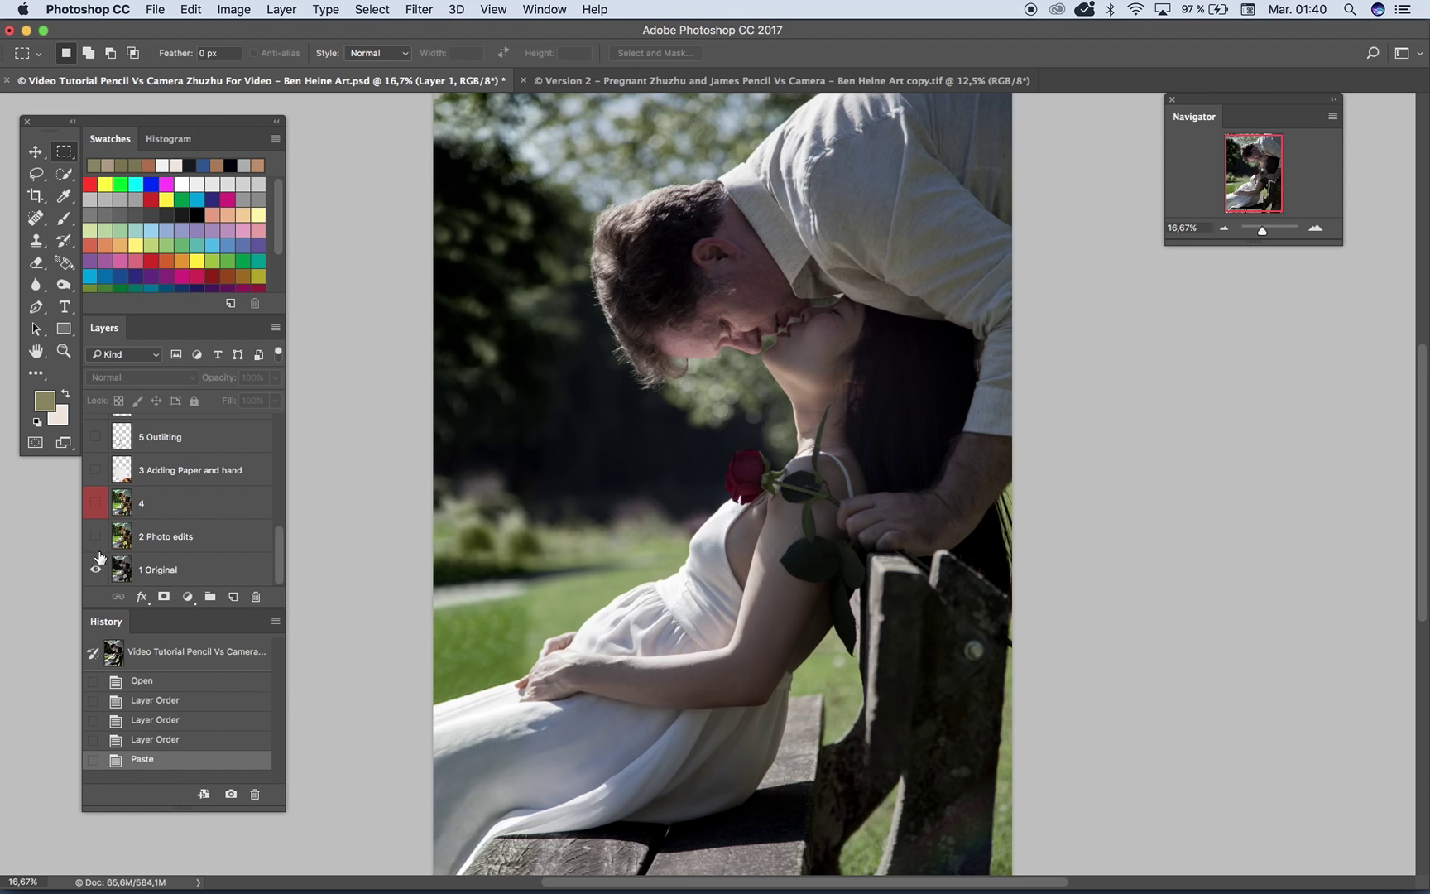
Step: Compare the woman's dark hair before and after retouching at 33.33%, leaving the 2 Photo edits layer visible
left_click(96, 536)
left_click(1315, 228)
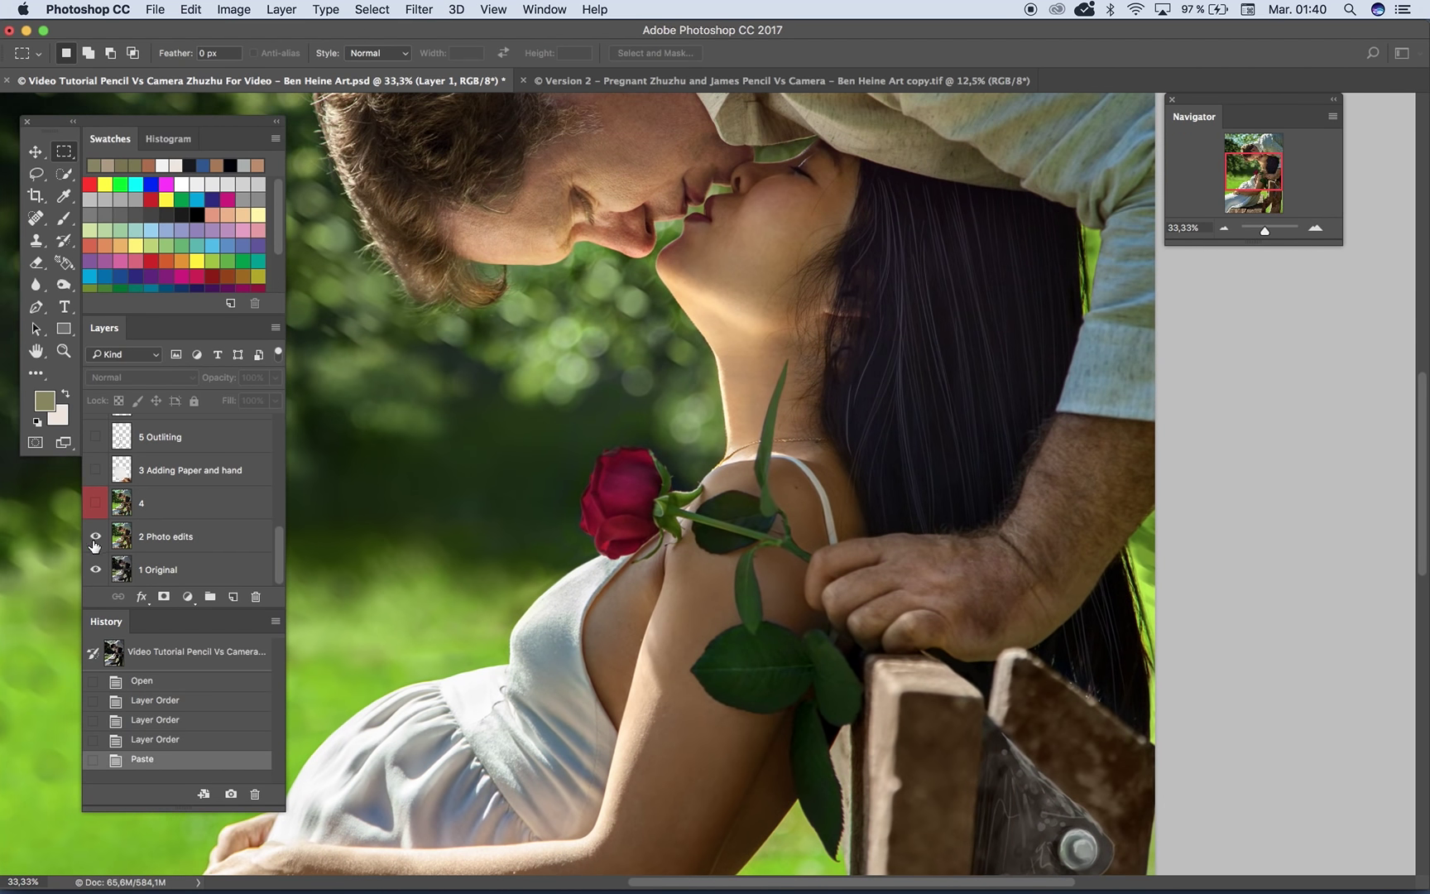
left_click(95, 537)
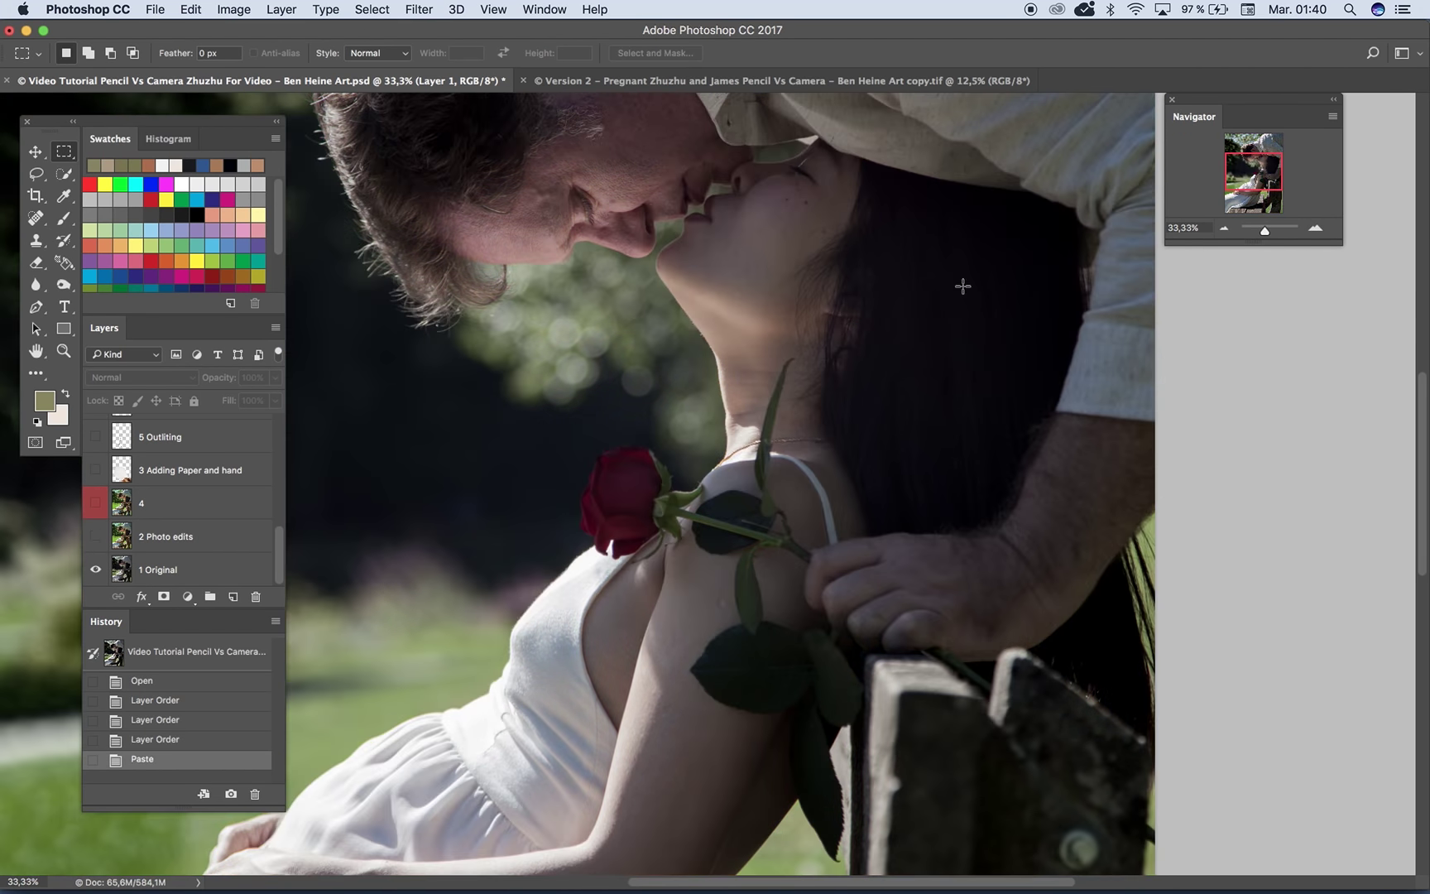
left_click(96, 537)
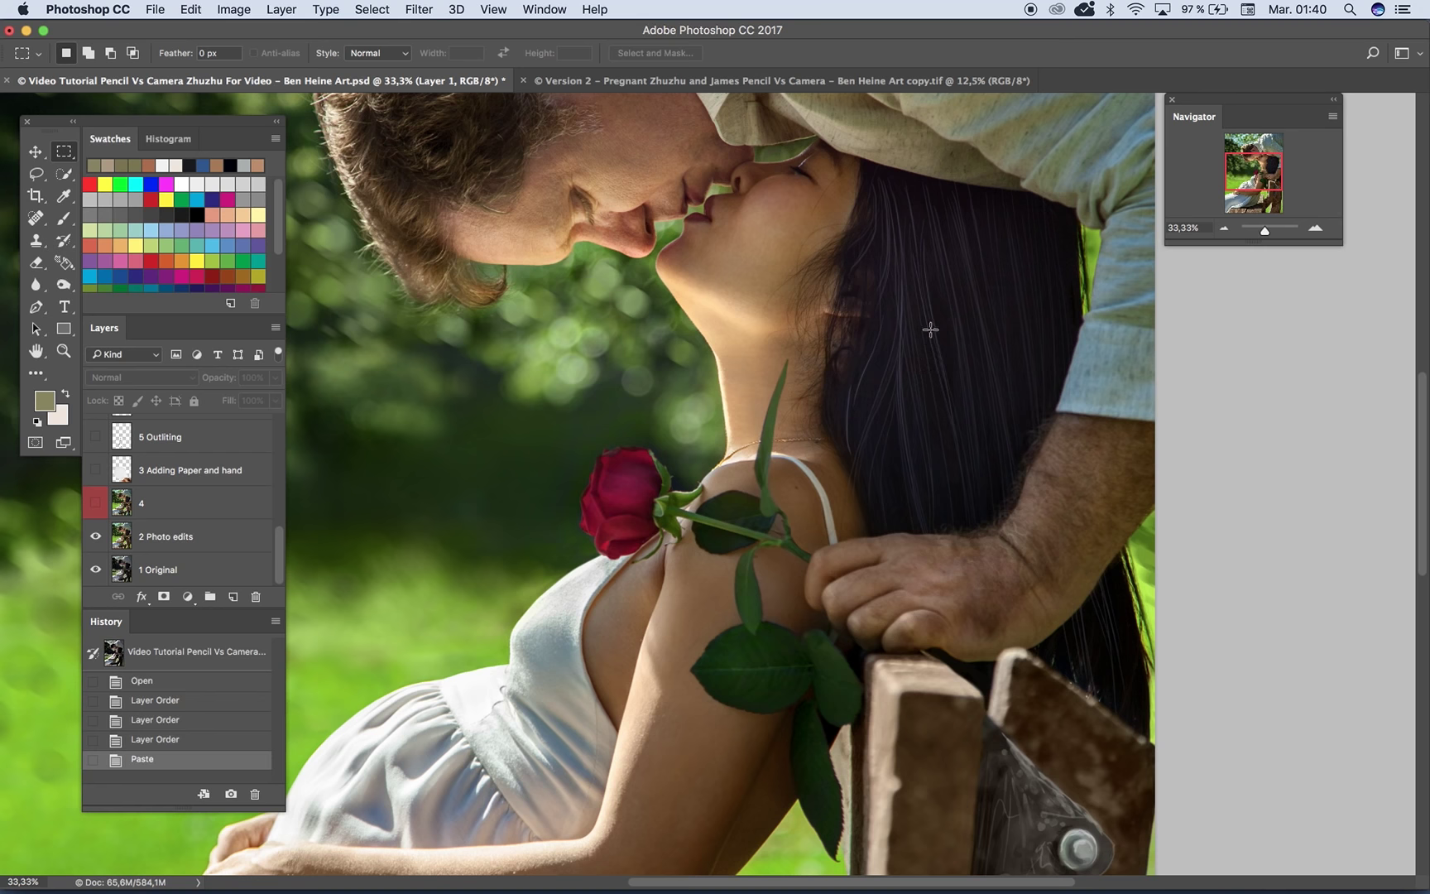
Step: Compare the rose, dress and bench with and without the 2 Photo edits layer, leaving it hidden over the original photo
scroll(650, 470, "down", 5)
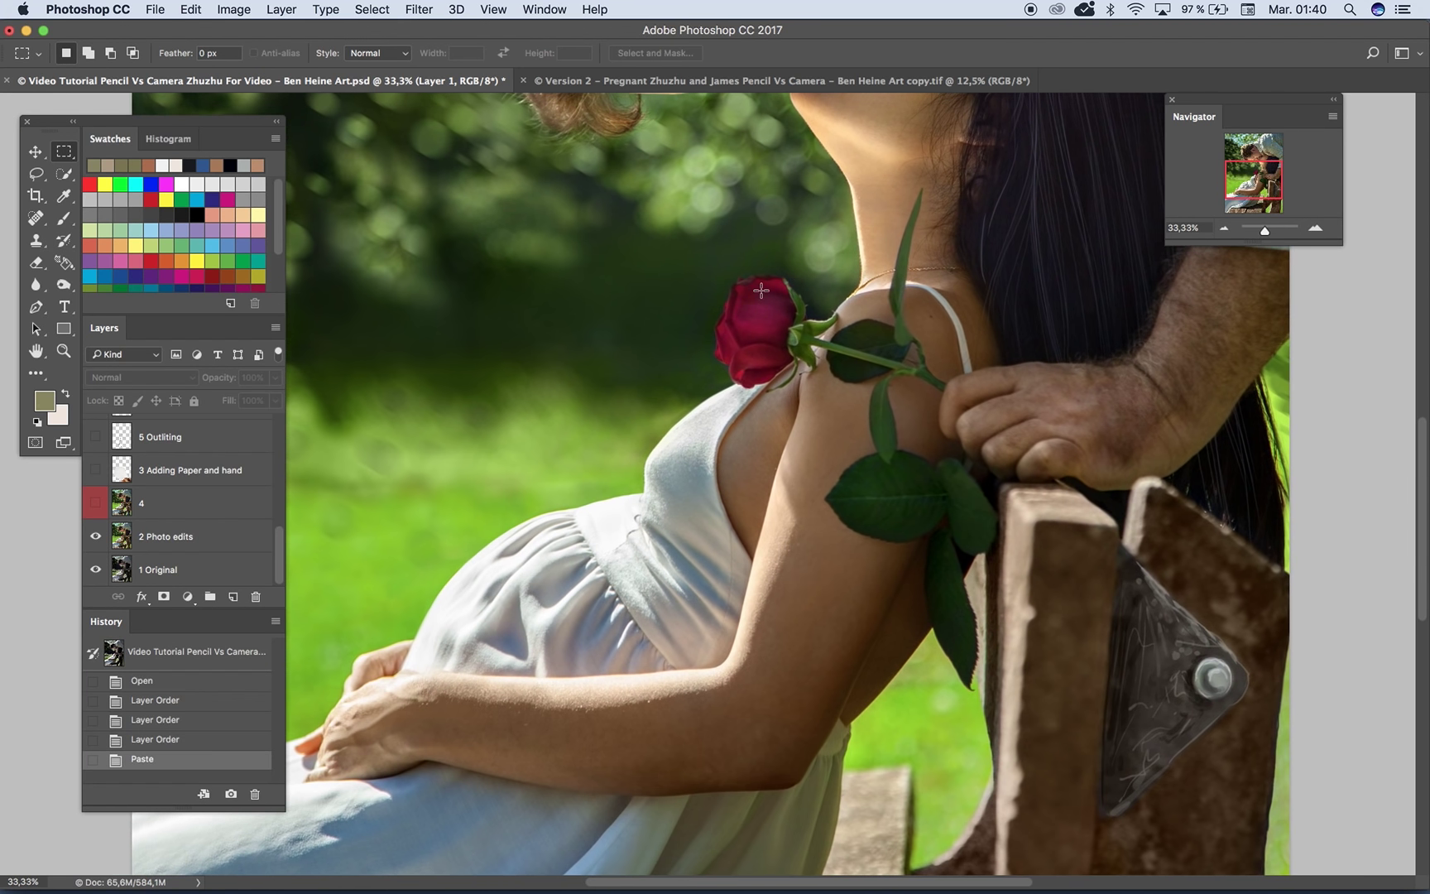
left_click(96, 538)
scroll(413, 490, "down", 3)
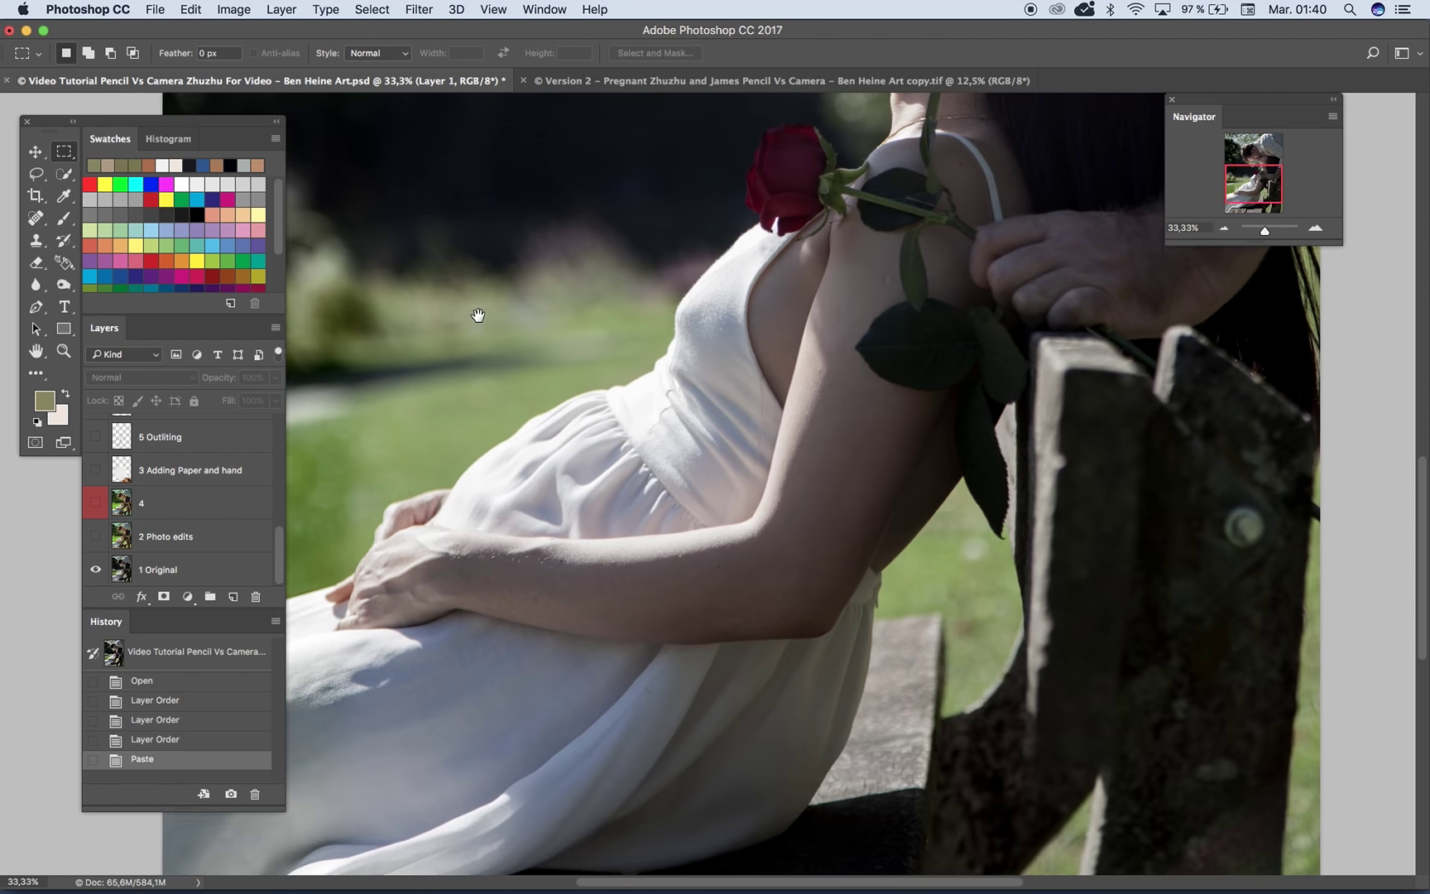
left_click(96, 538)
left_click(95, 539)
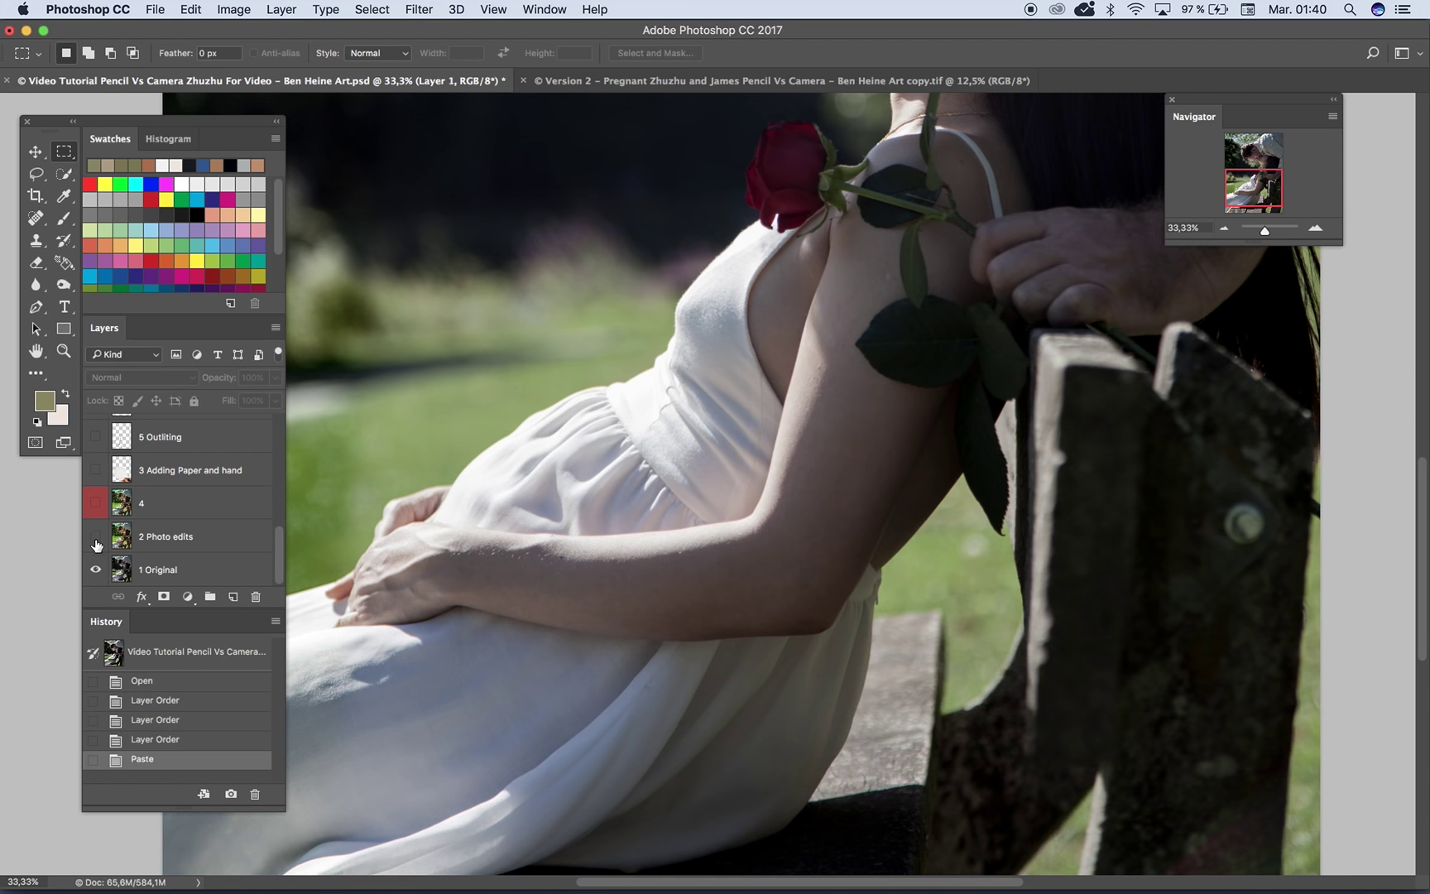
left_click(1225, 230)
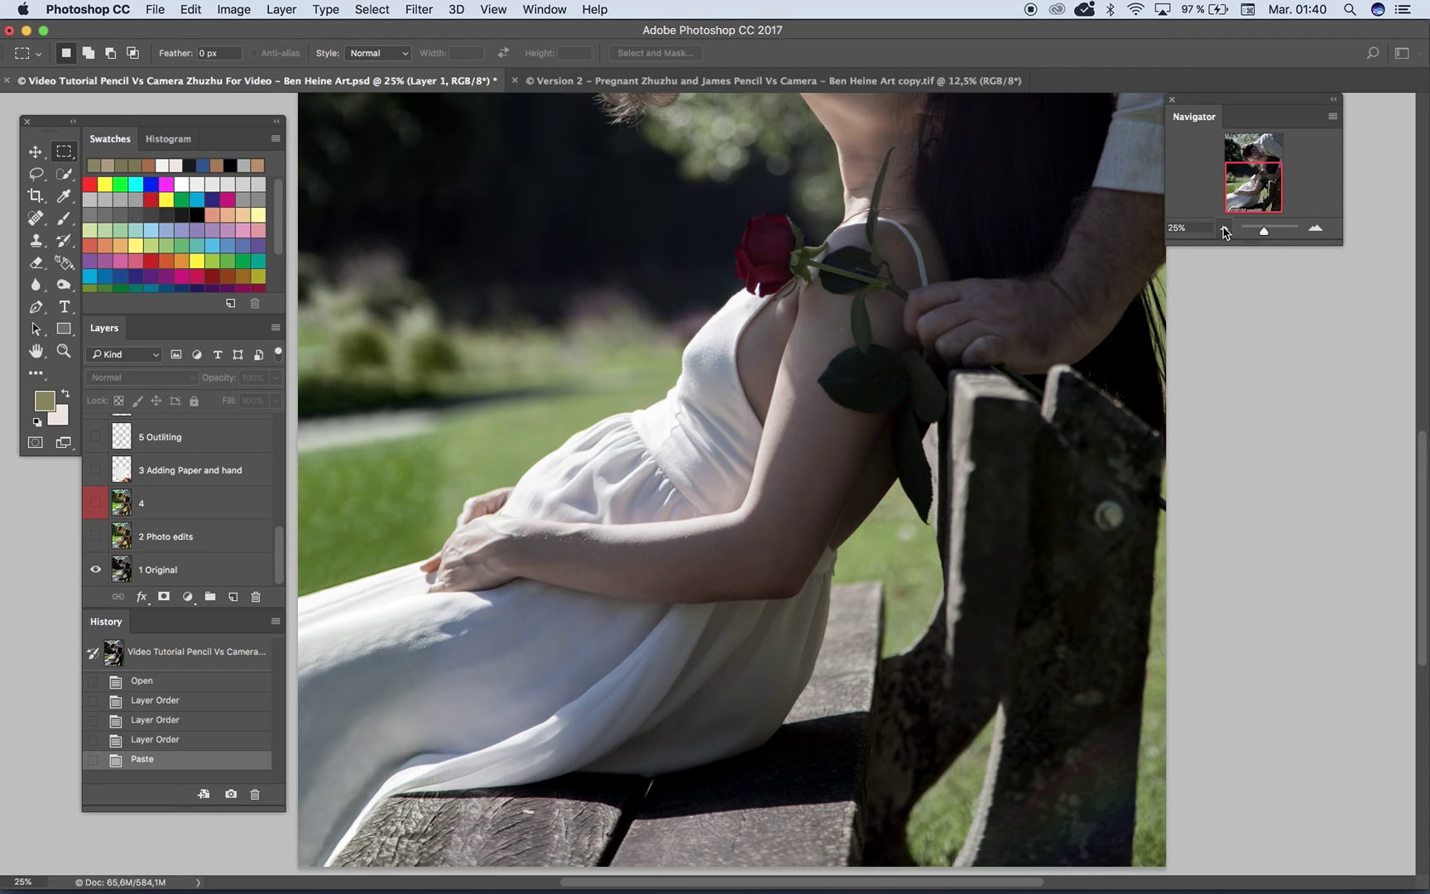
left_click(1225, 229)
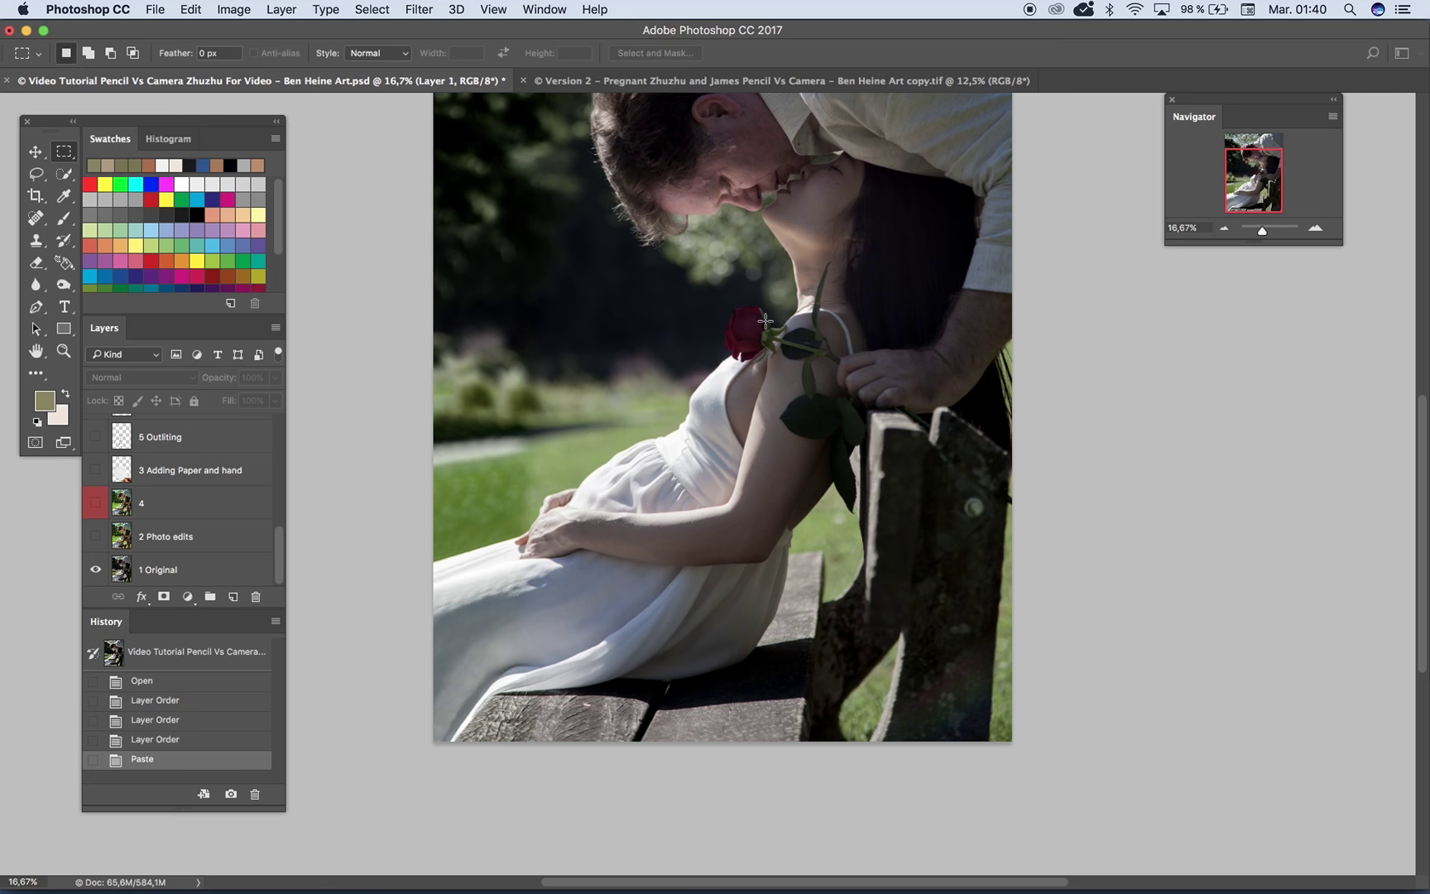
left_click_drag(578, 393, 553, 465)
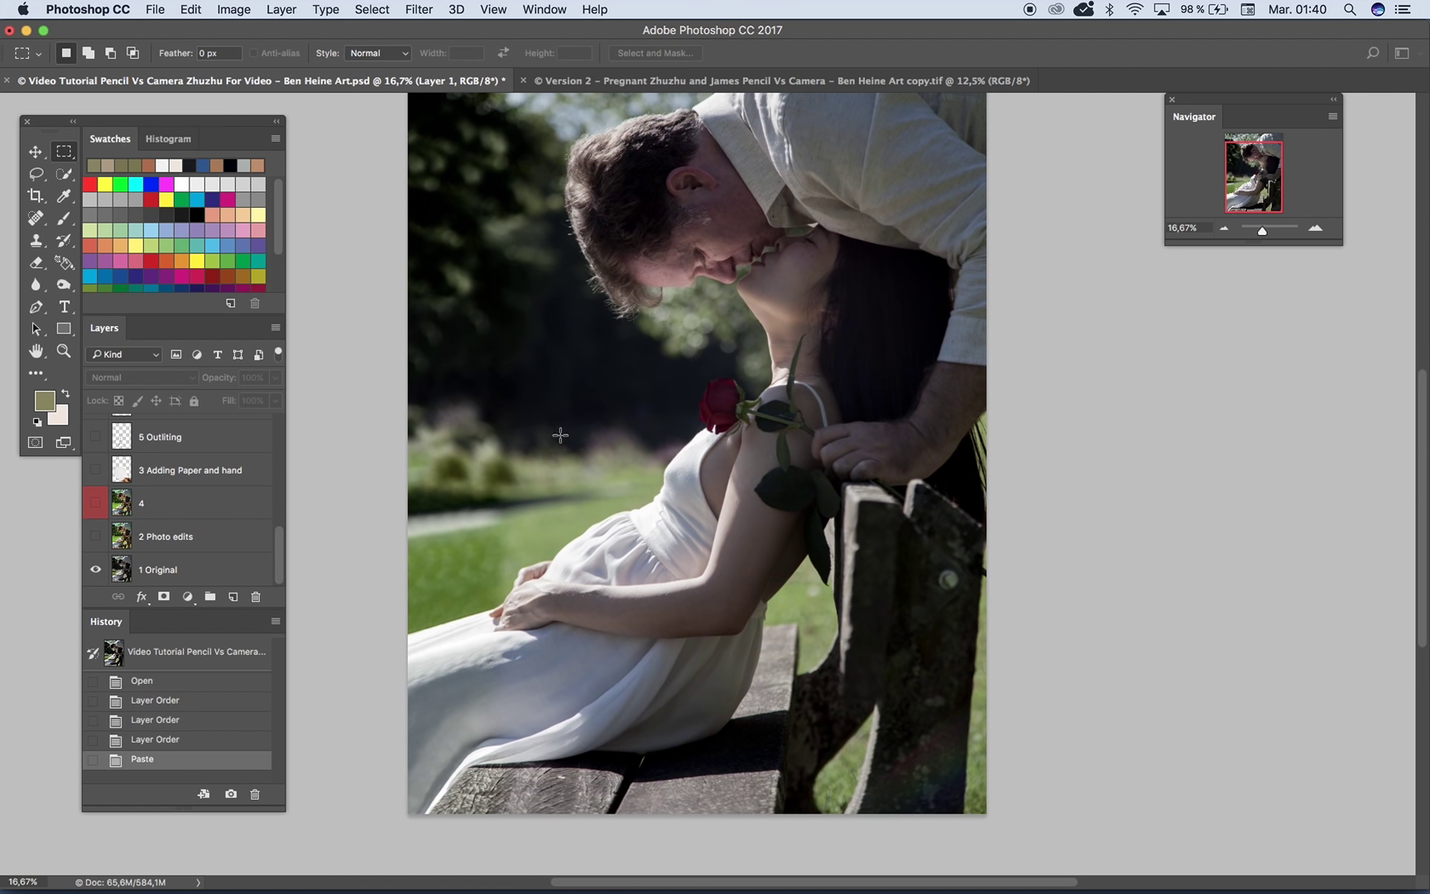
left_click_drag(574, 447, 584, 425)
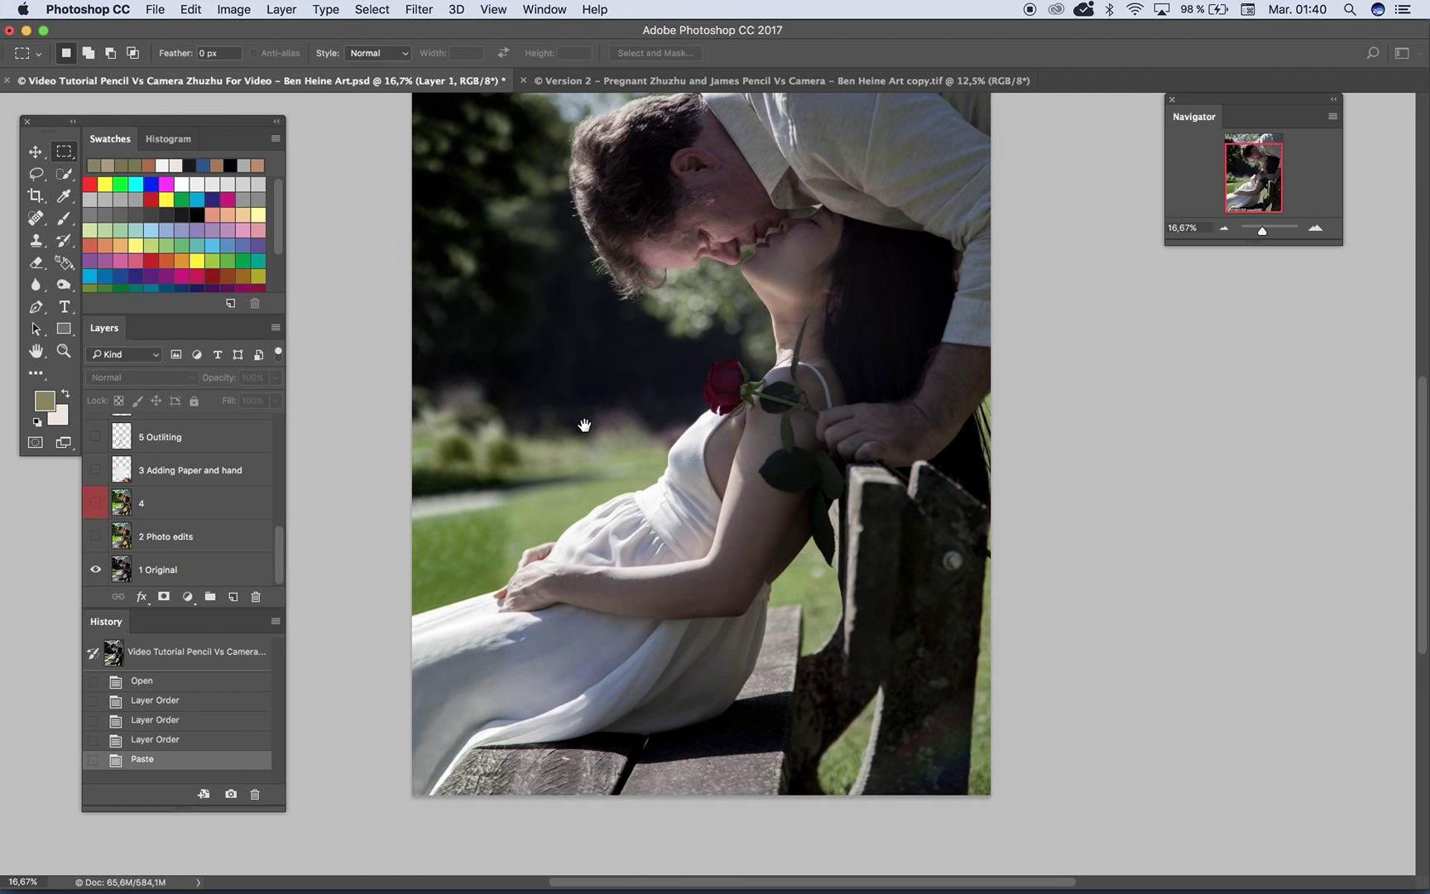
Step: Compare the whole retouched photo with the original by toggling the 2 Photo edits layer, leaving it visible
left_click(96, 536)
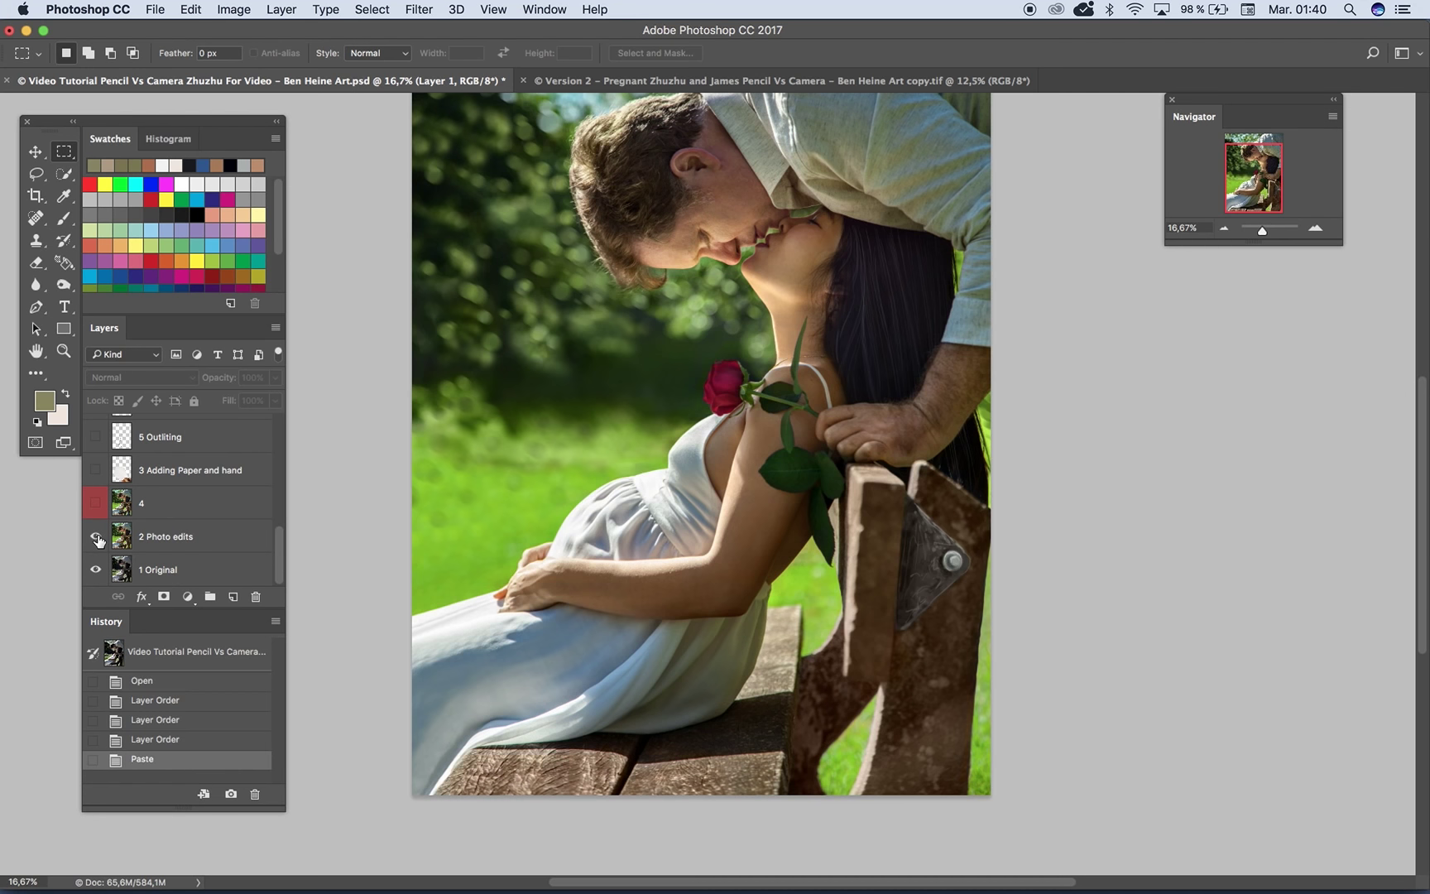
left_click(97, 537)
left_click(98, 538)
left_click(96, 538)
left_click(97, 538)
left_click(97, 538)
left_click(97, 538)
Step: Compare the finished composite in Layer 1 with the retouched photo, leaving Layer 1 hidden
left_click_drag(278, 552, 278, 441)
left_click(96, 431)
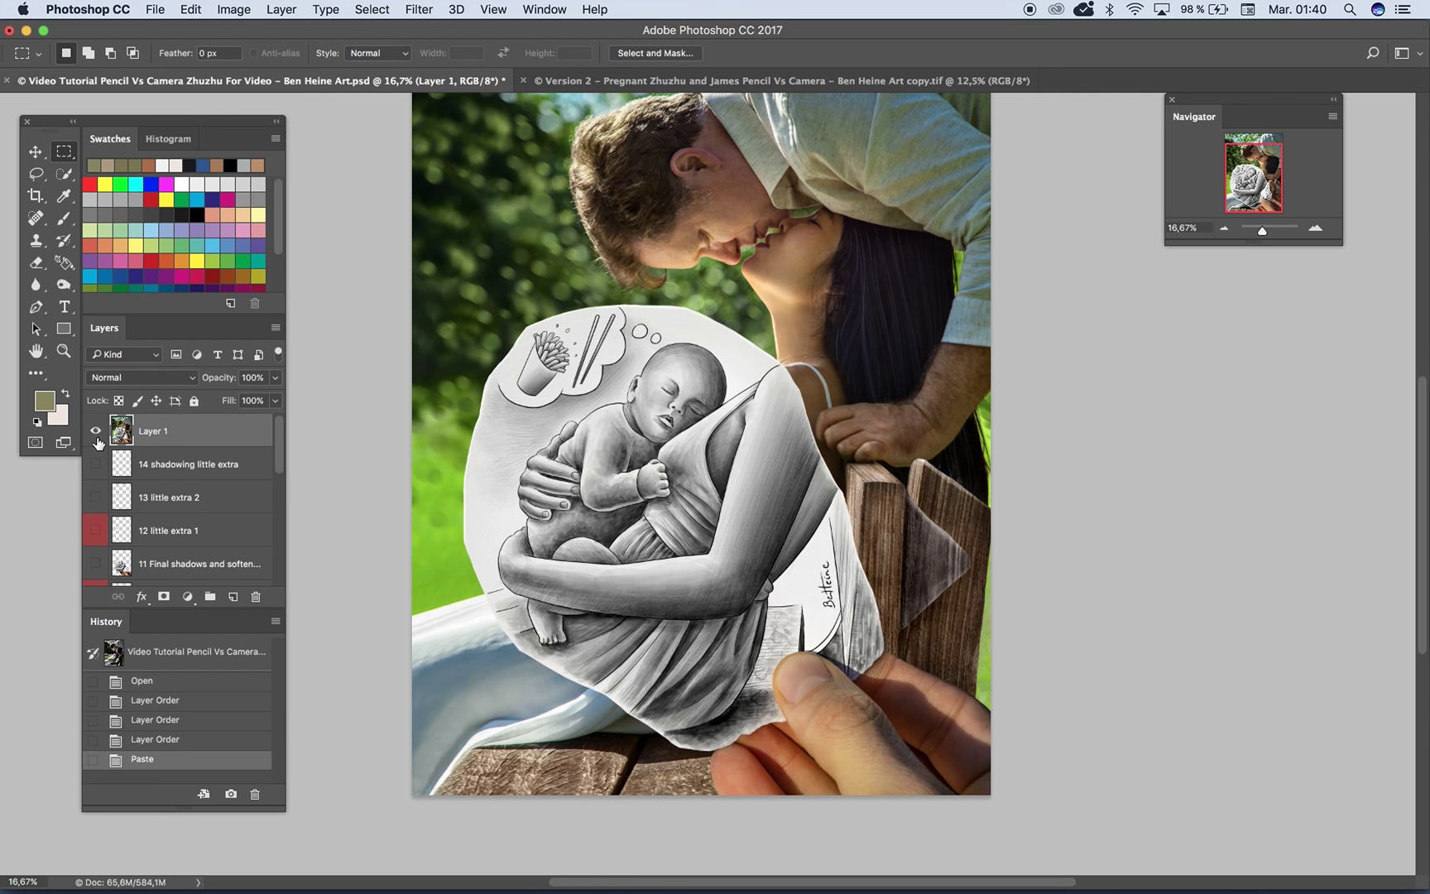
left_click(96, 431)
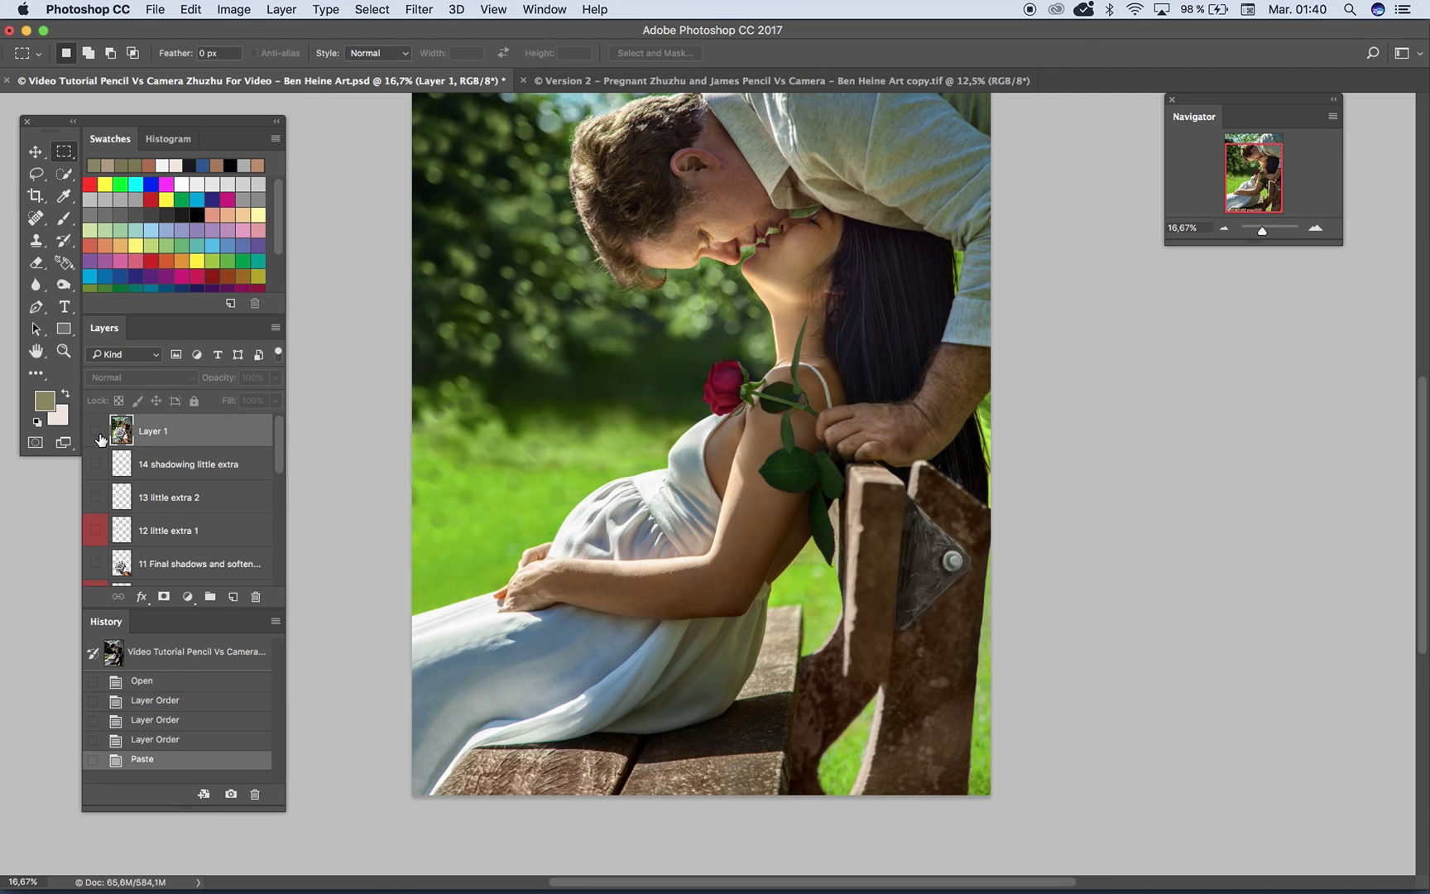
left_click(96, 431)
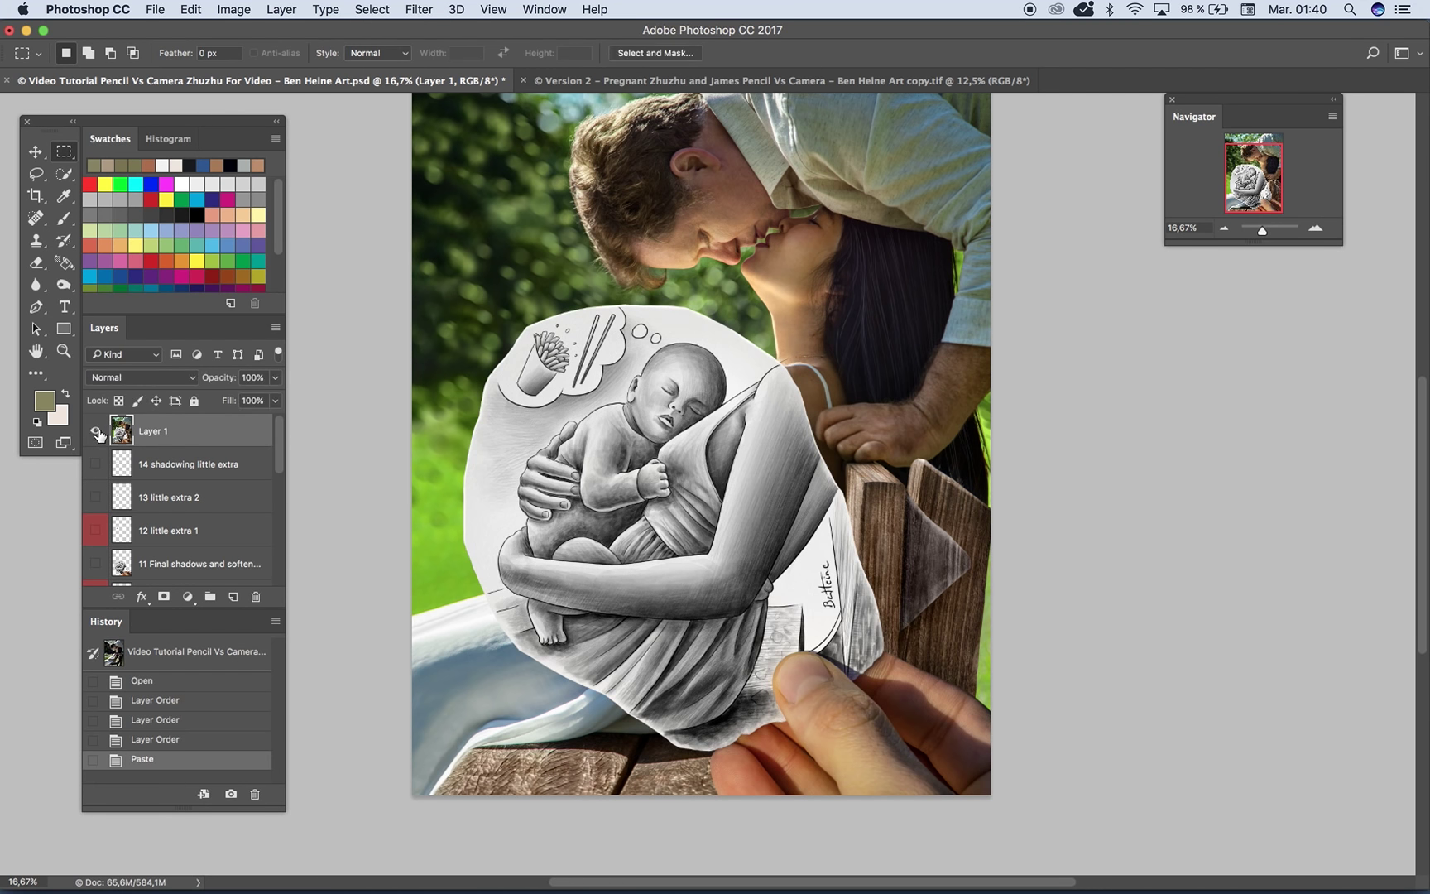
left_click(96, 431)
Step: Compare the original and retouched versions again using the 2 Photo edits layer, leaving the retouched version visible
left_click_drag(279, 435, 280, 544)
left_click(96, 537)
left_click(96, 537)
left_click(96, 537)
left_click(96, 536)
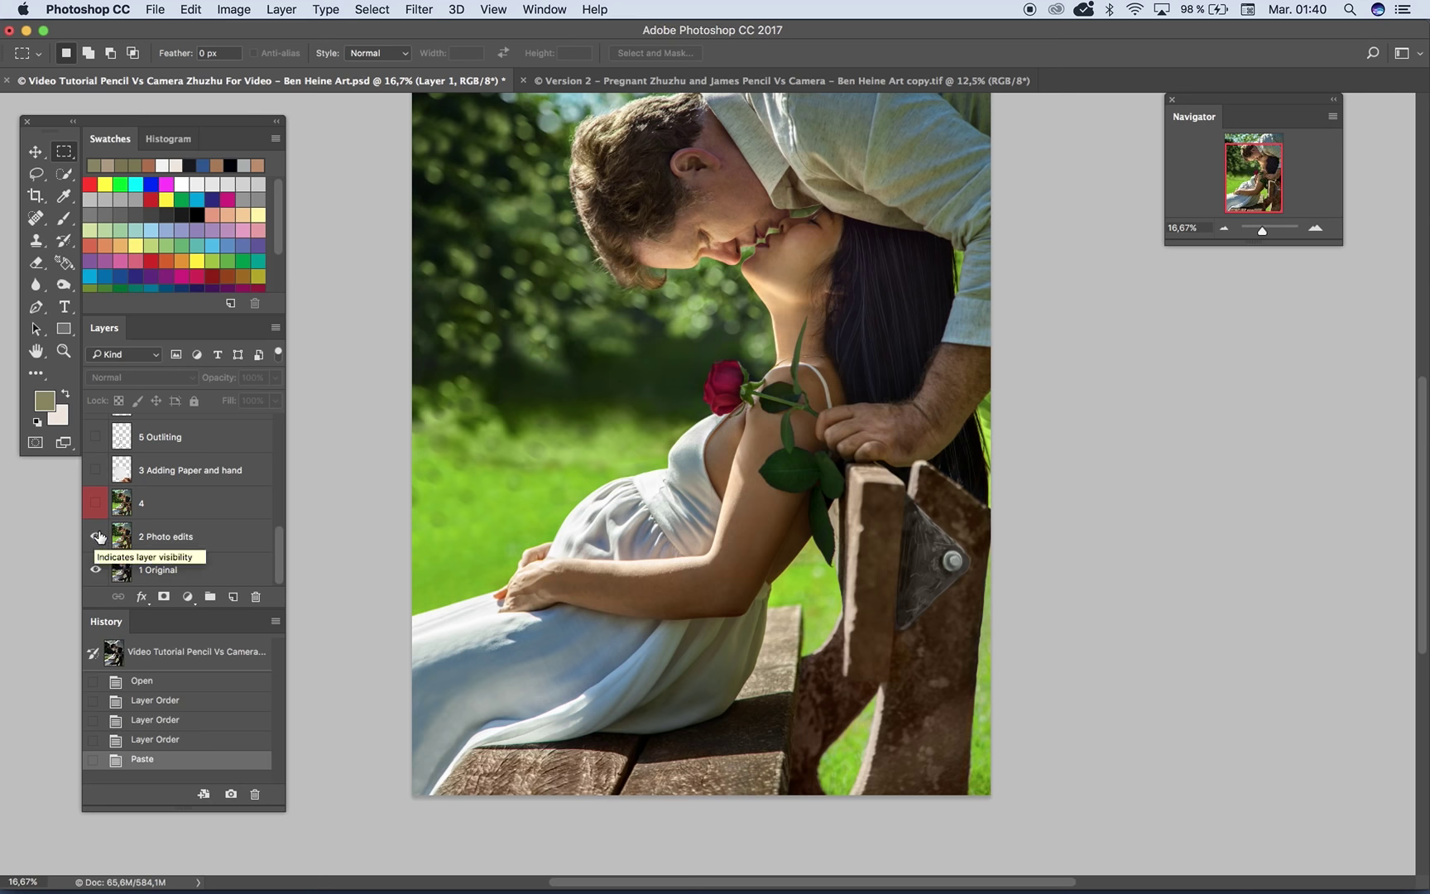
Step: Show the finished composite in Layer 1 over the retouched photo once more, and hide it again
left_click_drag(568, 383, 528, 408)
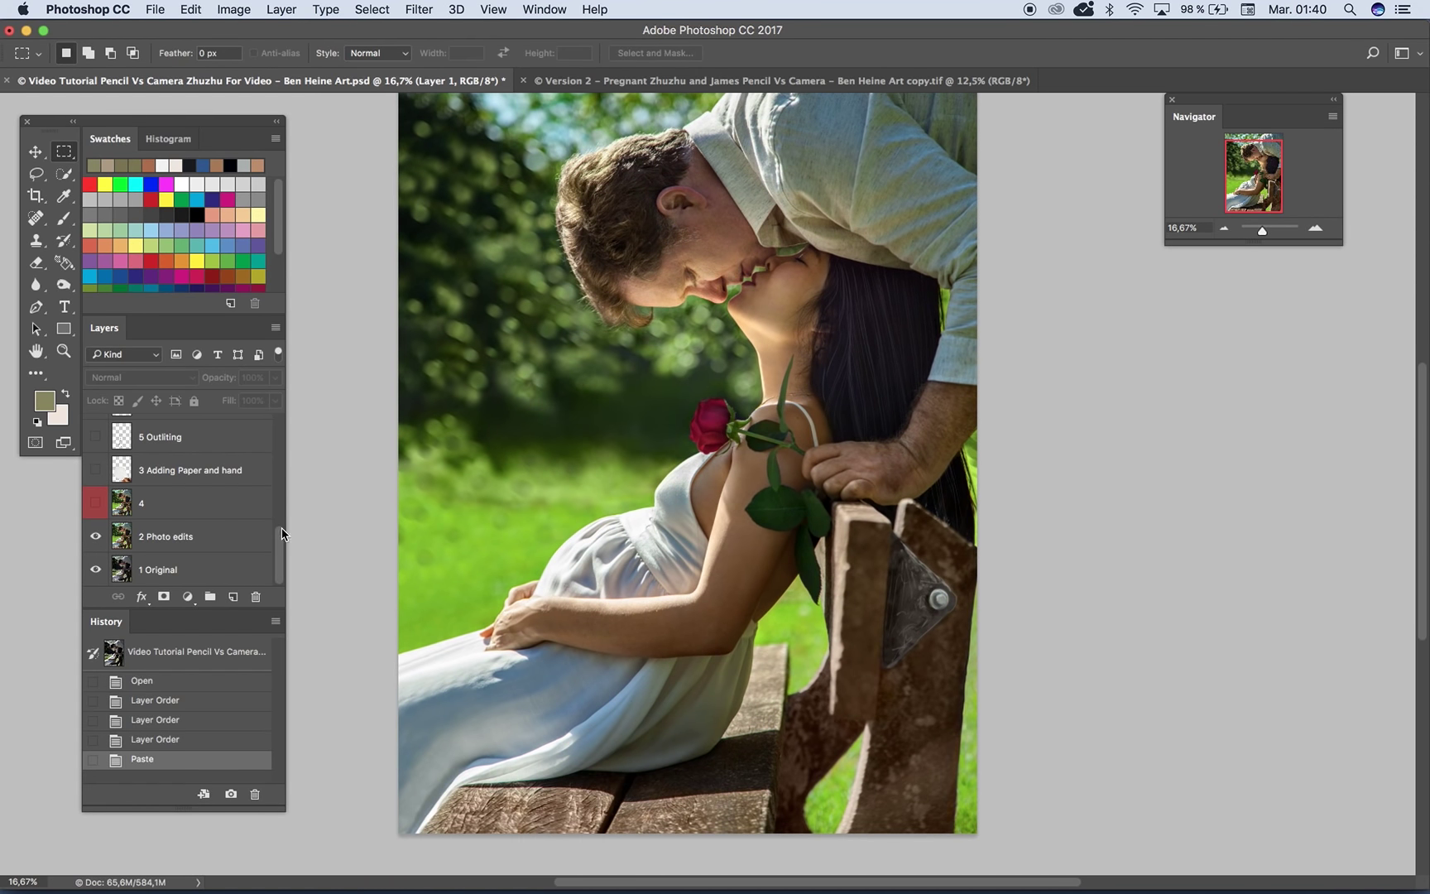
left_click_drag(278, 547, 256, 378)
left_click(97, 432)
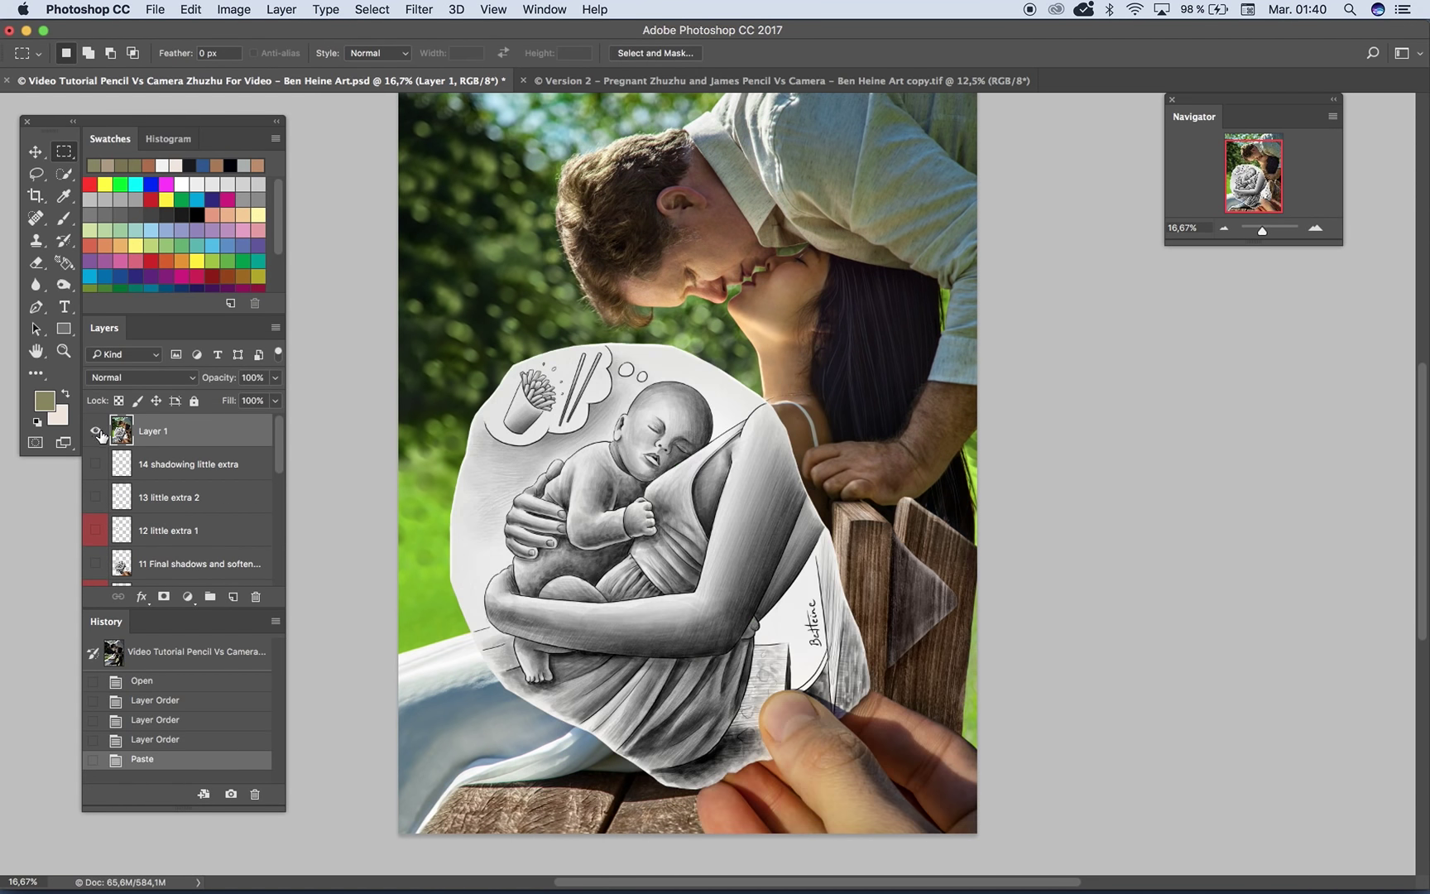
left_click(97, 431)
left_click_drag(280, 440, 275, 589)
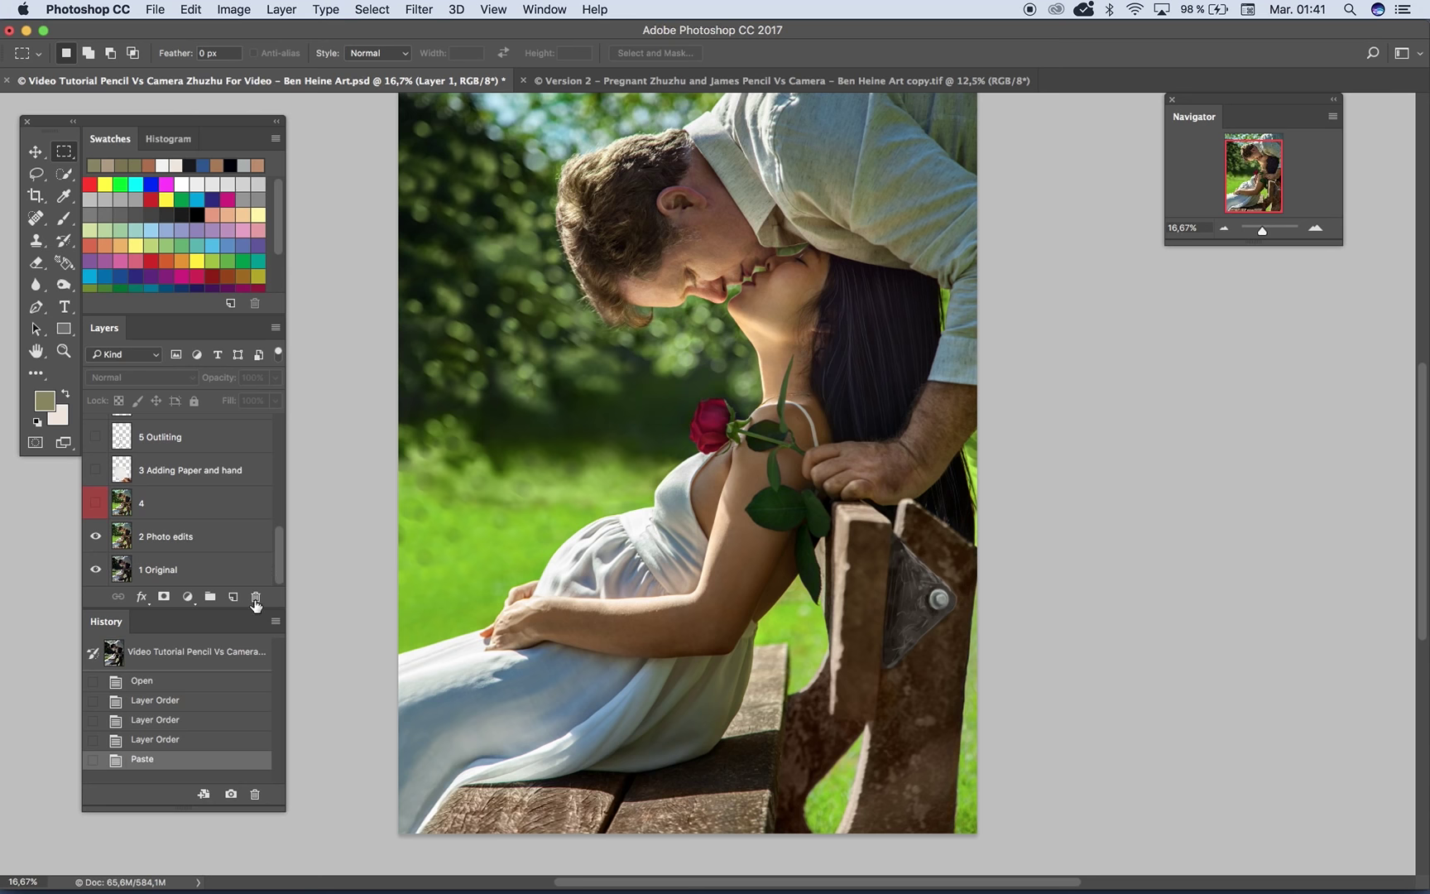
Step: Compare the colours and light of the couple and garden with and without the 2 Photo edits layer, leaving it visible
left_click(95, 536)
left_click(95, 536)
left_click_drag(711, 402, 652, 374)
left_click(96, 537)
left_click(96, 537)
left_click(96, 537)
left_click(96, 537)
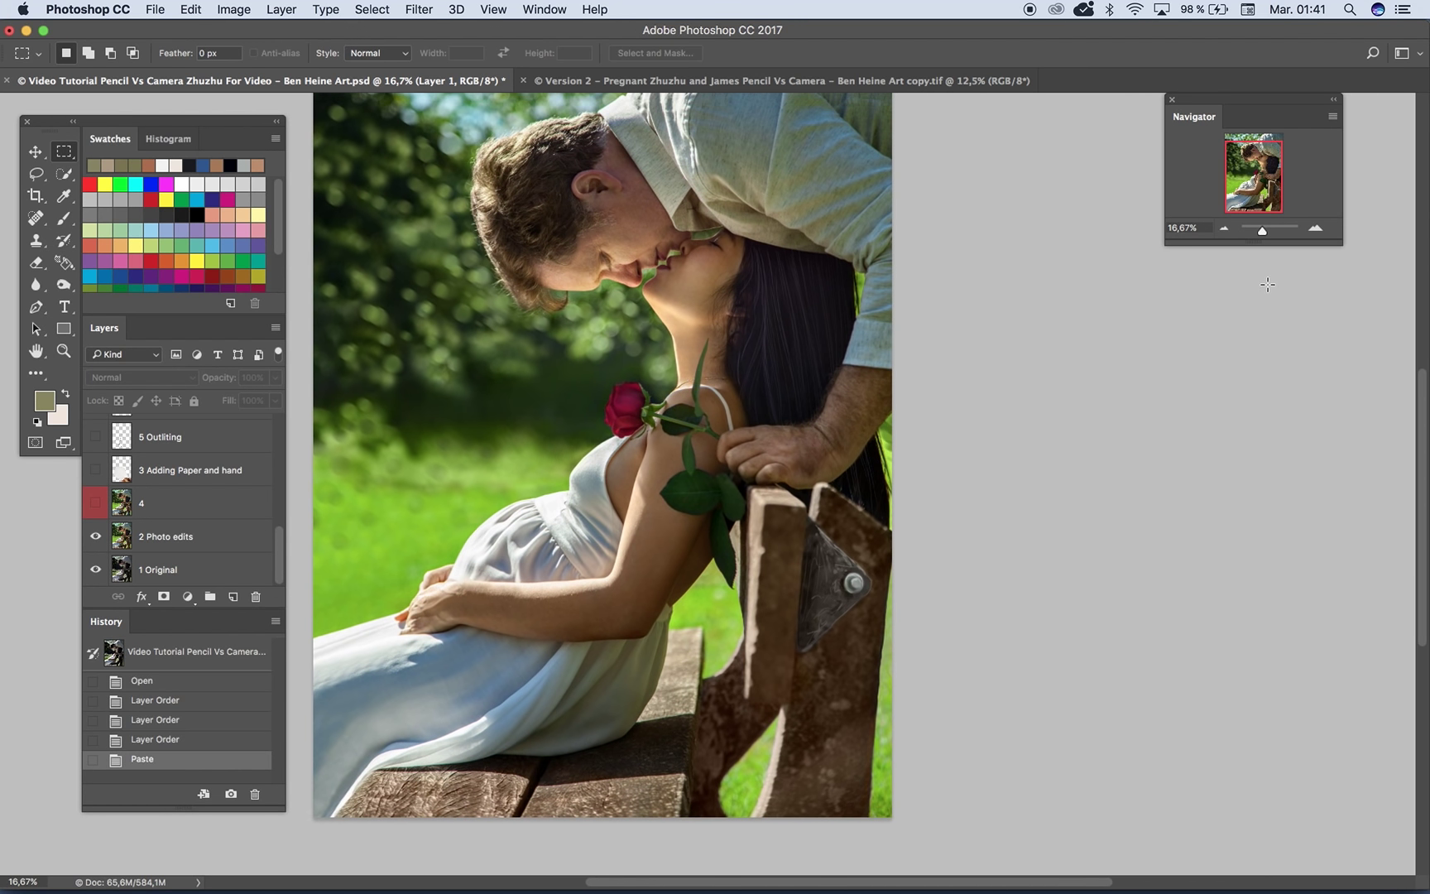
Step: Compare the rose, the man's hand and the woman's hair before and after retouching at 50%, leaving 2 Photo edits visible
left_click(1316, 228)
left_click(1317, 230)
left_click(1317, 229)
left_click_drag(703, 308, 725, 490)
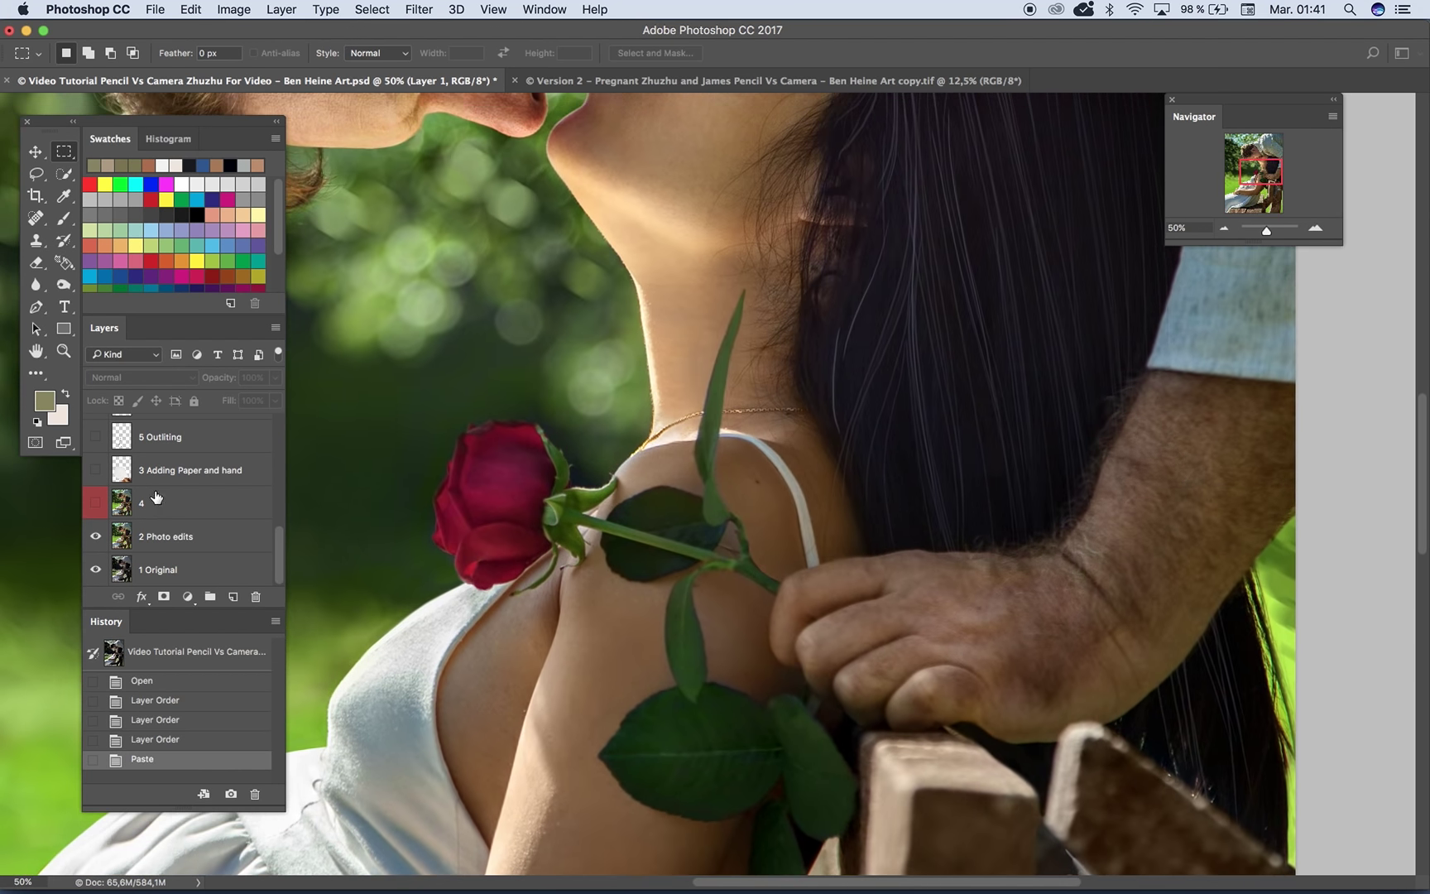
left_click(96, 537)
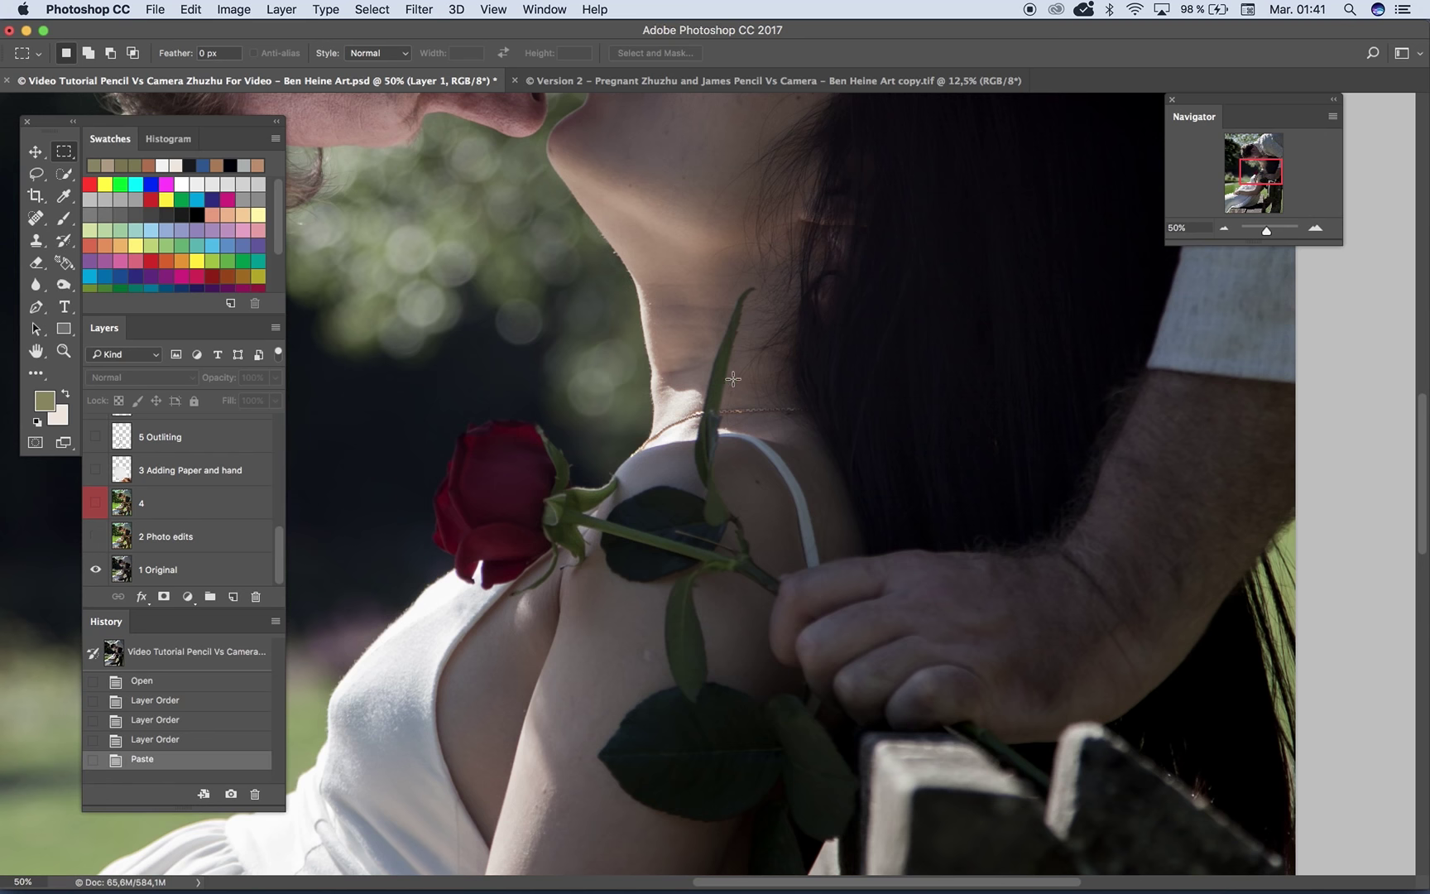
left_click(96, 537)
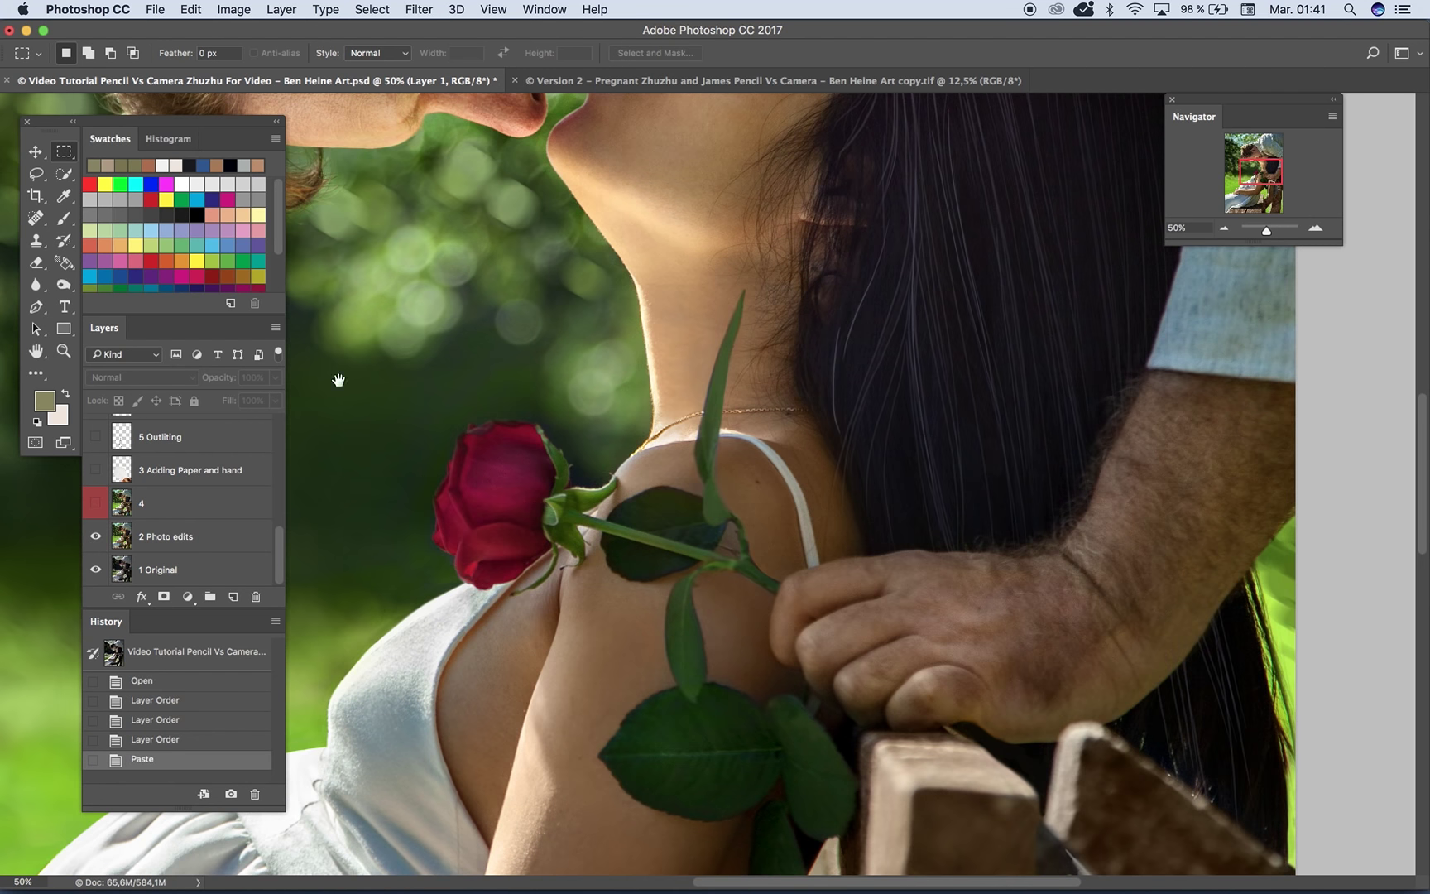
Step: Compare the man's hair, the couple's faces and the shirt before and after retouching at 50%, leaving 2 Photo edits visible
left_click_drag(503, 420, 722, 556)
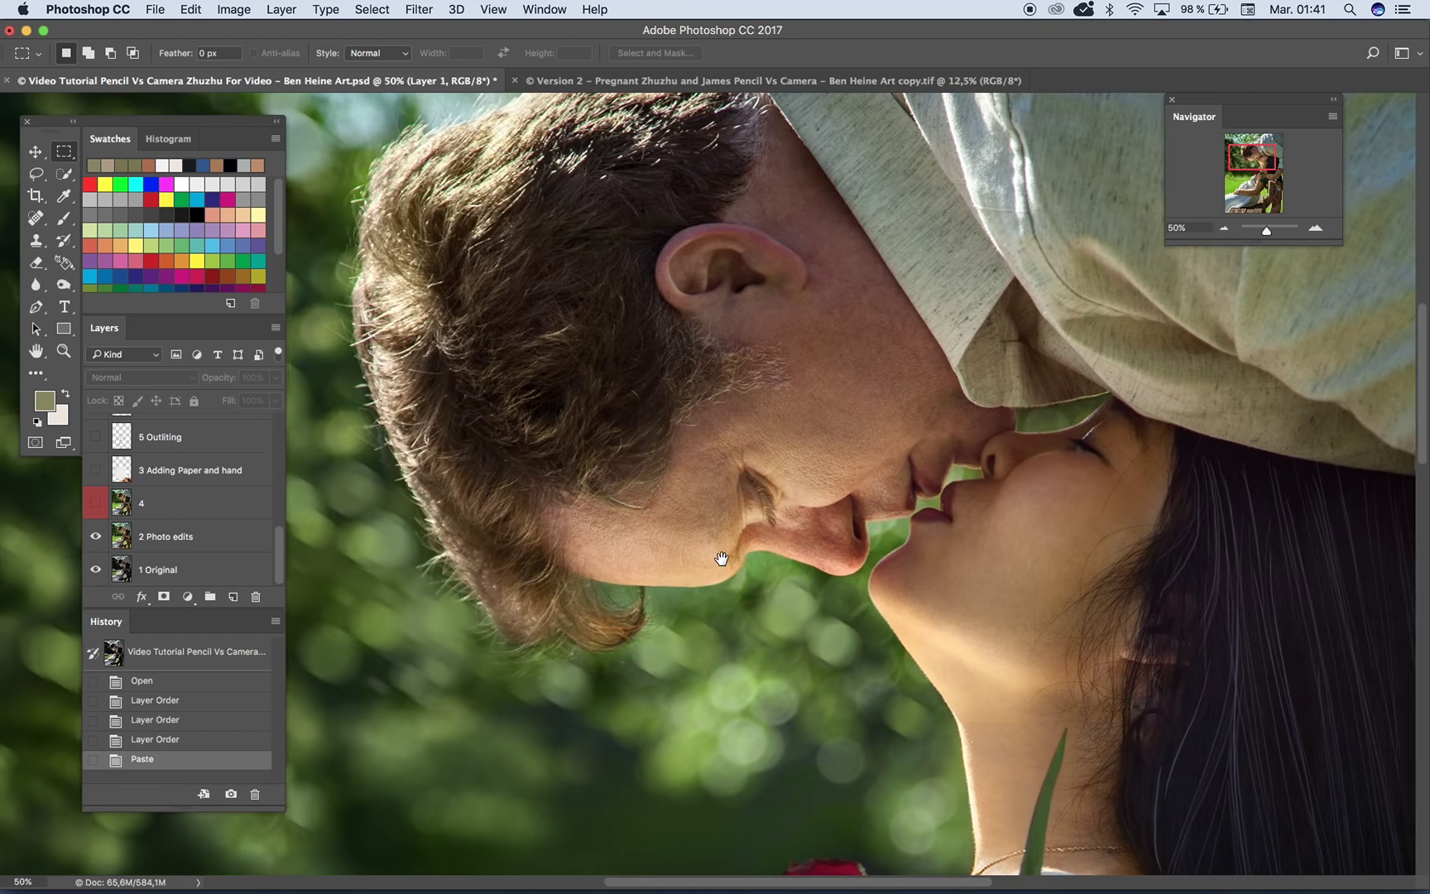
left_click(95, 537)
left_click(95, 533)
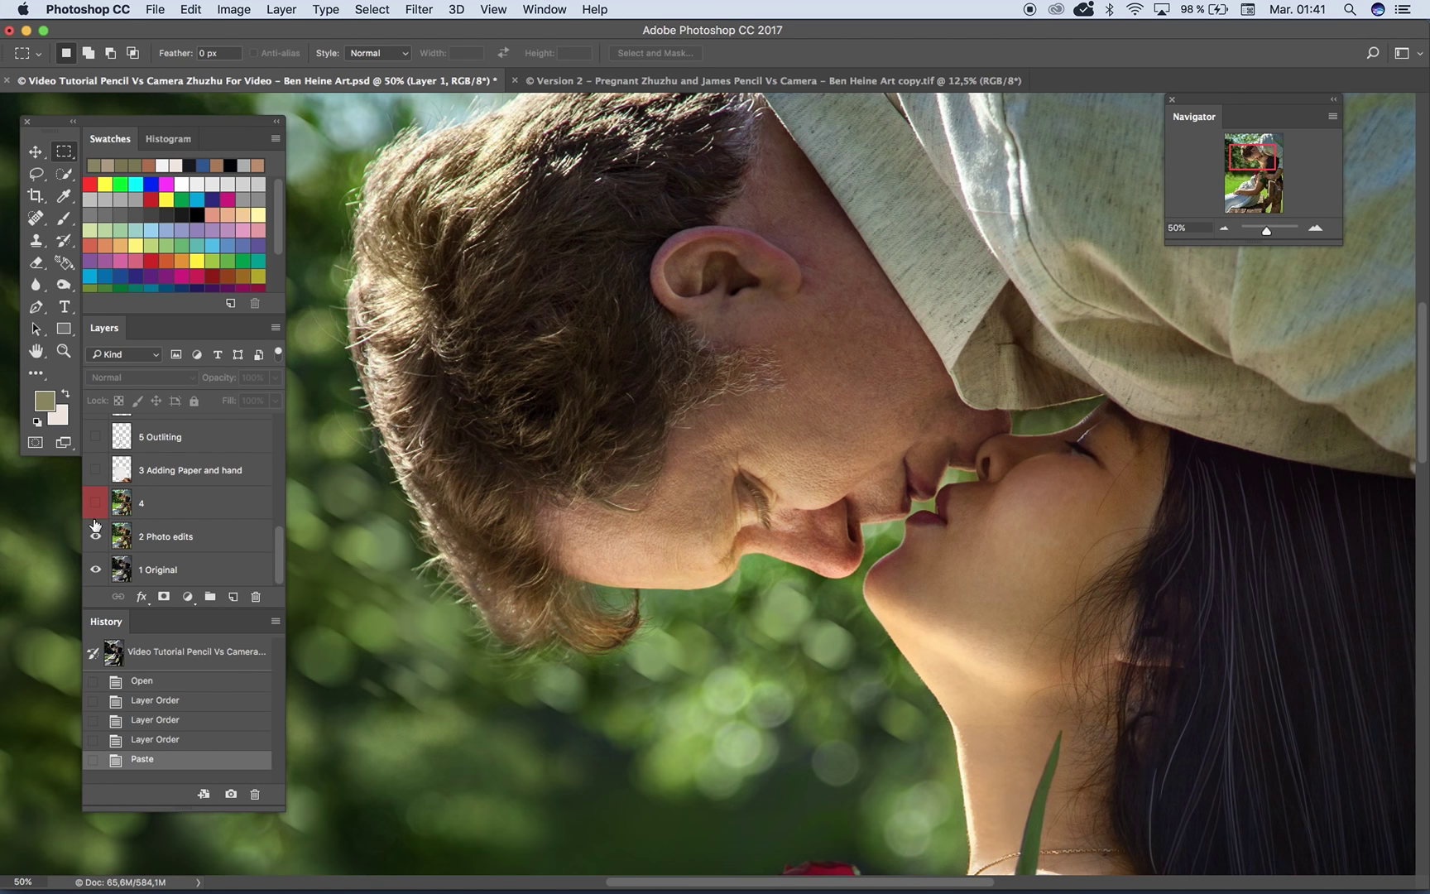
left_click(95, 536)
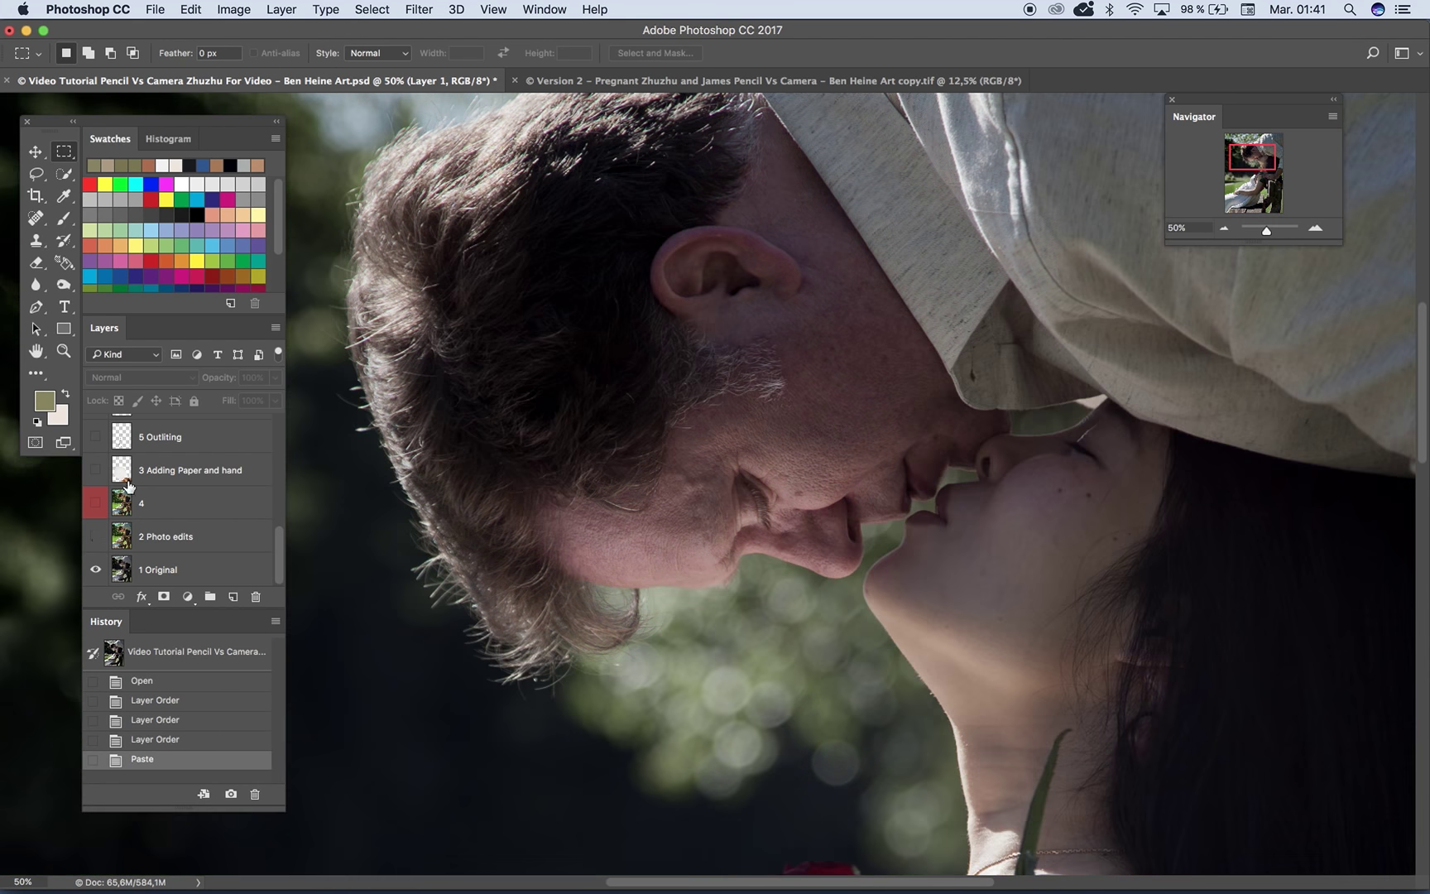
scroll(574, 377, "up", 3)
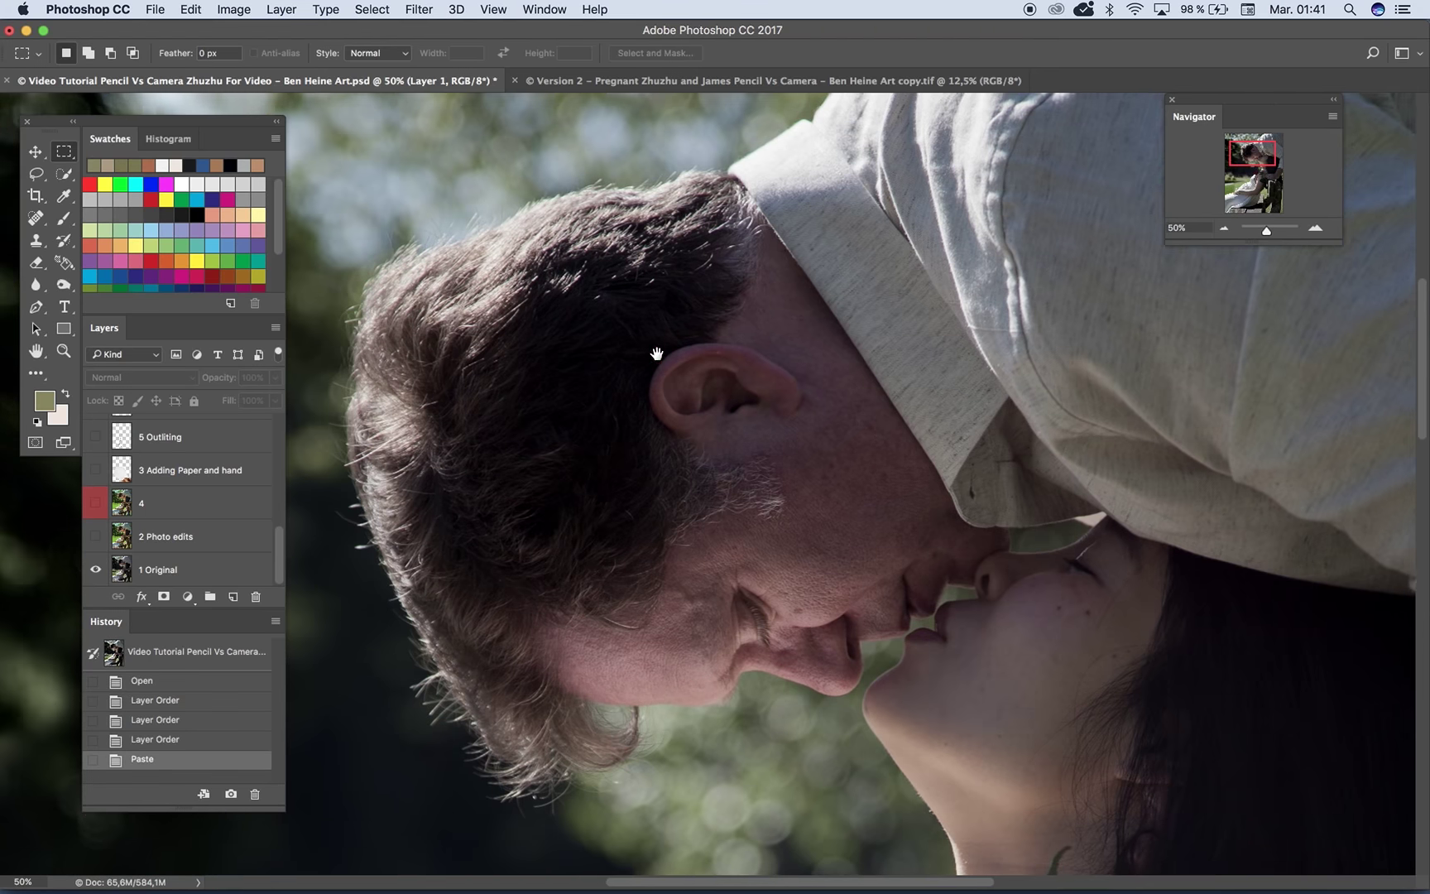
left_click(95, 536)
left_click(95, 536)
left_click(95, 536)
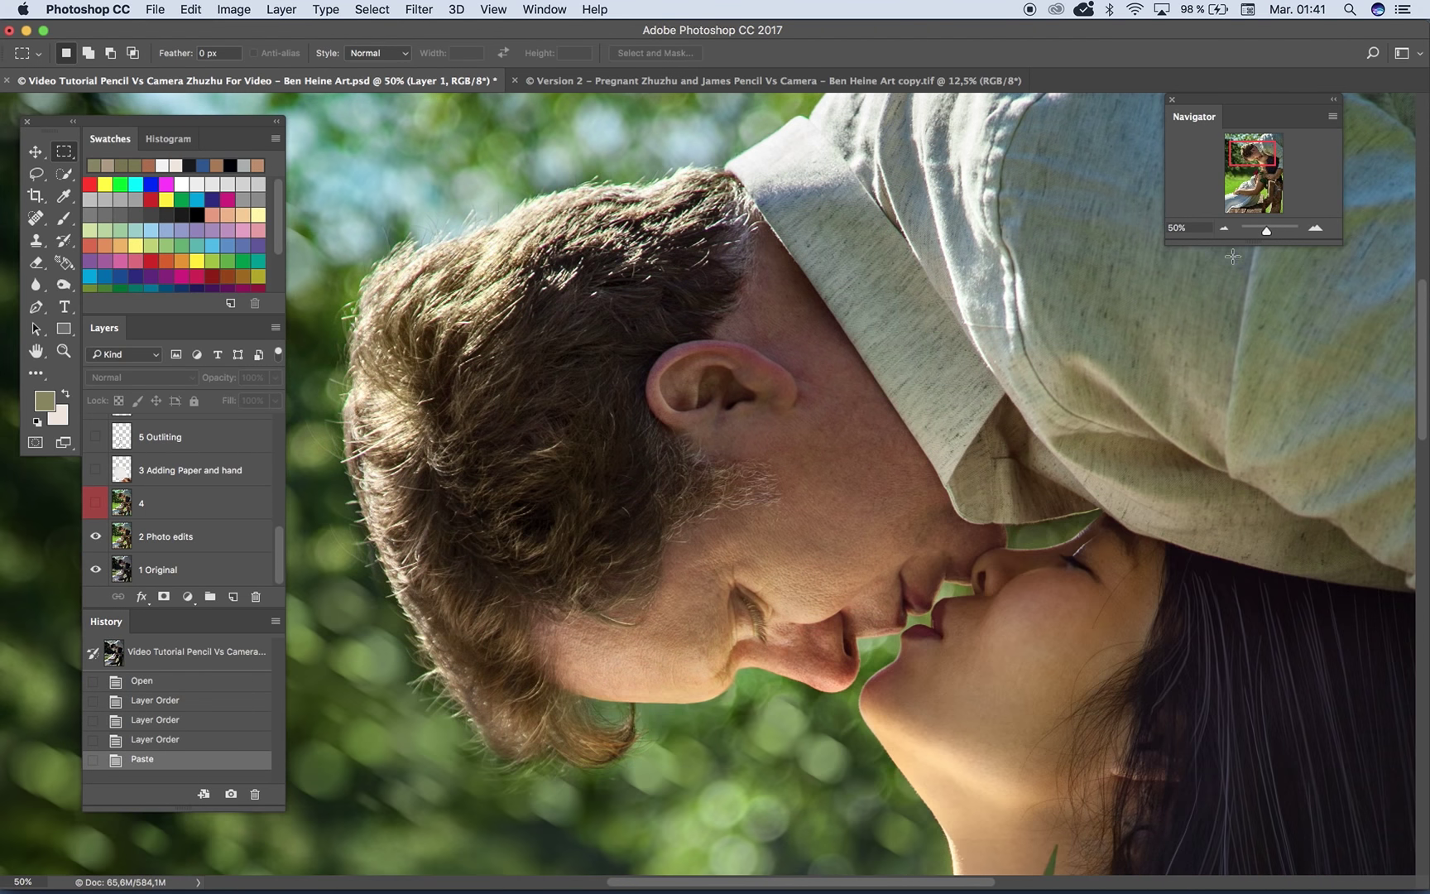
Step: Compare the skin detail of the man's face before and after retouching at 100%, leaving 2 Photo edits visible
left_click(1315, 228)
left_click(1315, 228)
left_click_drag(825, 480, 781, 229)
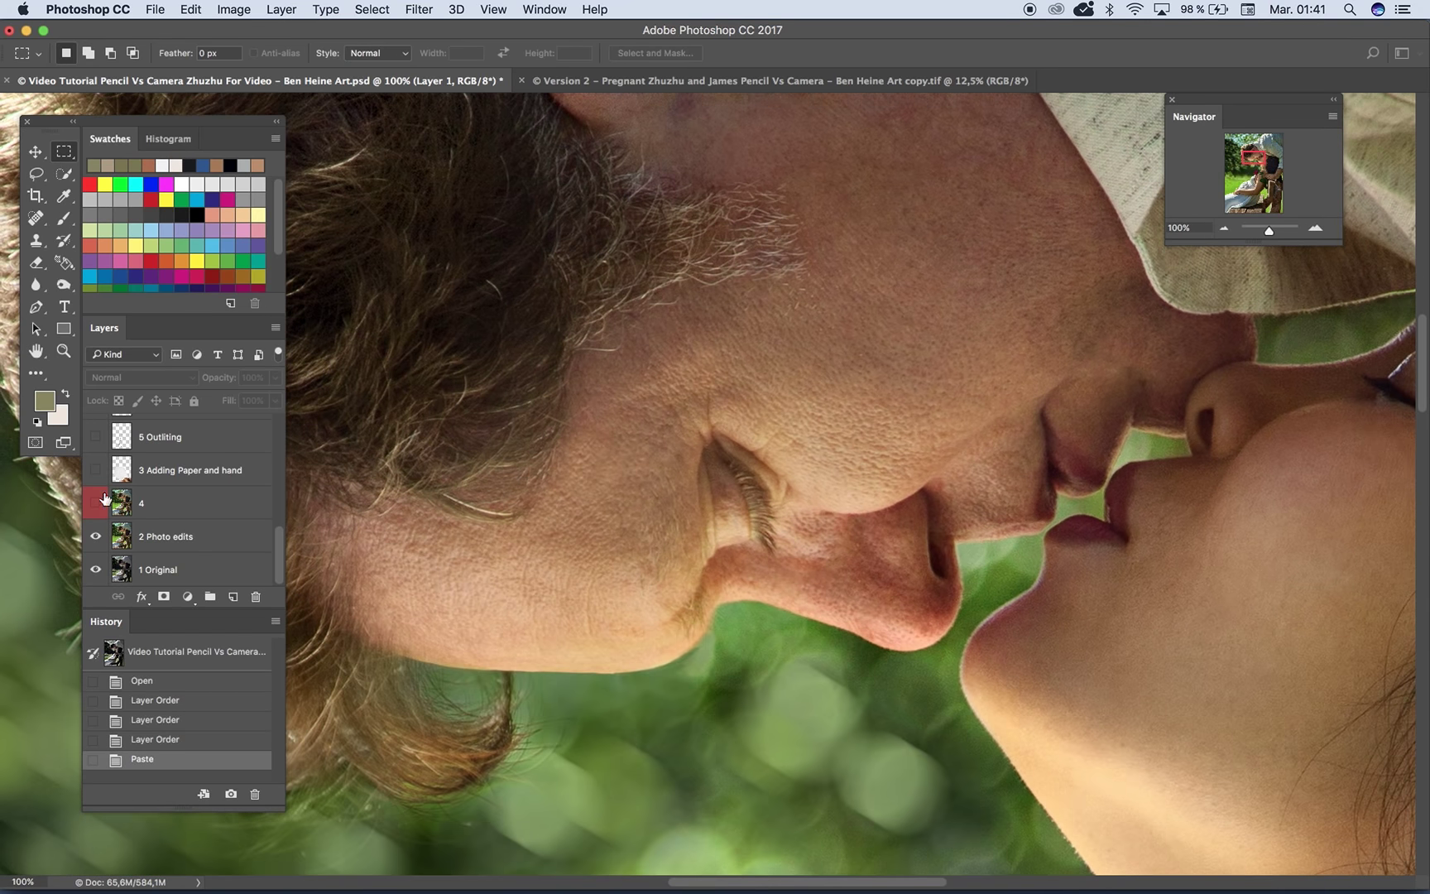
left_click(95, 536)
left_click(95, 536)
left_click(96, 536)
left_click(95, 536)
Step: Compare the woman's face and the couple's lips with and without the 2 Photo edits layer at 100%, leaving it visible
scroll(827, 379, "right", 5)
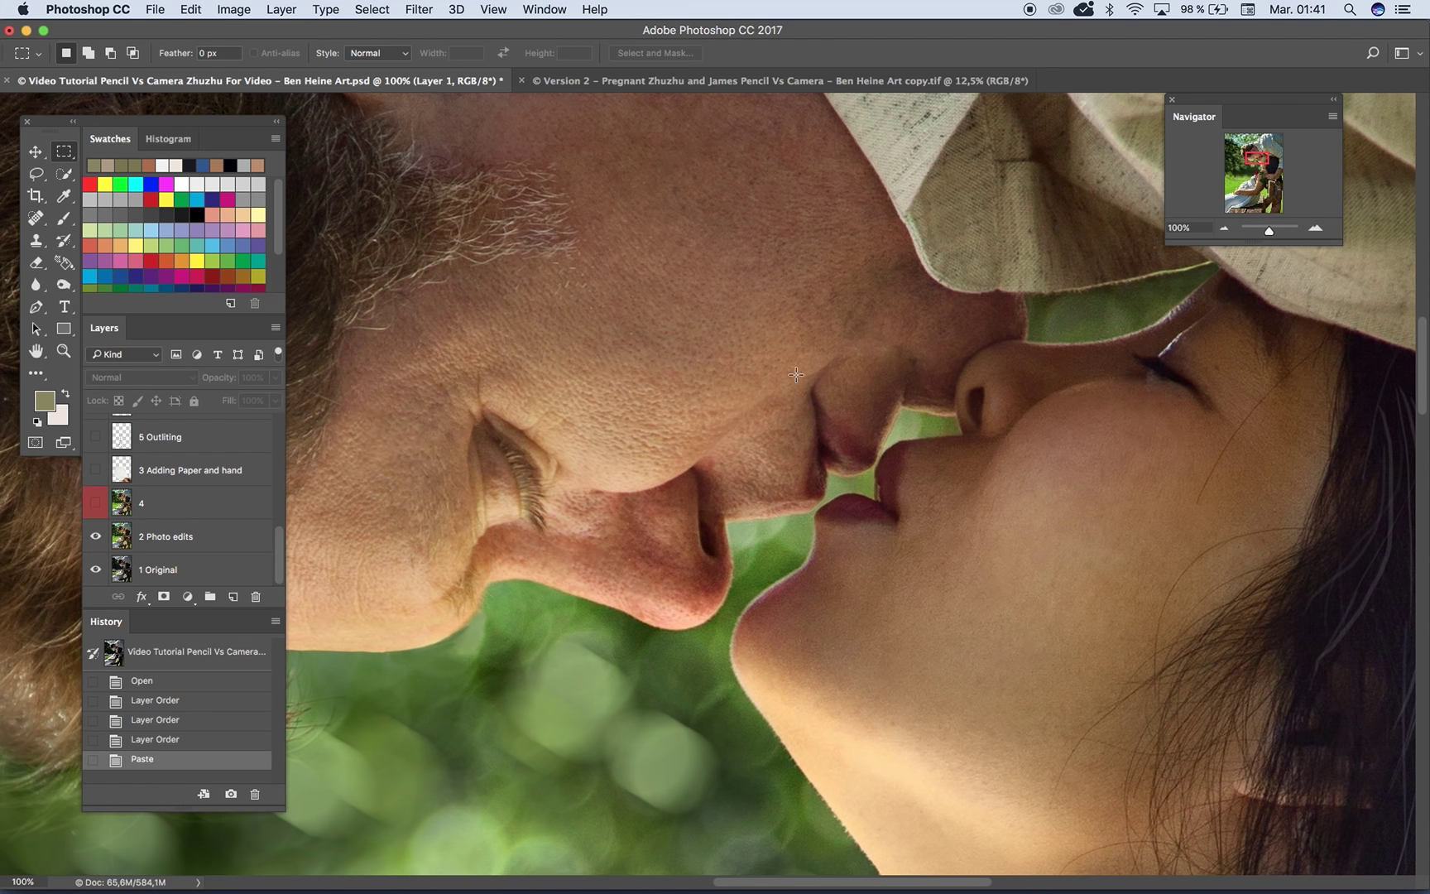
left_click(97, 536)
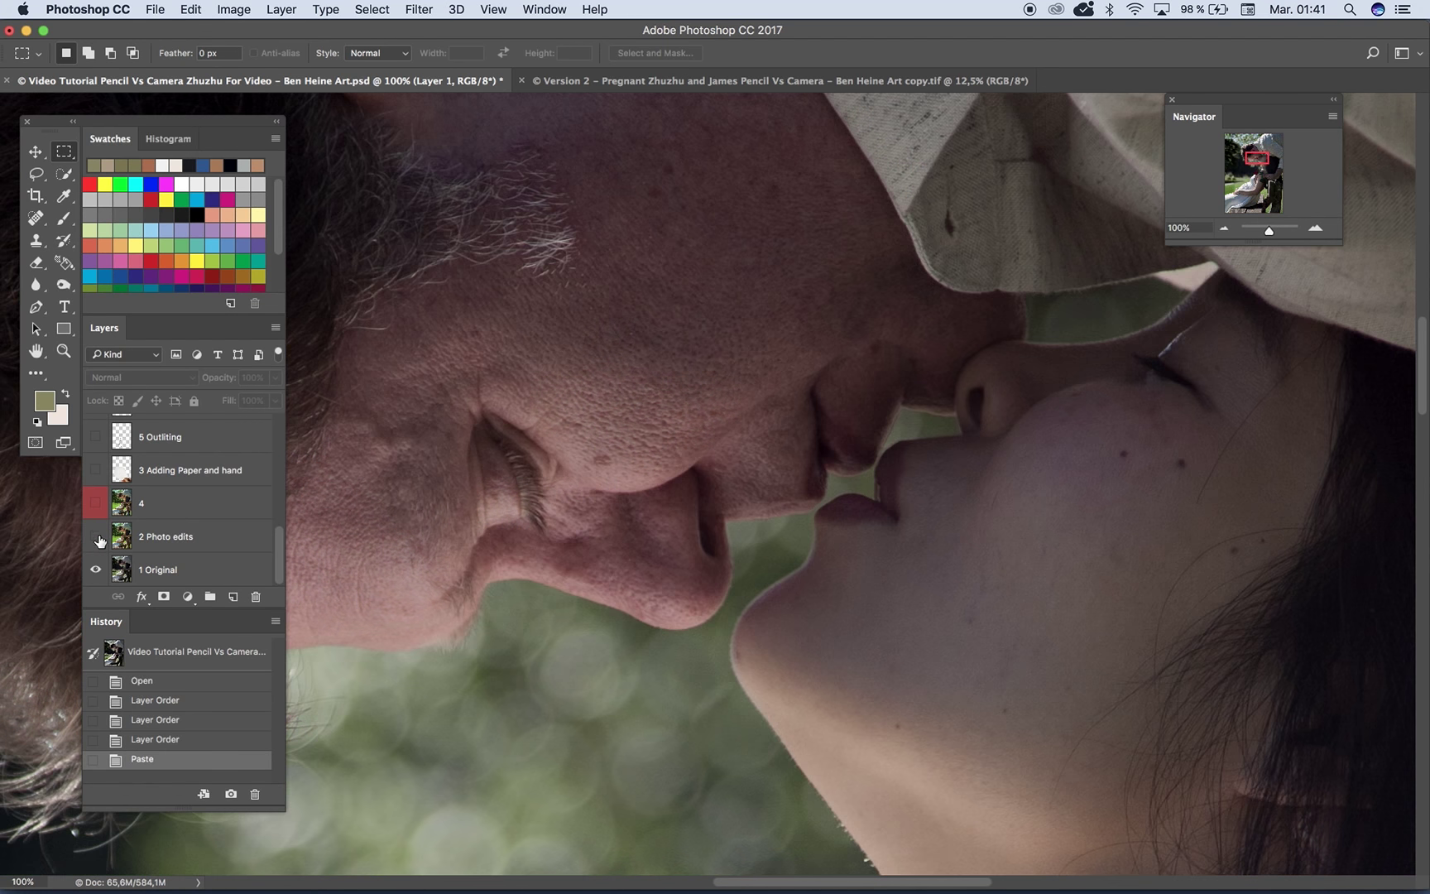
left_click(97, 536)
scroll(530, 399, "right", 5)
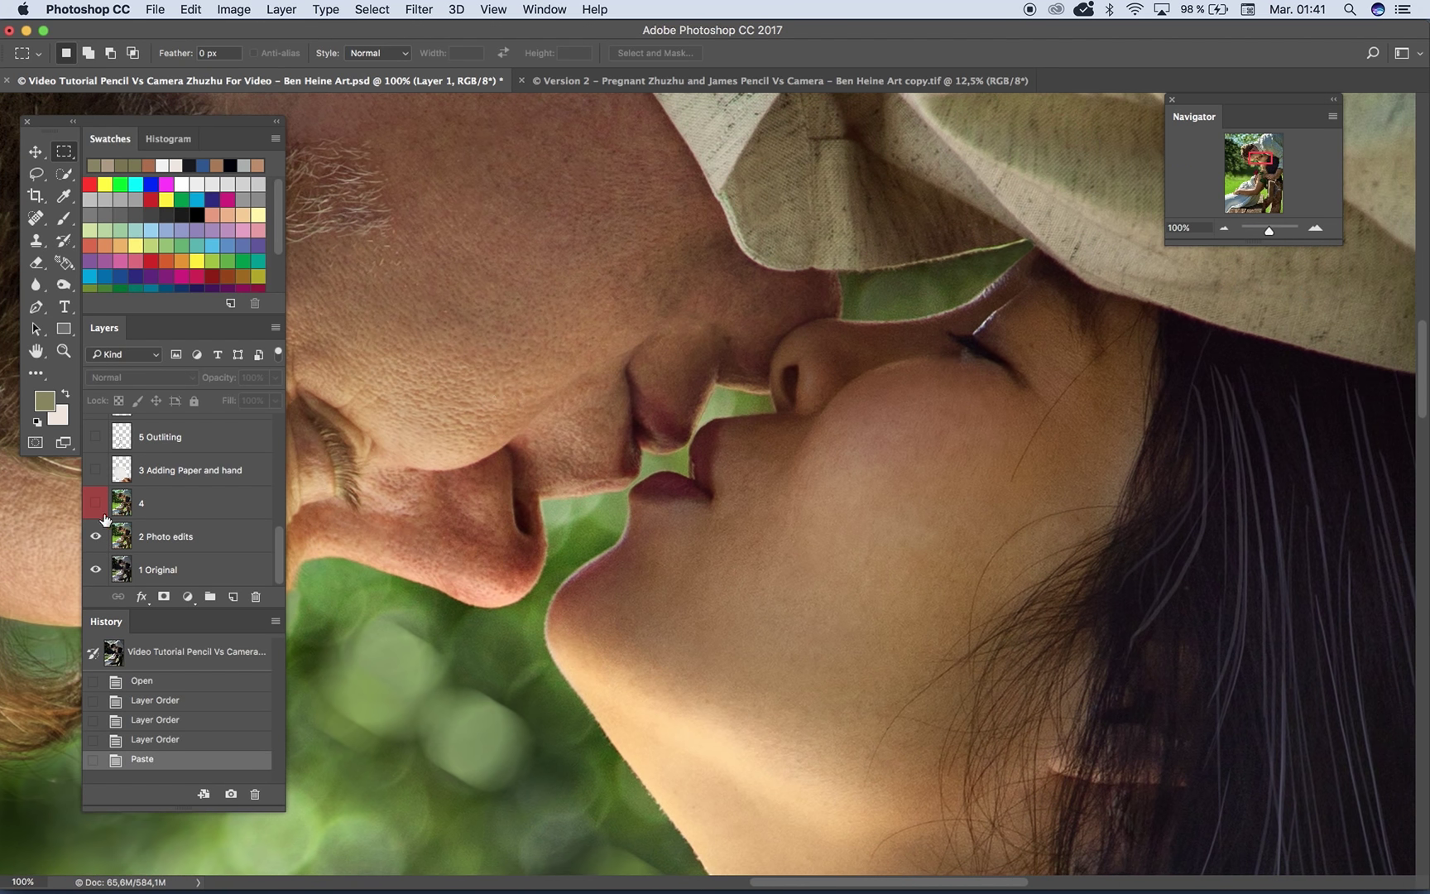
left_click(97, 536)
left_click(97, 536)
left_click_drag(421, 395, 809, 441)
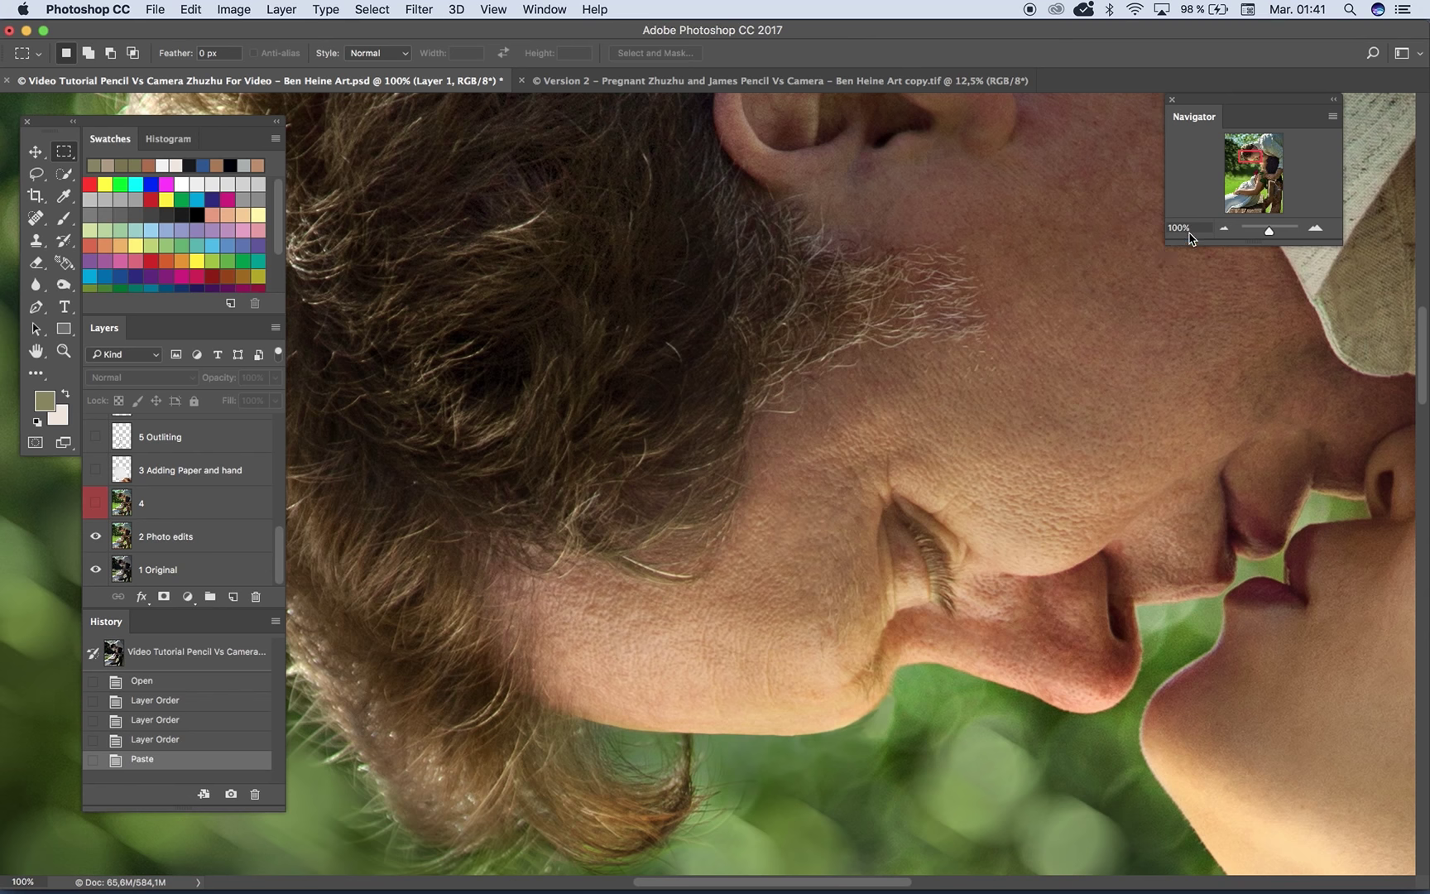
Step: Compare the couple and the background before and after retouching at 25%, leaving the 2 Photo edits layer hidden
left_click(1224, 230)
left_click(1224, 230)
left_click(1224, 230)
left_click(1224, 230)
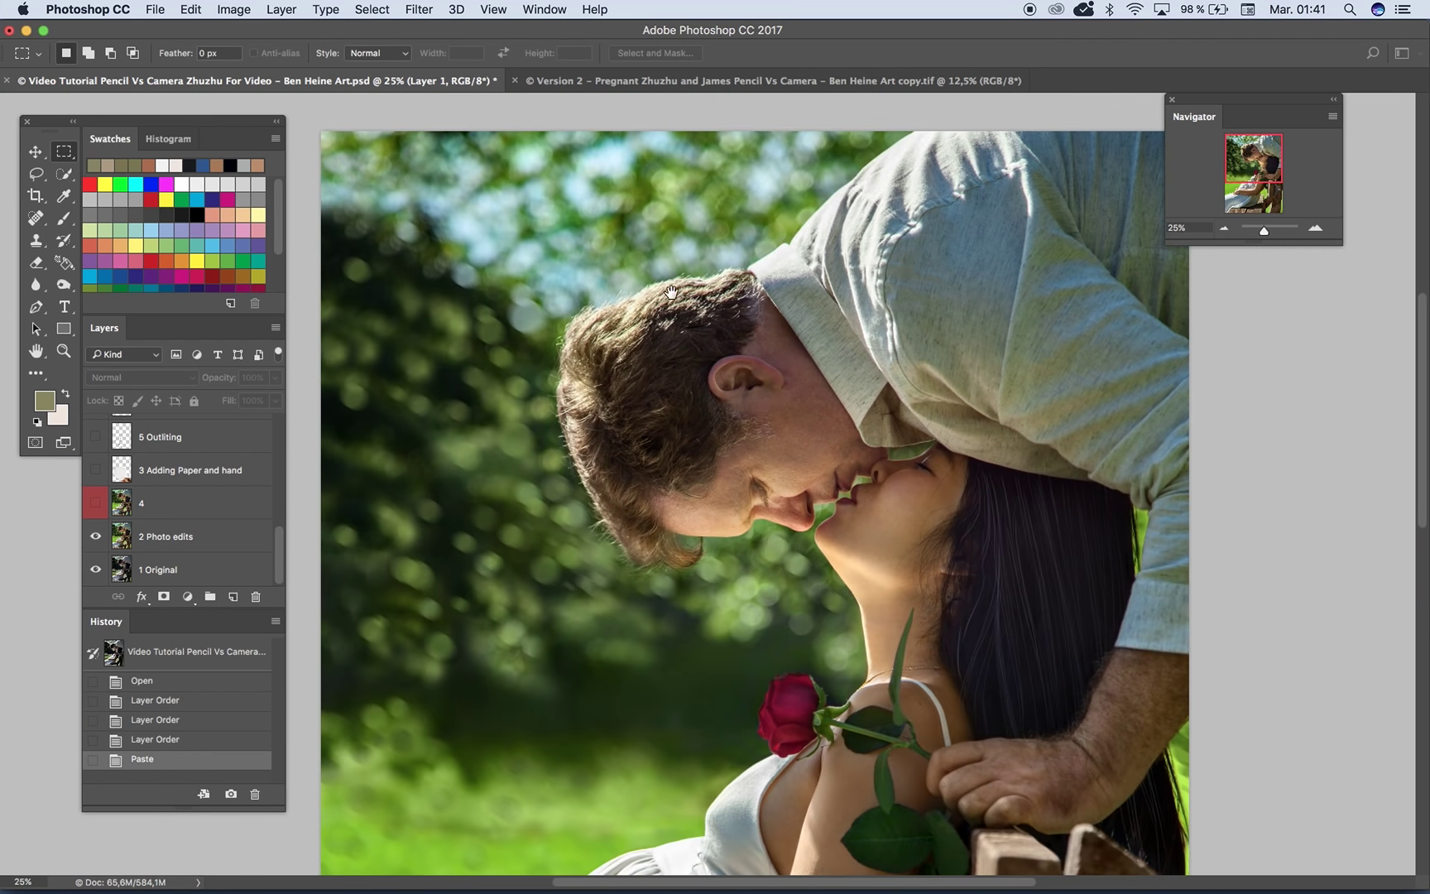
left_click(96, 536)
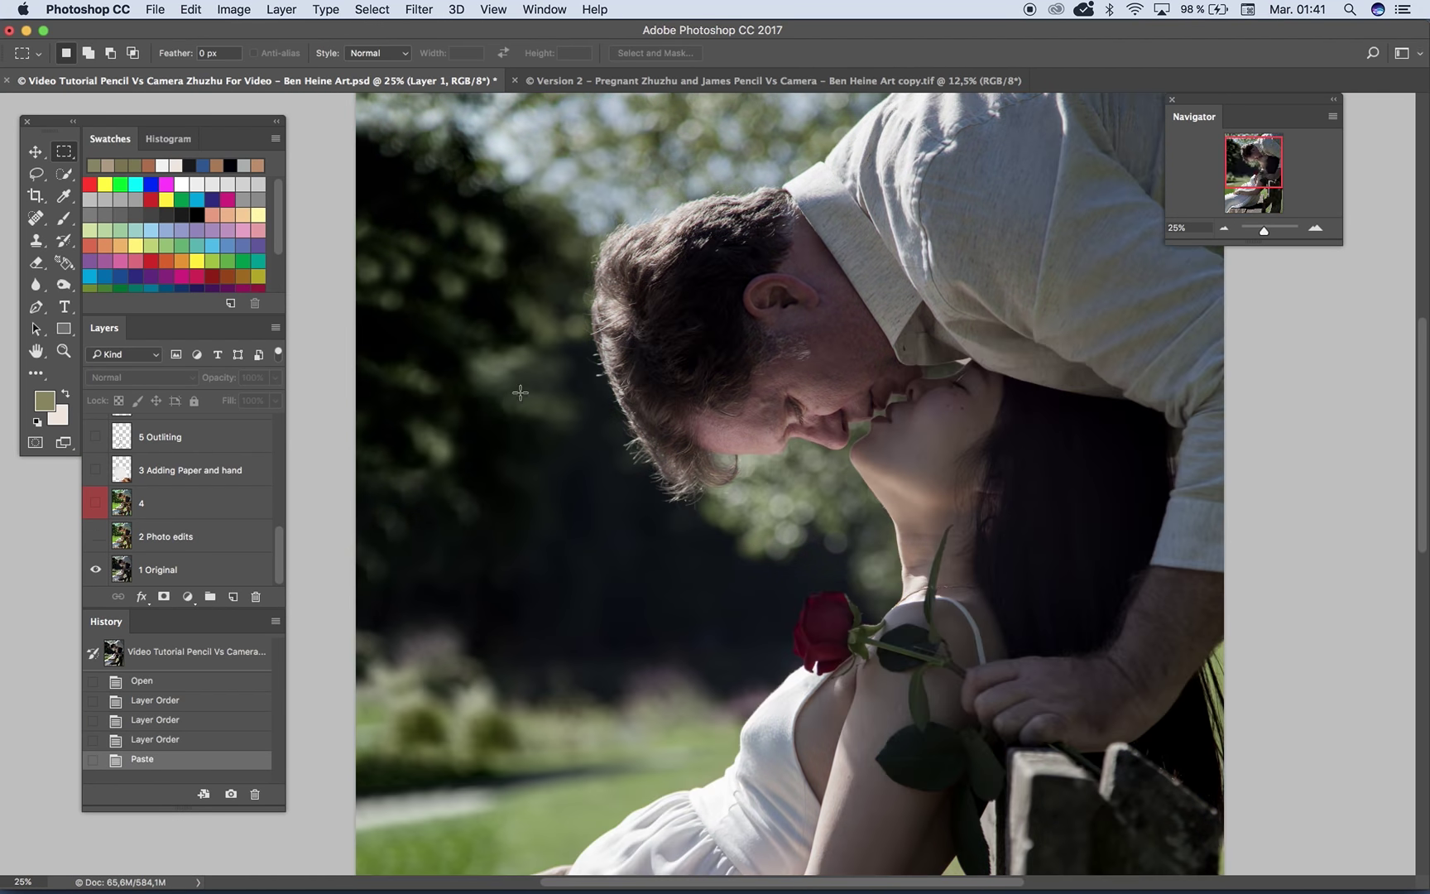
left_click(95, 537)
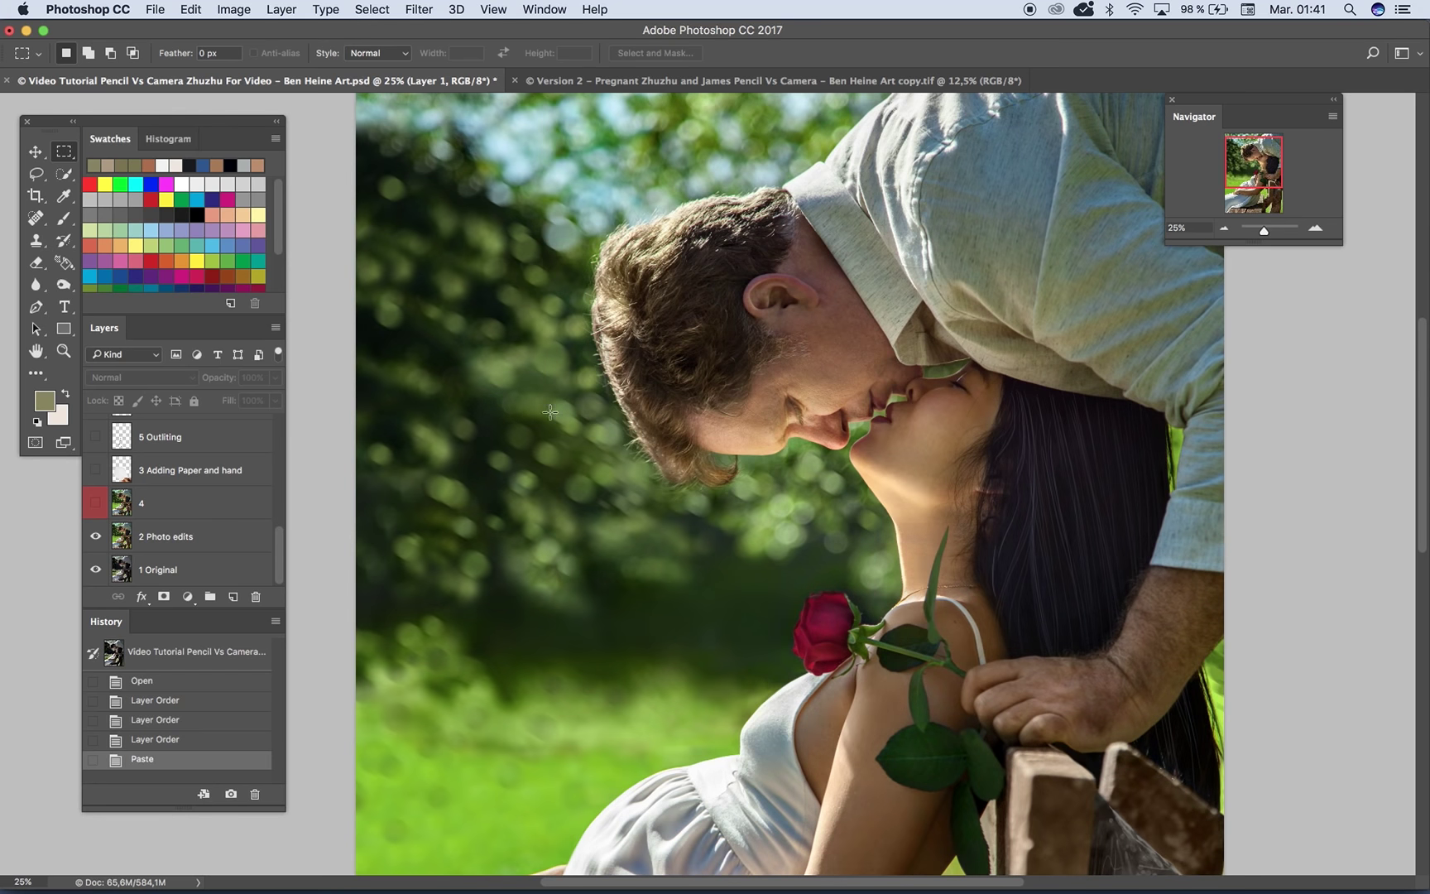
left_click(96, 536)
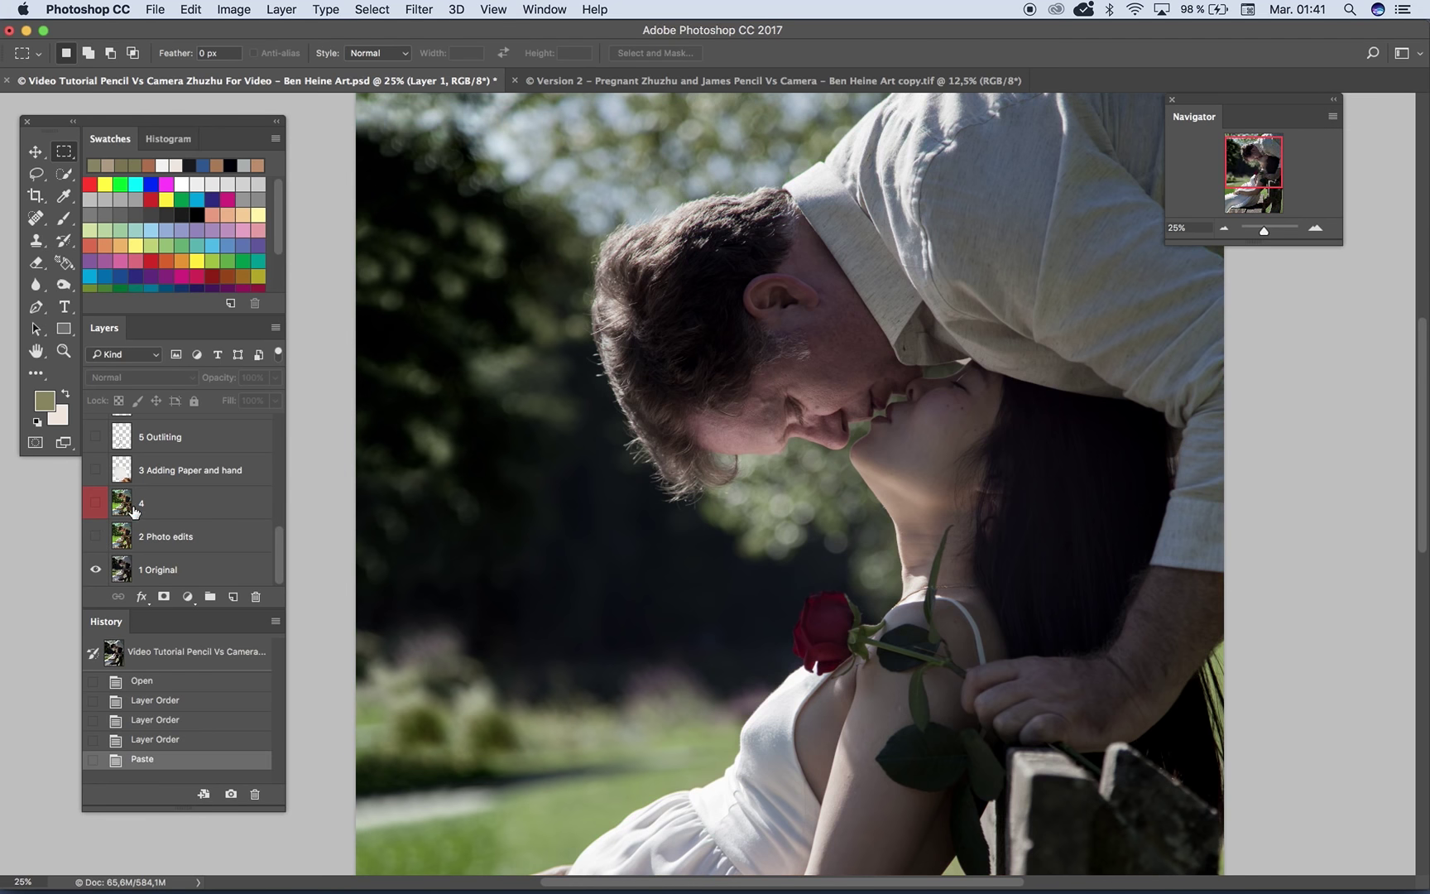
Step: Outline the original photo's dark background beside the couple with rectangular marquee selections, clearing each selection
scroll(552, 316, "down", 5)
scroll(552, 316, "left", 5)
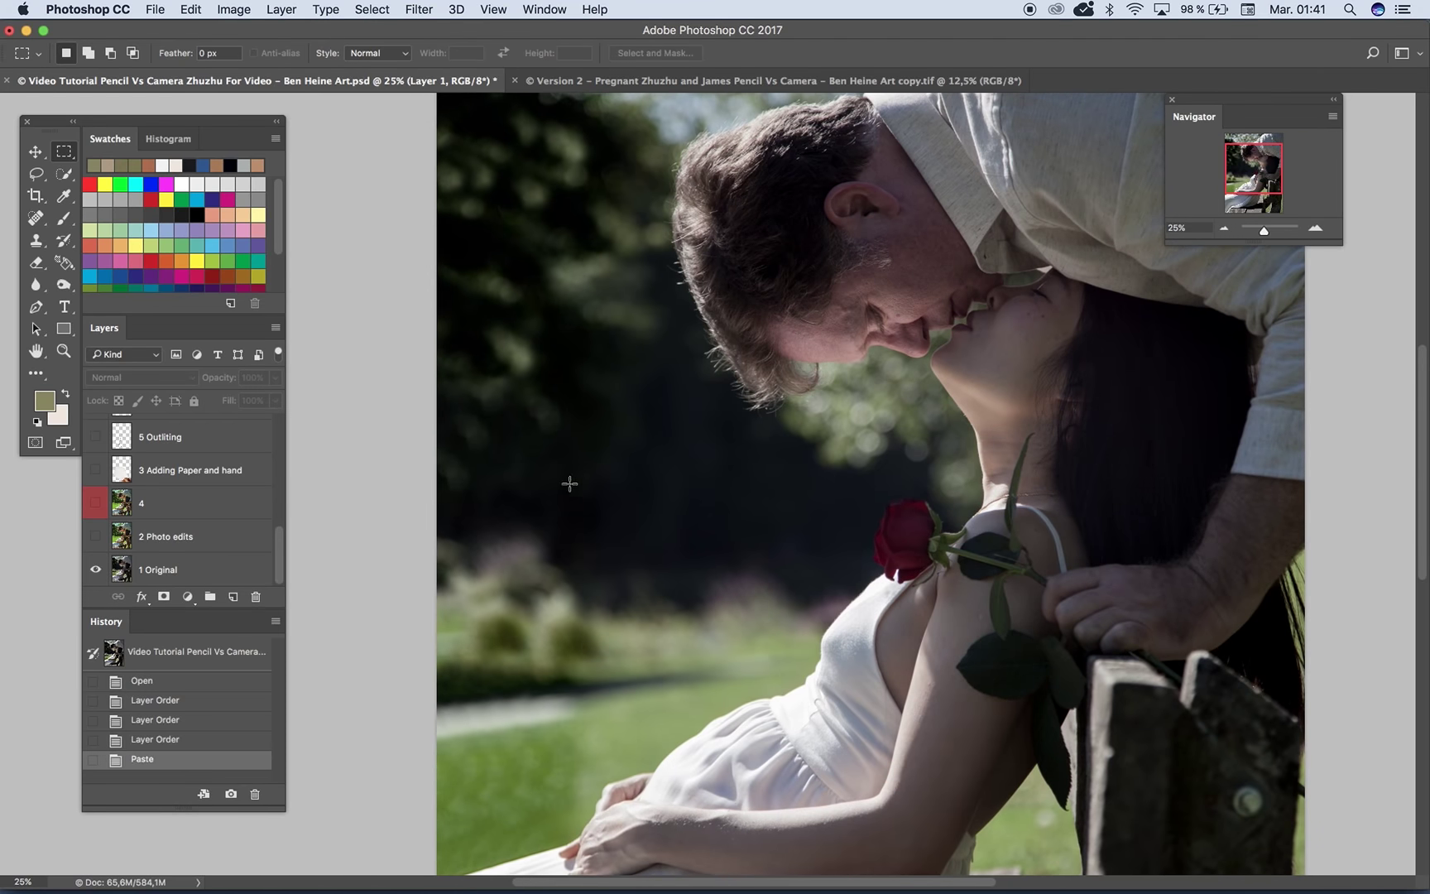
left_click_drag(560, 440, 562, 408)
left_click(664, 444)
left_click_drag(554, 340, 856, 590)
left_click(527, 472)
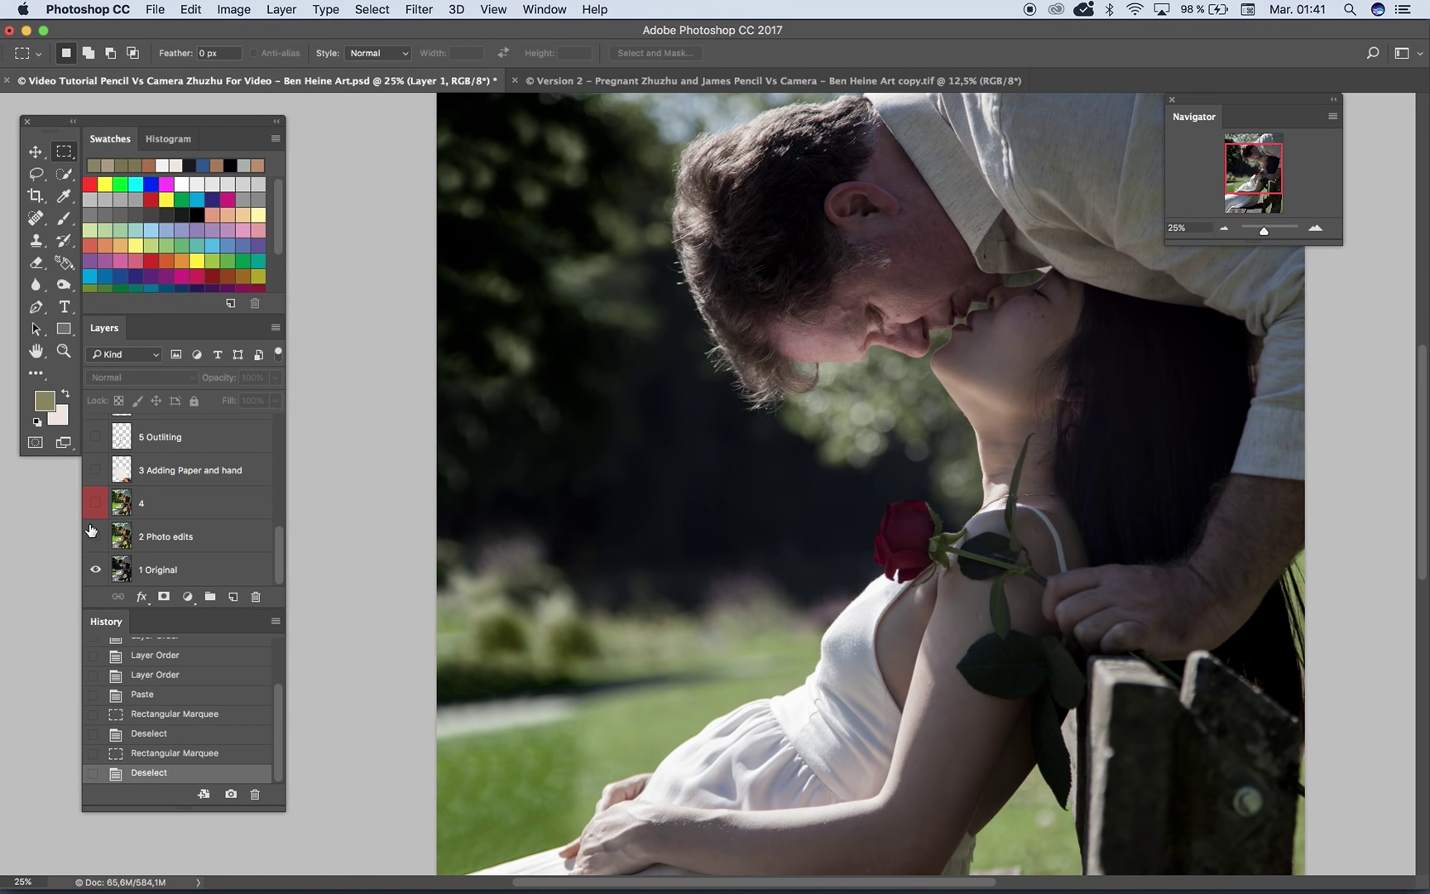
Step: Show the 2 Photo edits layer and examine the light spots in the edited background at 66.67%
left_click(96, 536)
left_click(1314, 229)
left_click(1314, 228)
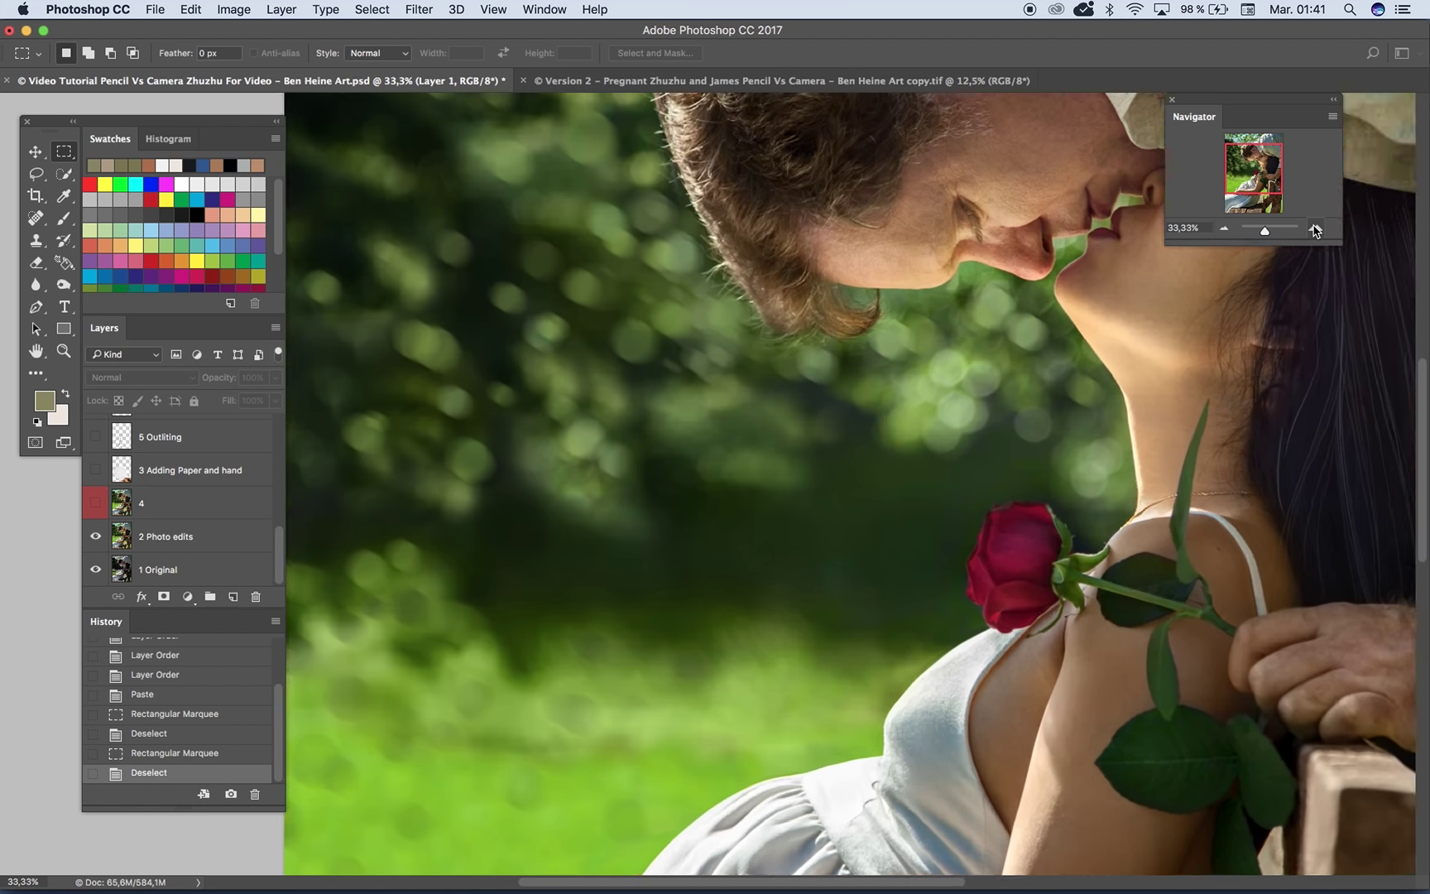
left_click(1314, 228)
left_click_drag(622, 273, 746, 450)
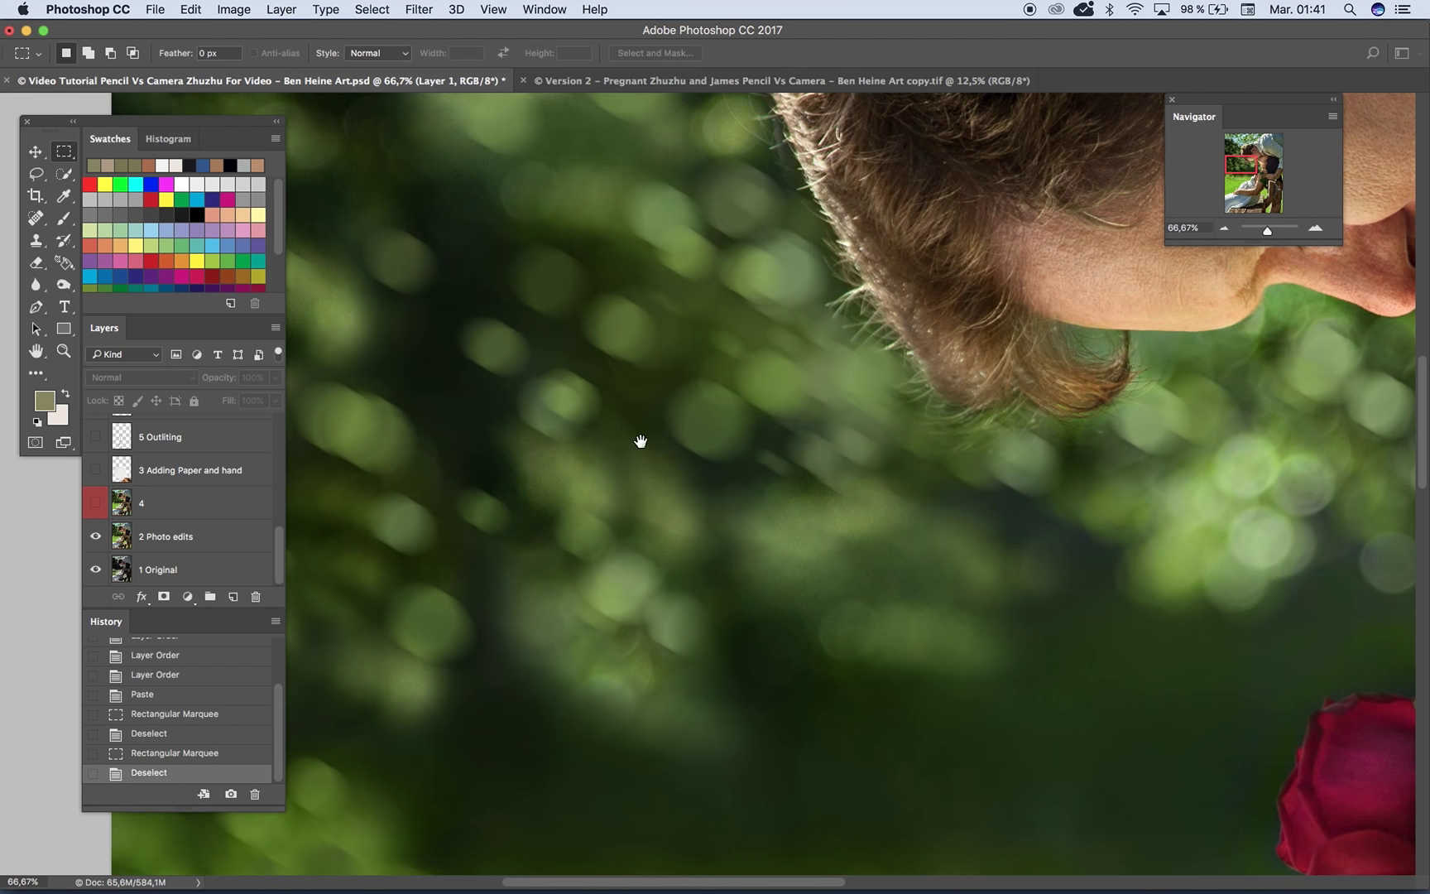
left_click_drag(654, 435, 676, 359)
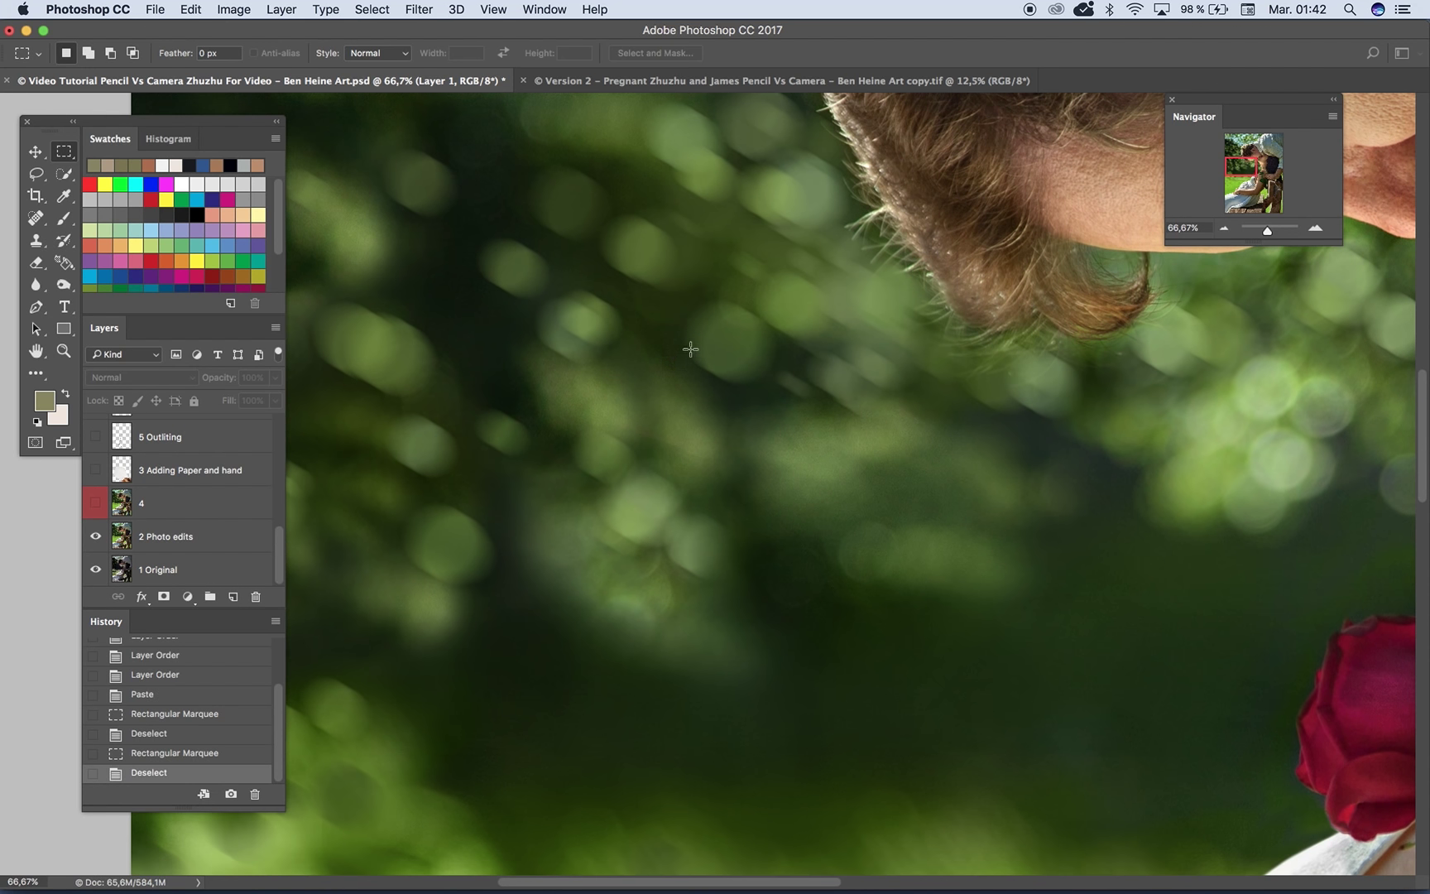
Step: Sample a green from the blurred background as the brush colour and add a new layer above 2 Photo edits
key("i")
left_click(898, 288)
key("b")
right_click(809, 328)
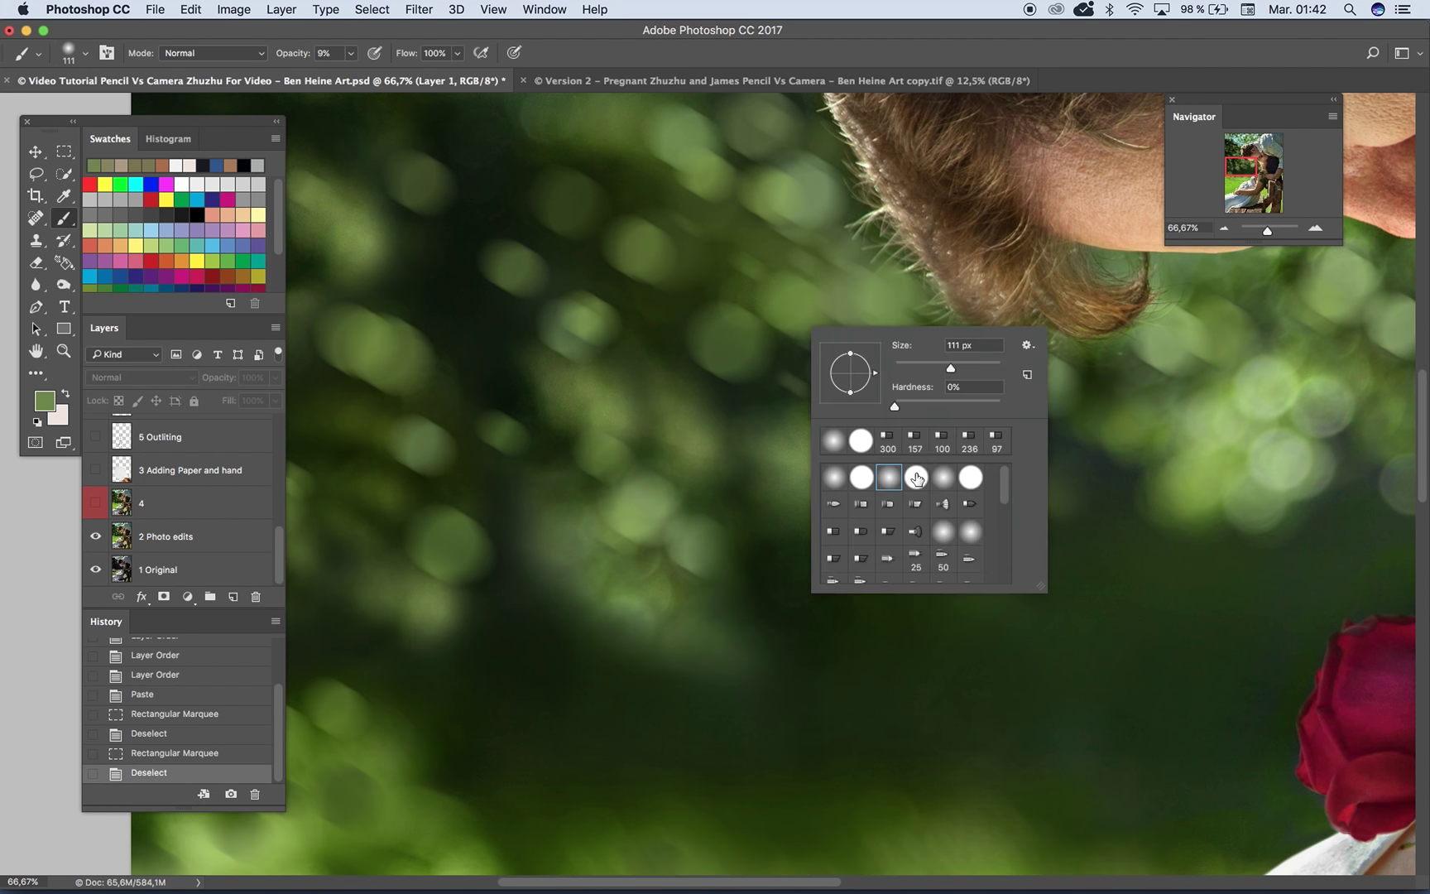
left_click(209, 534)
left_click(233, 596)
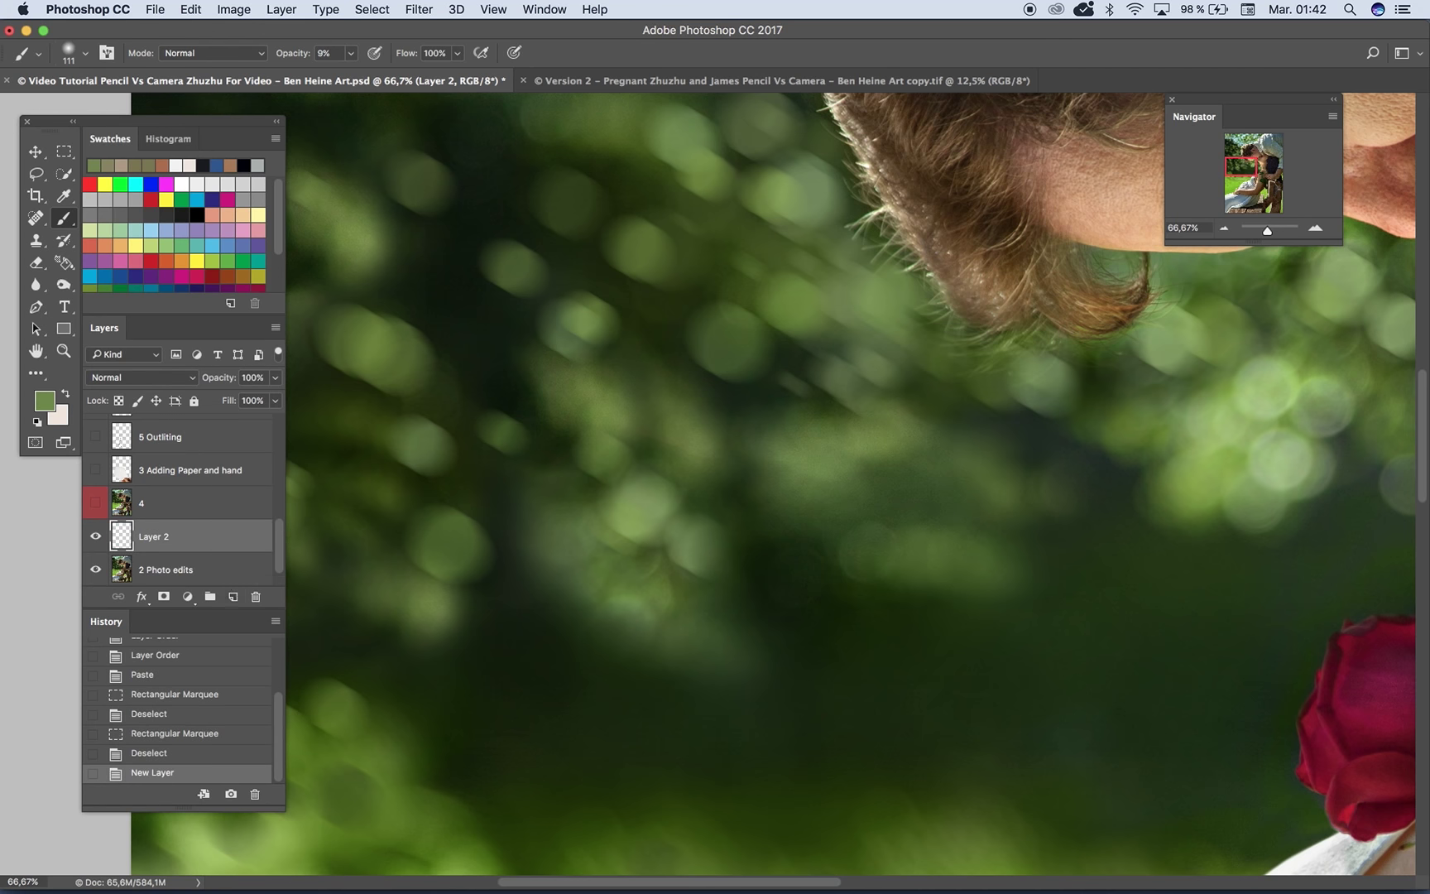
Step: Set the brush to a hard round tip with 100% hardness and a size of 102 px
right_click(865, 421)
left_click(969, 571)
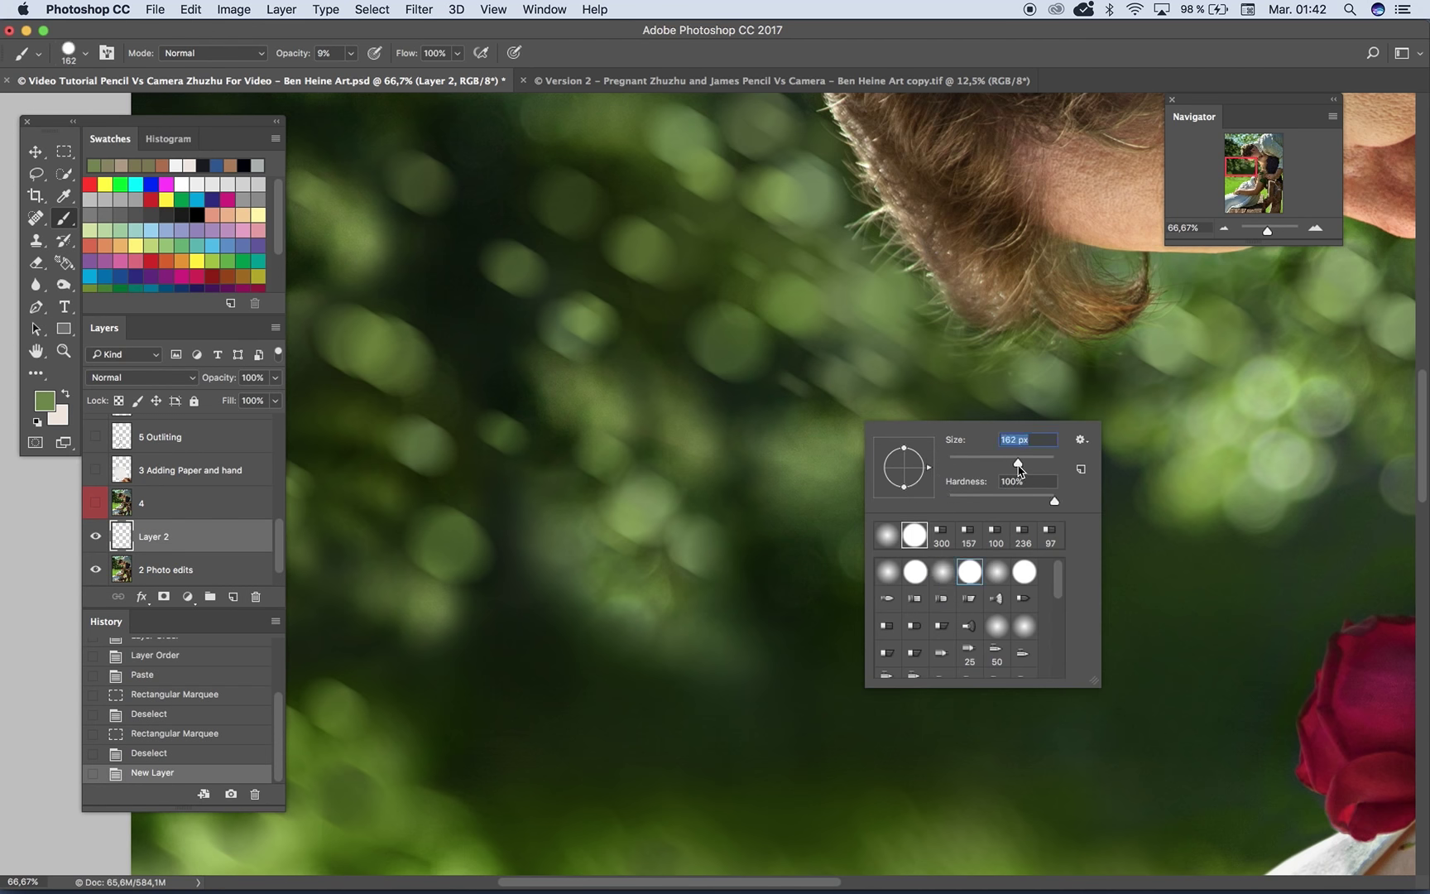
left_click_drag(1025, 460, 1000, 460)
left_click(821, 594)
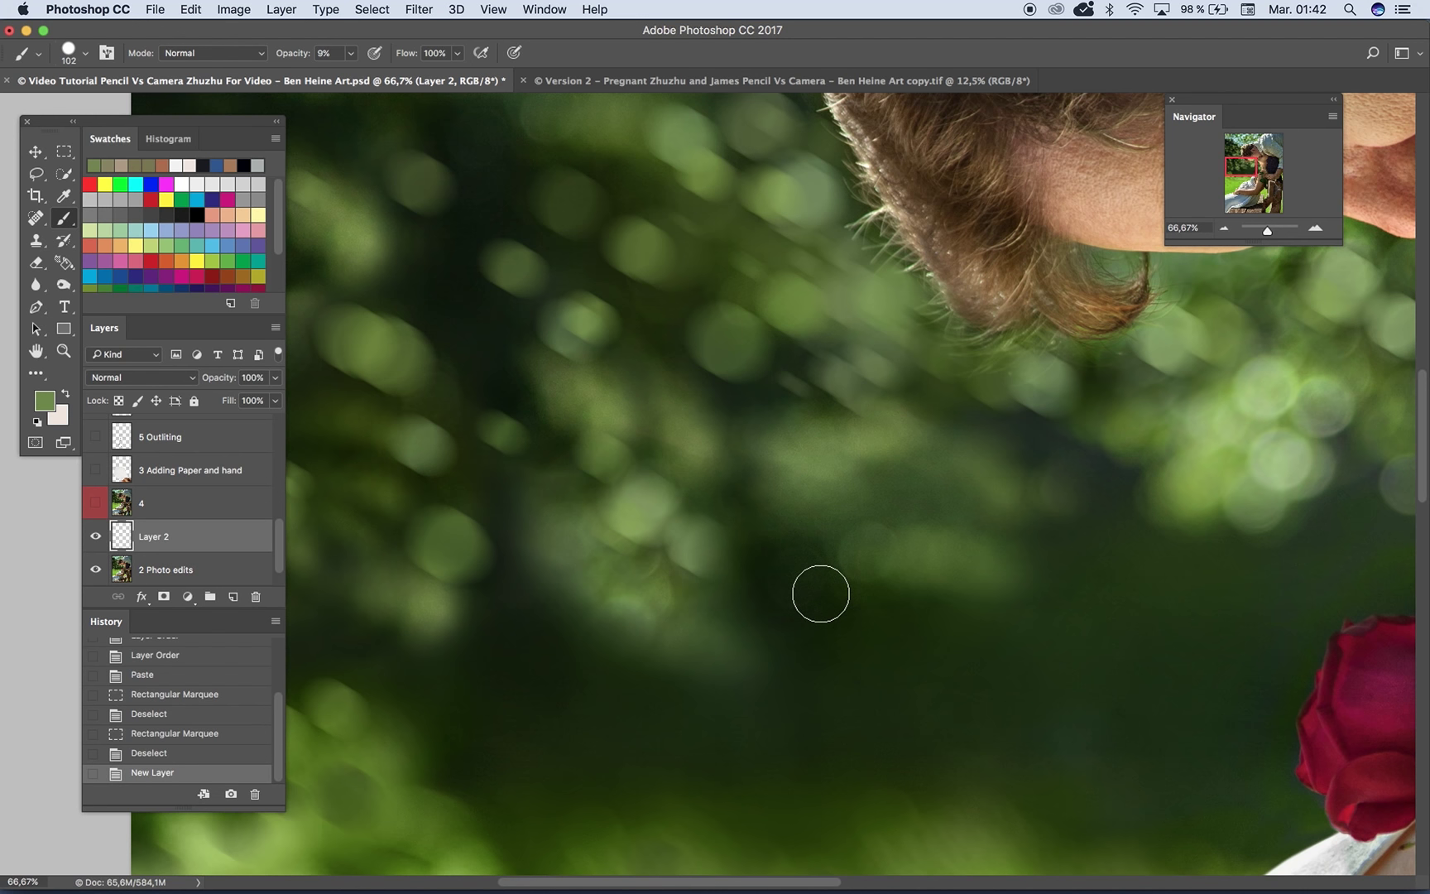
Step: Raise the brush opacity to 24% while painting two round light spots in the dark background beside the rose on Layer 2
left_click(351, 53)
mouse_move(348, 74)
left_mouse_down()
mouse_move(378, 73)
mouse_move(361, 73)
left_mouse_up()
left_click(970, 626)
left_click(352, 55)
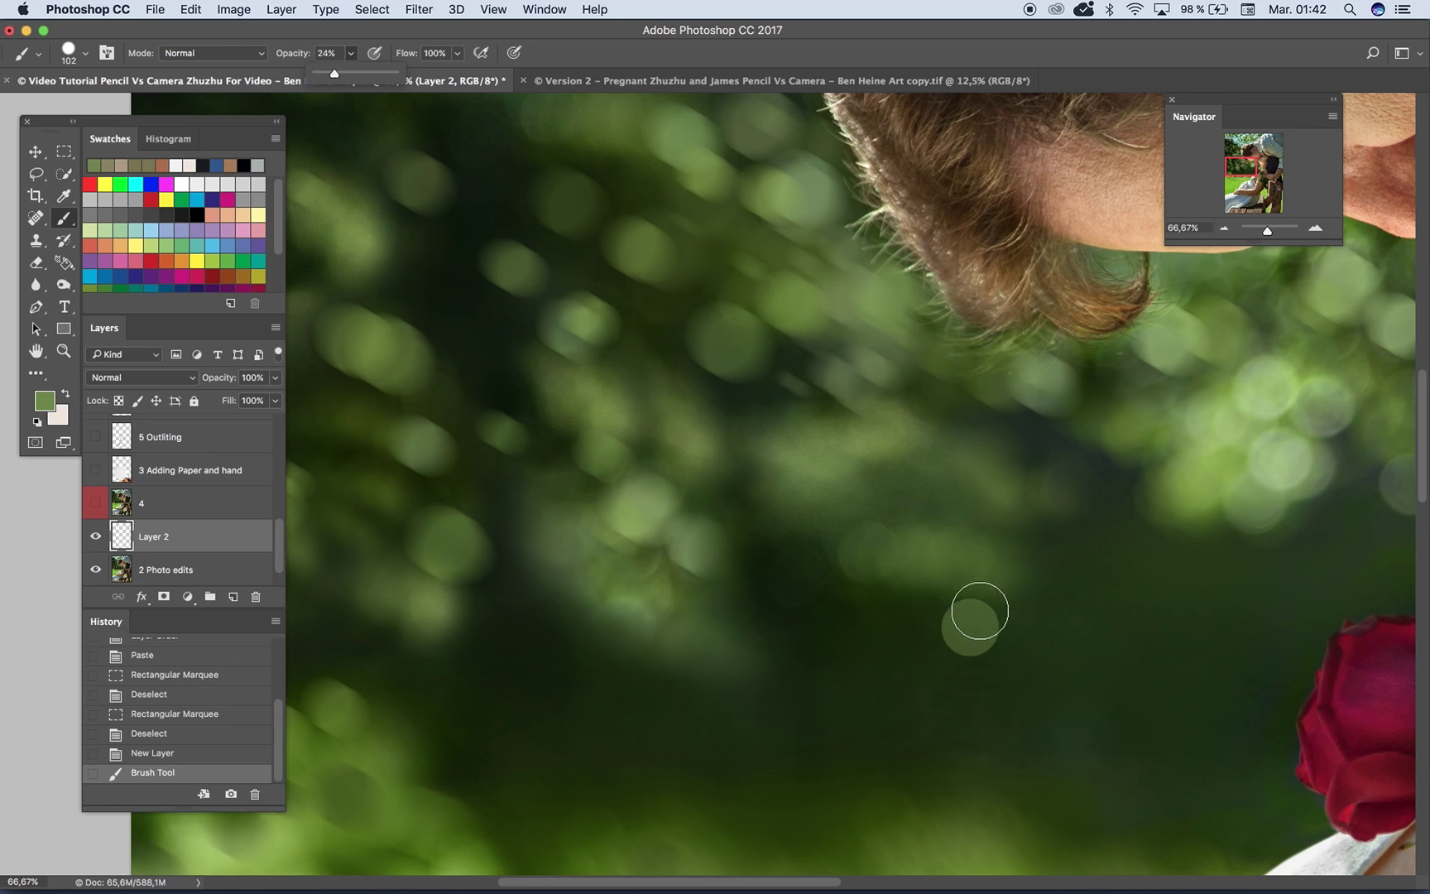
left_click(1027, 610)
Step: Reduce the brush size to 70 px and paint one smaller light spot beside the two existing ones
right_click(1084, 548)
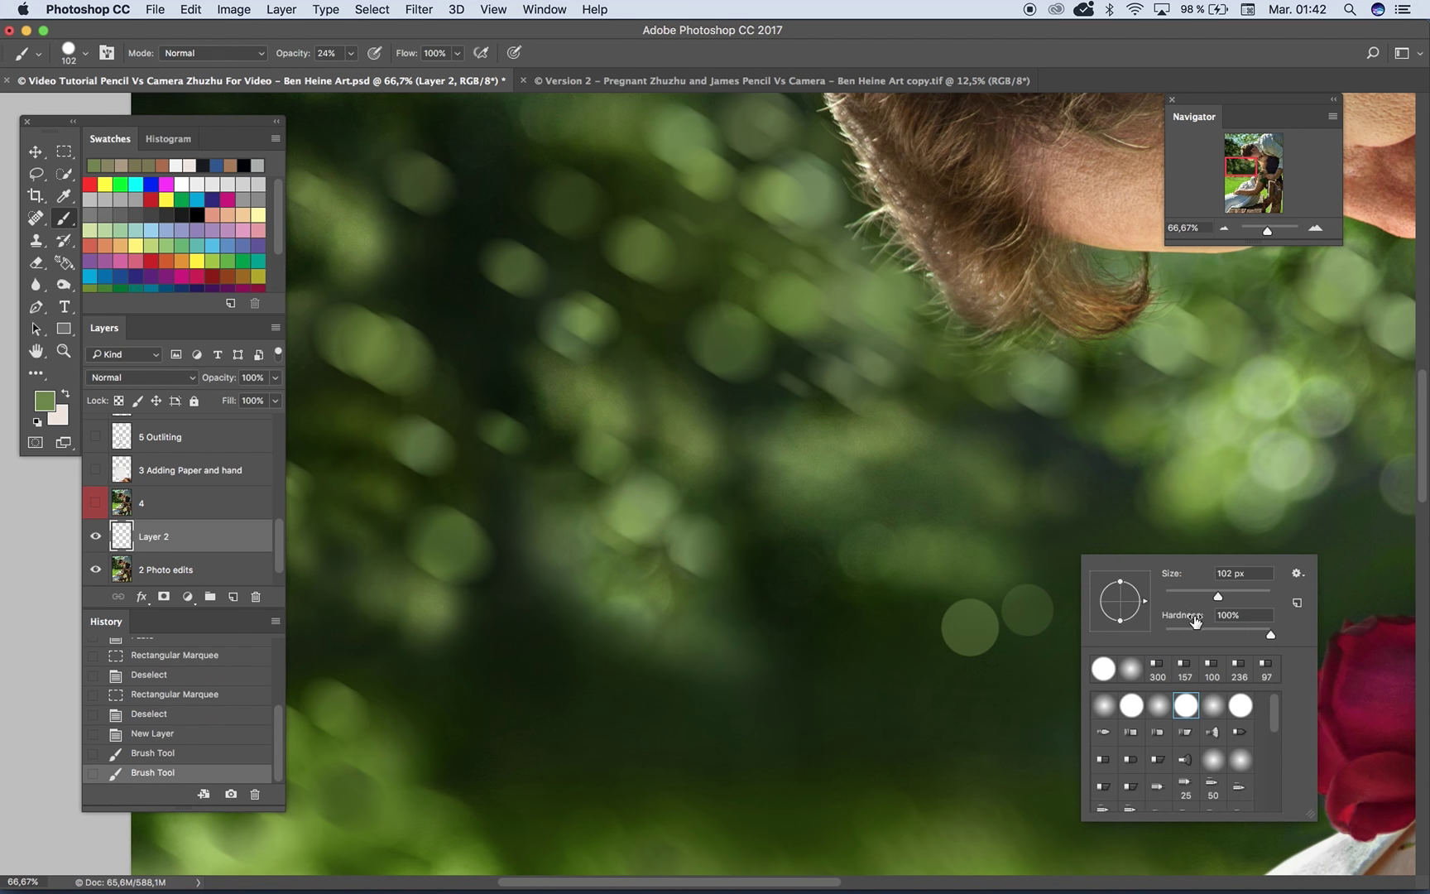
left_click_drag(1205, 596, 1200, 596)
left_click(889, 612)
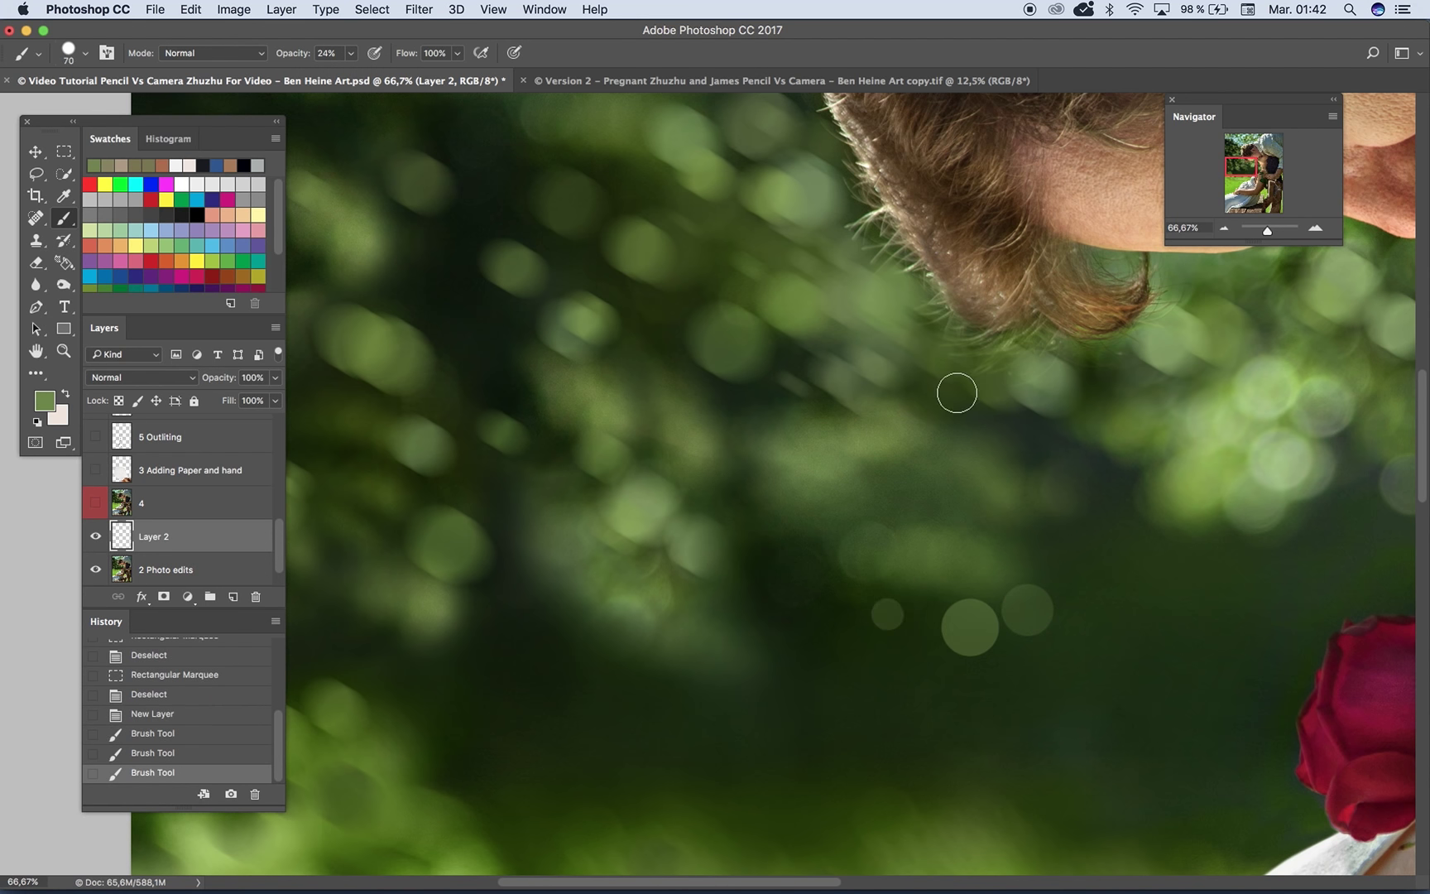
Step: Apply a Motion Blur with a distance of 49 pixels to the painted light spots, trying different angles including -79° and 29°
left_click(422, 9)
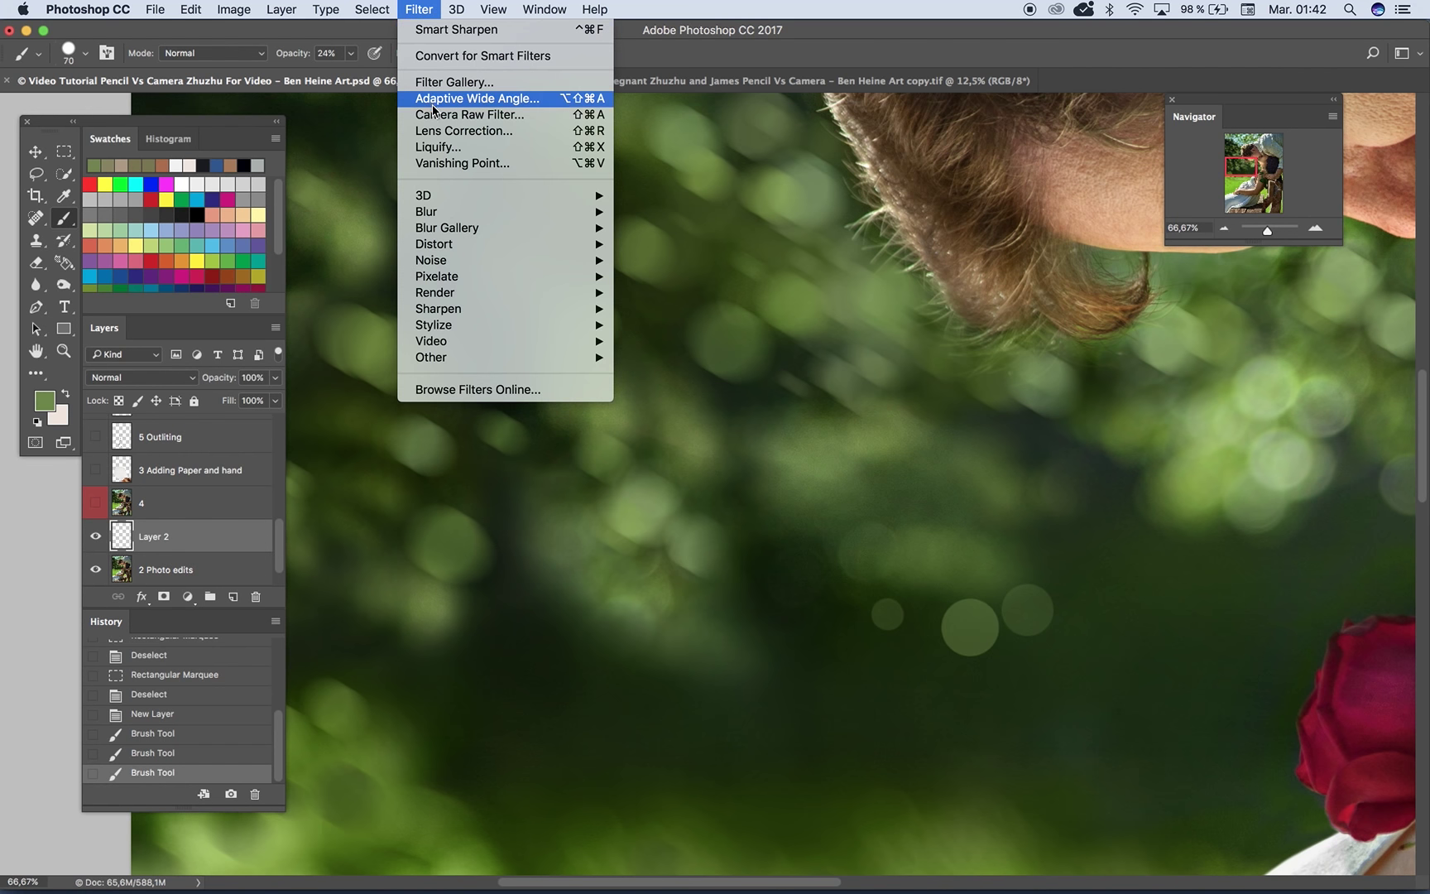
mouse_move(459, 210)
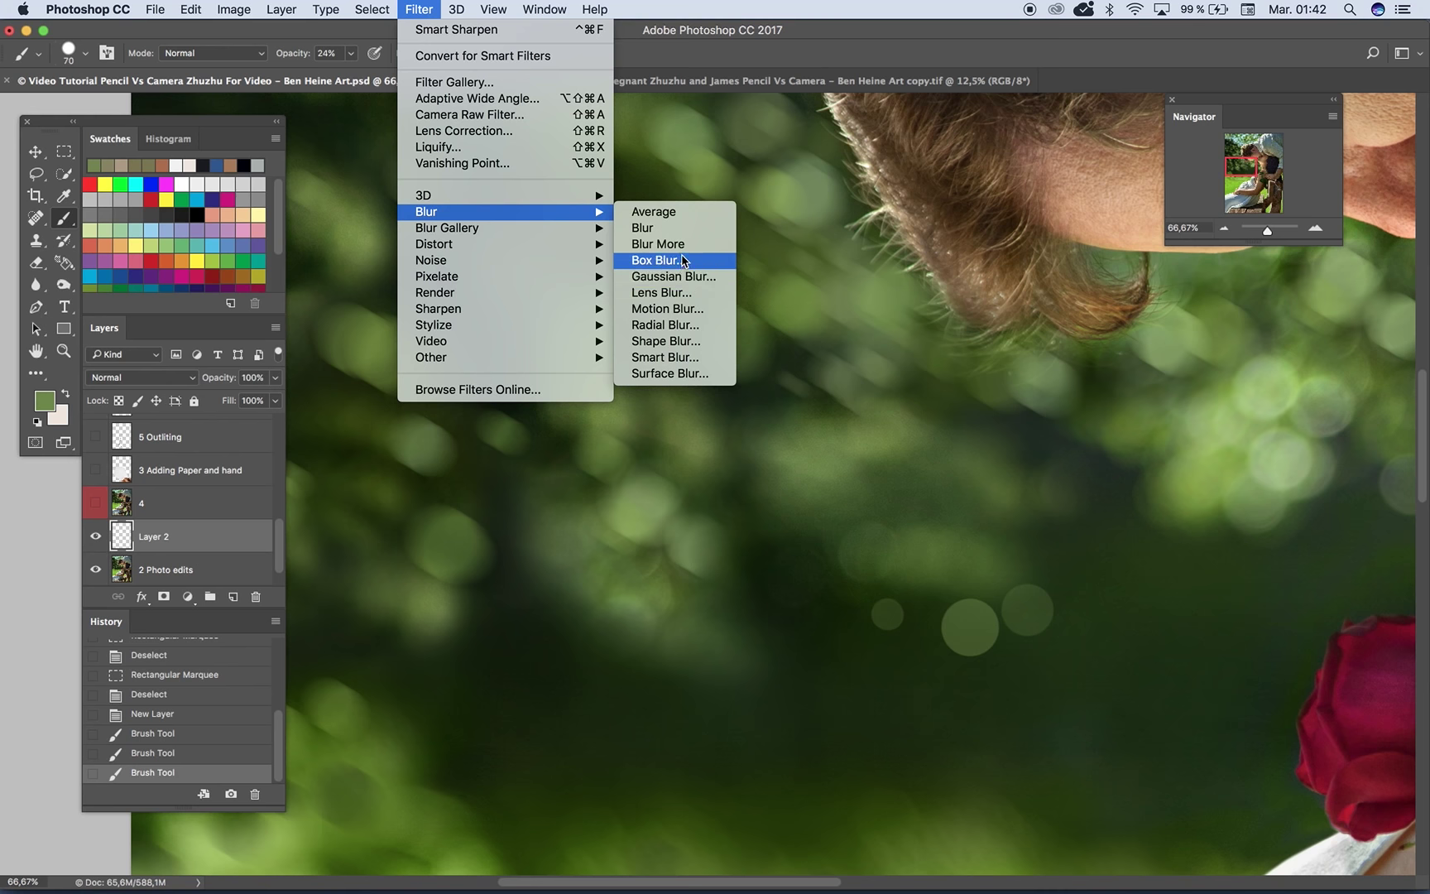
left_click(675, 314)
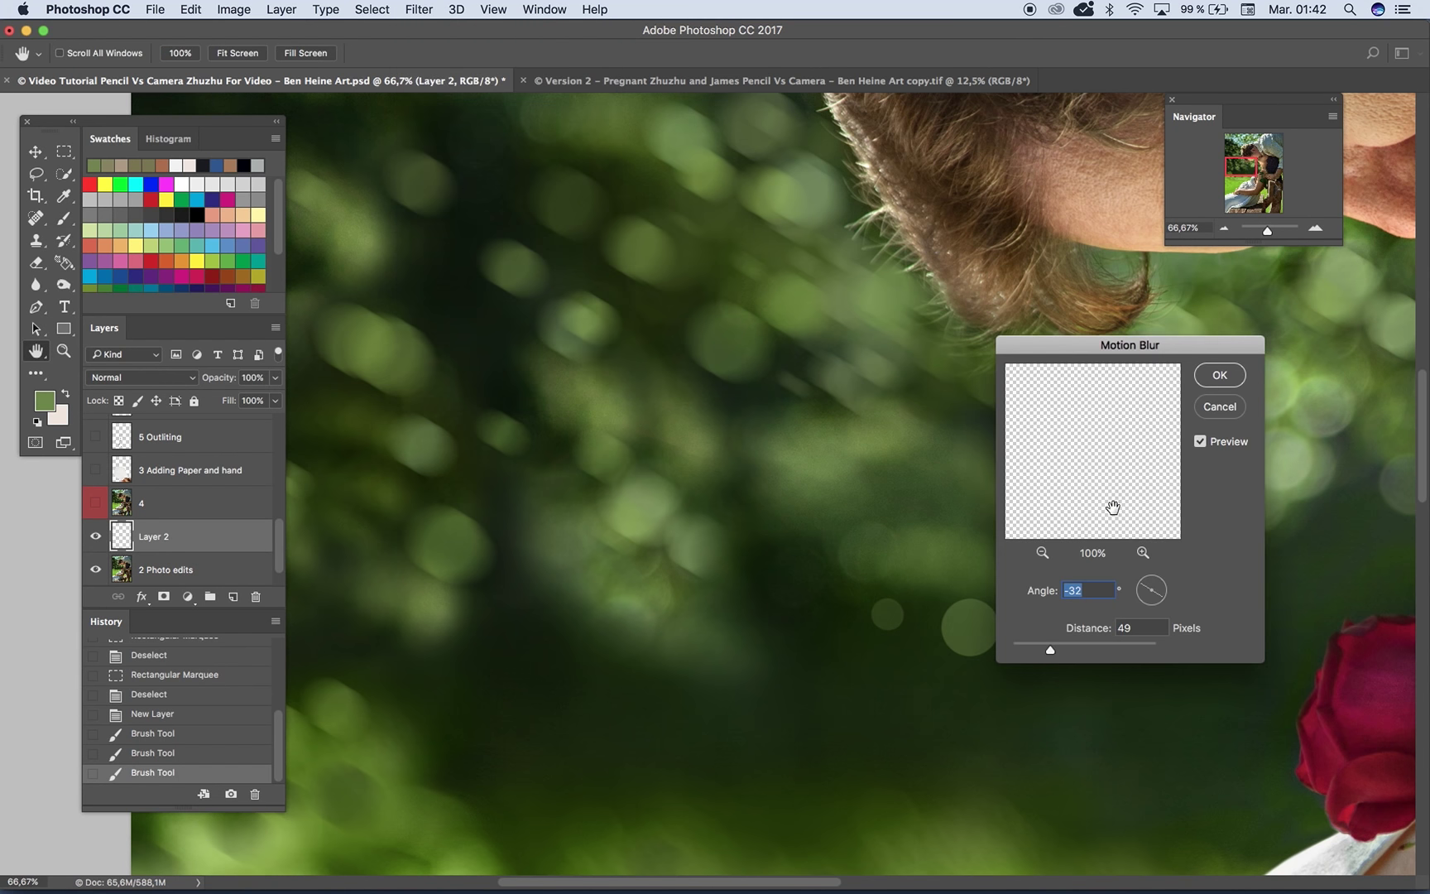
left_click_drag(1147, 351, 1213, 298)
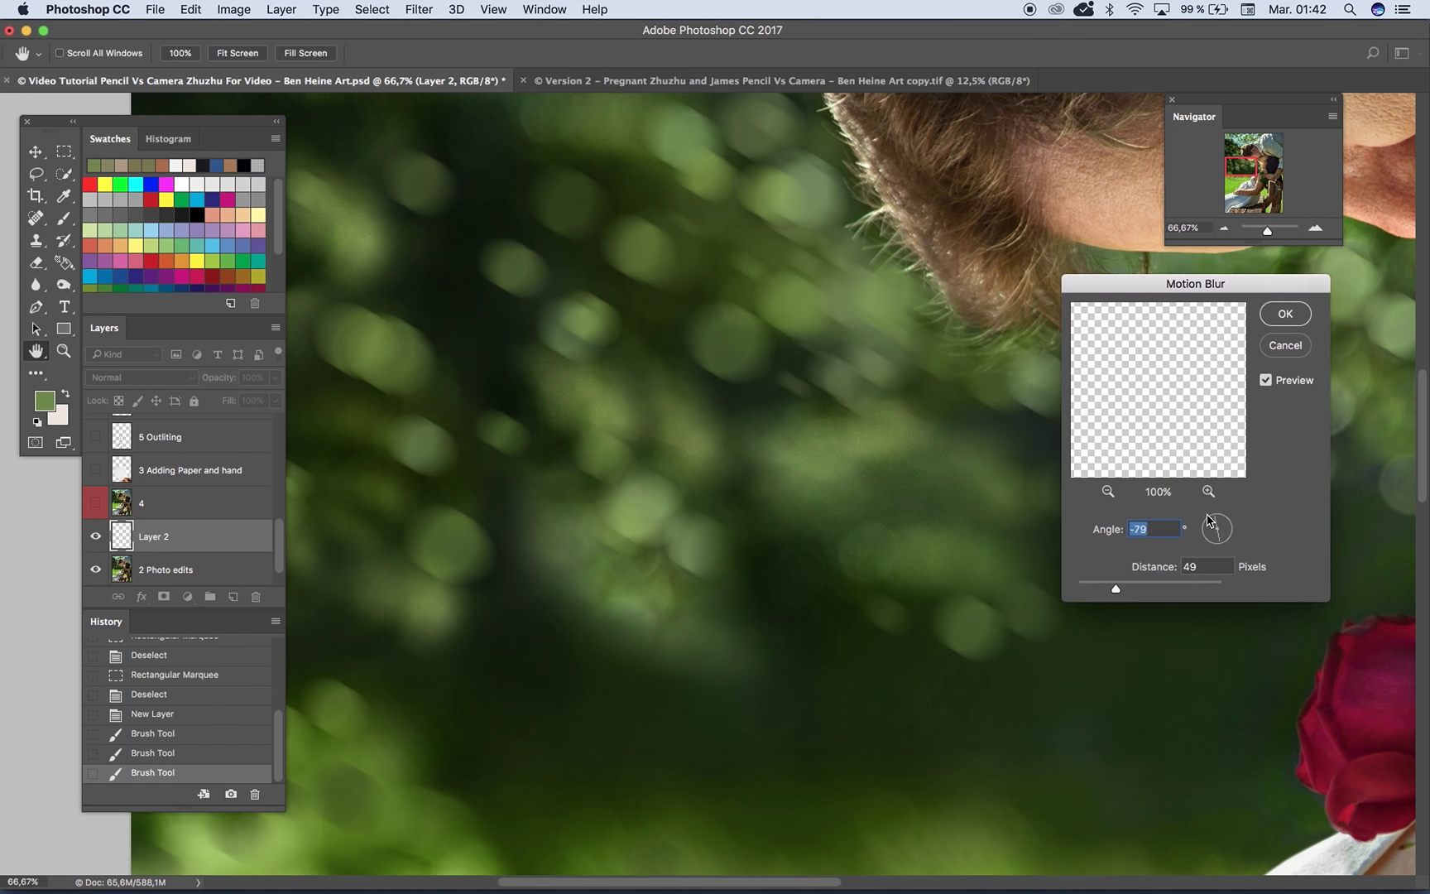
left_click_drag(1258, 285, 1280, 264)
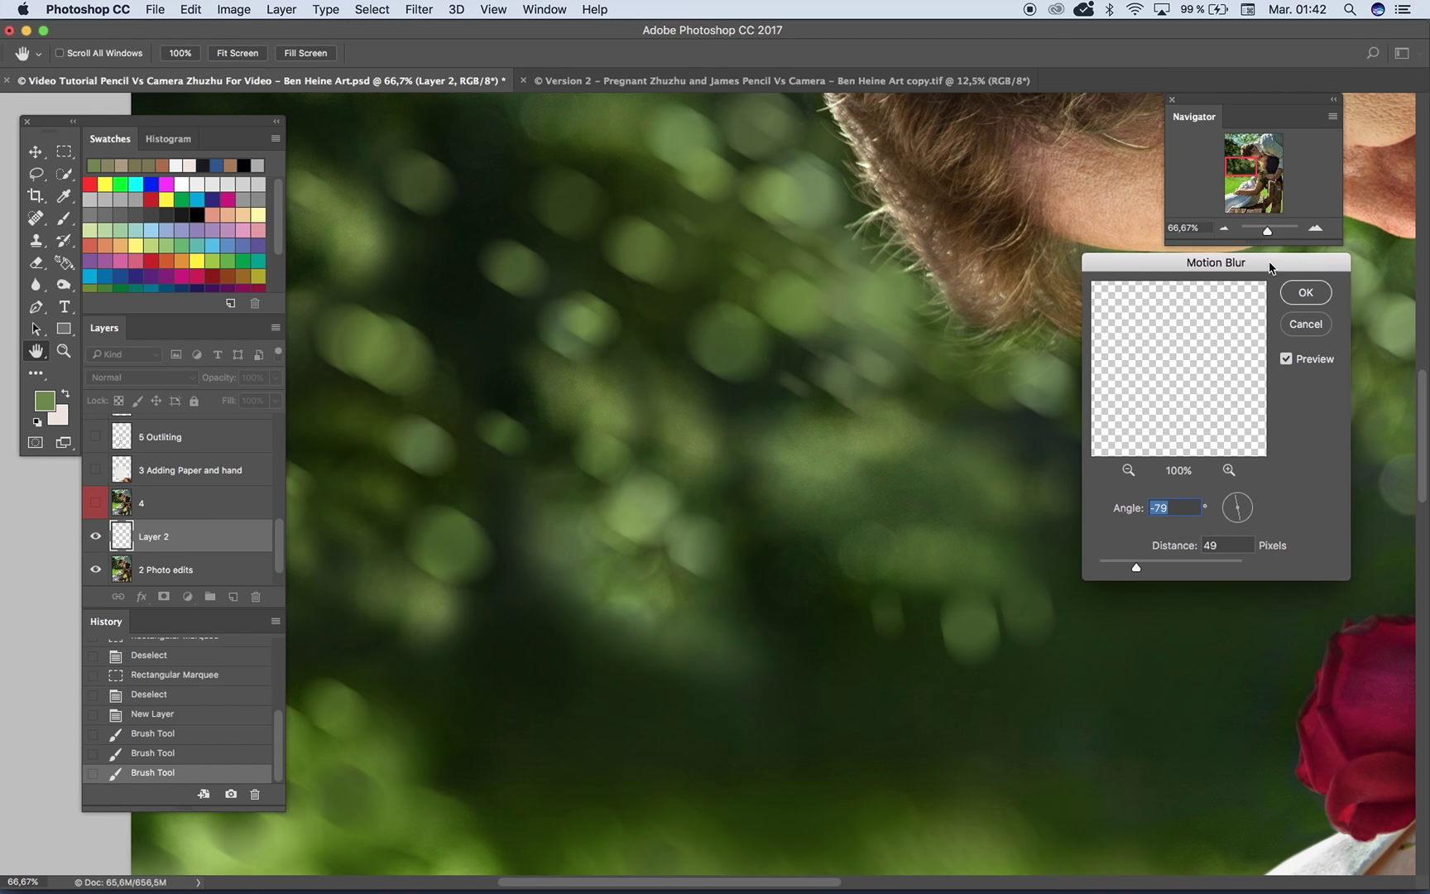
left_click_drag(1232, 505, 1235, 509)
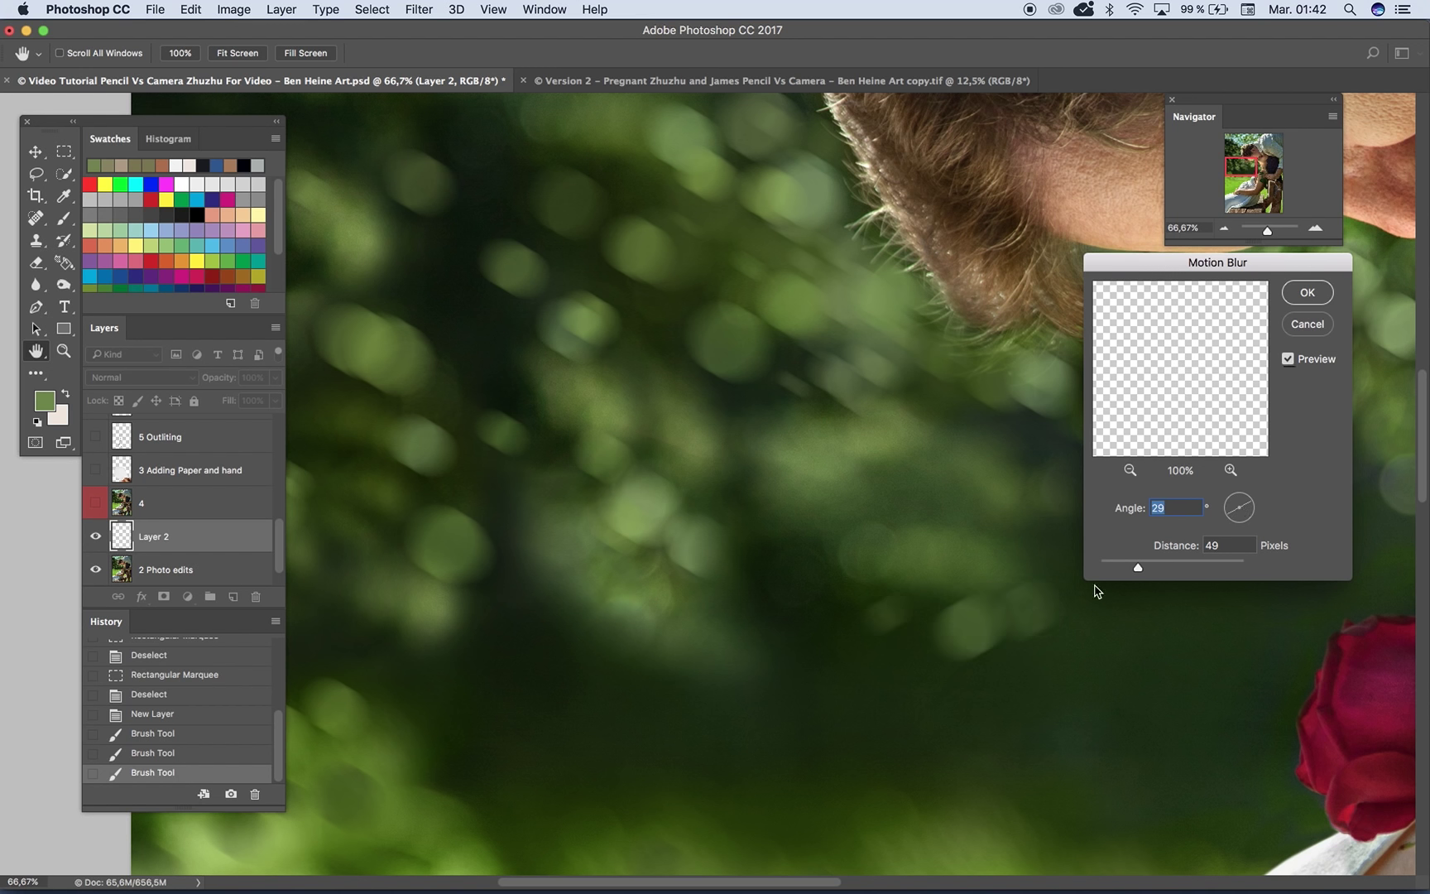
left_click(1248, 522)
left_click(1231, 502)
key("Return")
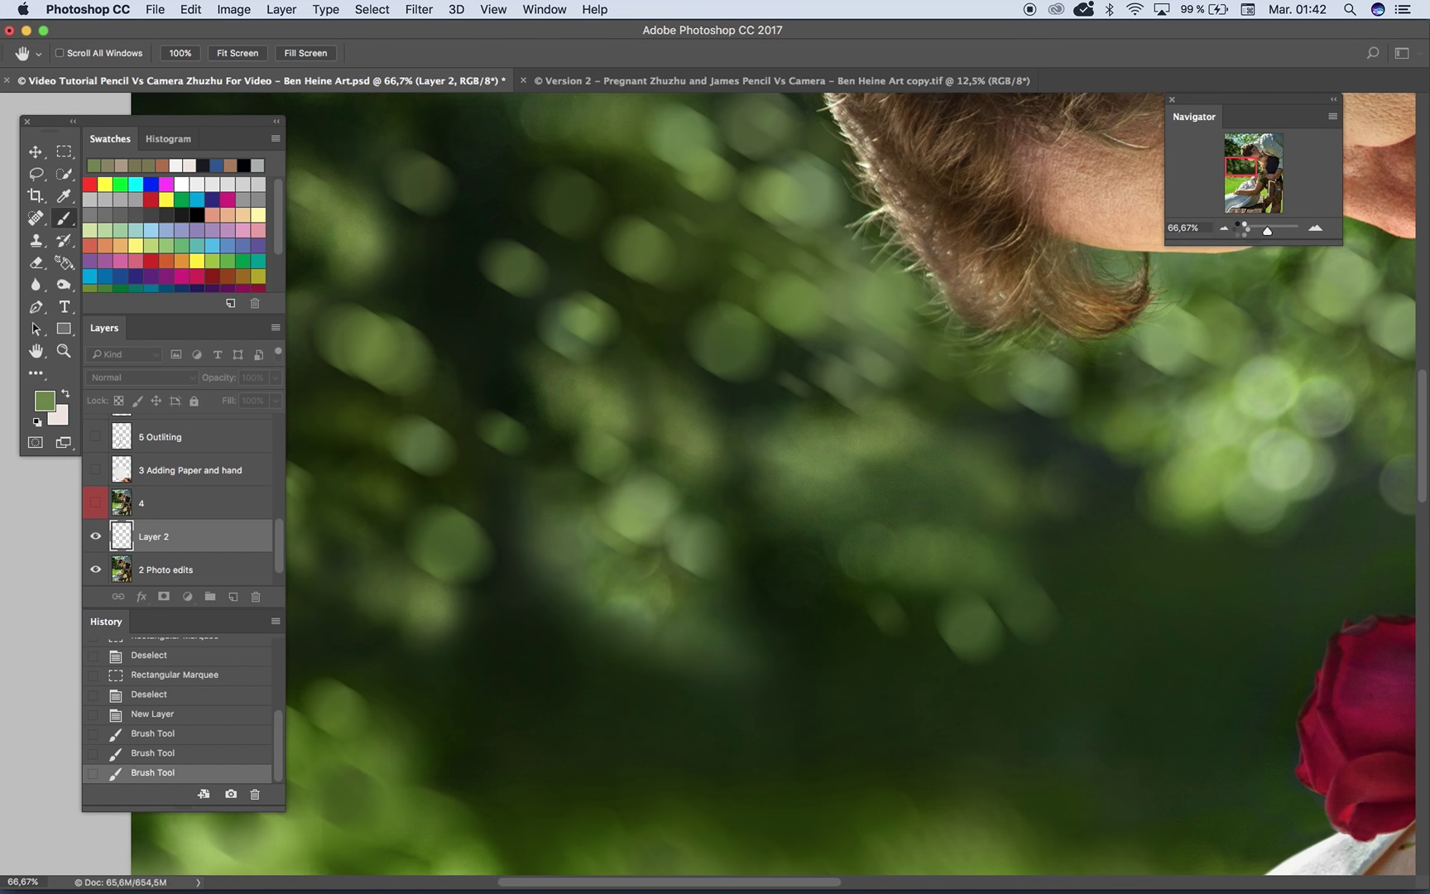
Step: Delete Layer 2 with the blurred light spots
left_click(1224, 229)
left_click(1224, 229)
left_click(1224, 229)
left_click(1225, 230)
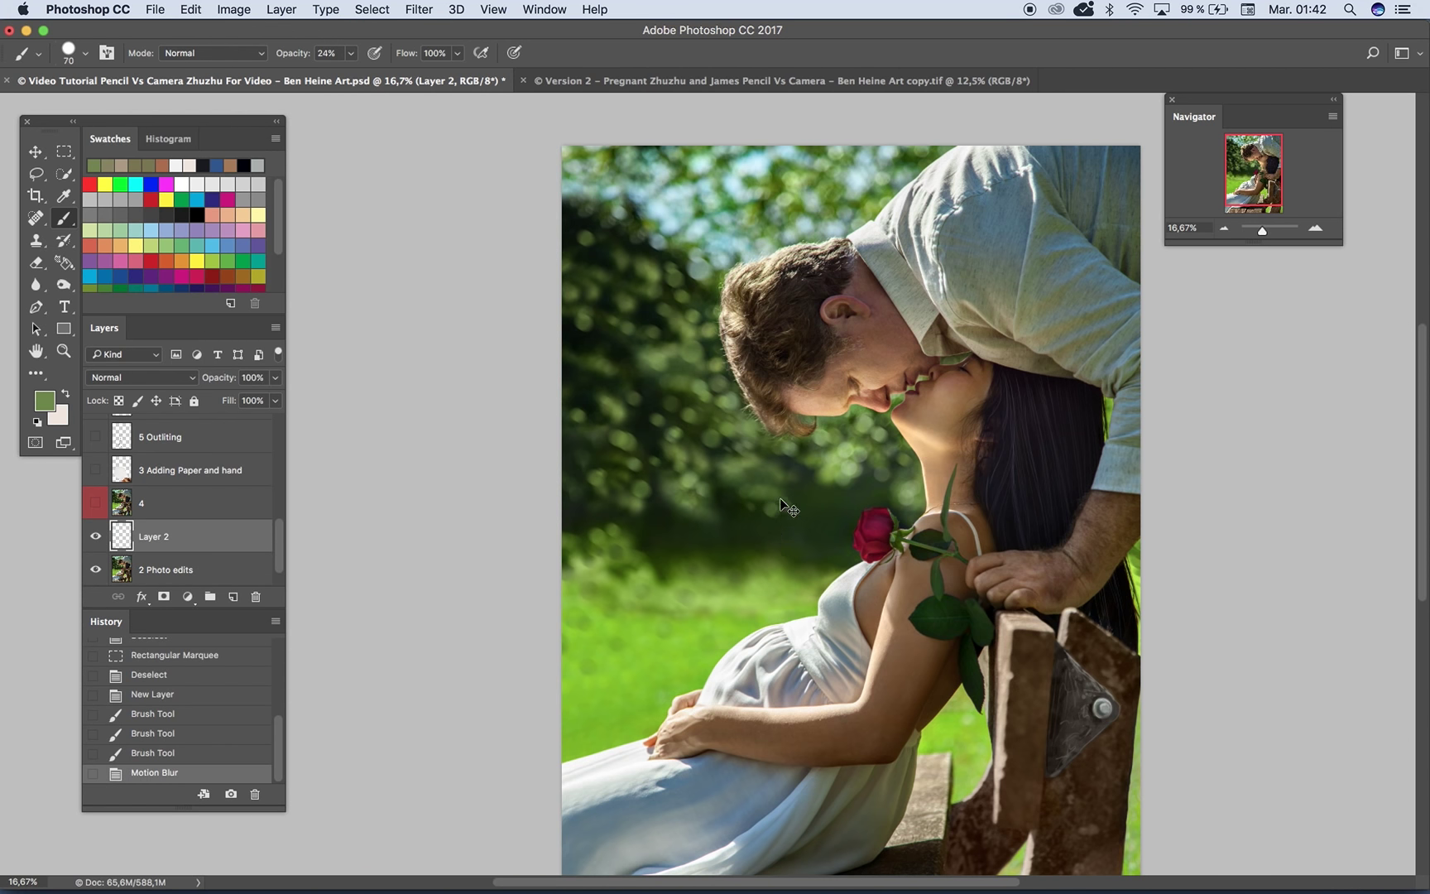
key("Delete")
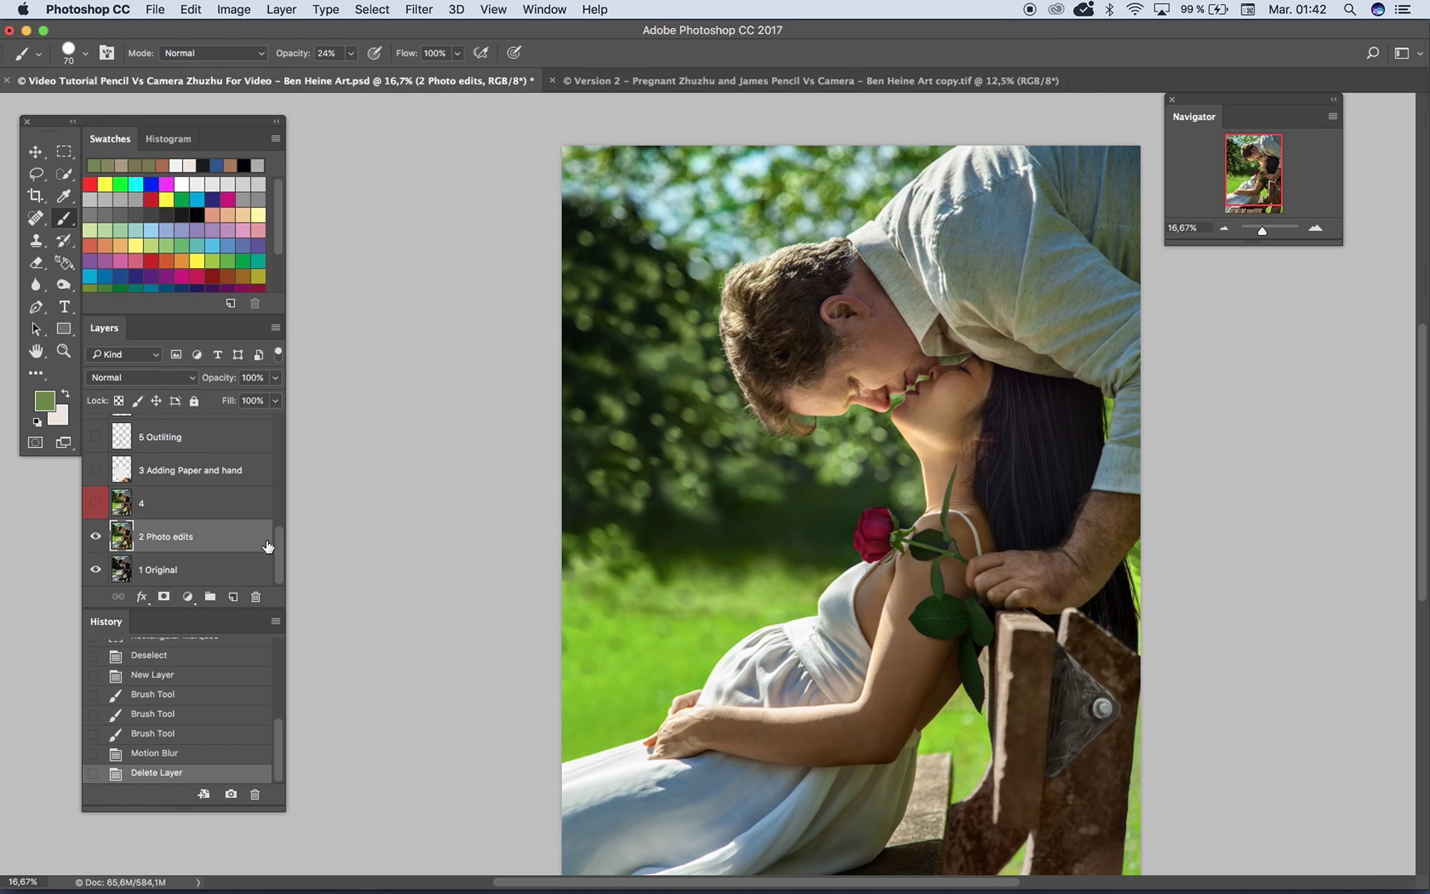
Step: Hide the 2 Photo edits layer to examine the original background behind the man's head at 66.67%, and restore the layer's visibility
left_click(1315, 230)
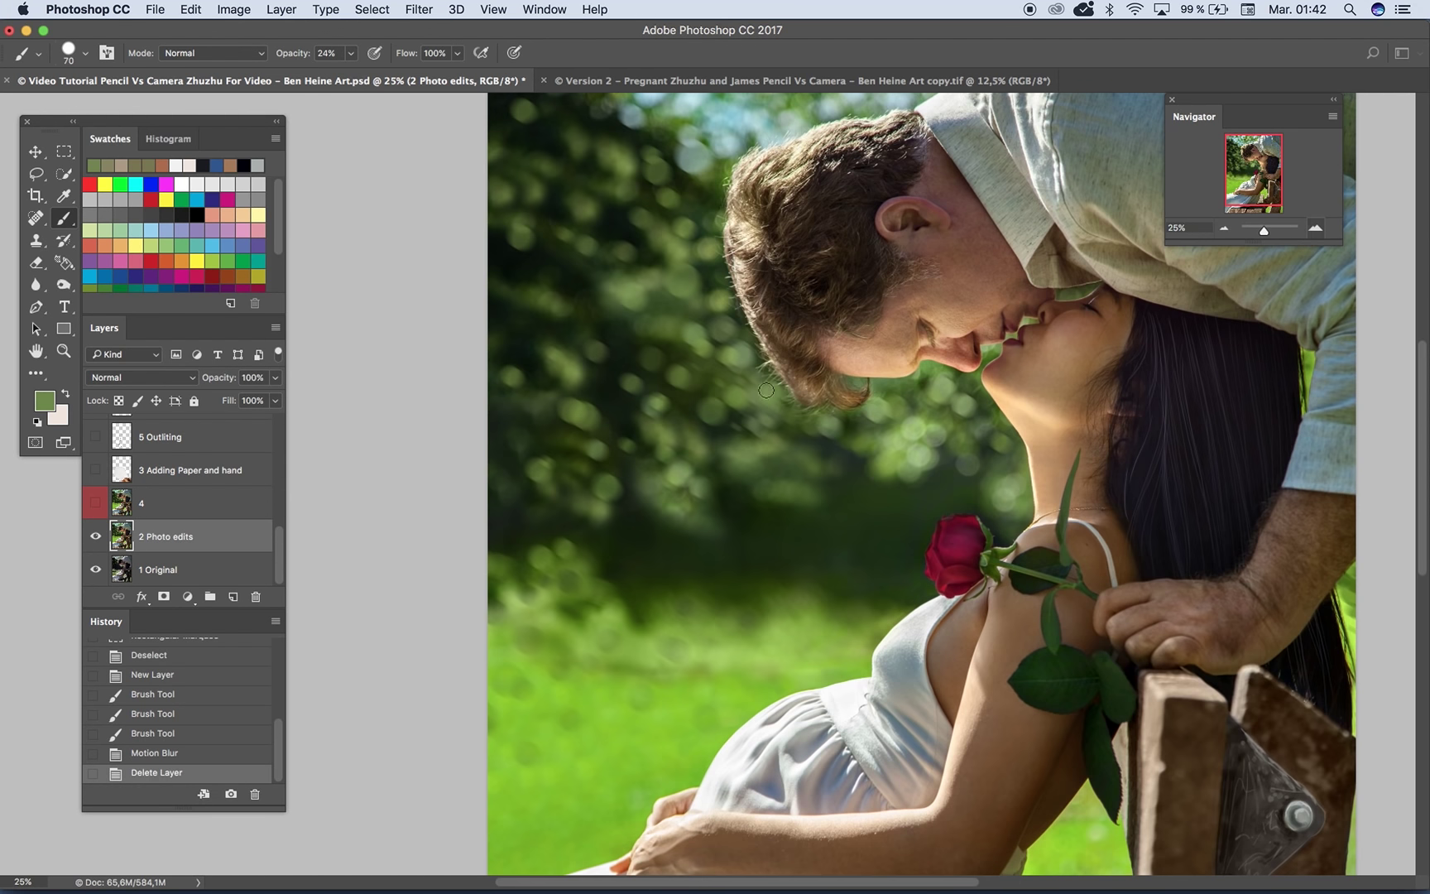
scroll(574, 501, "up", 2)
left_click(96, 536)
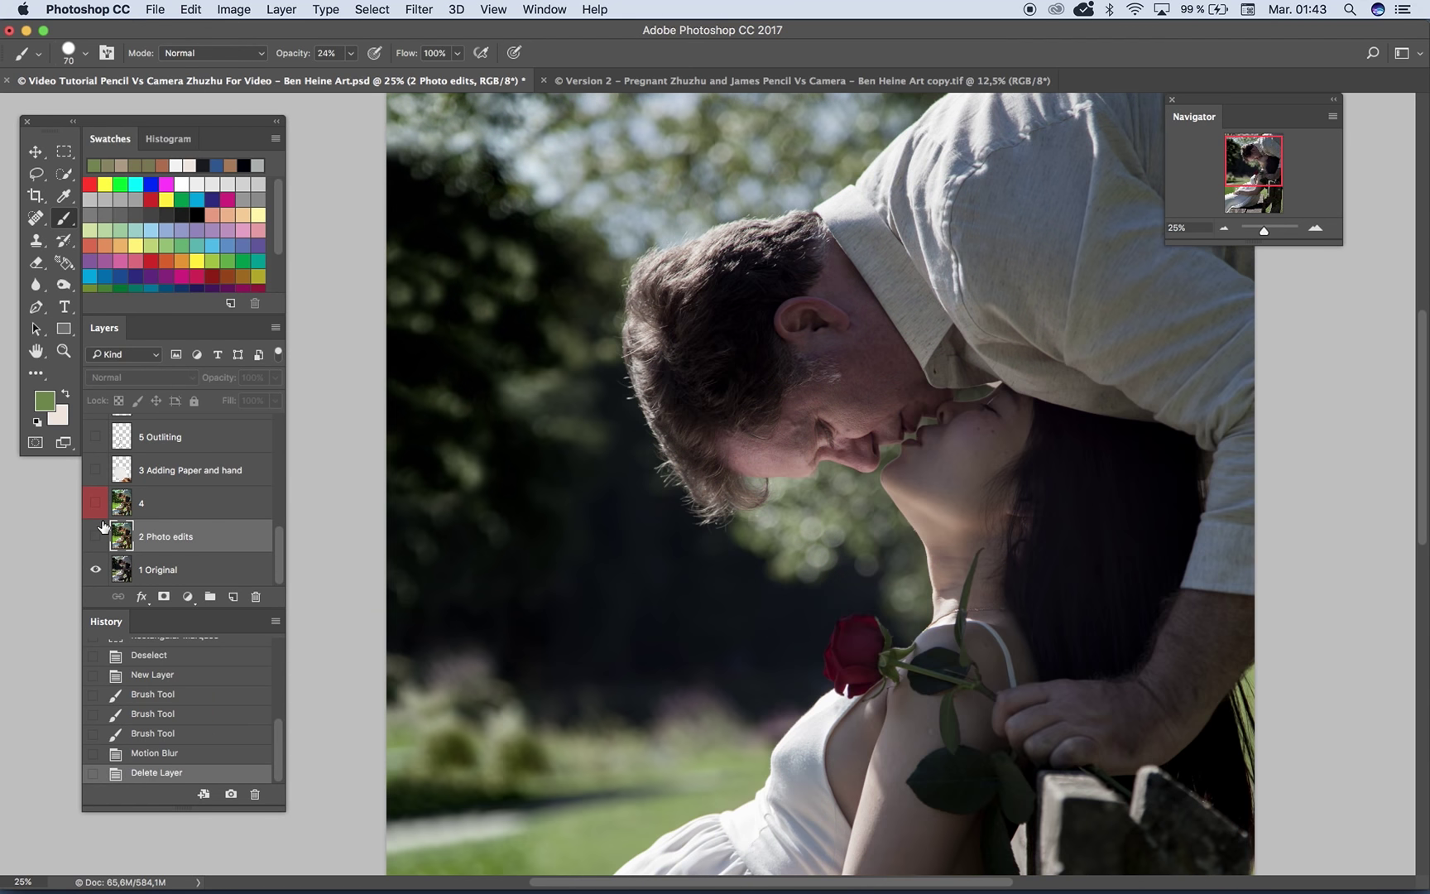
left_click(1315, 229)
left_click(1315, 230)
left_click_drag(655, 281, 1110, 529)
left_click_drag(707, 418, 841, 550)
left_click_drag(983, 511, 716, 297)
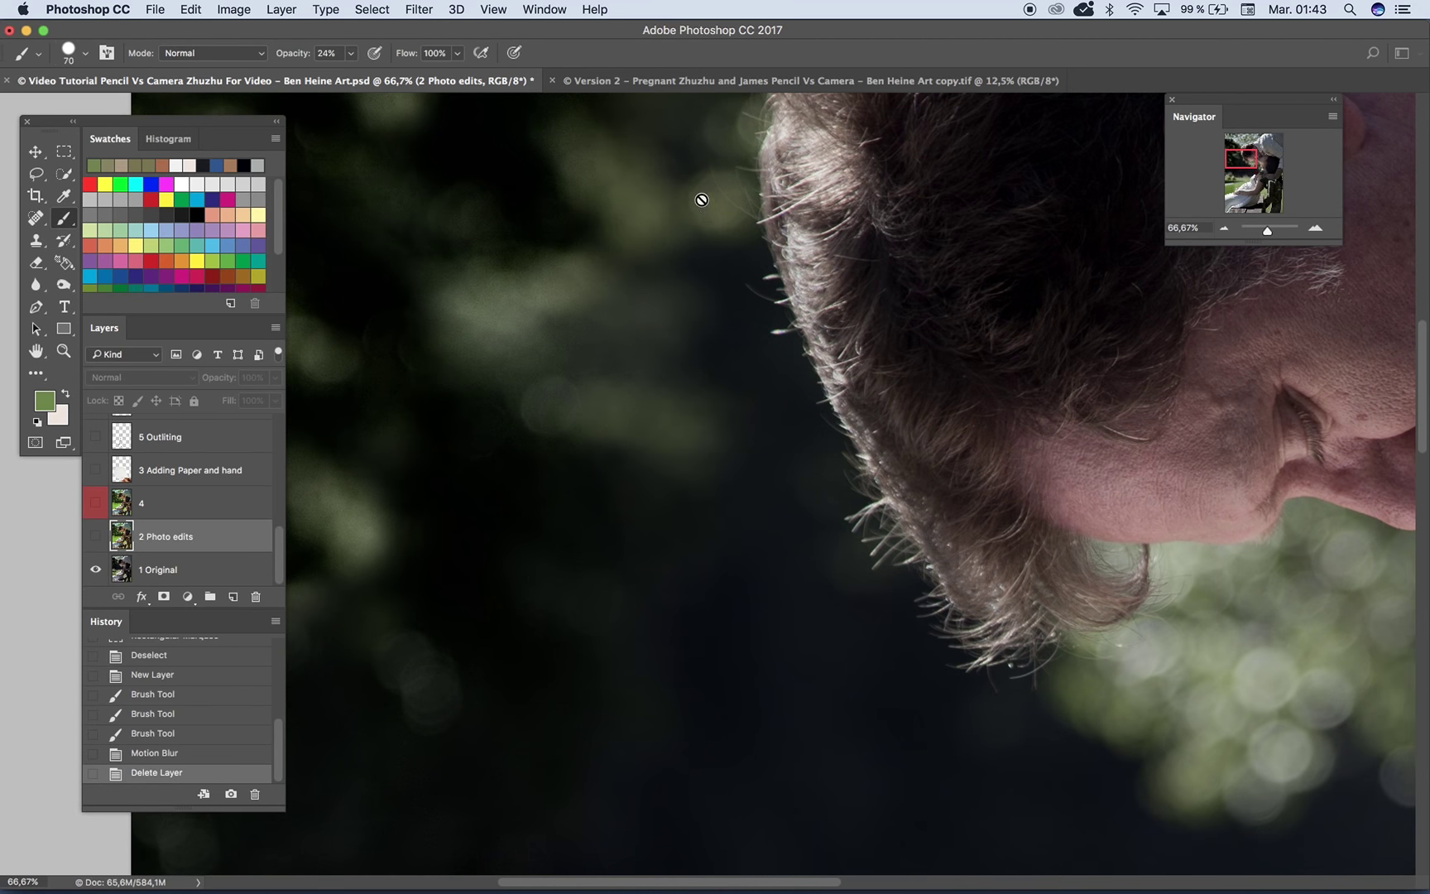
left_click(95, 535)
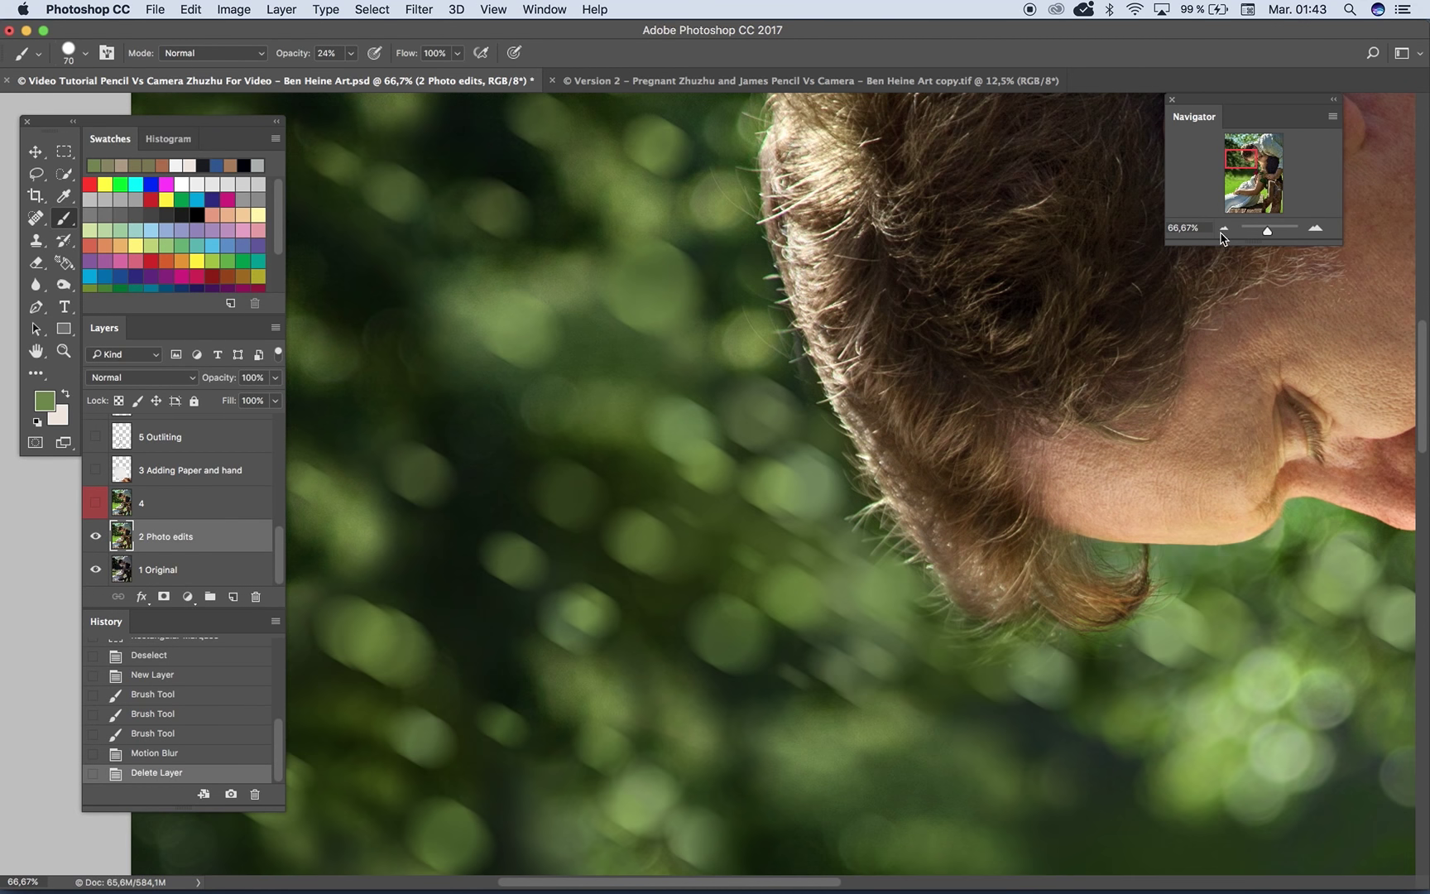
Step: Compare the full original photo with the retouched version at 16.67% by repeatedly toggling the visibility of 2 Photo edits
left_click(1224, 228)
left_click(1223, 229)
left_click(1223, 228)
left_click(1224, 228)
left_click_drag(728, 498, 664, 344)
left_click(95, 536)
left_click(95, 536)
left_click(95, 536)
left_click(95, 536)
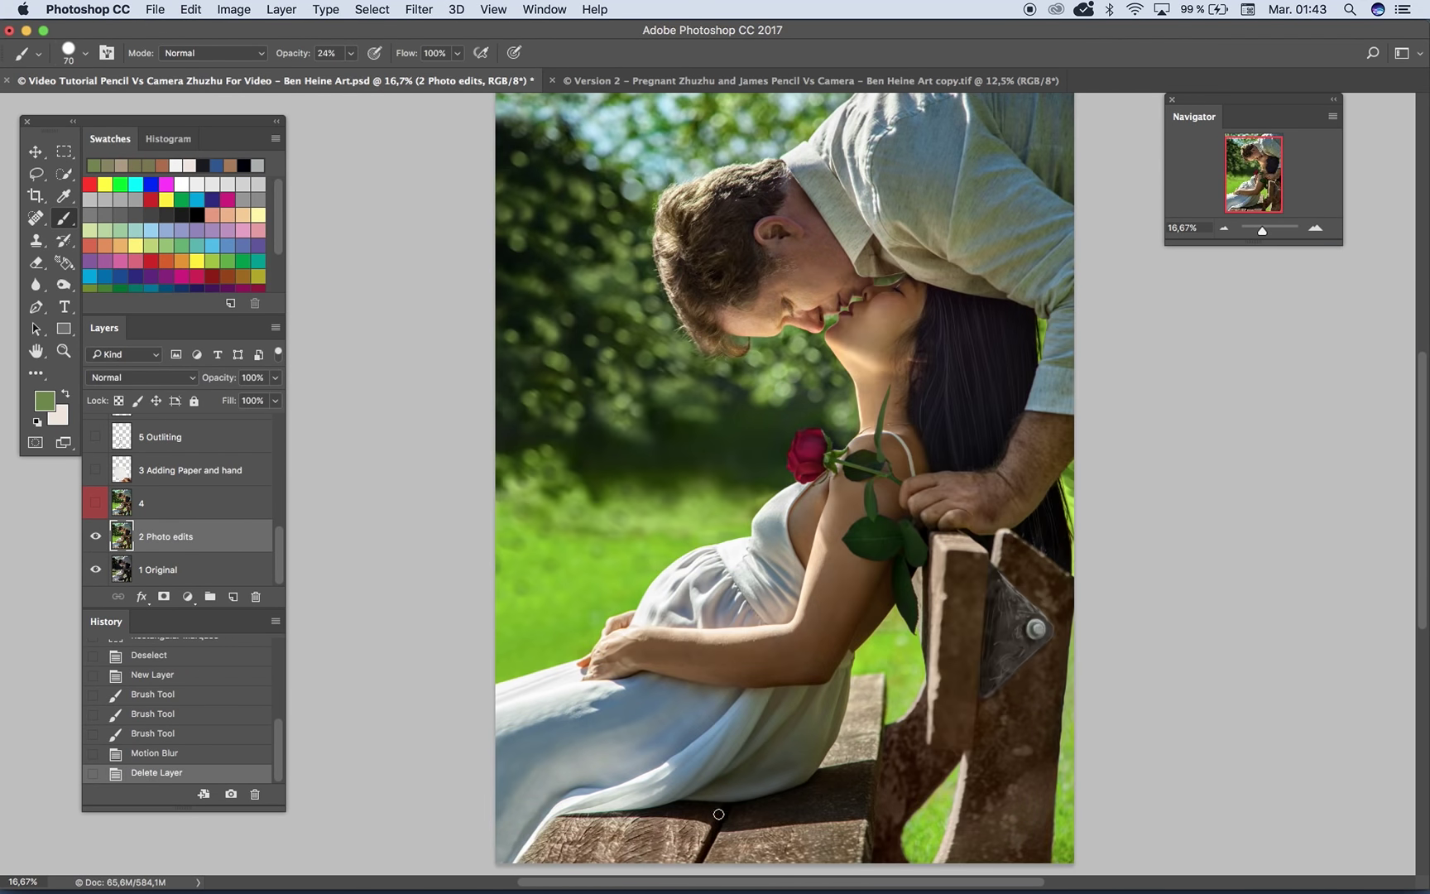
left_click(95, 536)
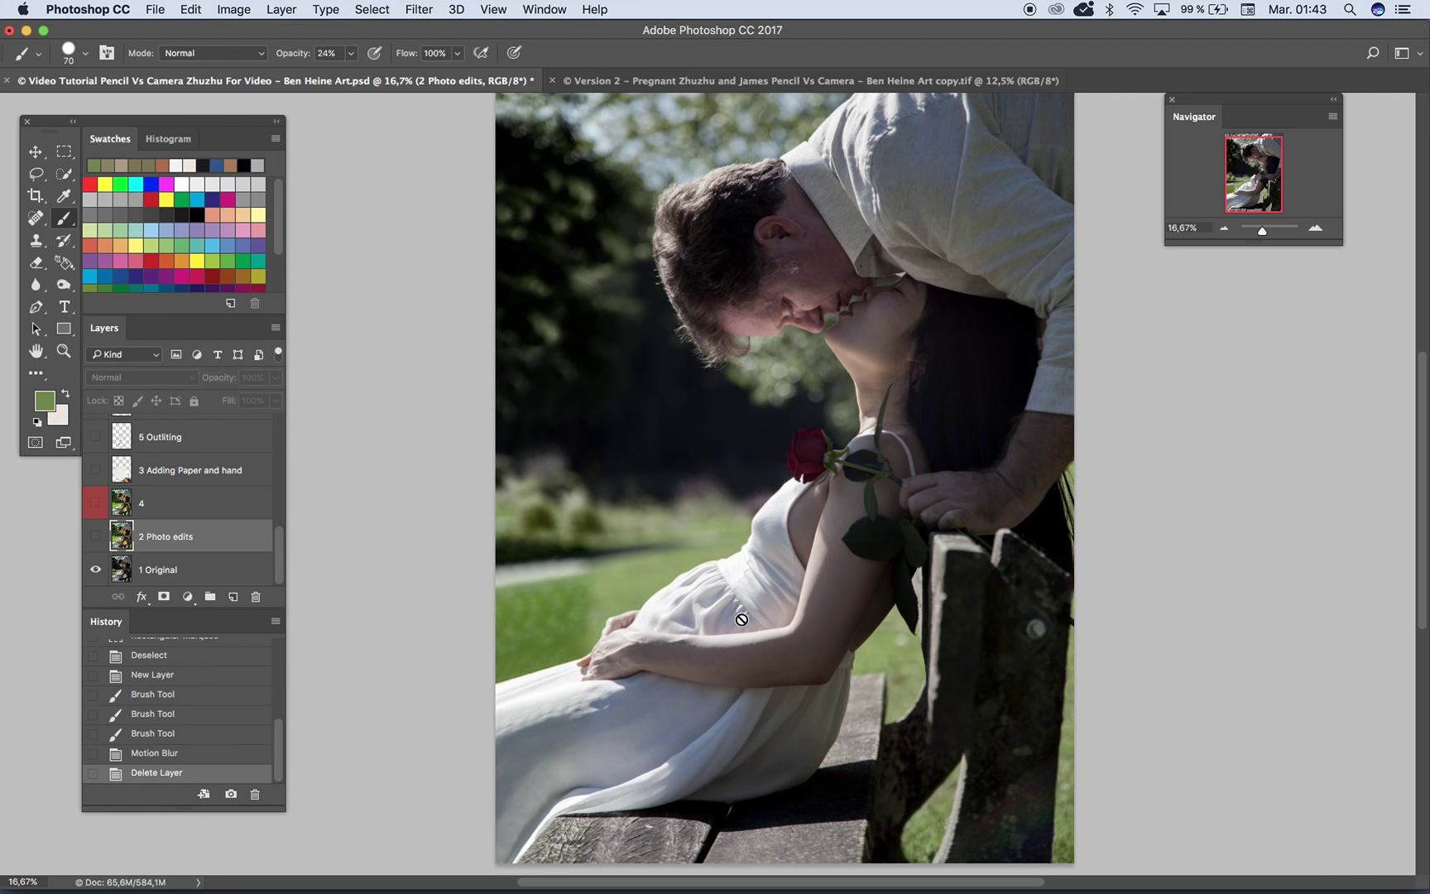
left_click(95, 536)
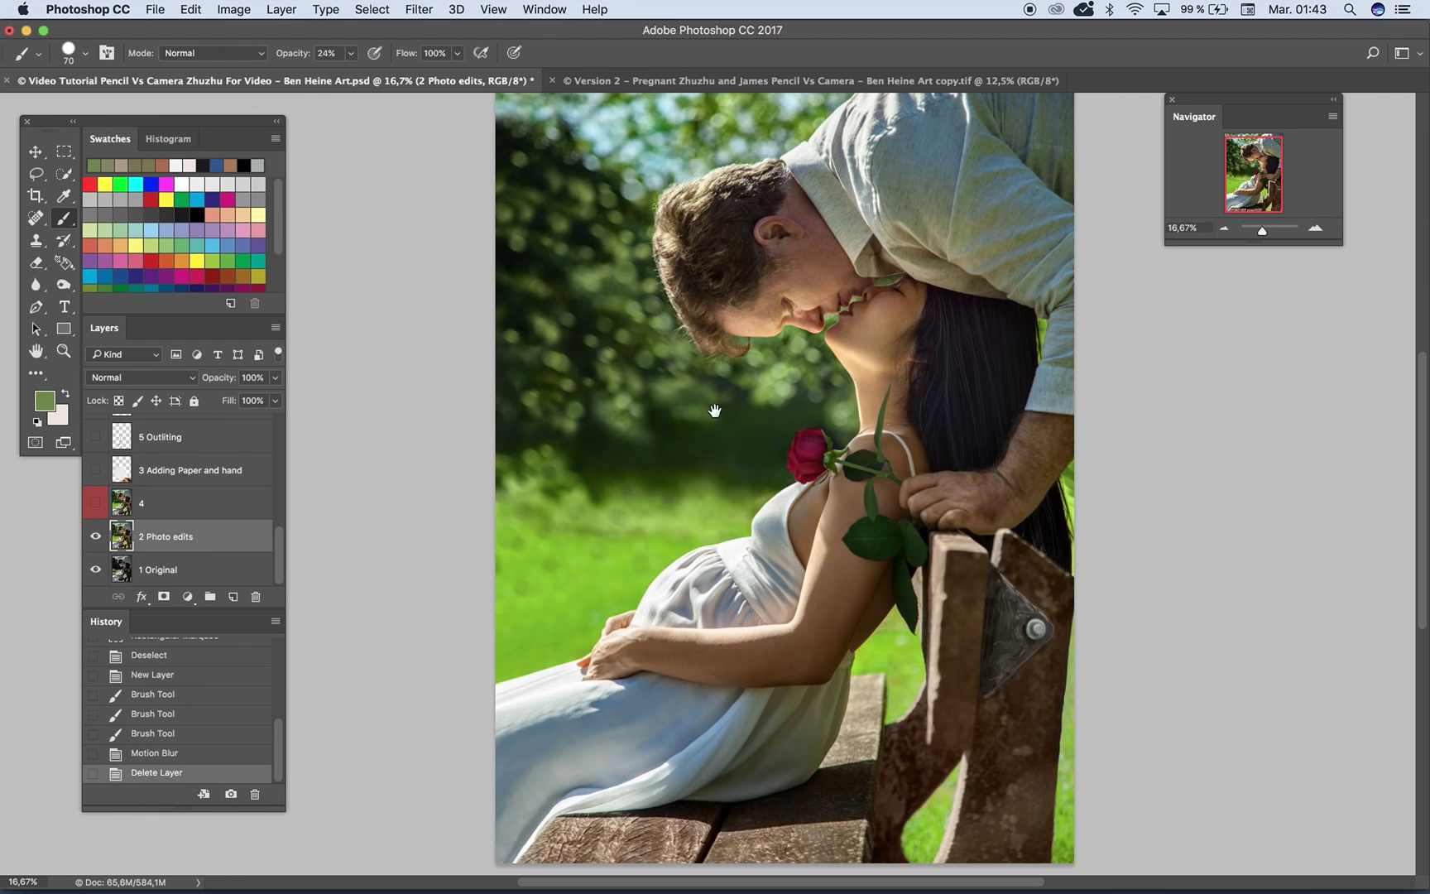
left_click_drag(870, 208, 754, 307)
left_click(95, 536)
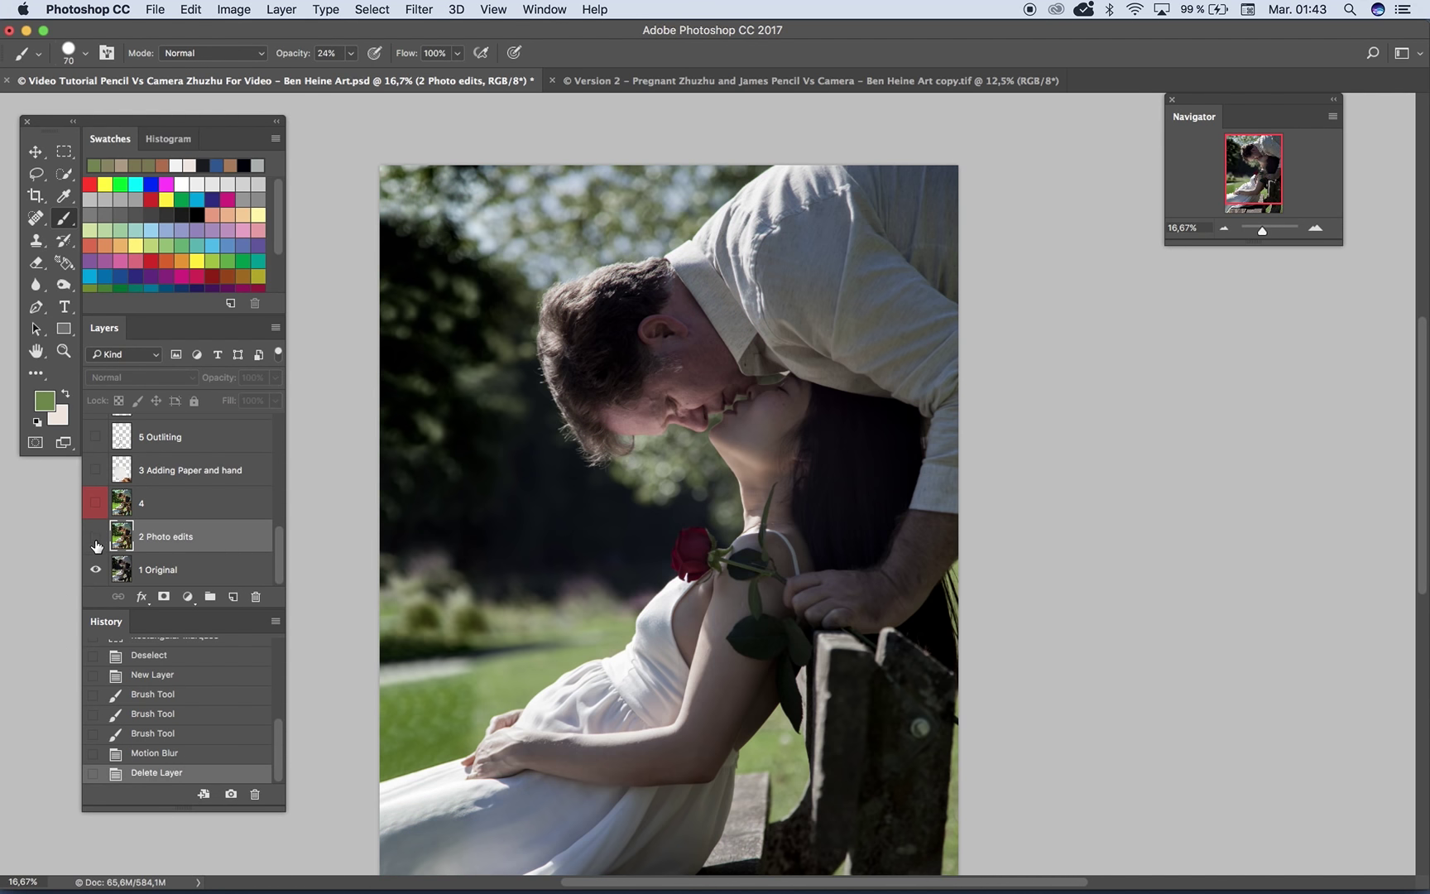
left_click(95, 538)
left_click(94, 538)
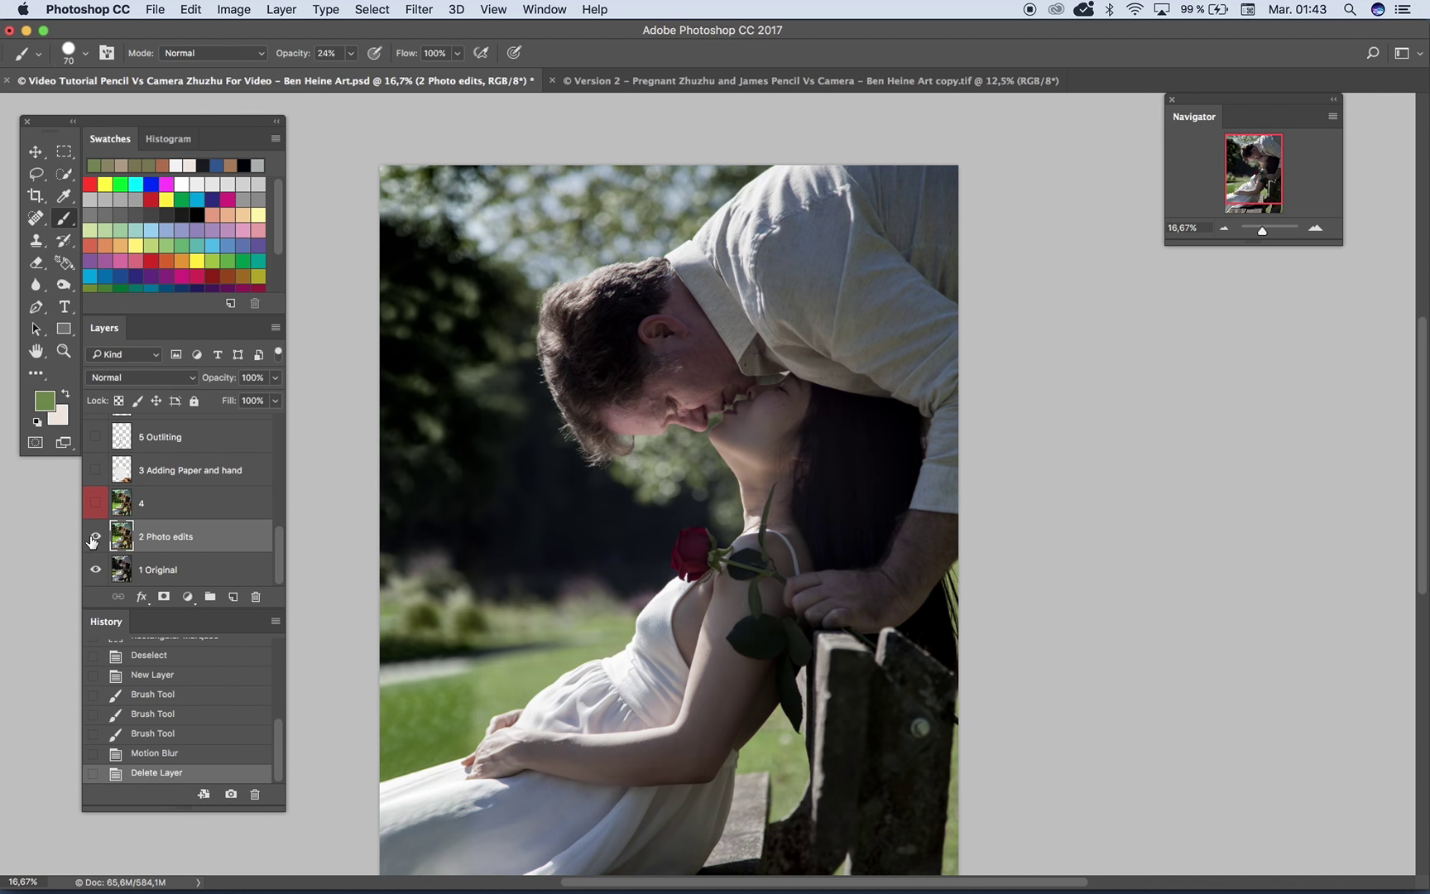
left_click(94, 538)
left_click(95, 538)
left_click(95, 538)
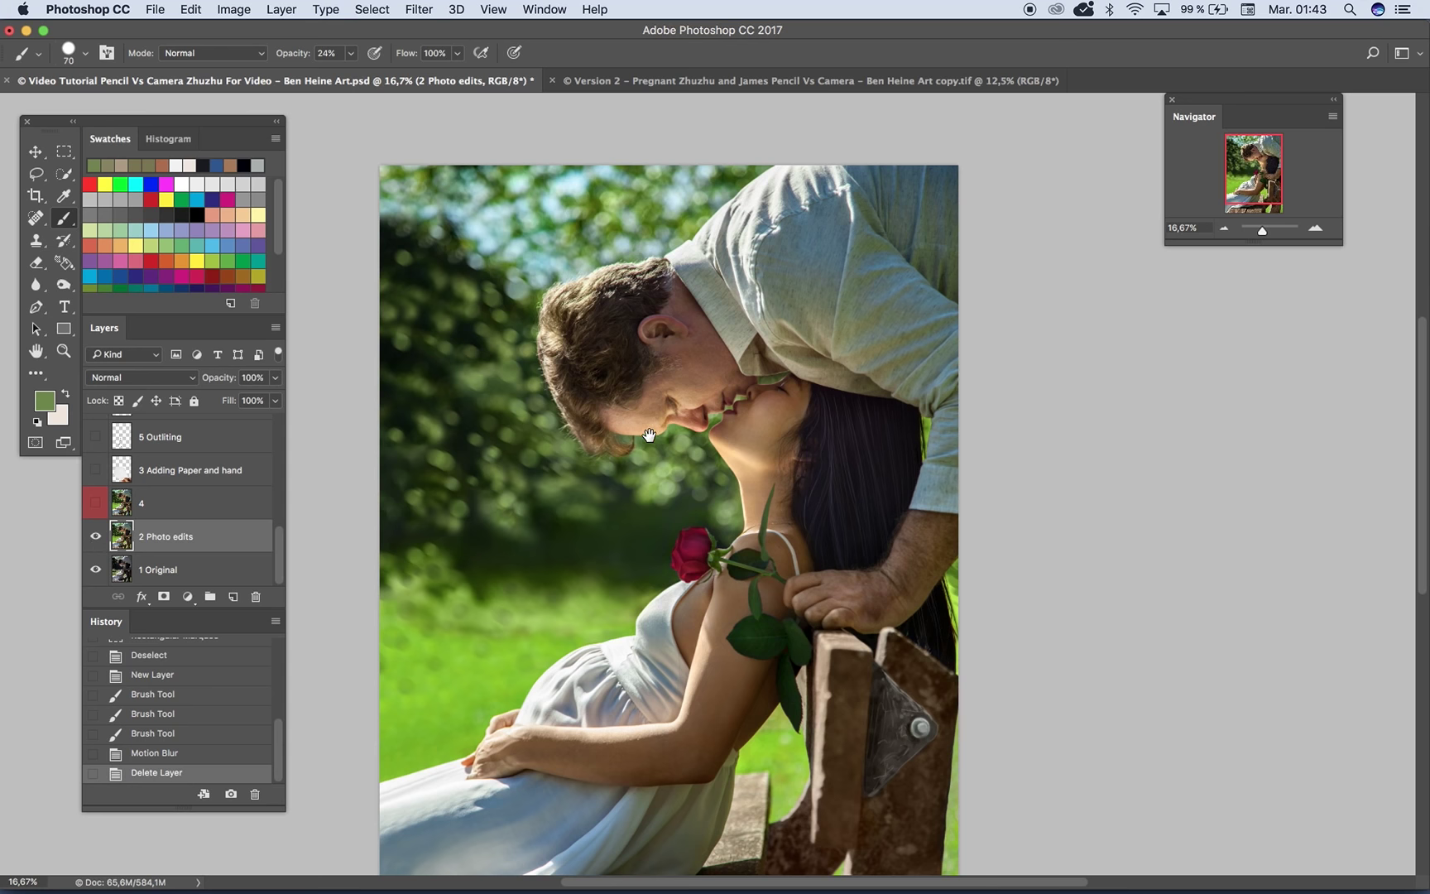
Step: Show layer 4 briefly to view its version of the bench, and hide it again
left_click_drag(651, 436, 640, 392)
left_click(94, 503)
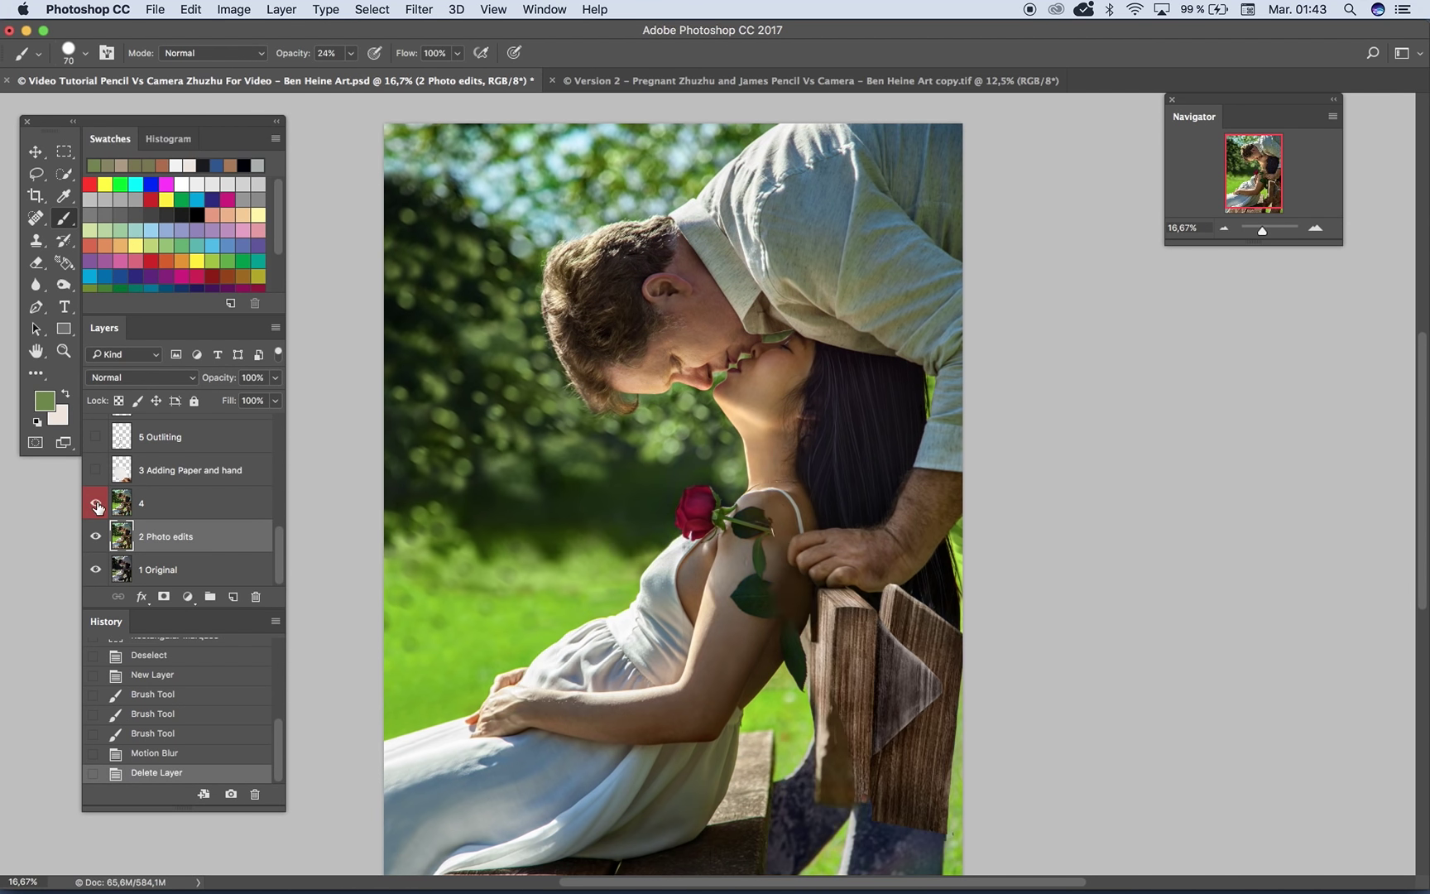
left_click(95, 504)
Step: Show the 3 Adding Paper and hand layer to view the whole composition down to 12.5%, and hide it again
left_click(95, 469)
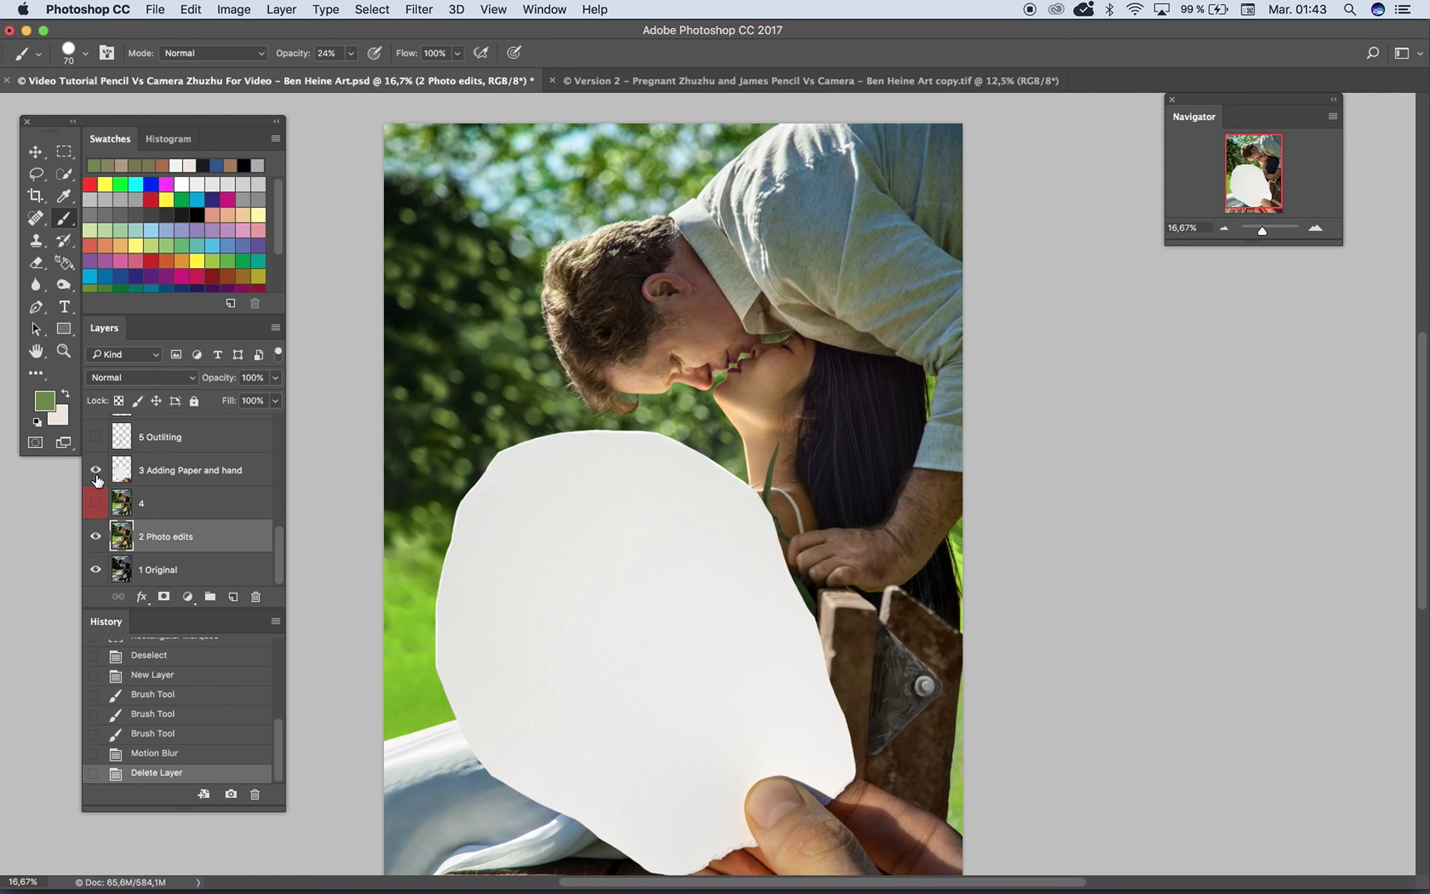
left_click_drag(552, 479, 561, 278)
left_click_drag(575, 339, 590, 366)
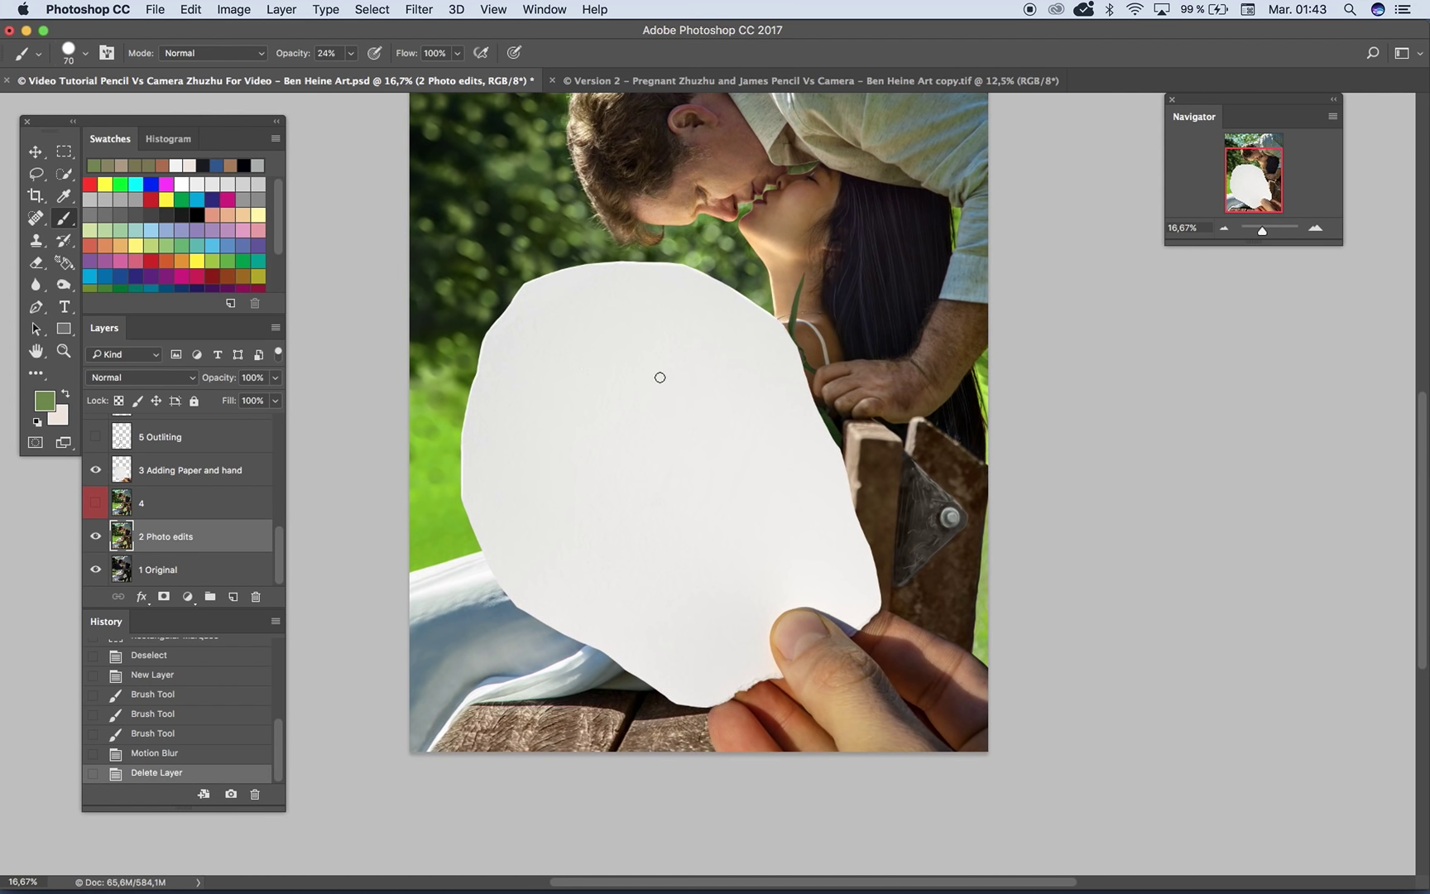
scroll(763, 386, "up", 2)
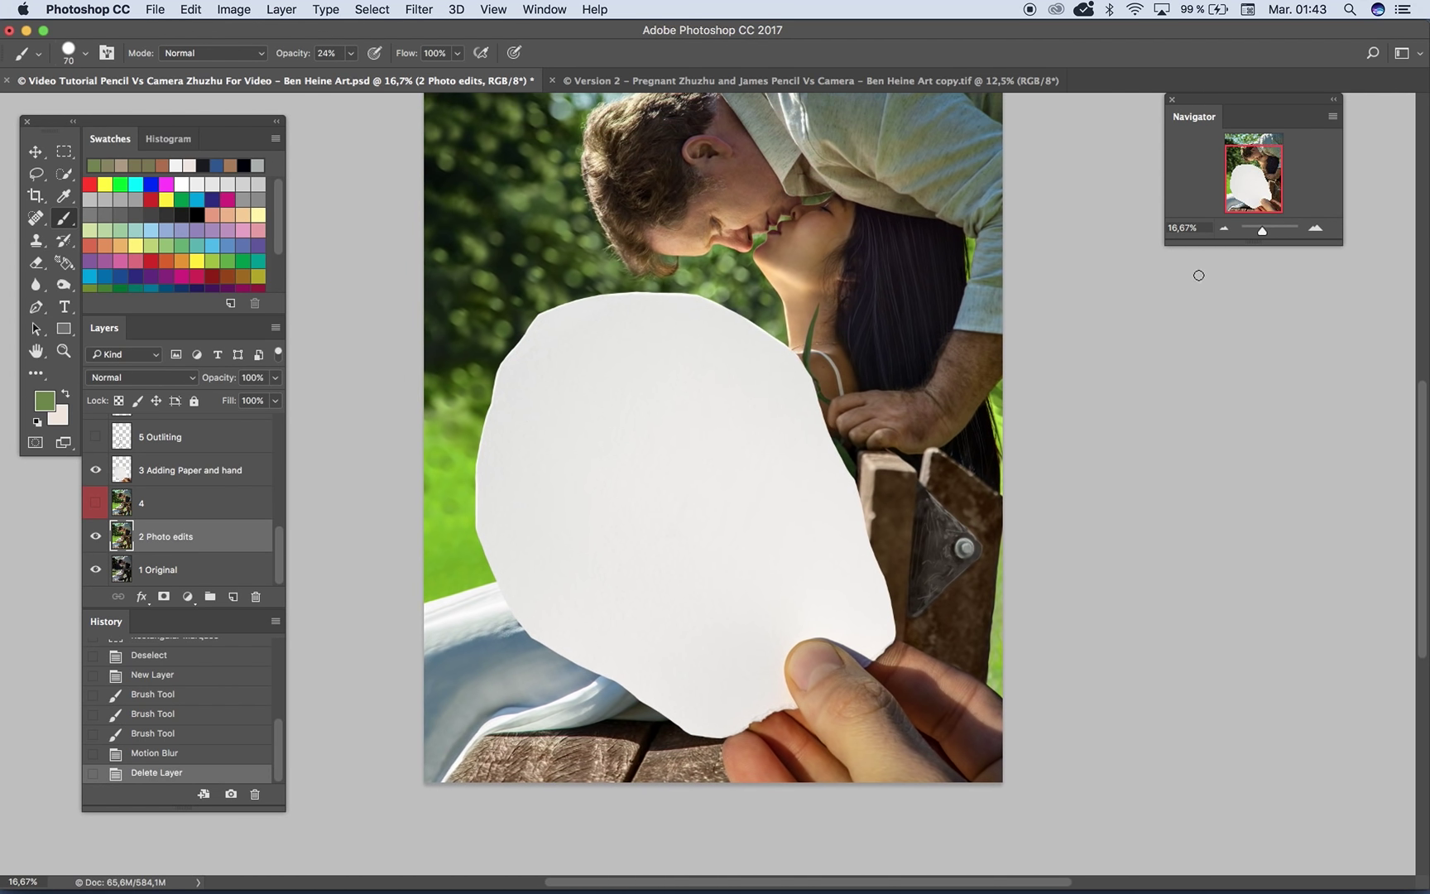
left_click(1222, 228)
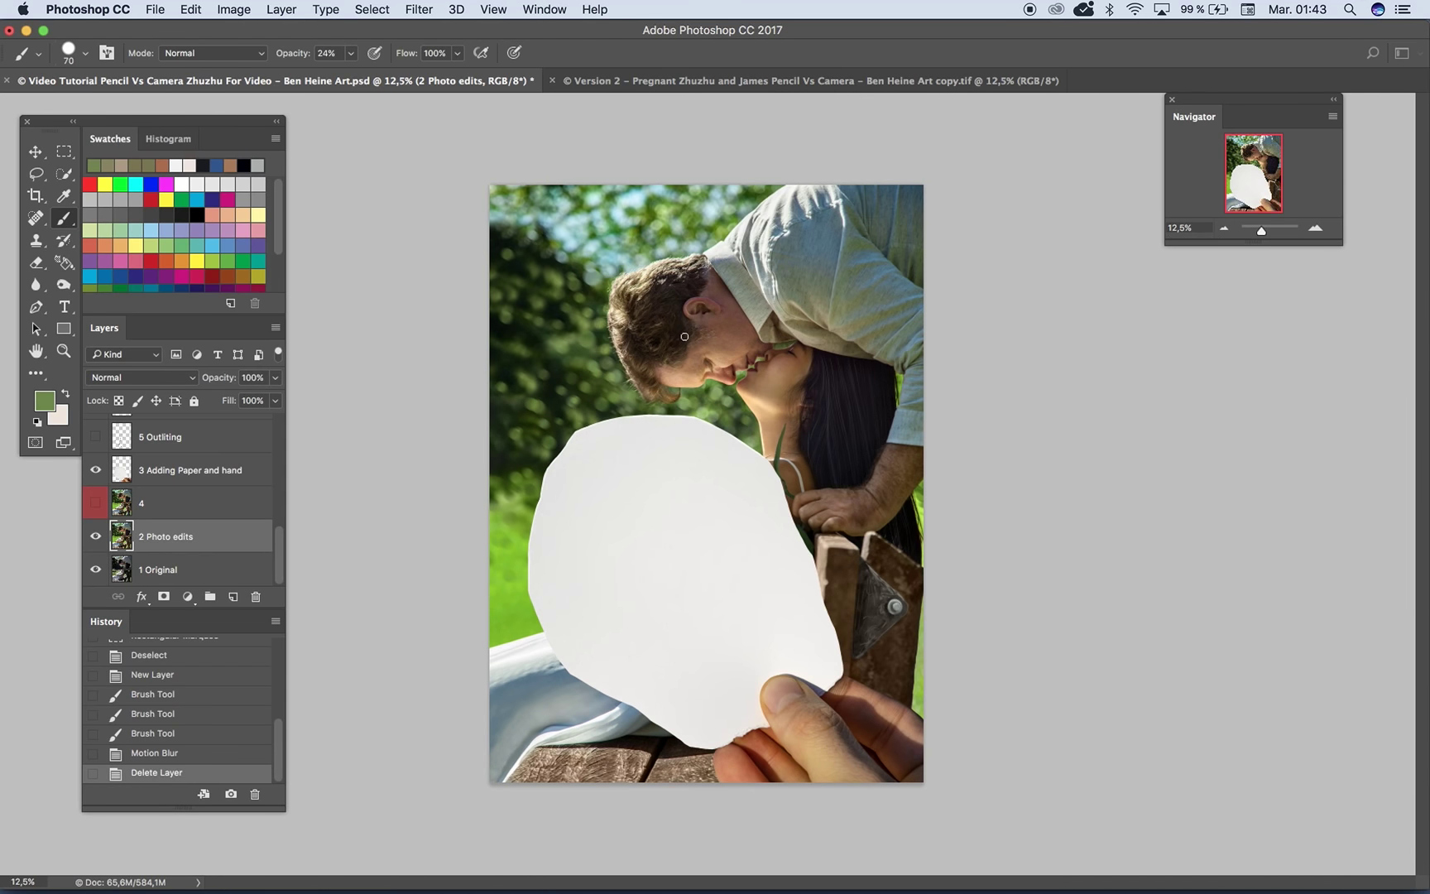
left_click(96, 470)
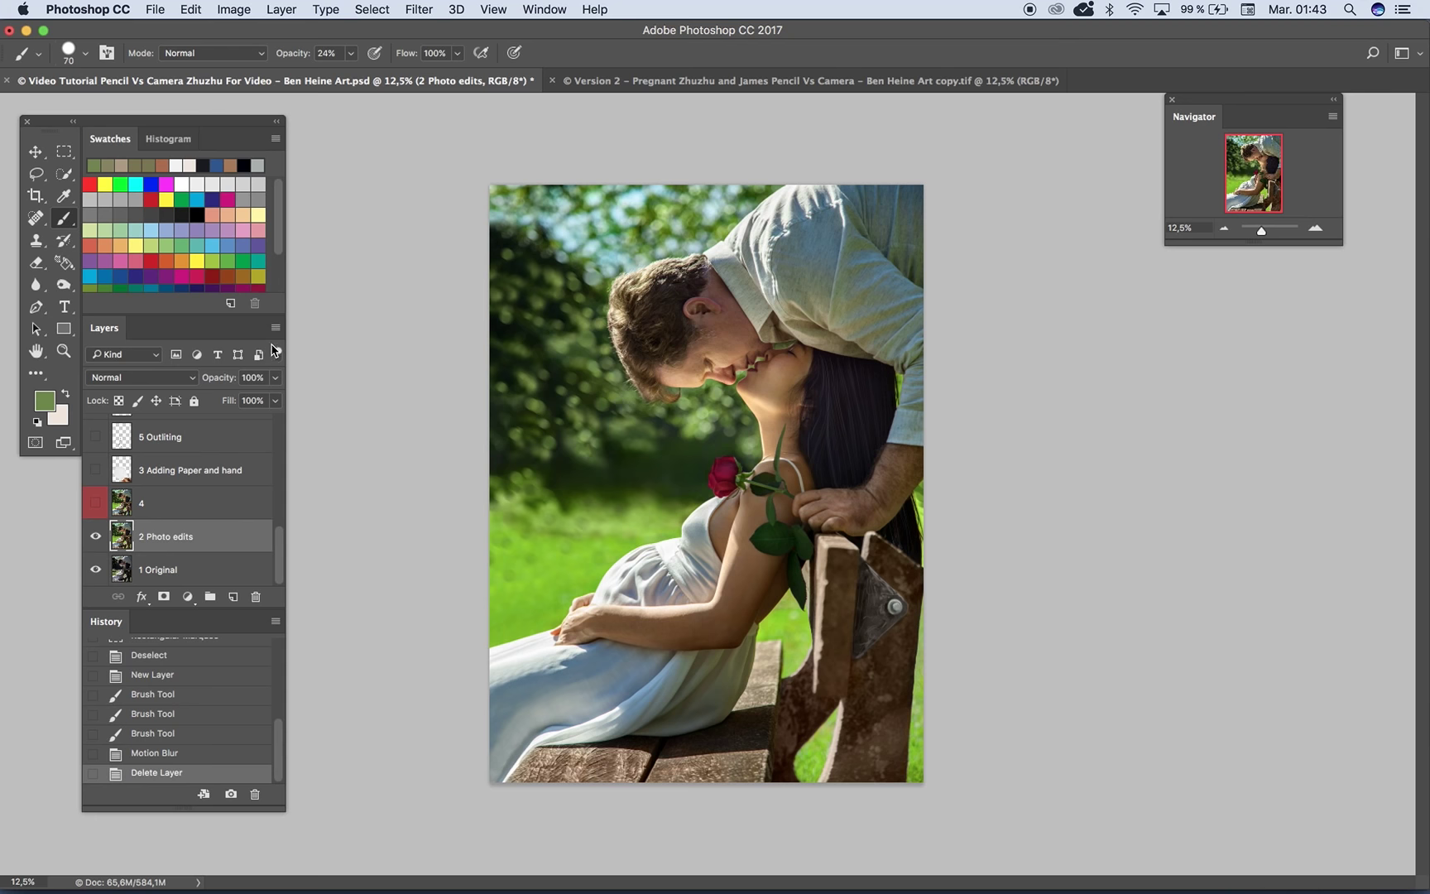
Step: Show the 3 Adding Paper and hand layer again and examine the paper's texture and upper edge at up to 100%
left_click(1315, 227)
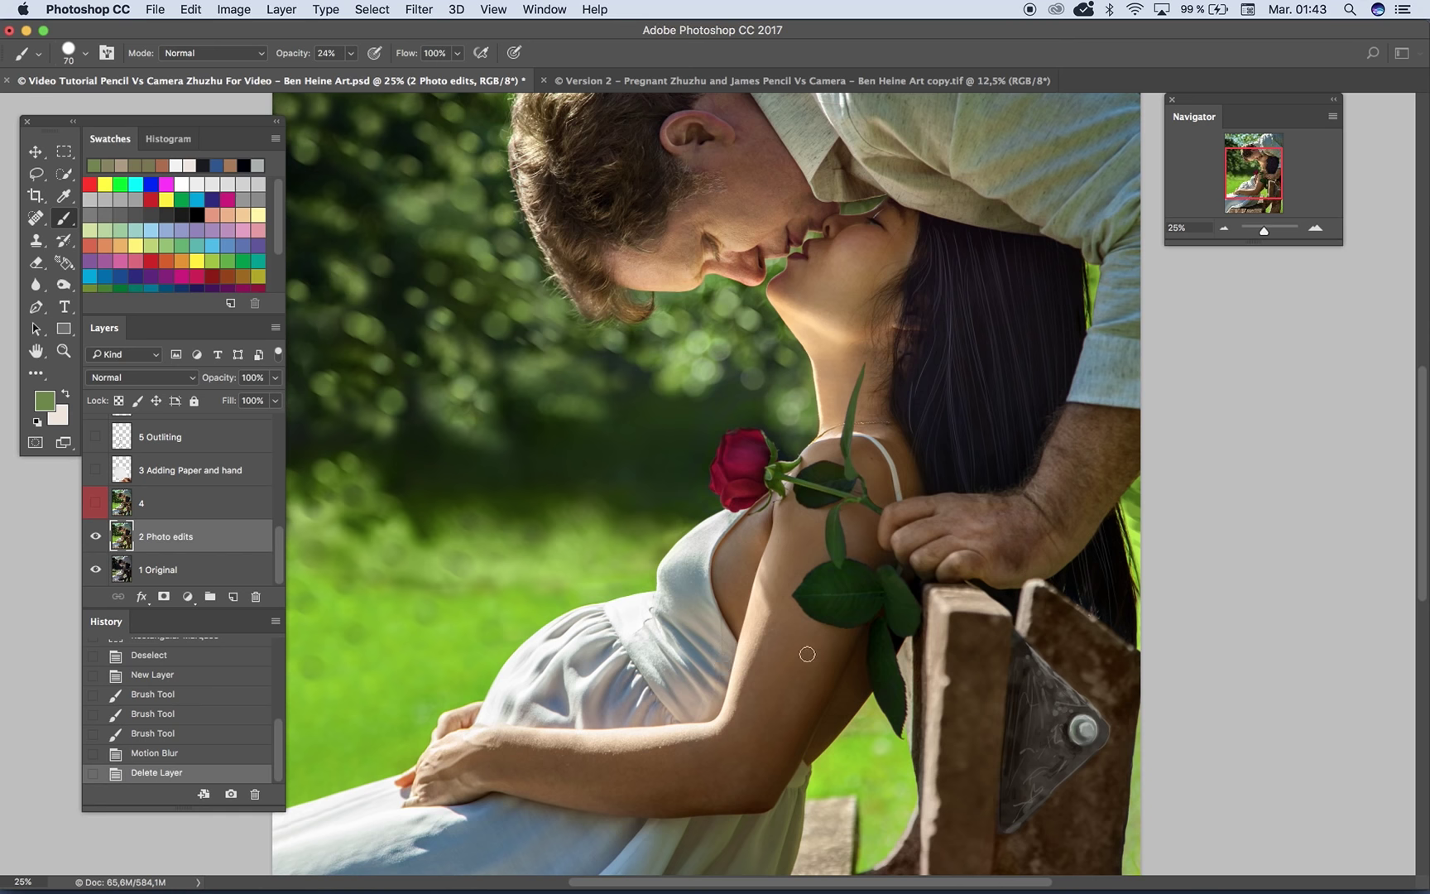
scroll(918, 547, "down", 5)
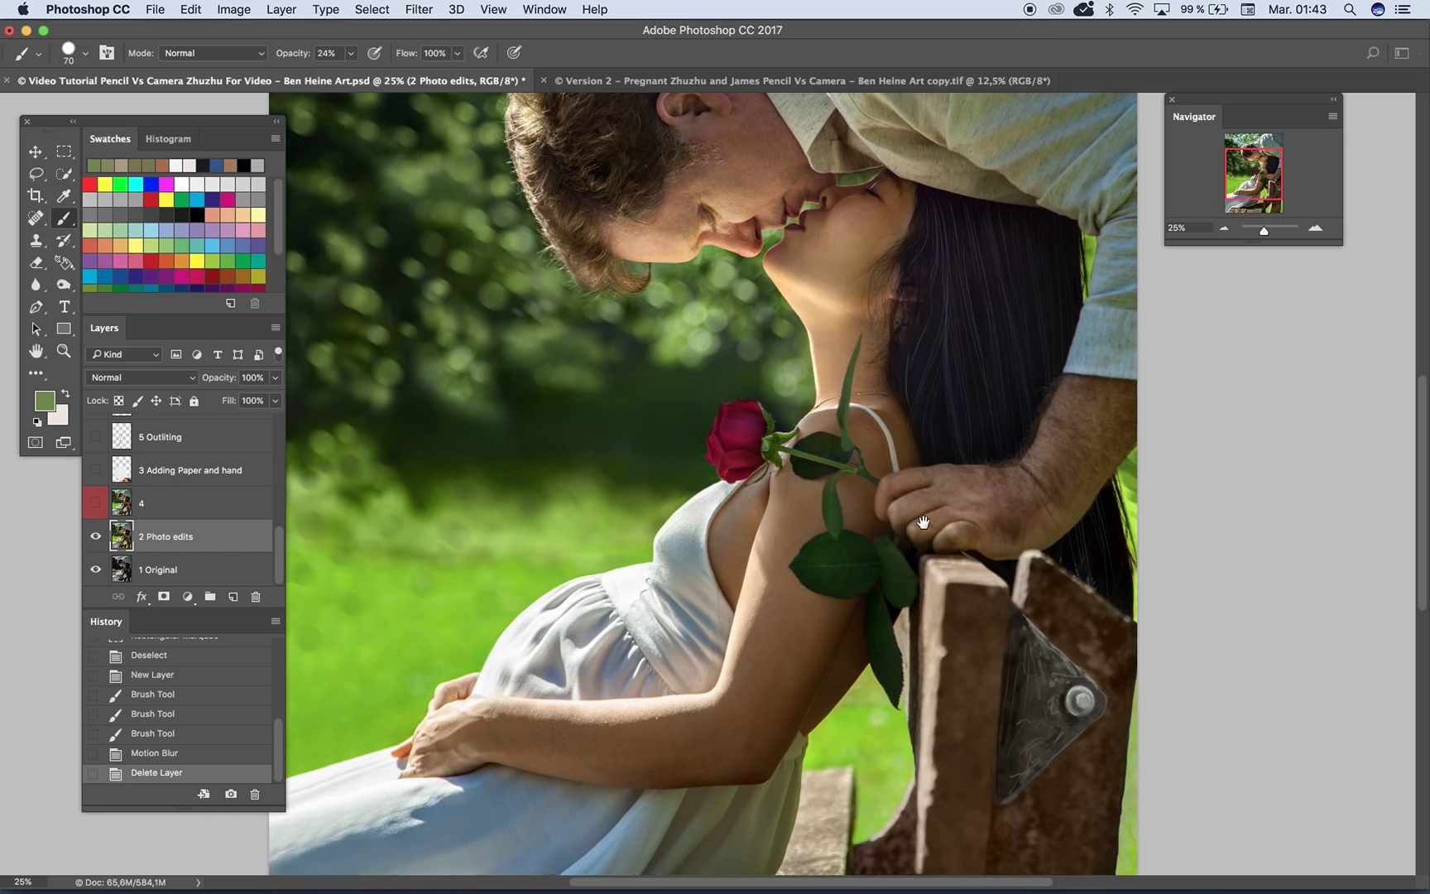
left_click(95, 471)
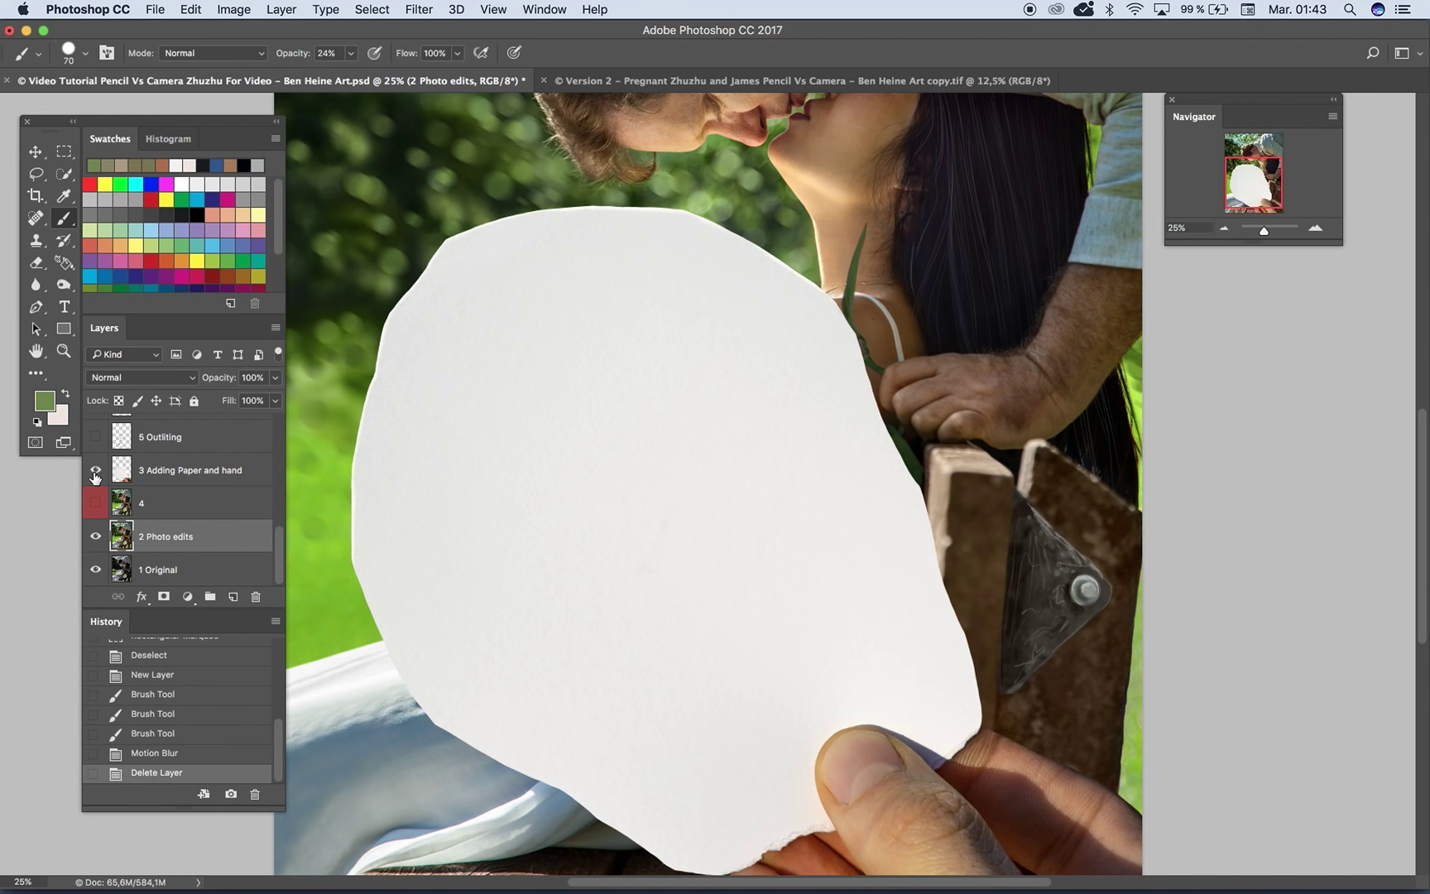
left_click(1316, 229)
left_click(1316, 229)
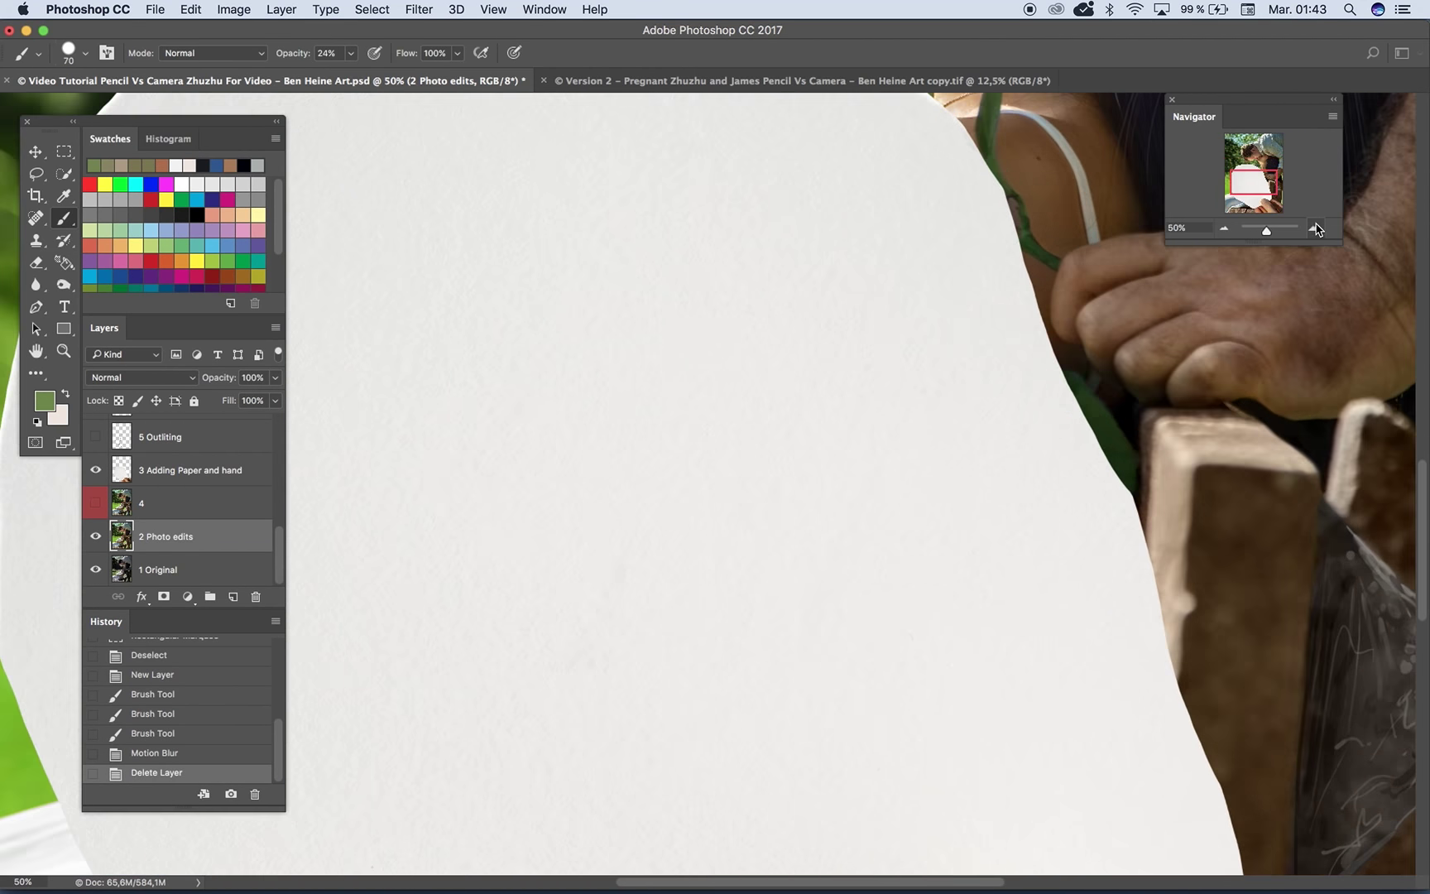
left_click(1318, 231)
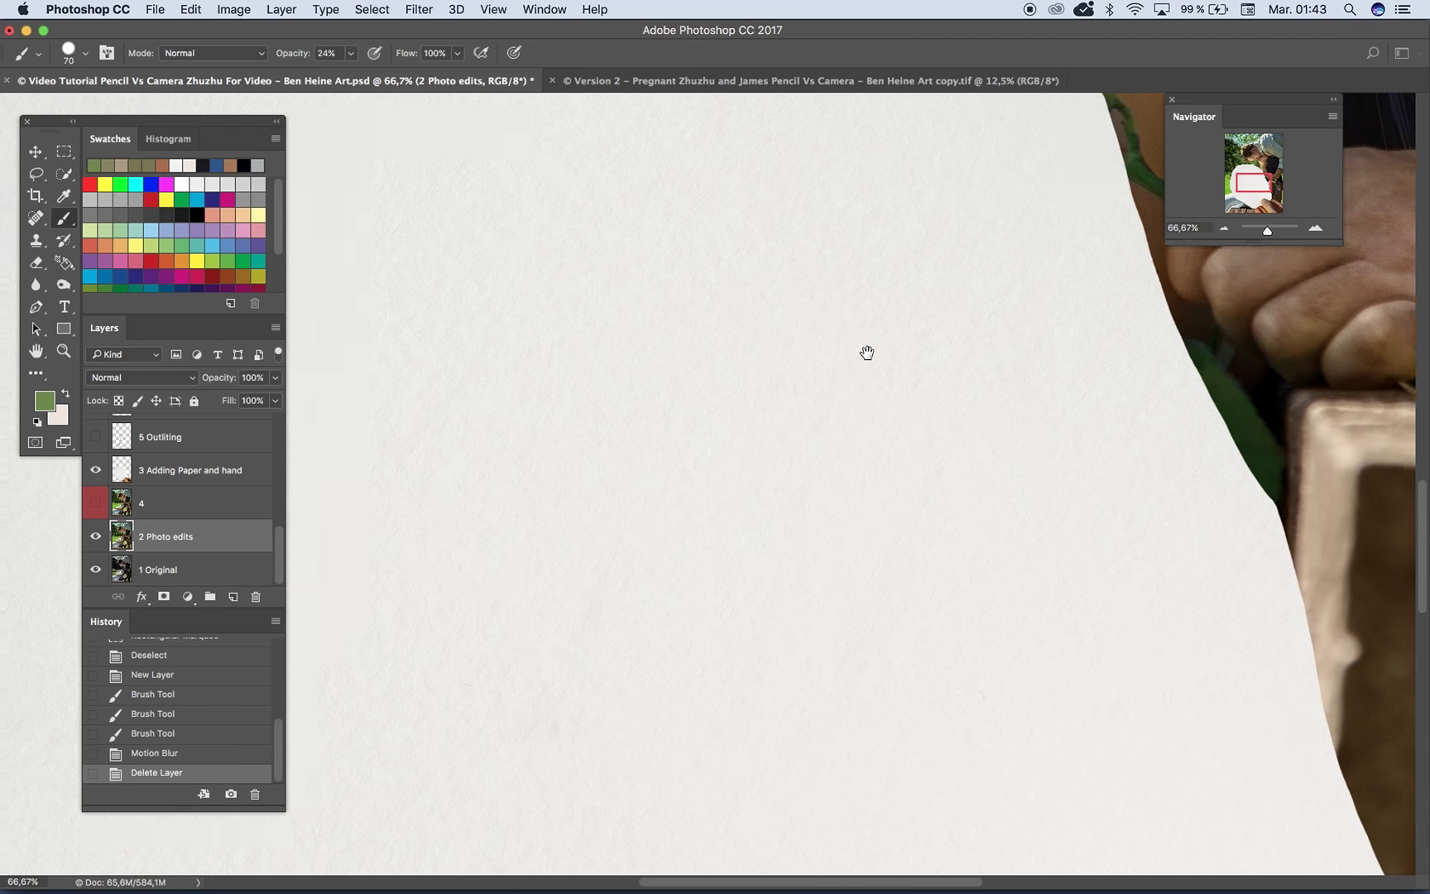
left_click_drag(761, 236, 857, 350)
left_click_drag(413, 147, 844, 326)
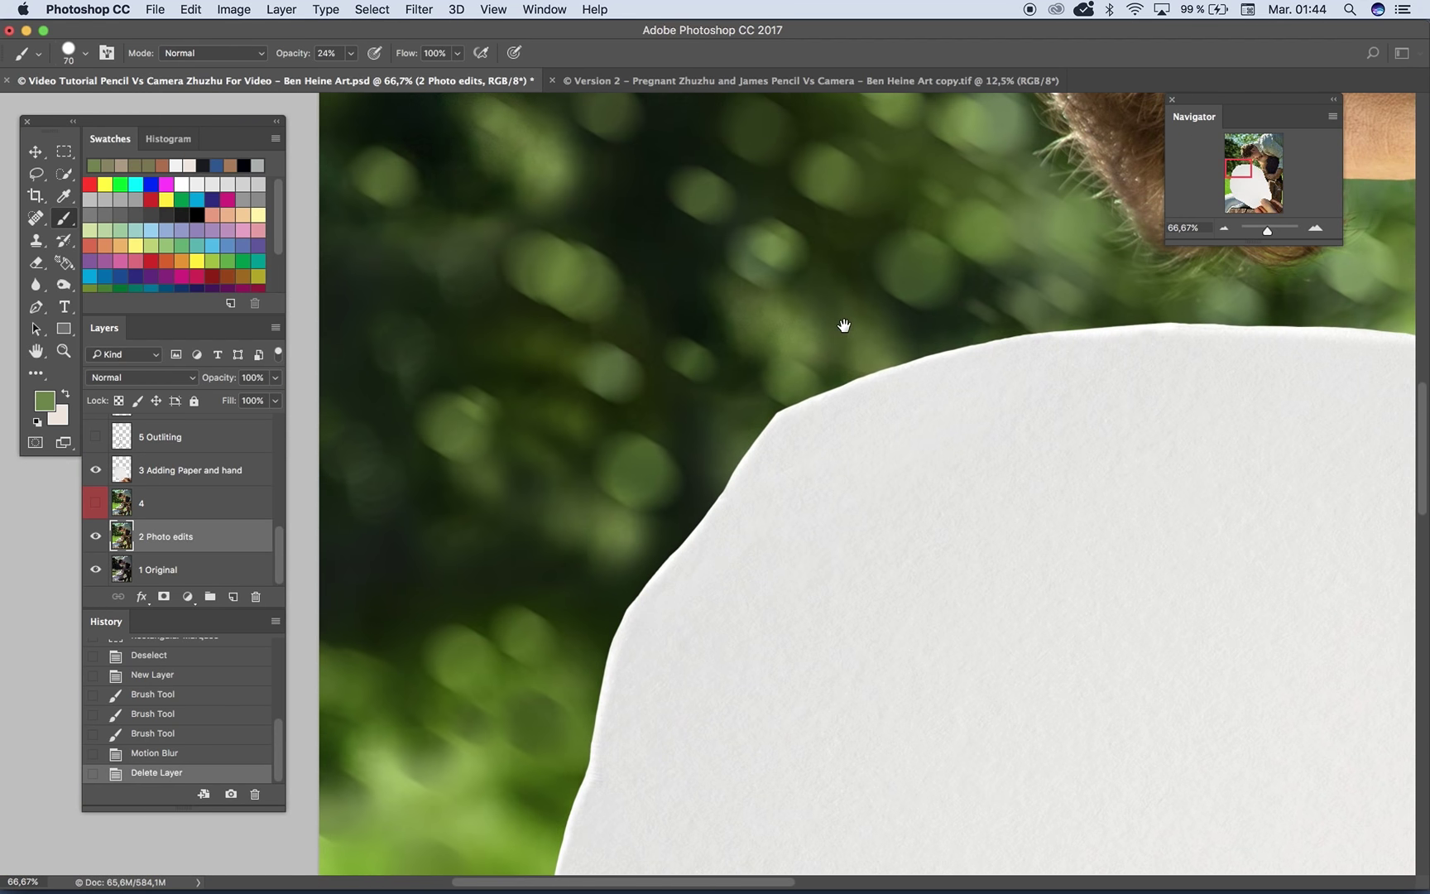
left_click(1311, 232)
scroll(744, 368, "right", 10)
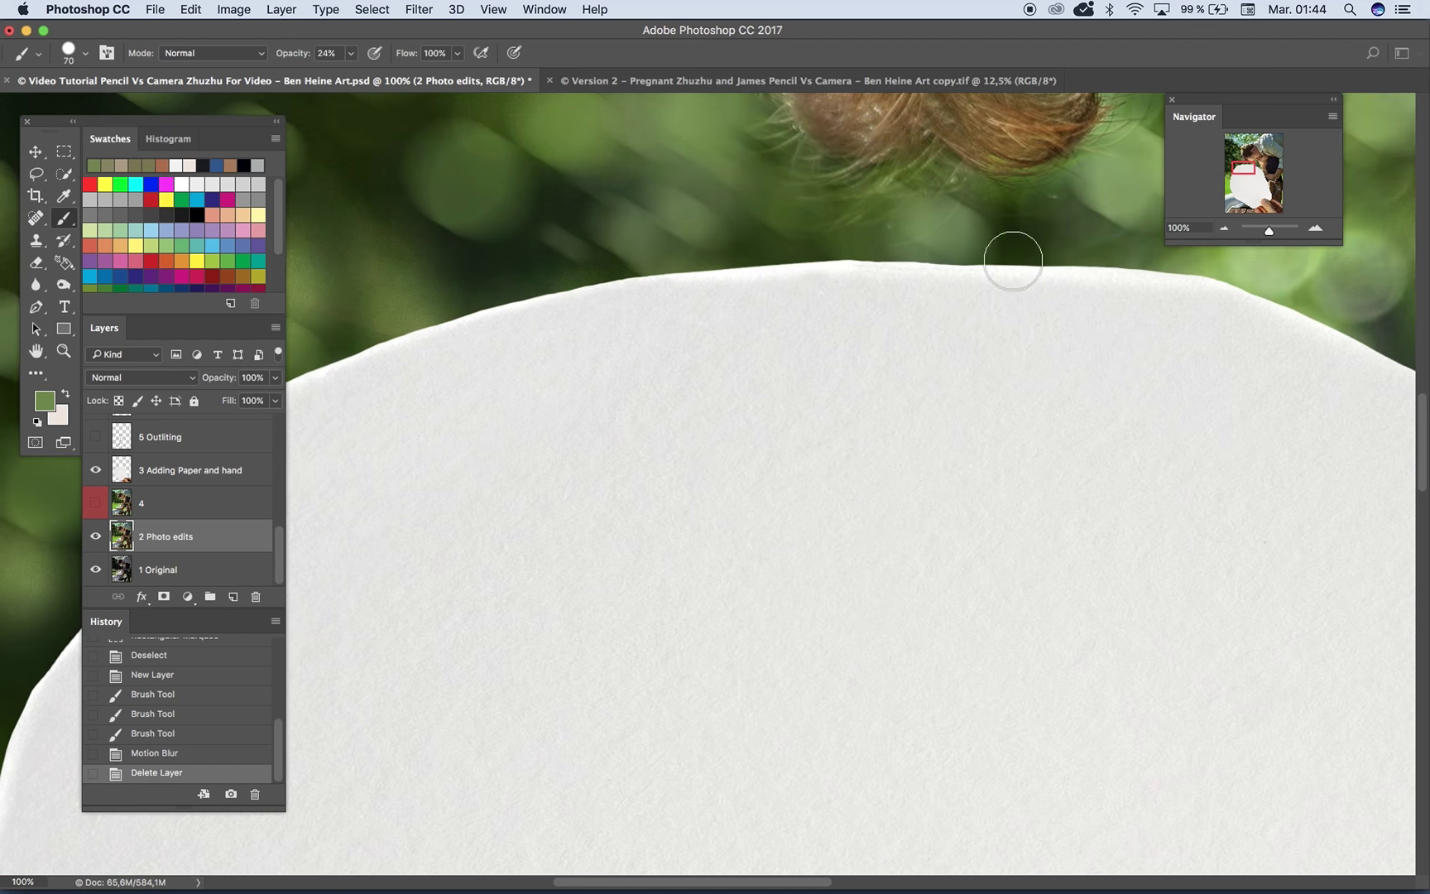
Step: Examine the paper's curved right edge beside the woman's shoulder and its lower left edge at 100%
left_click_drag(1168, 338, 385, 303)
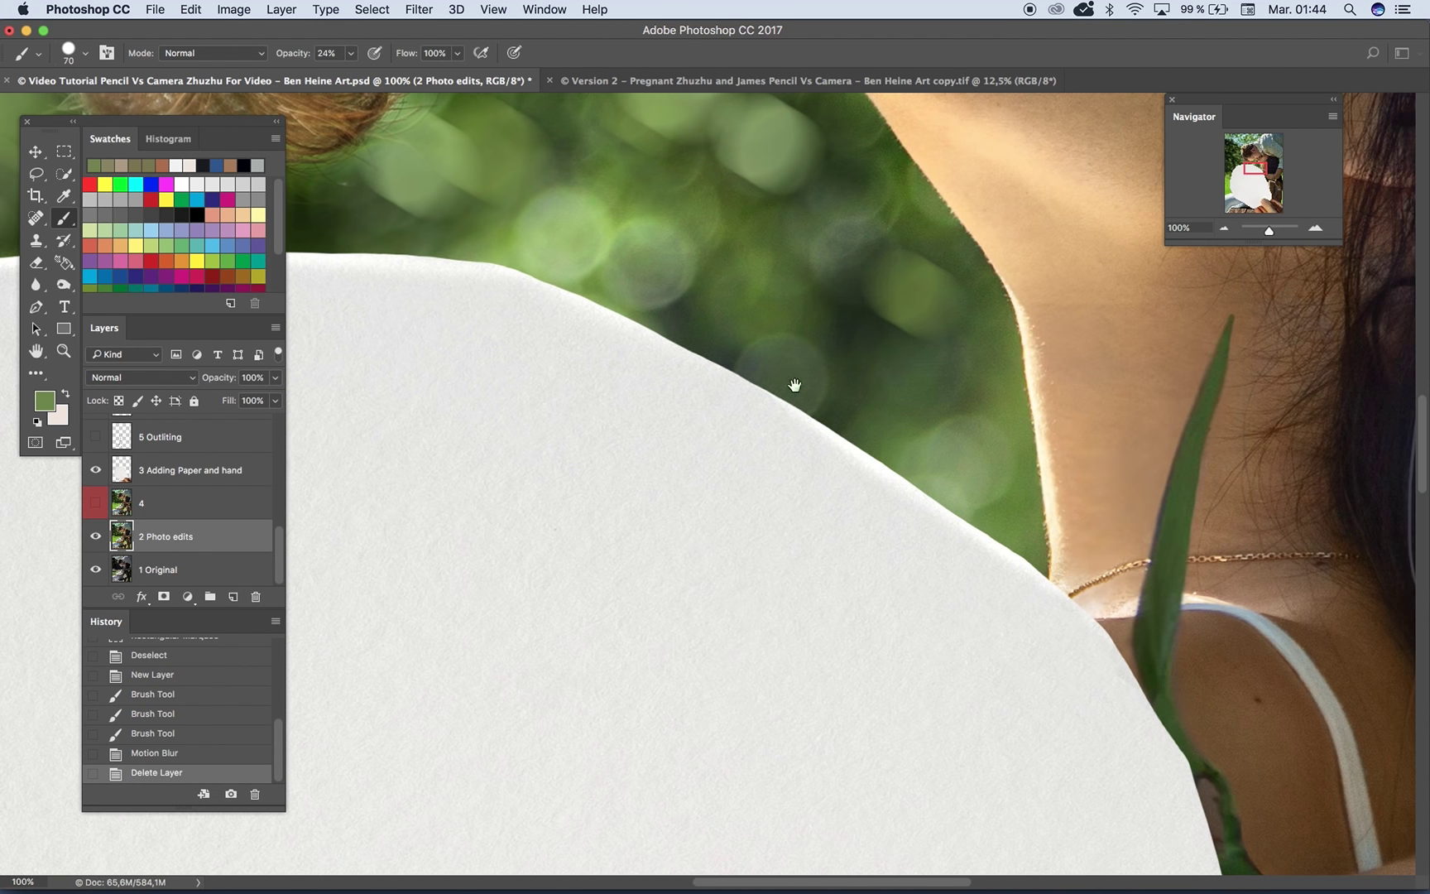
left_click_drag(765, 436, 752, 338)
left_click_drag(756, 395, 802, 241)
scroll(804, 309, "down", 5)
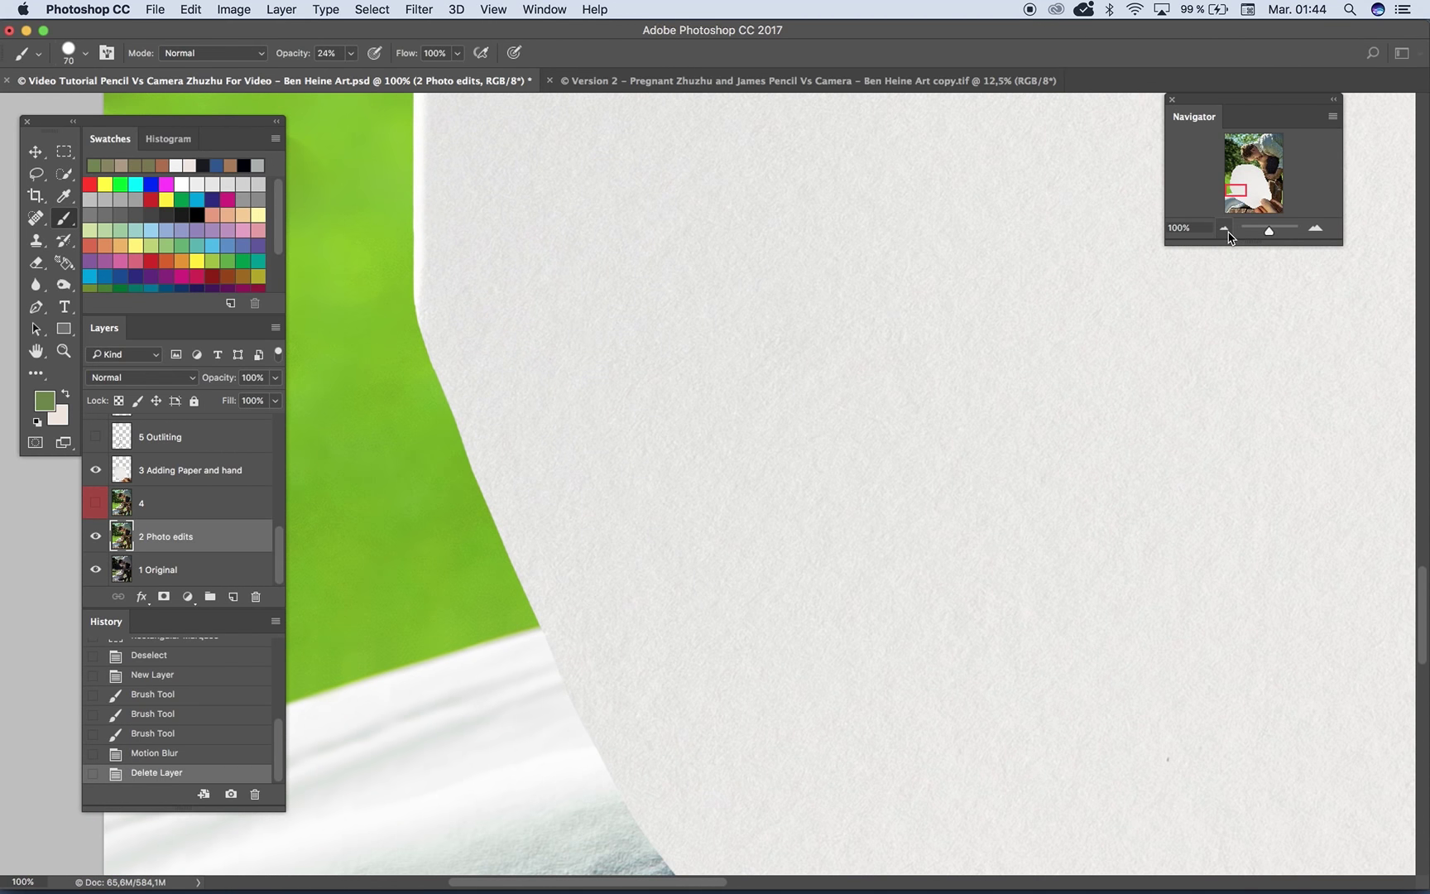
Step: Examine the hand holding the paper's torn lower corner at 33.33% and closer
left_click(1225, 227)
left_click(1227, 229)
left_click(1227, 229)
left_click_drag(1101, 480, 855, 278)
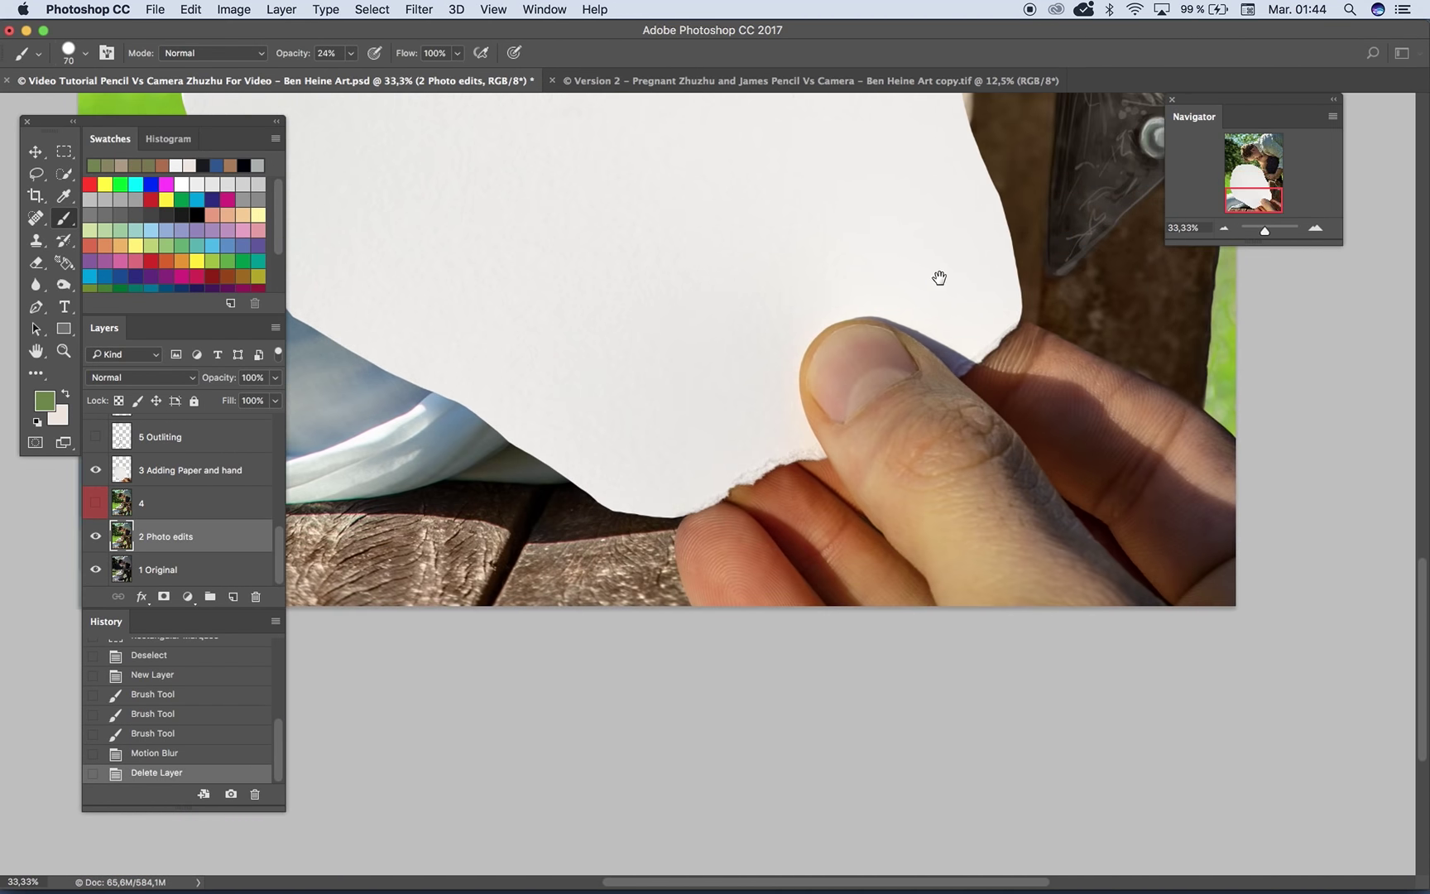
left_click(1319, 229)
left_click(1318, 229)
left_click_drag(1129, 412, 641, 451)
Step: View the whole composition with the blank paper and hand at 12.5% and 16.67%
left_click(1226, 229)
left_click(1226, 229)
left_click(1227, 229)
left_click(1226, 229)
left_click(1226, 229)
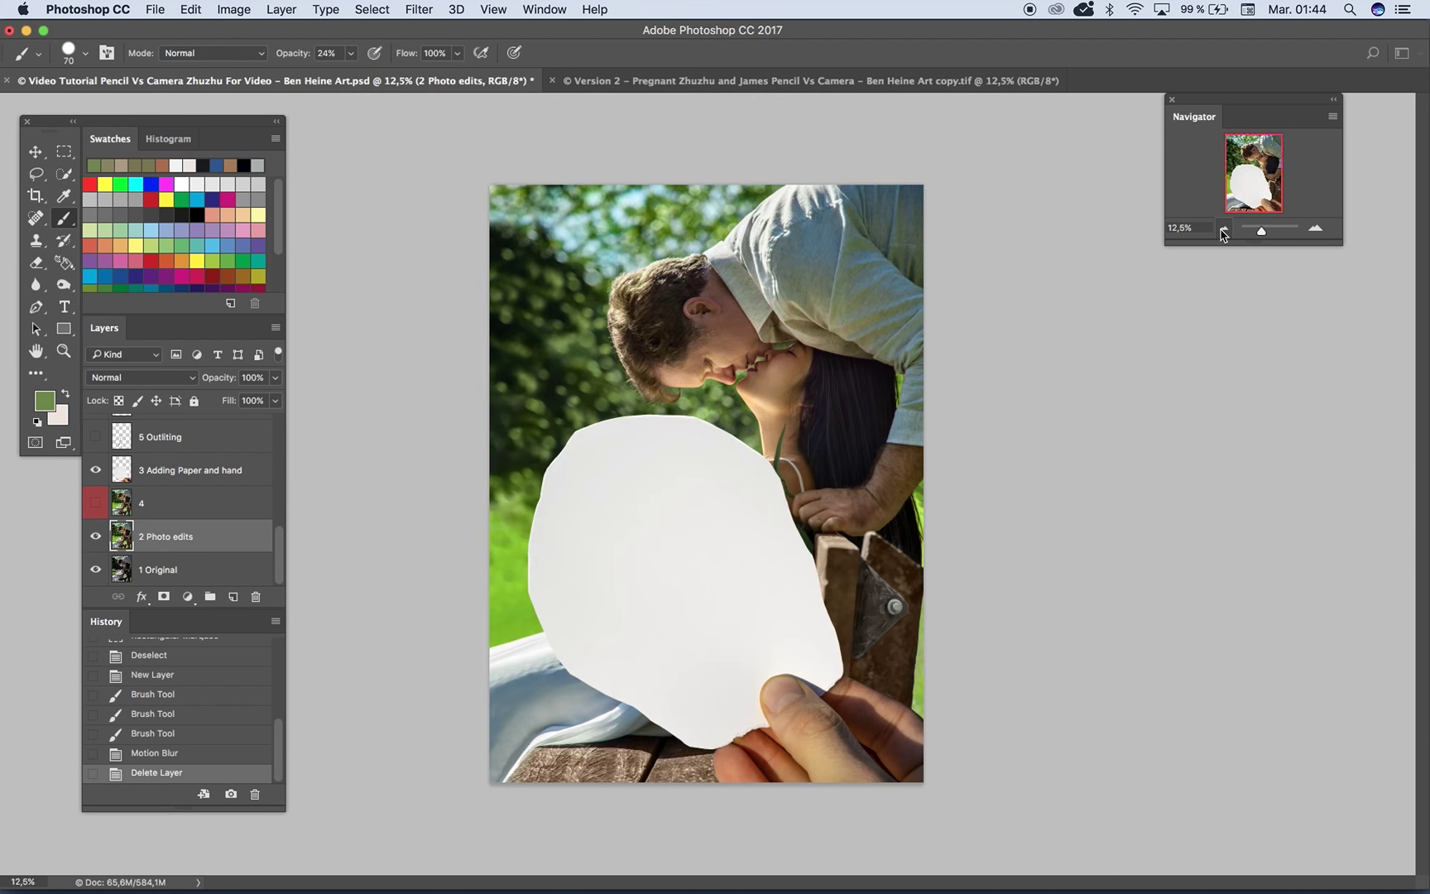
left_click(1324, 228)
scroll(669, 398, "down", 3)
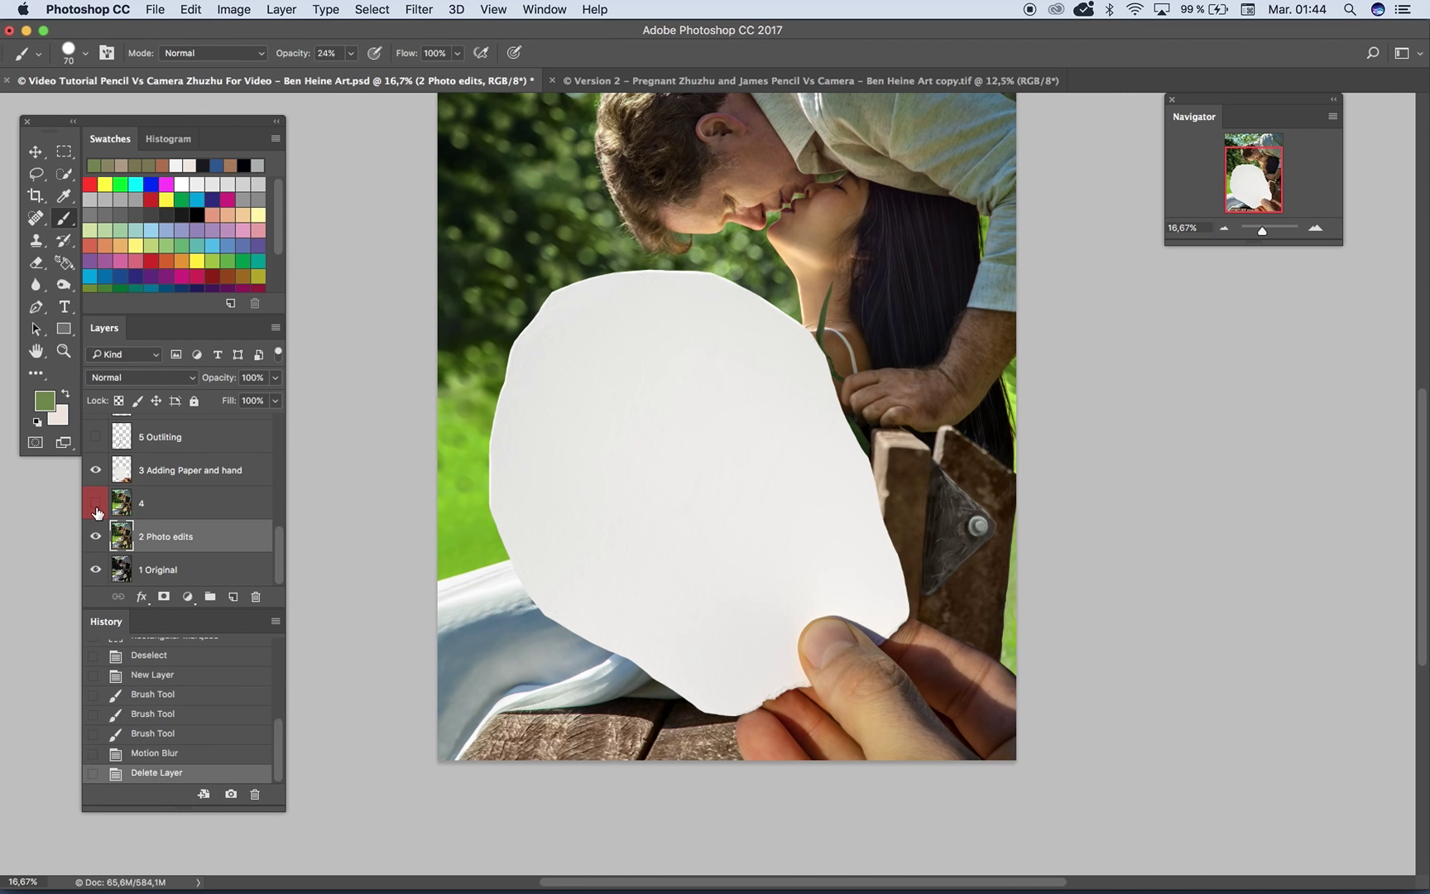
scroll(836, 347, "up", 3)
scroll(836, 348, "right", 1)
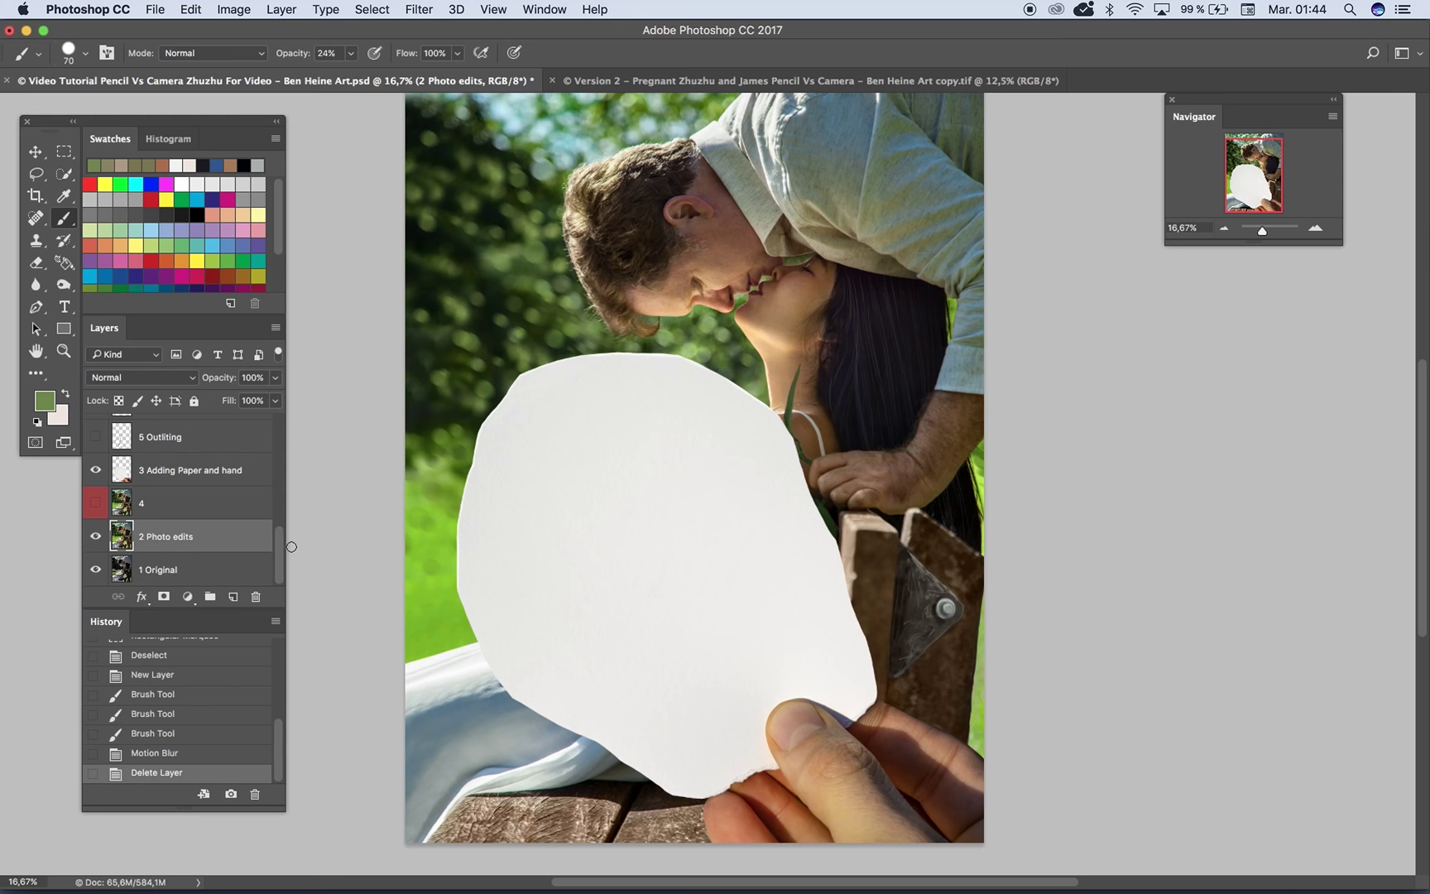
Step: Show Layer 1 briefly to view the finished pencil drawing, and hide it again
scroll(281, 554, "up", 5)
left_click(96, 431)
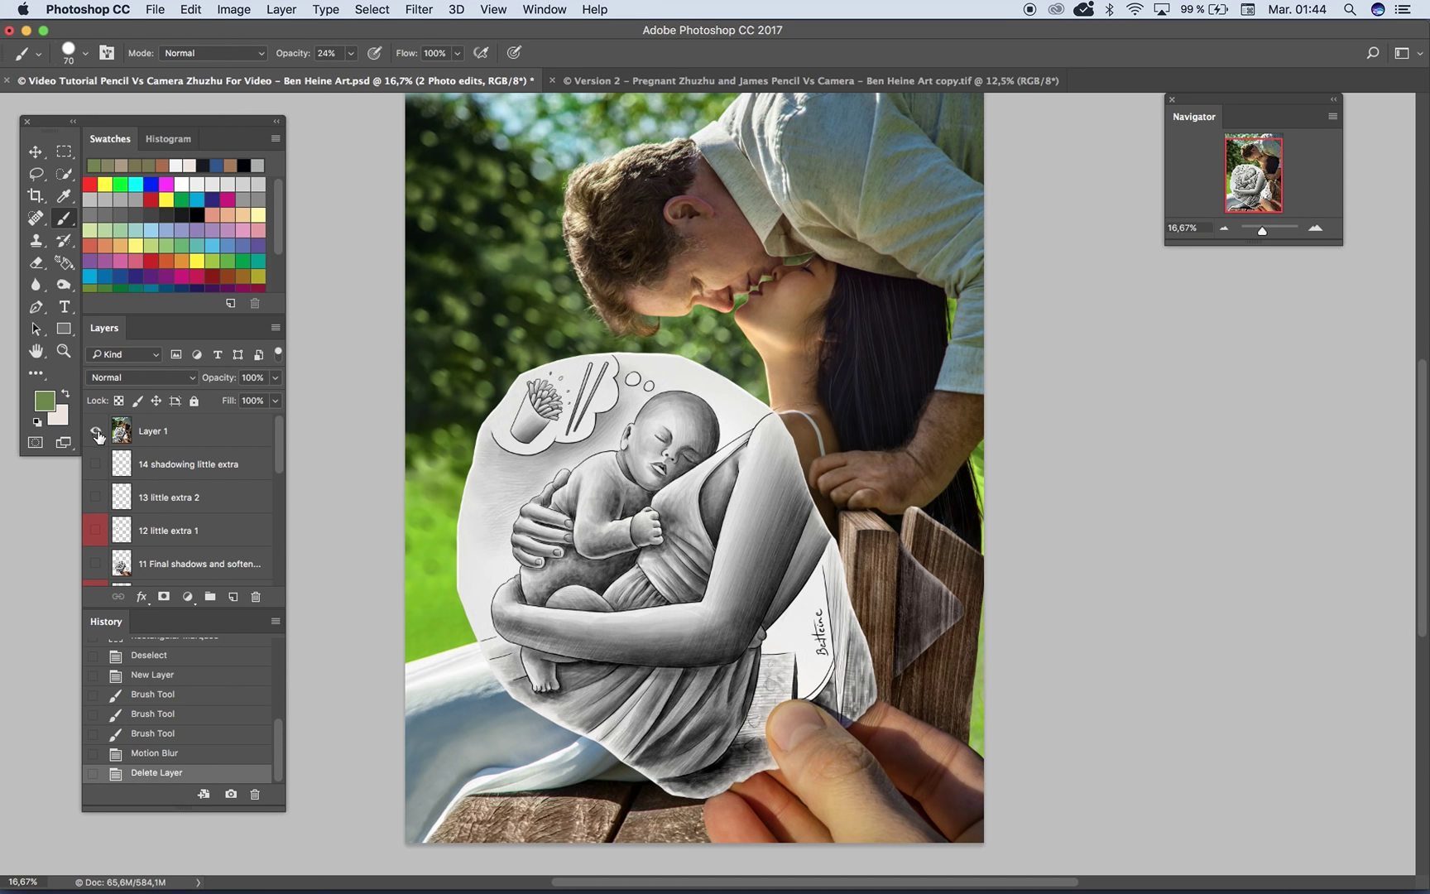
left_click(97, 432)
left_click_drag(280, 441, 233, 638)
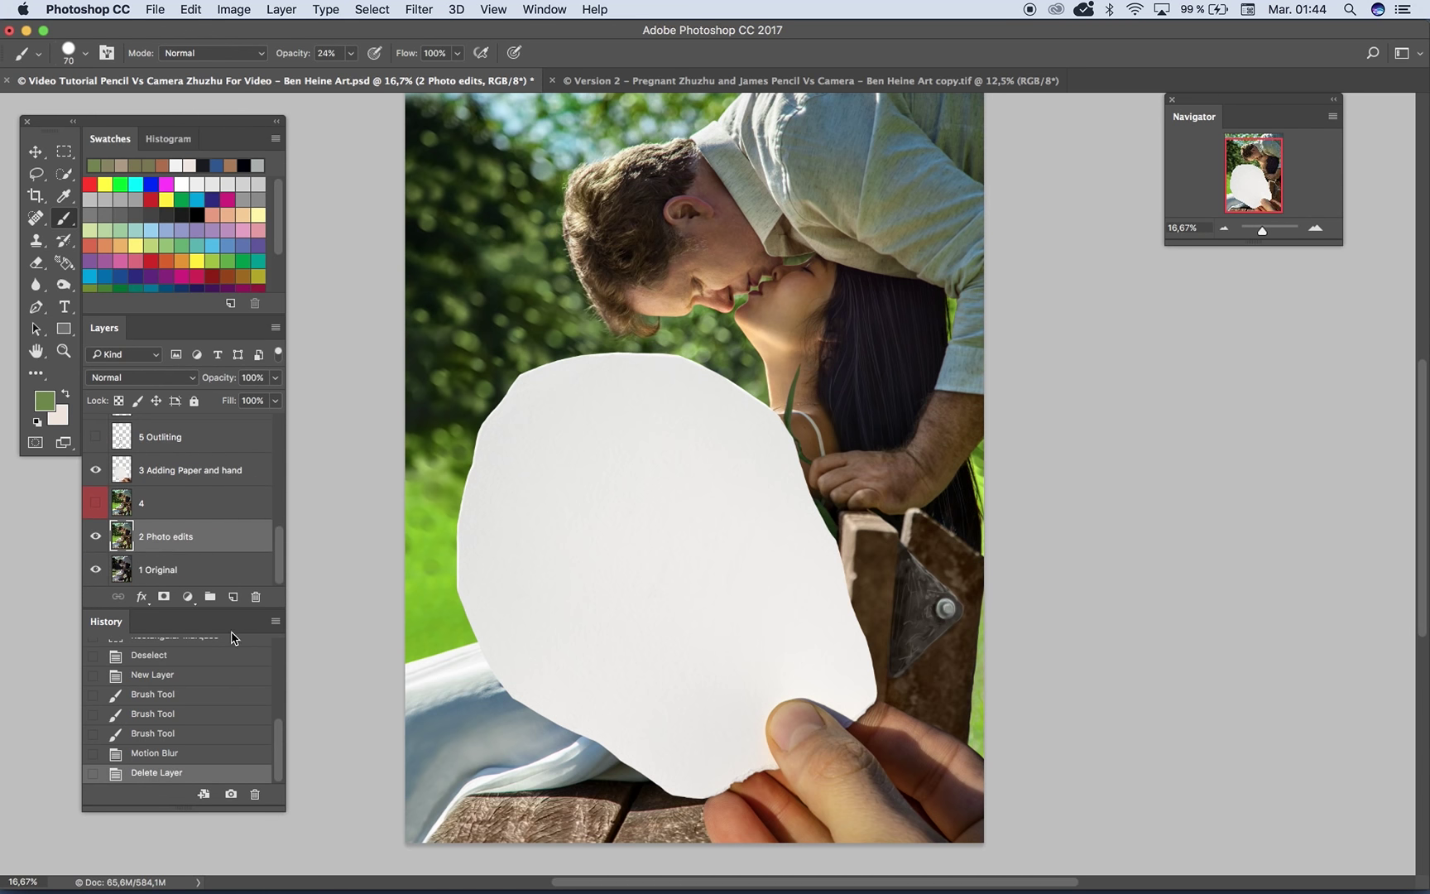
Step: Toggle layer 4 to compare the bench and the leaf by the shoulder at 16.67% and 33.33%, ending with it shown
left_click(97, 503)
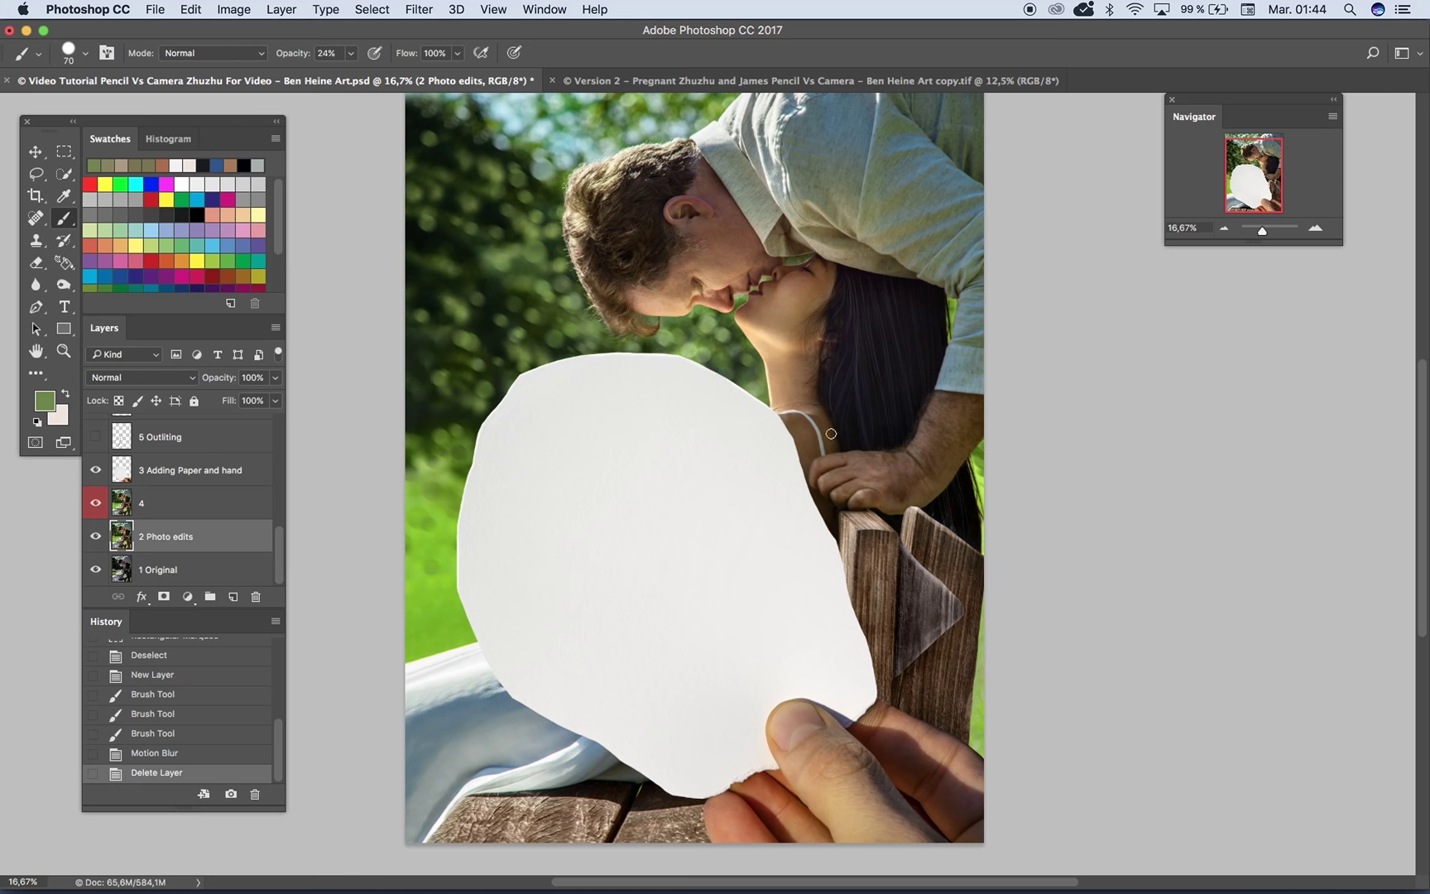
left_click(96, 503)
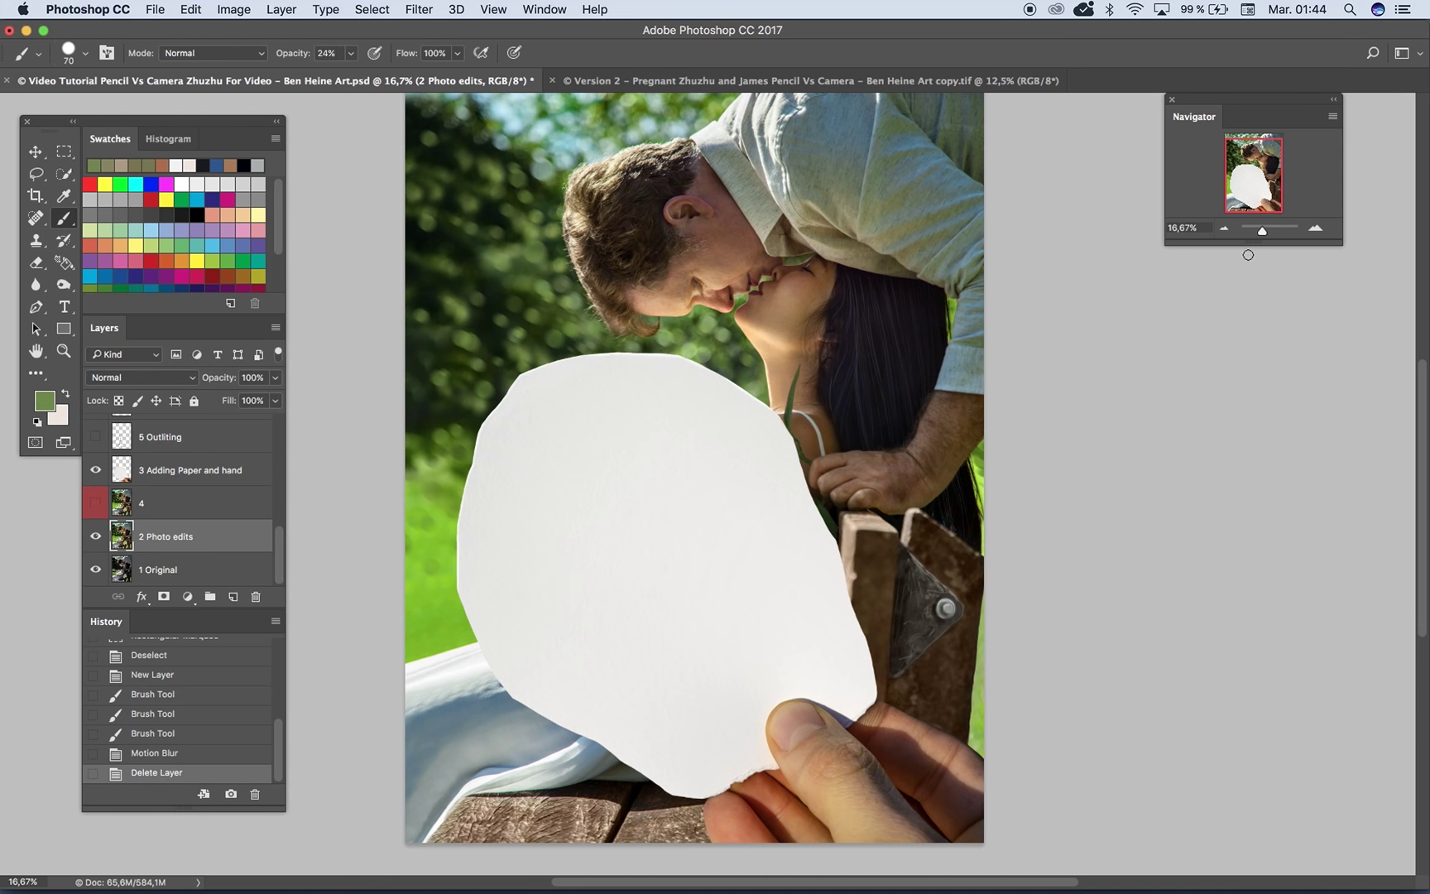
left_click(1315, 228)
left_click(1315, 228)
left_click_drag(629, 423, 582, 438)
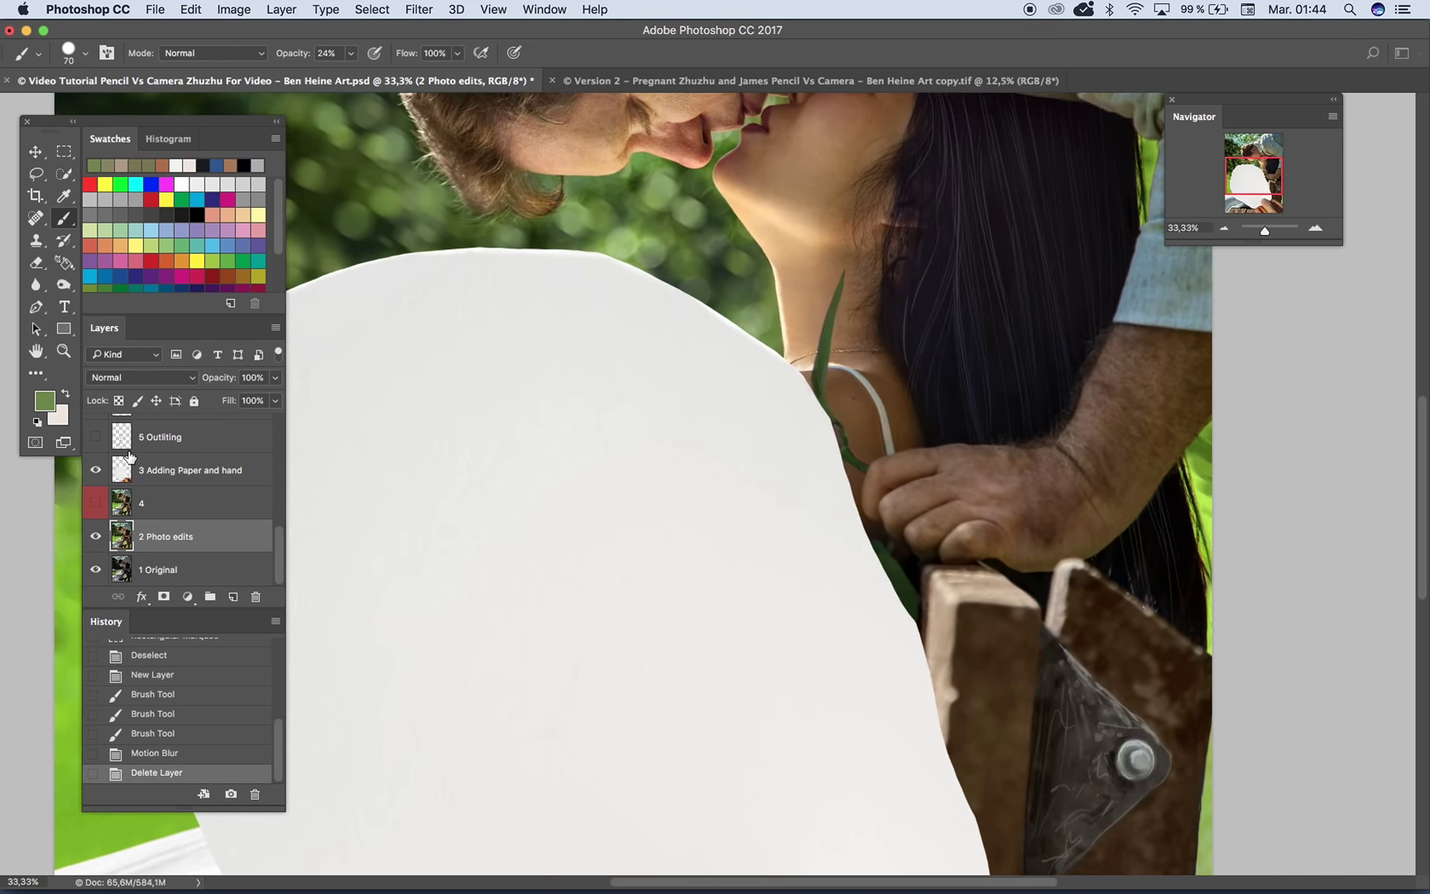
left_click(97, 503)
left_click(97, 503)
left_click(98, 501)
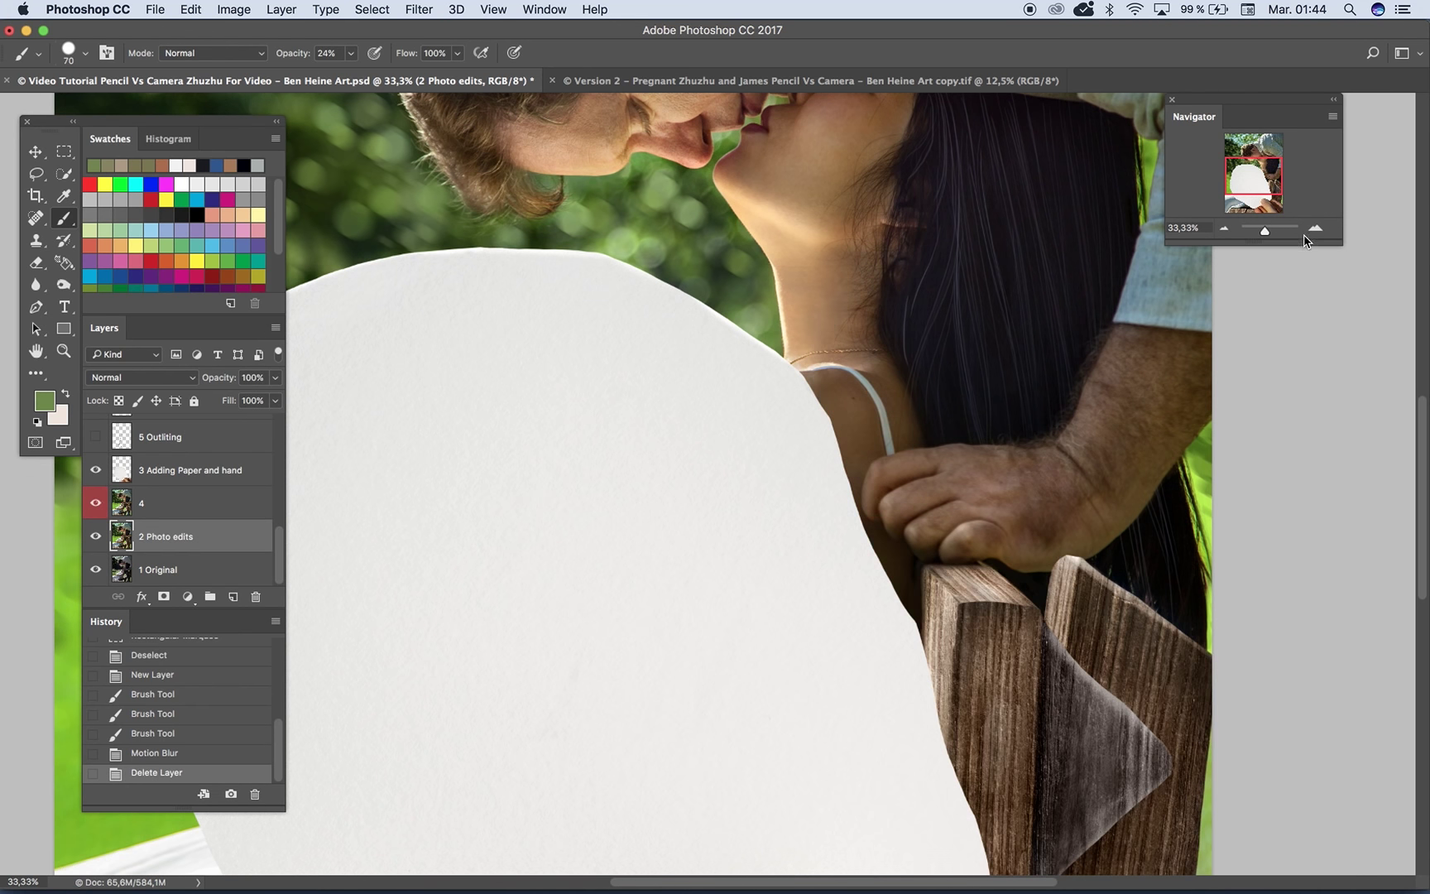
Step: Compare the shoulder, leaf and bench top at 50% by repeatedly toggling layer 4, ending with it shown
left_click(1315, 229)
left_click_drag(801, 360, 678, 409)
left_click(97, 503)
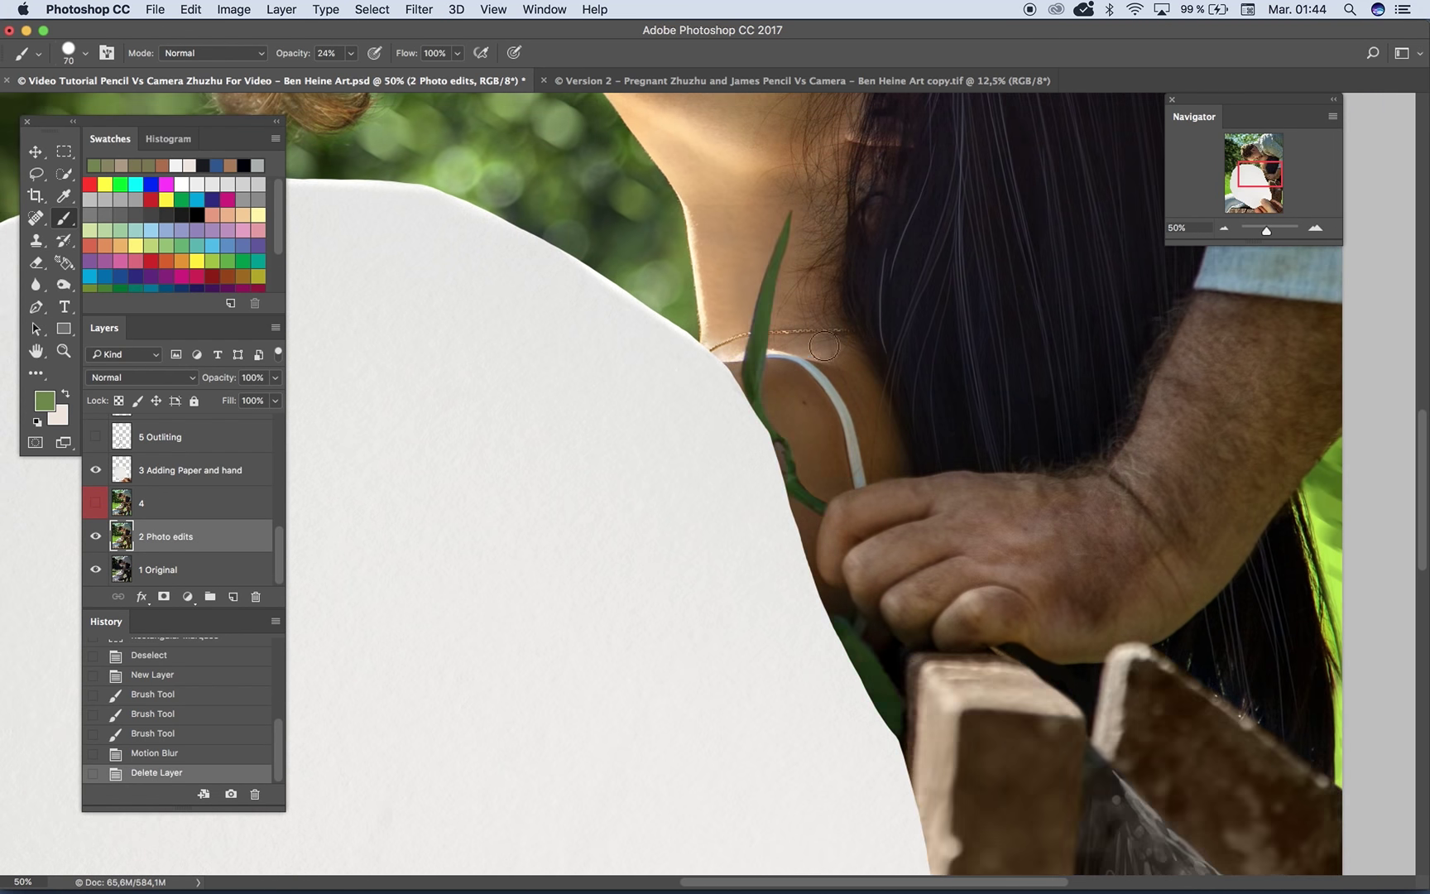
left_click(95, 503)
left_click(95, 506)
left_click(95, 507)
left_click(95, 506)
left_click(95, 506)
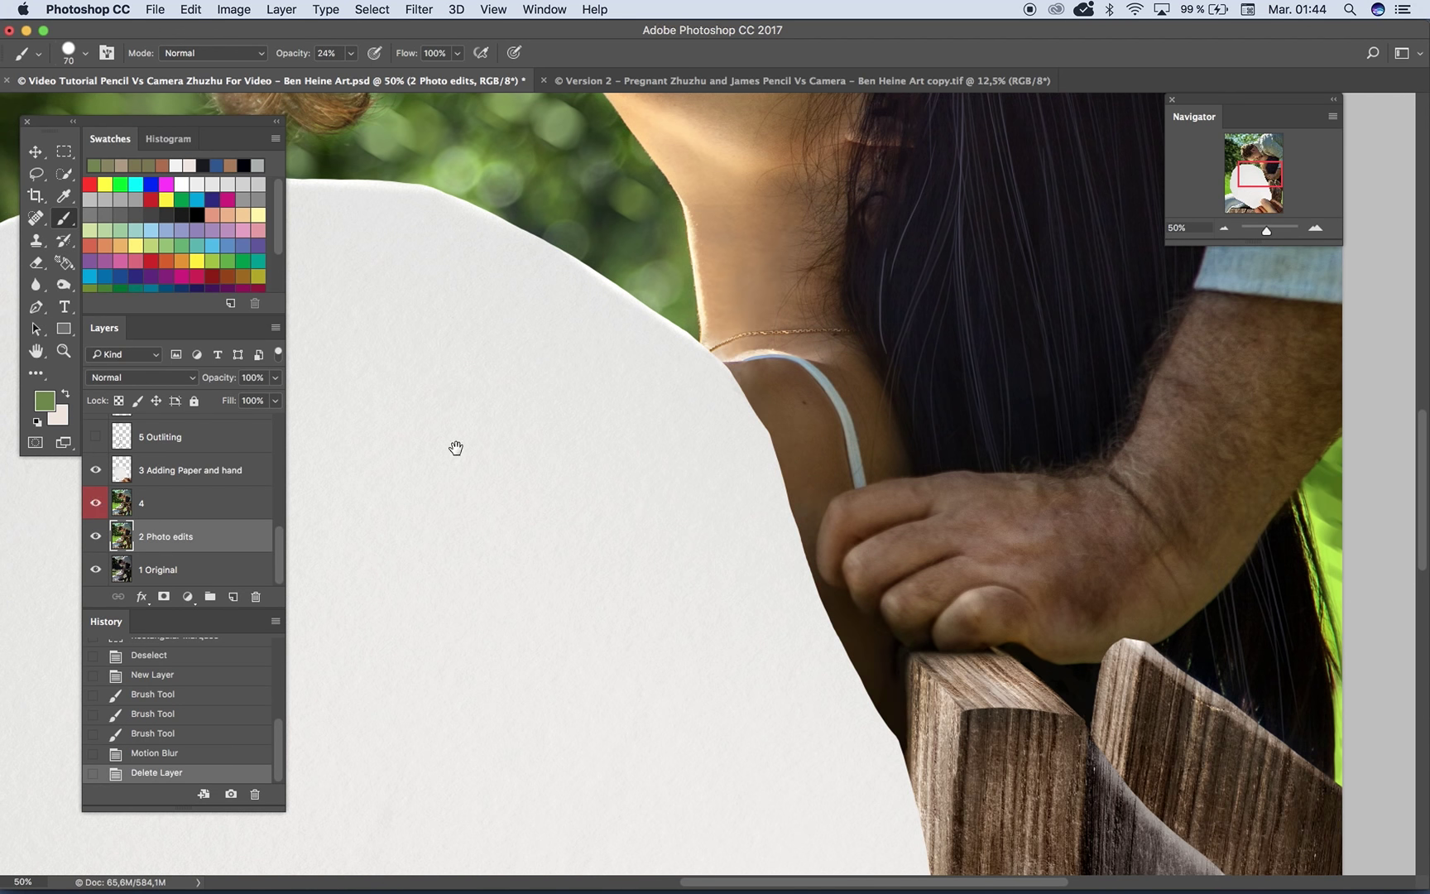
Step: Examine layer 4's wooden bench texture beside the paper at 50%, and hide the layer
scroll(673, 357, "down", 5)
scroll(674, 358, "right", 3)
scroll(699, 364, "down", 5)
scroll(733, 319, "right", 2)
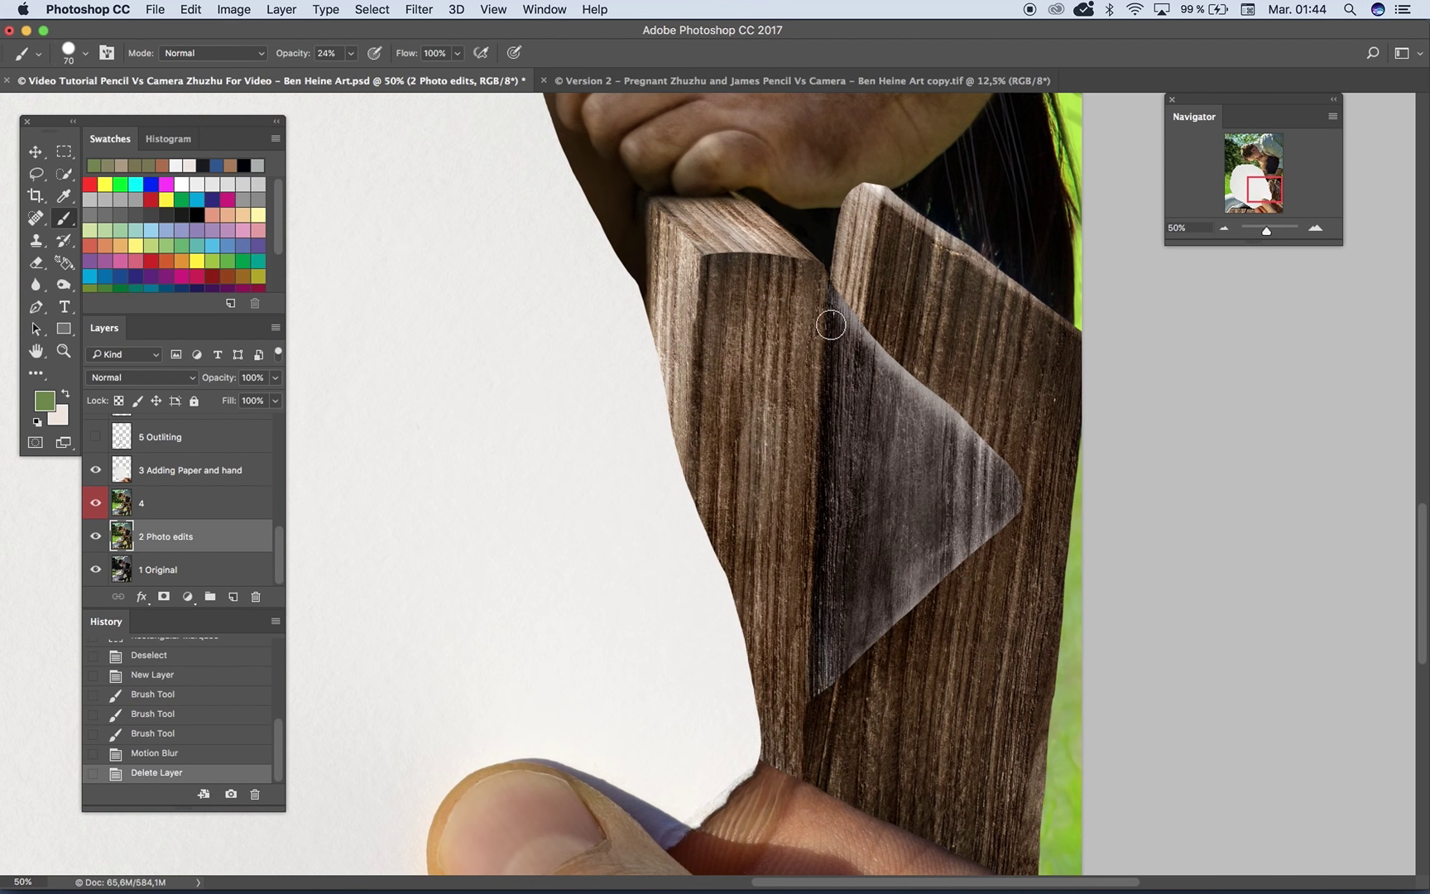
left_click(96, 505)
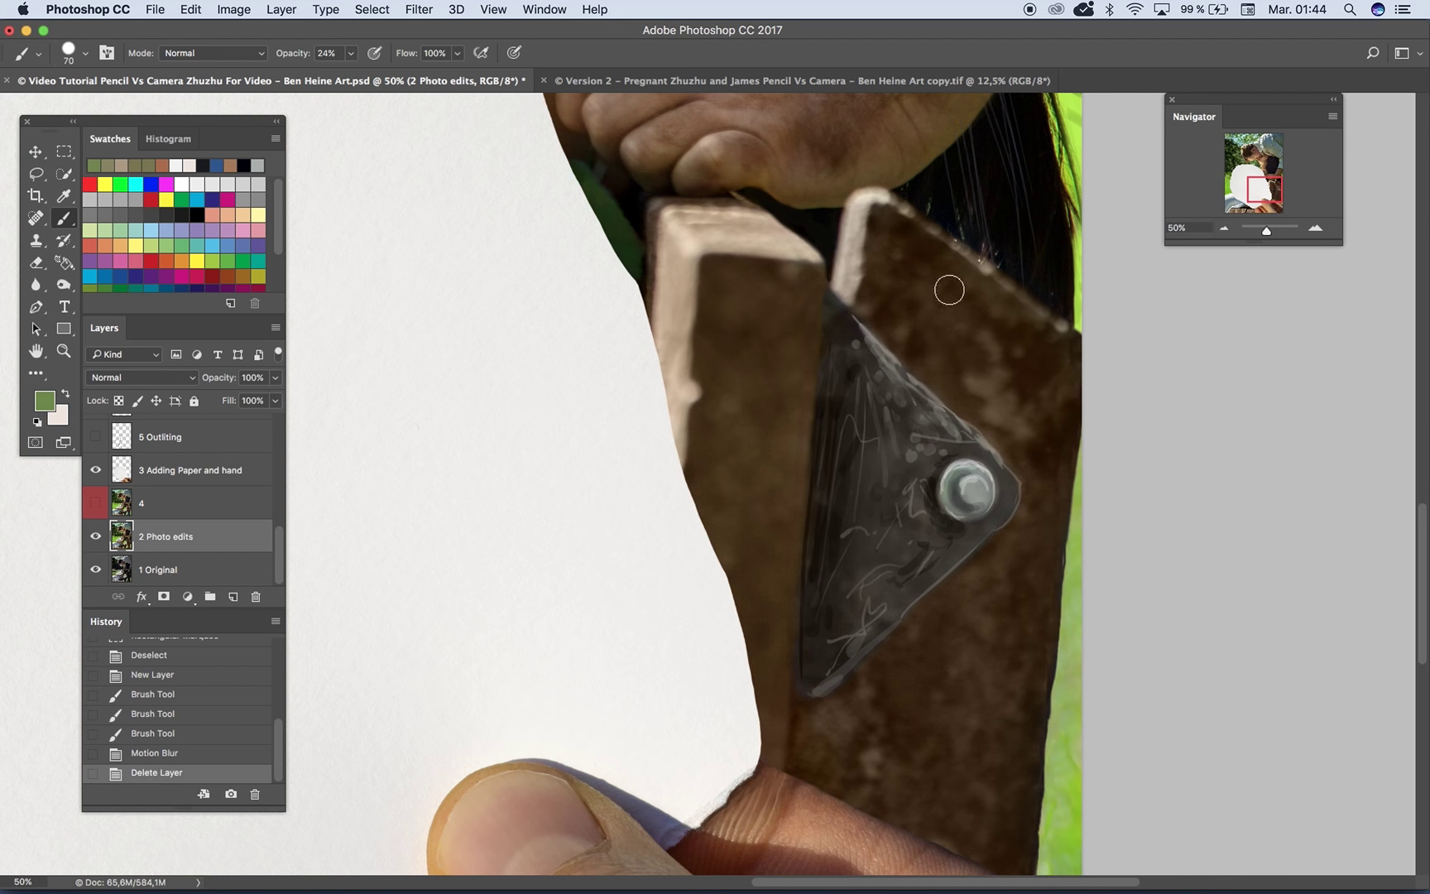
Step: Examine the couple's faces, the leaf, the man's hand and the painted bench at 50% with layer 4 hidden
key("x")
key("x")
scroll(699, 372, "up", 15)
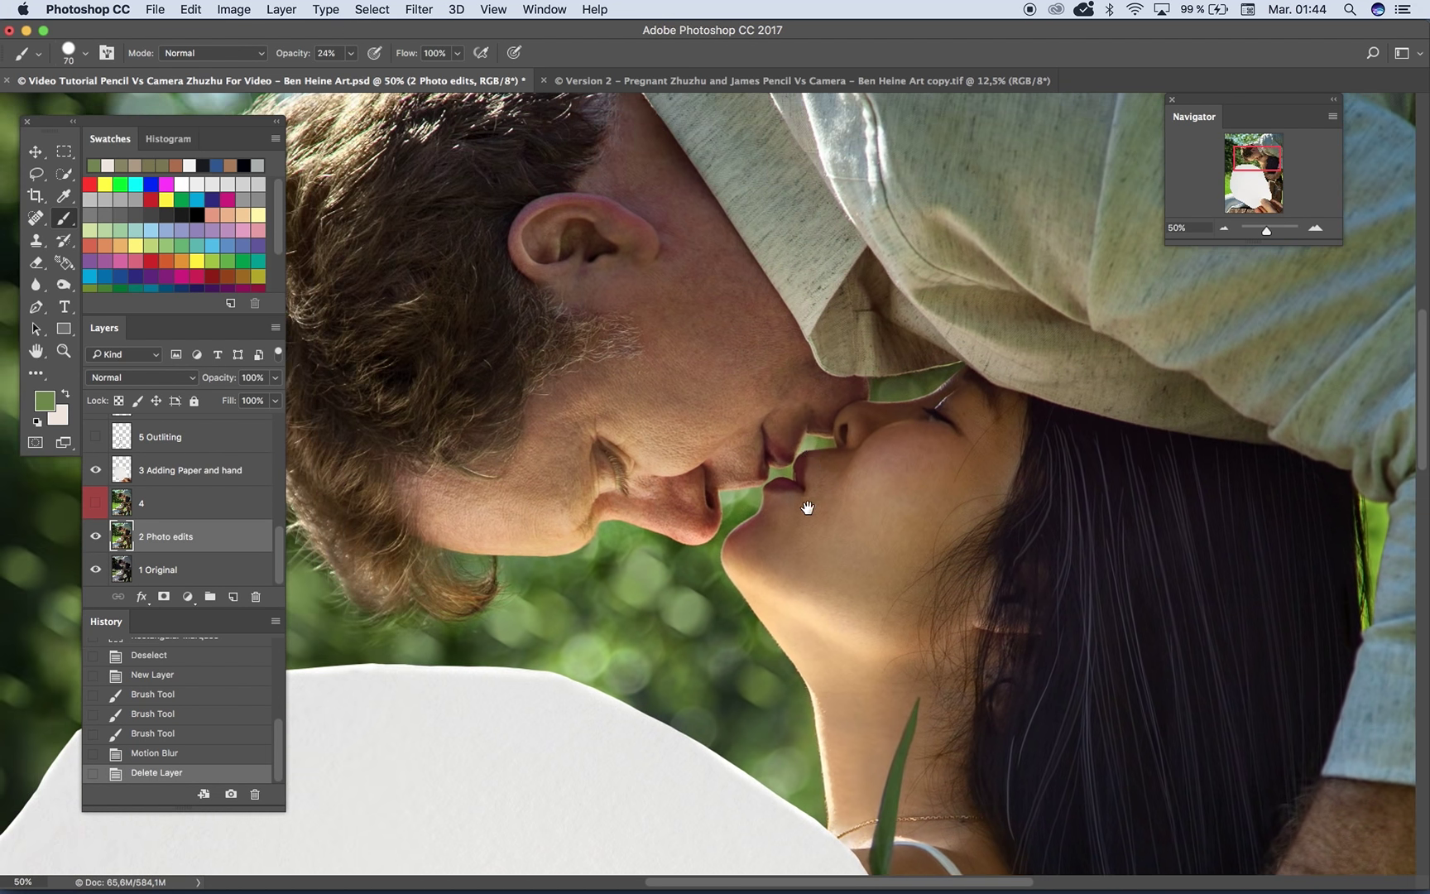
scroll(760, 465, "down", 12)
scroll(755, 484, "down", 5)
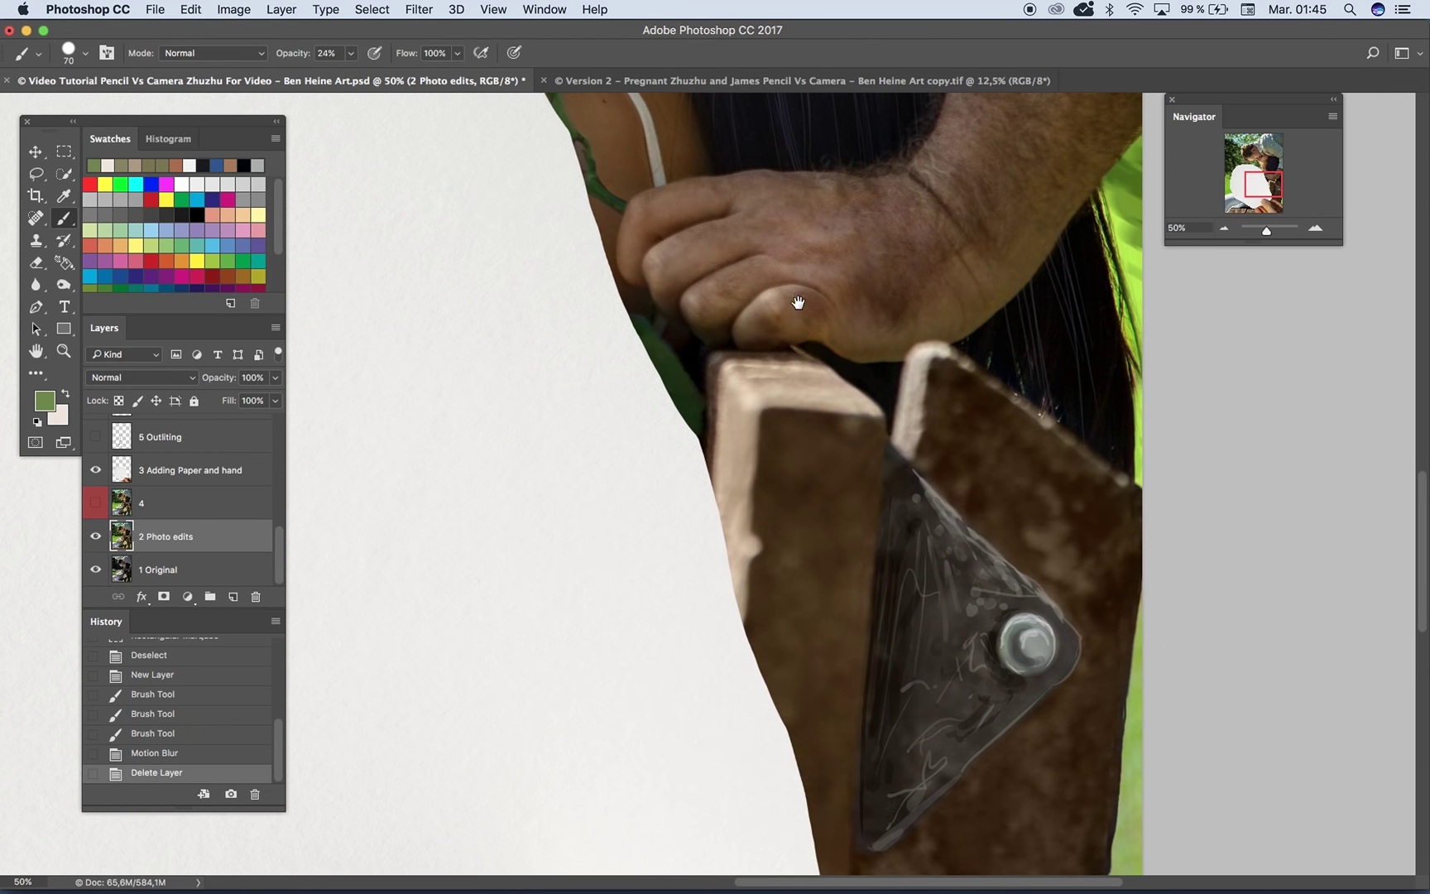
scroll(797, 302, "up", 12)
scroll(734, 376, "down", 10)
scroll(715, 293, "down", 5)
scroll(647, 323, "up", 3)
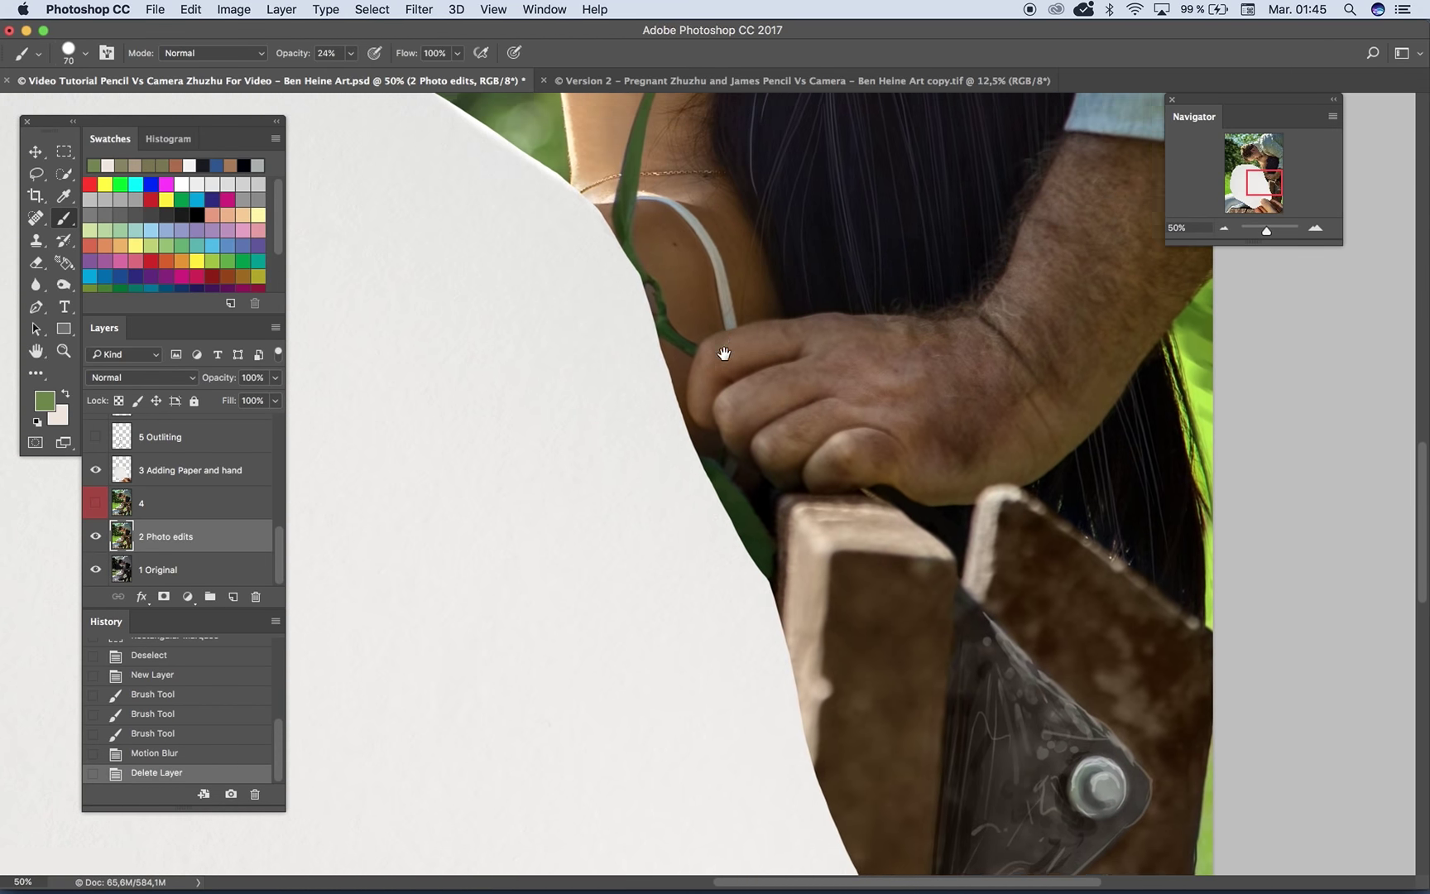
scroll(724, 353, "up", 10)
scroll(740, 436, "down", 3)
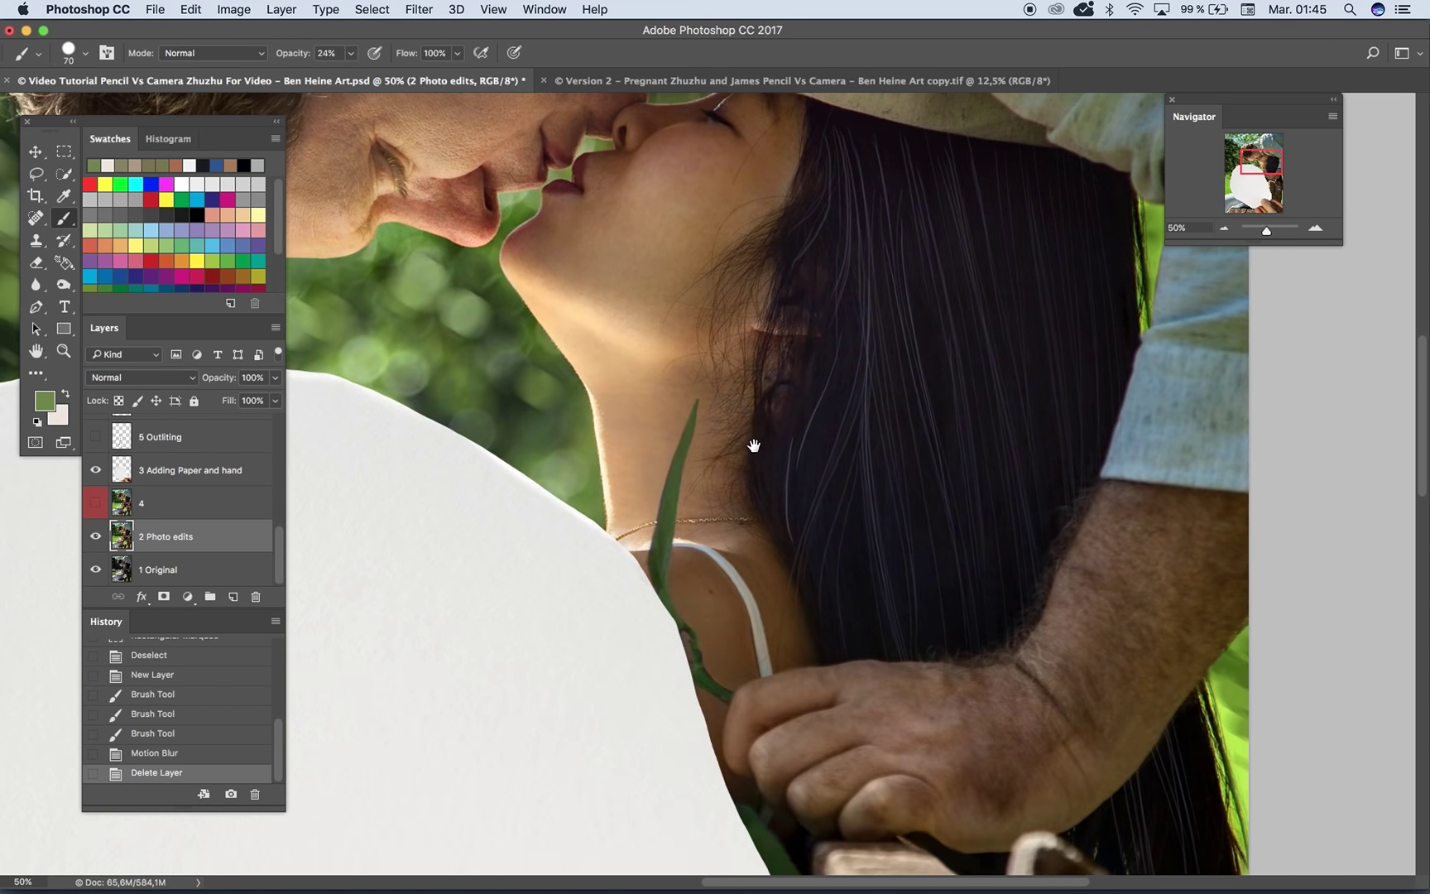
scroll(756, 447, "down", 10)
scroll(755, 447, "right", 5)
scroll(772, 503, "down", 10)
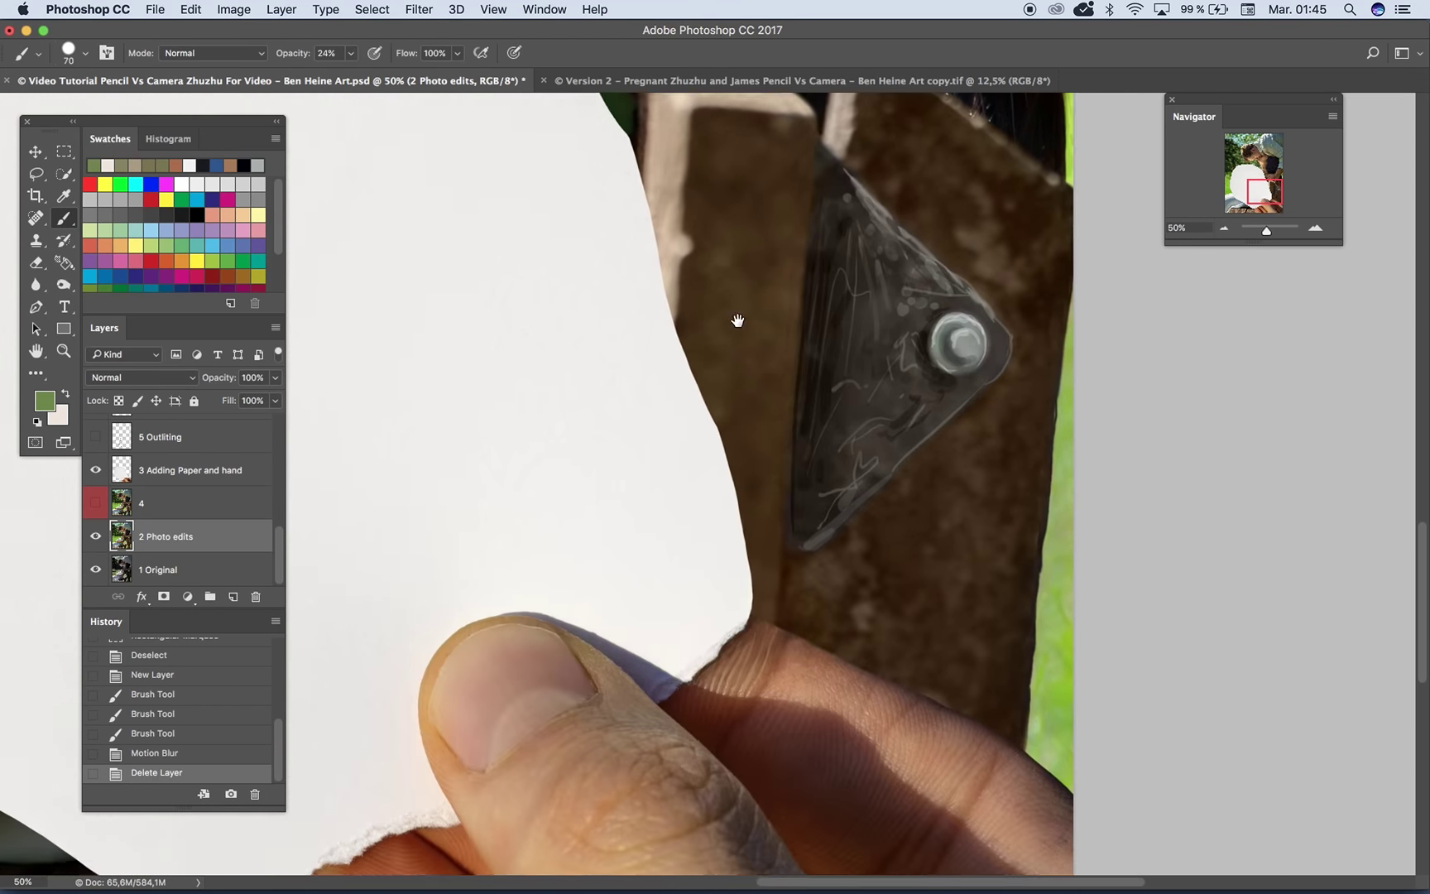
scroll(830, 399, "left", 4)
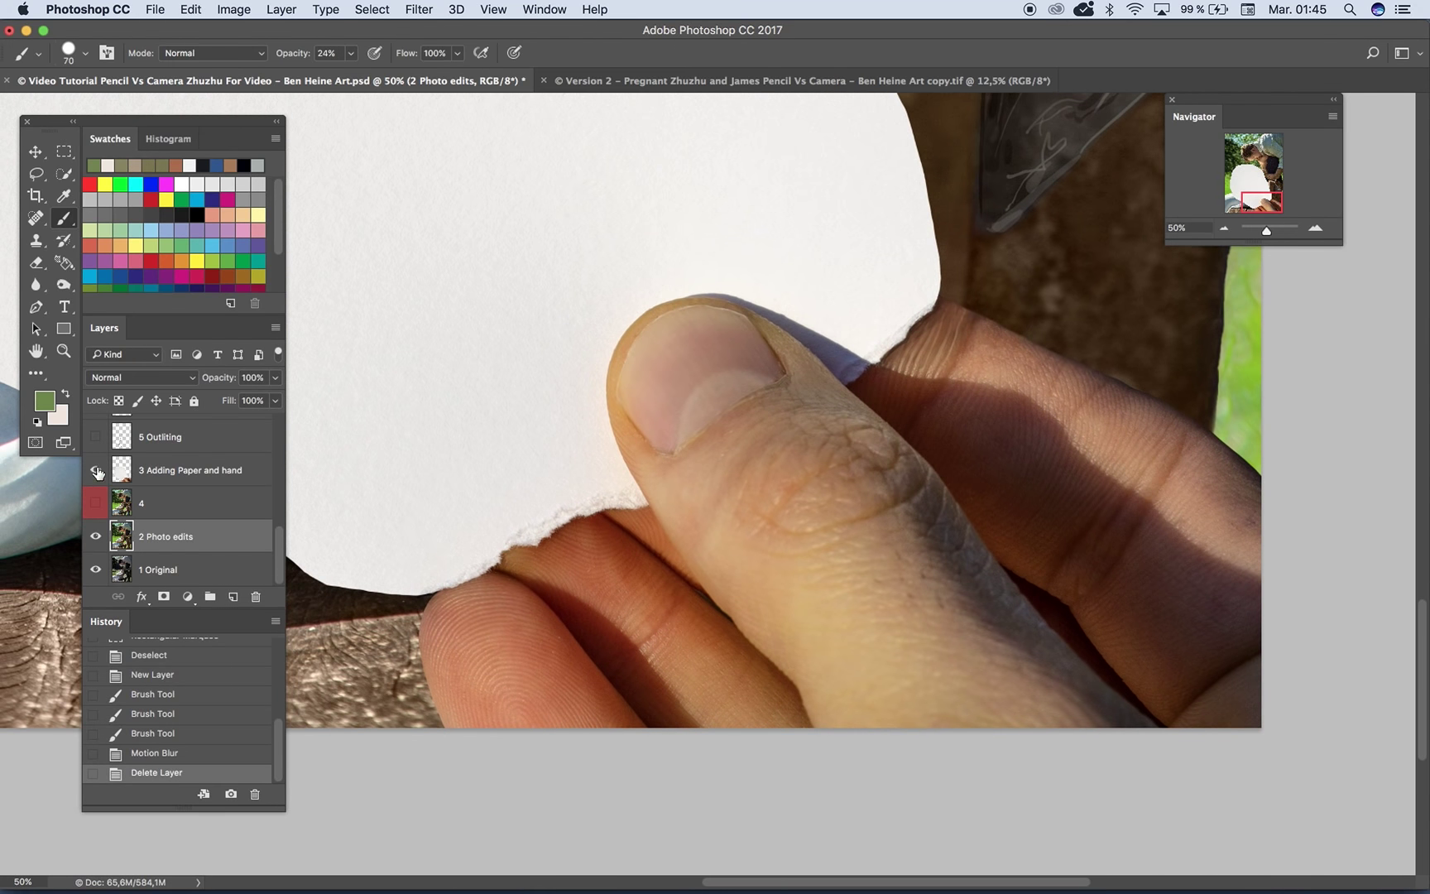
Step: Hide 3 Adding Paper and hand briefly to view the bench underneath, and show it again
left_click(97, 471)
scroll(829, 584, "up", 4)
scroll(784, 514, "right", 5)
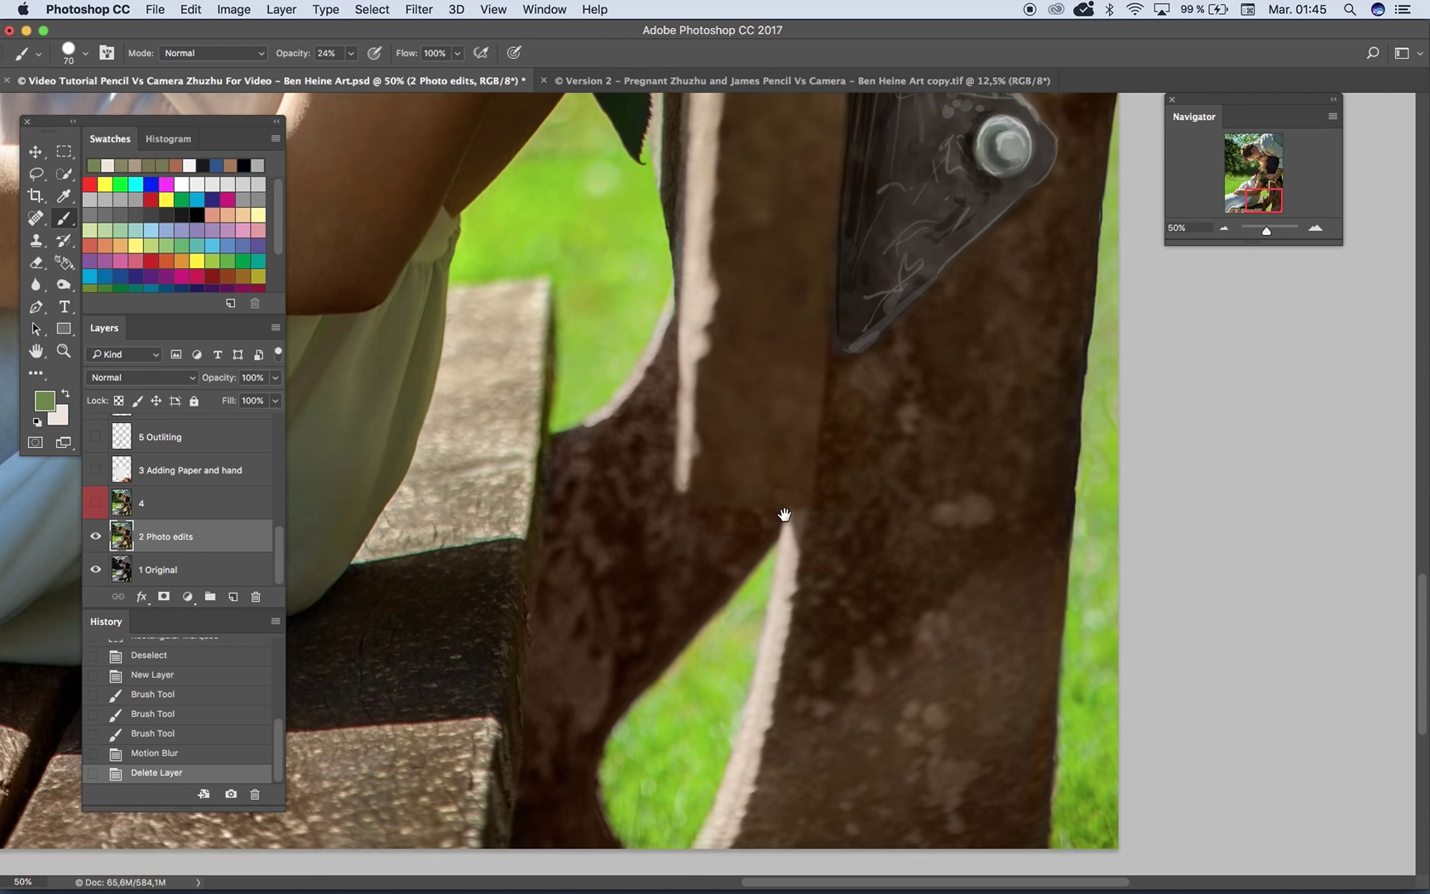
scroll(785, 515, "down", 2)
scroll(785, 515, "right", 1)
left_click(97, 472)
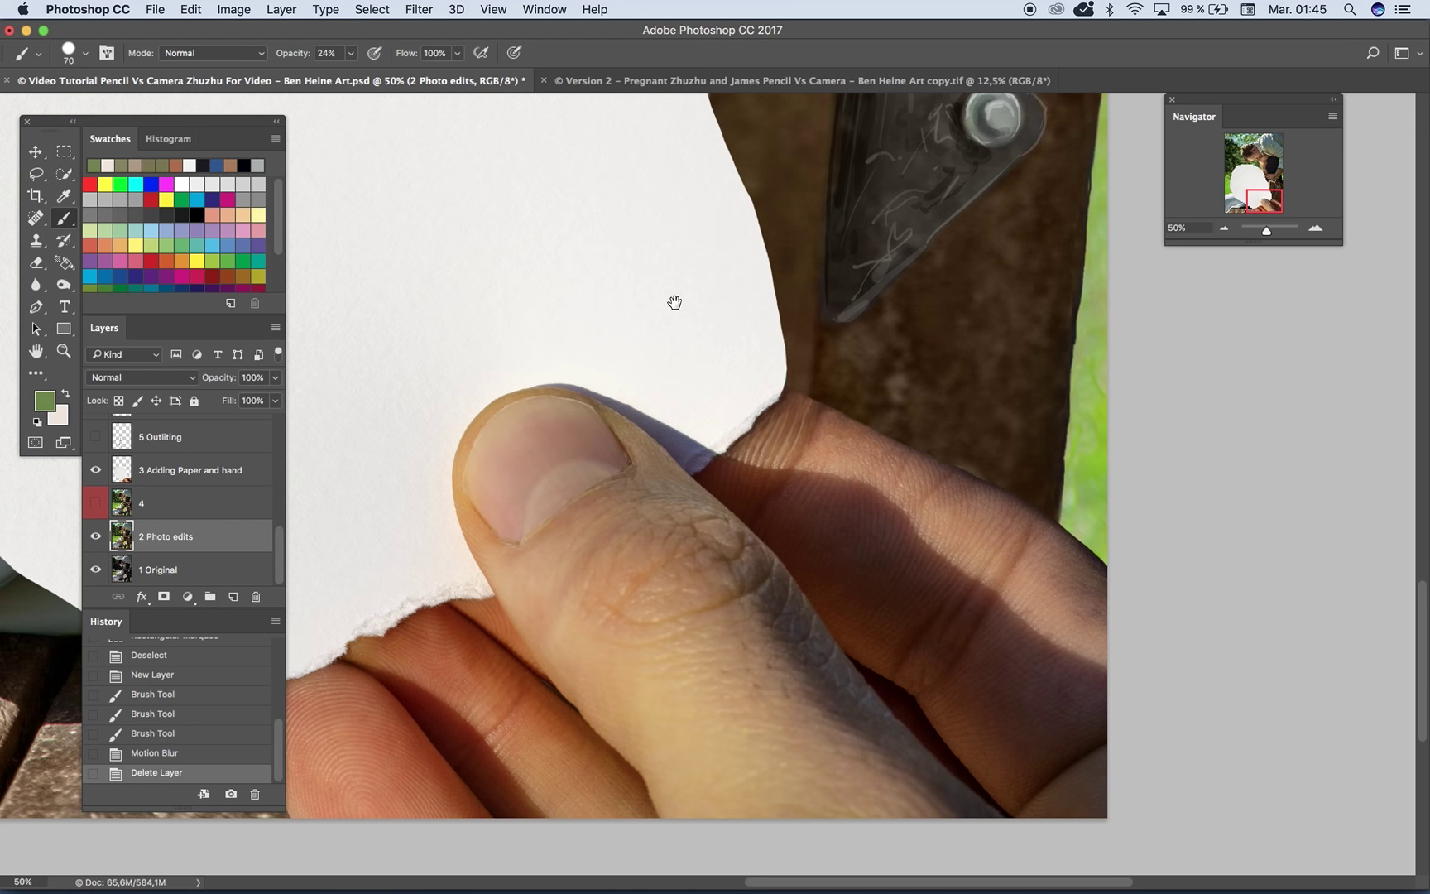
Step: Show layer 4 and examine the bench's wood grain and upper edges at 50% and 100%
scroll(658, 302, "up", 4)
scroll(657, 302, "right", 2)
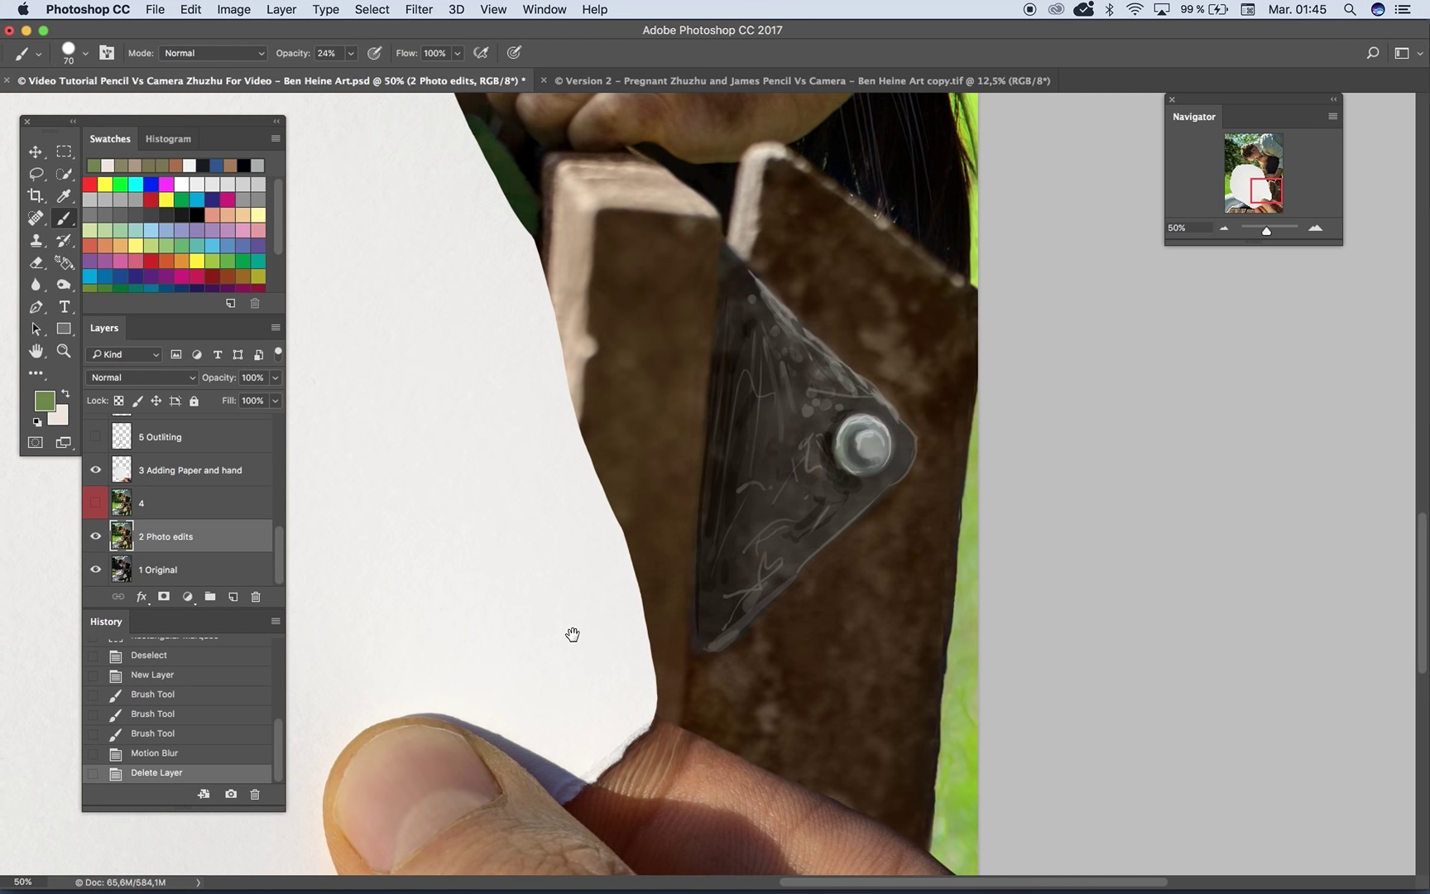
left_click(96, 505)
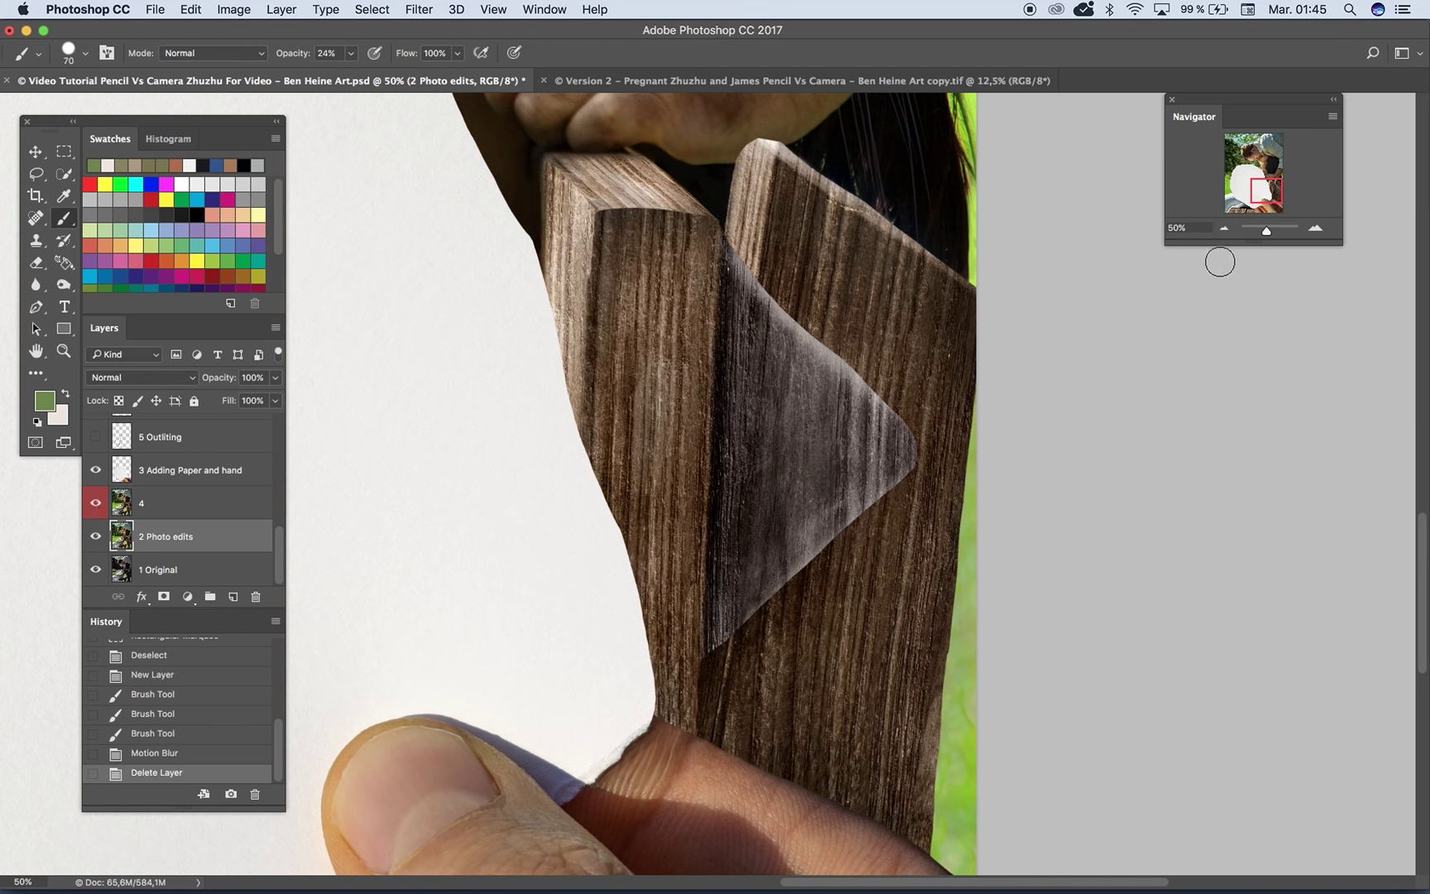
left_click(1316, 229)
left_click(1316, 229)
left_click_drag(792, 111, 800, 441)
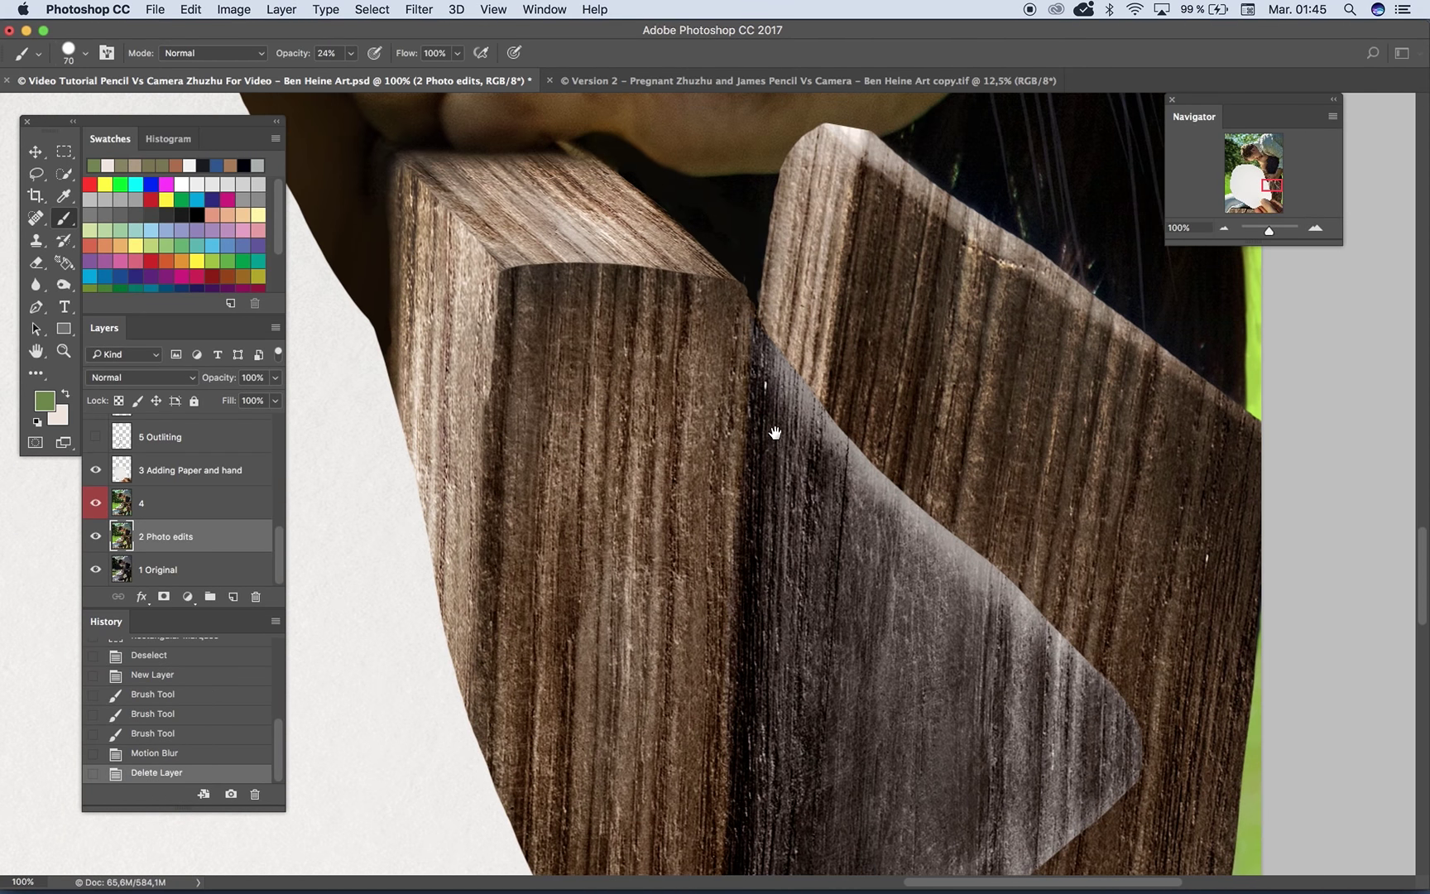
left_click_drag(565, 433, 607, 274)
left_click_drag(544, 319, 608, 437)
scroll(608, 437, "up", 5)
scroll(613, 416, "left", 3)
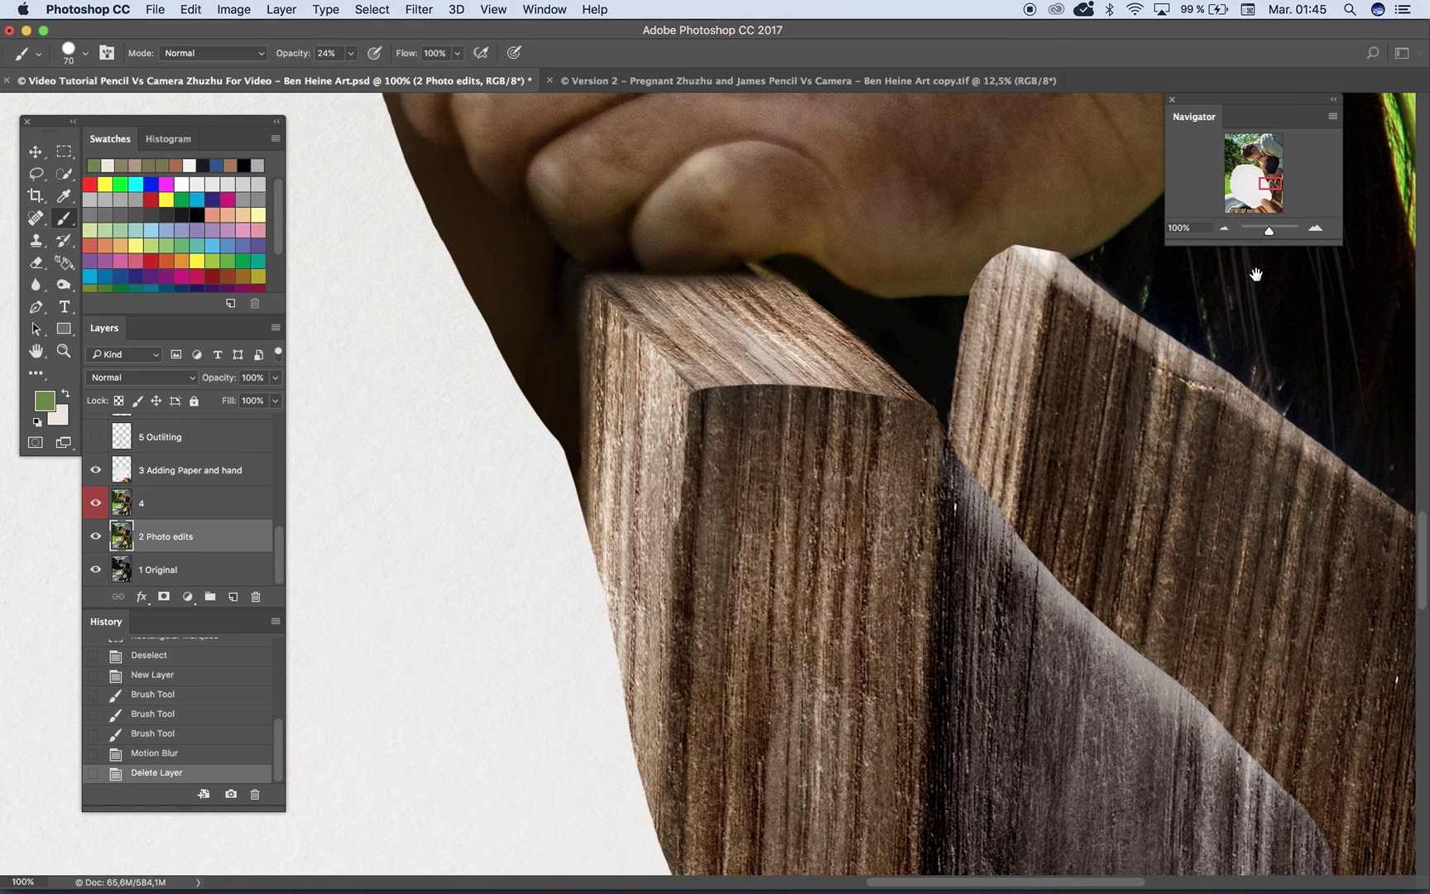
Step: View the bench at 50% and 100%, toggling layer 4 to compare the wood texture with the painted version
left_click(1223, 229)
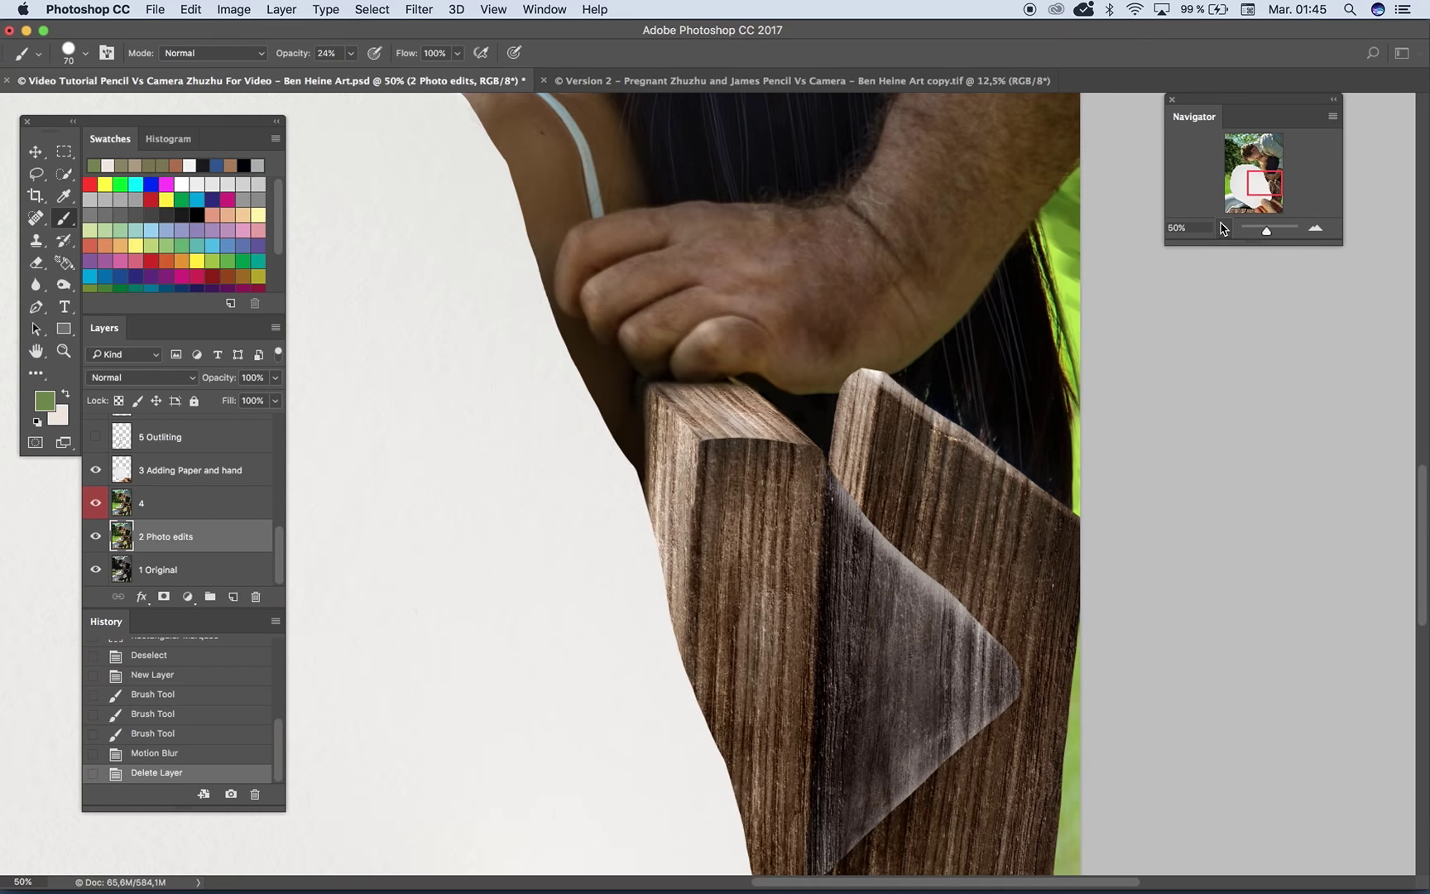
left_click(1314, 230)
left_click(1314, 229)
scroll(811, 257, "down", 3)
scroll(811, 257, "right", 3)
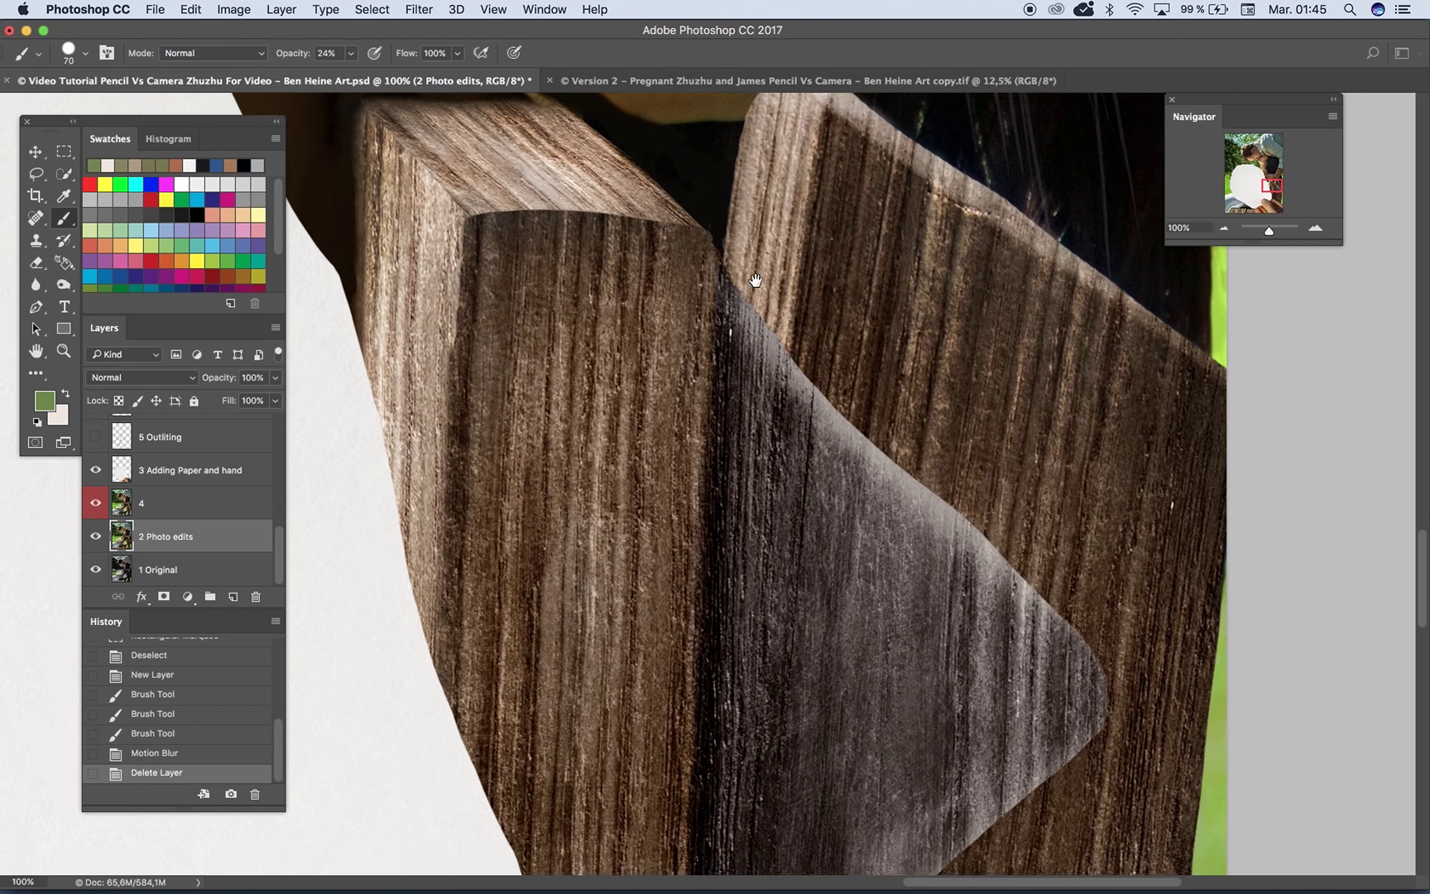
scroll(754, 280, "up", 4)
left_click(96, 502)
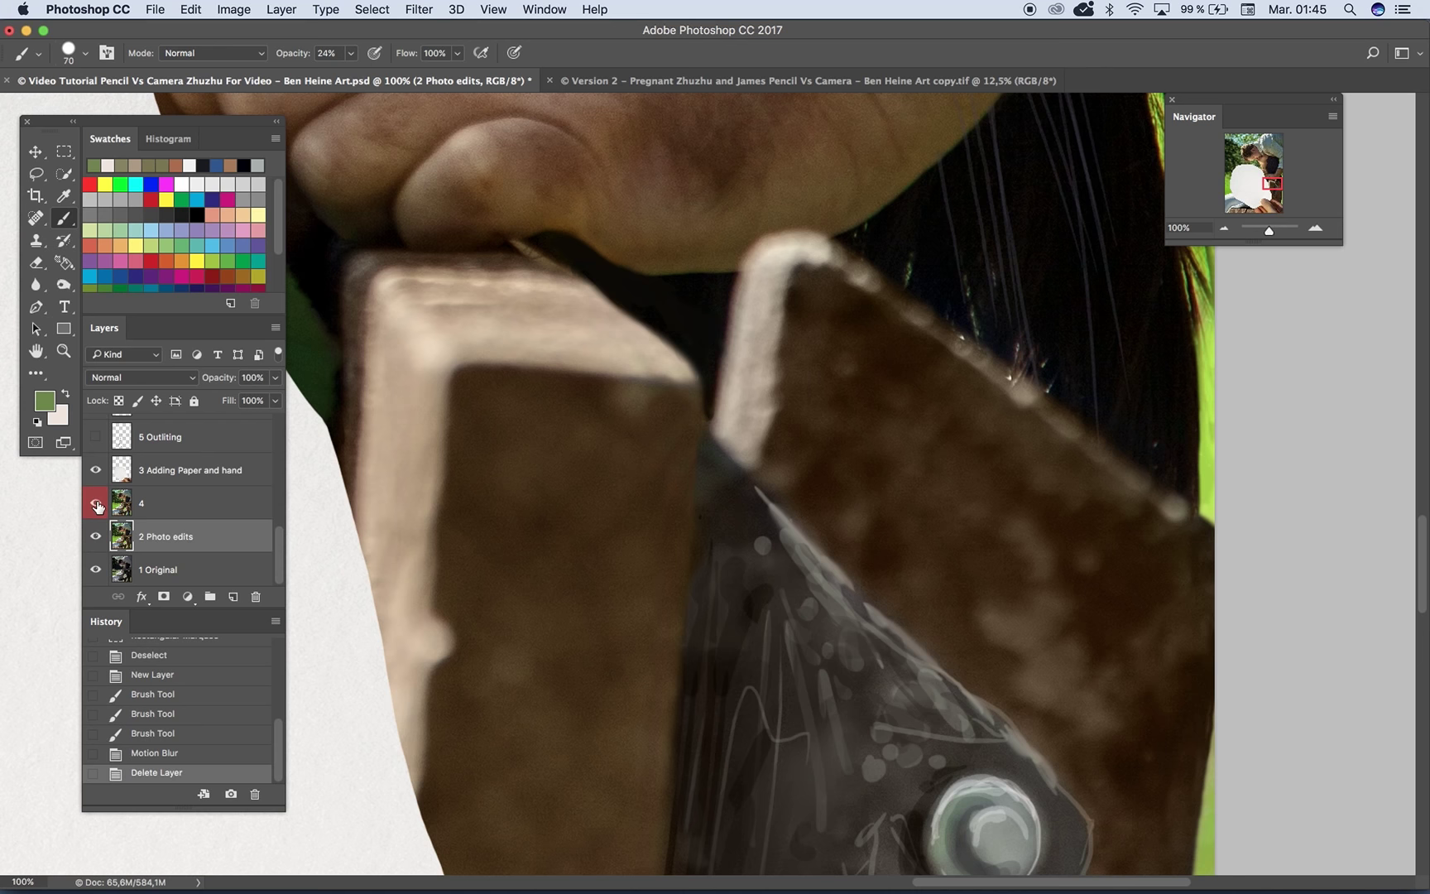
left_click(98, 504)
Step: Examine the painted bench boards and the metal bracket with its bolt at 100%
left_click_drag(494, 611, 424, 303)
left_click_drag(488, 562, 516, 302)
scroll(515, 302, "up", 5)
left_click_drag(549, 551, 597, 217)
left_click_drag(526, 422, 623, 430)
left_click_drag(718, 157, 580, 411)
scroll(733, 418, "up", 5)
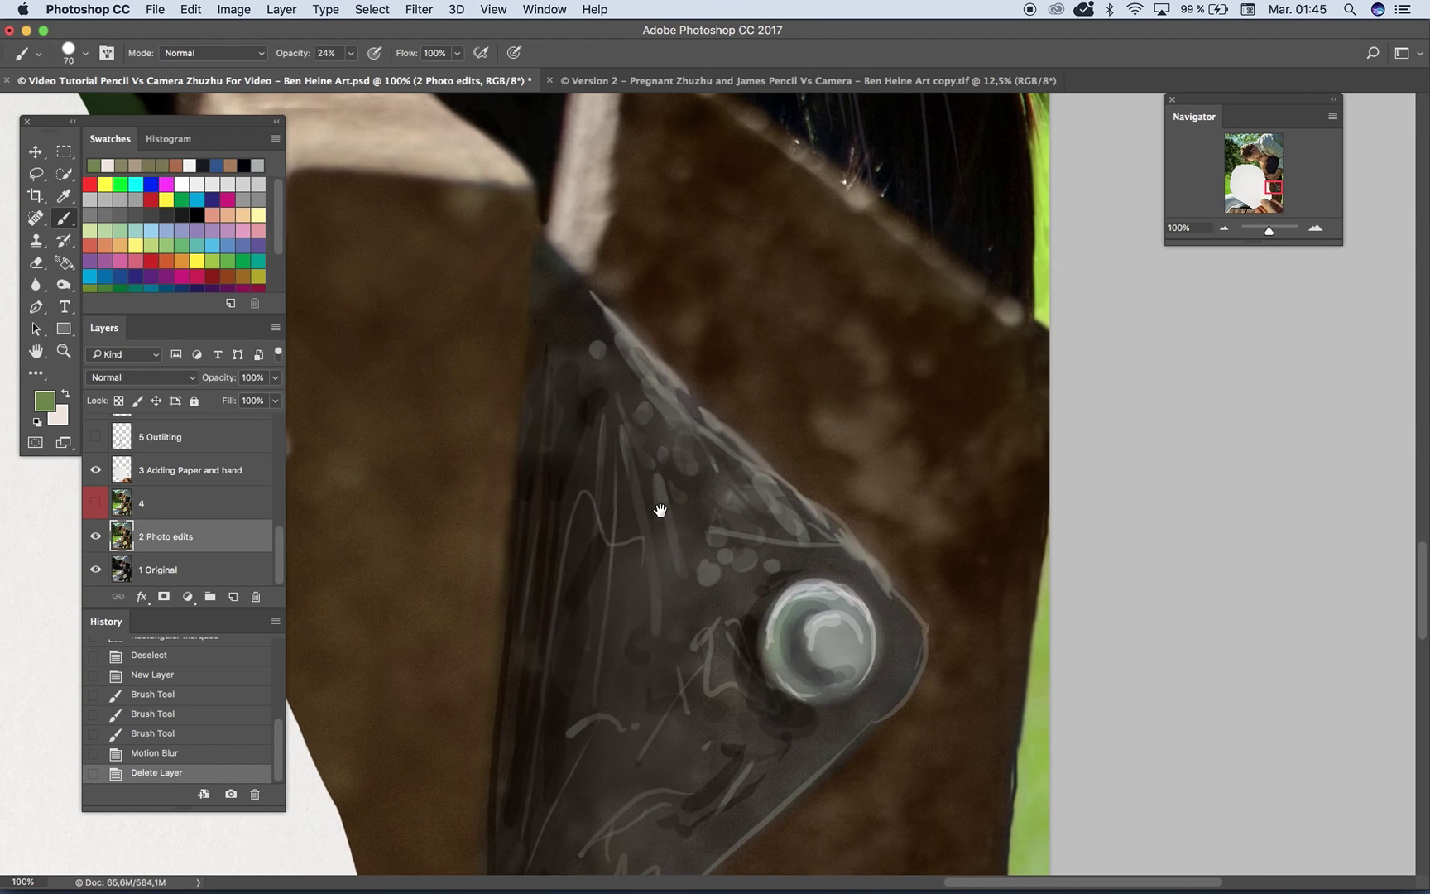
Step: Show the 5 Outliting layer briefly, and hide it again
left_click(95, 437)
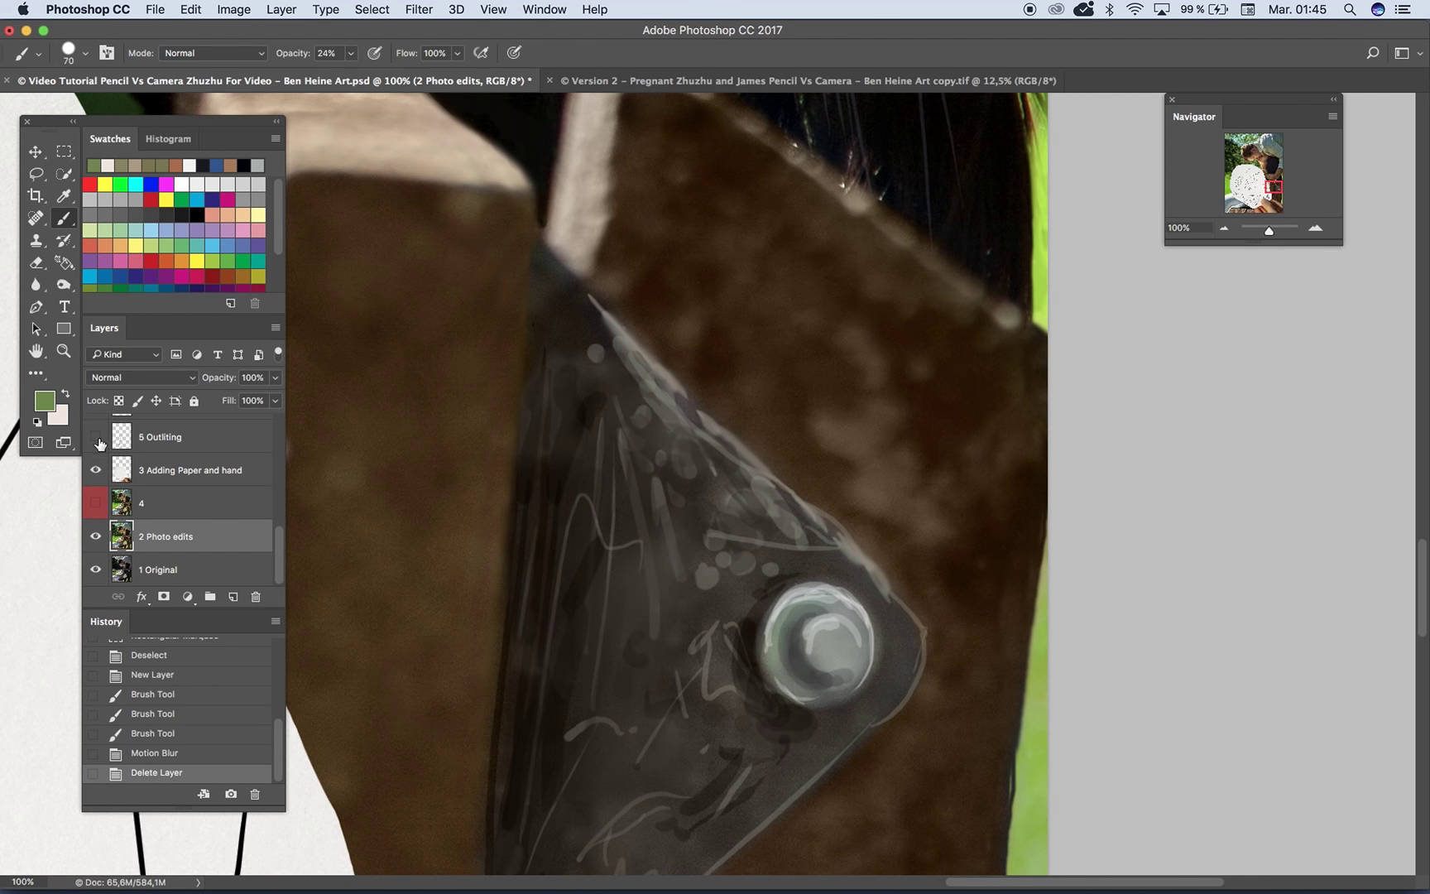
left_click(96, 437)
Step: Show layer 4 again and examine the top of the textured wooden bench at 100%
scroll(628, 409, "left", 5)
left_click(96, 506)
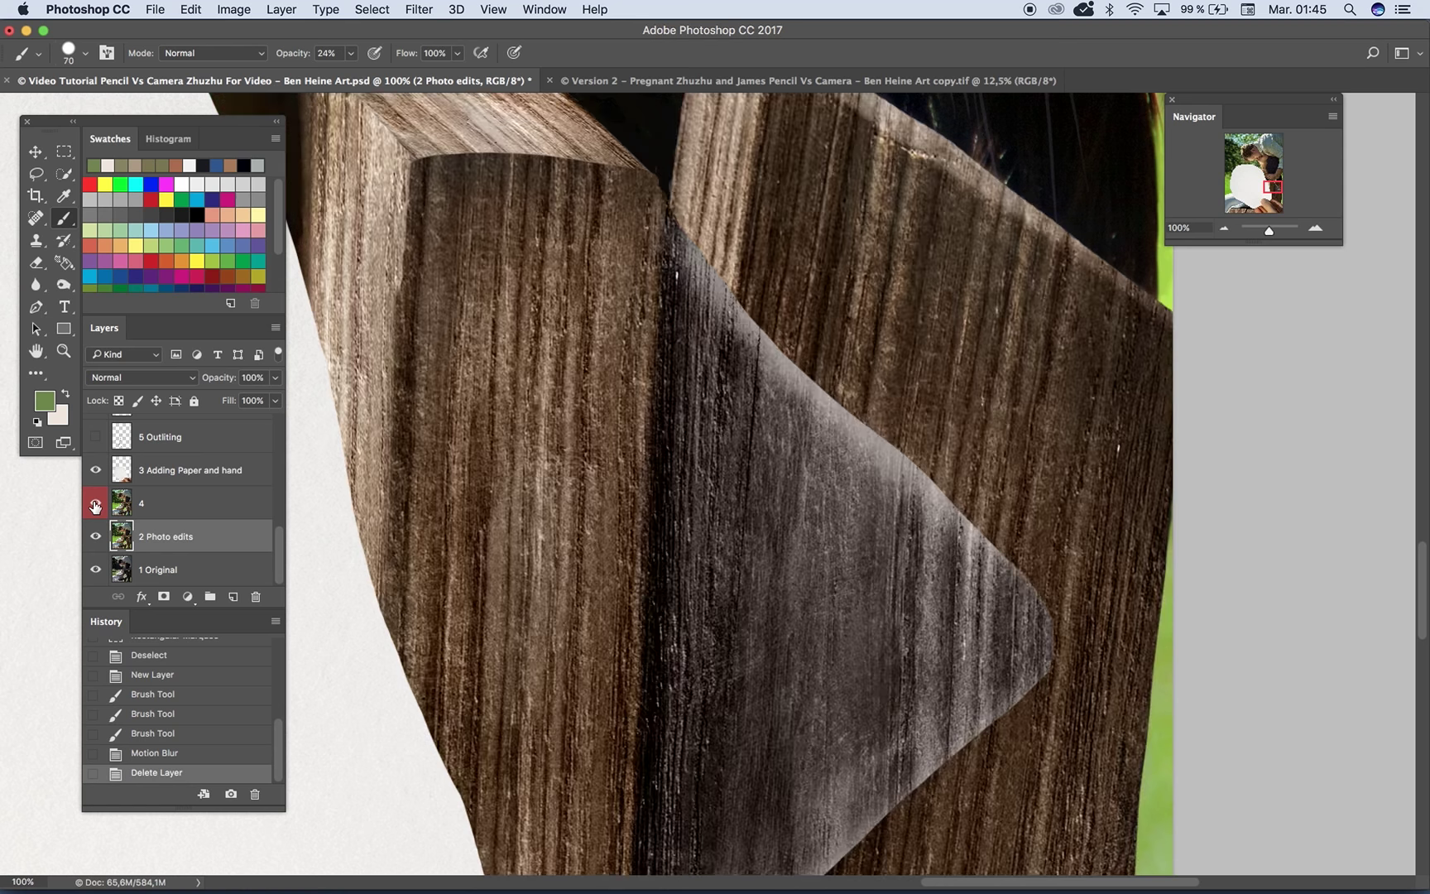
scroll(680, 462, "up", 3)
scroll(683, 508, "left", 2)
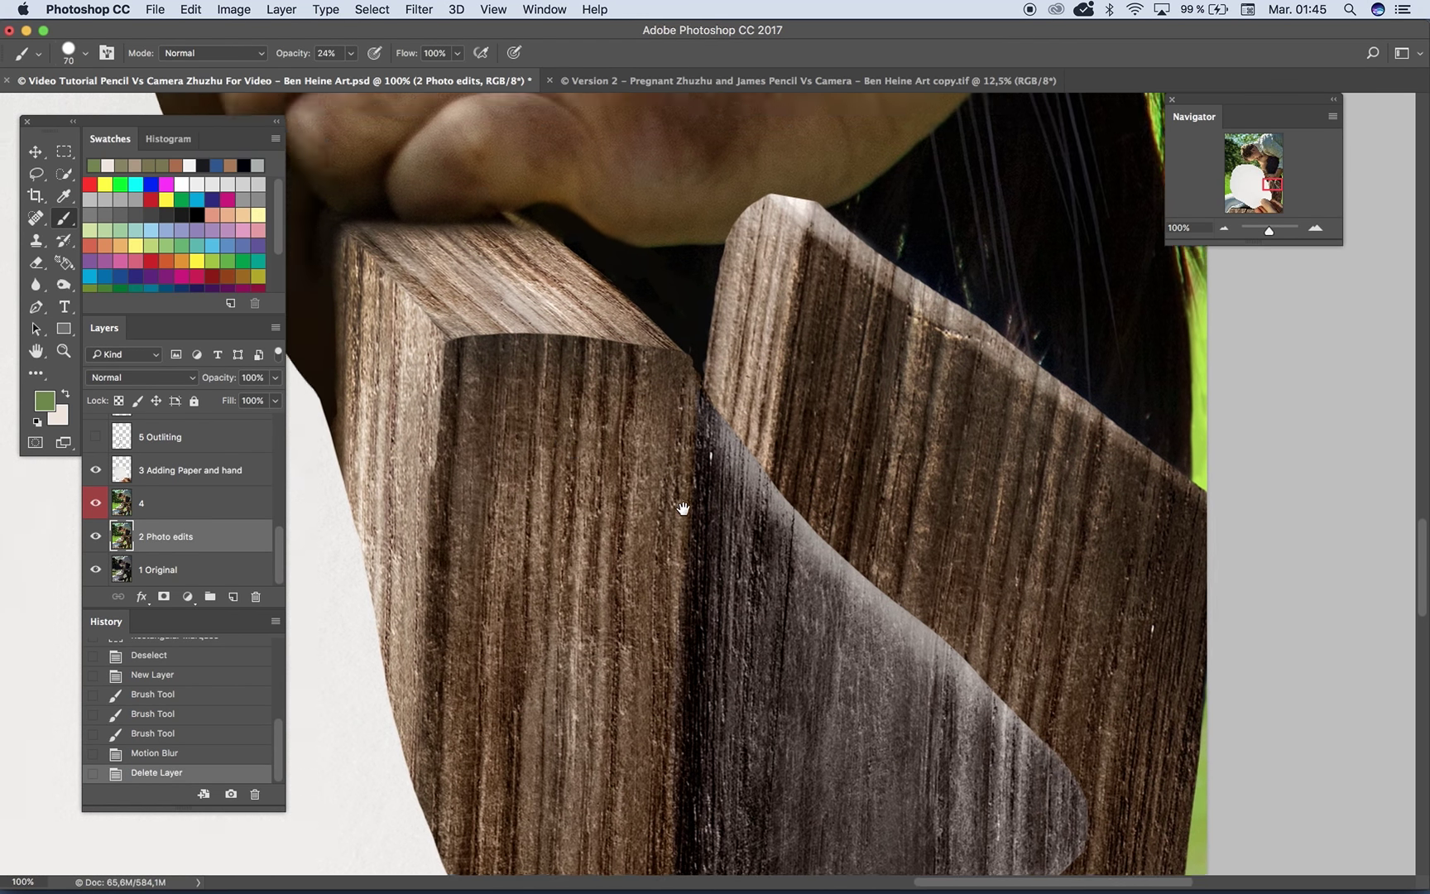
Step: Examine the man's hand above the wooden bench, the fingers holding the paper, and the paper's lower torn edge at 100%
scroll(682, 508, "up", 2)
scroll(682, 508, "left", 4)
scroll(562, 384, "up", 7)
scroll(638, 462, "left", 3)
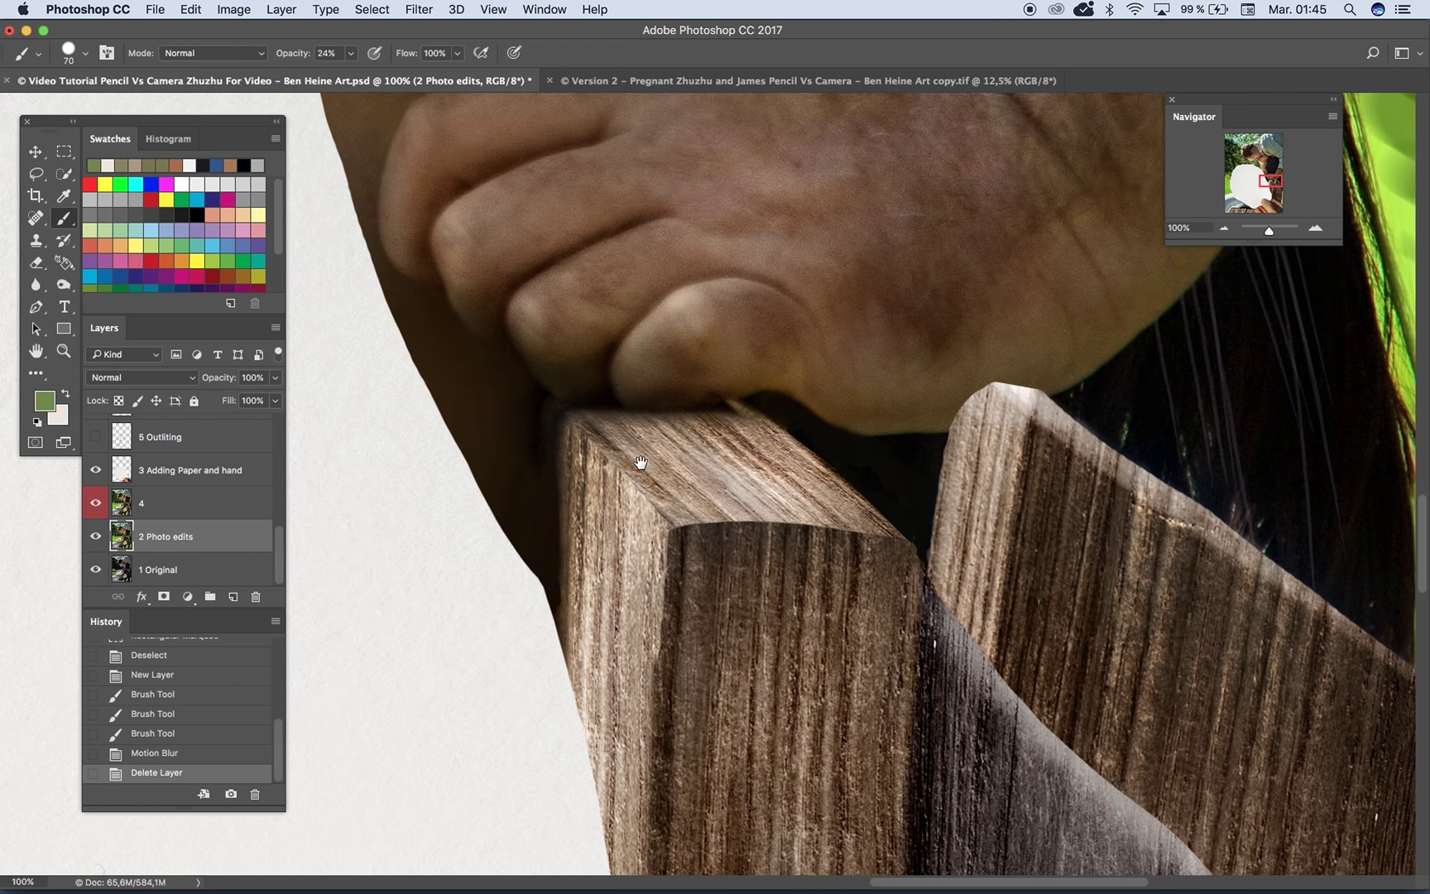
mouse_move(668, 347)
left_mouse_down()
mouse_move(734, 539)
mouse_move(679, 380)
mouse_move(798, 577)
left_mouse_up()
scroll(798, 577, "up", 6)
scroll(798, 577, "left", 3)
scroll(792, 495, "down", 20)
scroll(792, 494, "right", 4)
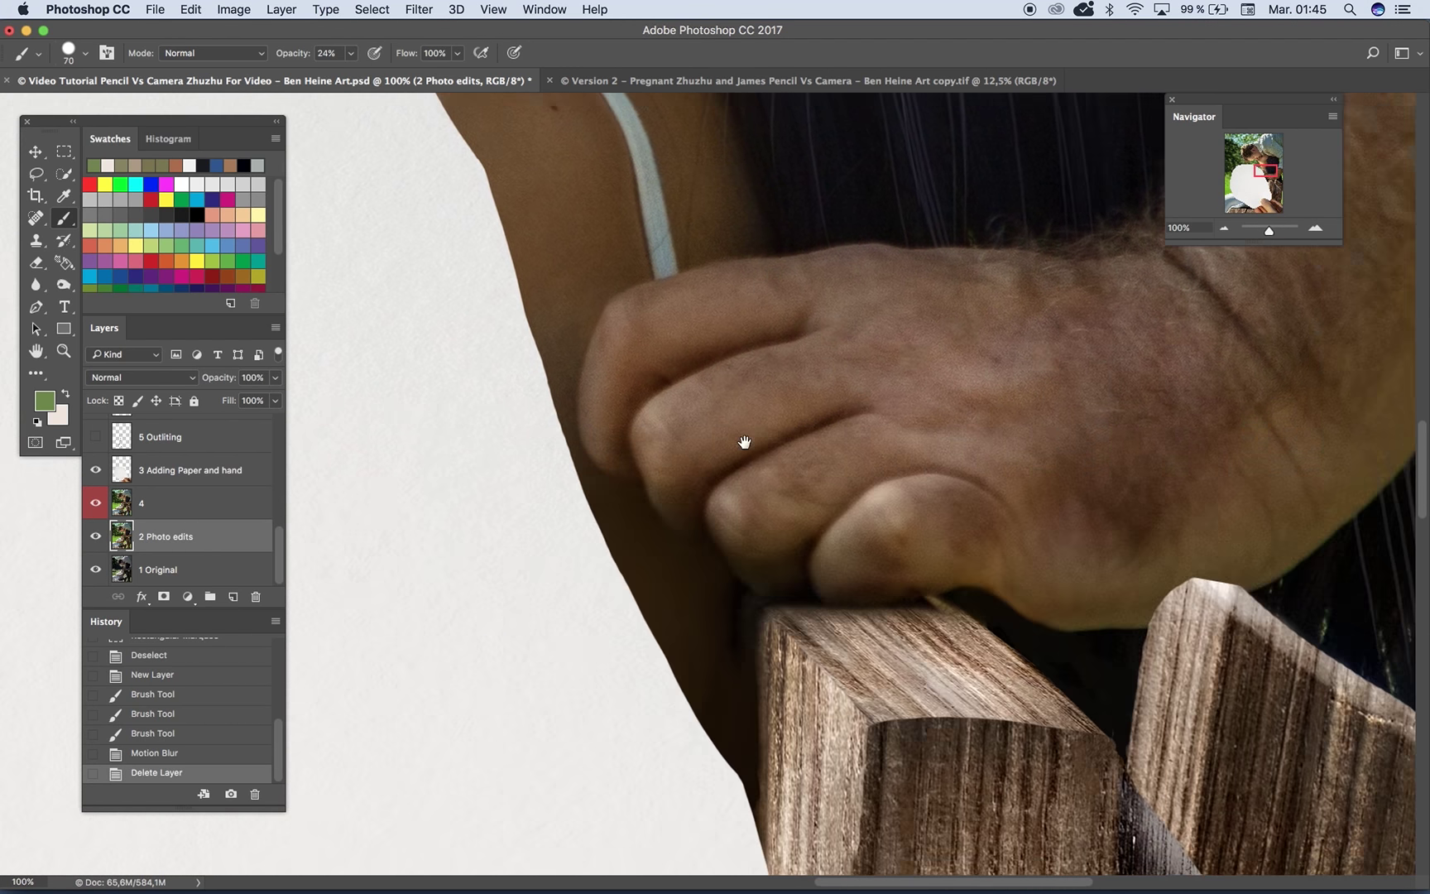
scroll(887, 282, "down", 15)
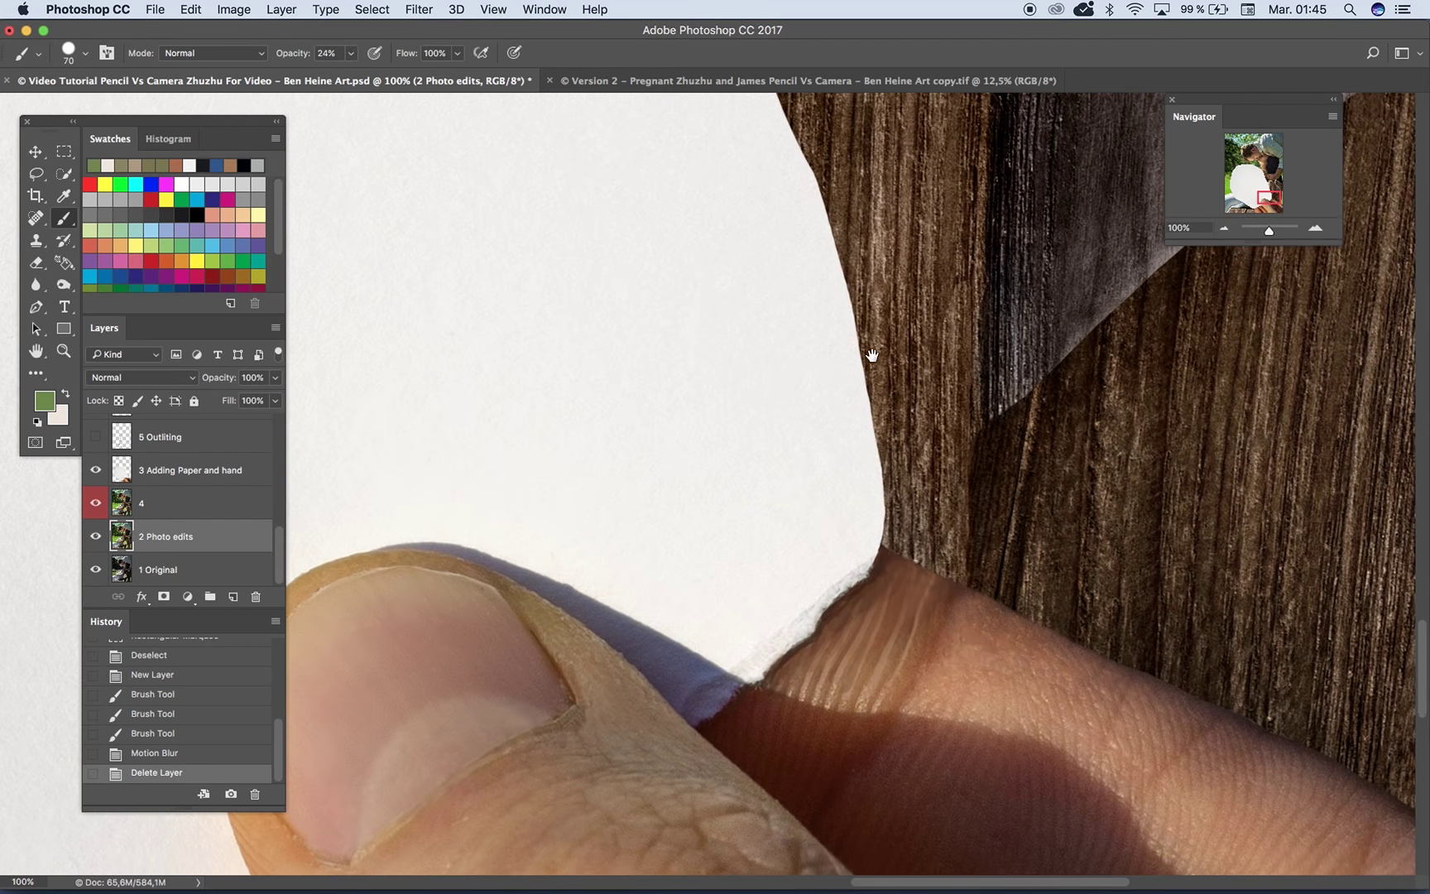
scroll(928, 212, "down", 5)
scroll(1191, 472, "left", 10)
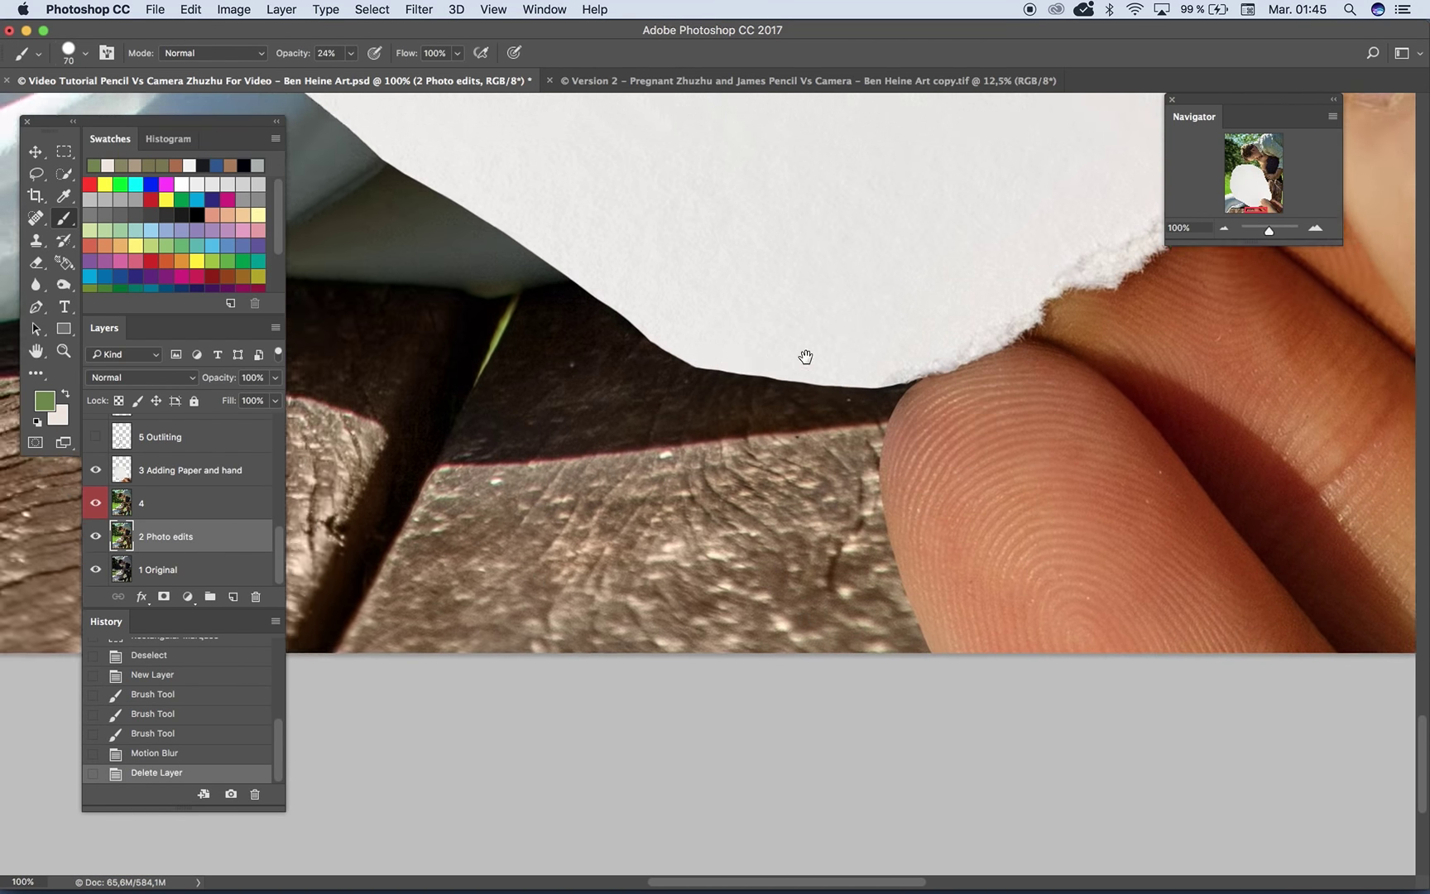
Step: Compare the lower bench boards with layer 4 hidden and shown, and view the whole artwork at 16.67%
left_click(95, 504)
left_click(96, 503)
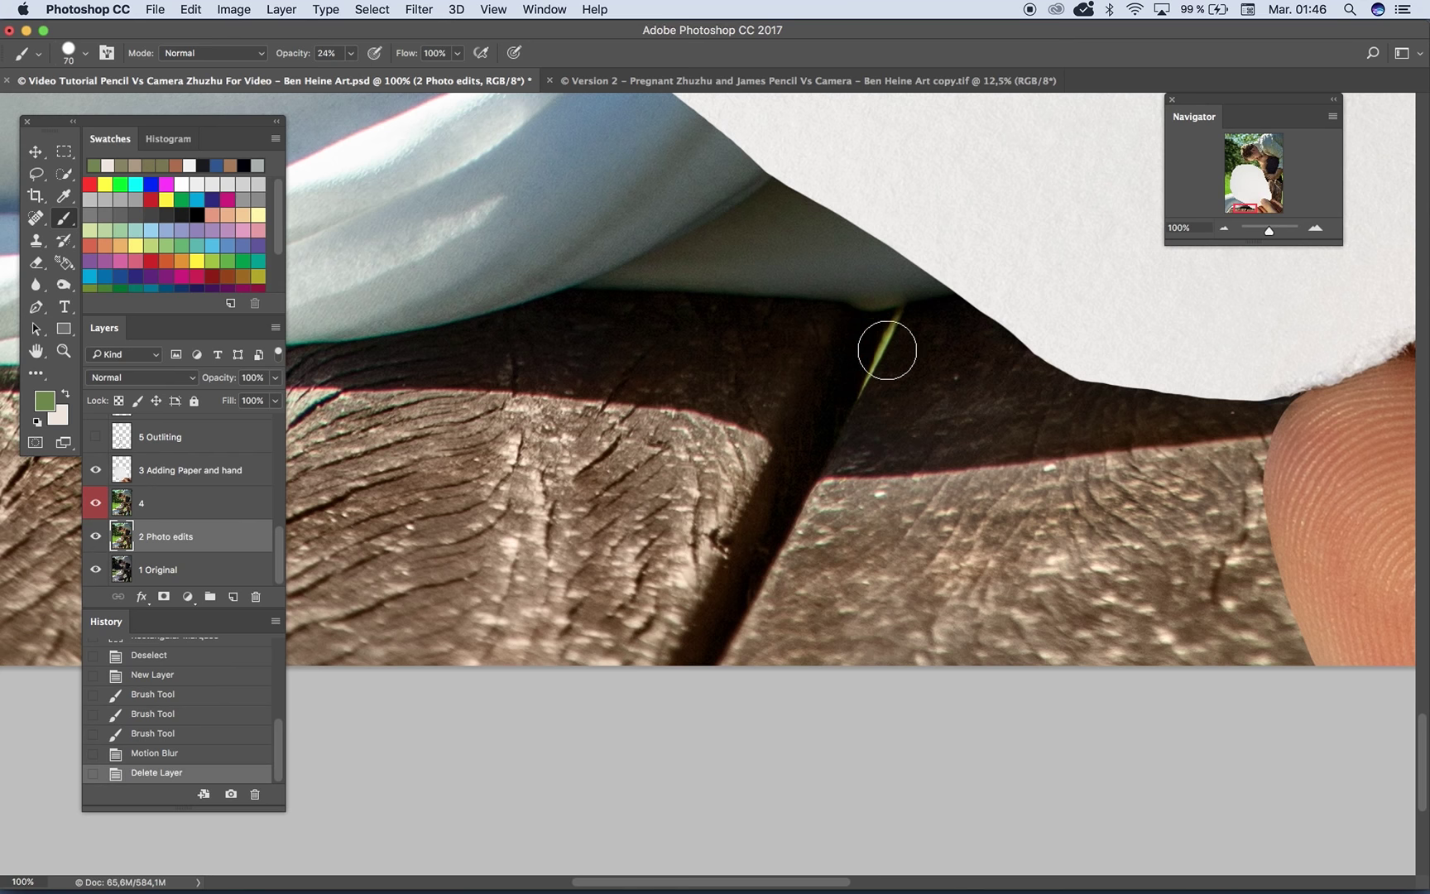
left_click(1223, 230)
left_click(1222, 229)
left_click(1223, 229)
left_click(1222, 229)
left_click(1223, 229)
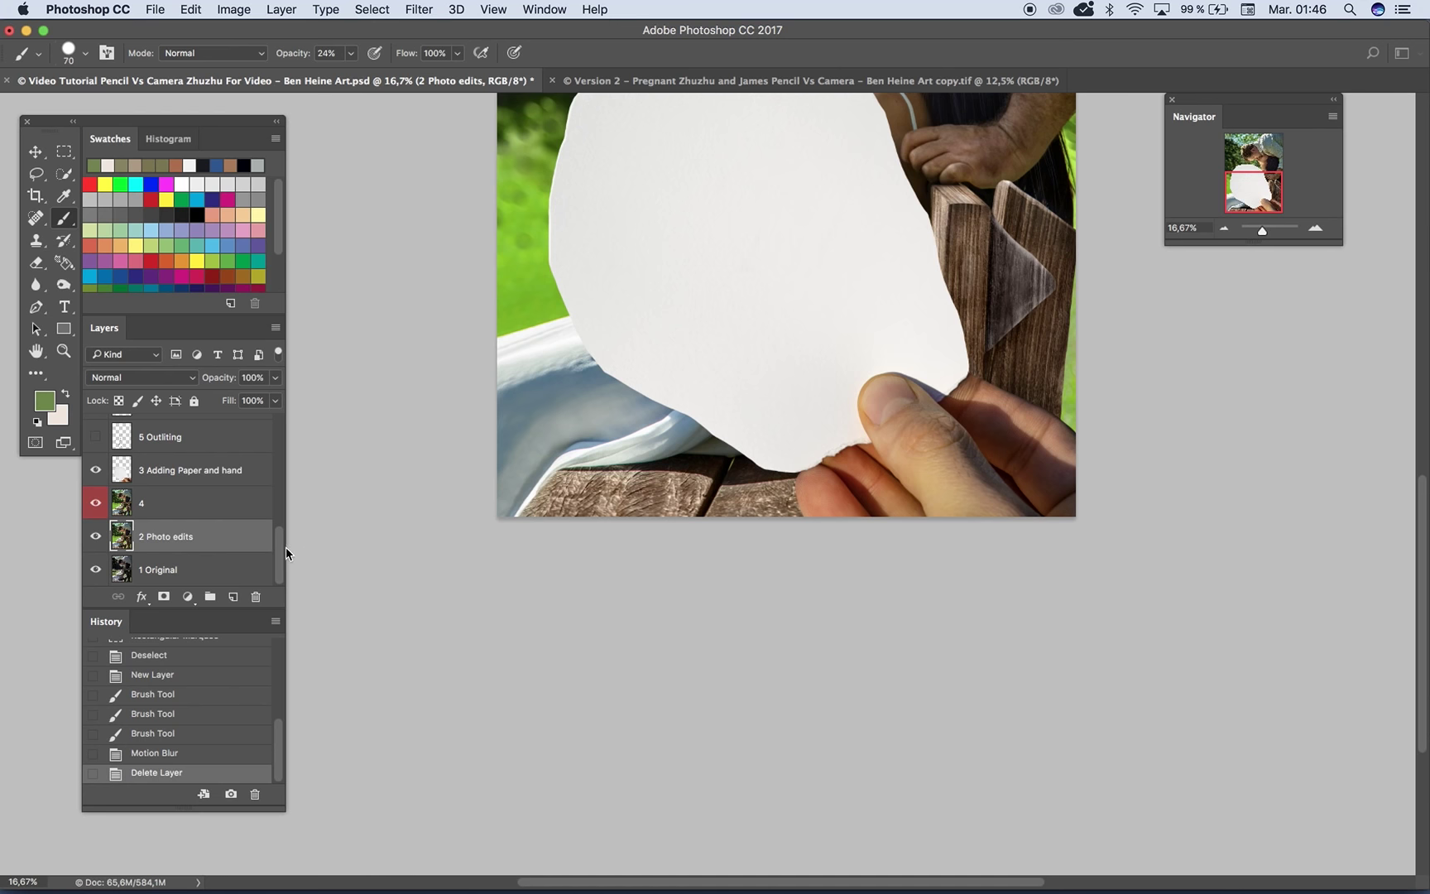
left_click_drag(281, 552, 281, 529)
scroll(864, 428, "up", 5)
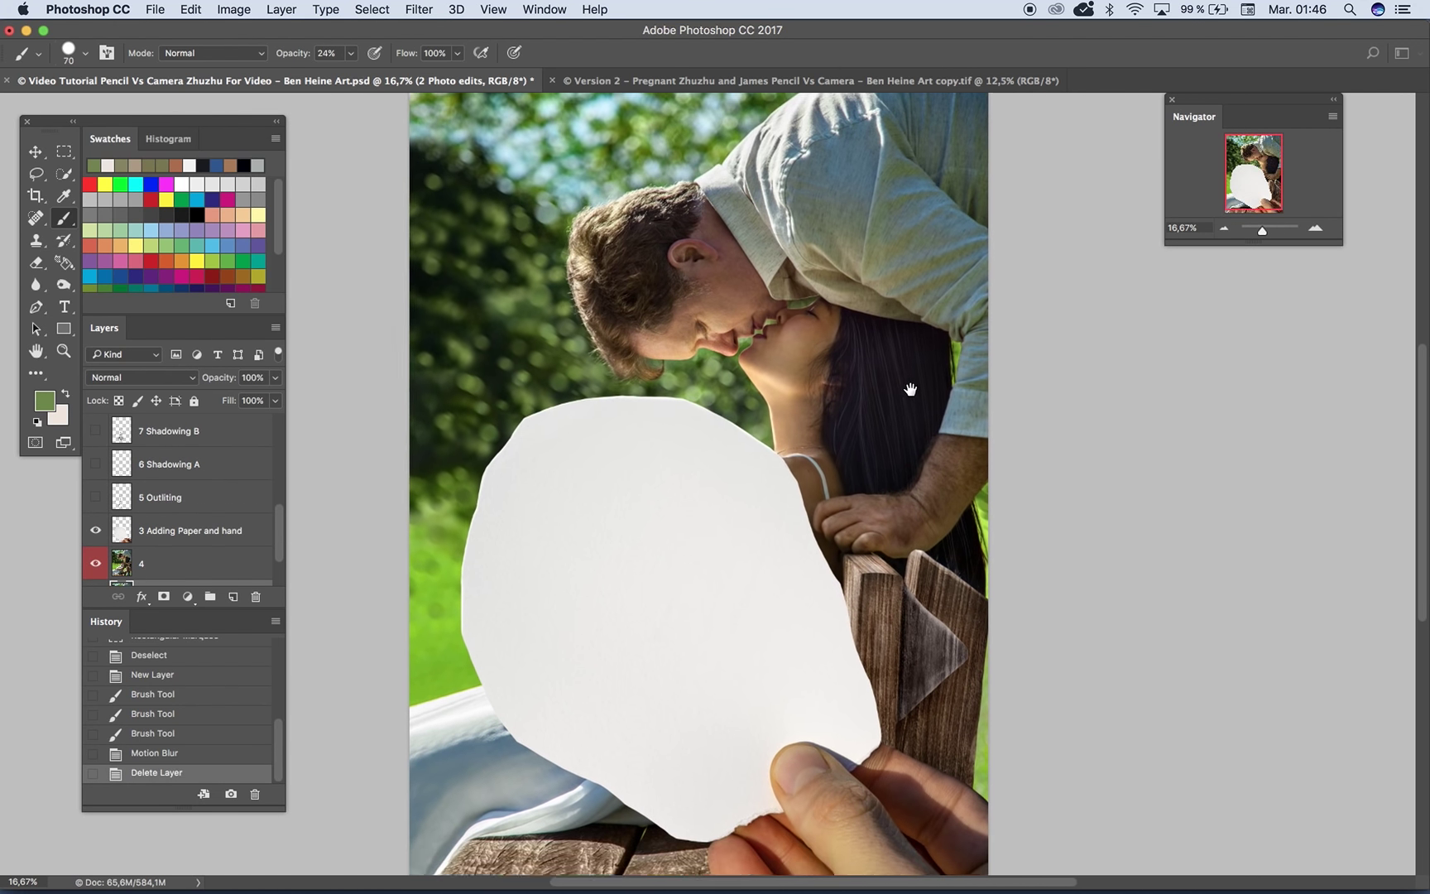
left_click_drag(813, 397, 833, 387)
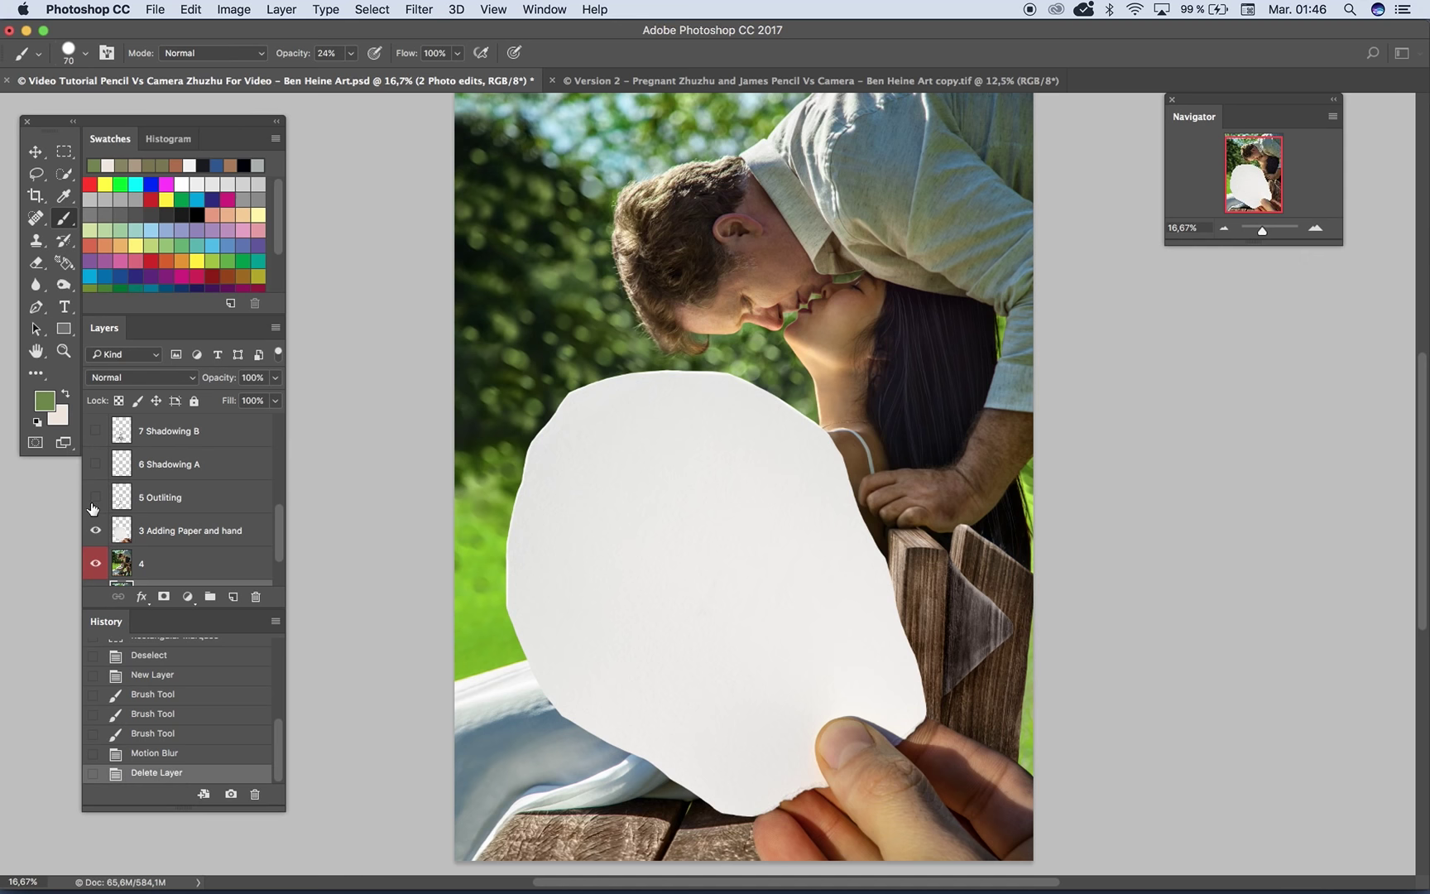
Step: Show the 5 Outliting layer and view the mother and baby line drawing at 33.33%
left_click_drag(280, 518, 280, 542)
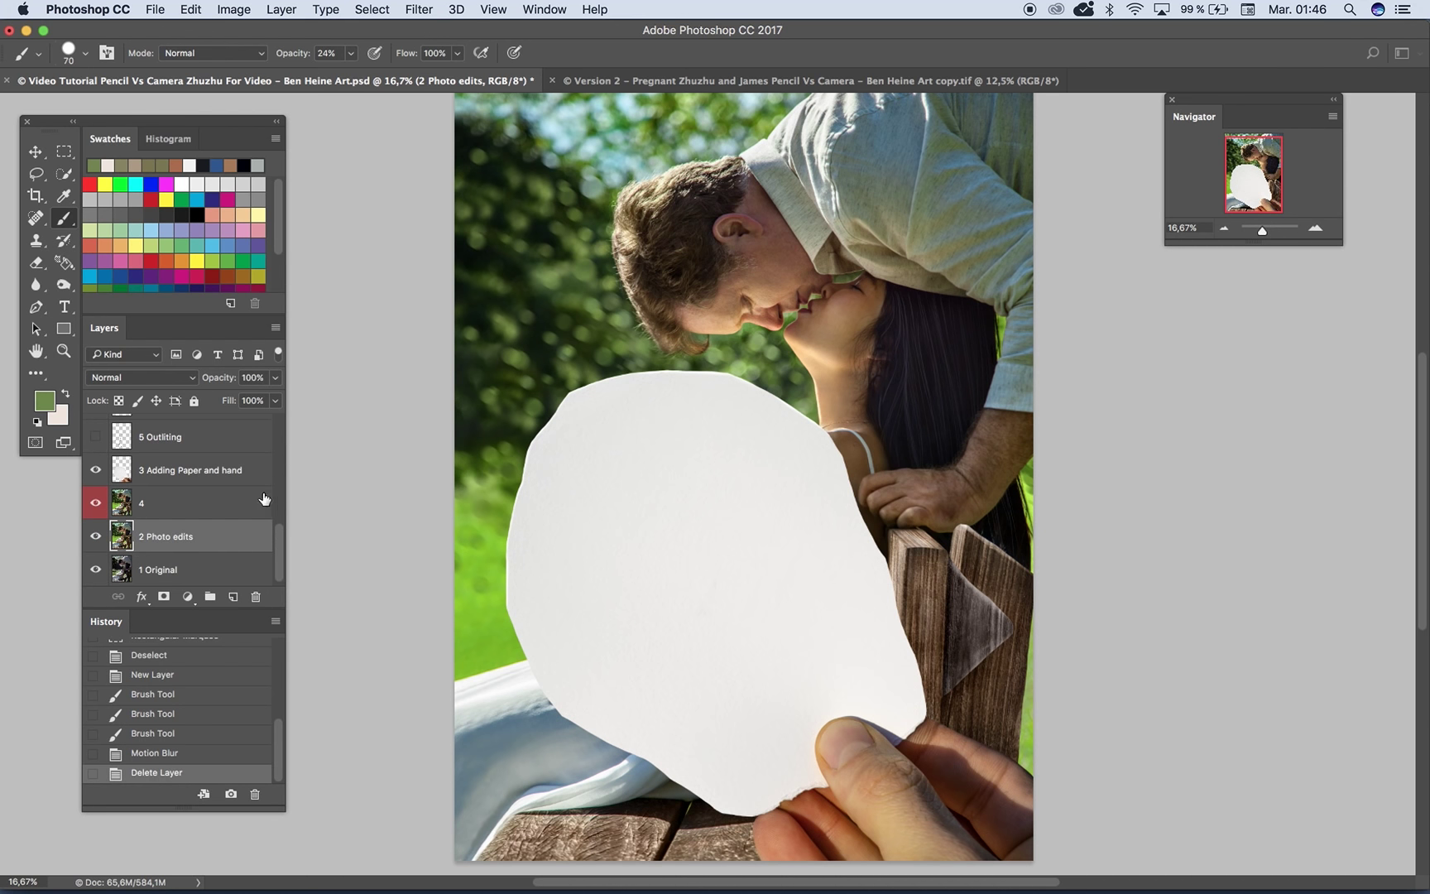
scroll(280, 533, "up", 1)
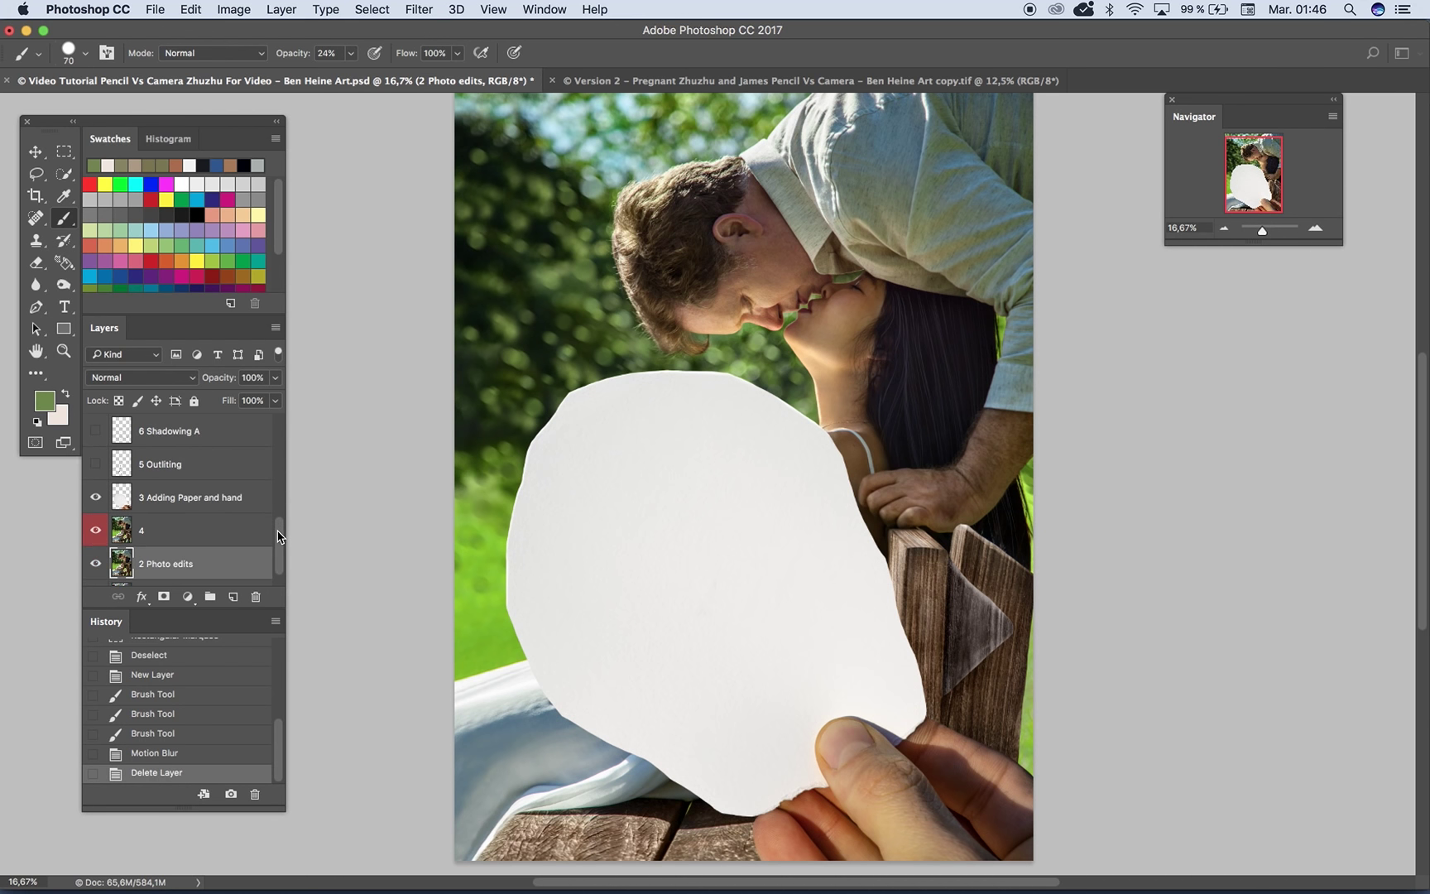
left_click(96, 465)
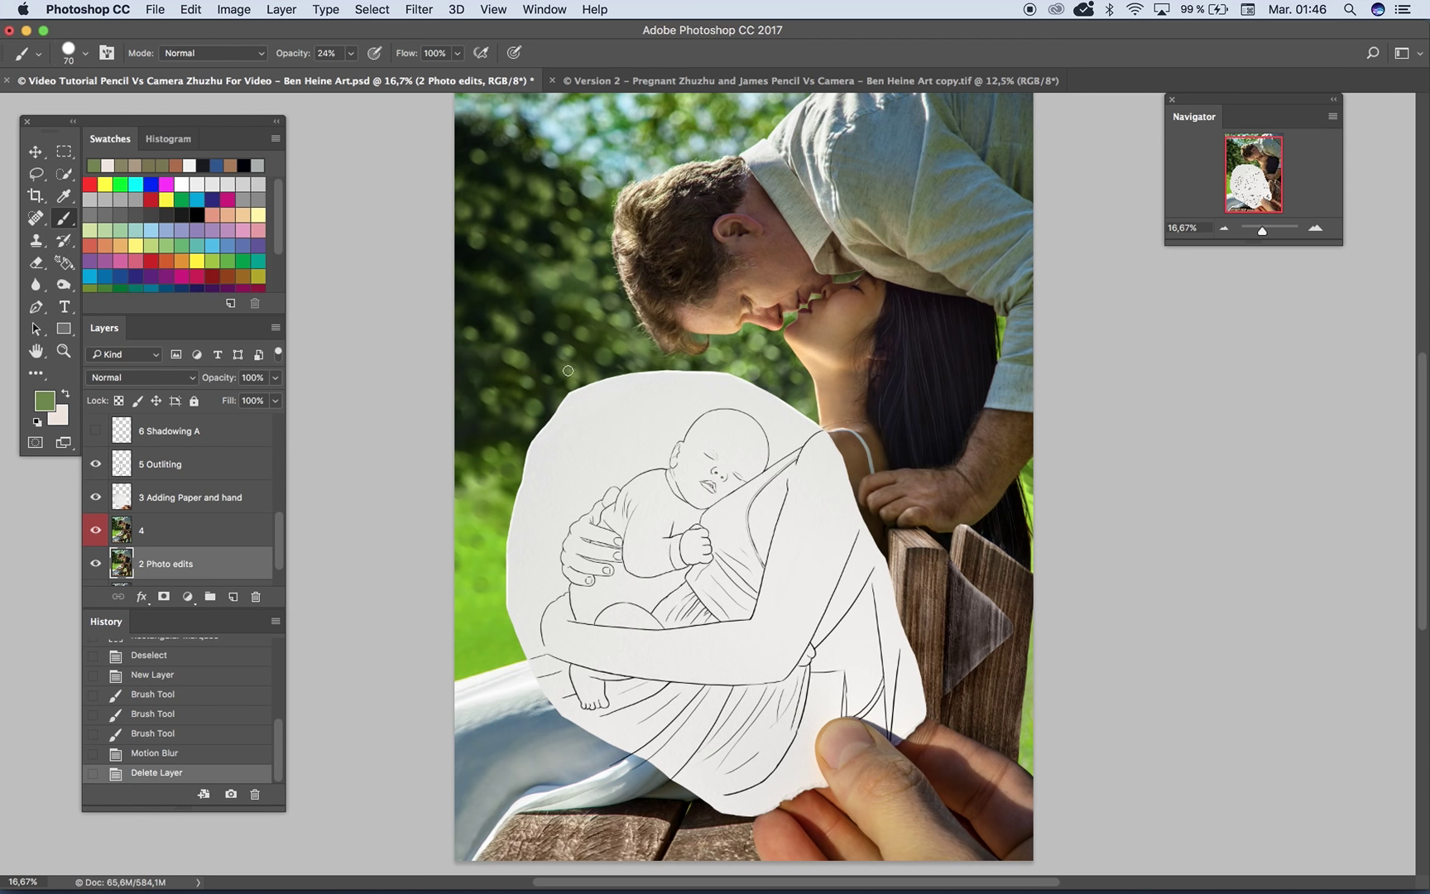
left_click(1318, 229)
left_click(1318, 229)
left_click_drag(790, 521, 824, 333)
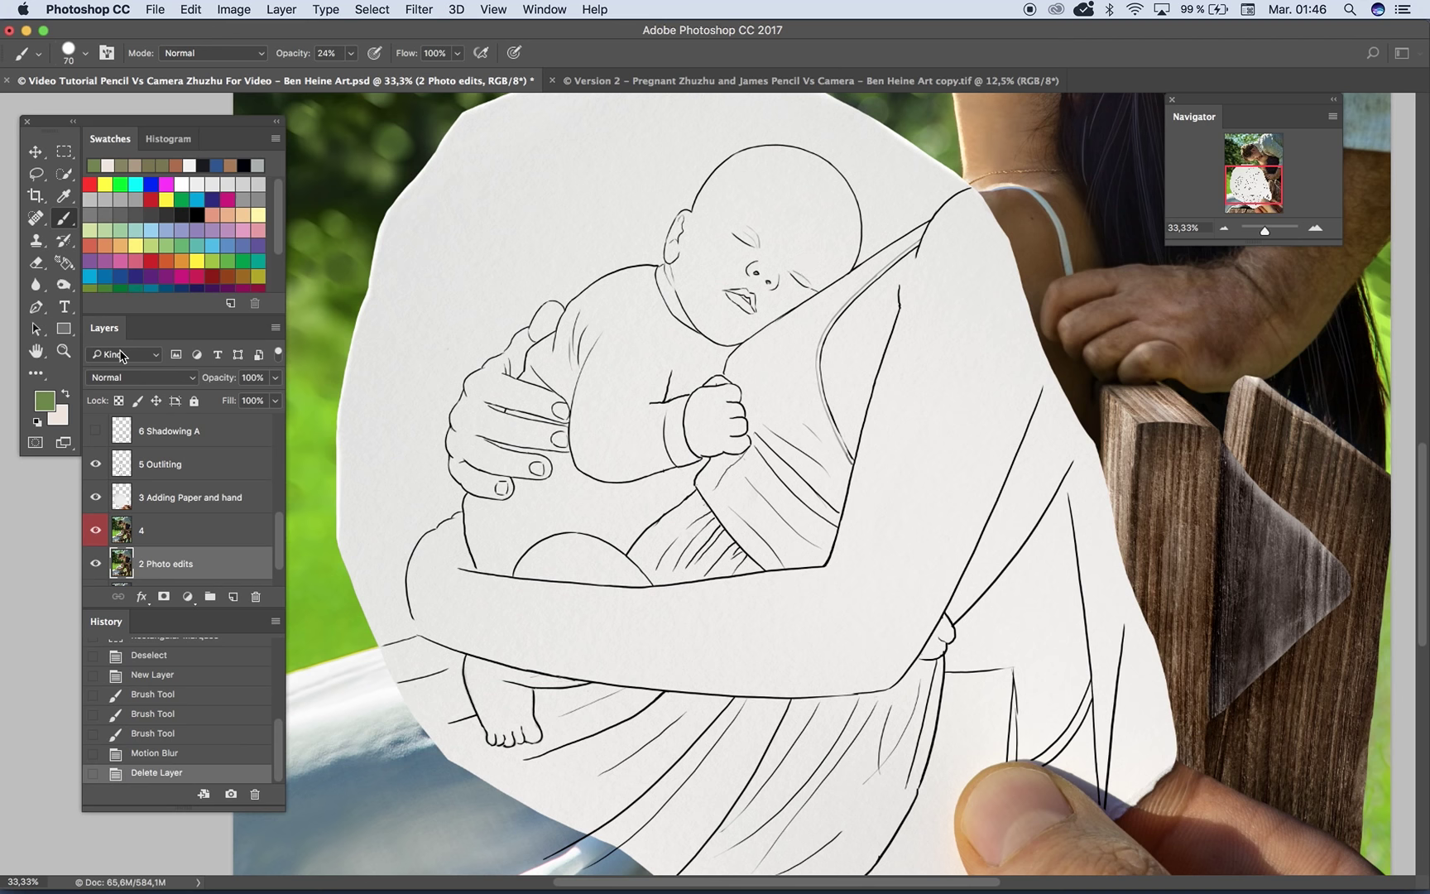
Step: Set up the brush with the default black and white colors, a 15 px size and 100% opacity
left_click(37, 424)
right_click(730, 271)
left_click_drag(858, 311, 832, 311)
key("Return")
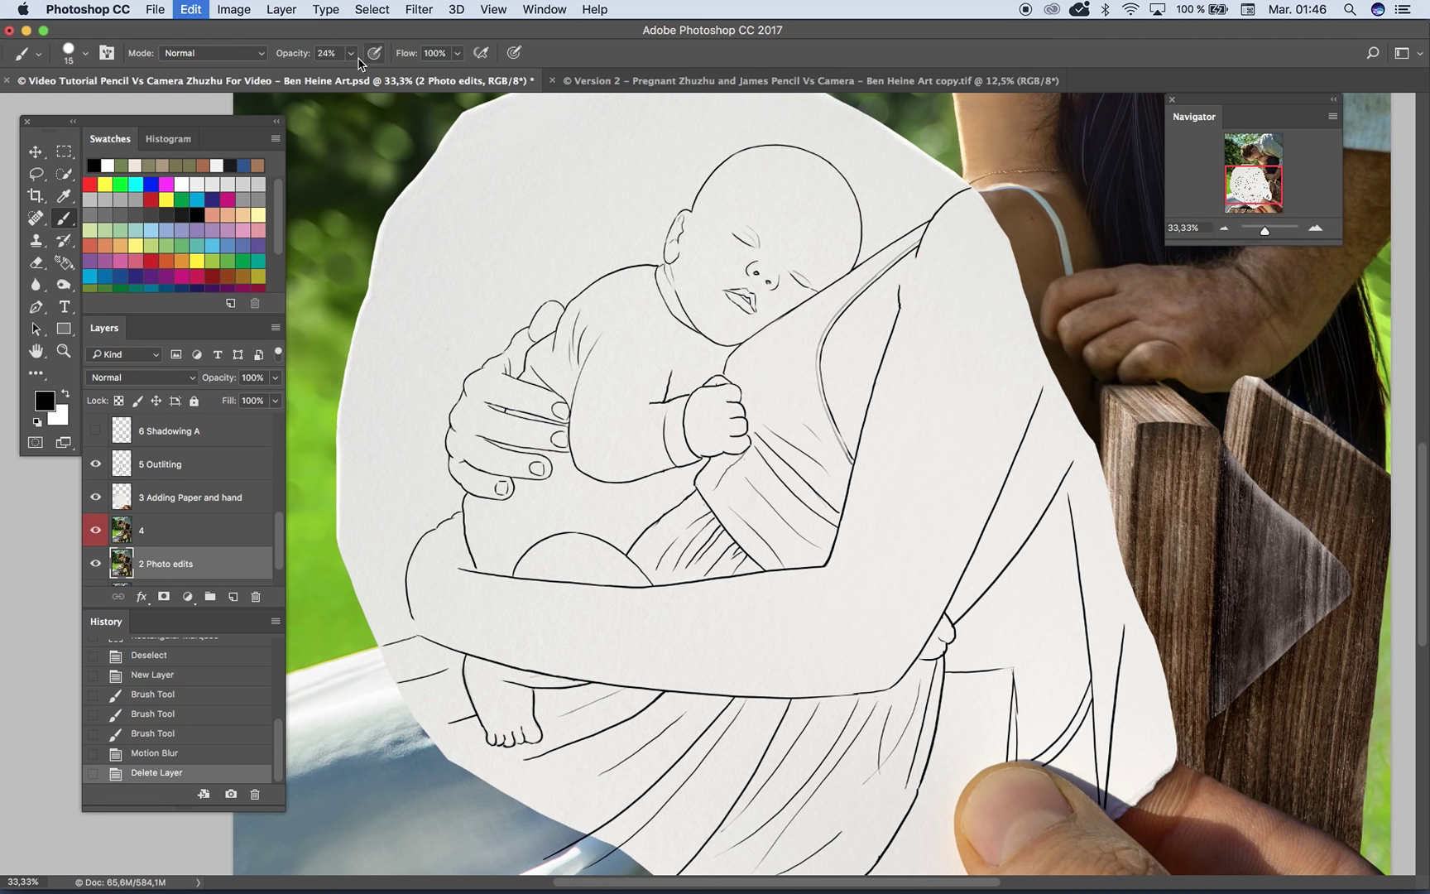
left_click(353, 55)
left_click_drag(359, 74, 419, 75)
Step: Reduce the brush size to 11 px, try a stroke on the baby's head, and undo it
left_click(1302, 228)
left_click_drag(1258, 231, 1257, 233)
left_click(1314, 230)
left_click(1314, 229)
left_click(1314, 229)
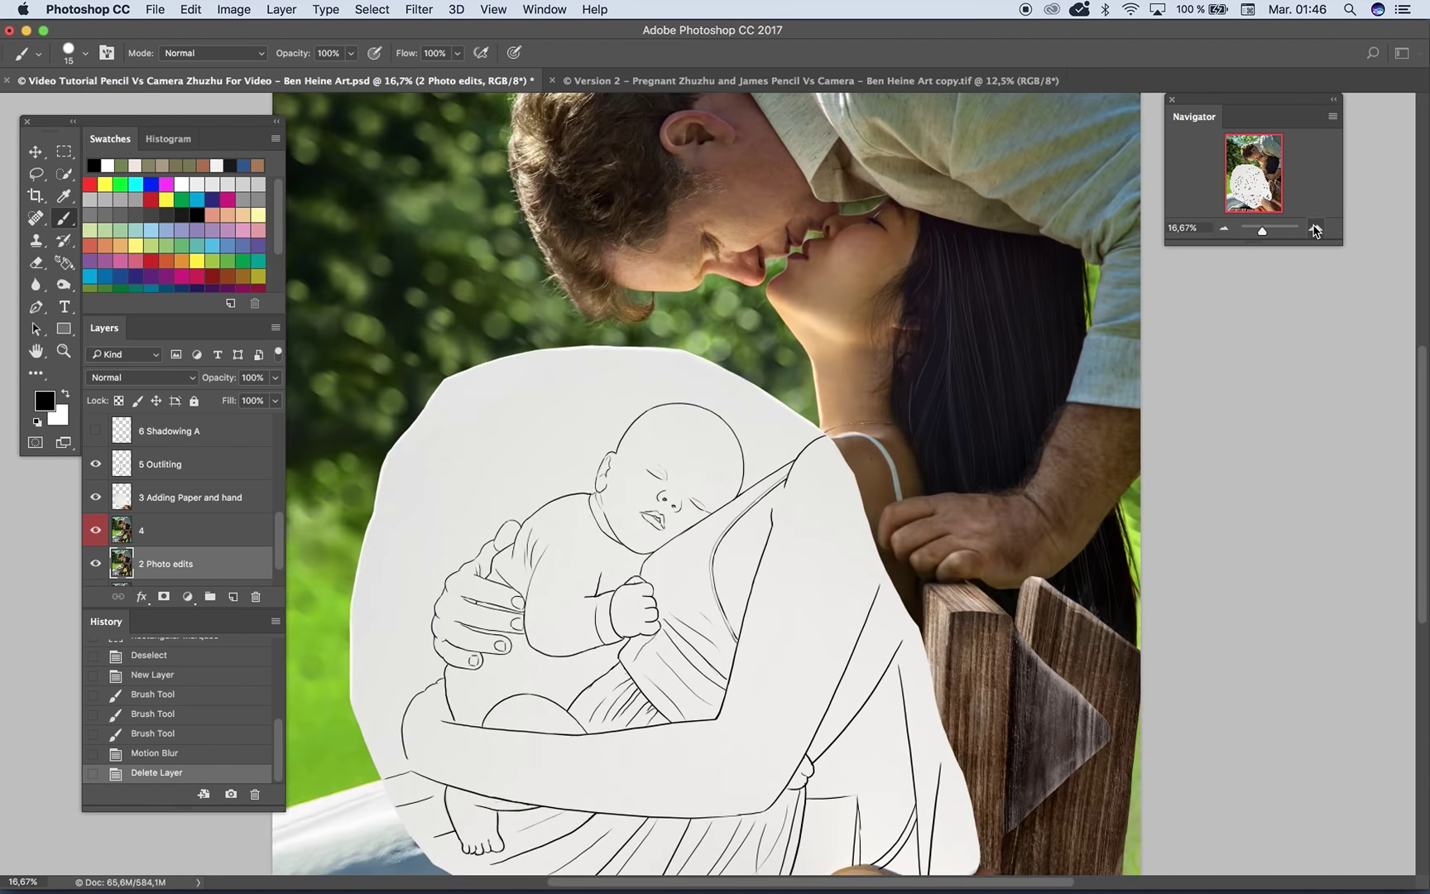
left_click(1315, 229)
left_click(1315, 228)
left_click(1315, 228)
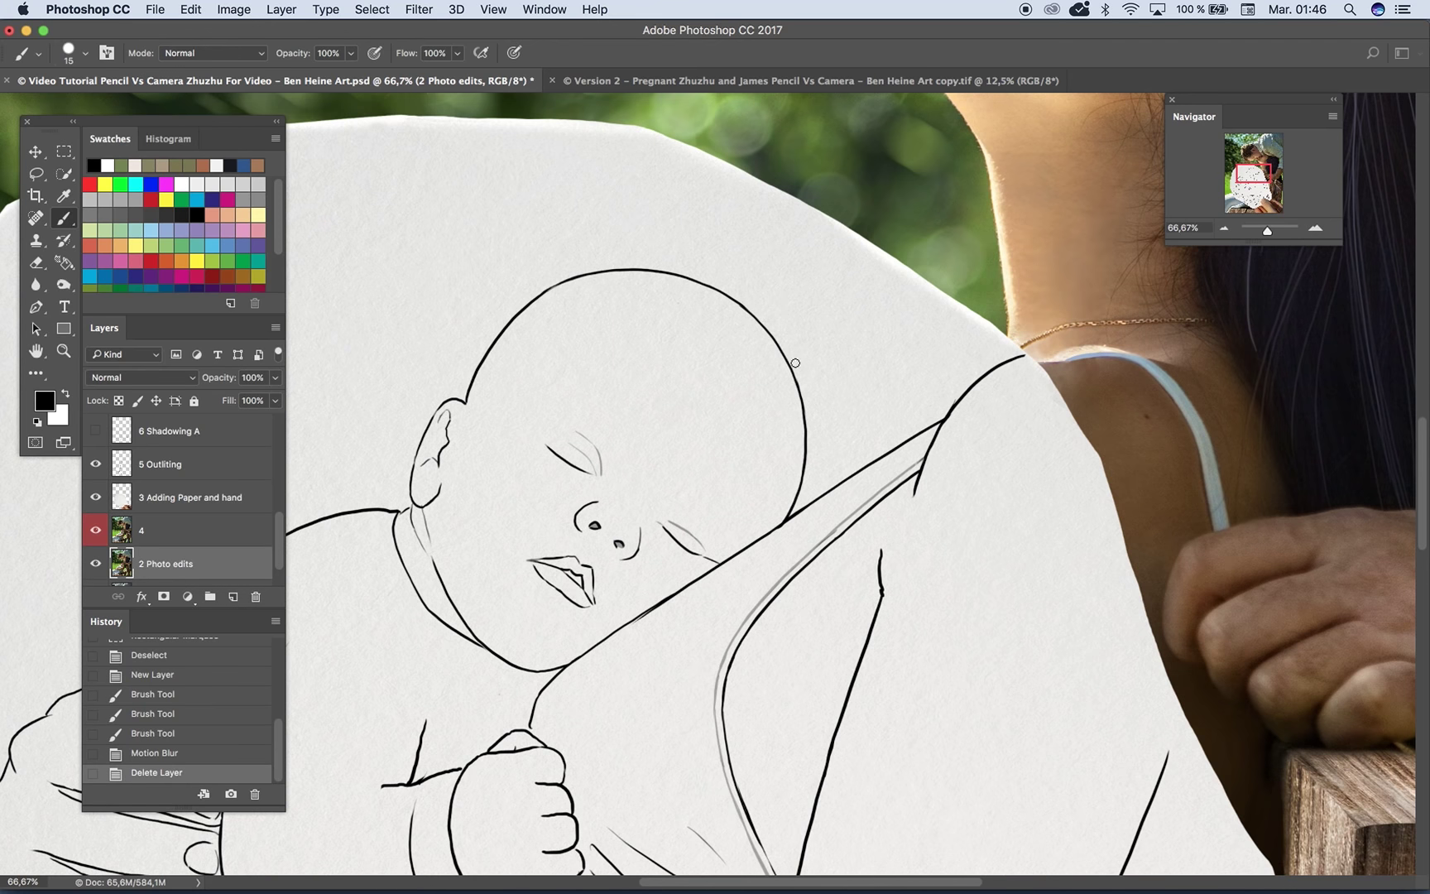
right_click(769, 333)
left_click_drag(863, 362, 861, 361)
mouse_move(591, 311)
left_mouse_down()
mouse_move(584, 341)
mouse_move(666, 347)
left_mouse_up()
key("super+z")
Step: Add a new layer above 3 Adding Paper and hand, and draw the curved head outline of a second baby on it
left_click(211, 497)
left_click(233, 597)
scroll(580, 413, "left", 10)
left_click_drag(466, 326, 646, 221)
key("super+z")
left_click_drag(463, 331, 610, 196)
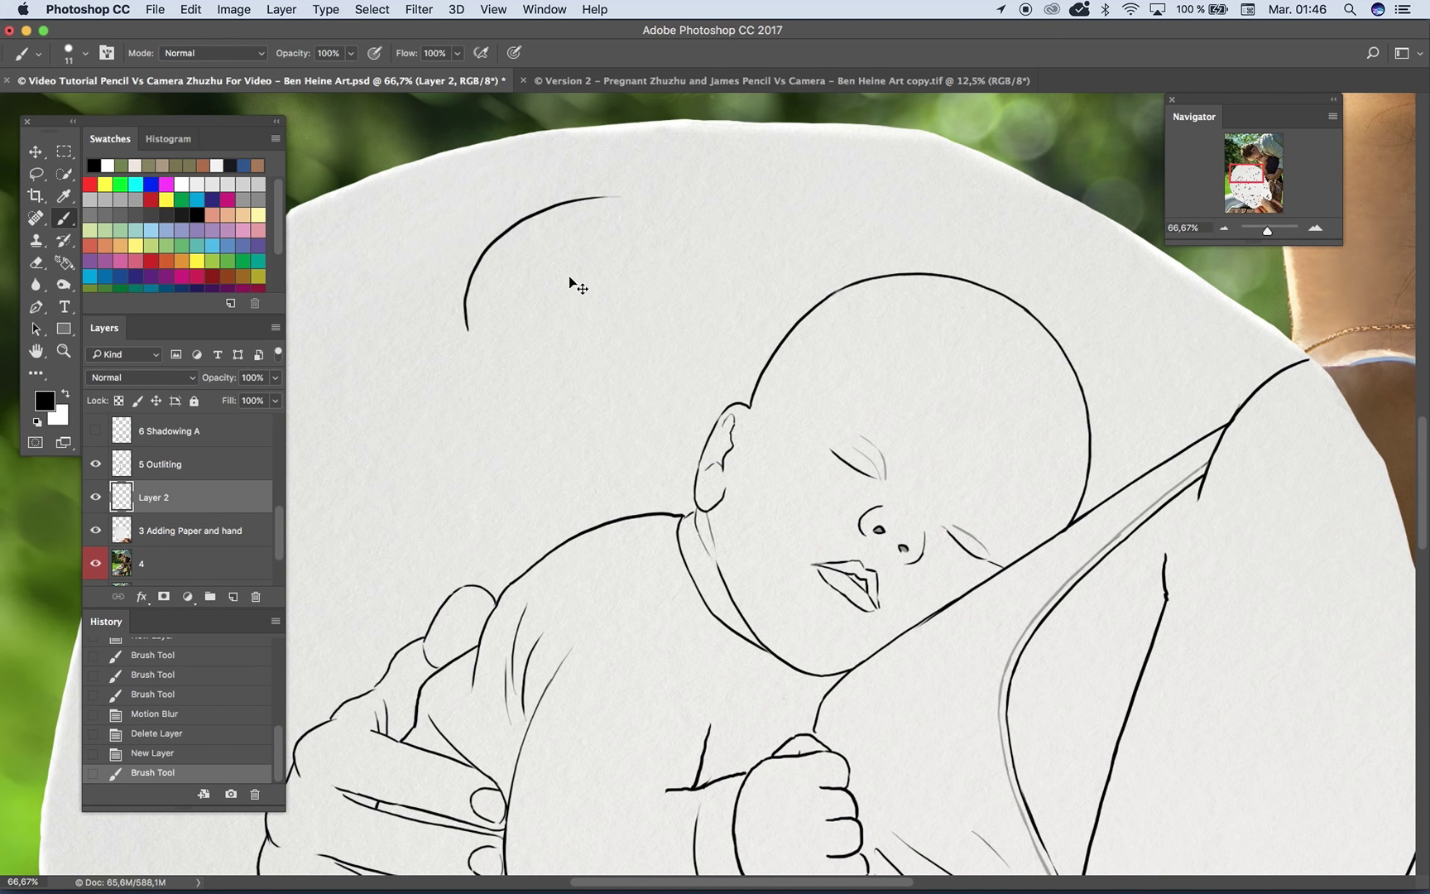
key("super+z")
mouse_move(444, 300)
left_mouse_down()
mouse_move(685, 194)
mouse_move(736, 282)
left_mouse_up()
key("super+z")
left_click_drag(684, 193, 761, 254)
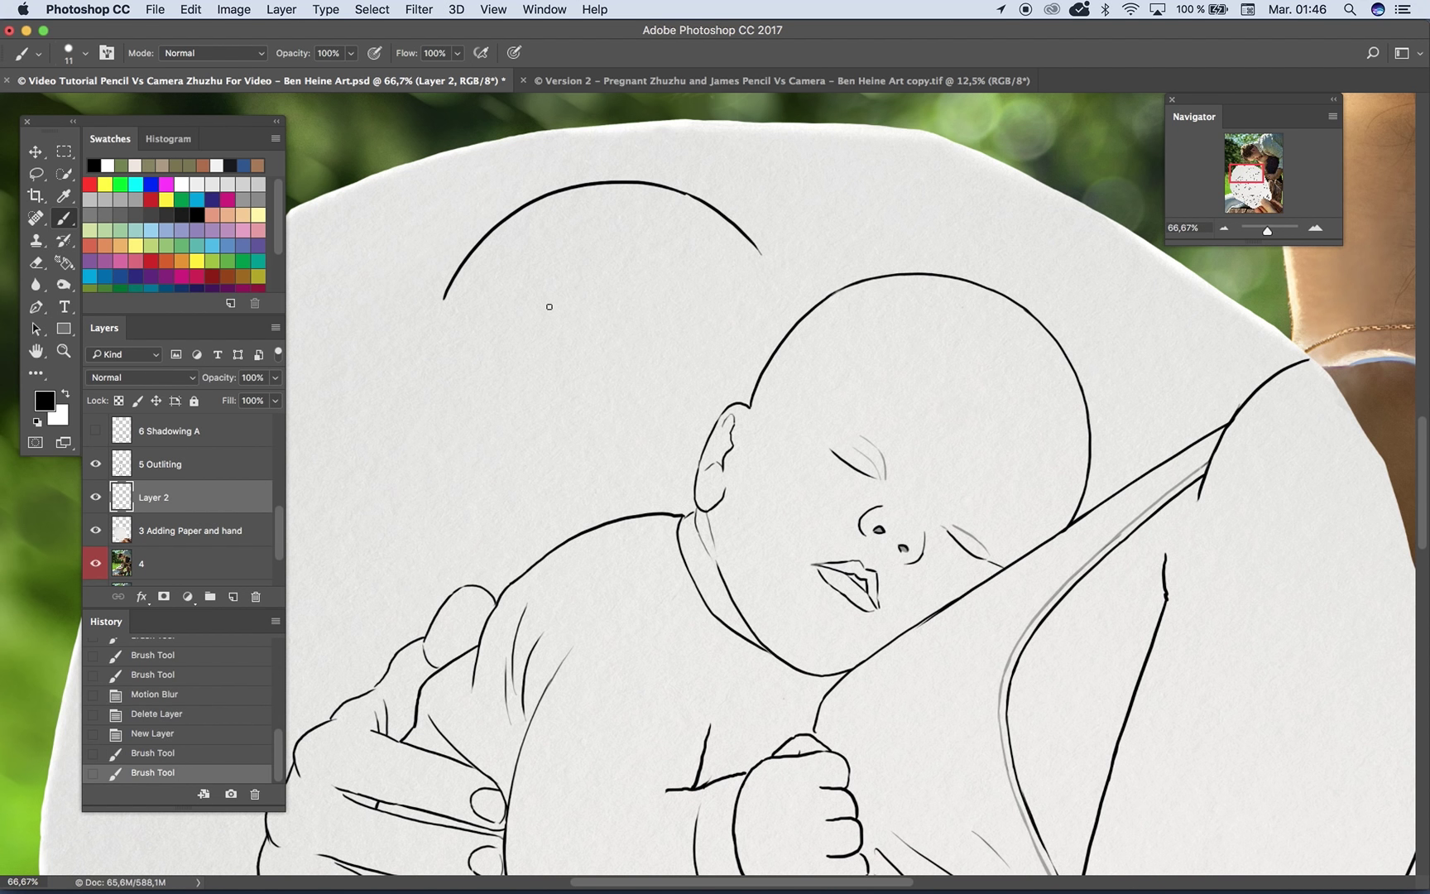
Step: Draw the second baby's two closed eyes and its nose, undoing unwanted strokes
left_click_drag(571, 335, 562, 352)
key("super+z")
mouse_move(643, 387)
left_mouse_down()
mouse_move(683, 415)
mouse_move(675, 392)
left_mouse_up()
key("super+z")
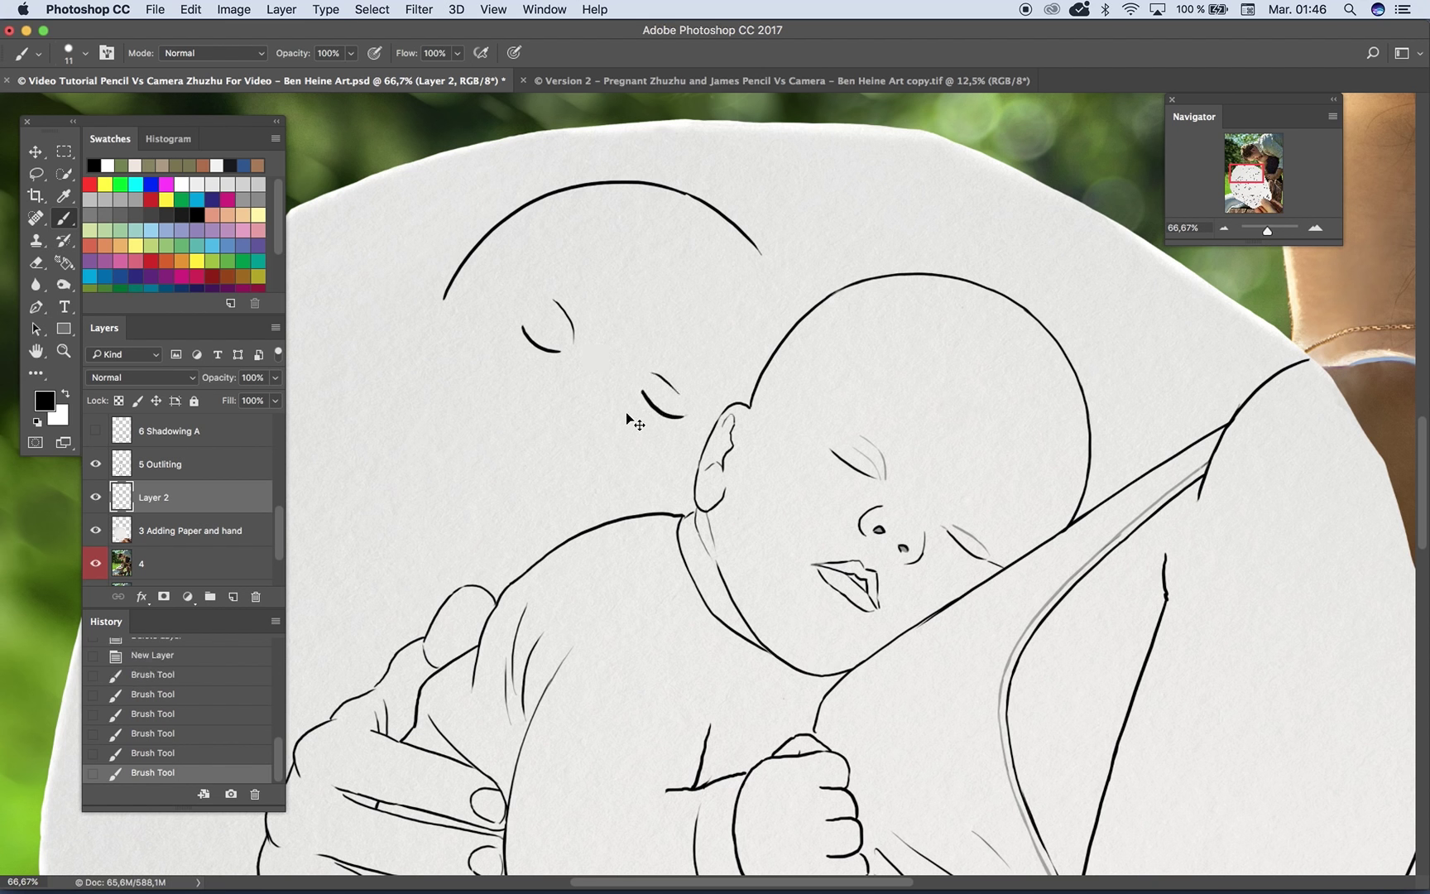
mouse_move(563, 388)
left_mouse_down()
mouse_move(550, 410)
mouse_move(603, 431)
left_mouse_up()
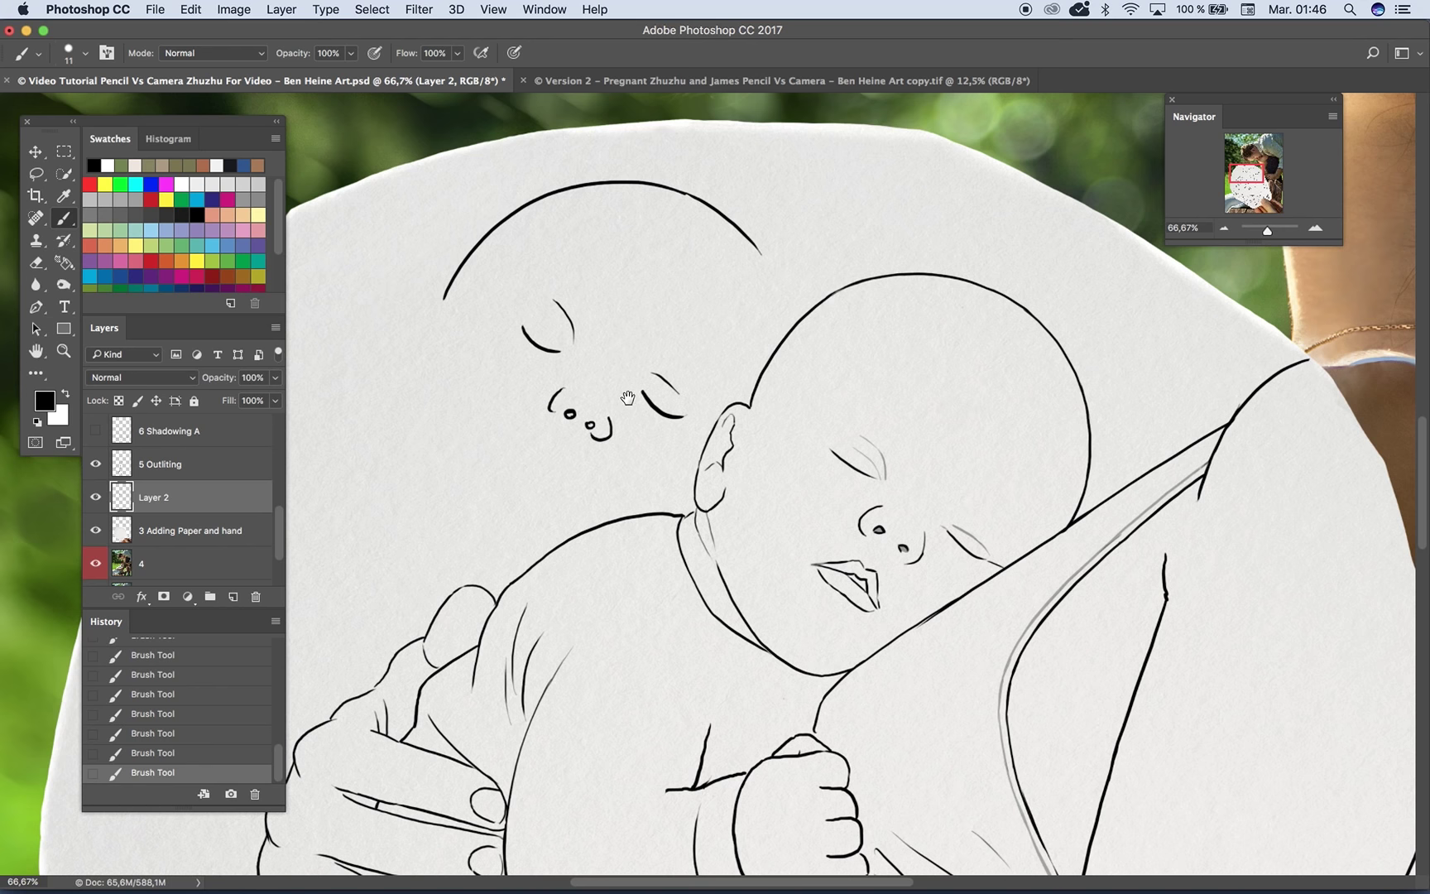
Step: Undo the unwanted strokes below the nose and draw the second baby's lips
scroll(628, 398, "down", 2)
scroll(628, 398, "left", 2)
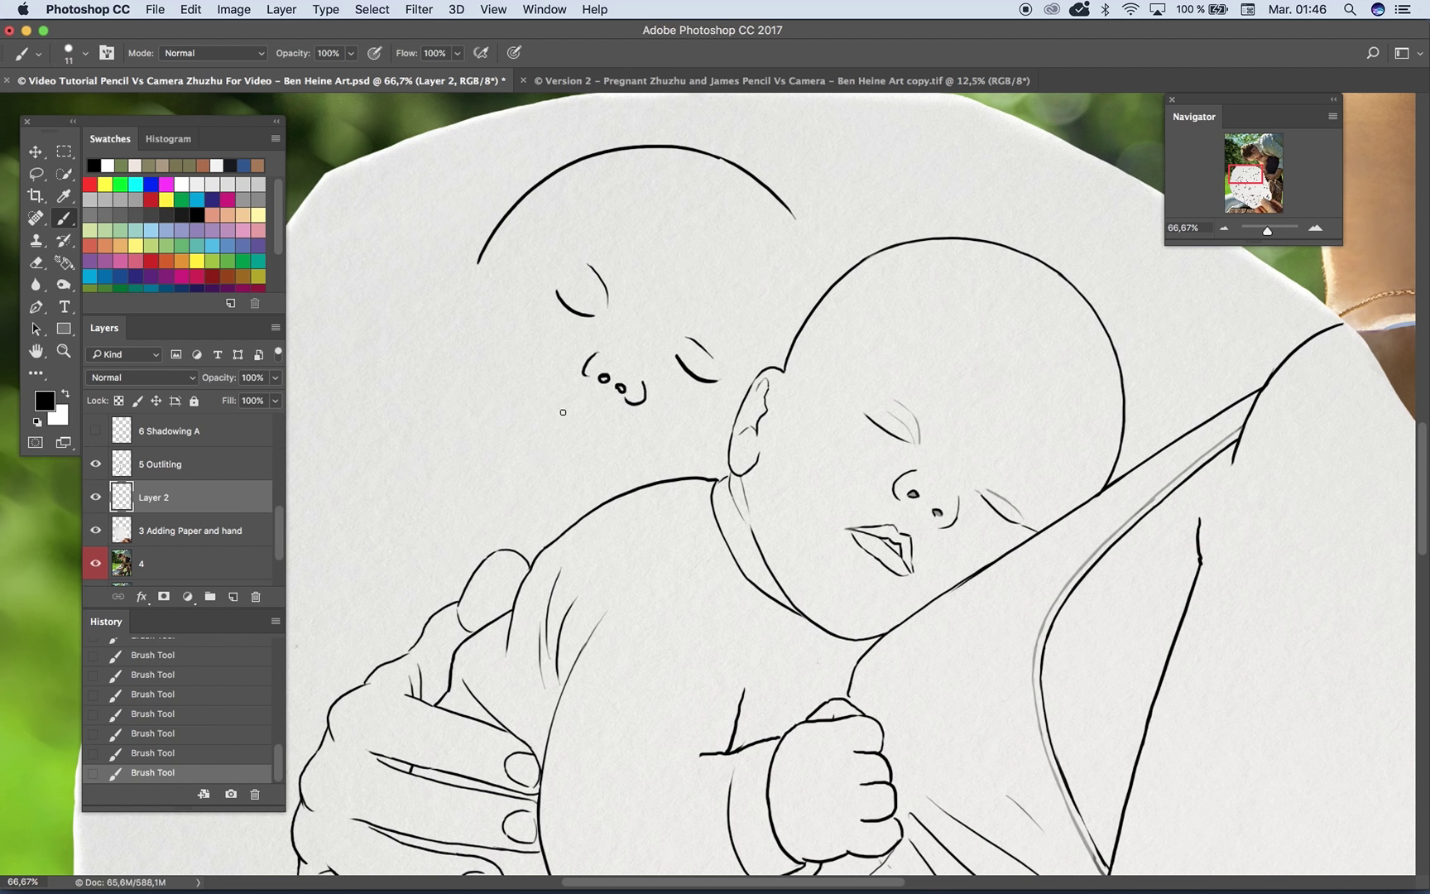
key("super+z")
key("super+z")
key("super+z")
left_click_drag(547, 423, 593, 461)
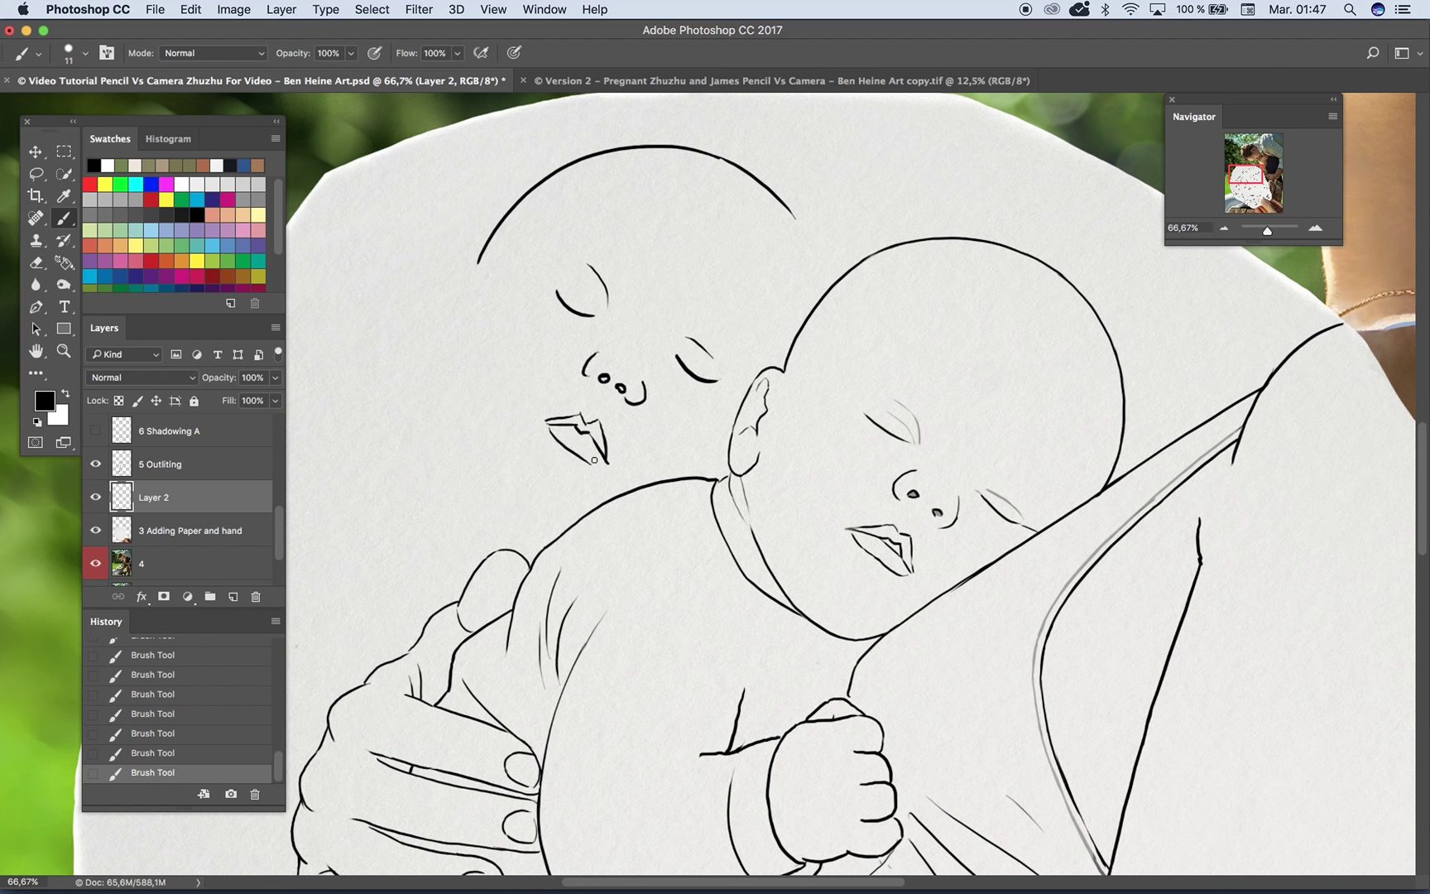
Step: Draw the second baby's ear and the start of its jaw line, redoing unsatisfactory strokes
scroll(485, 278, "up", 3)
scroll(485, 278, "left", 3)
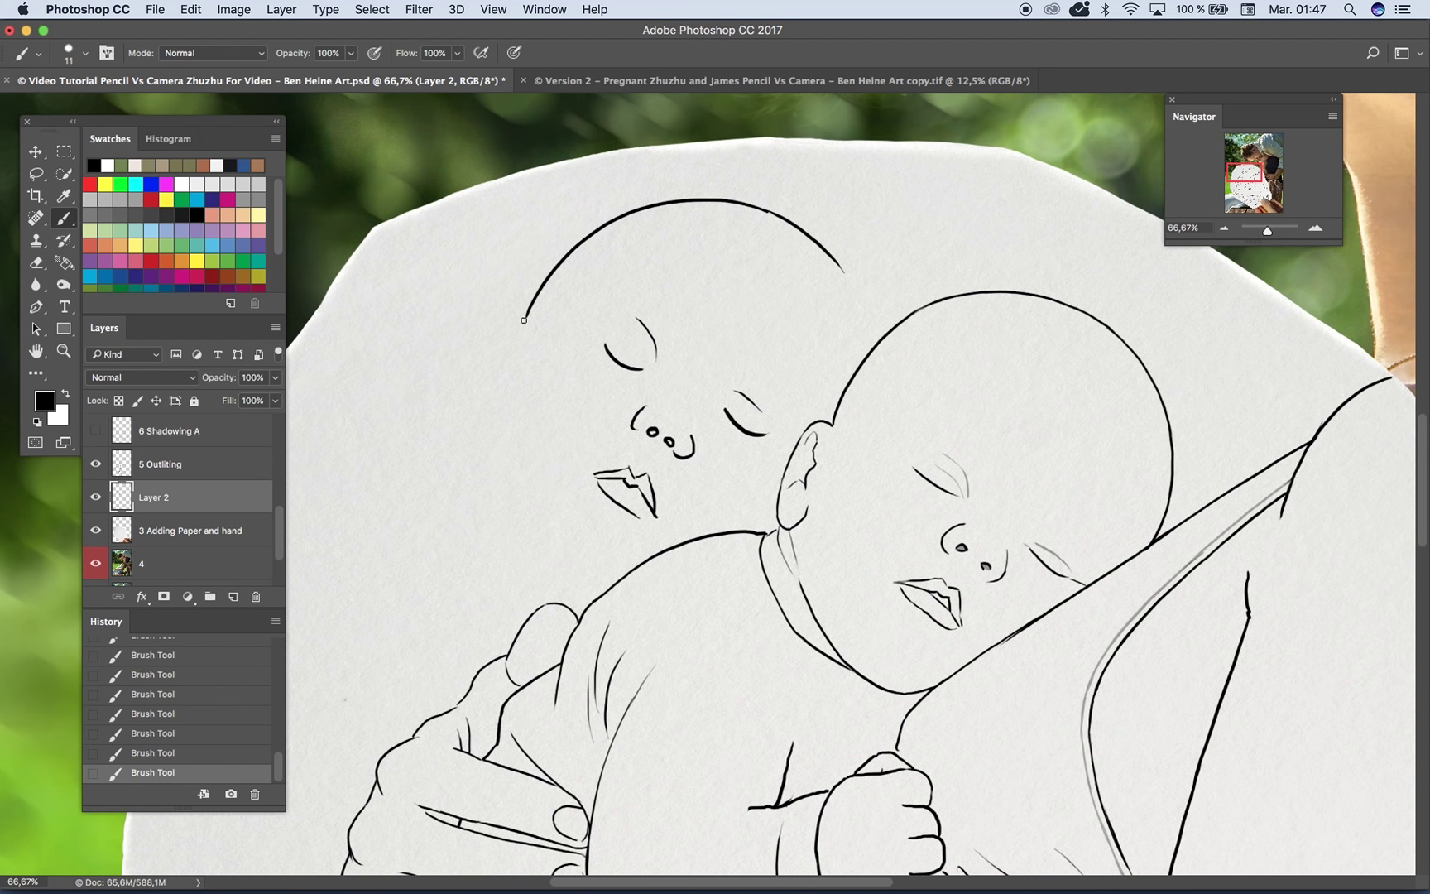
left_click_drag(491, 318, 476, 380)
key("super+z")
left_click_drag(525, 317, 482, 386)
mouse_move(498, 432)
left_mouse_down()
mouse_move(509, 496)
mouse_move(558, 580)
mouse_move(584, 583)
left_mouse_up()
key("super+z")
Step: Draw the second baby's neck and collar lines from below the ear down toward the chin
scroll(615, 390, "down", 4)
scroll(616, 390, "left", 2)
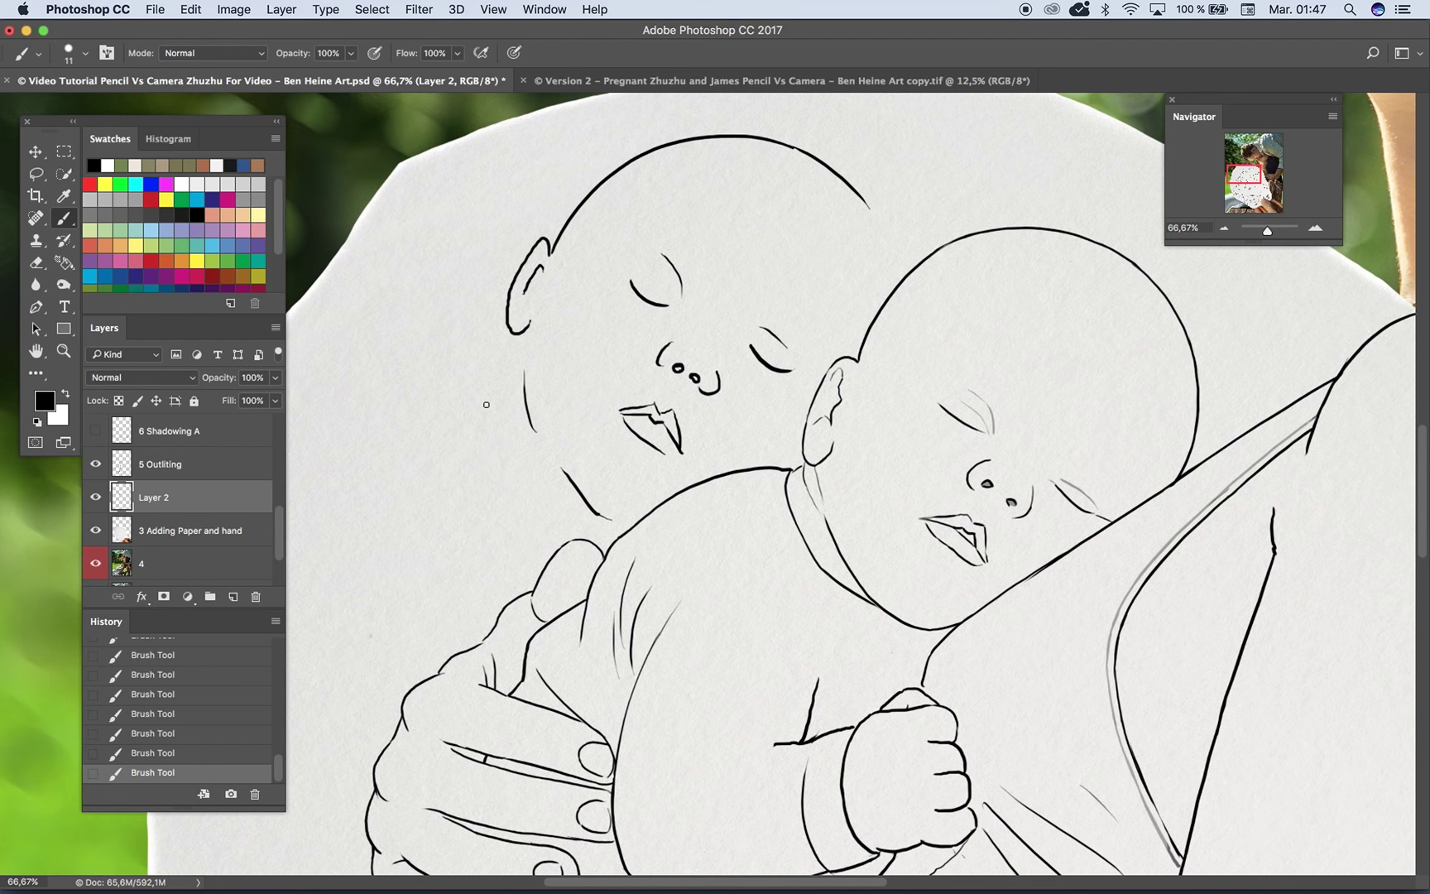
left_click_drag(512, 343, 494, 367)
mouse_move(504, 363)
left_mouse_down()
mouse_move(502, 395)
mouse_move(494, 373)
mouse_move(592, 468)
left_mouse_up()
key("super+z")
left_click_drag(488, 390, 550, 478)
Step: Draw the second baby's curved shoulder line outward from the neck, undoing and redrawing until it fits
left_click_drag(411, 420, 389, 449)
key("super+z")
left_click_drag(485, 369, 378, 438)
mouse_move(519, 397)
left_mouse_down()
mouse_move(484, 374)
mouse_move(349, 441)
left_mouse_up()
key("super+z")
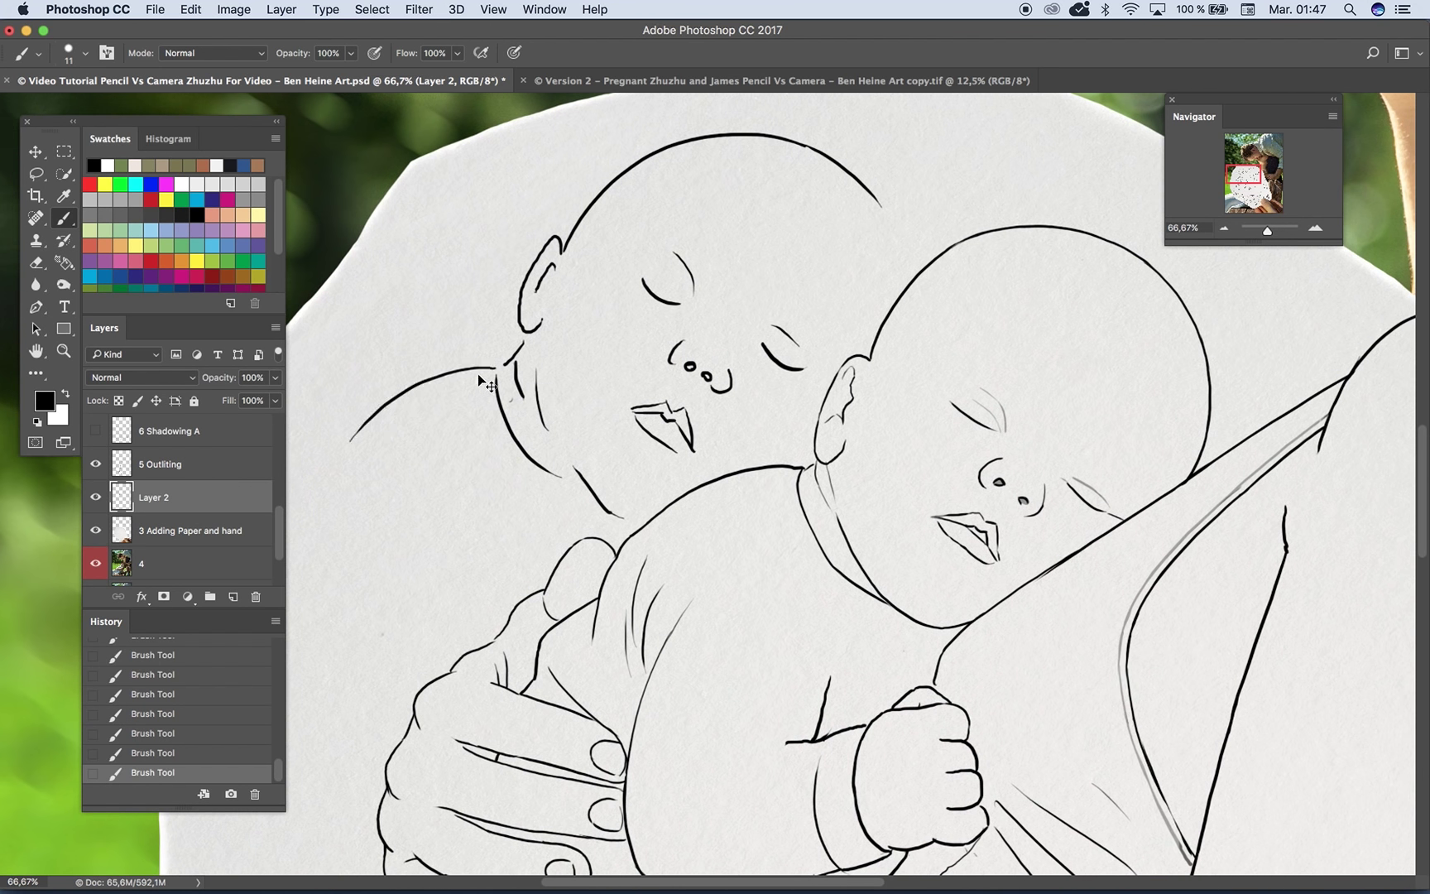
key("super+z")
left_click_drag(488, 366, 340, 440)
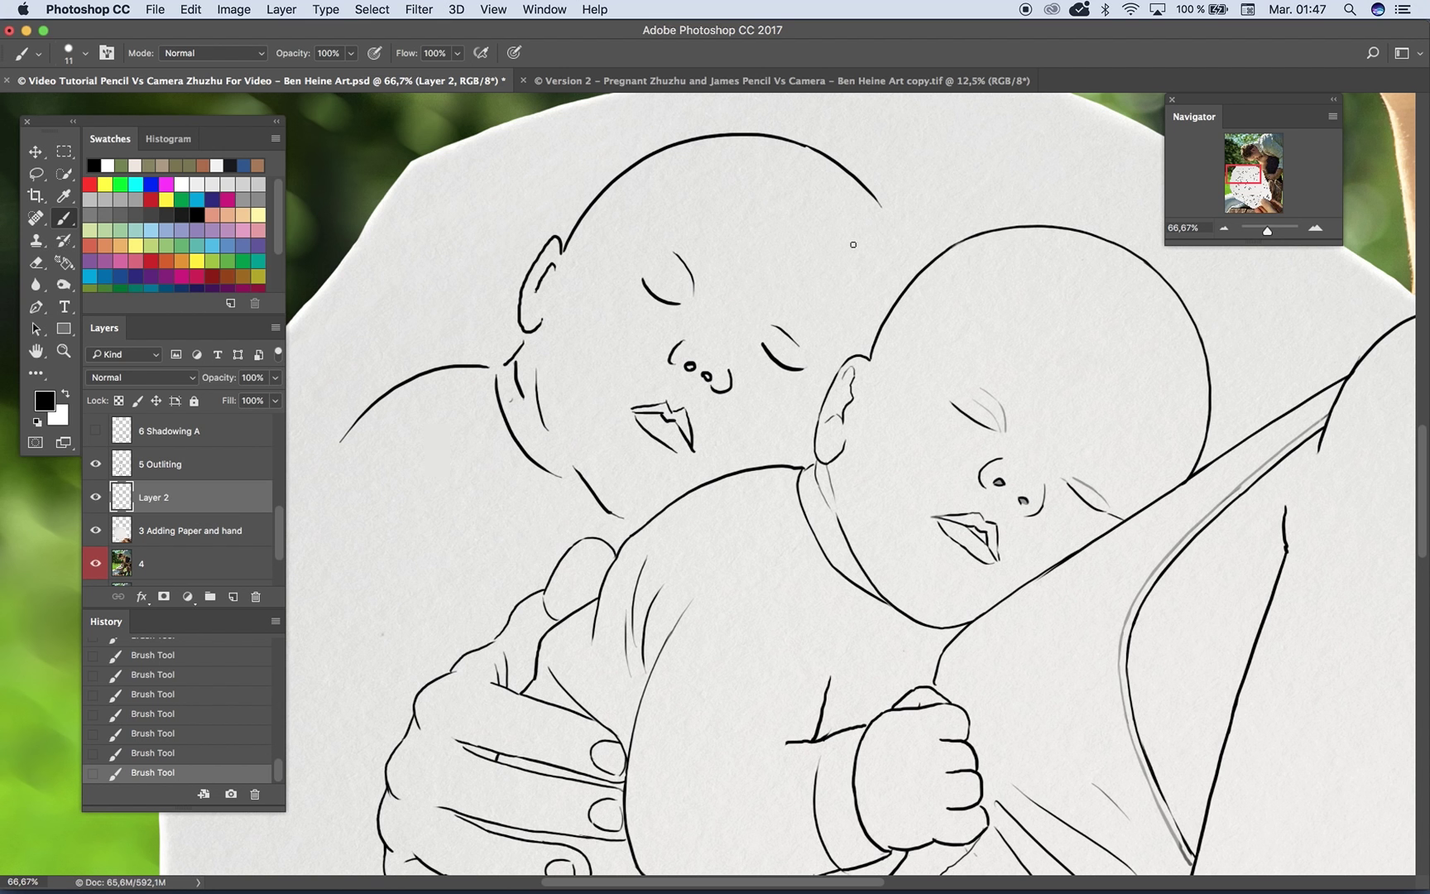
Step: Extend the second baby's head outline down to the first baby's head, redrawing the stroke once
left_click_drag(871, 207, 894, 301)
key("super+z")
left_click_drag(877, 206, 890, 299)
Step: Review the second baby's sketch at 36.79% and 66.67%, and delete Layer 2 containing it
left_click_drag(1266, 236, 1264, 231)
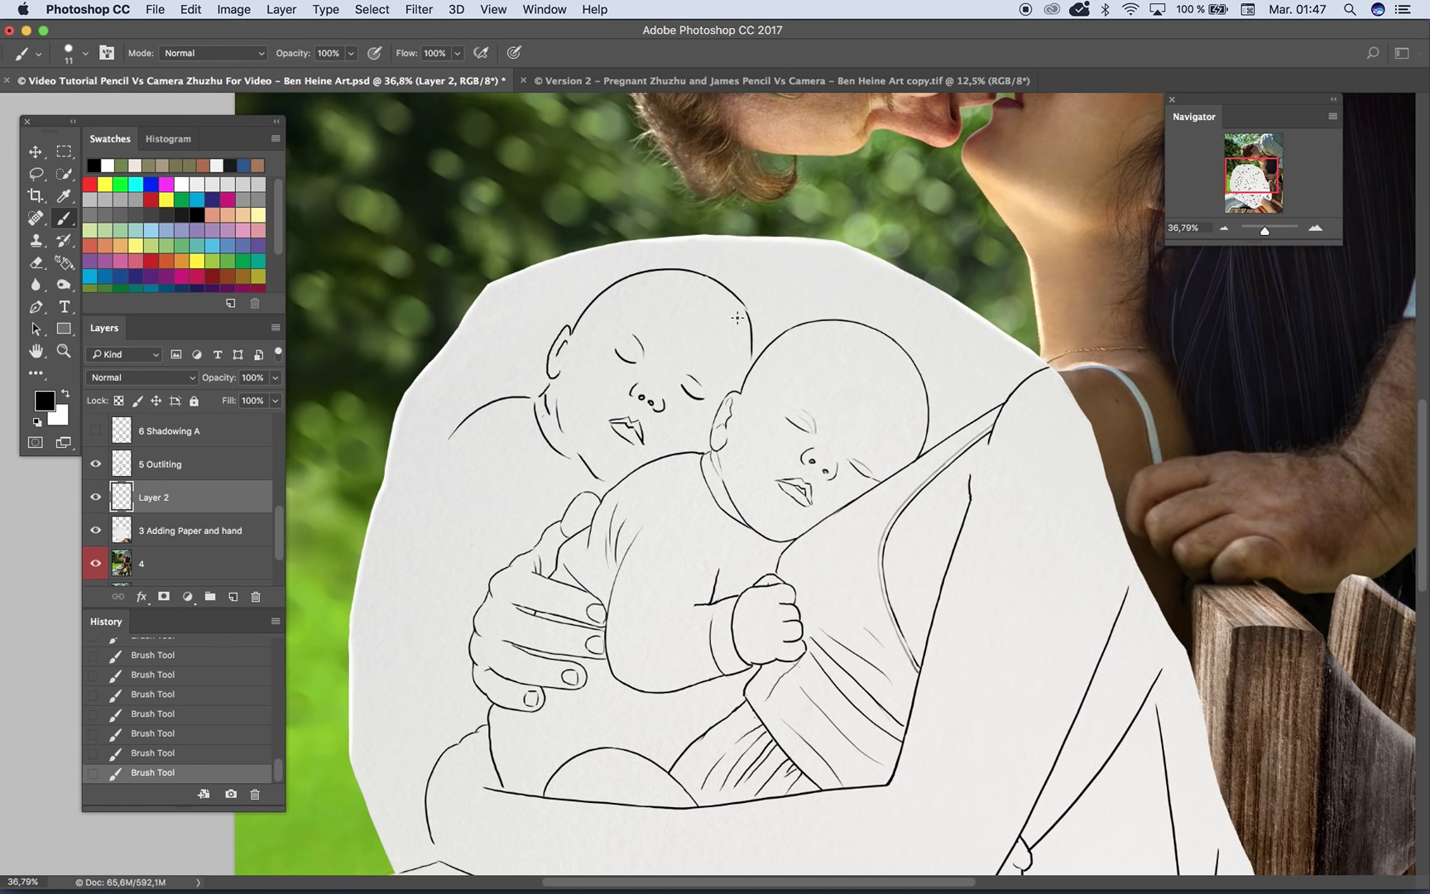
left_click(1316, 228)
left_click(1315, 228)
scroll(836, 223, "up", 3)
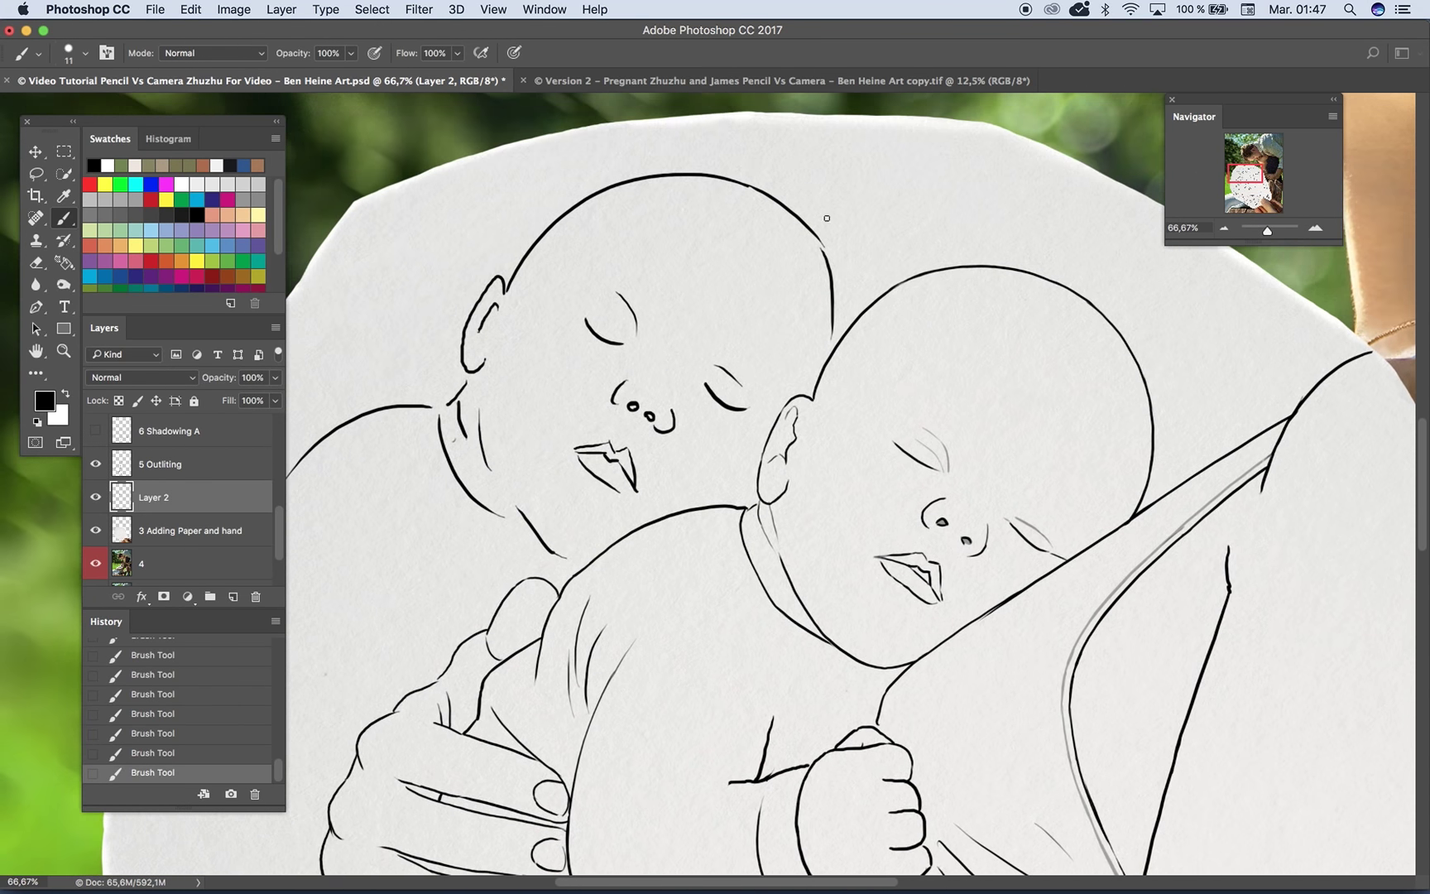
scroll(733, 358, "down", 3)
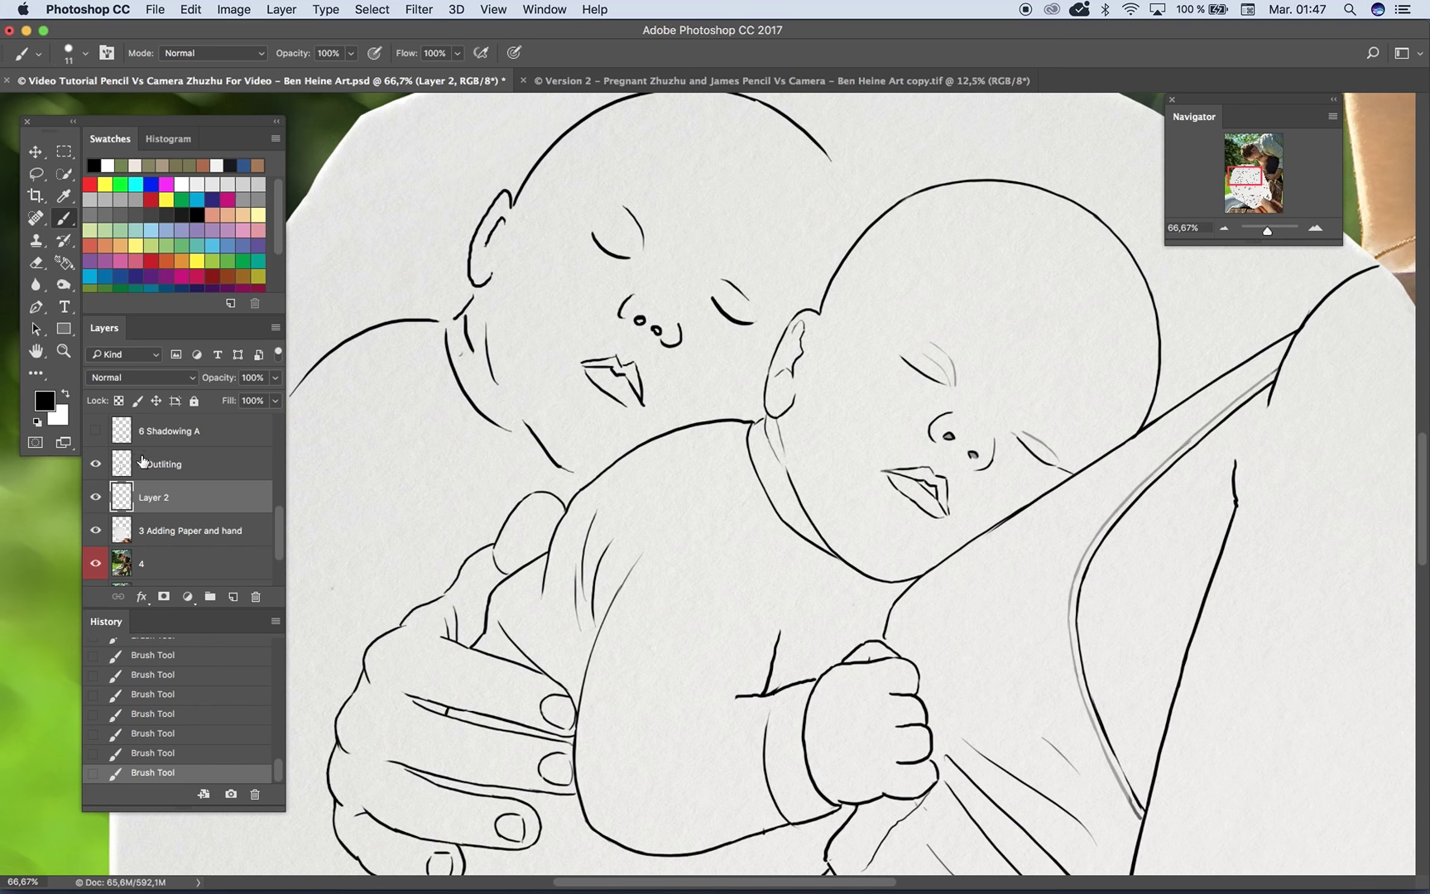
key("Delete")
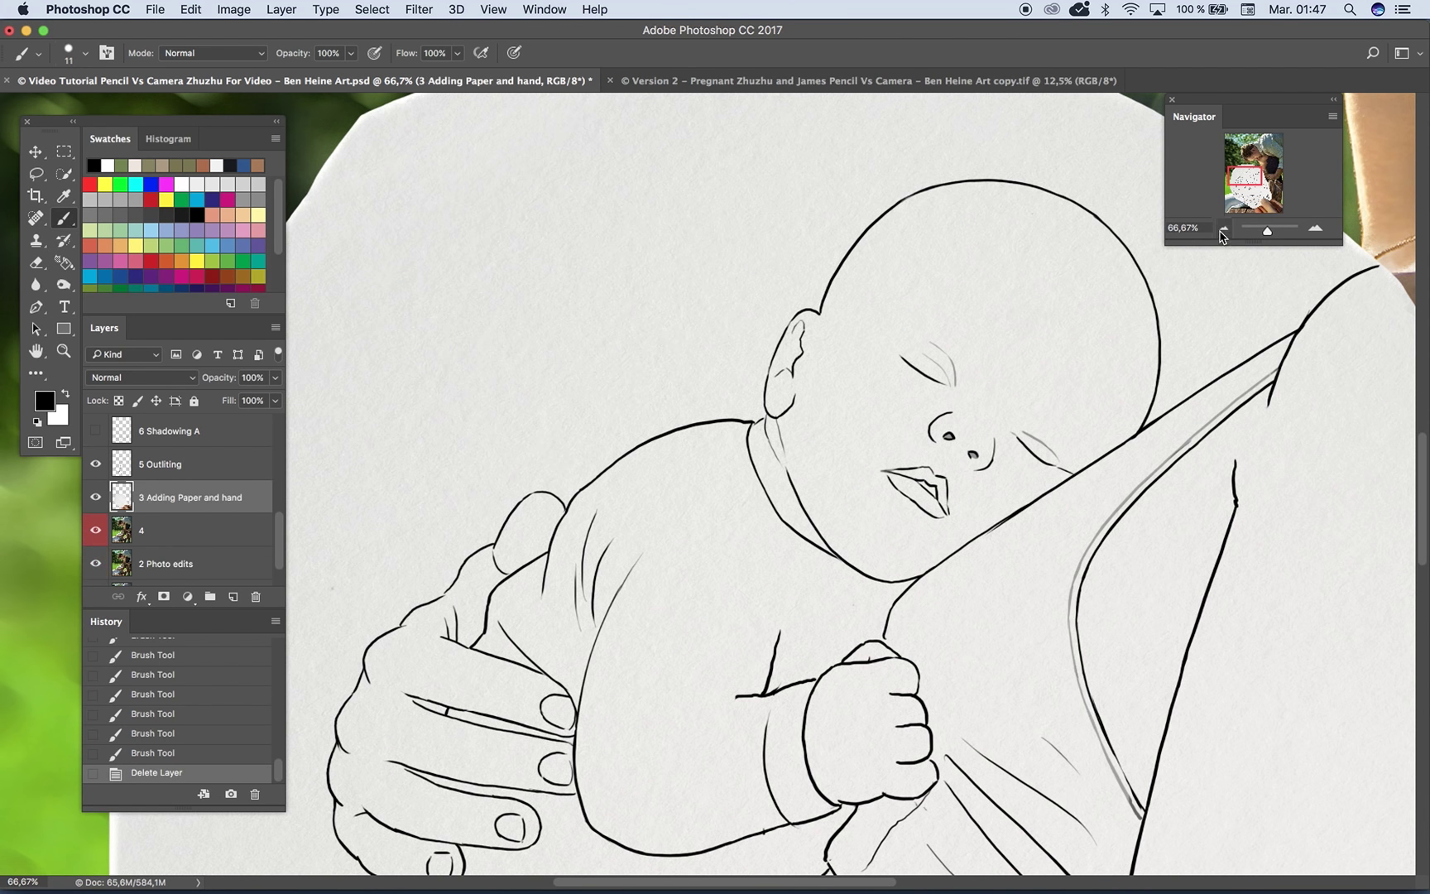
Step: Try strokes along the mother's shoulder strap and upper arm at 25%, and undo them
left_click(1224, 228)
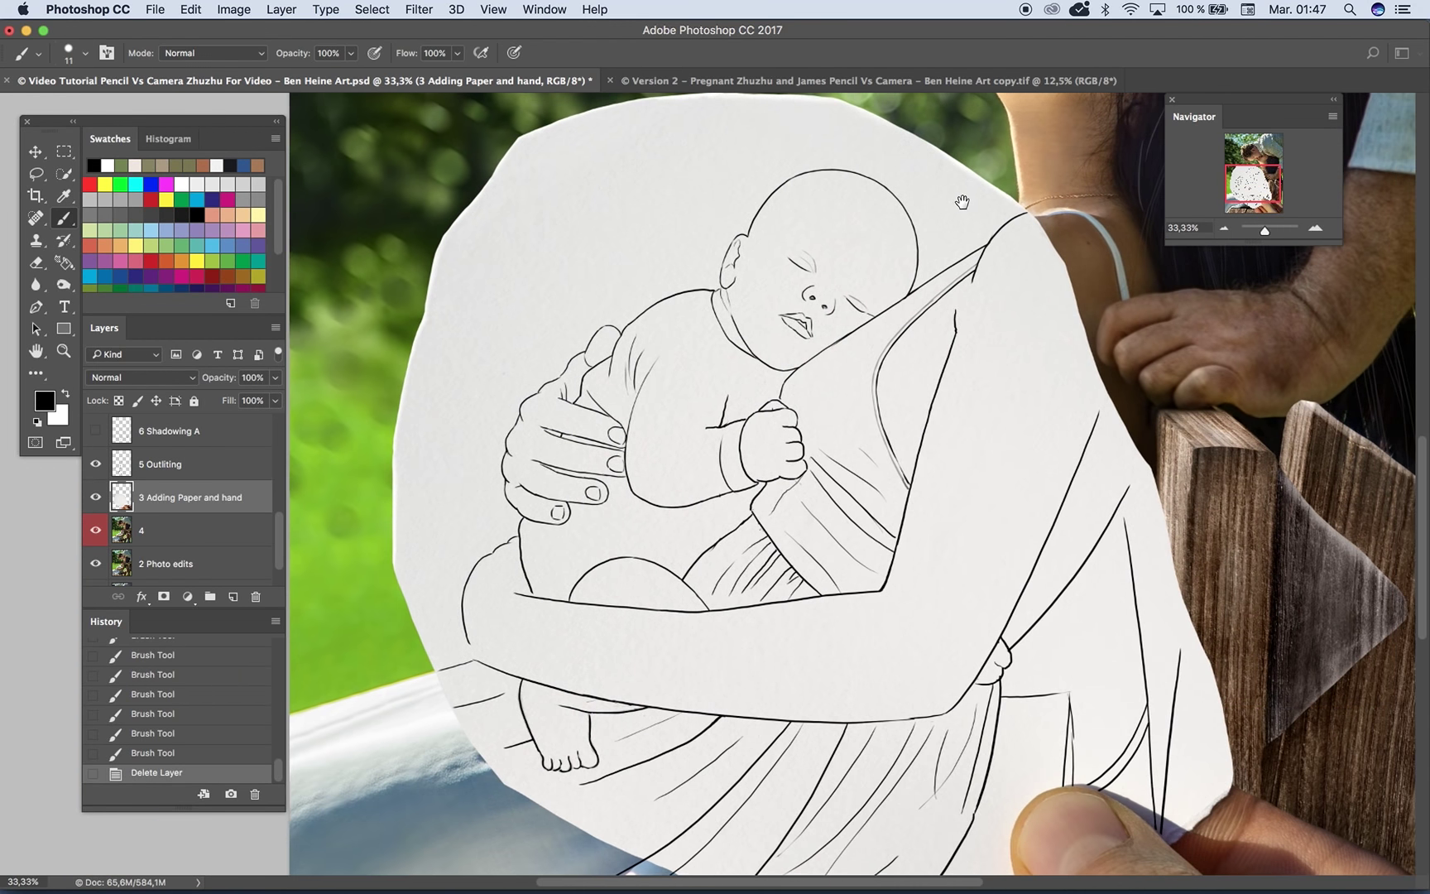
left_click(1224, 228)
scroll(828, 336, "up", 5)
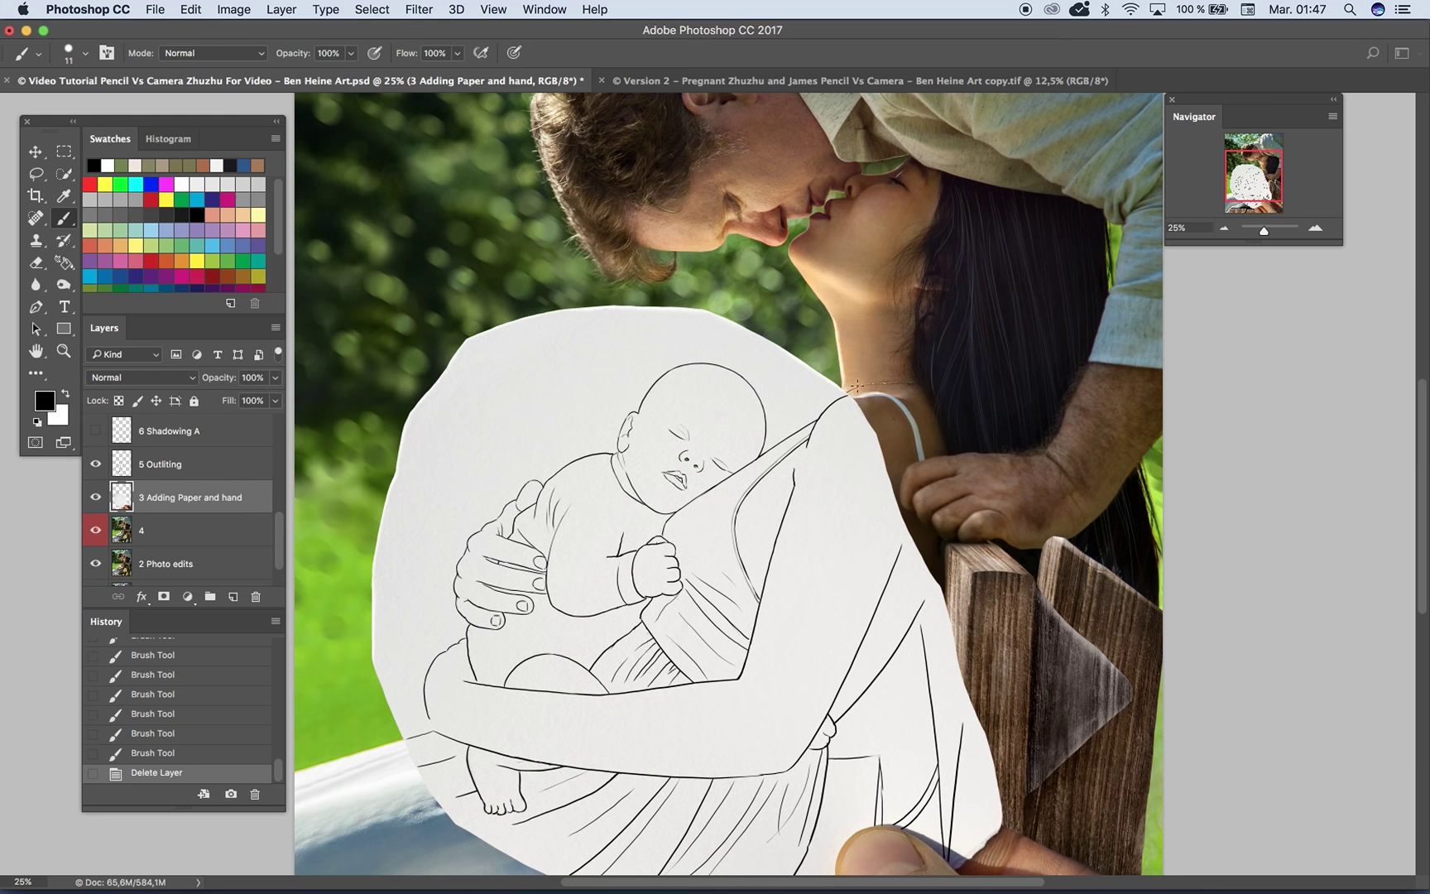
scroll(859, 377, "down", 2)
mouse_move(860, 336)
left_mouse_down()
mouse_move(851, 308)
mouse_move(898, 383)
mouse_move(854, 420)
mouse_move(876, 393)
left_mouse_up()
key("super+z")
mouse_move(897, 301)
left_mouse_down()
mouse_move(829, 319)
mouse_move(879, 304)
mouse_move(846, 321)
left_mouse_up()
key("ctrl+z")
mouse_move(794, 412)
left_mouse_down()
mouse_move(825, 334)
mouse_move(773, 443)
mouse_move(747, 550)
mouse_move(772, 489)
left_mouse_up()
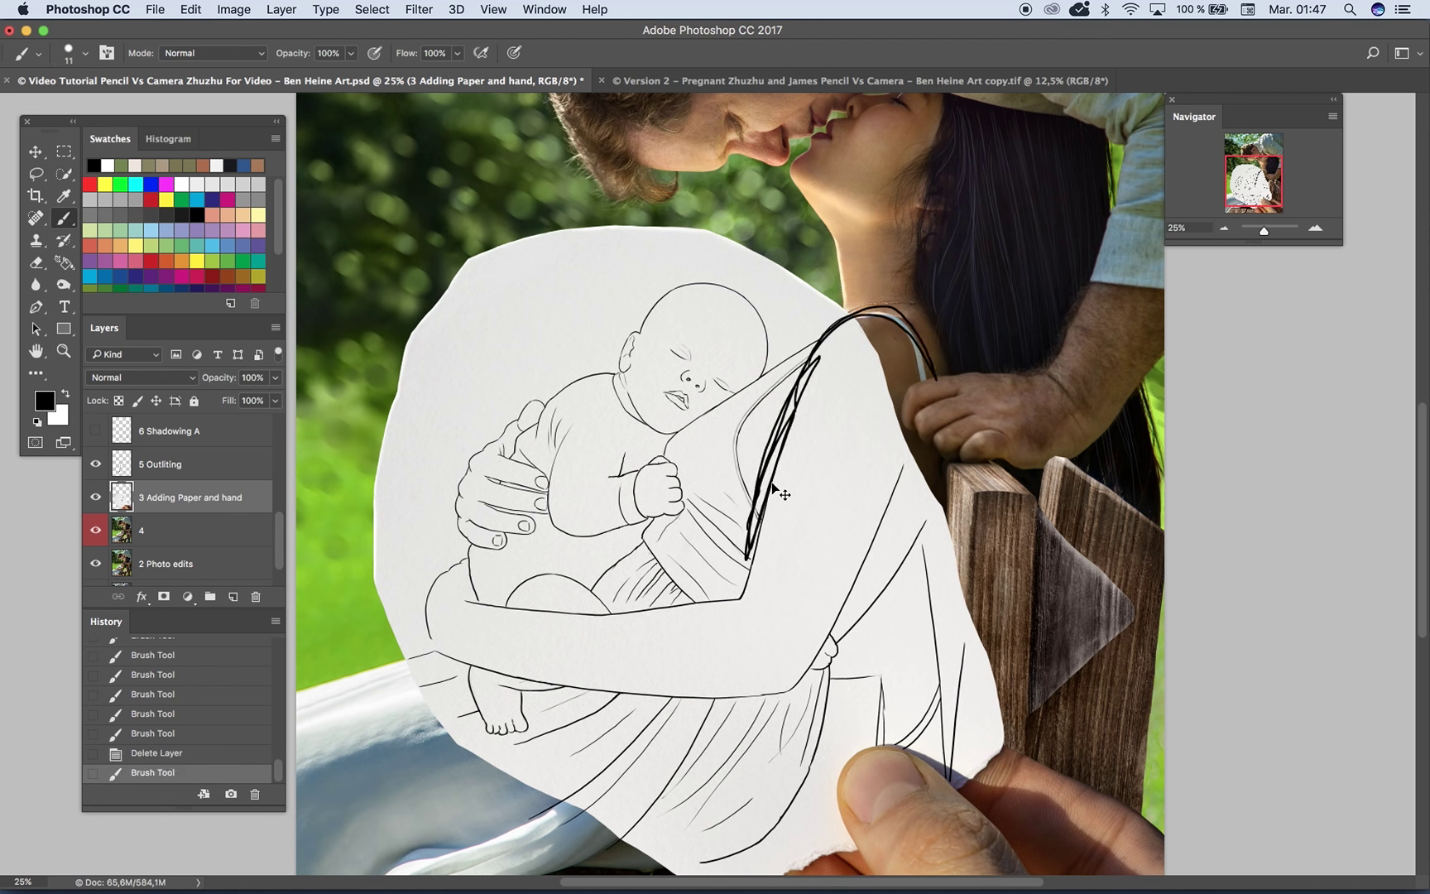
key("ctrl+z")
Step: Try strokes along the dress edge above the thumb, at the mother's elbow and on the lower folds, and undo them
scroll(921, 538, "down", 2)
mouse_move(965, 473)
left_mouse_down()
mouse_move(943, 658)
mouse_move(946, 588)
left_mouse_up()
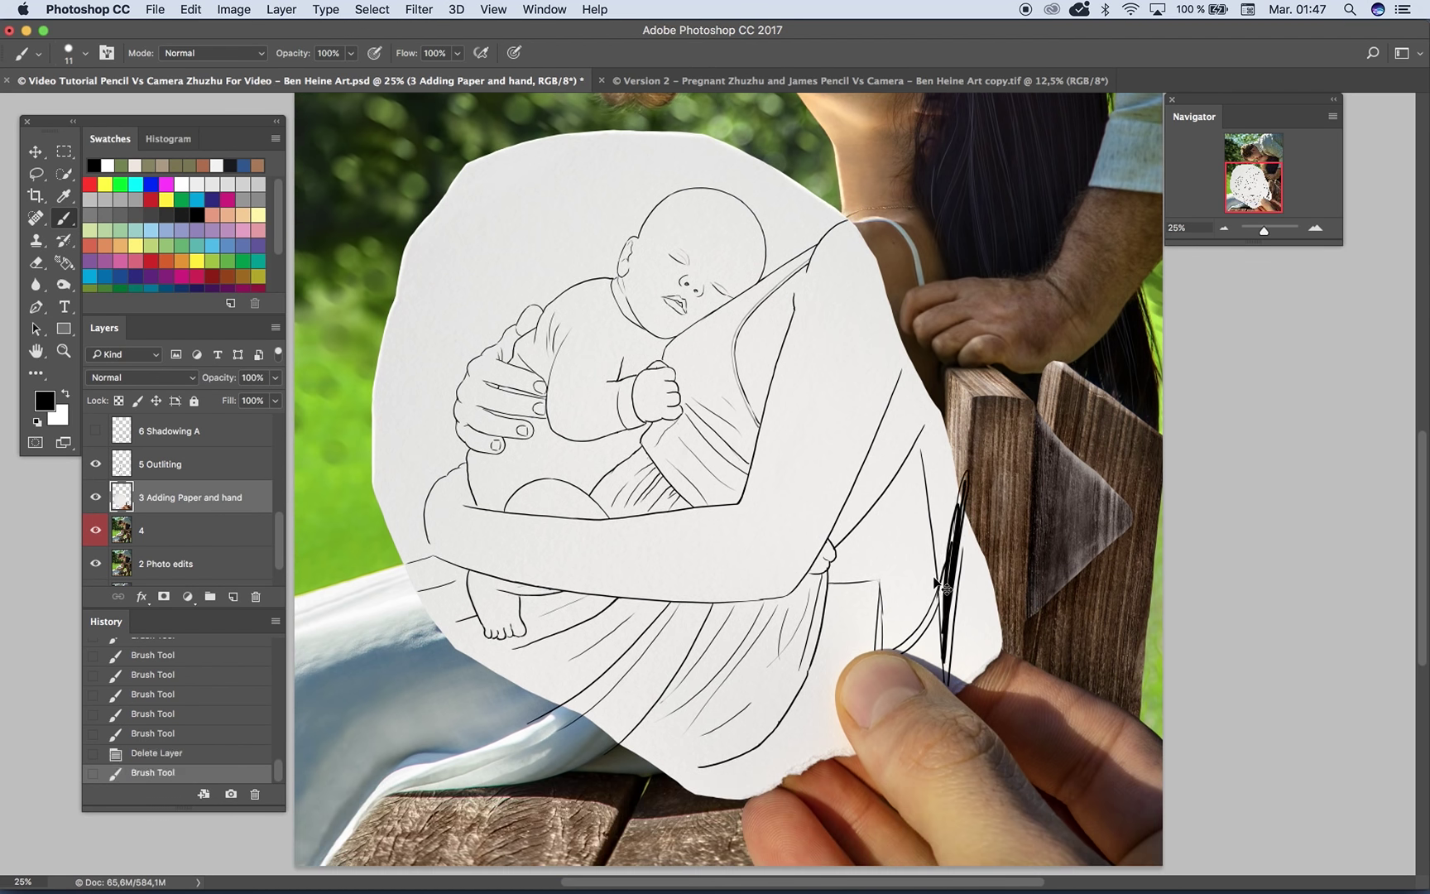
key("ctrl+z")
left_click_drag(475, 556, 390, 574)
key("super+z")
left_click_drag(655, 697, 597, 748)
key("super+z")
left_click_drag(697, 432, 670, 519)
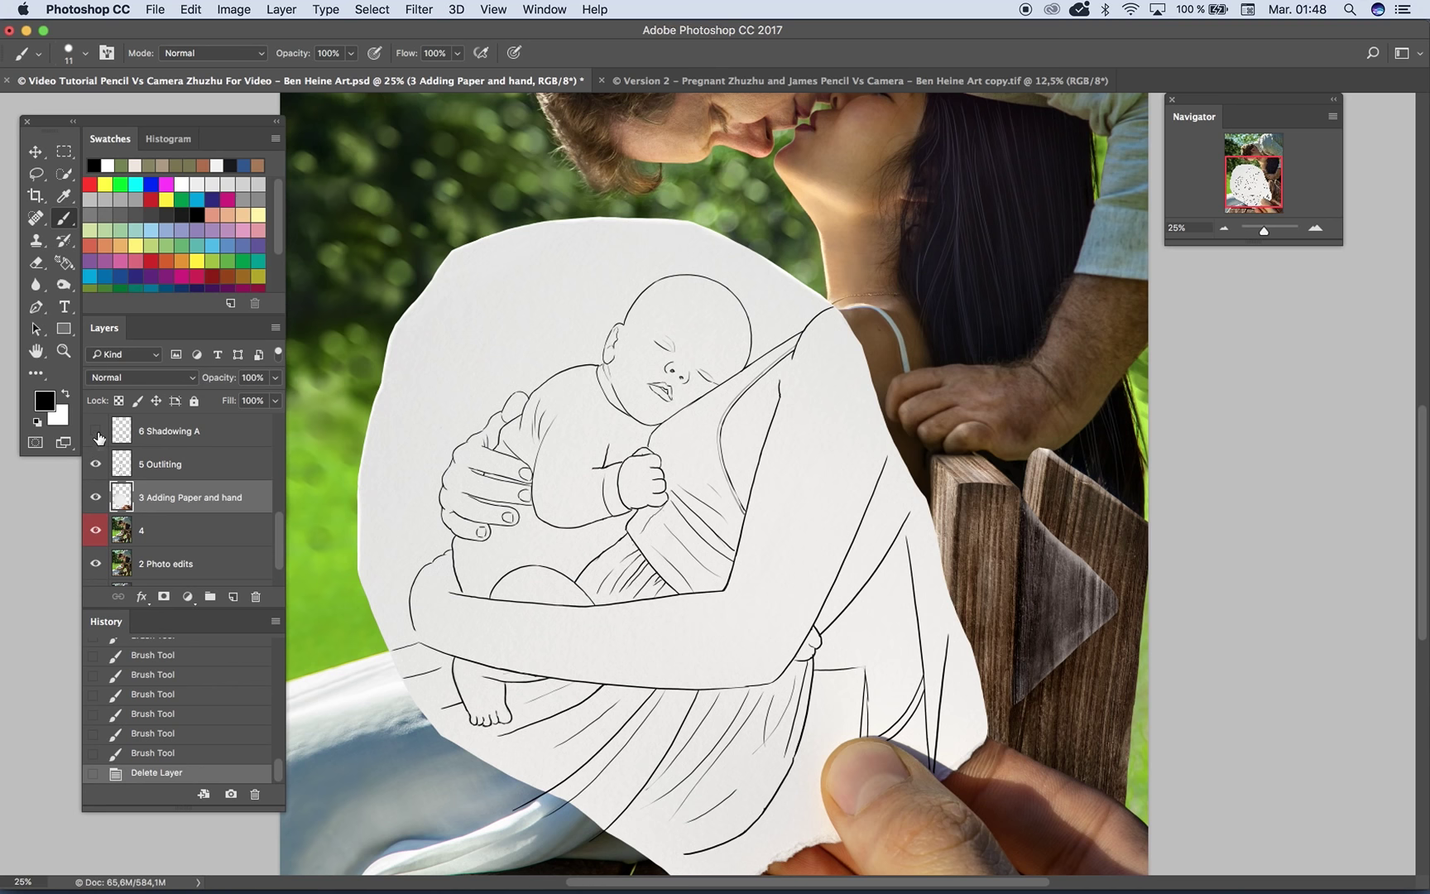
Step: Show the 6 Shadowing A layer
left_click(99, 437)
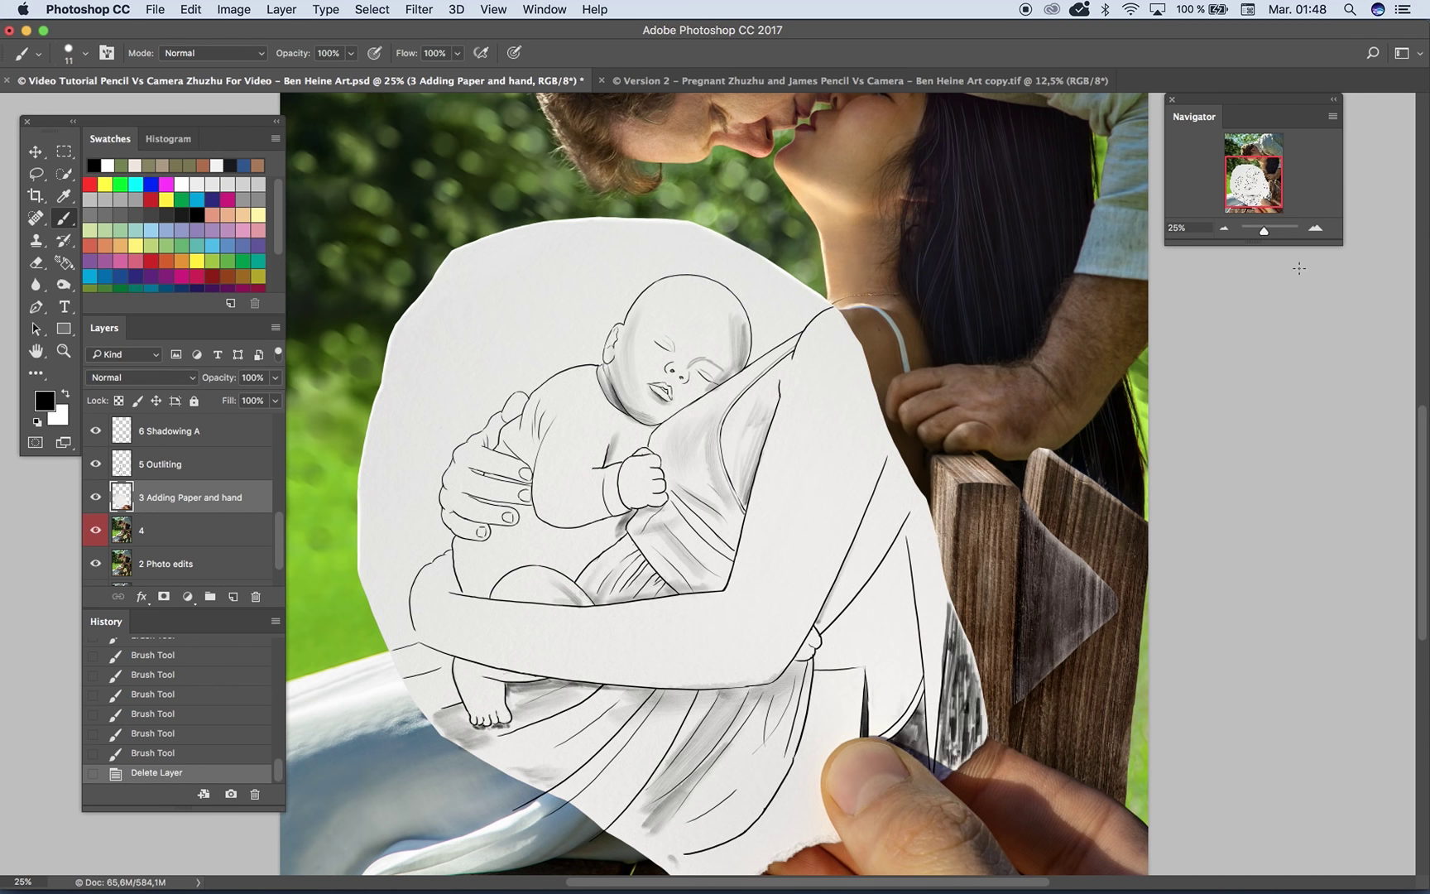
Step: Choose the 36 px textured brush preset and enlarge it to 102 px for shading the mother's upper arm
left_click(1321, 227)
left_click(1320, 227)
left_click(1319, 227)
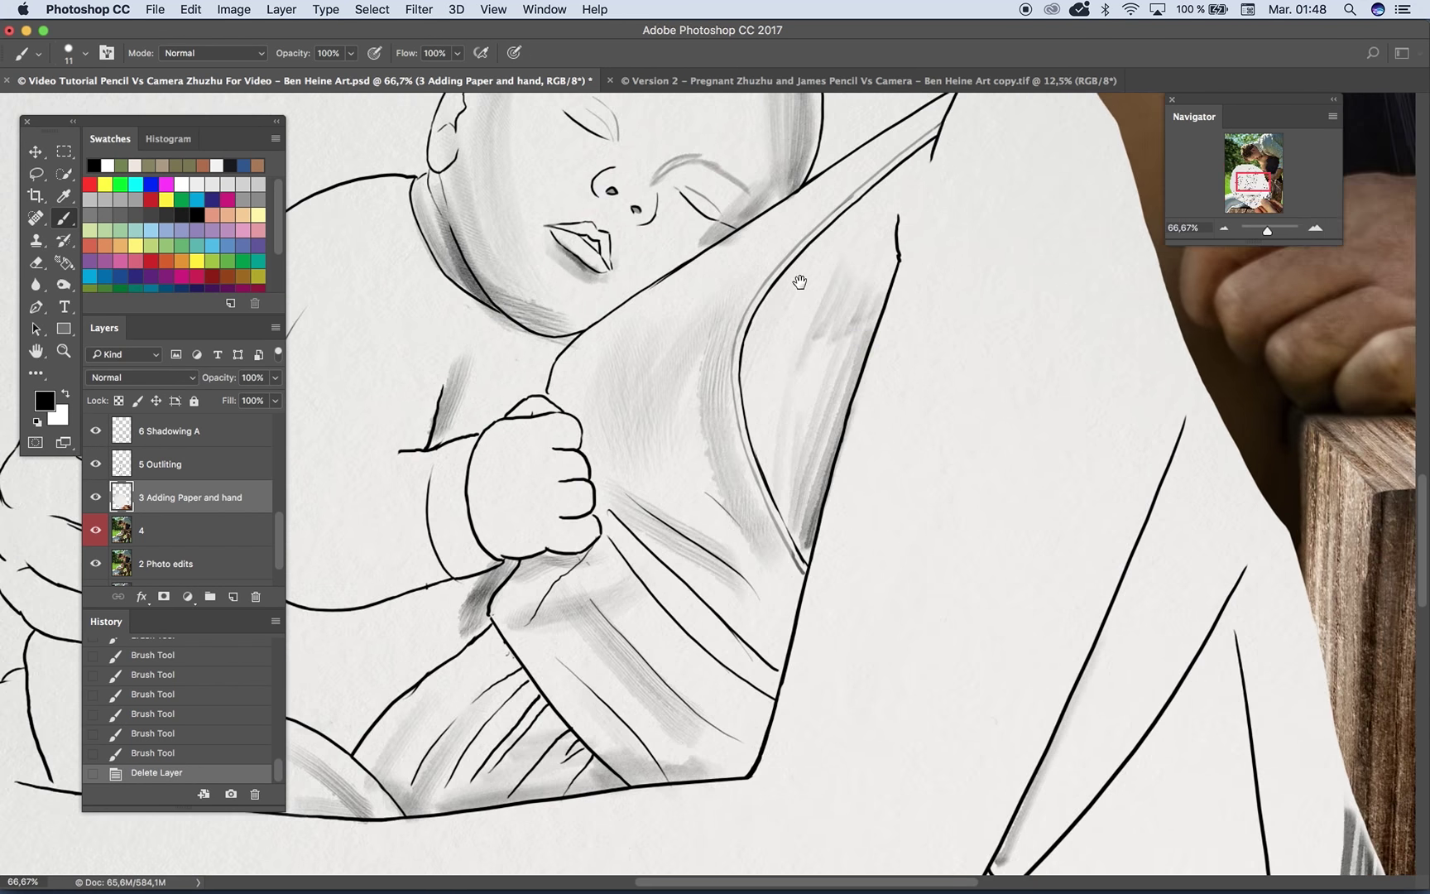
left_click_drag(798, 281, 864, 300)
right_click(984, 354)
scroll(1167, 496, "down", 3)
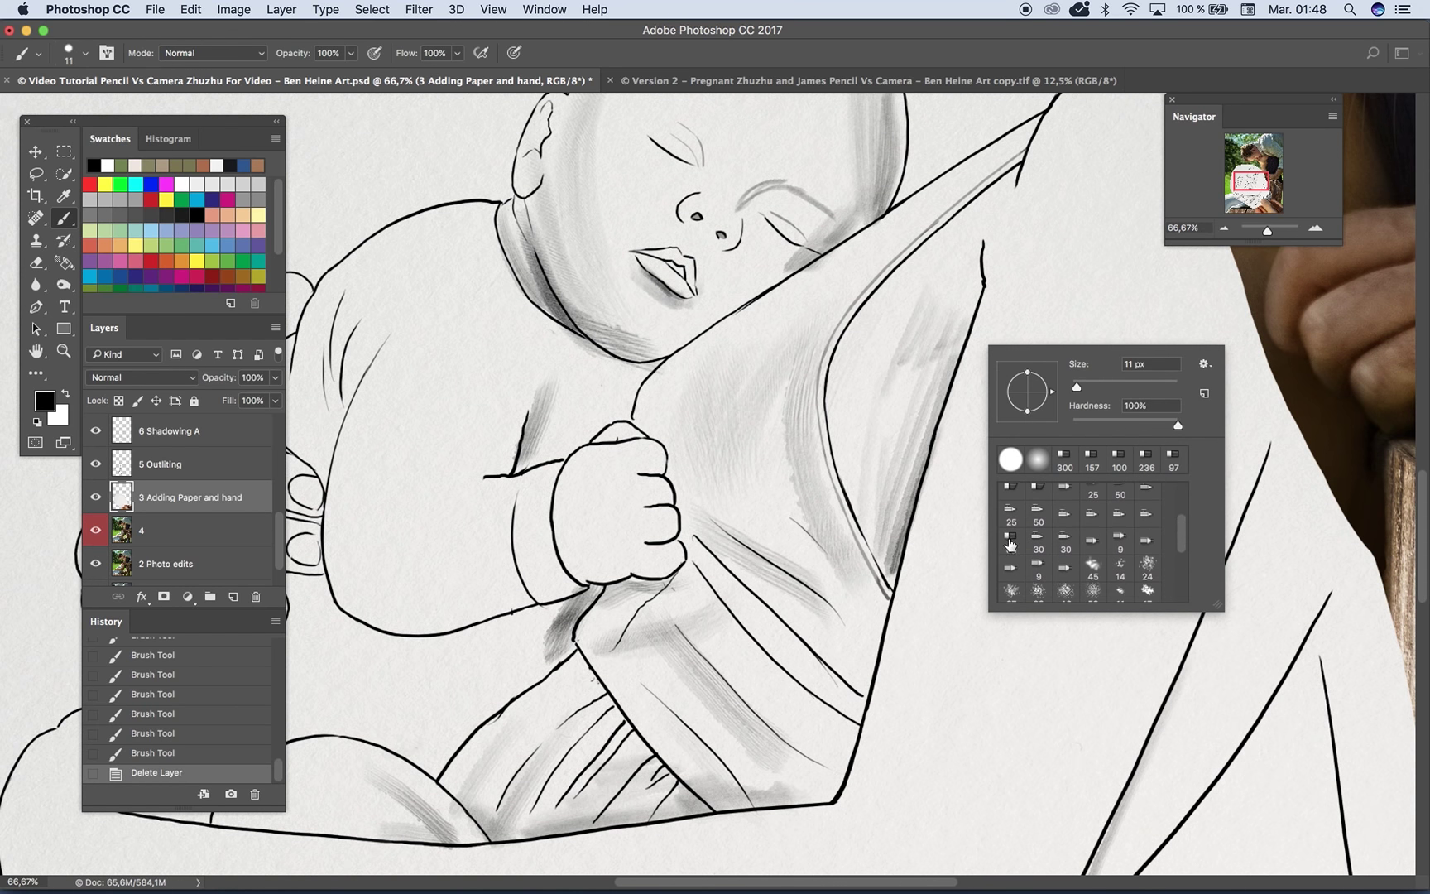
left_click(1009, 537)
left_click_drag(1137, 382, 1161, 381)
Step: Try broad textured shading strokes on the mother's upper arm, and undo them
left_click_drag(1039, 335, 1026, 430)
key("ctrl+z")
mouse_move(1101, 320)
left_mouse_down()
mouse_move(975, 578)
mouse_move(1109, 254)
mouse_move(990, 546)
mouse_move(1004, 654)
left_mouse_up()
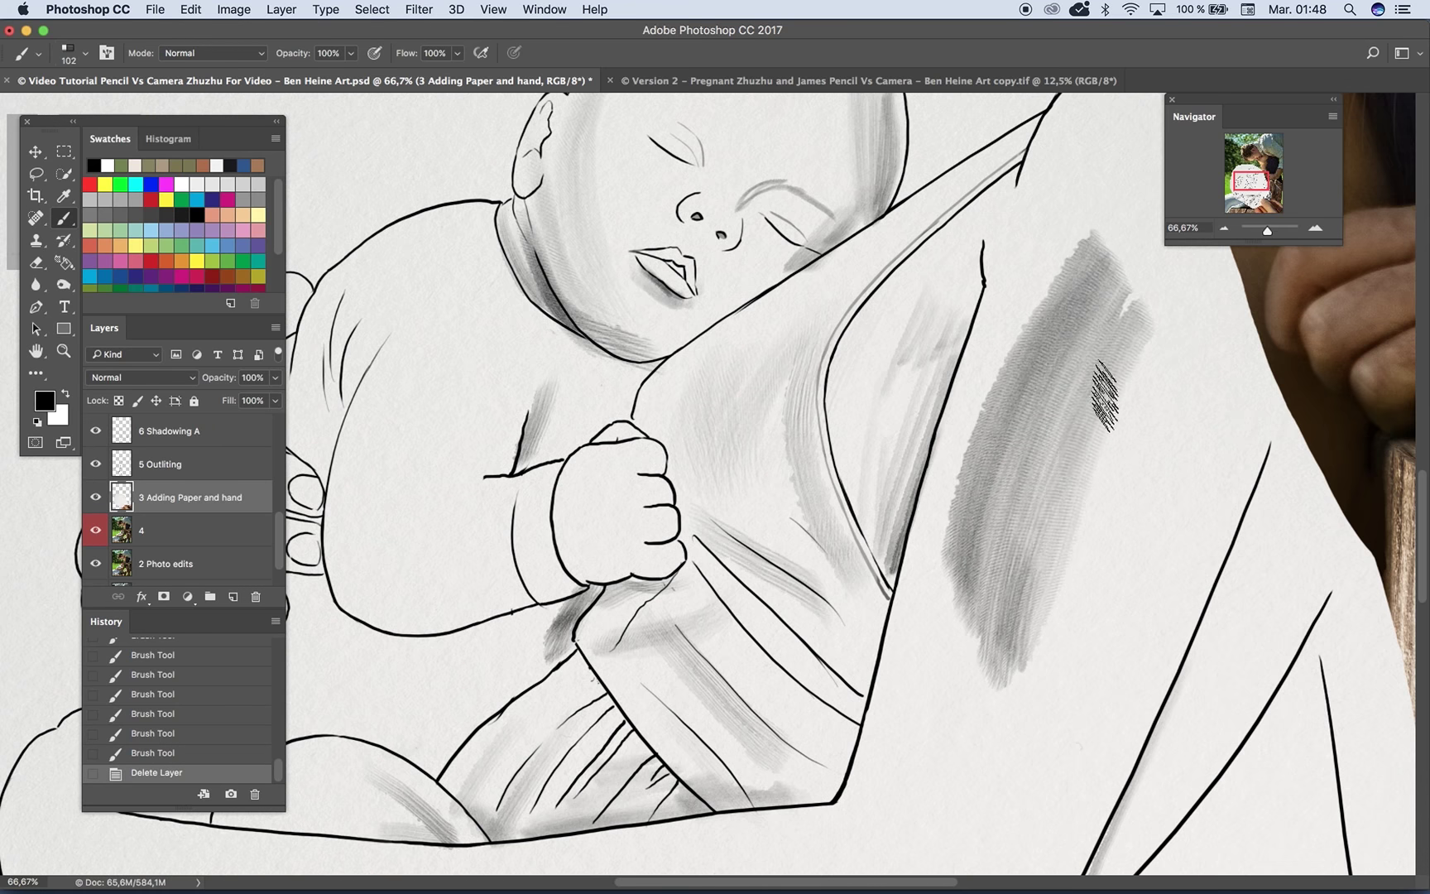
key("ctrl+z")
Step: Examine the shading on the baby, the mother's hand and the dress between 100% and 33.33% zoom
left_click(1308, 228)
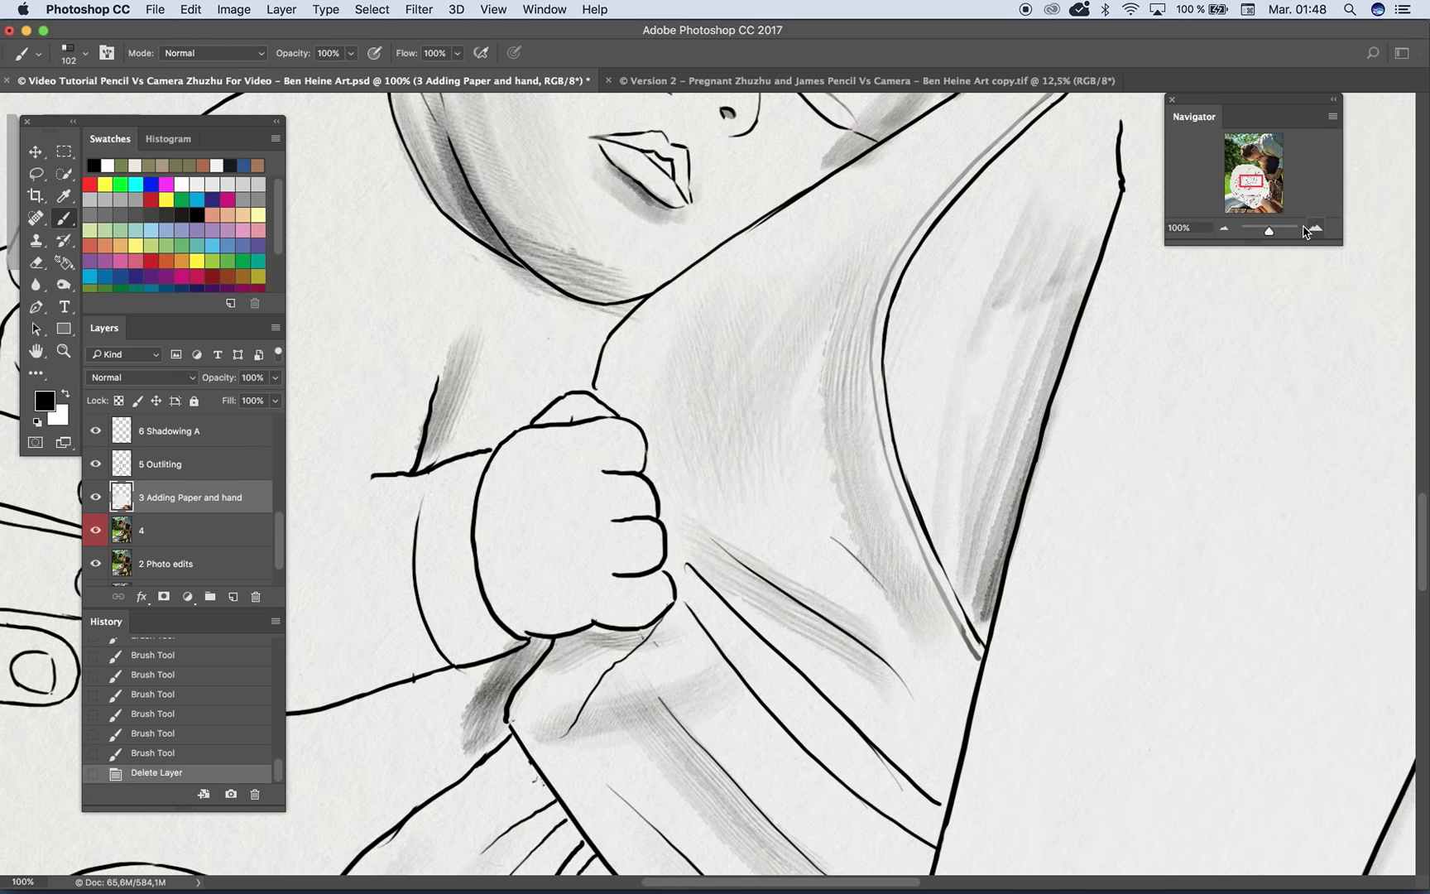
left_click(1223, 228)
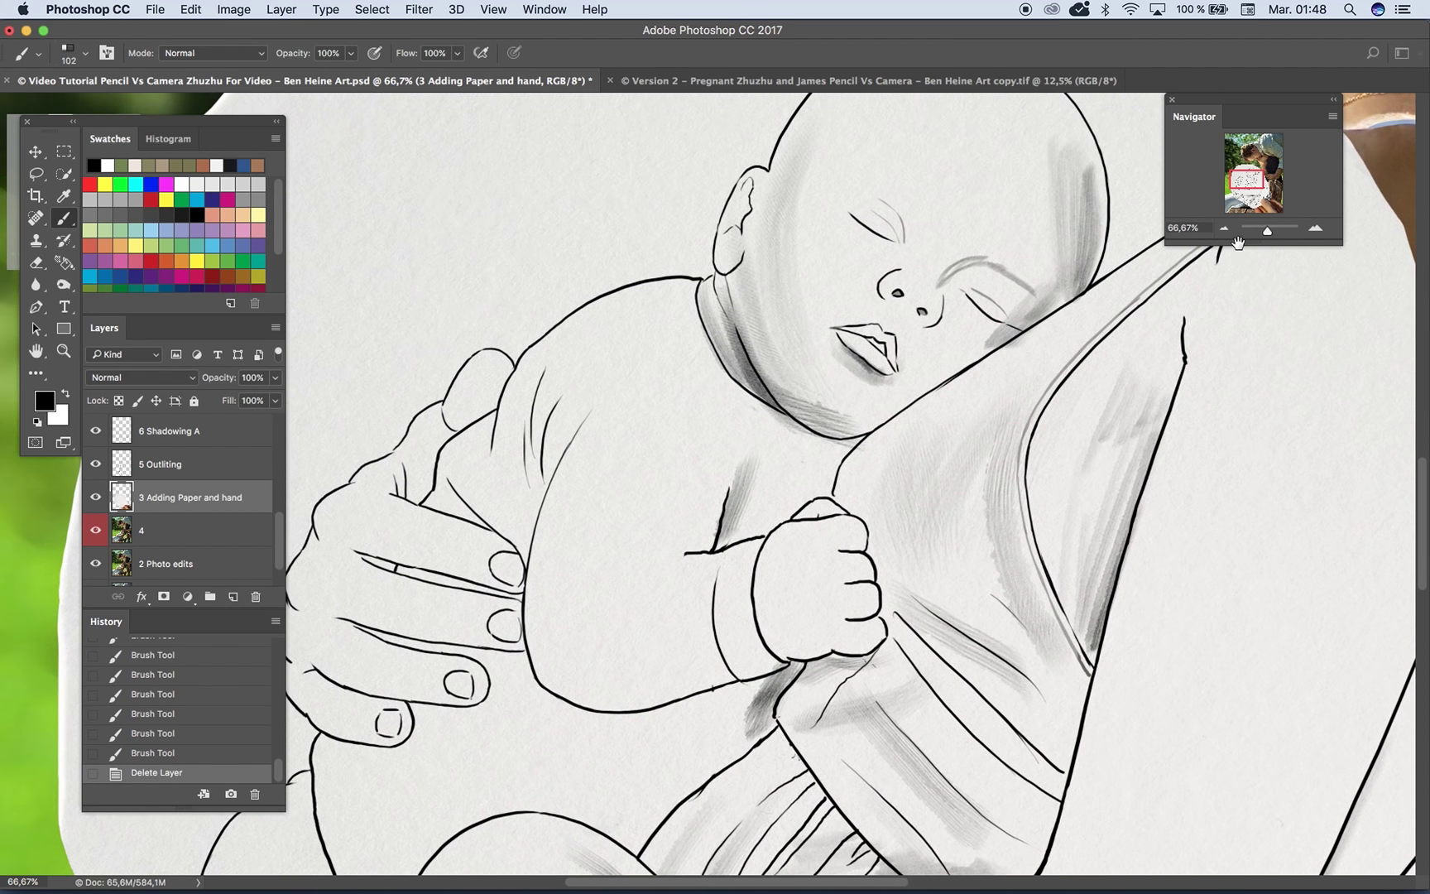
left_click(1223, 229)
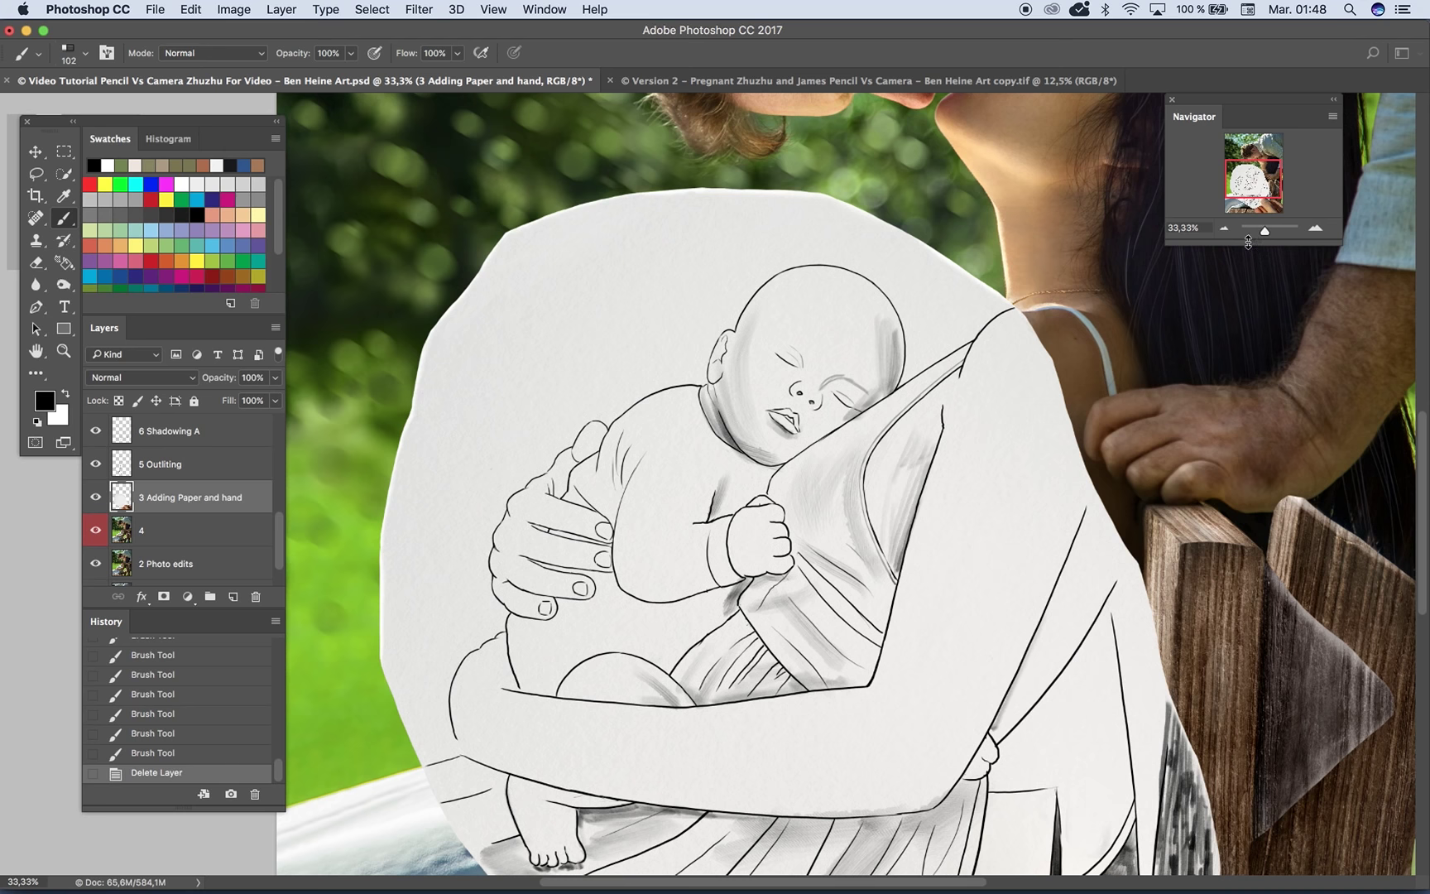
left_click_drag(799, 377, 813, 321)
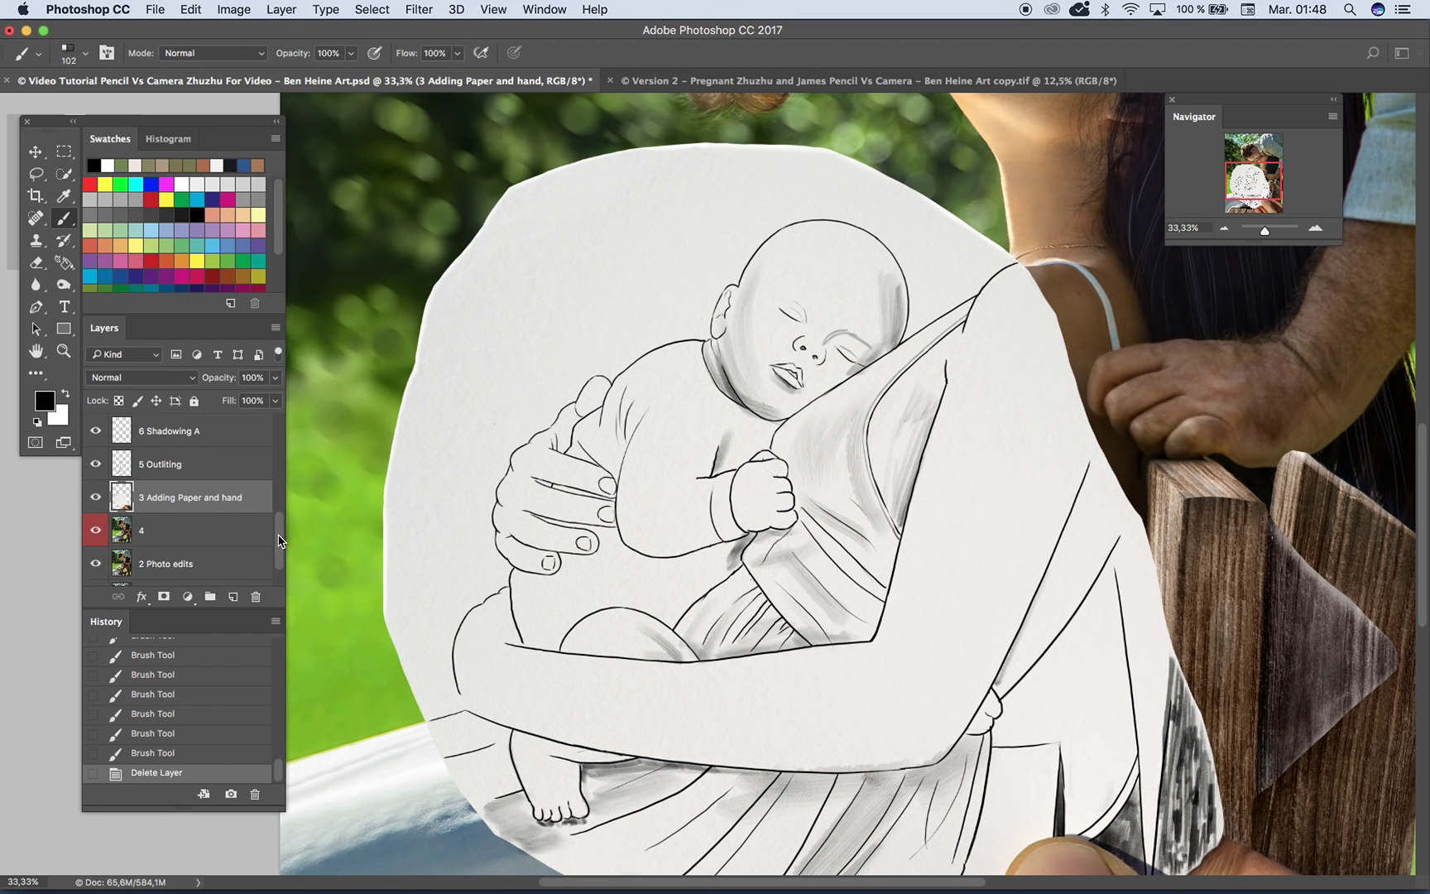
scroll(279, 539, "up", 10)
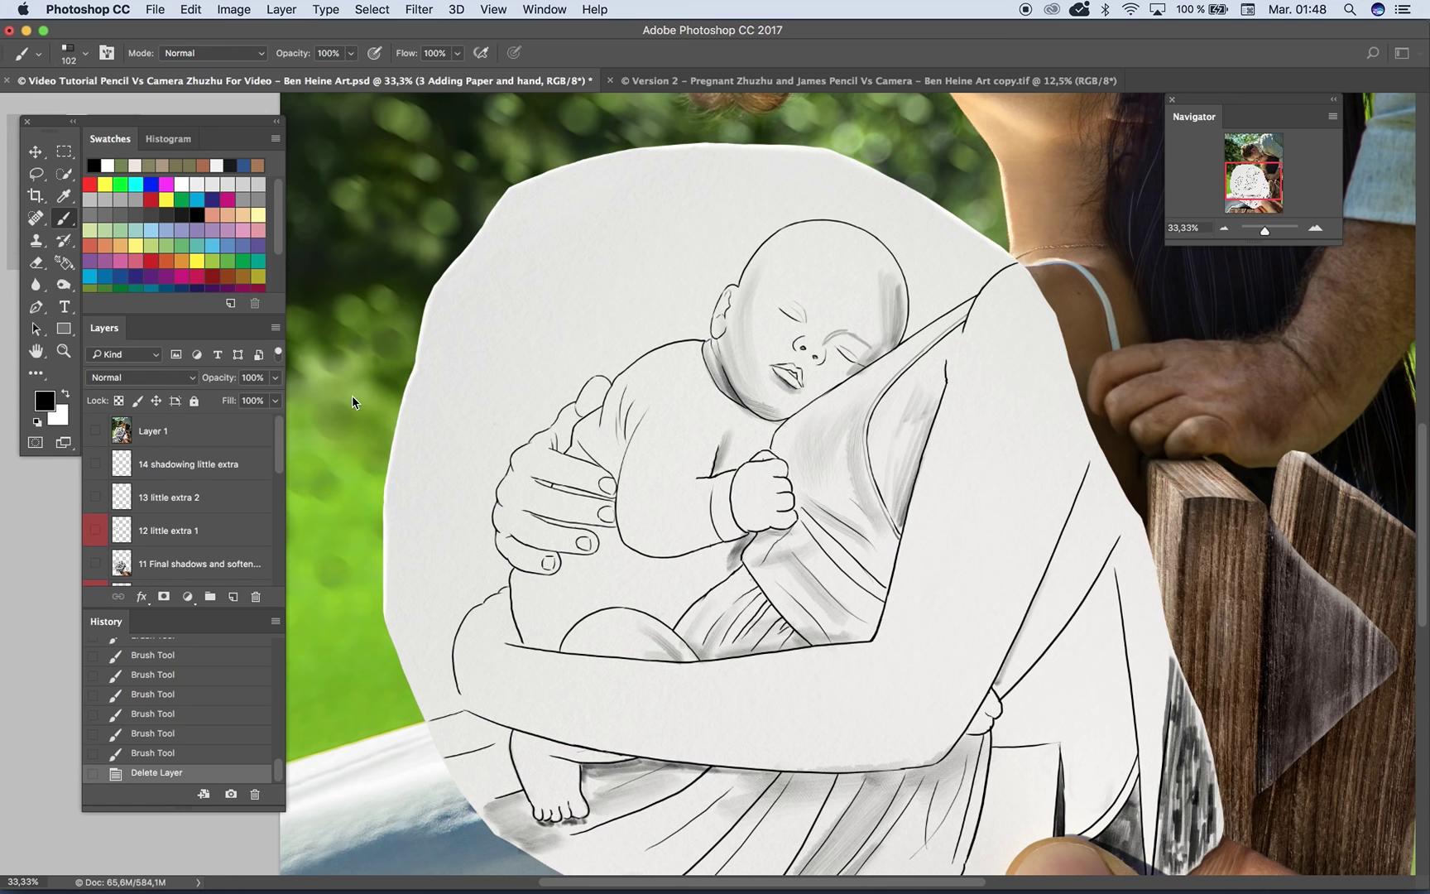
left_click_drag(278, 442, 273, 506)
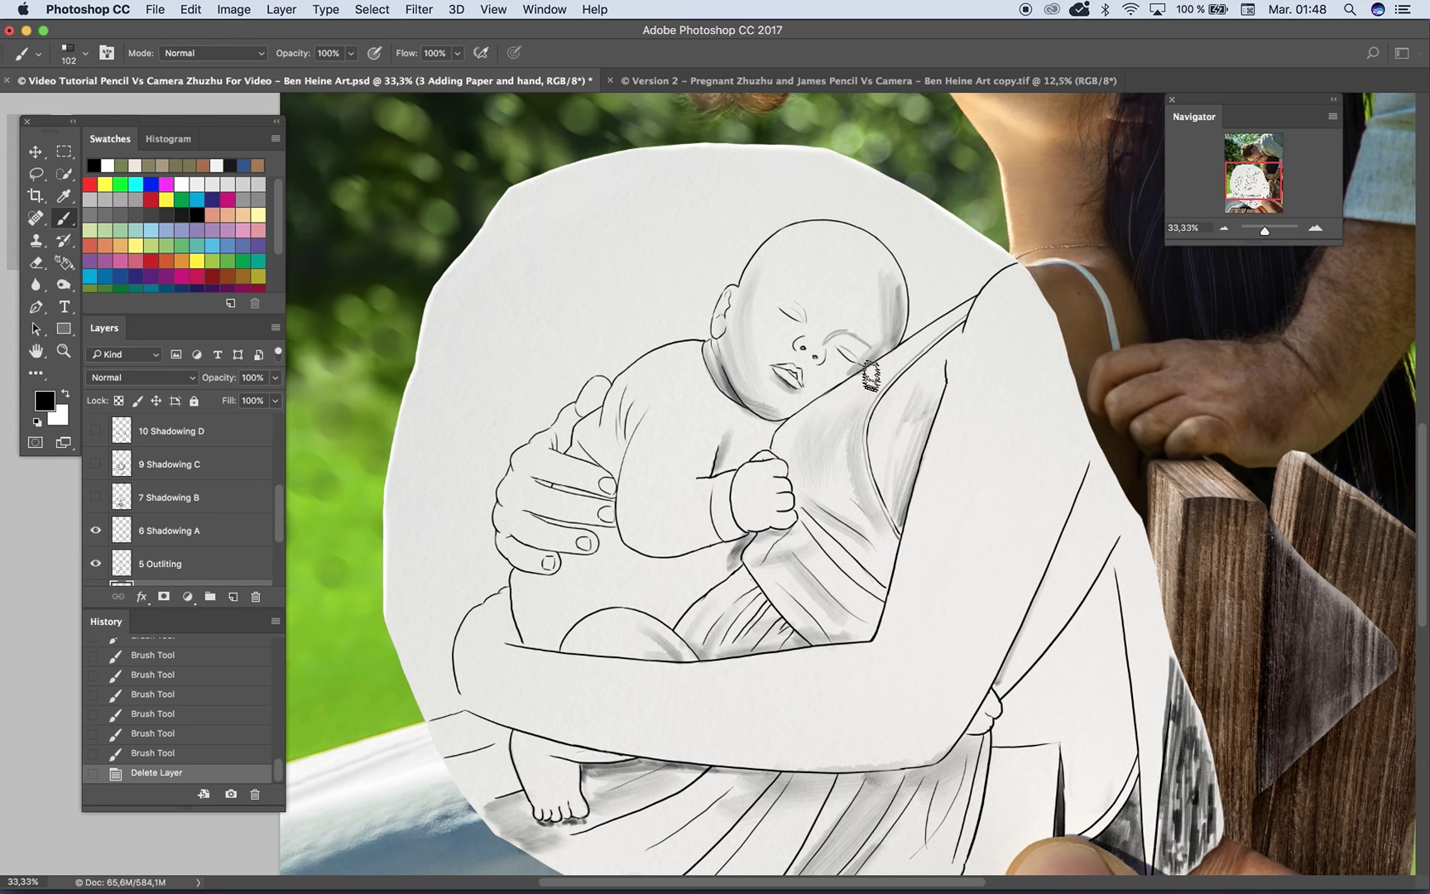
left_click_drag(775, 355, 766, 289)
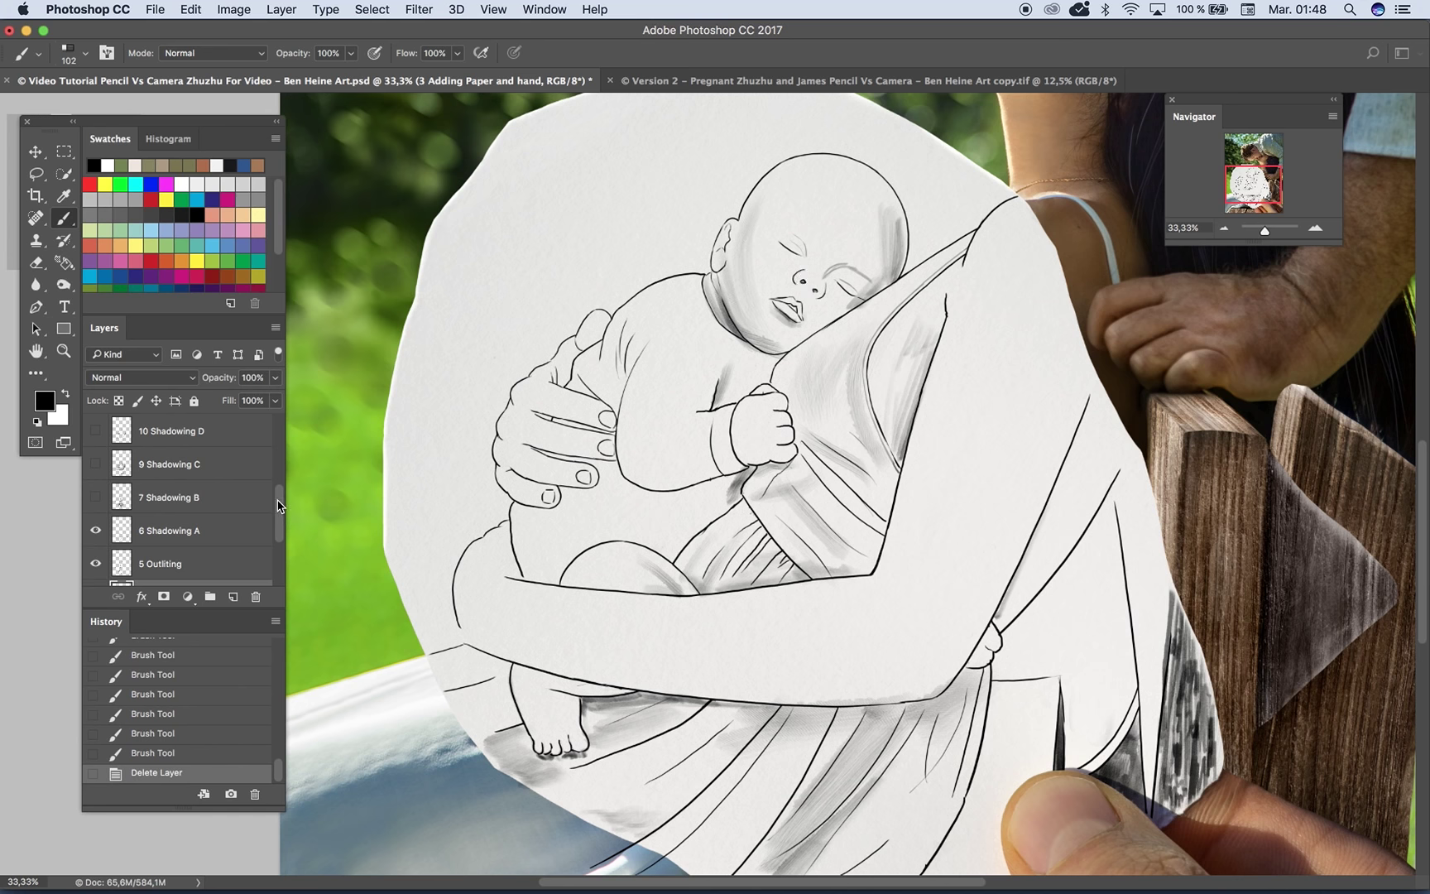
left_click_drag(279, 509, 278, 513)
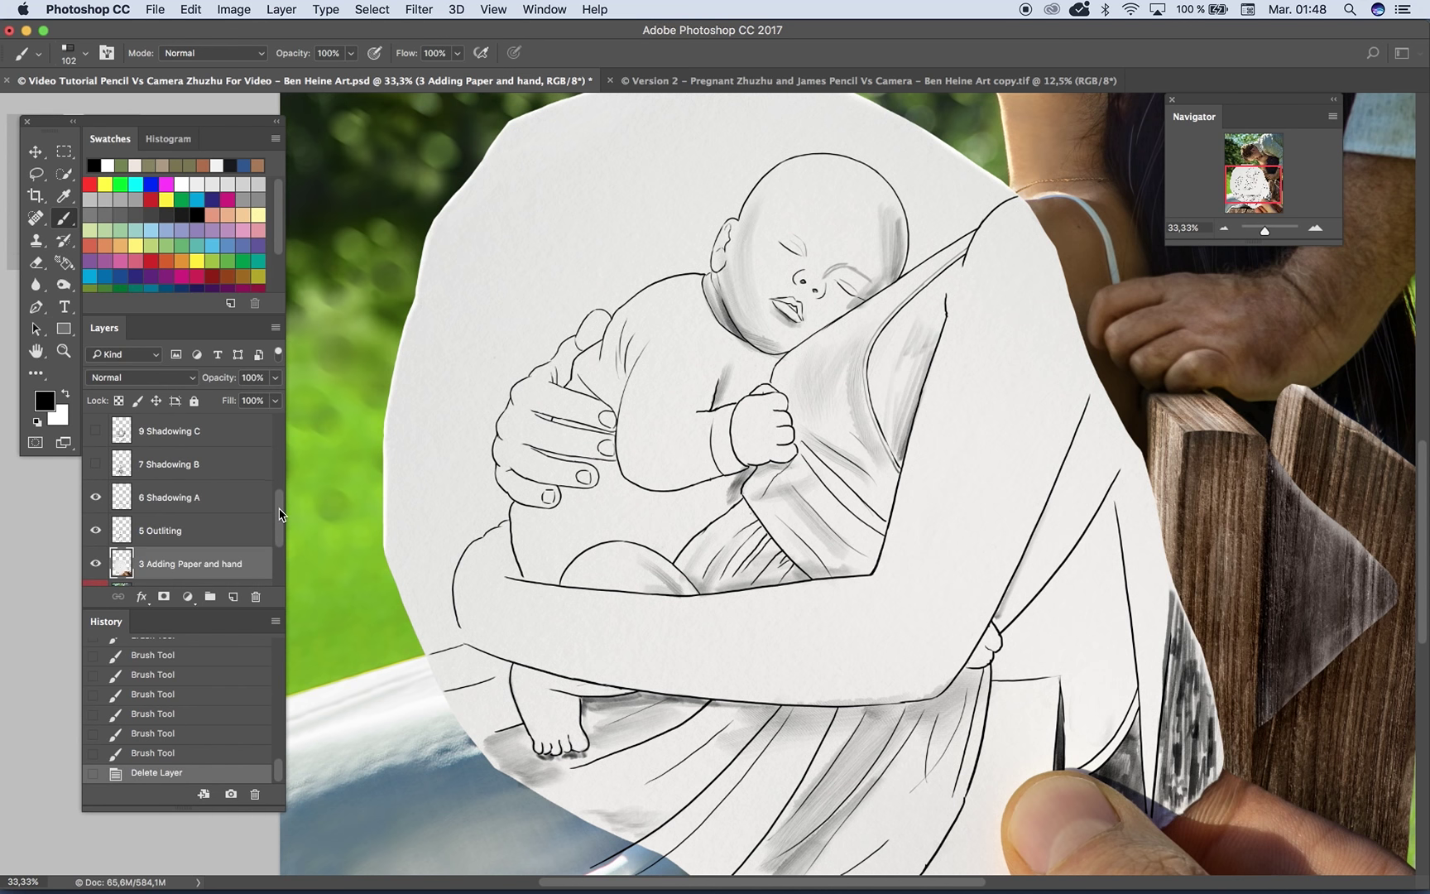
Step: Compare the dress with and without the 7 Shadowing B layer, leaving that layer hidden
left_click(96, 497)
left_click(96, 464)
left_click(96, 465)
left_click(96, 464)
left_click_drag(670, 488, 688, 288)
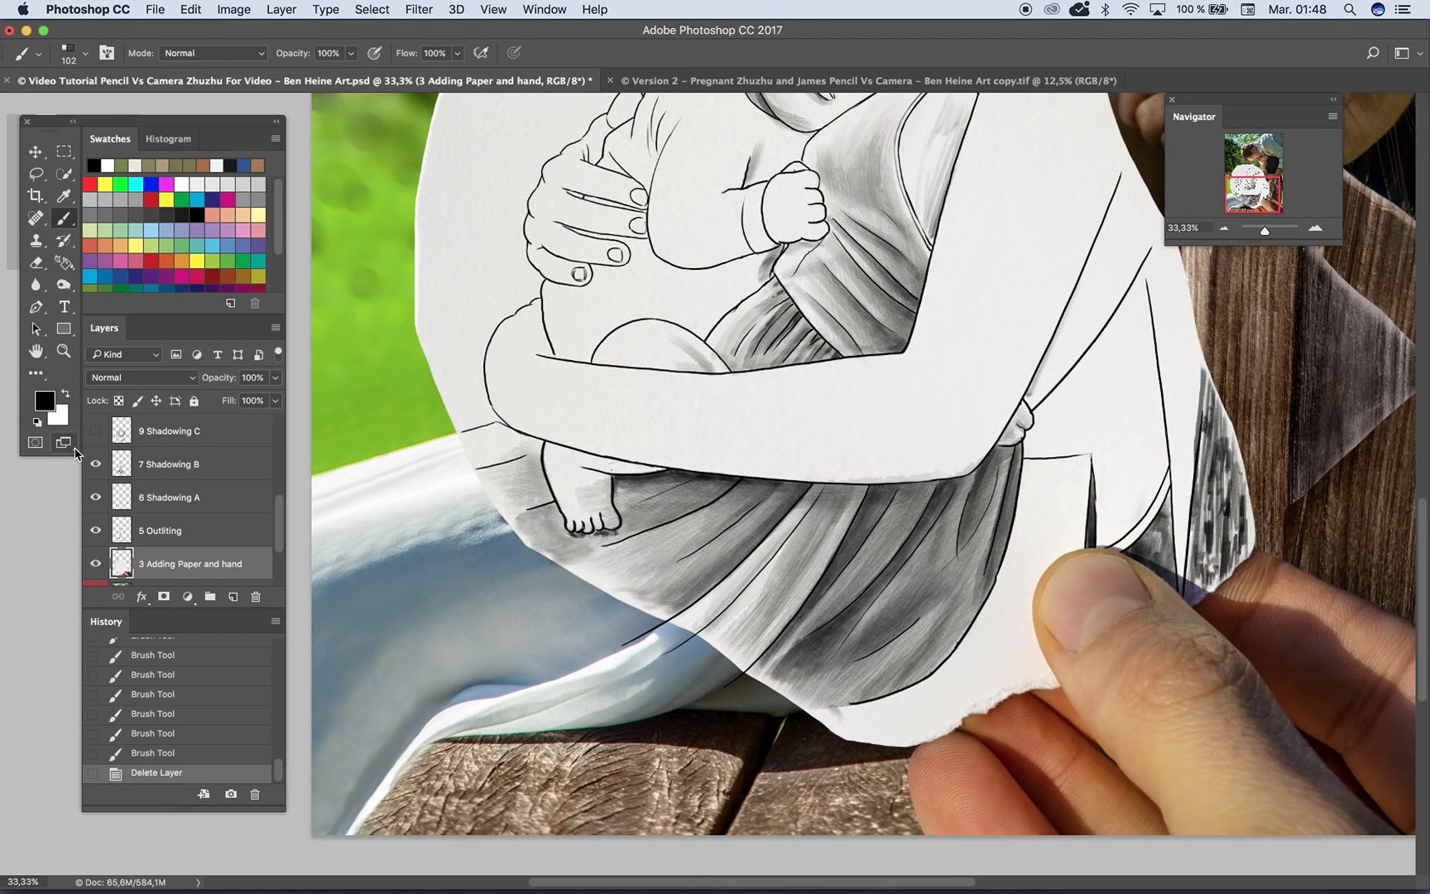
left_click(97, 465)
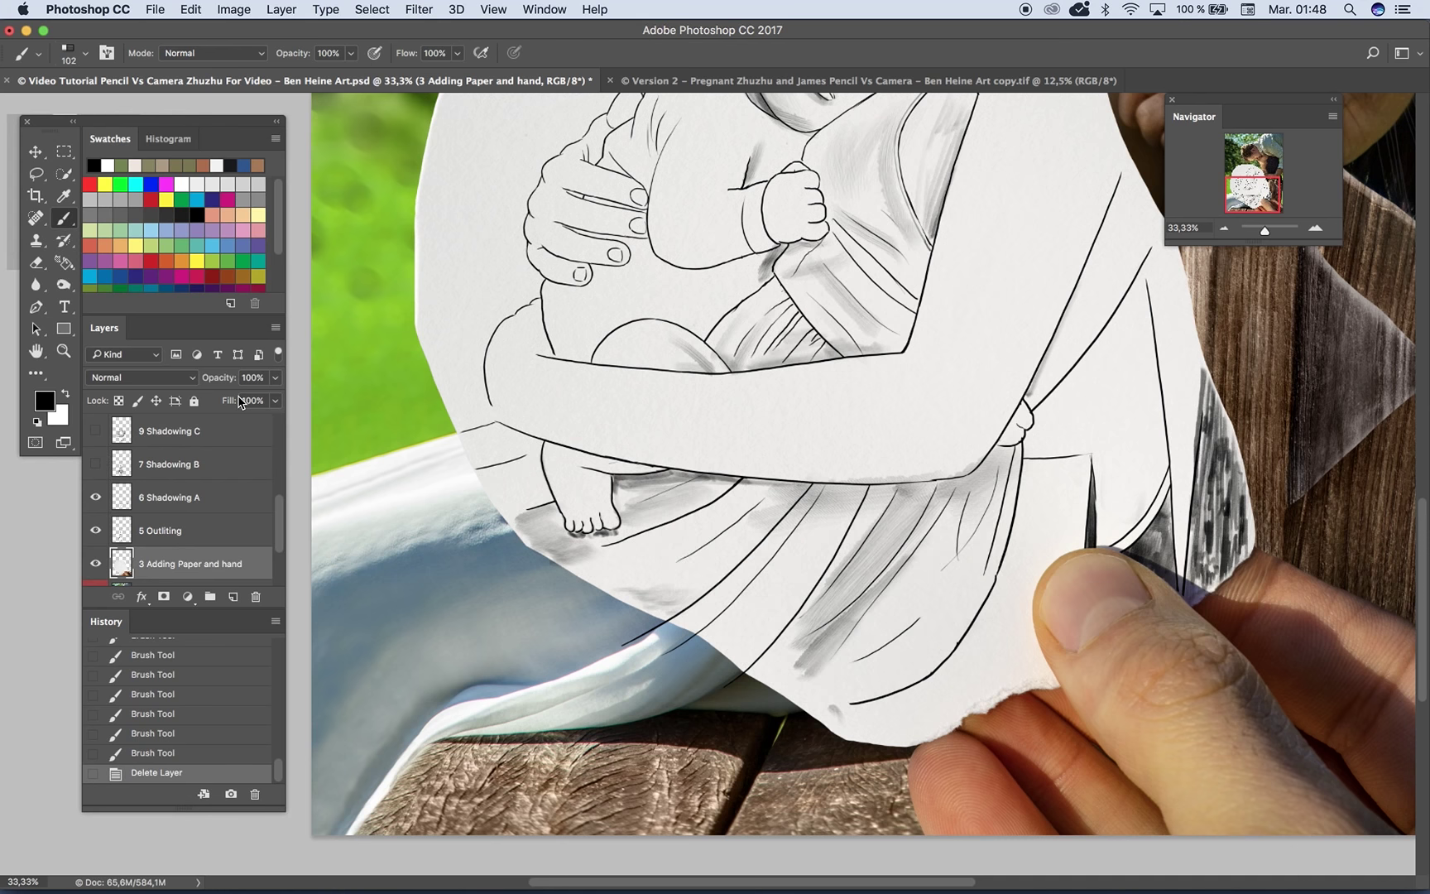
Step: Toggle the 6 Shadowing A layer, show 7 Shadowing B, 9 Shadowing C and 10 Shadowing D in order, and view the whole artwork
left_click(1225, 230)
left_click_drag(667, 344, 671, 413)
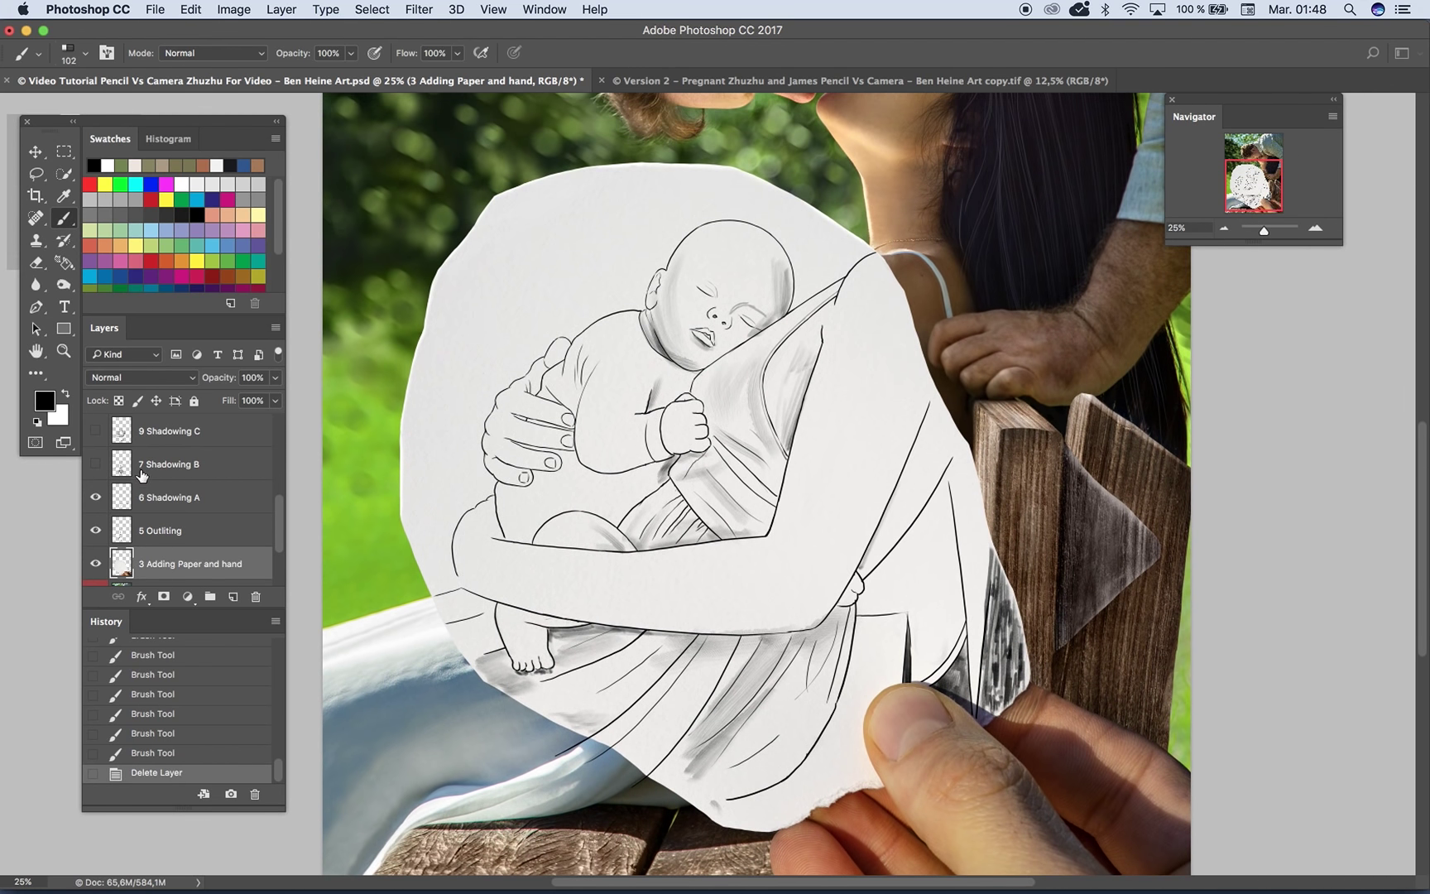
left_click(97, 495)
left_click(98, 496)
left_click(97, 466)
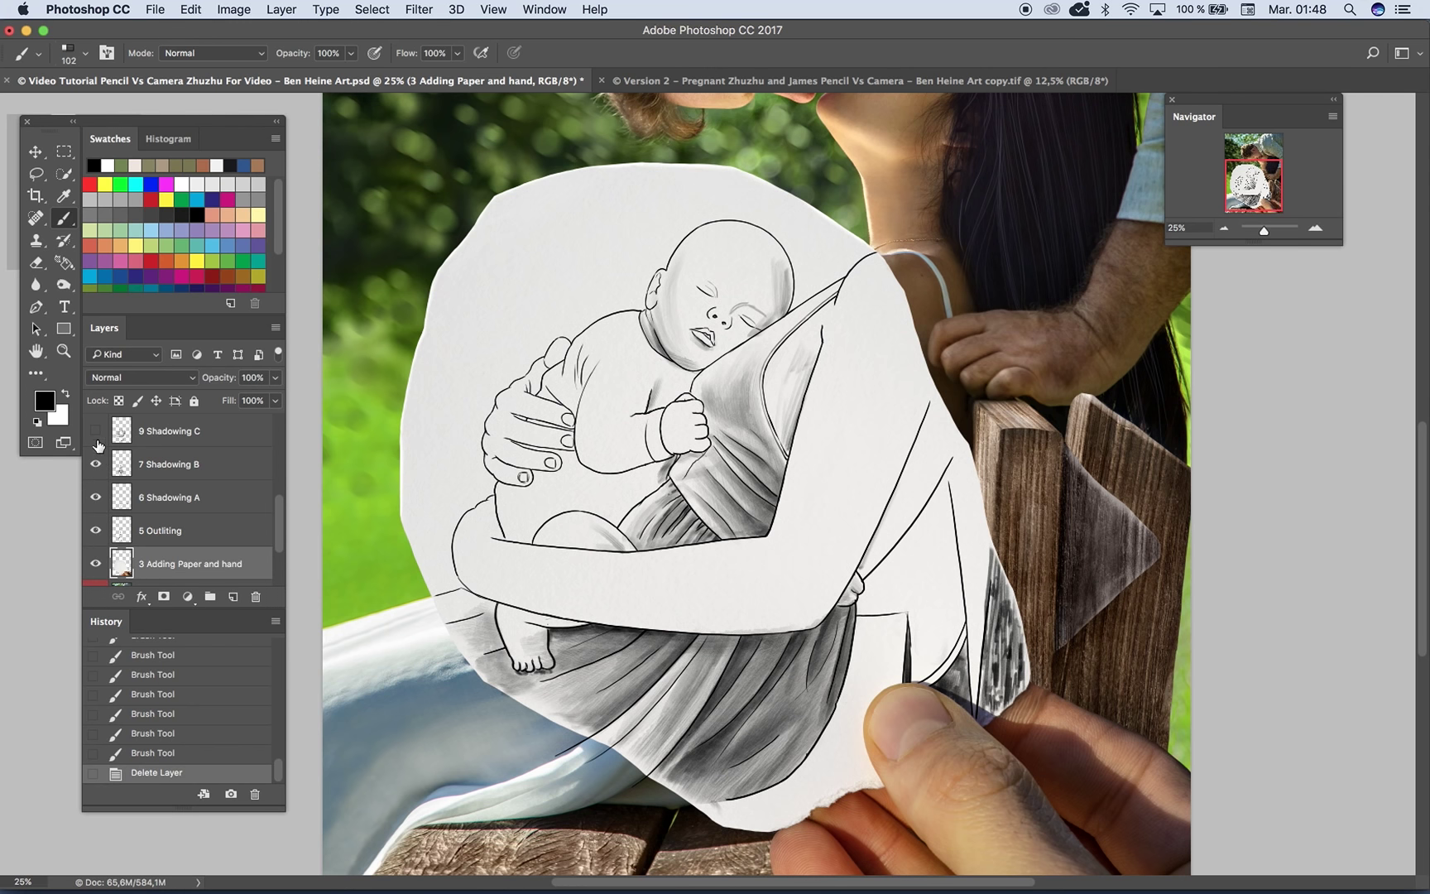
left_click(97, 432)
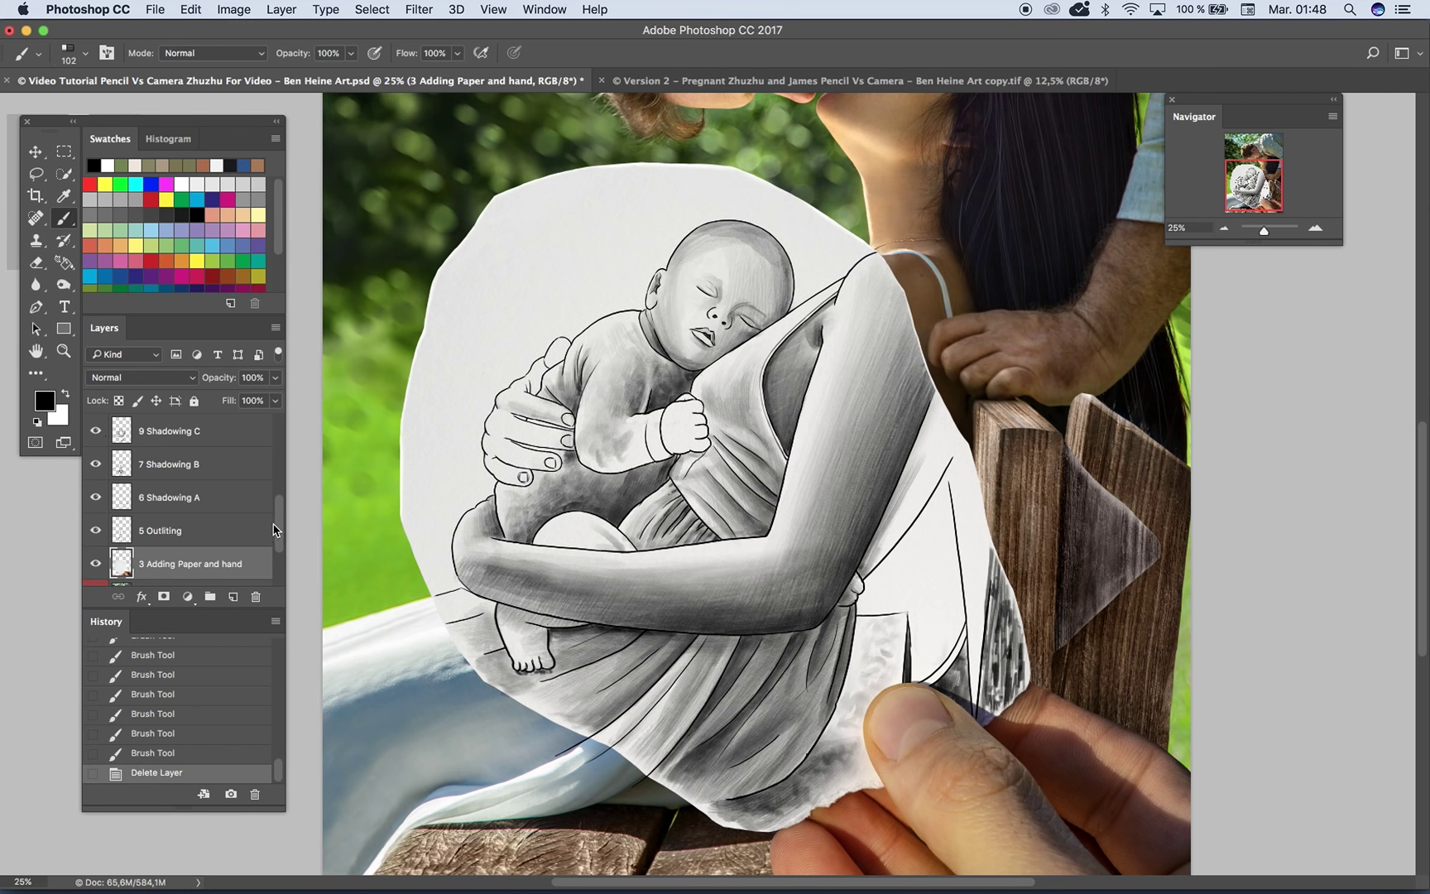
left_click_drag(279, 526, 280, 513)
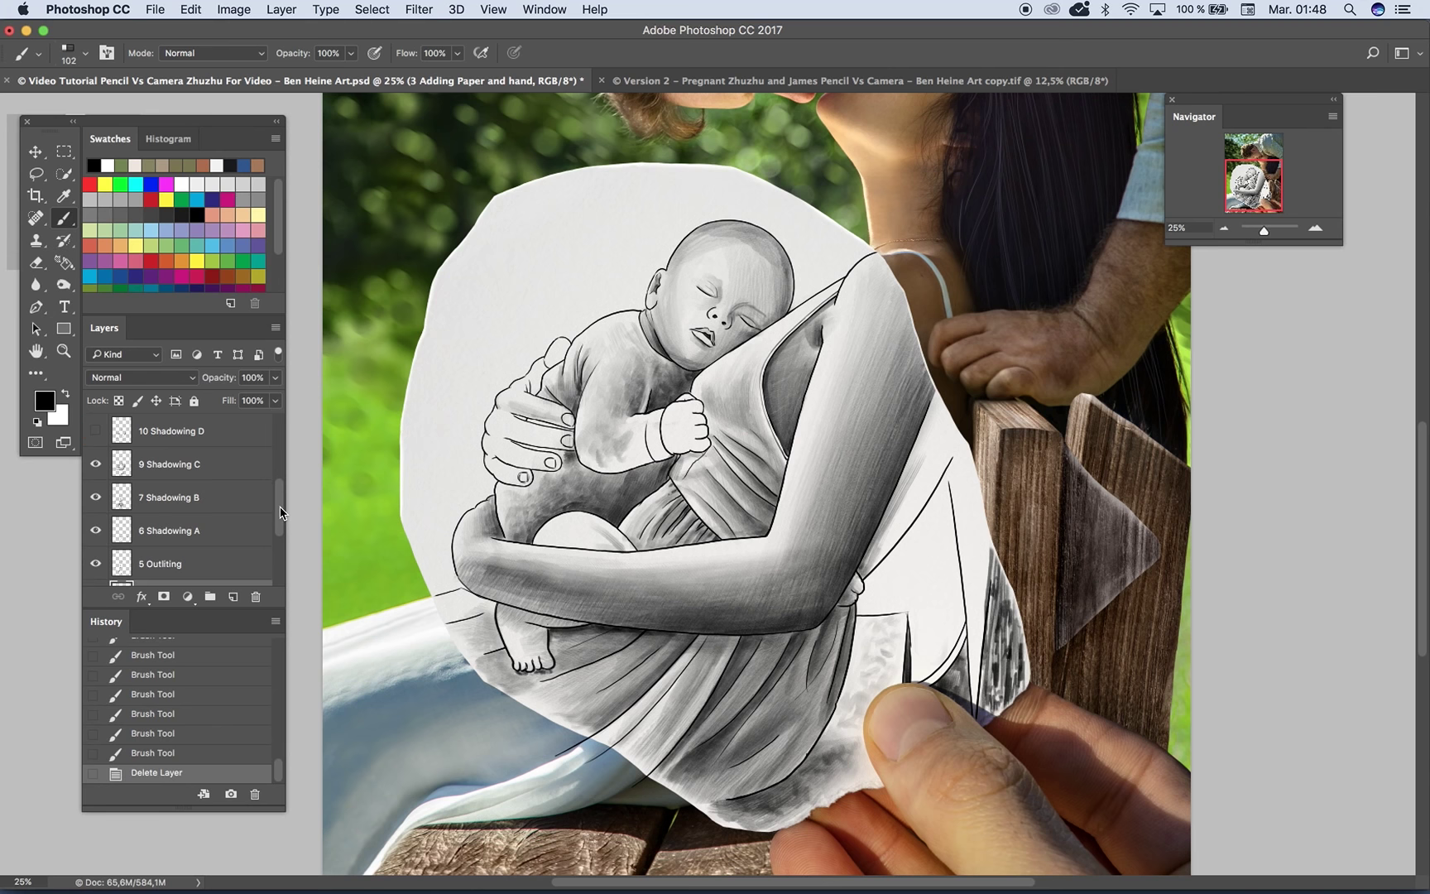
left_click(96, 432)
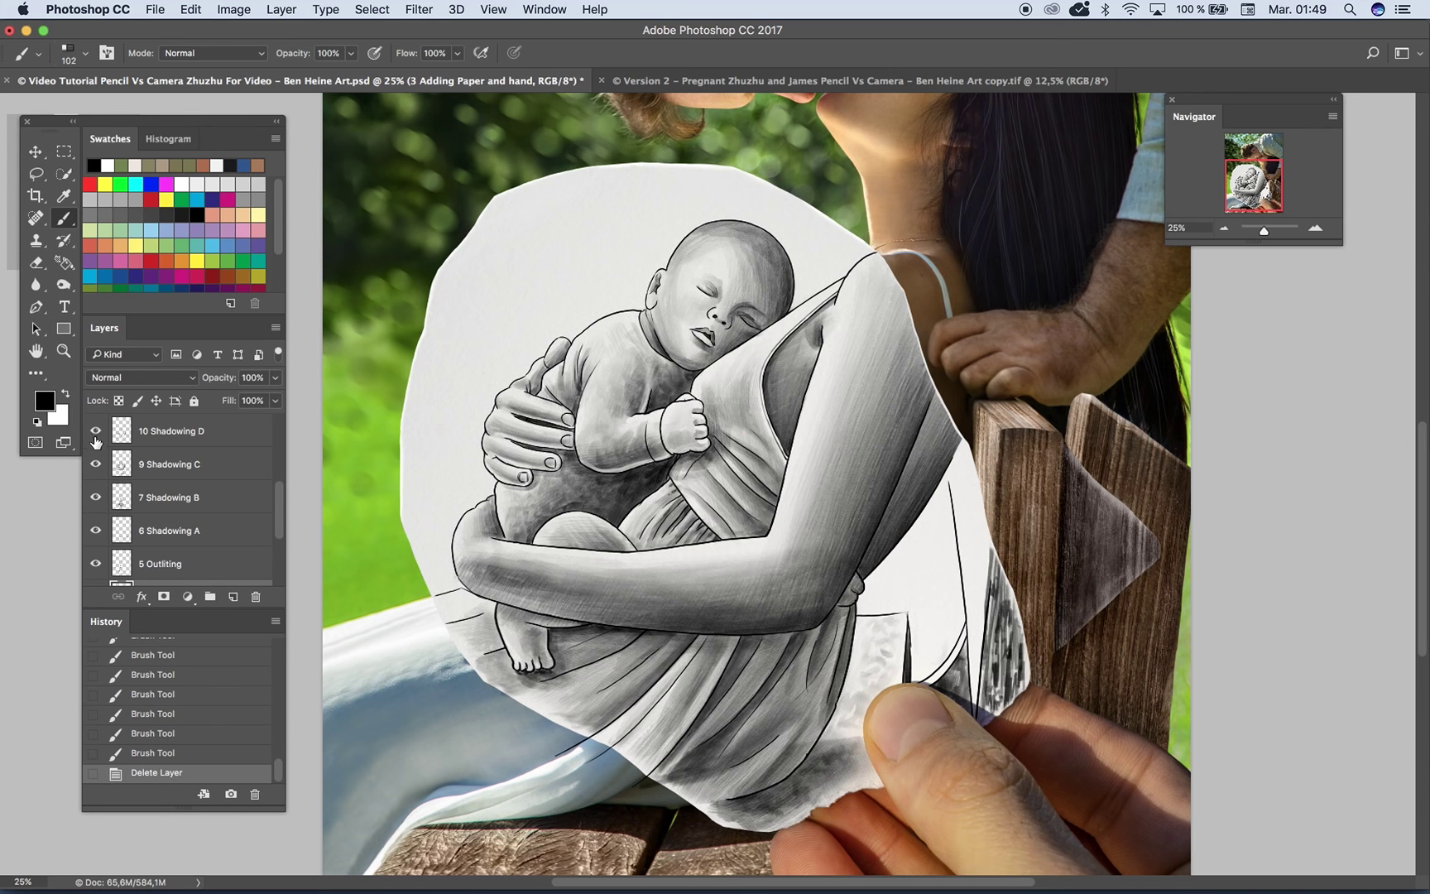
left_click(1224, 229)
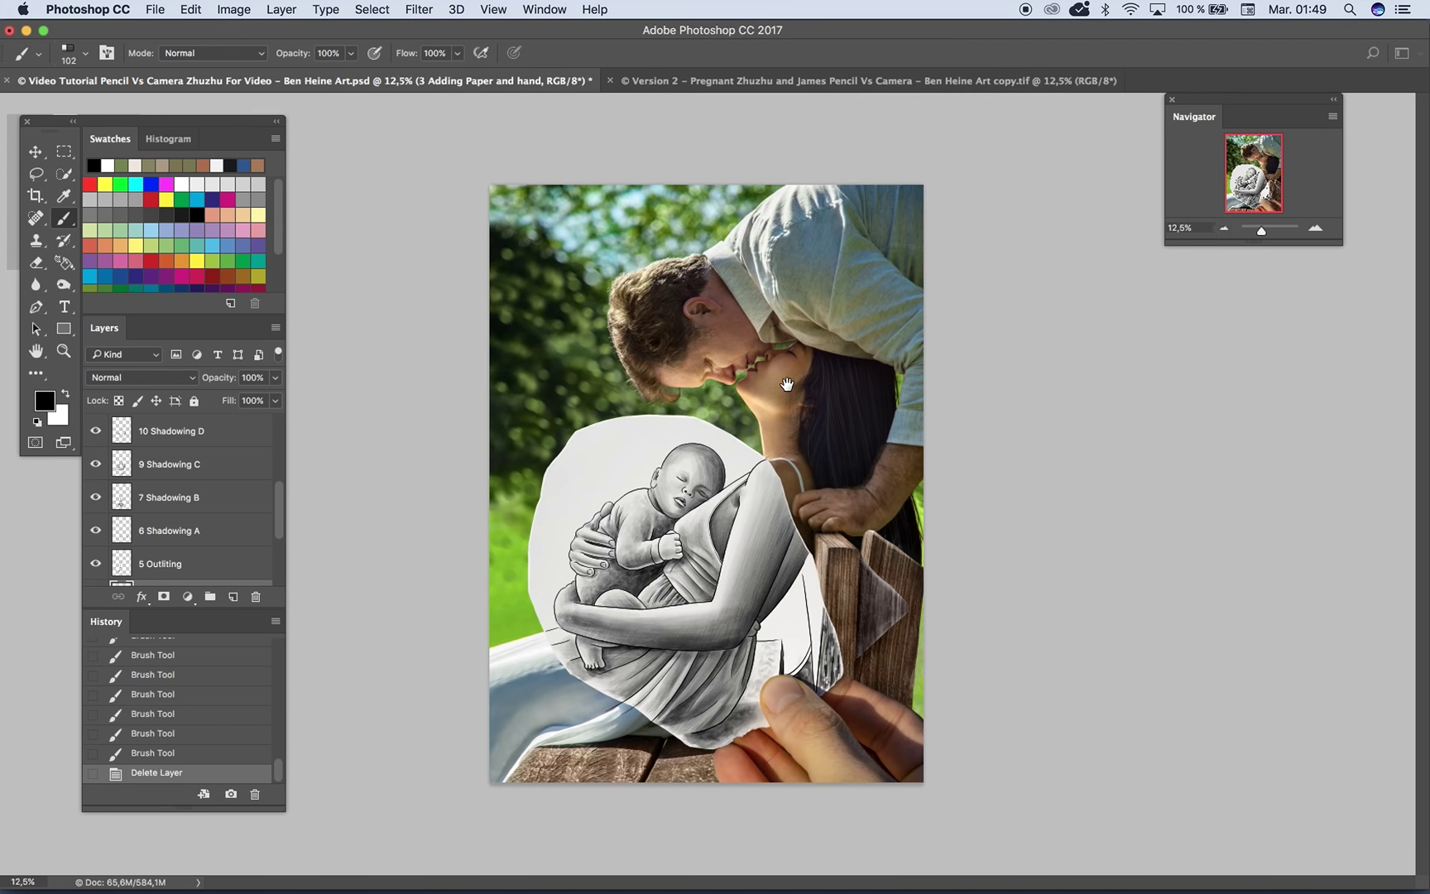
Step: Hide the 10 Shadowing D, 9 Shadowing C, 7 Shadowing B and 6 Shadowing A layers, leaving only the outlines on the paper
mouse_move(279, 501)
left_mouse_down()
mouse_move(280, 480)
mouse_move(279, 501)
left_mouse_up()
left_click(1318, 231)
left_click(1319, 231)
left_click(1319, 231)
left_click(1252, 183)
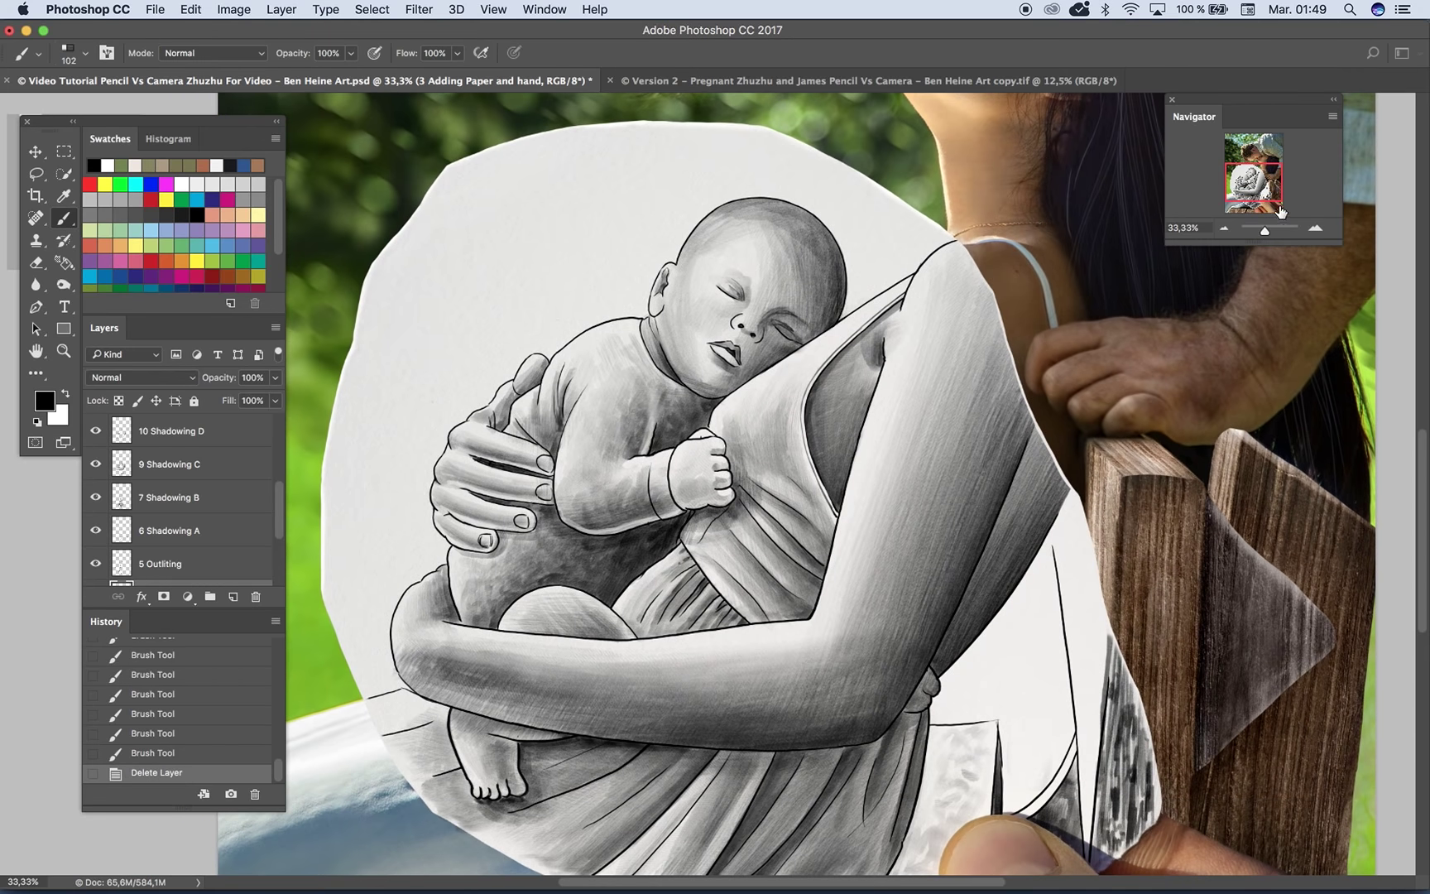
left_click(96, 431)
left_click(96, 464)
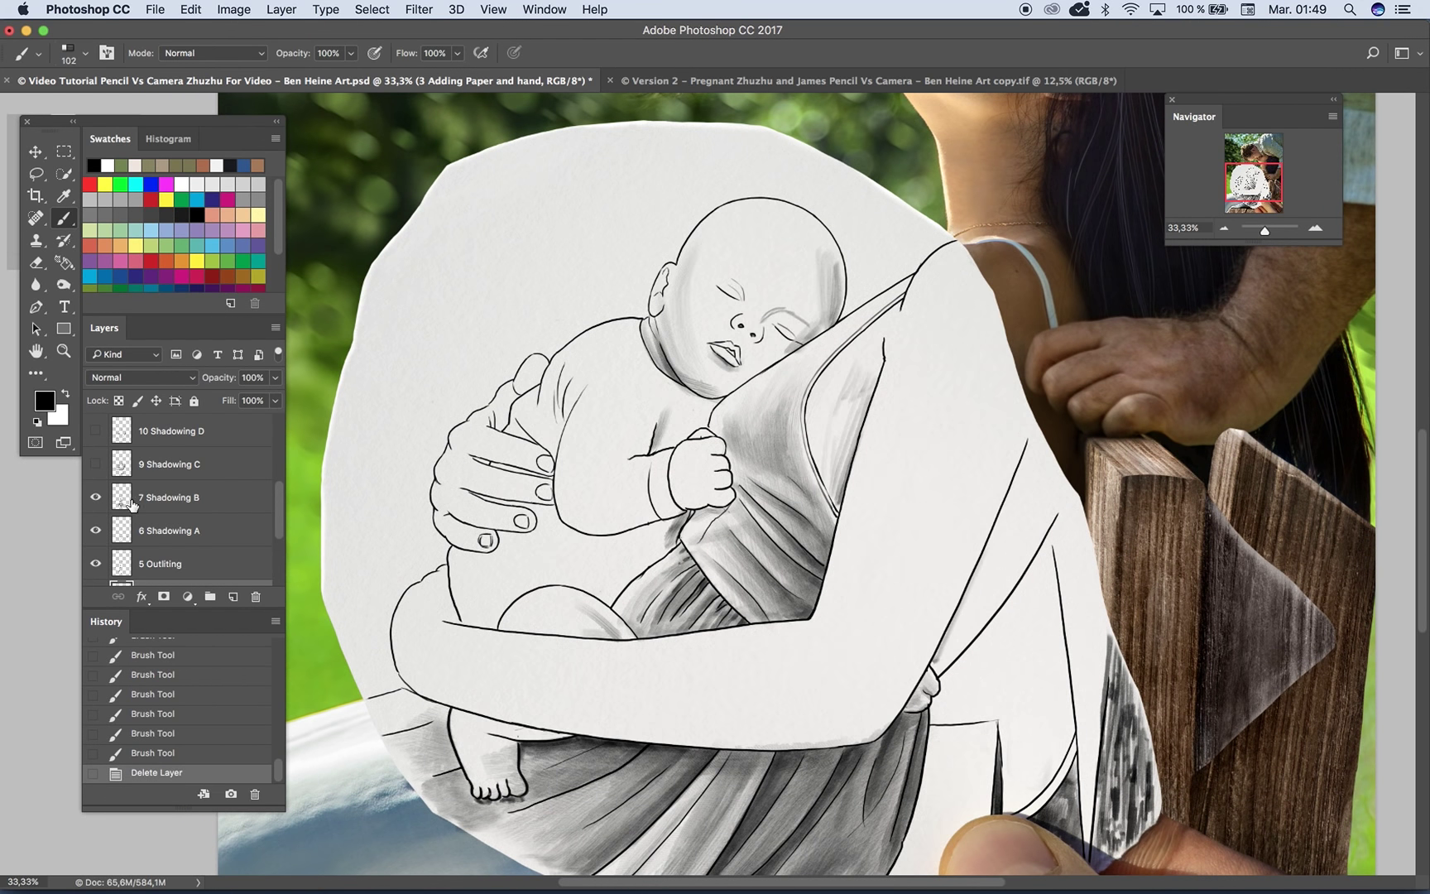
left_click(96, 498)
left_click(97, 536)
left_click(96, 562)
left_click(96, 562)
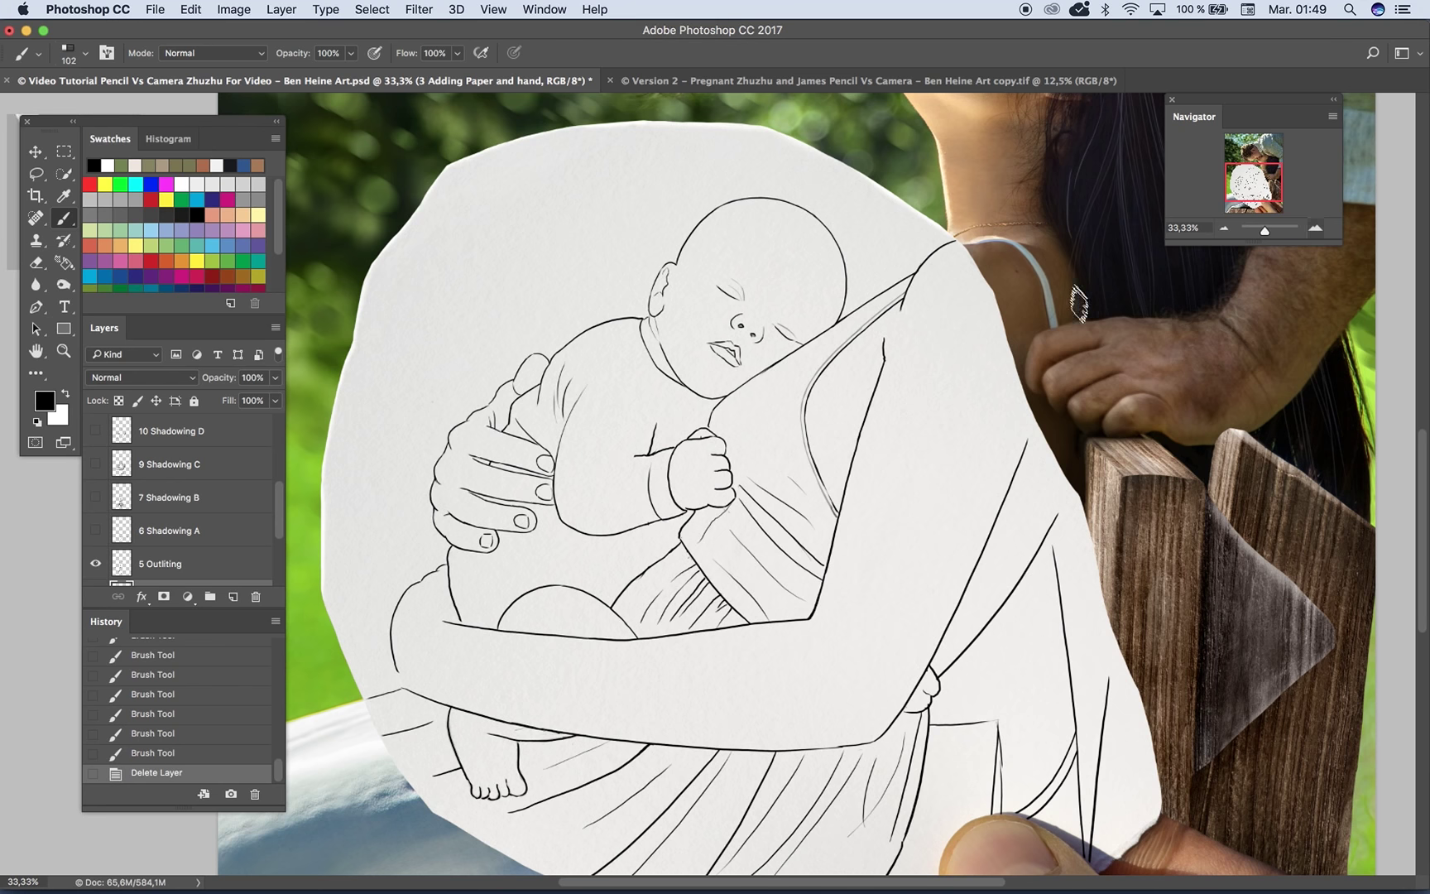
Step: Set the textured brush to 188 px at 10% opacity, and try and undo a stroke on the upper arm
right_click(946, 414)
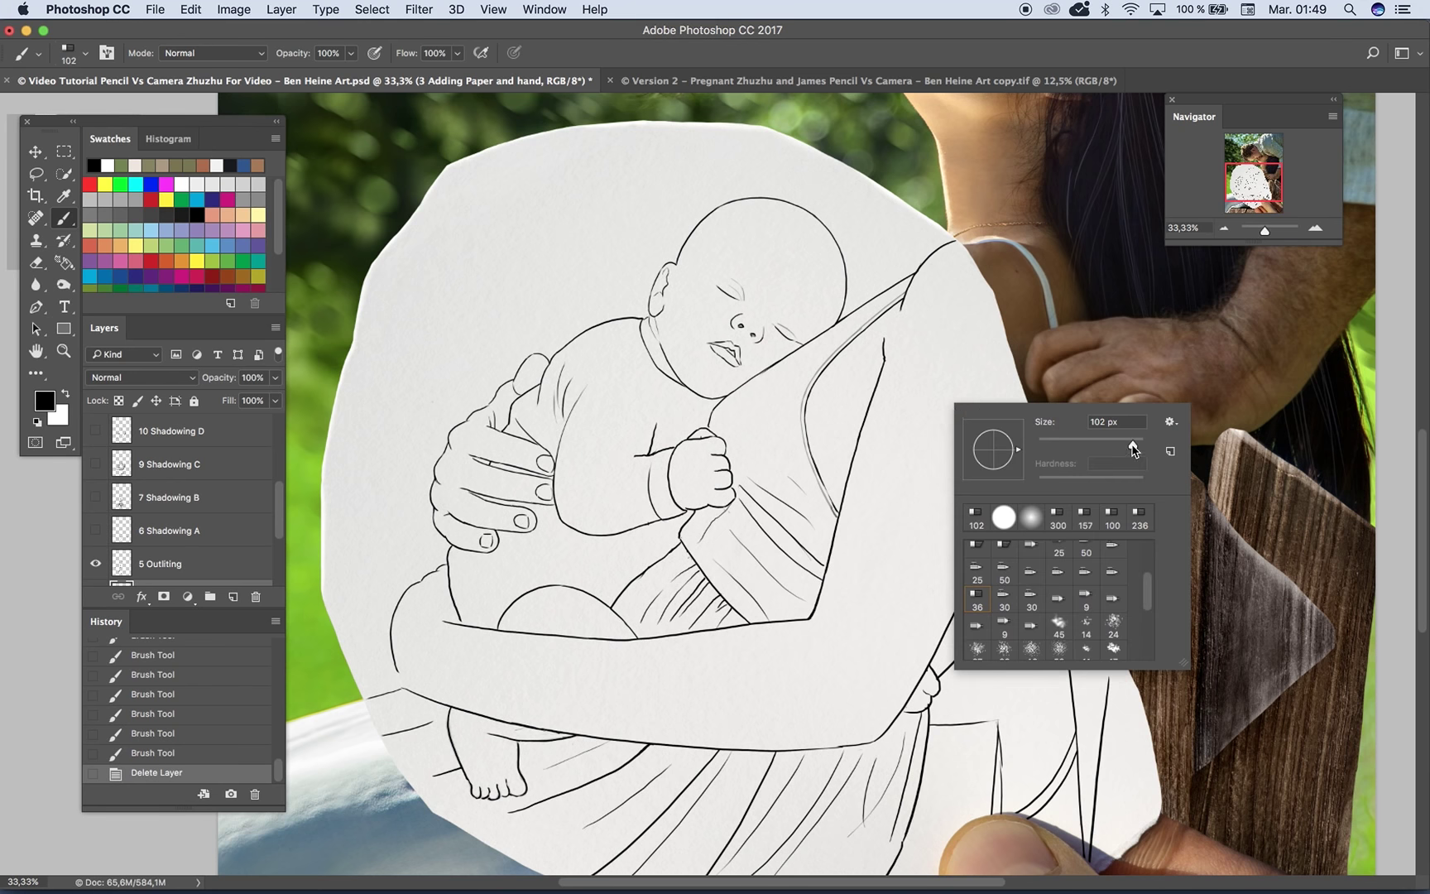
left_click(354, 54)
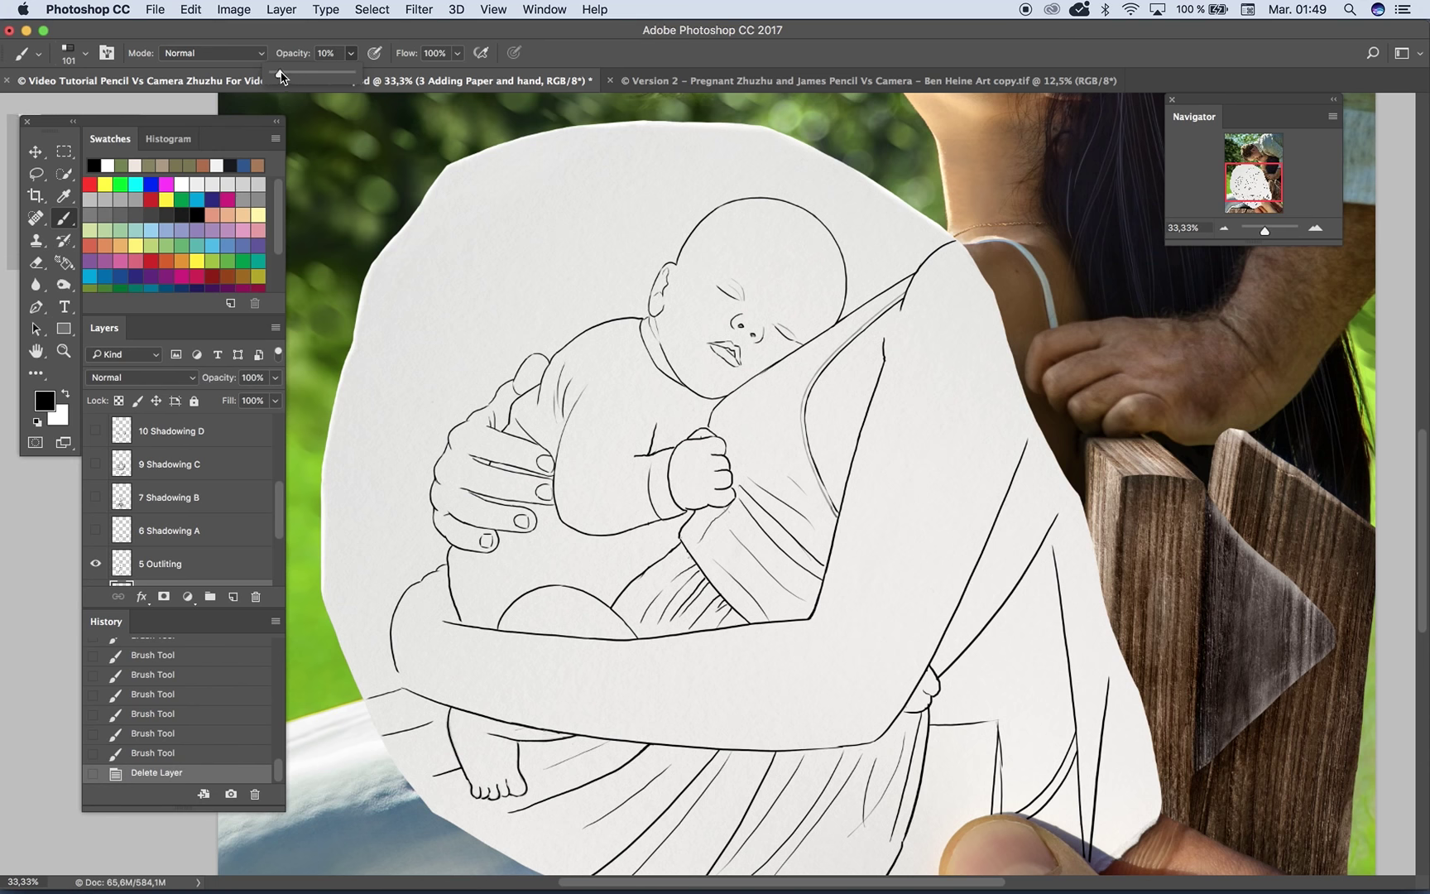
right_click(918, 430)
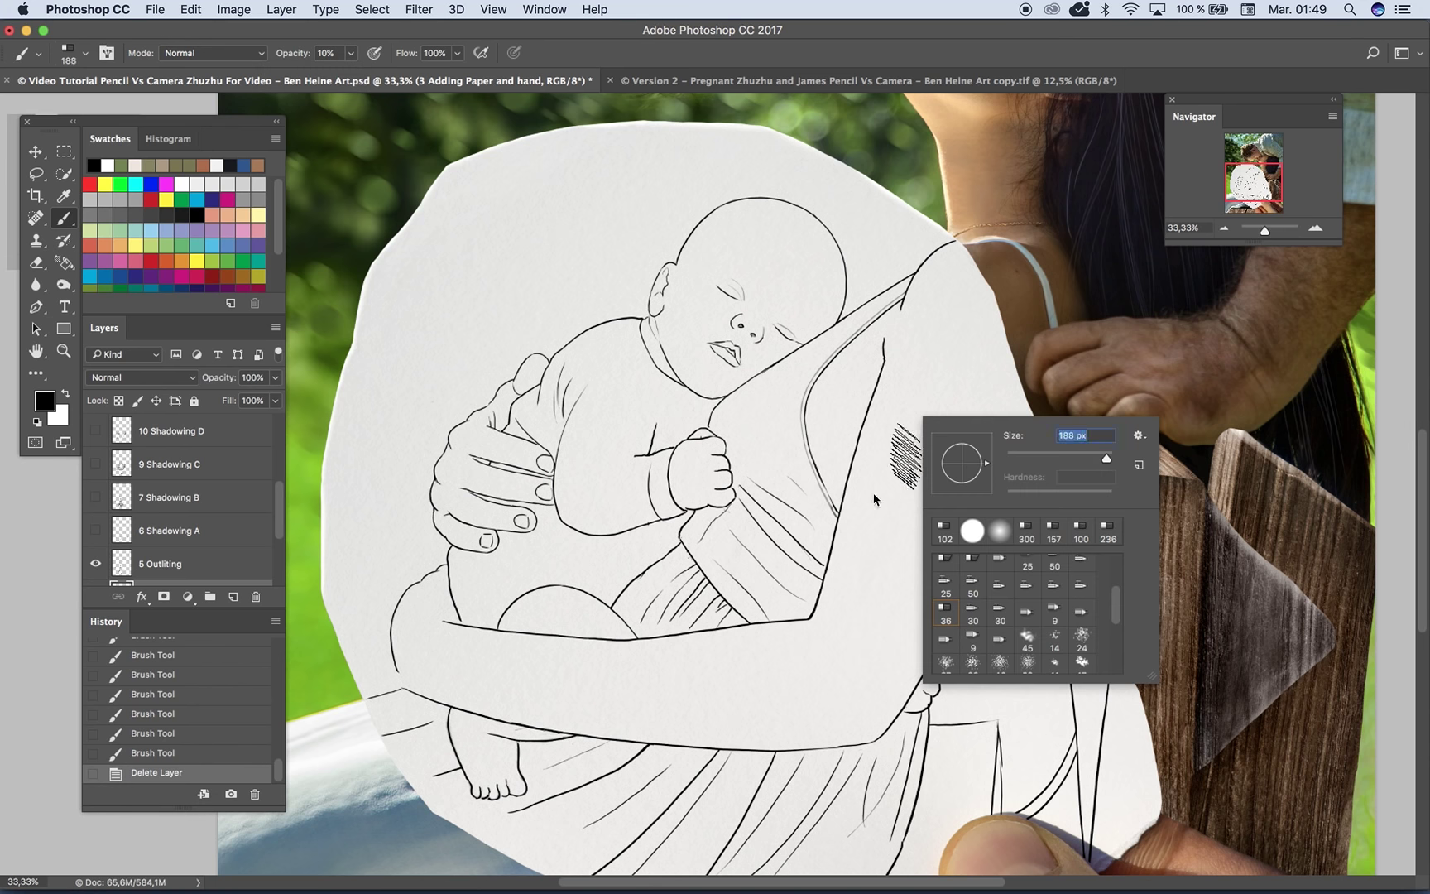
left_click_drag(907, 460, 901, 543)
key("super+z")
Step: Set the brush opacity to 19% and add a new layer directly above 5 Outliting
left_click(351, 53)
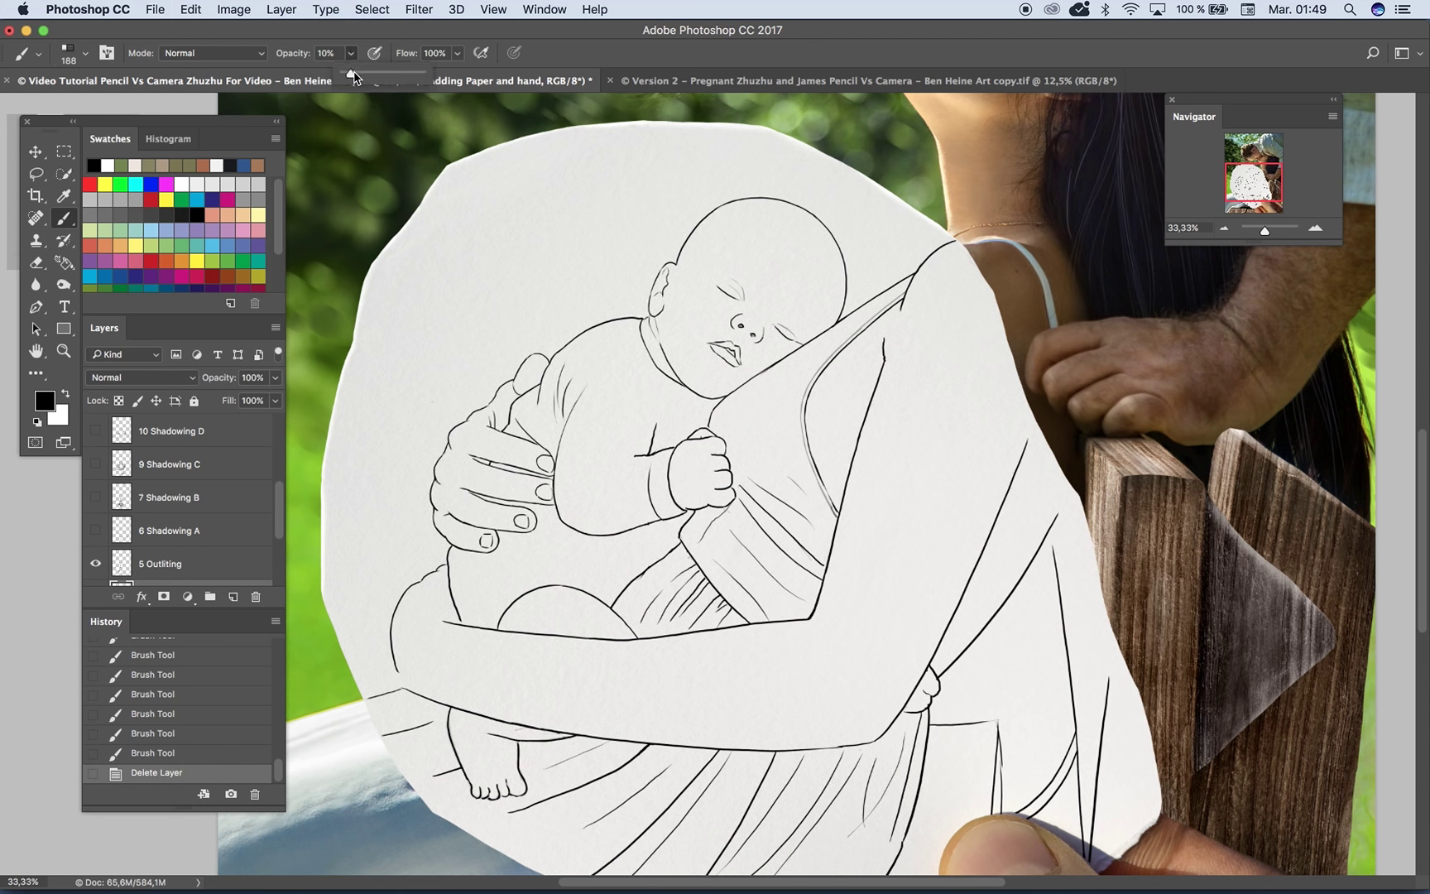
left_click(190, 563)
left_click(234, 597)
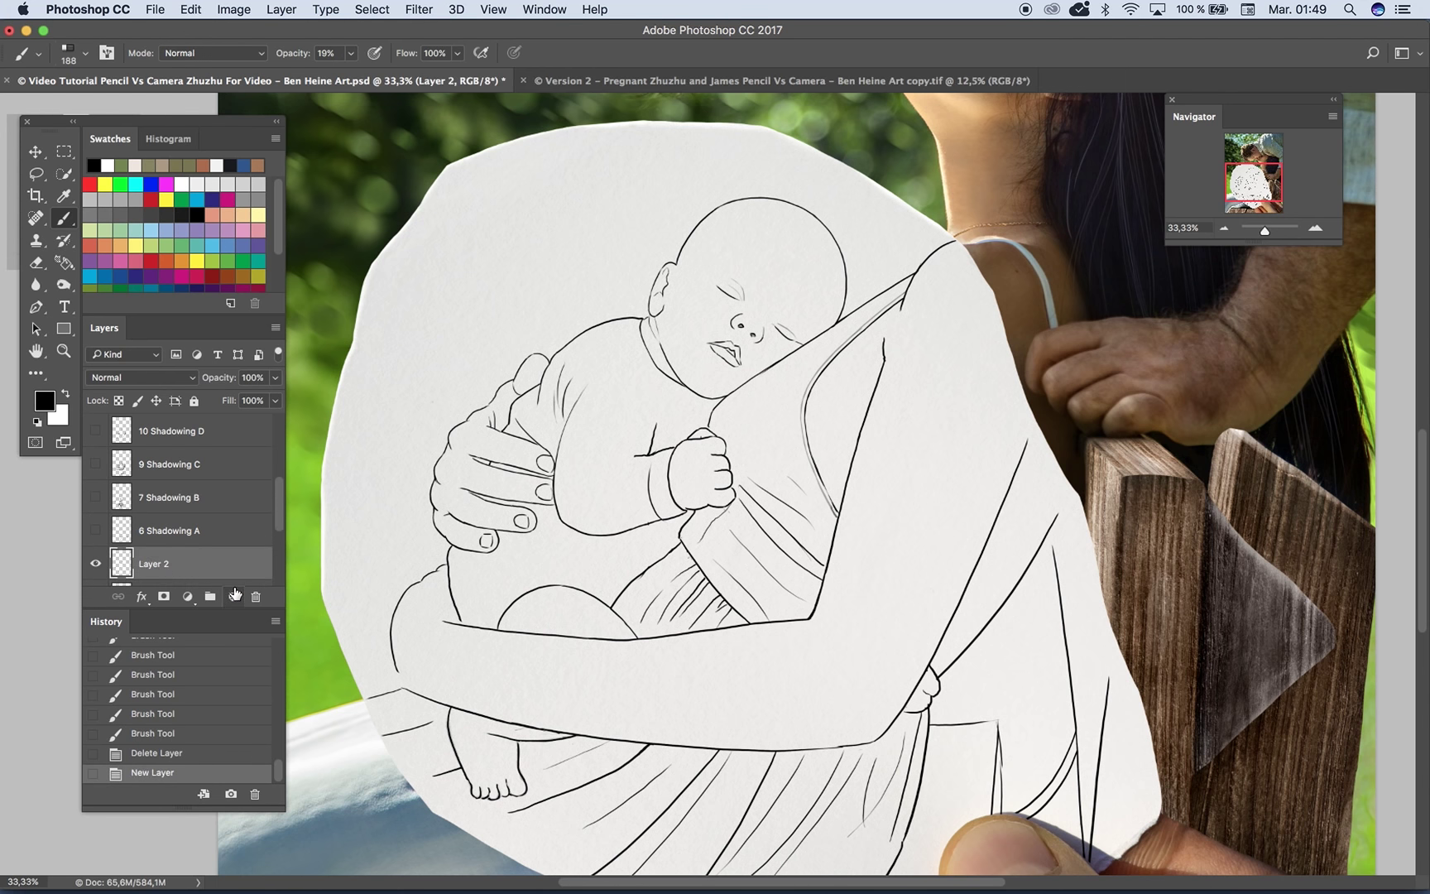
Step: Undo the first faint stroke, and shade the mother's upper arm from shoulder to elbow at 19% opacity
left_click_drag(1009, 561, 975, 479)
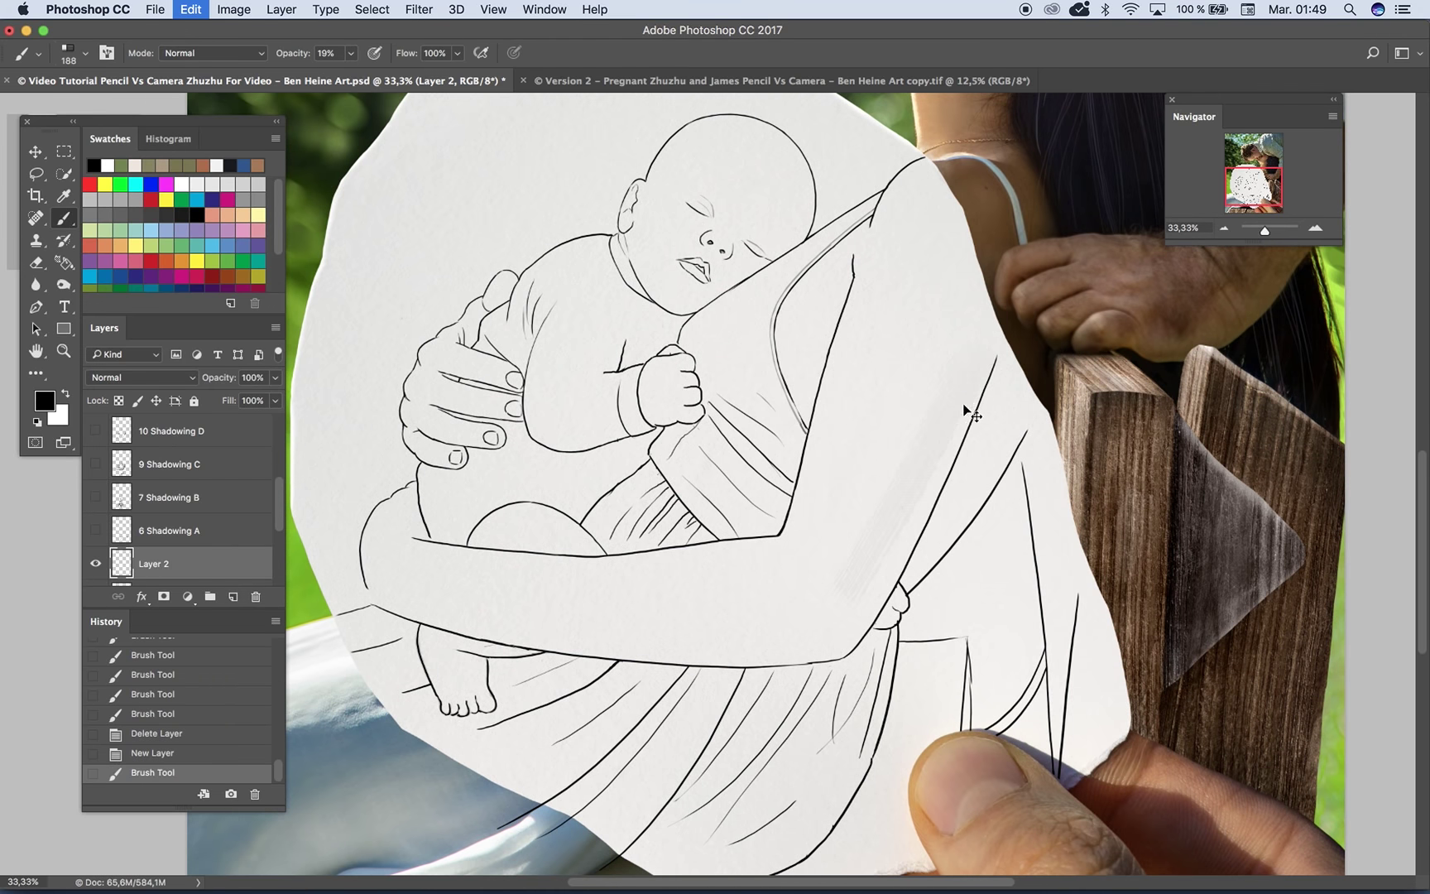
key("super+z")
mouse_move(987, 381)
left_mouse_down()
mouse_move(845, 622)
mouse_move(849, 642)
left_mouse_up()
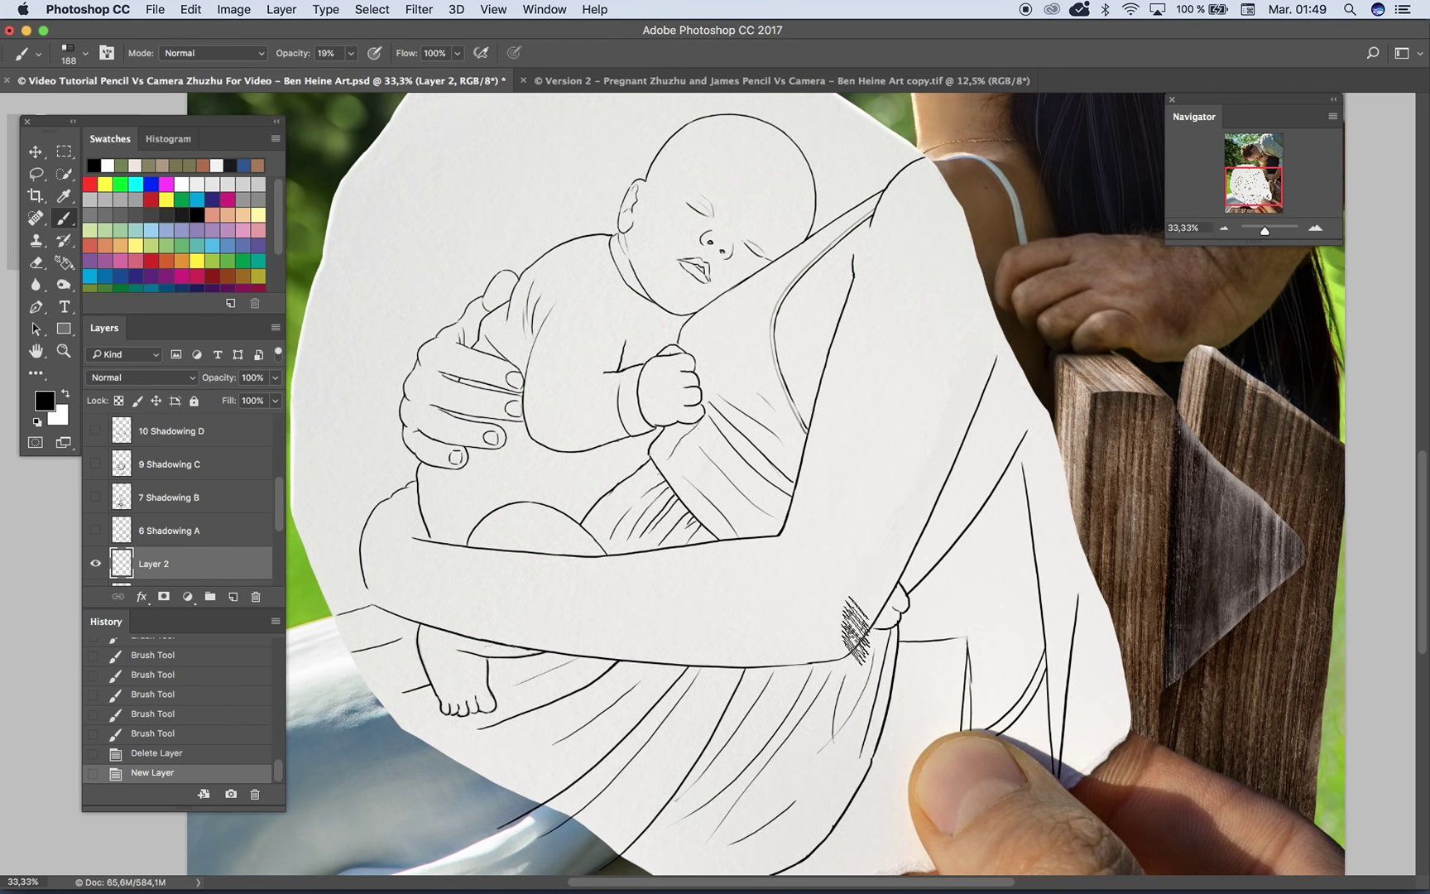
mouse_move(985, 339)
left_mouse_down()
mouse_move(849, 631)
mouse_move(985, 288)
mouse_move(906, 498)
mouse_move(805, 677)
mouse_move(999, 344)
mouse_move(986, 314)
mouse_move(816, 668)
mouse_move(883, 585)
mouse_move(999, 329)
mouse_move(833, 679)
mouse_move(1006, 333)
mouse_move(844, 679)
mouse_move(985, 418)
mouse_move(1016, 299)
mouse_move(836, 662)
mouse_move(995, 311)
mouse_move(829, 664)
mouse_move(955, 321)
mouse_move(812, 662)
mouse_move(970, 260)
mouse_move(945, 282)
mouse_move(970, 271)
mouse_move(828, 594)
mouse_move(927, 446)
mouse_move(862, 587)
mouse_move(988, 326)
mouse_move(975, 420)
mouse_move(866, 608)
mouse_move(1005, 329)
mouse_move(861, 577)
mouse_move(928, 529)
mouse_move(859, 515)
left_mouse_up()
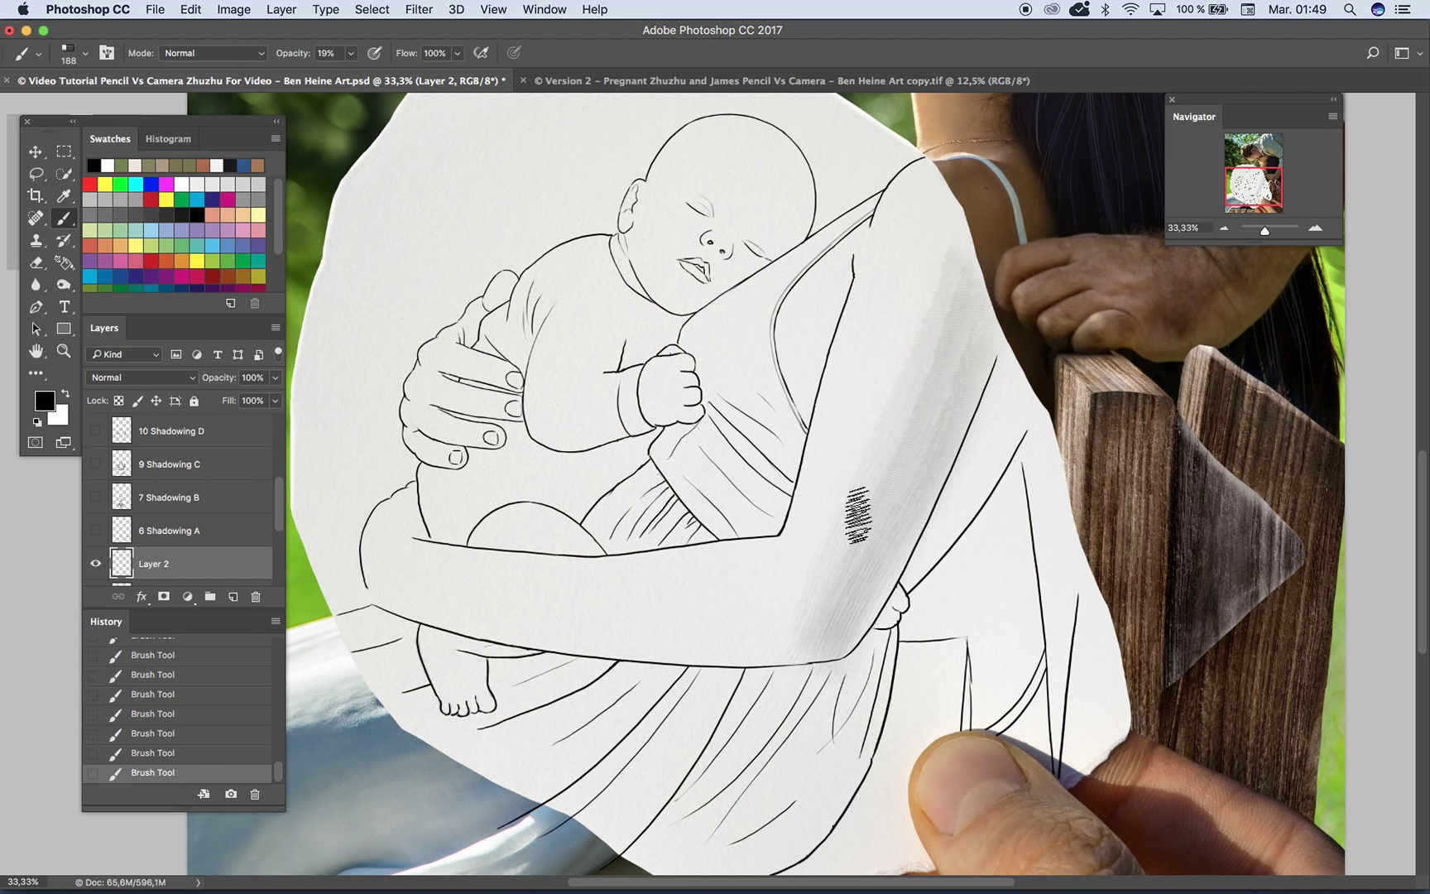
Step: Darken the outer side of the upper arm with the brush at 35% opacity, undoing the last stroke
left_click(351, 54)
left_click(360, 75)
left_click_drag(986, 358, 874, 631)
key("super+z")
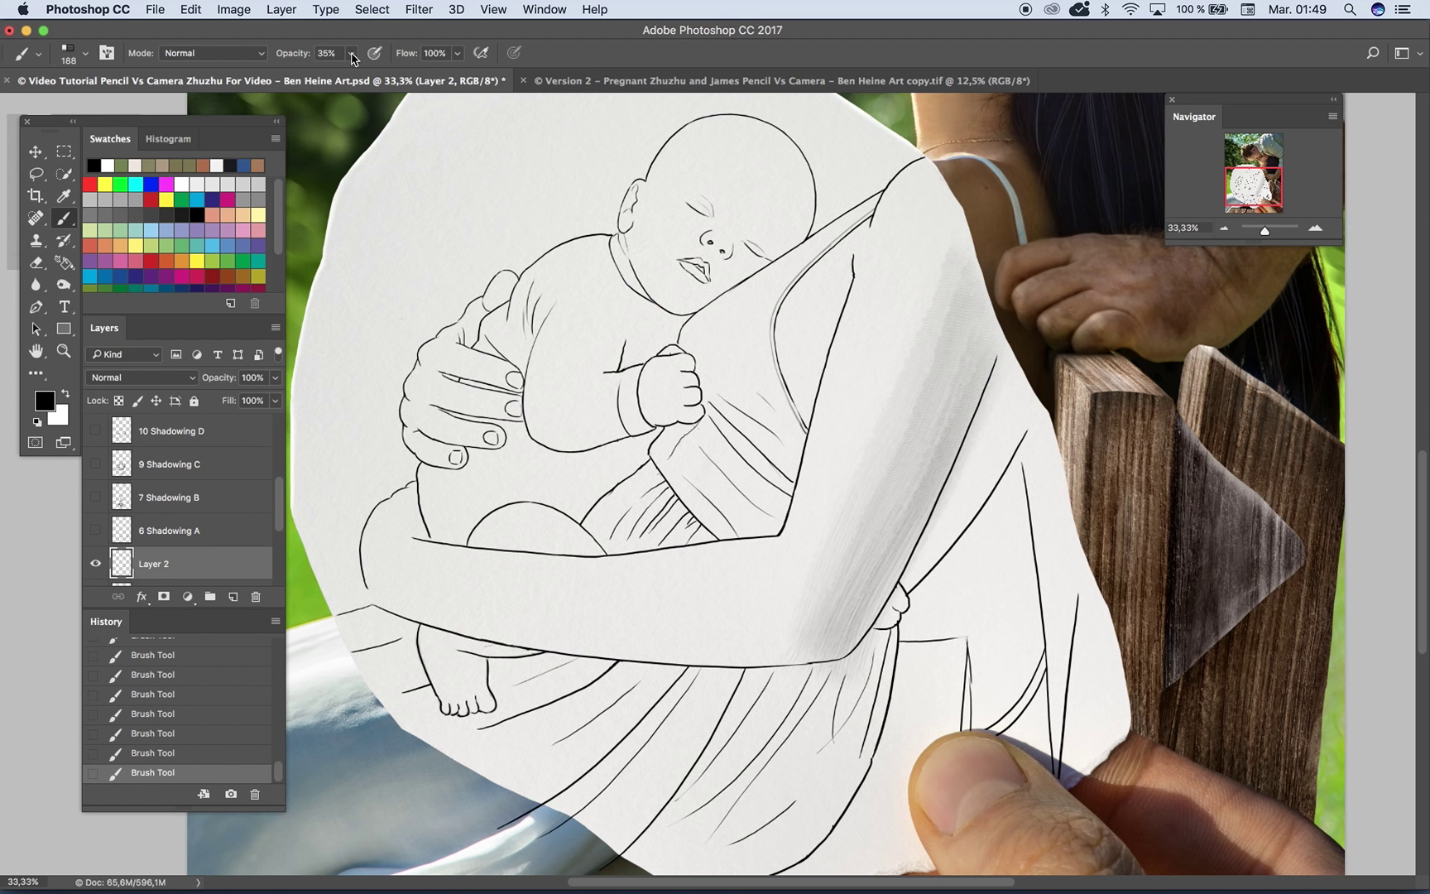
Step: Set the brush opacity to 51% and build up darker strokes along the upper arm down to the elbow
left_click(350, 55)
left_click_drag(351, 77, 361, 76)
left_click_drag(972, 418, 872, 677)
key("super+z")
left_click_drag(1012, 365, 845, 625)
left_click_drag(1002, 311, 862, 623)
left_click_drag(949, 392, 825, 662)
mouse_move(937, 302)
left_mouse_down()
mouse_move(815, 675)
mouse_move(965, 241)
mouse_move(788, 606)
mouse_move(979, 286)
mouse_move(840, 666)
left_mouse_up()
left_click_drag(890, 484, 887, 427)
mouse_move(943, 327)
left_mouse_down()
mouse_move(858, 488)
mouse_move(874, 502)
mouse_move(952, 402)
mouse_move(851, 658)
mouse_move(829, 645)
left_mouse_up()
Step: Examine the new upper-arm shading texture at 100%, and the whole arm and dress at 33.33%
left_click(1315, 226)
left_click(1316, 226)
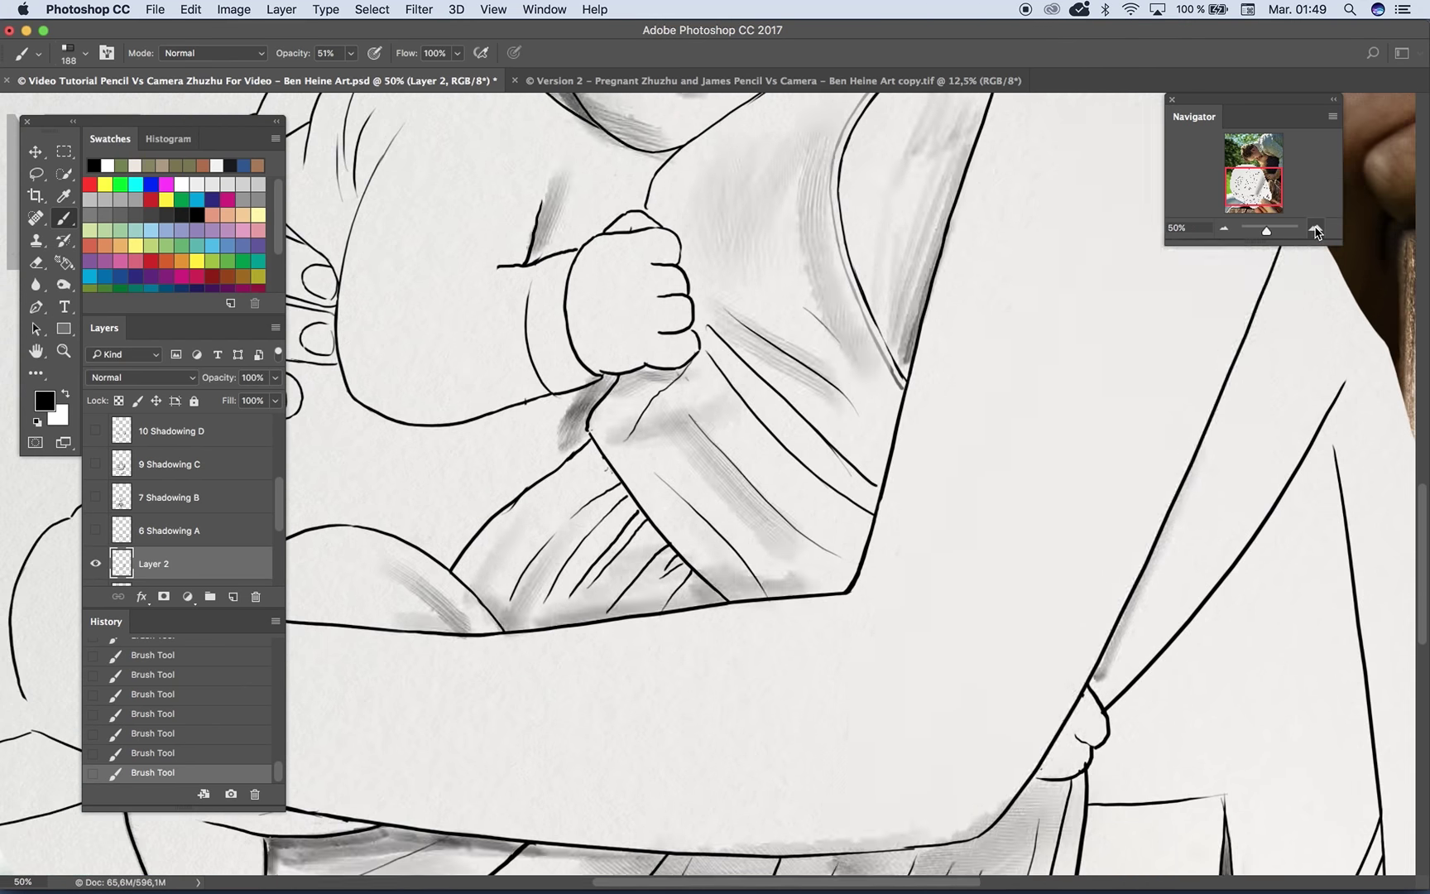
left_click(1317, 228)
mouse_move(1278, 321)
left_mouse_down()
mouse_move(667, 370)
mouse_move(782, 285)
left_mouse_up()
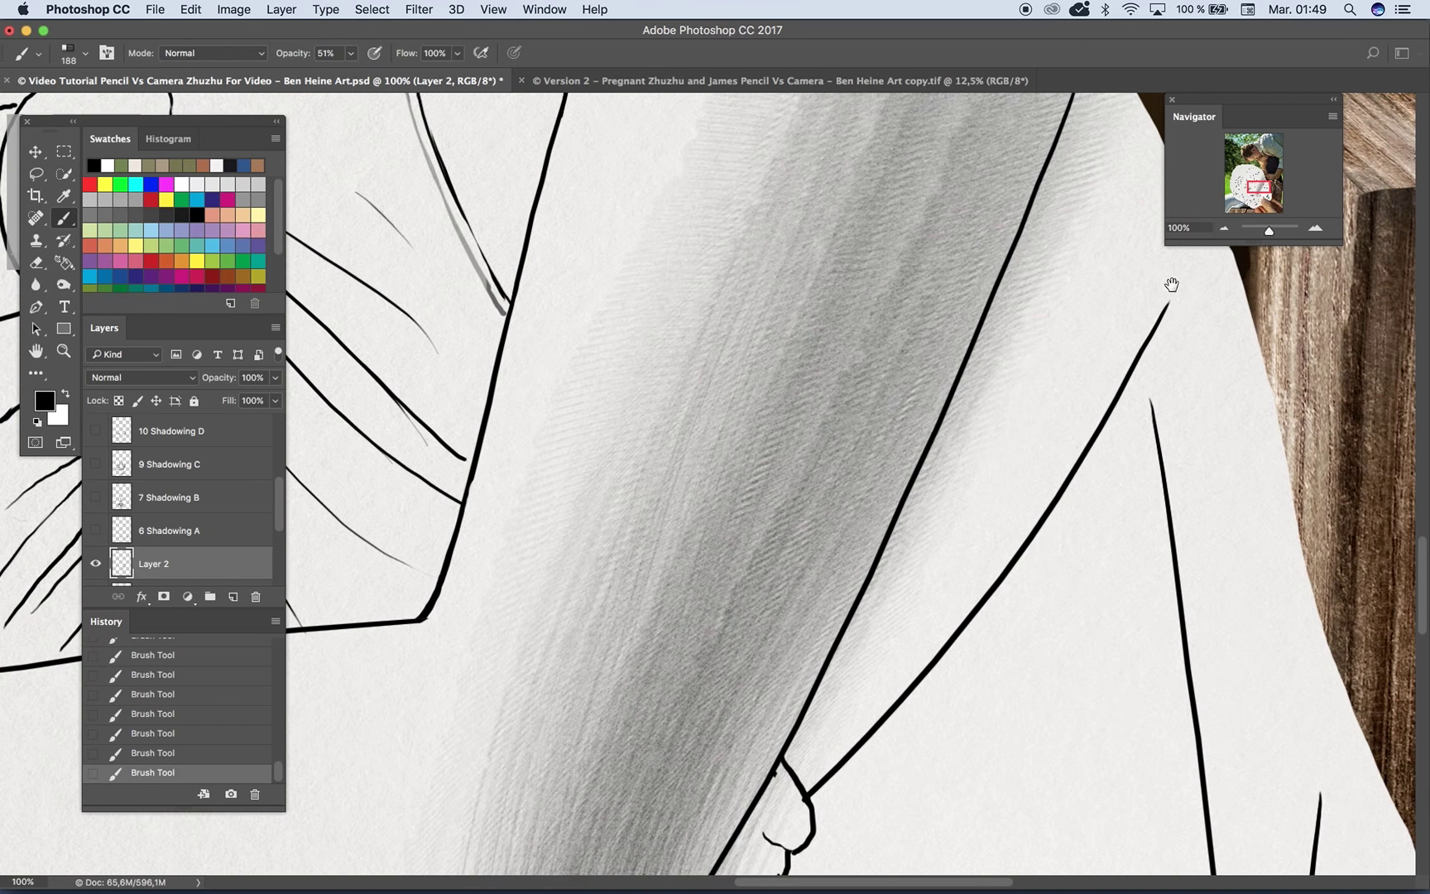
left_click(1223, 230)
left_click(1224, 229)
left_click(1224, 229)
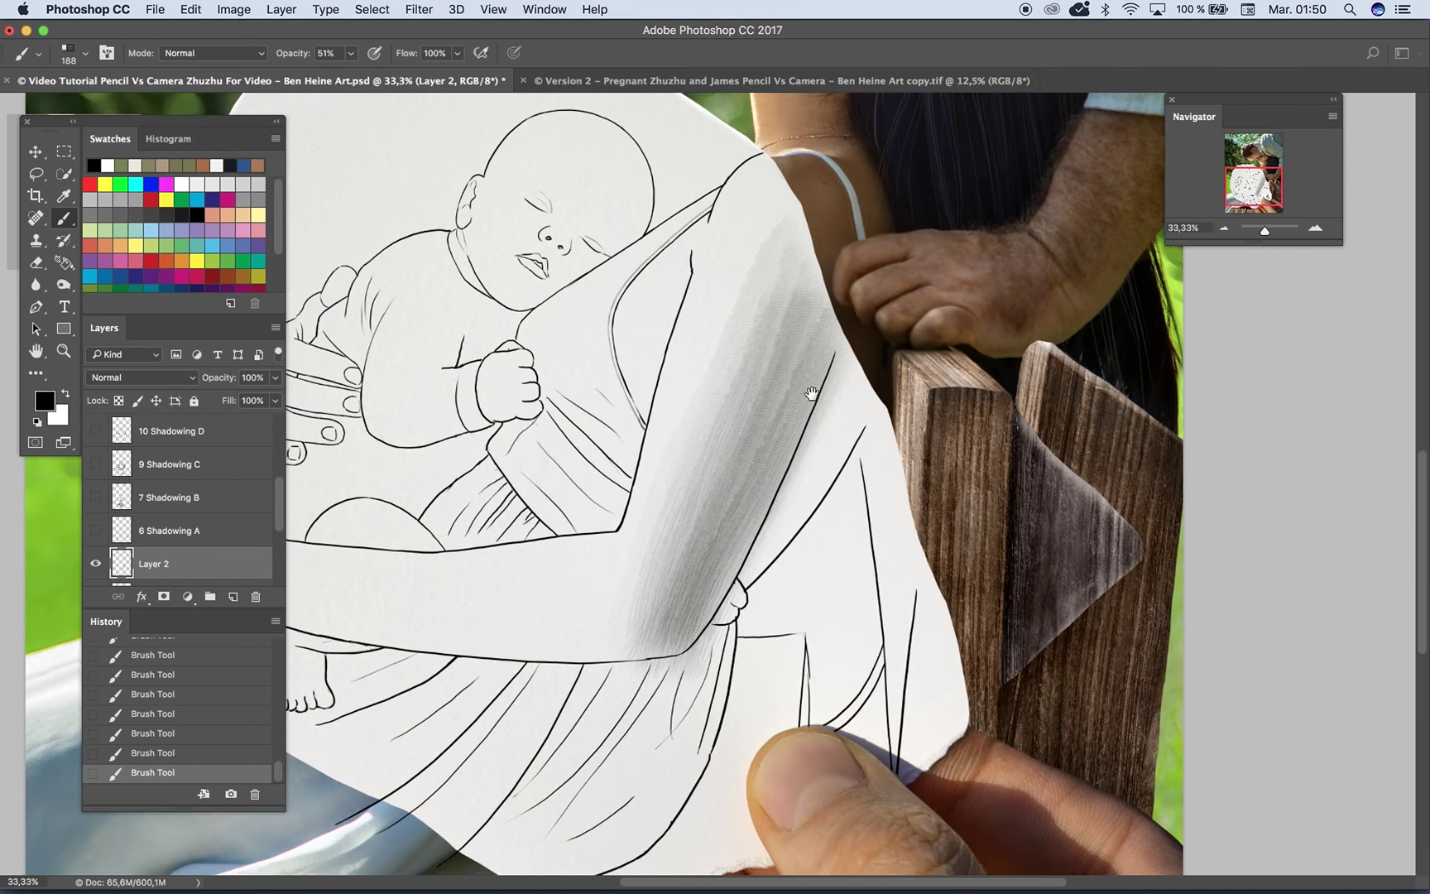
scroll(805, 405, "down", 3)
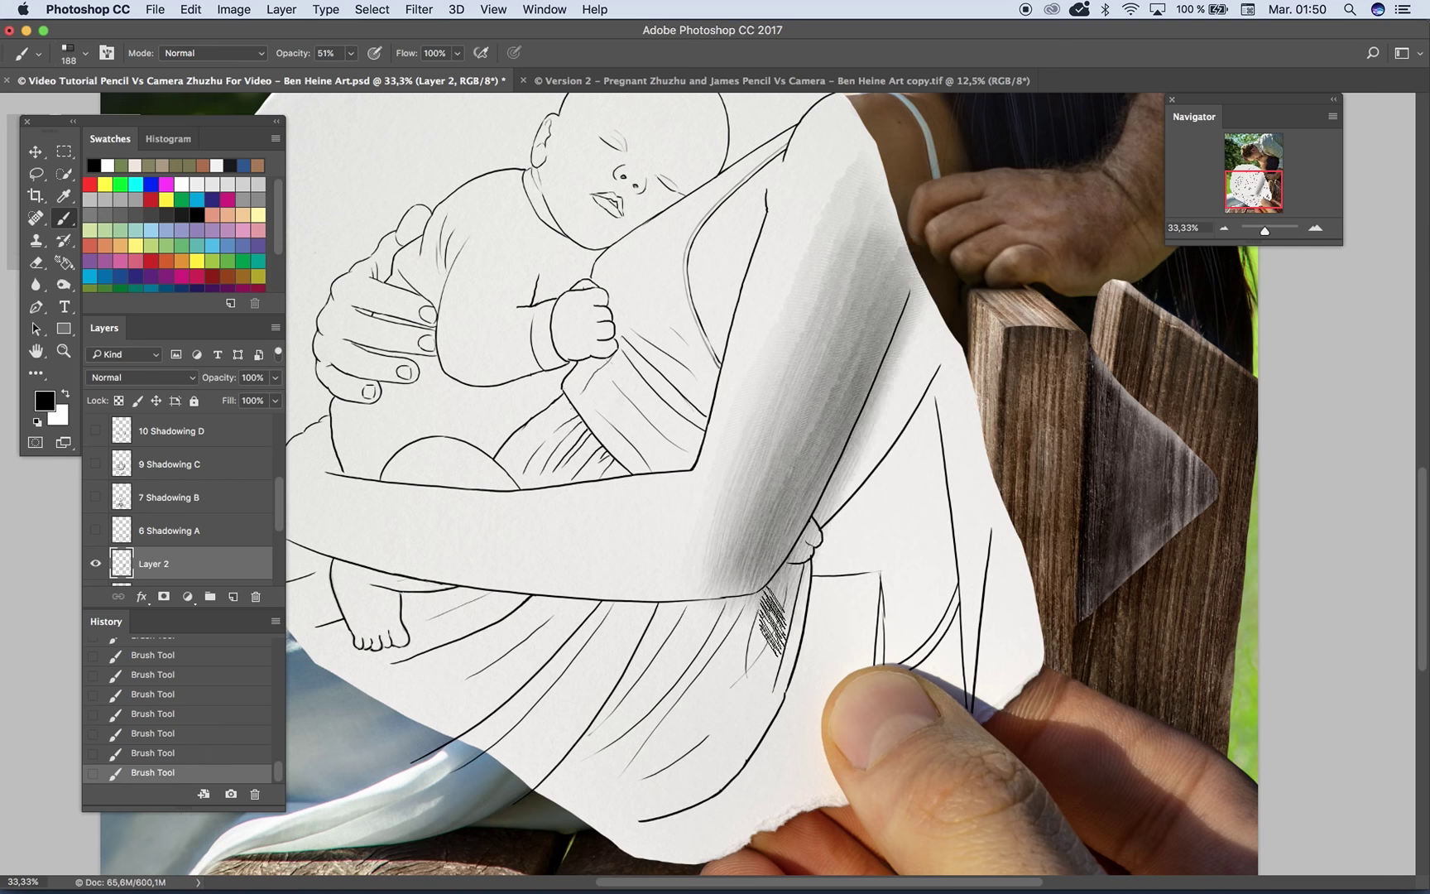
Step: Shade the underside of the mother's forearm up to the elbow with layered strokes at 51% opacity, undoing the first stroke
scroll(766, 431, "left", 5)
scroll(766, 431, "down", 2)
mouse_move(910, 526)
left_mouse_down()
mouse_move(645, 527)
mouse_move(489, 455)
mouse_move(458, 478)
mouse_move(523, 500)
mouse_move(866, 535)
mouse_move(559, 523)
mouse_move(443, 478)
mouse_move(545, 502)
mouse_move(873, 527)
mouse_move(910, 510)
mouse_move(711, 520)
mouse_move(469, 482)
mouse_move(798, 519)
mouse_move(897, 504)
mouse_move(553, 498)
mouse_move(438, 474)
mouse_move(692, 537)
mouse_move(888, 533)
mouse_move(750, 552)
mouse_move(443, 513)
mouse_move(862, 559)
mouse_move(901, 548)
mouse_move(590, 527)
mouse_move(490, 502)
mouse_move(710, 539)
mouse_move(923, 529)
mouse_move(586, 532)
mouse_move(468, 508)
mouse_move(886, 507)
mouse_move(760, 512)
mouse_move(428, 479)
mouse_move(687, 494)
mouse_move(881, 469)
mouse_move(480, 474)
mouse_move(894, 465)
mouse_move(777, 483)
mouse_move(424, 464)
mouse_move(632, 534)
mouse_move(901, 499)
mouse_move(853, 517)
left_mouse_up()
key("super+z")
mouse_move(920, 467)
left_mouse_down()
mouse_move(734, 571)
mouse_move(872, 540)
left_mouse_up()
mouse_move(642, 592)
left_mouse_down()
mouse_move(868, 559)
mouse_move(517, 577)
left_mouse_up()
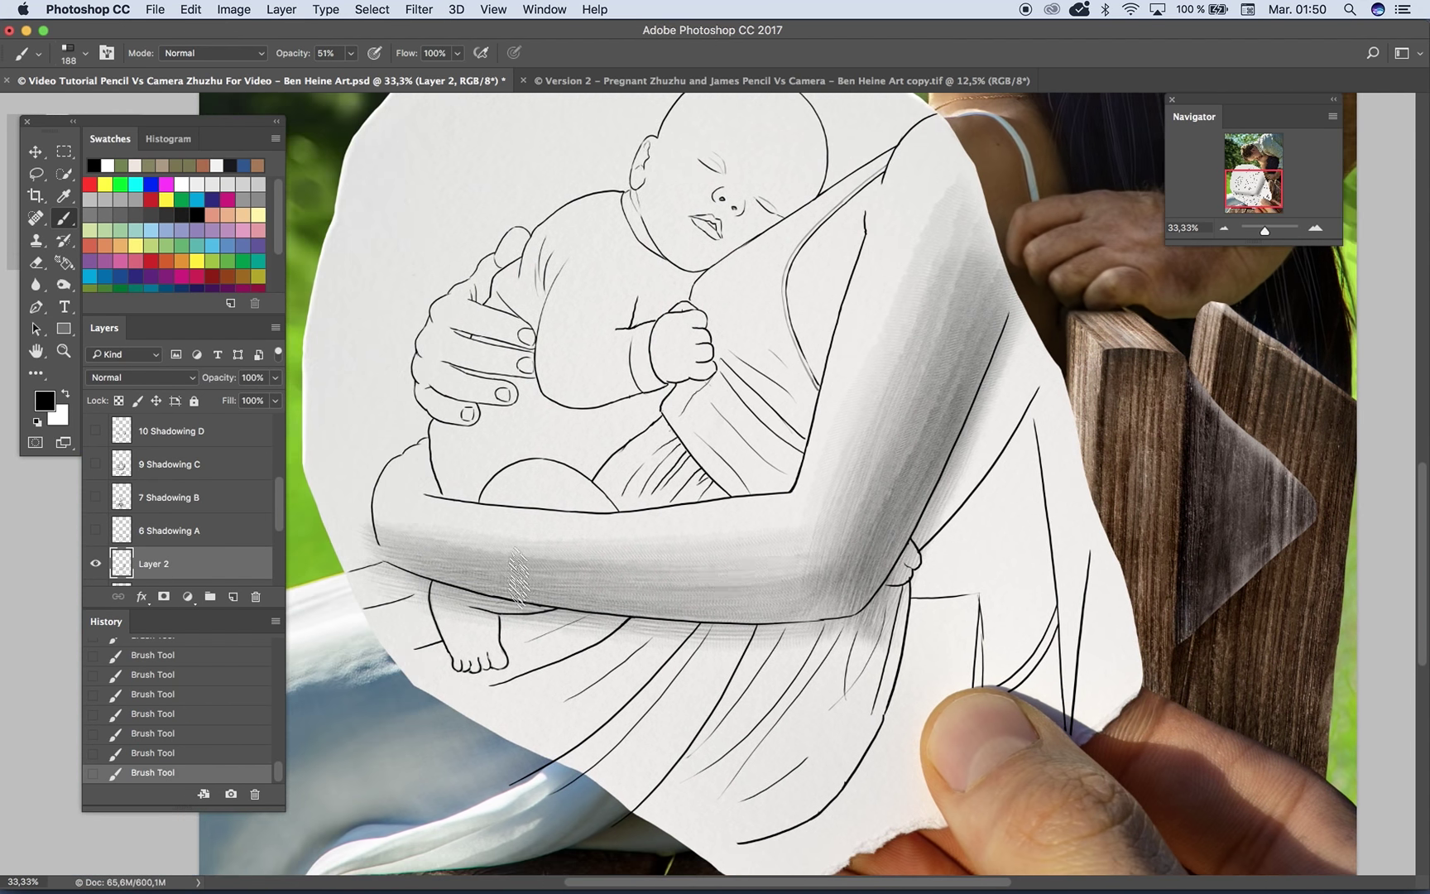
mouse_move(755, 631)
left_mouse_down()
mouse_move(818, 620)
mouse_move(548, 608)
mouse_move(451, 583)
left_mouse_up()
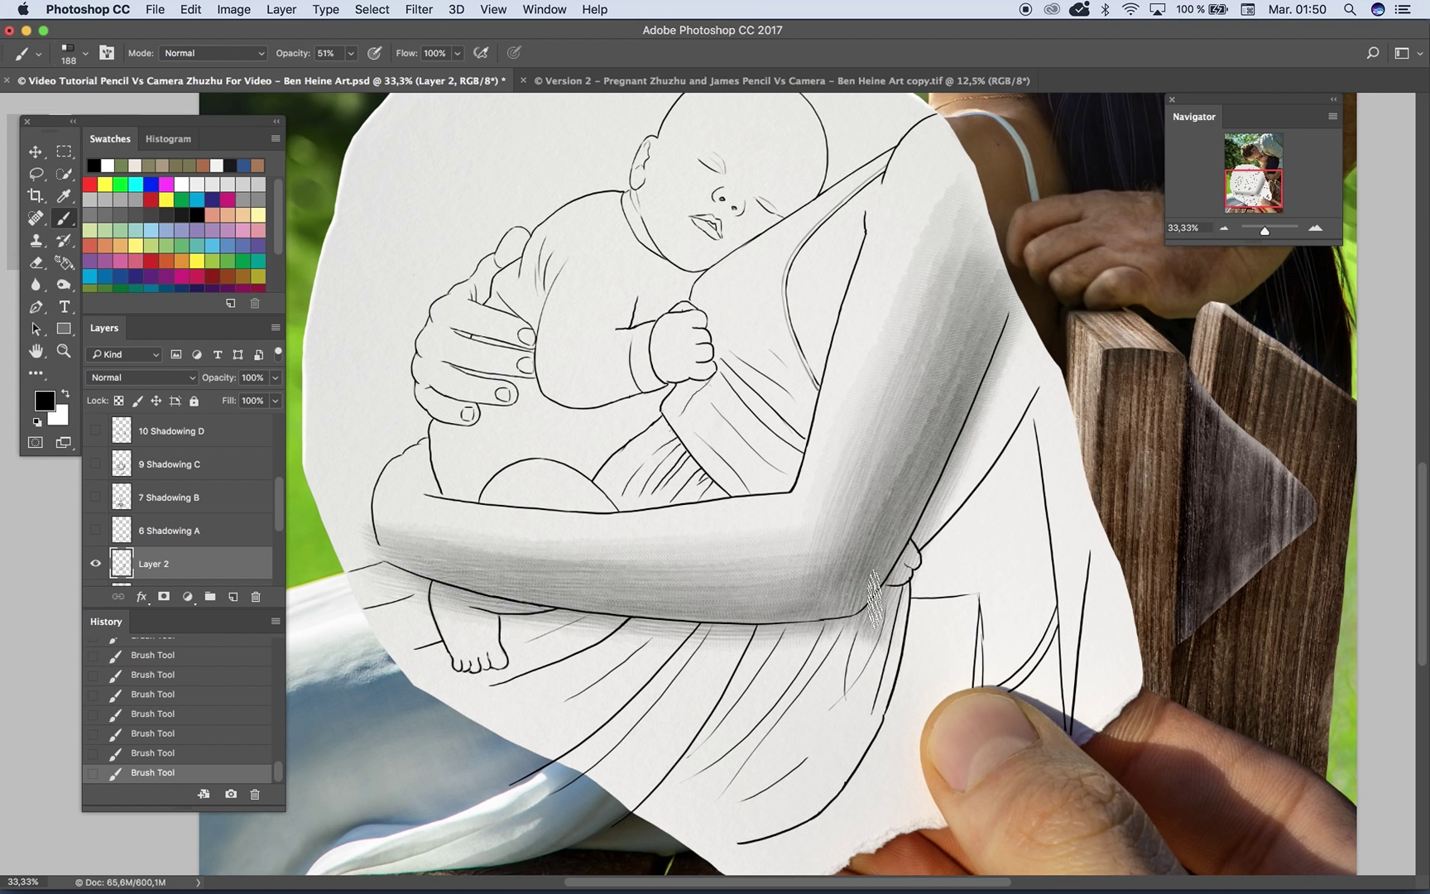
mouse_move(859, 593)
left_mouse_down()
mouse_move(615, 621)
mouse_move(401, 591)
mouse_move(604, 622)
mouse_move(853, 572)
mouse_move(540, 554)
mouse_move(378, 518)
mouse_move(710, 575)
left_mouse_up()
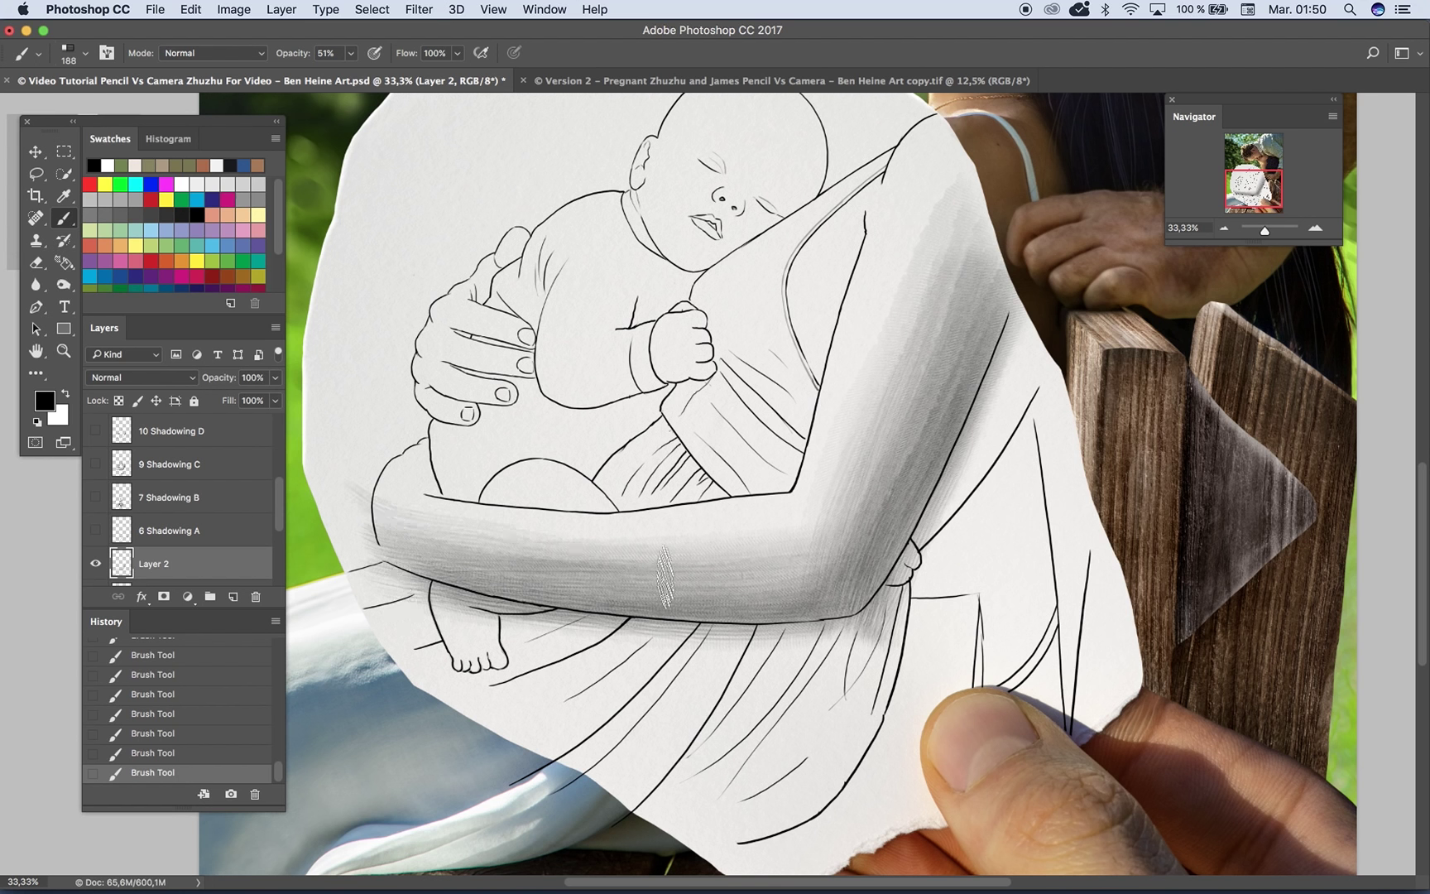
mouse_move(860, 553)
left_mouse_down()
mouse_move(697, 599)
mouse_move(478, 604)
mouse_move(825, 566)
mouse_move(735, 589)
mouse_move(462, 595)
mouse_move(354, 578)
mouse_move(594, 616)
mouse_move(885, 586)
mouse_move(547, 610)
mouse_move(424, 602)
mouse_move(701, 614)
mouse_move(829, 588)
mouse_move(671, 604)
left_mouse_up()
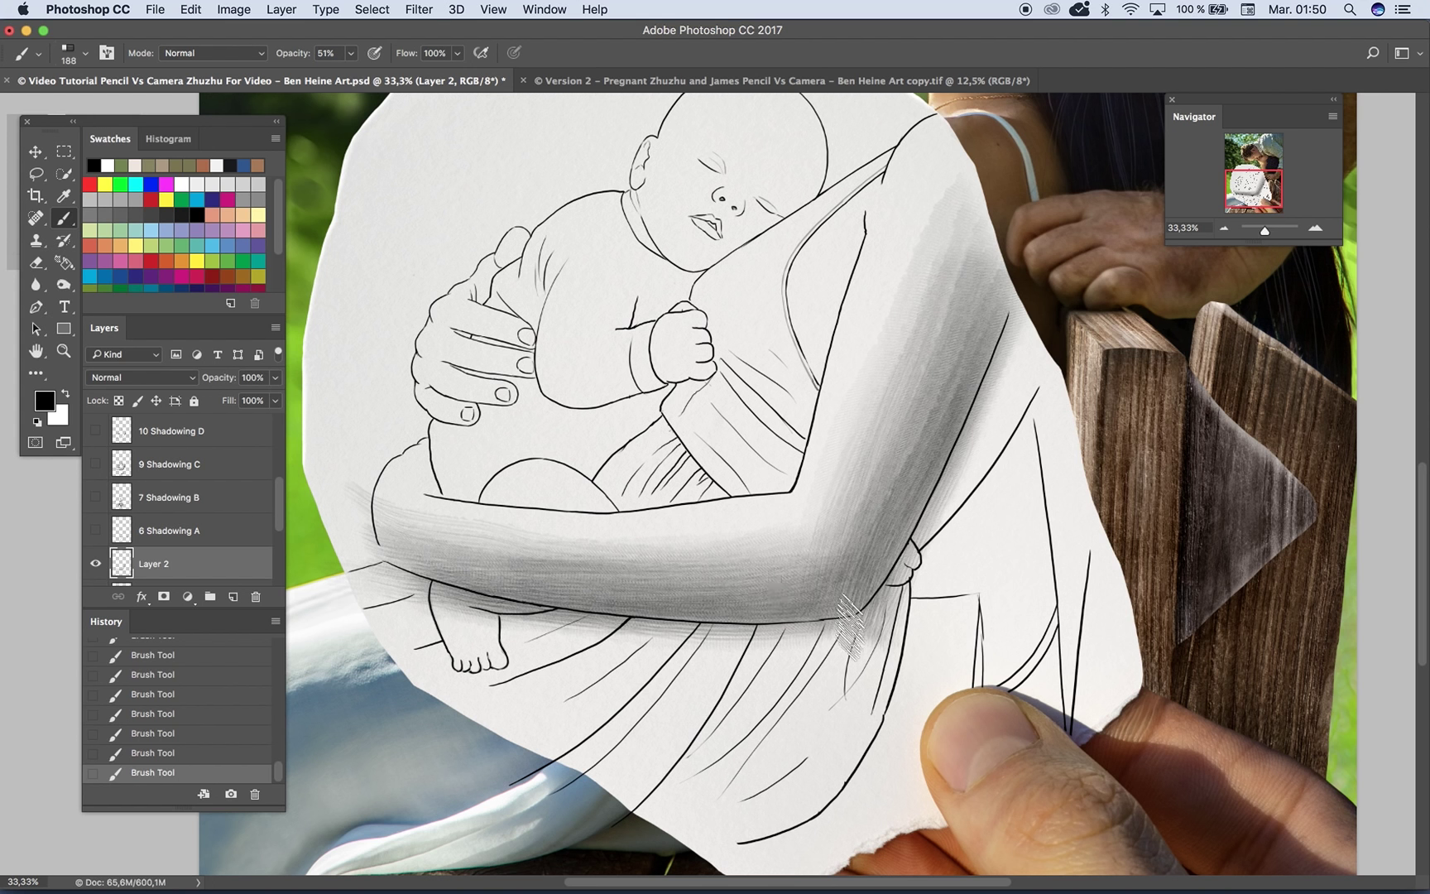
mouse_move(995, 330)
left_mouse_down()
mouse_move(903, 552)
mouse_move(807, 625)
mouse_move(596, 599)
mouse_move(810, 591)
mouse_move(910, 569)
mouse_move(644, 607)
mouse_move(436, 576)
mouse_move(533, 607)
mouse_move(846, 609)
mouse_move(881, 591)
mouse_move(570, 616)
mouse_move(881, 585)
mouse_move(556, 624)
mouse_move(878, 603)
left_mouse_up()
Step: Switch to the Eraser with a hard round 143 px tip and remove some shading spilling outside the upper arm
key("e")
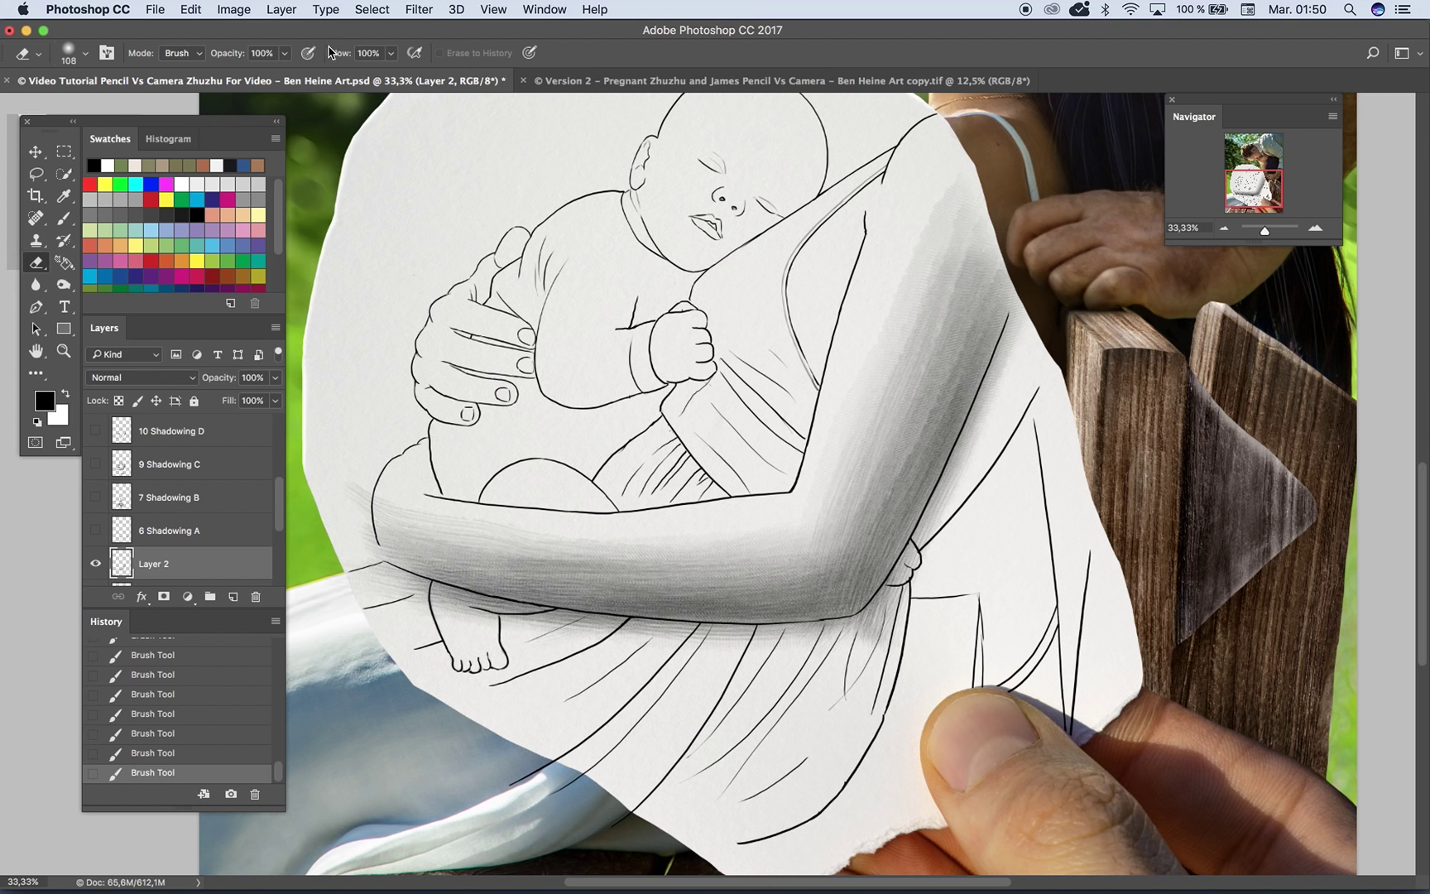
right_click(1005, 502)
left_click(1098, 656)
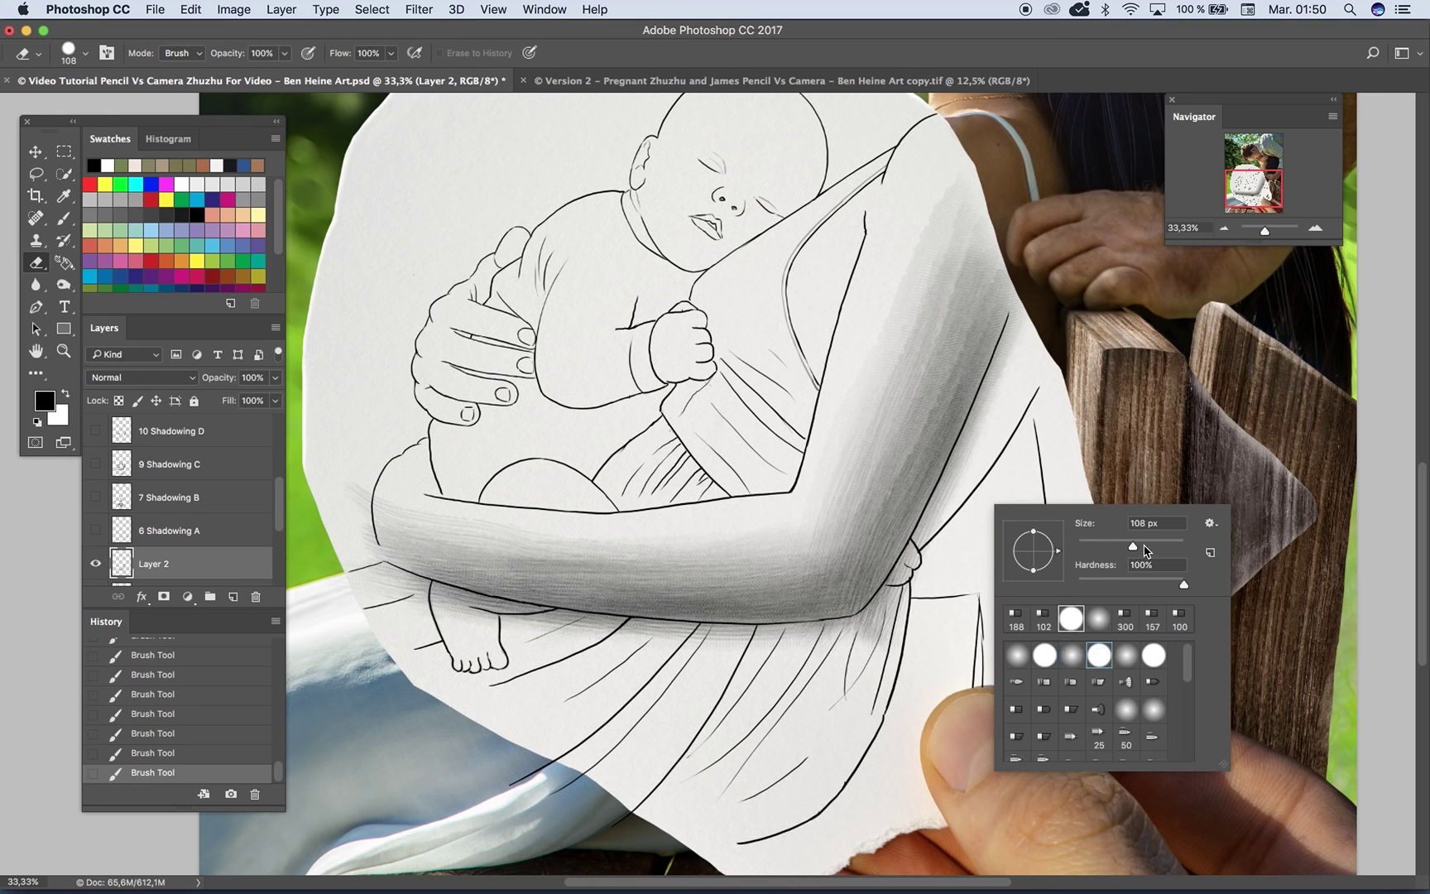
mouse_move(1007, 319)
left_mouse_down()
mouse_move(972, 463)
mouse_move(1041, 311)
left_mouse_up()
key("super+z")
mouse_move(1009, 393)
left_mouse_down()
mouse_move(1041, 298)
mouse_move(1001, 422)
mouse_move(1005, 360)
left_mouse_up()
Step: Reduce the eraser to 81 px and clean the spilled shading along the outer upper arm down toward the elbow
scroll(1005, 372, "up", 3)
scroll(1006, 373, "right", 3)
right_click(1060, 430)
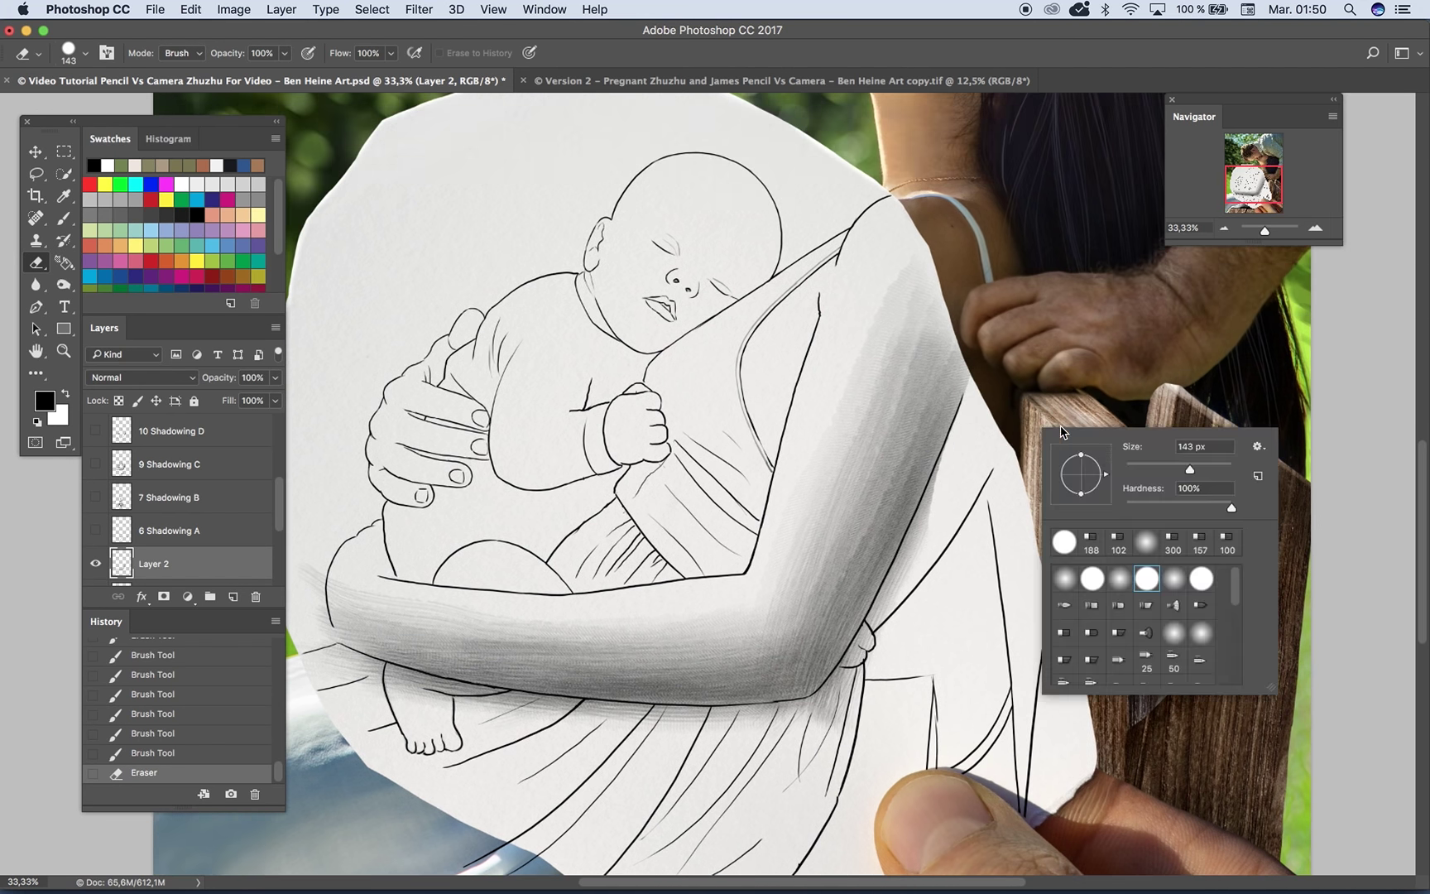
left_click_drag(960, 443, 921, 558)
left_click_drag(947, 478, 911, 569)
mouse_move(948, 450)
left_mouse_down()
mouse_move(883, 633)
mouse_move(934, 515)
mouse_move(866, 637)
left_mouse_up()
scroll(933, 546, "down", 3)
scroll(934, 546, "left", 1)
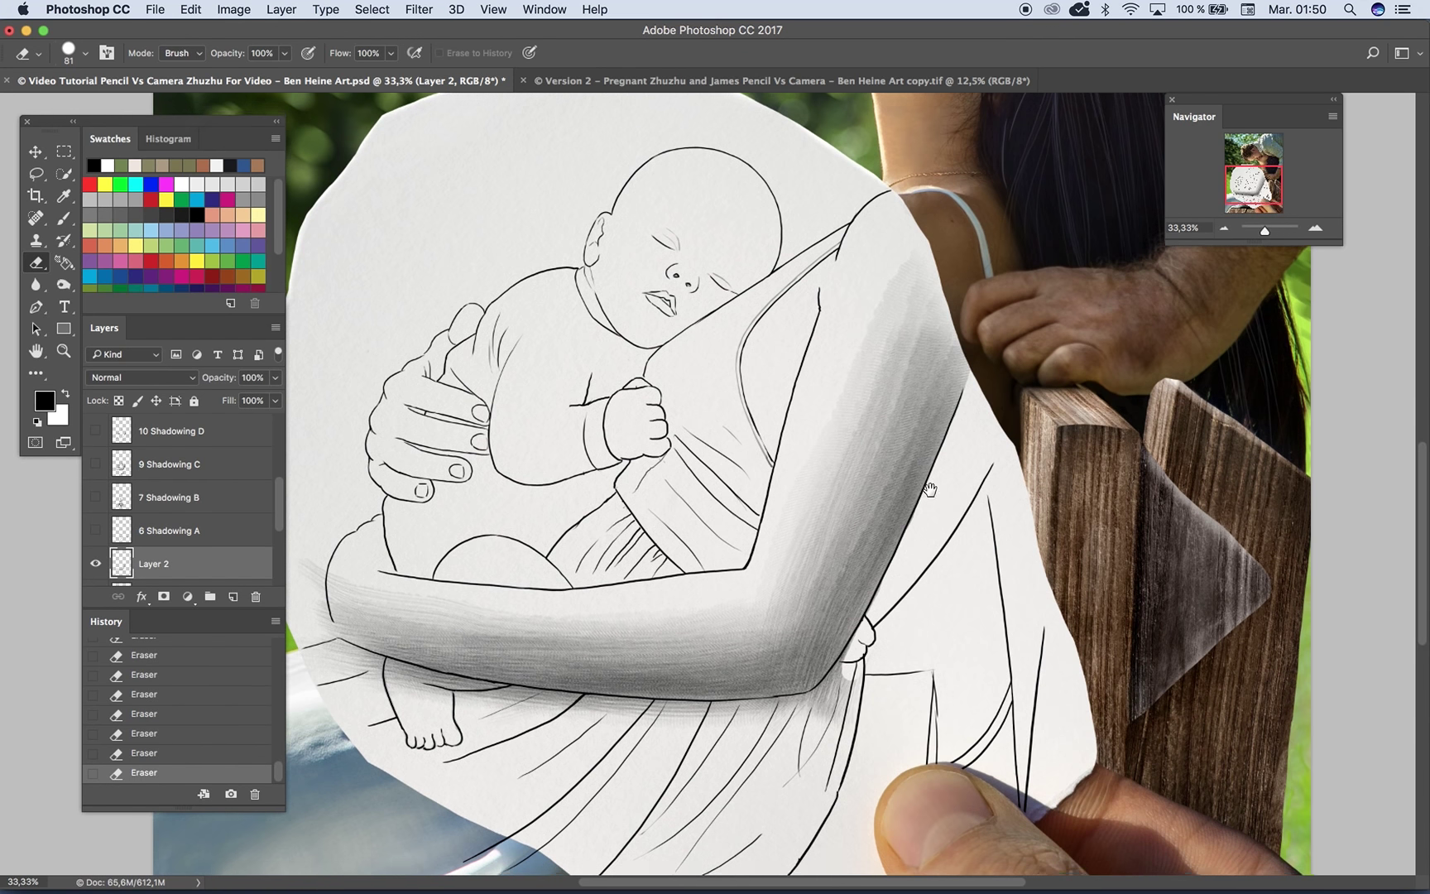
Step: Erase the shading that spills past the elbow and below the forearm onto the dress, redoing imprecise strokes
left_click(1317, 229)
mouse_move(924, 454)
left_mouse_down()
mouse_move(991, 255)
mouse_move(986, 396)
mouse_move(1004, 395)
mouse_move(1056, 460)
left_mouse_up()
left_click_drag(911, 487, 946, 462)
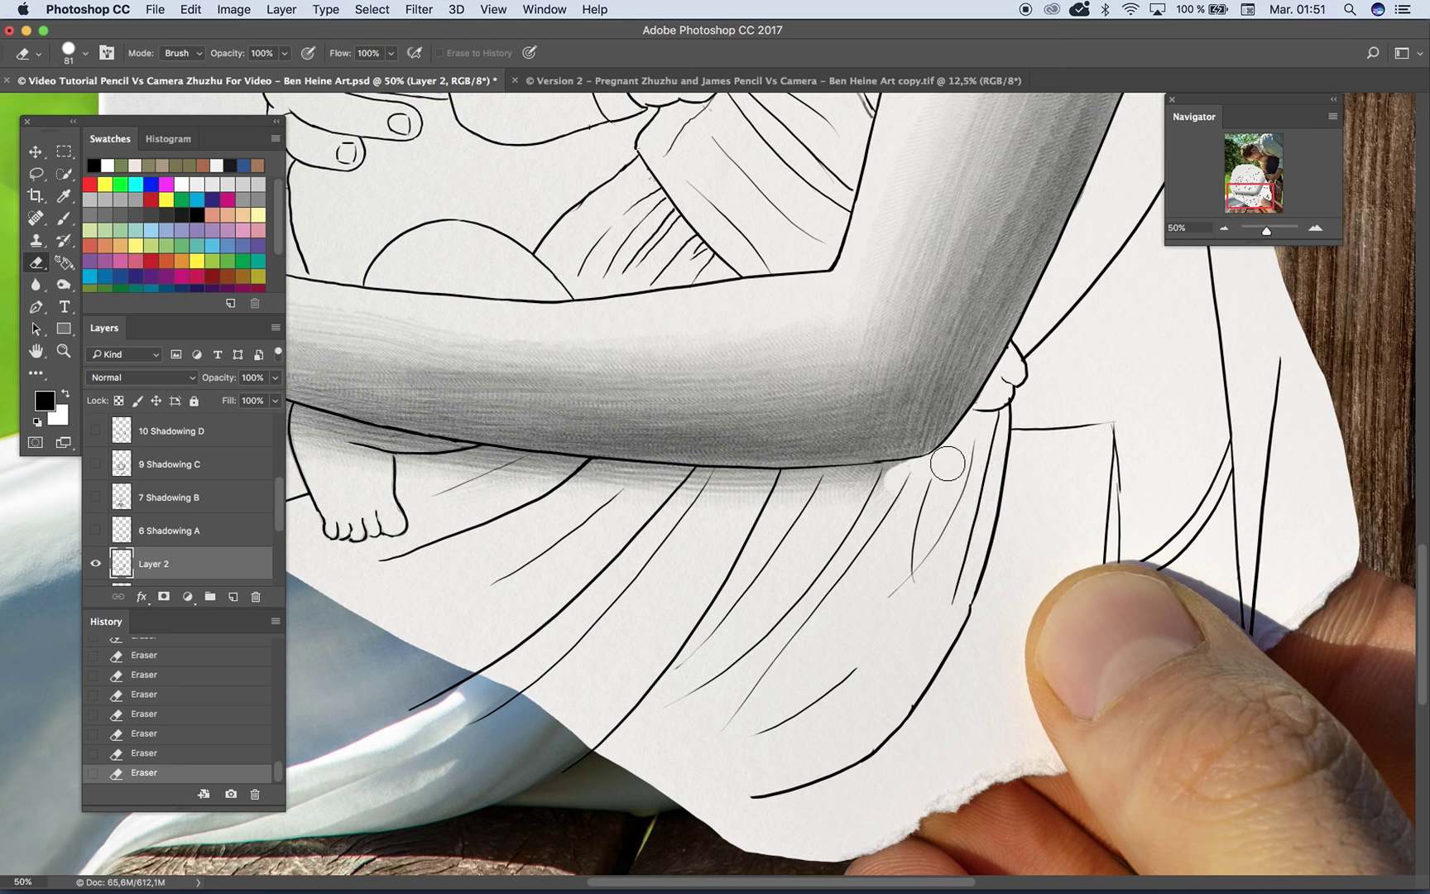
key("super+z")
left_click_drag(855, 500, 944, 464)
left_click_drag(852, 482, 804, 474)
key("super+z")
left_click_drag(918, 489, 1052, 441)
mouse_move(954, 434)
left_mouse_down()
mouse_move(1072, 429)
mouse_move(788, 438)
mouse_move(874, 430)
mouse_move(572, 398)
left_mouse_up()
key("super+z")
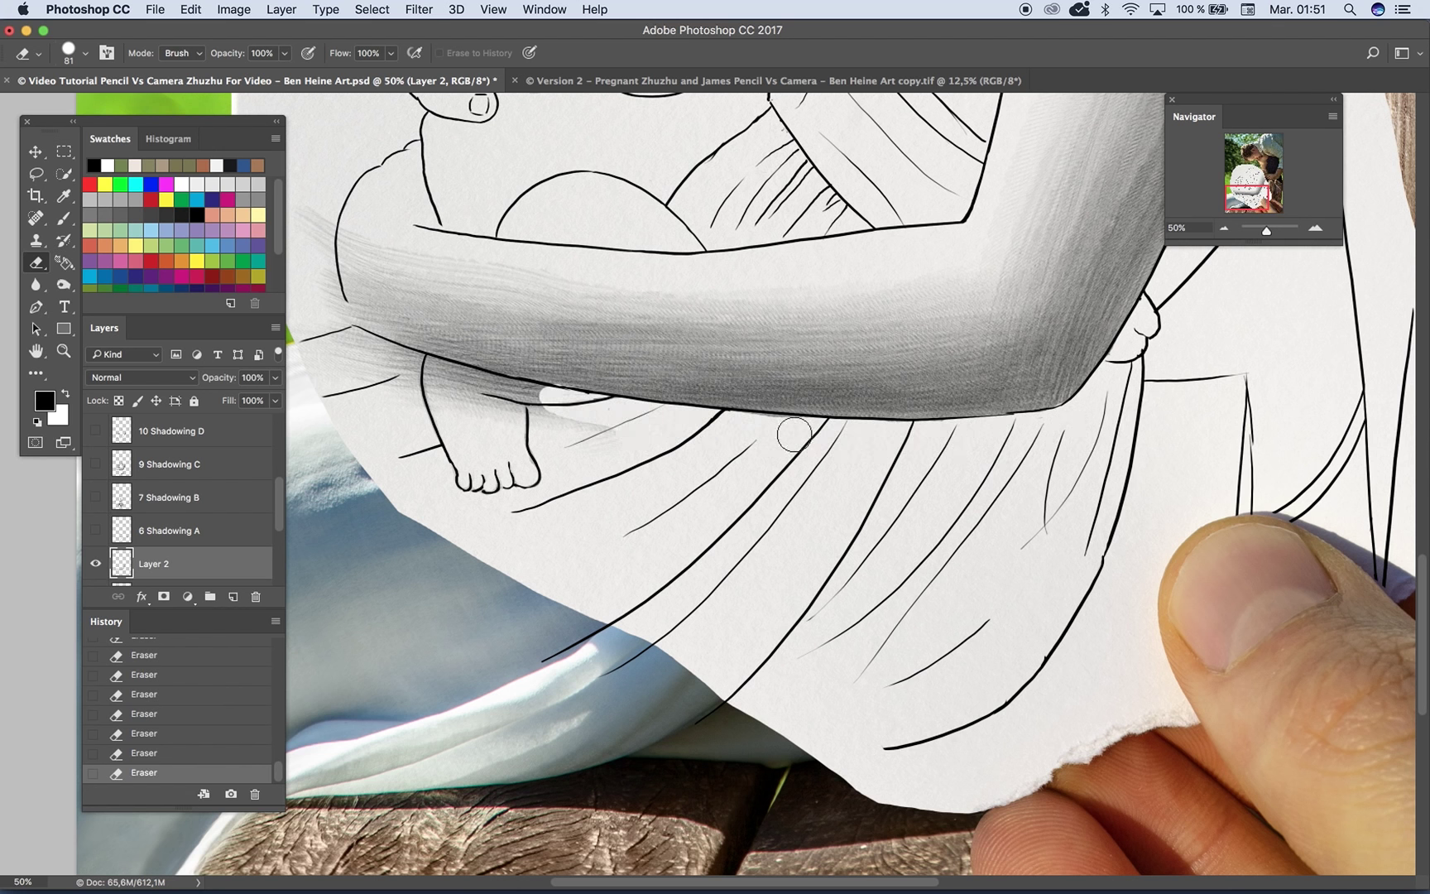
left_click_drag(654, 405, 877, 426)
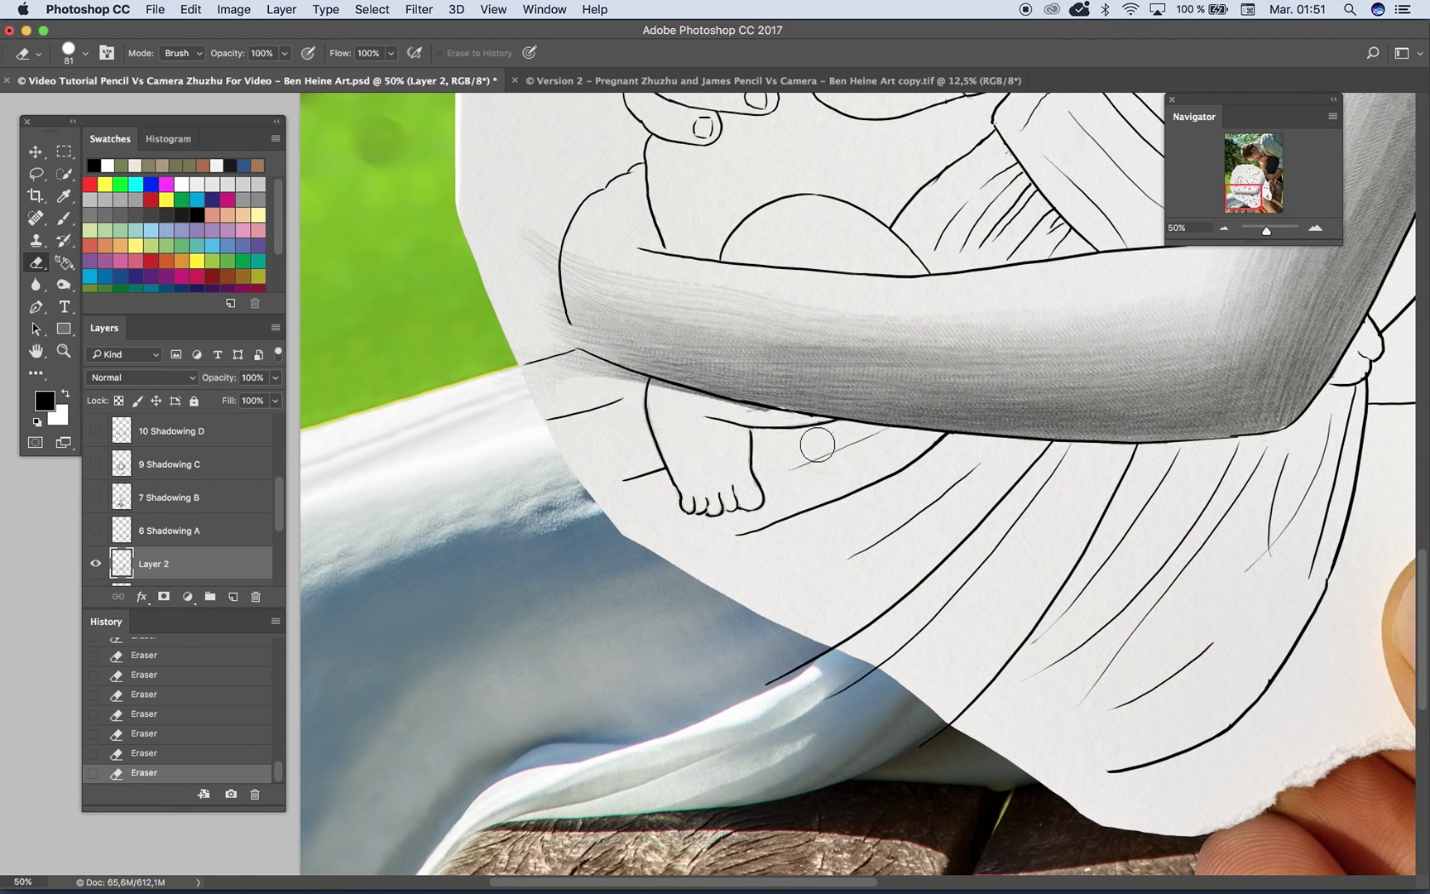
Step: Erase the spilled shading over the baby's leg and around the rounded far end of the forearm
mouse_move(716, 410)
left_mouse_down()
mouse_move(577, 363)
mouse_move(776, 433)
left_mouse_up()
key("super+z")
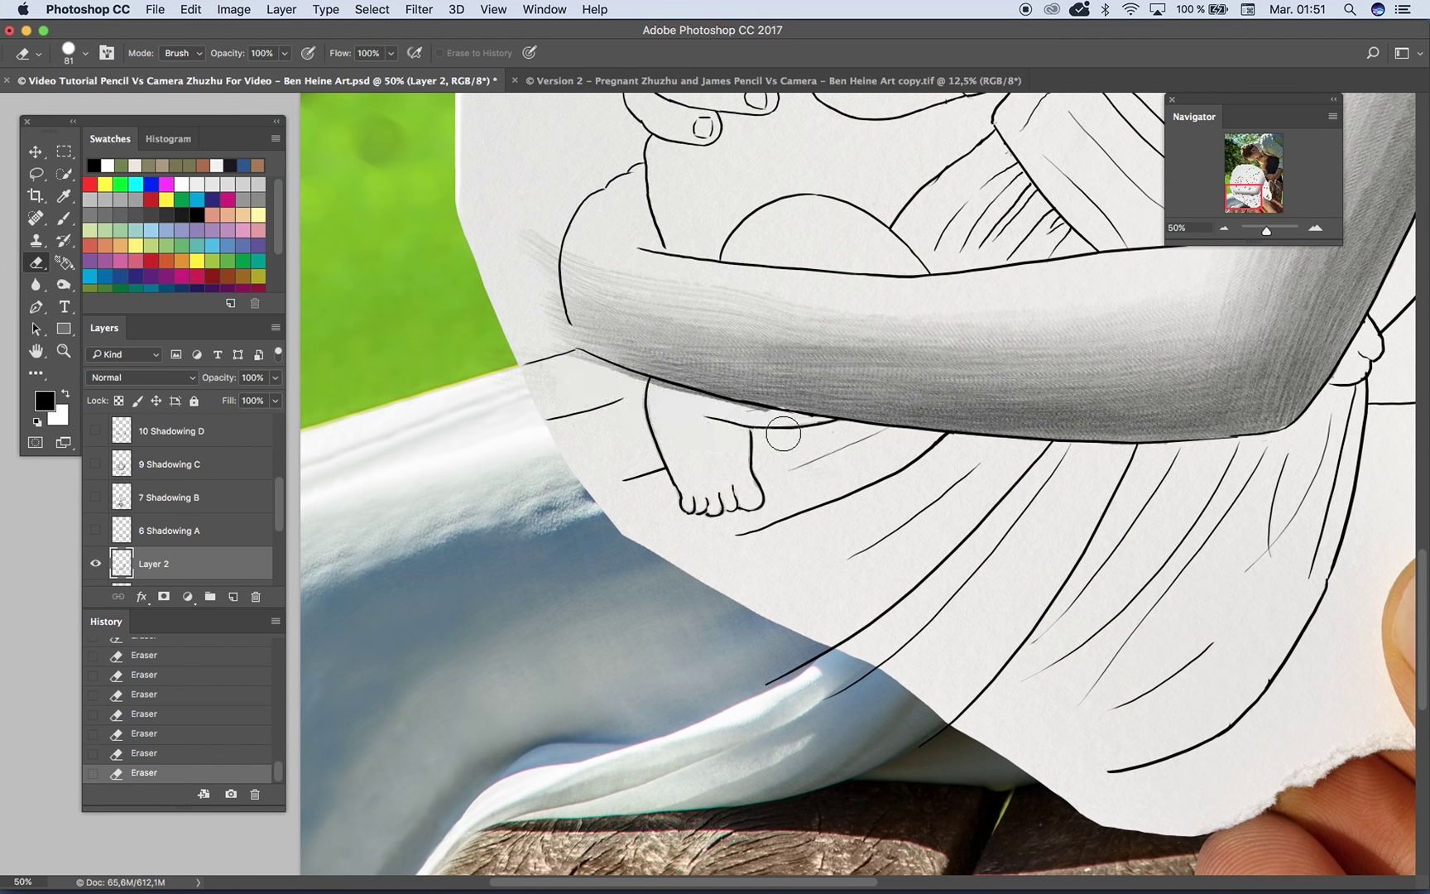
left_click(568, 370, "super")
key("super+z")
mouse_move(693, 402)
left_mouse_down()
mouse_move(581, 372)
mouse_move(653, 396)
mouse_move(726, 374)
left_mouse_up()
key("super+z")
key("super+z")
left_click(627, 455, "super")
key("super+z")
mouse_move(628, 417)
left_mouse_down()
mouse_move(596, 469)
mouse_move(628, 495)
left_mouse_up()
key("super+z")
left_click(768, 400, "super")
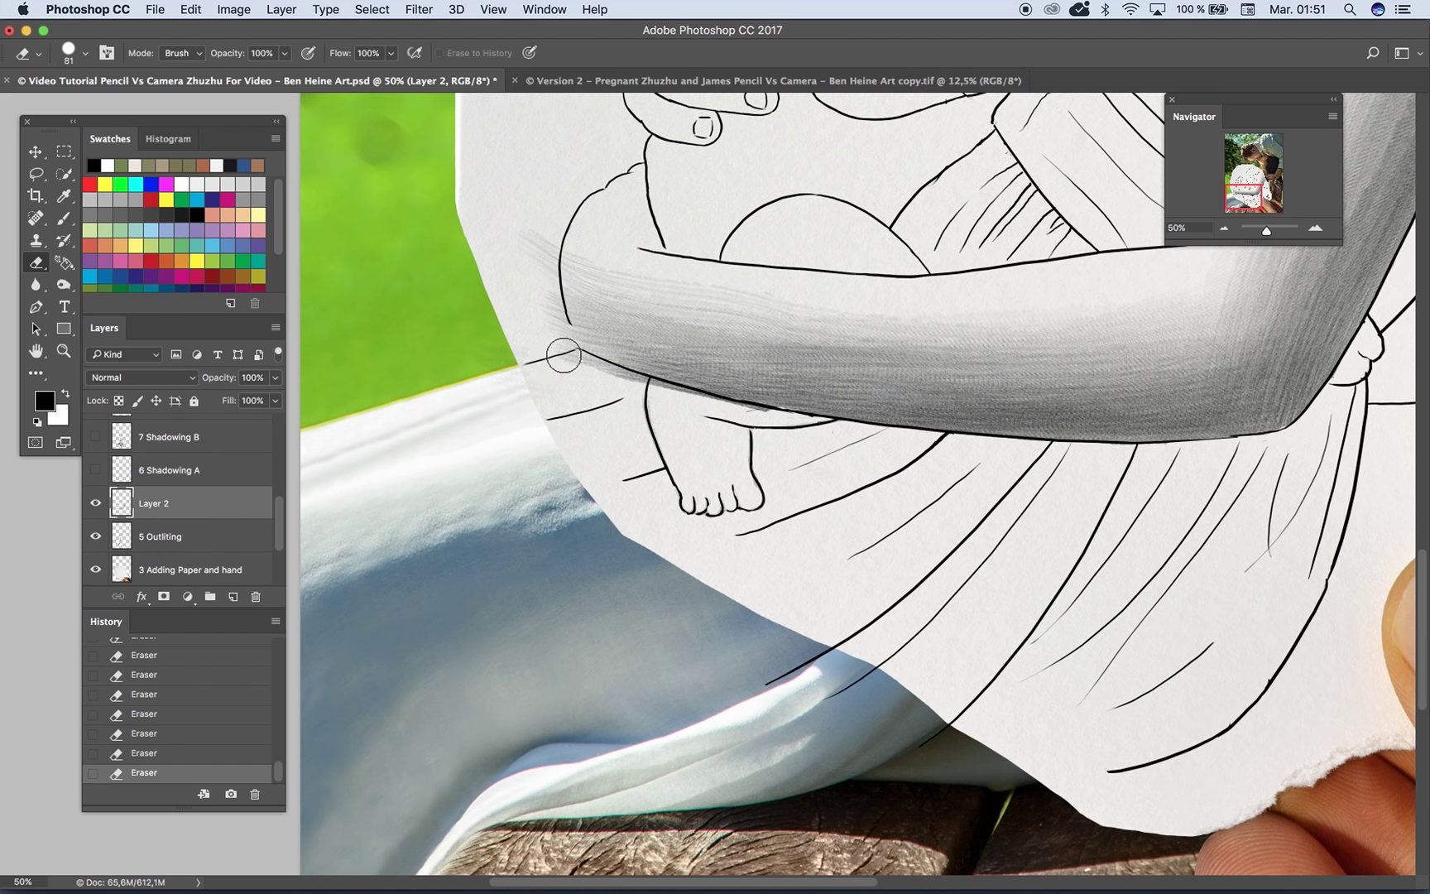
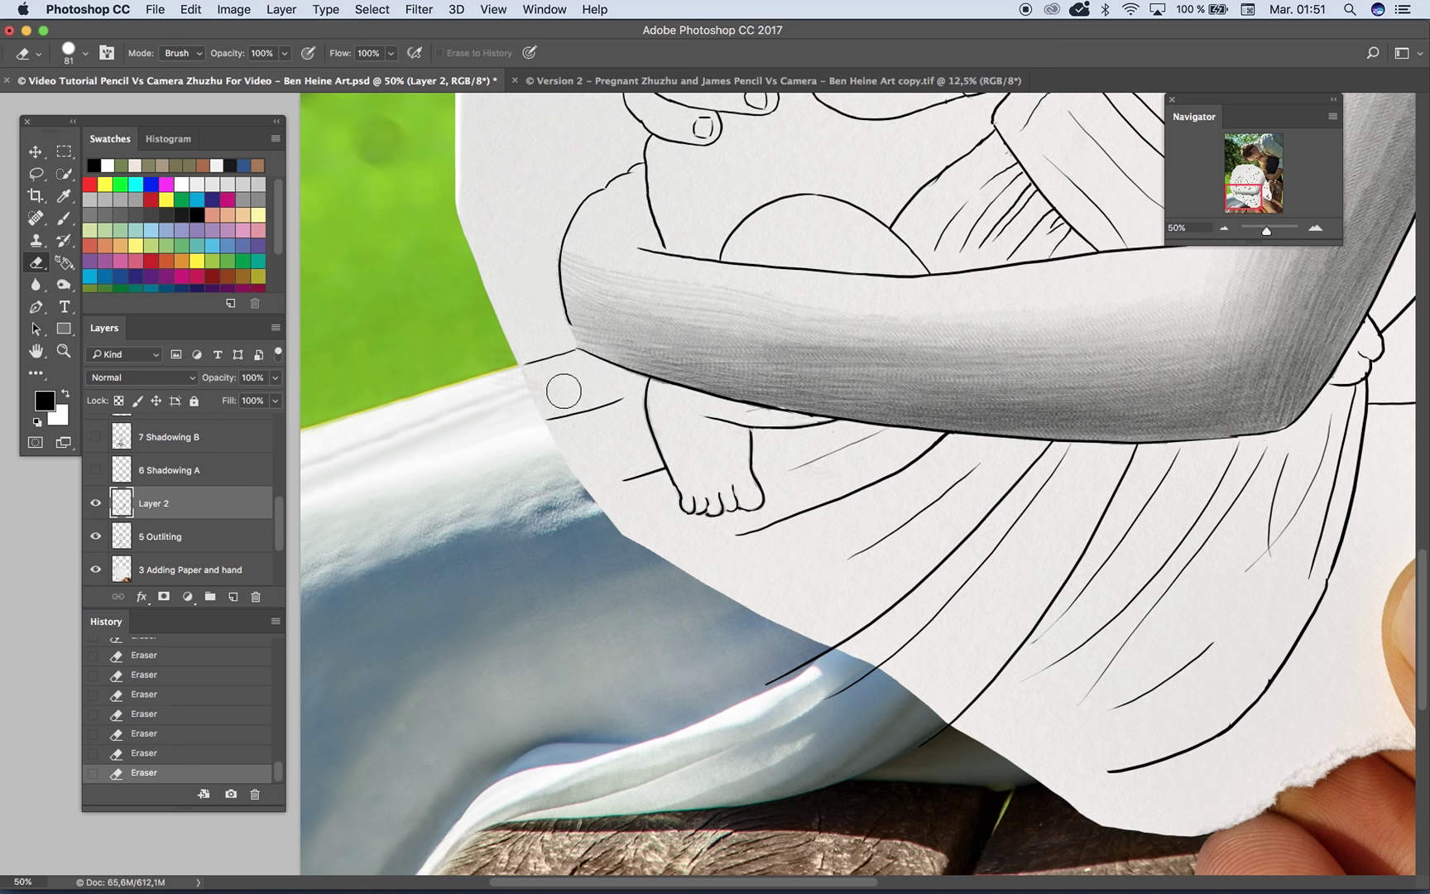
Step: Examine the cleaned arm shading in the whole artwork at 12.5%, and up close at 33.33% and 50%
left_click(1223, 227)
left_click(1224, 227)
left_click(1224, 227)
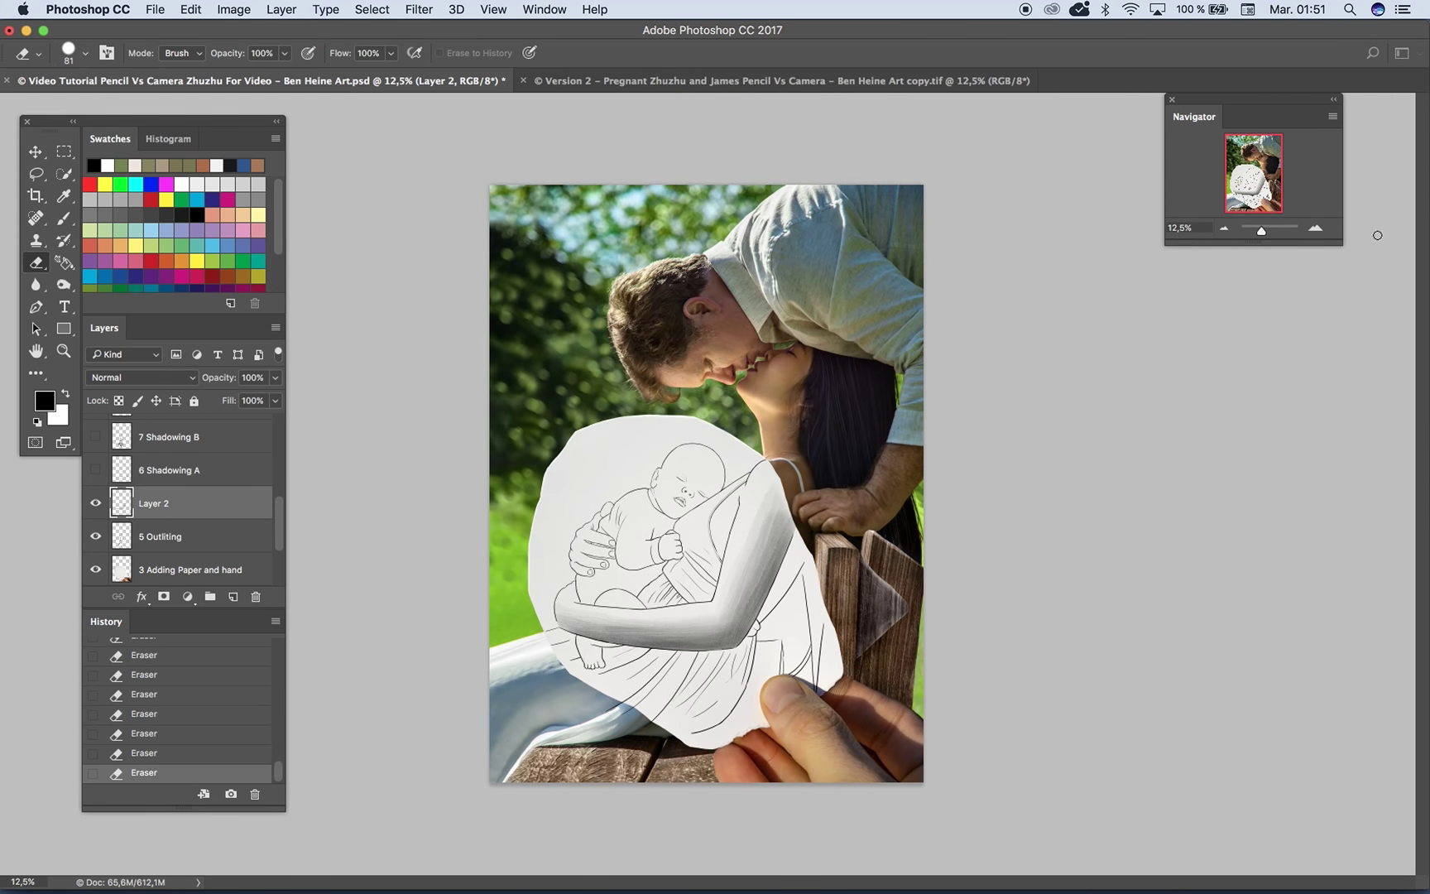
left_click(1316, 226)
left_click(1316, 226)
left_click(1315, 227)
left_click_drag(830, 499, 838, 328)
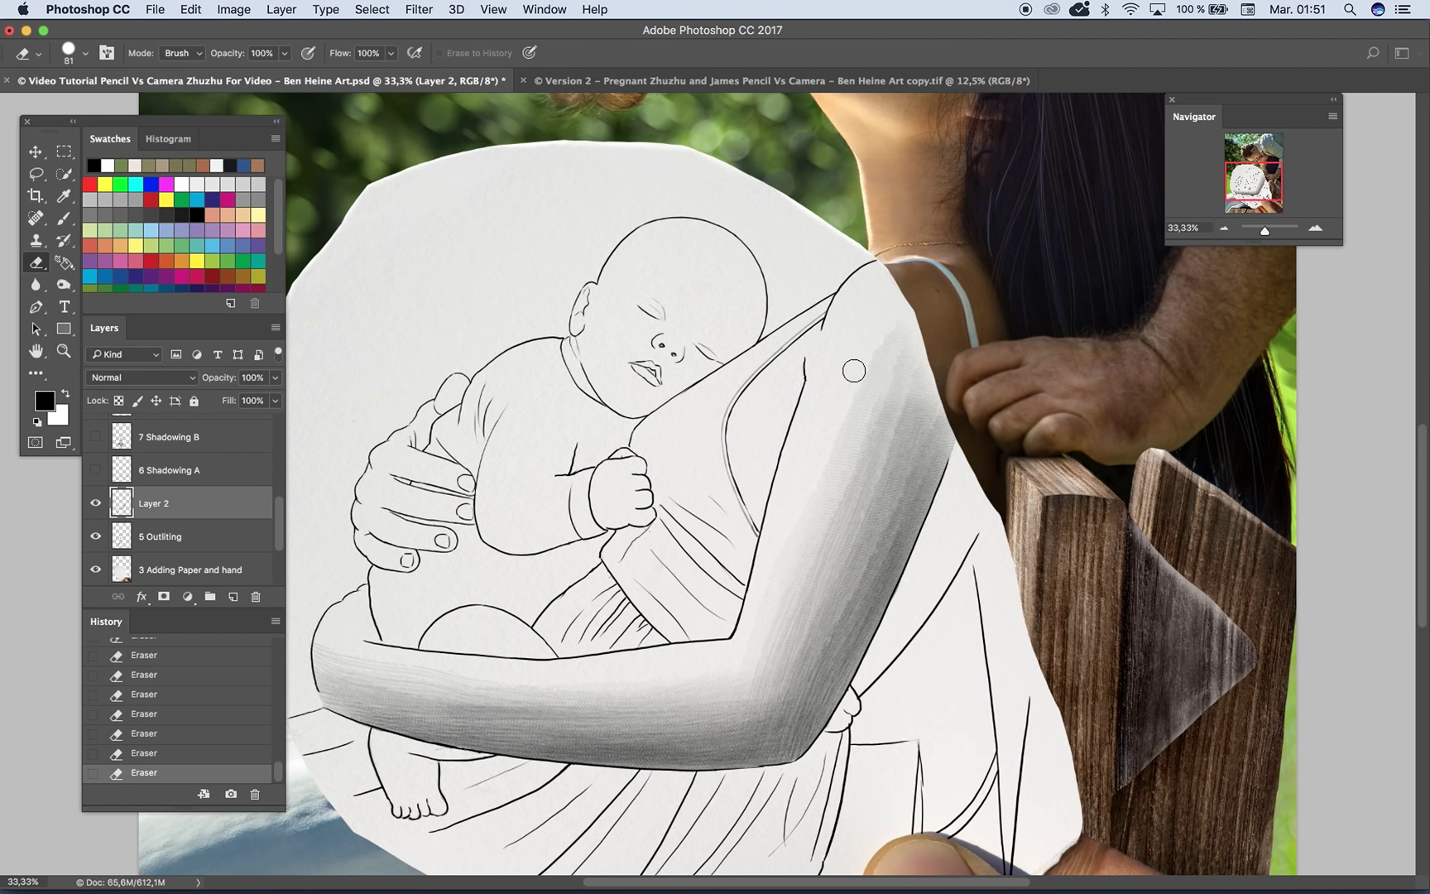
left_click(1316, 230)
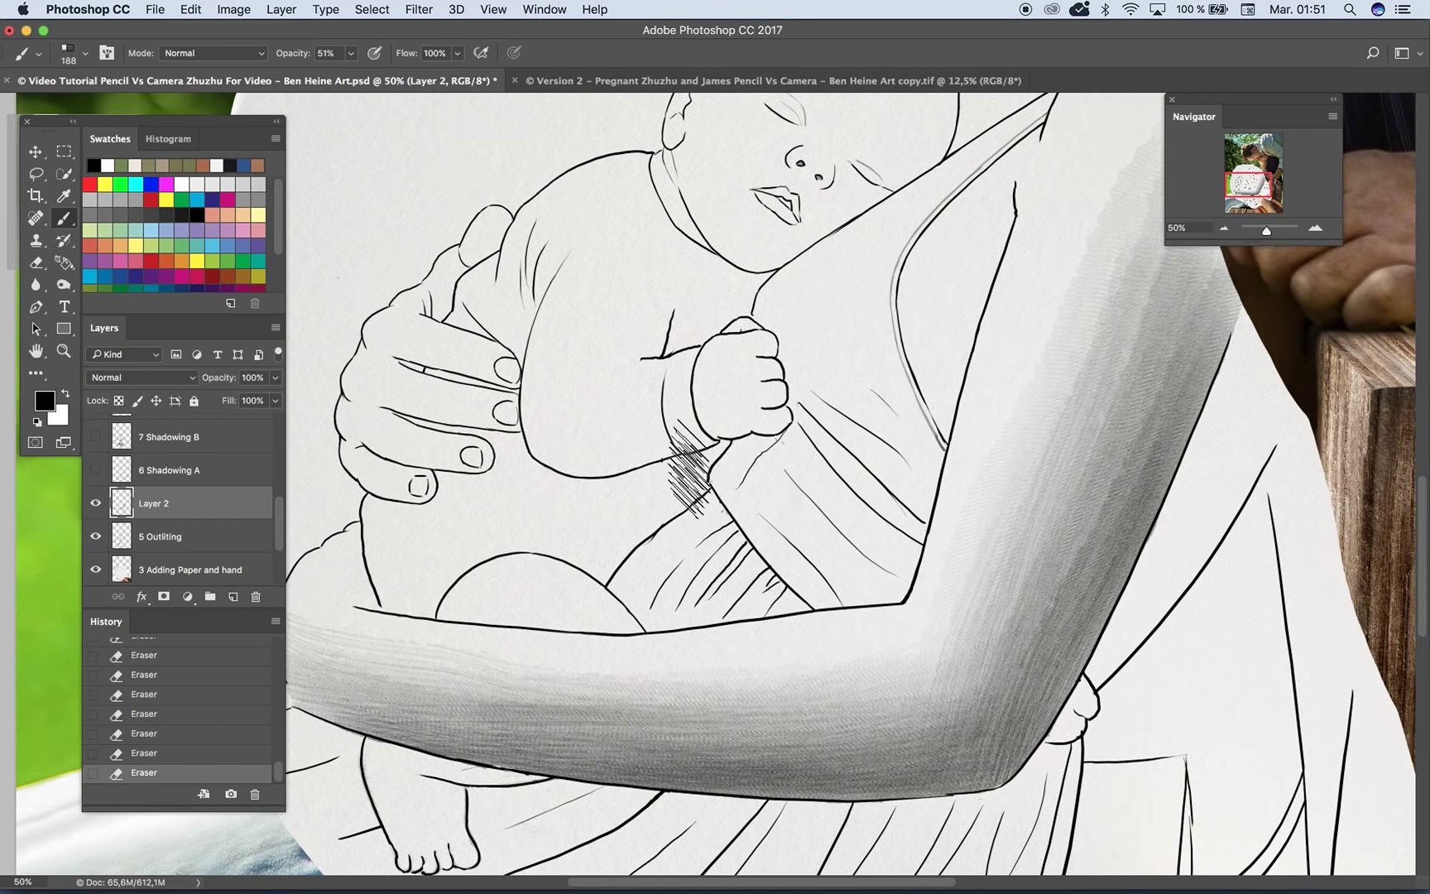
Step: Reduce the textured brush size and shade the baby's body below its arm, between the hand and the dress
right_click(689, 473)
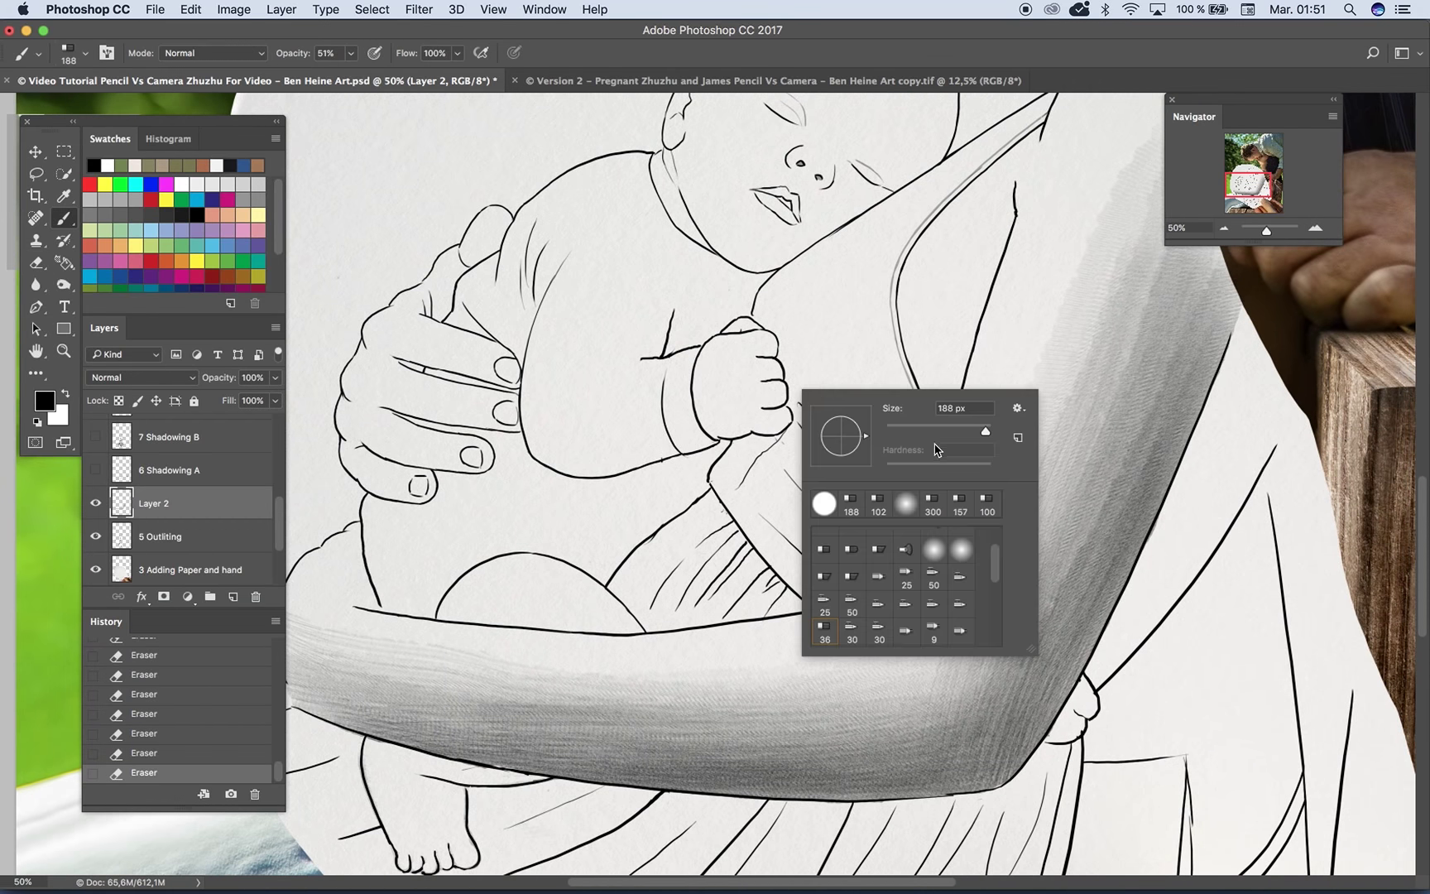
left_click_drag(981, 428, 970, 426)
mouse_move(715, 461)
left_mouse_down()
mouse_move(655, 524)
mouse_move(724, 466)
mouse_move(715, 455)
mouse_move(590, 536)
mouse_move(510, 565)
mouse_move(397, 570)
left_mouse_up()
key("super+z")
mouse_move(616, 575)
left_mouse_down()
mouse_move(586, 603)
mouse_move(646, 485)
mouse_move(545, 568)
mouse_move(534, 545)
mouse_move(456, 578)
left_mouse_up()
mouse_move(695, 517)
left_mouse_down()
mouse_move(643, 539)
mouse_move(612, 588)
mouse_move(616, 569)
mouse_move(548, 593)
mouse_move(503, 565)
mouse_move(523, 518)
mouse_move(430, 597)
left_mouse_up()
mouse_move(728, 491)
left_mouse_down()
mouse_move(590, 580)
mouse_move(714, 459)
mouse_move(659, 517)
mouse_move(551, 552)
left_mouse_up()
Step: Shade the baby's chest and arm, and erase the strokes spilling over the knee, dress and fist
mouse_move(749, 310)
left_mouse_down()
mouse_move(677, 367)
mouse_move(698, 336)
mouse_move(663, 368)
mouse_move(682, 289)
left_mouse_up()
mouse_move(585, 333)
left_mouse_down()
mouse_move(597, 460)
mouse_move(655, 445)
mouse_move(570, 388)
mouse_move(589, 269)
mouse_move(575, 447)
mouse_move(691, 426)
mouse_move(548, 448)
mouse_move(695, 409)
mouse_move(597, 436)
mouse_move(543, 369)
mouse_move(557, 418)
mouse_move(710, 403)
left_mouse_up()
left_click_drag(567, 447, 570, 281)
key("e")
mouse_move(715, 496)
left_mouse_down()
mouse_move(634, 586)
mouse_move(657, 586)
mouse_move(590, 615)
mouse_move(544, 582)
mouse_move(473, 609)
mouse_move(573, 584)
mouse_move(613, 601)
mouse_move(523, 576)
mouse_move(459, 600)
mouse_move(558, 586)
mouse_move(529, 575)
left_mouse_up()
left_click_drag(453, 622, 403, 630)
left_click_drag(762, 450, 728, 493)
left_click_drag(728, 391, 664, 489)
Step: Brush soft shading on the baby's brow, beside the nose and along the cheek at 51% opacity
key("b")
left_click_drag(779, 299, 869, 238)
left_click_drag(806, 277, 811, 275)
left_click_drag(712, 208, 727, 208)
left_click_drag(788, 273, 766, 290)
Step: Set the brush size to 17 px and darken the baby's lips
right_click(765, 293)
type("1")
key("Return")
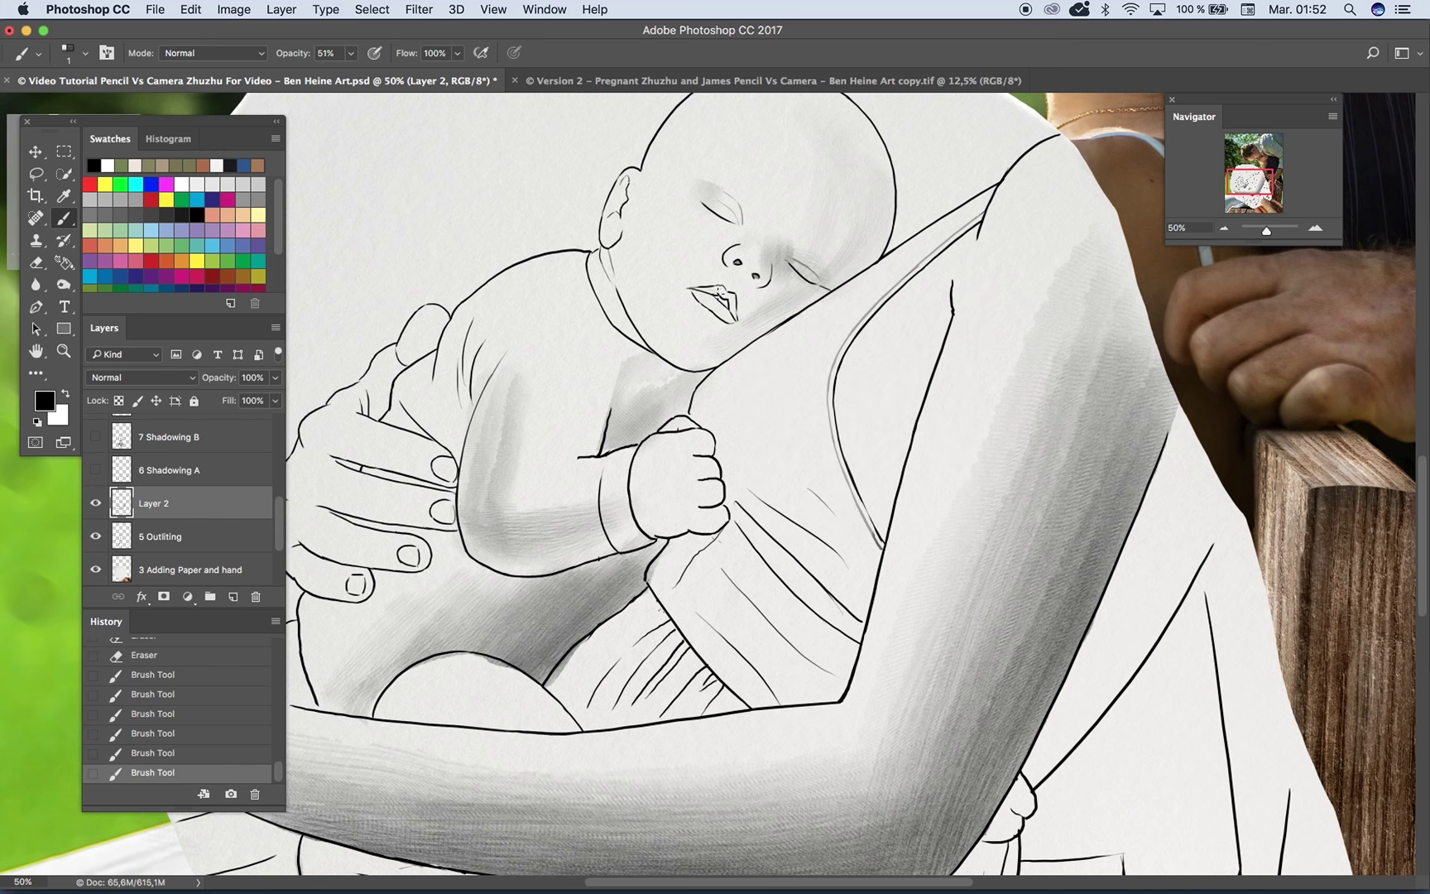
right_click(797, 281)
left_click_drag(857, 291, 873, 296)
key("Return")
Step: Shade the area between the dress neckline and the arm with a 91 px brush, and confirm black as foreground colour
right_click(956, 316)
type("91")
key("Return")
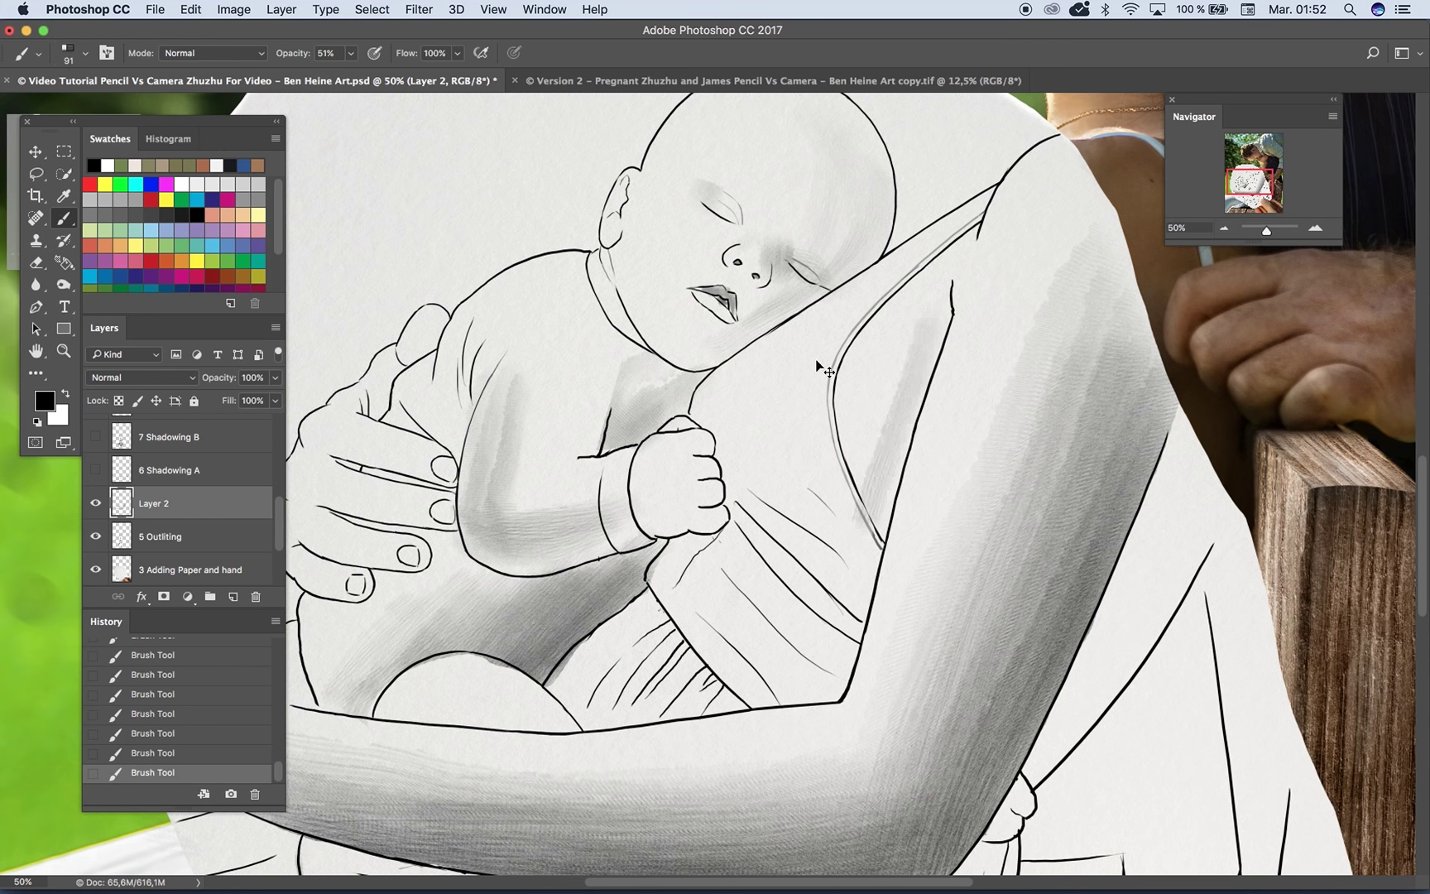
left_click(46, 402)
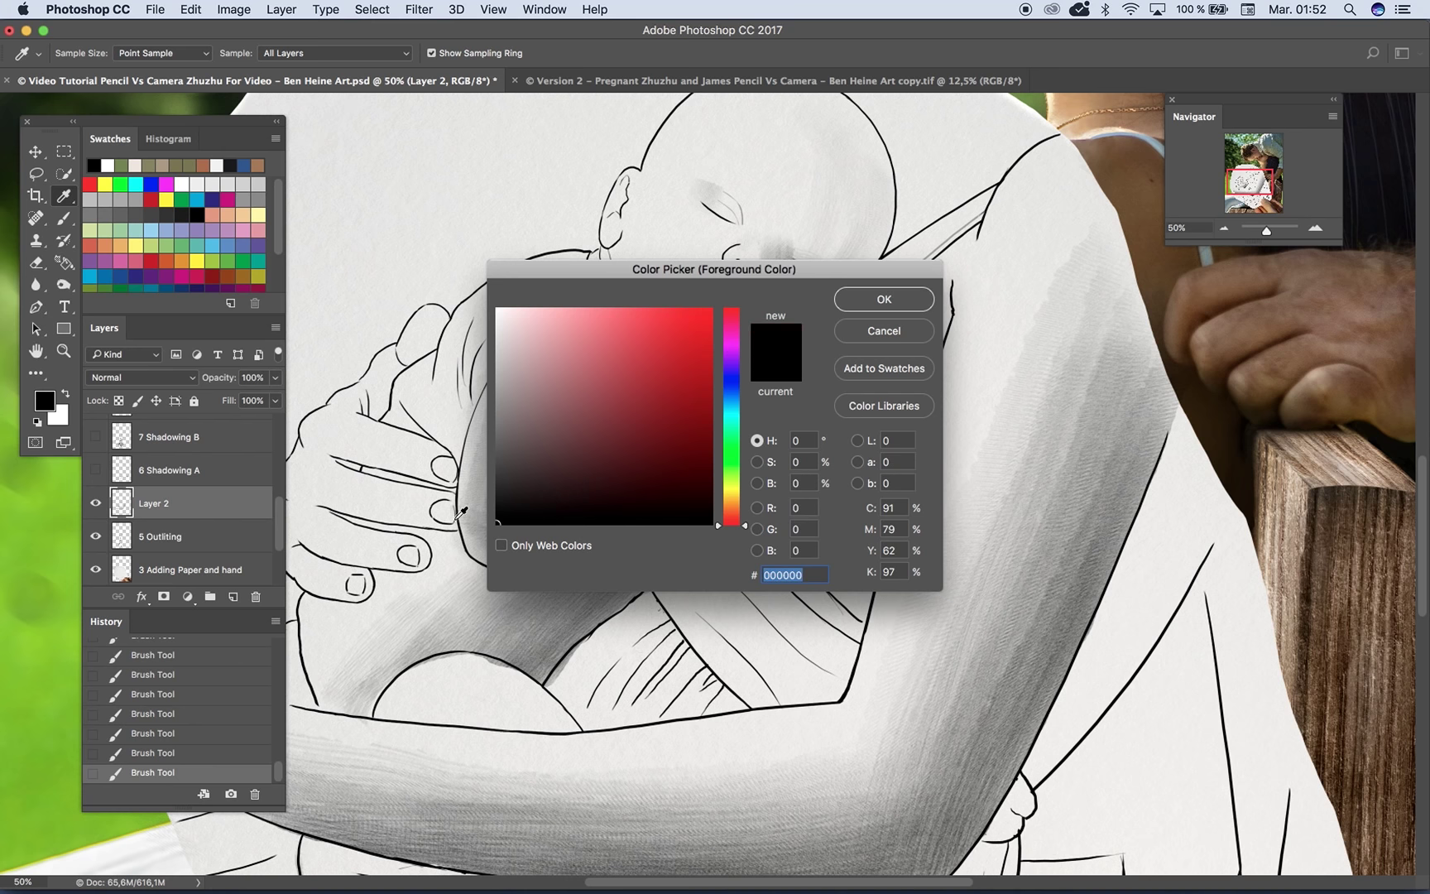
left_click(873, 306)
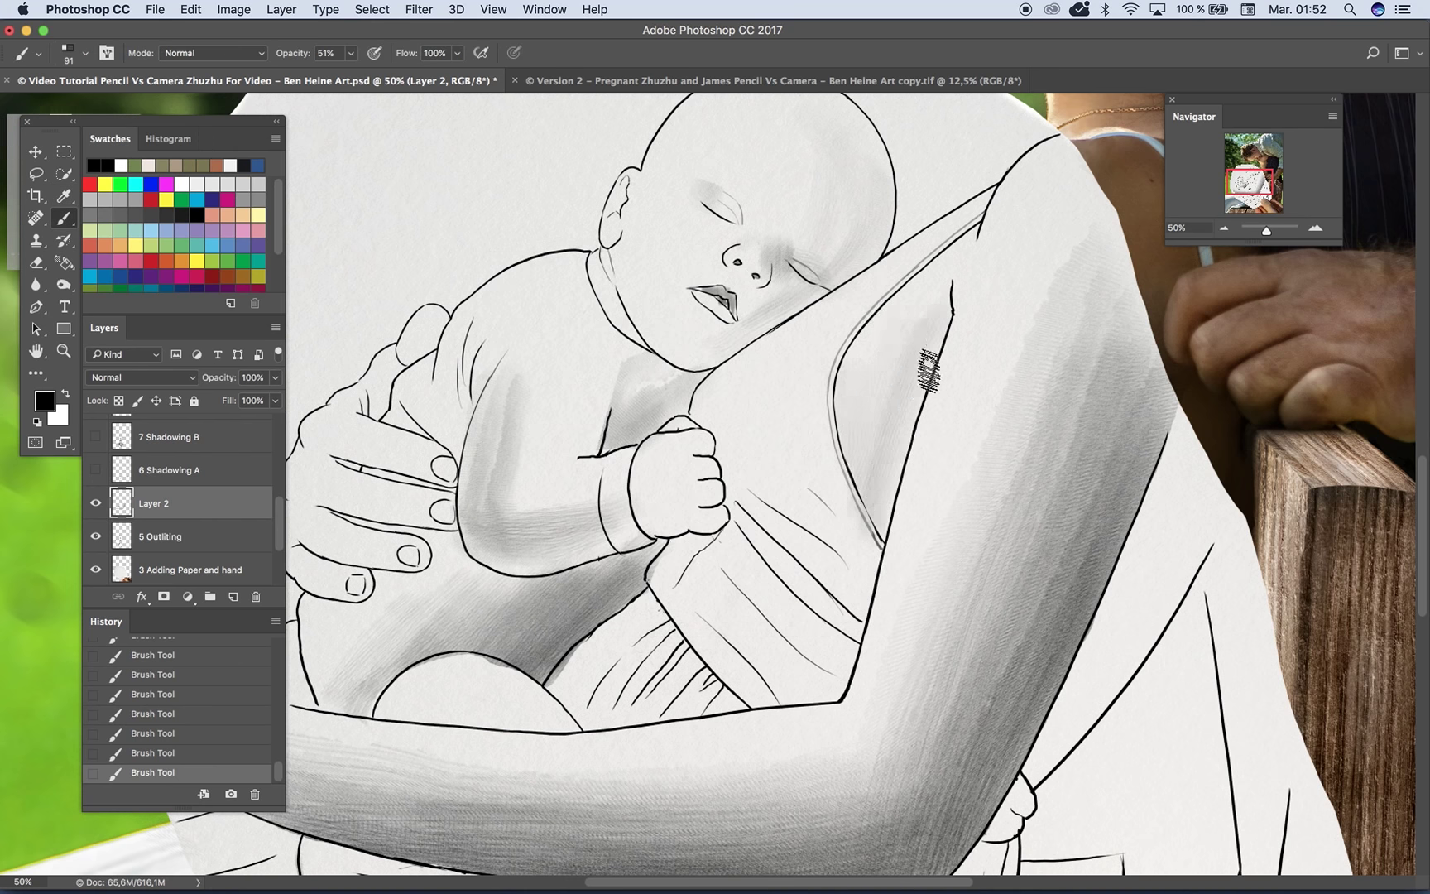
left_click_drag(604, 331, 742, 260)
right_click(592, 367)
left_click(711, 399)
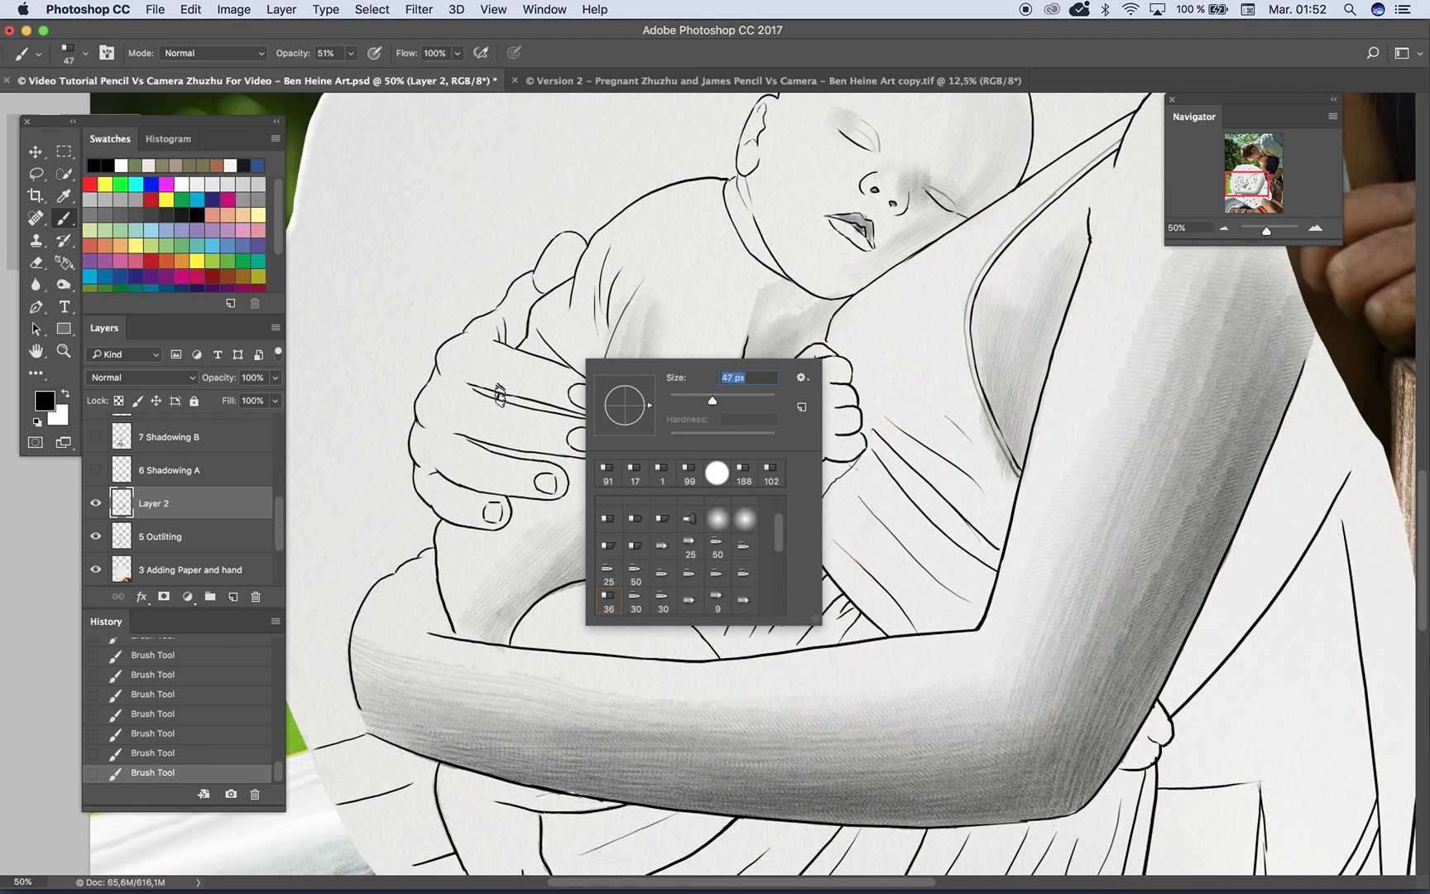
left_click_drag(501, 396, 571, 406)
key("super+z")
Step: Set the brush to 26 px and shade the gaps between the mother's fingers and along their lower edges
right_click(639, 343)
left_click(726, 372)
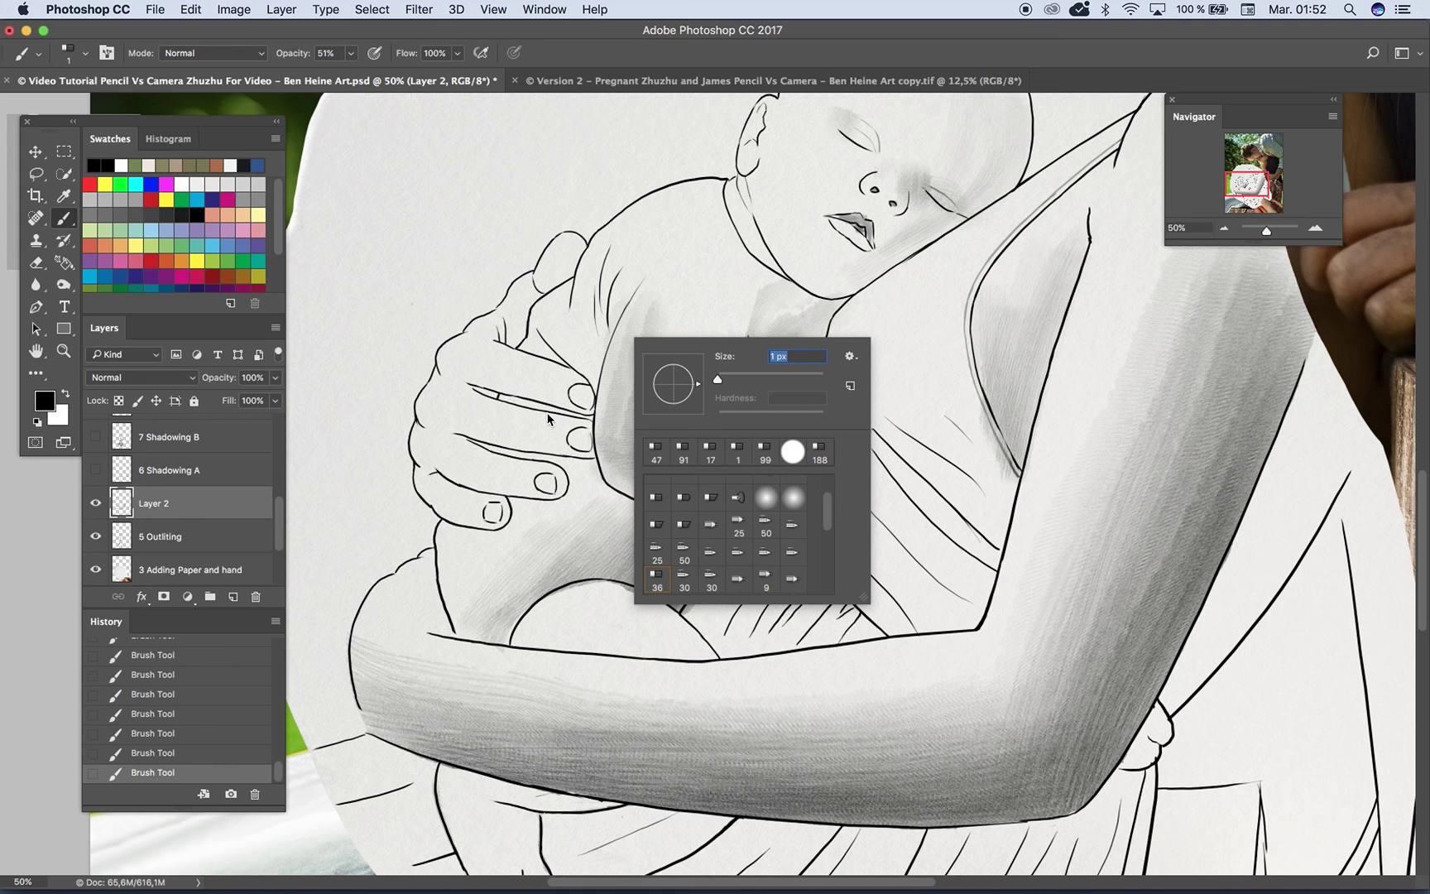
left_click(742, 375)
mouse_move(487, 395)
left_mouse_down()
mouse_move(534, 407)
mouse_move(476, 395)
left_mouse_up()
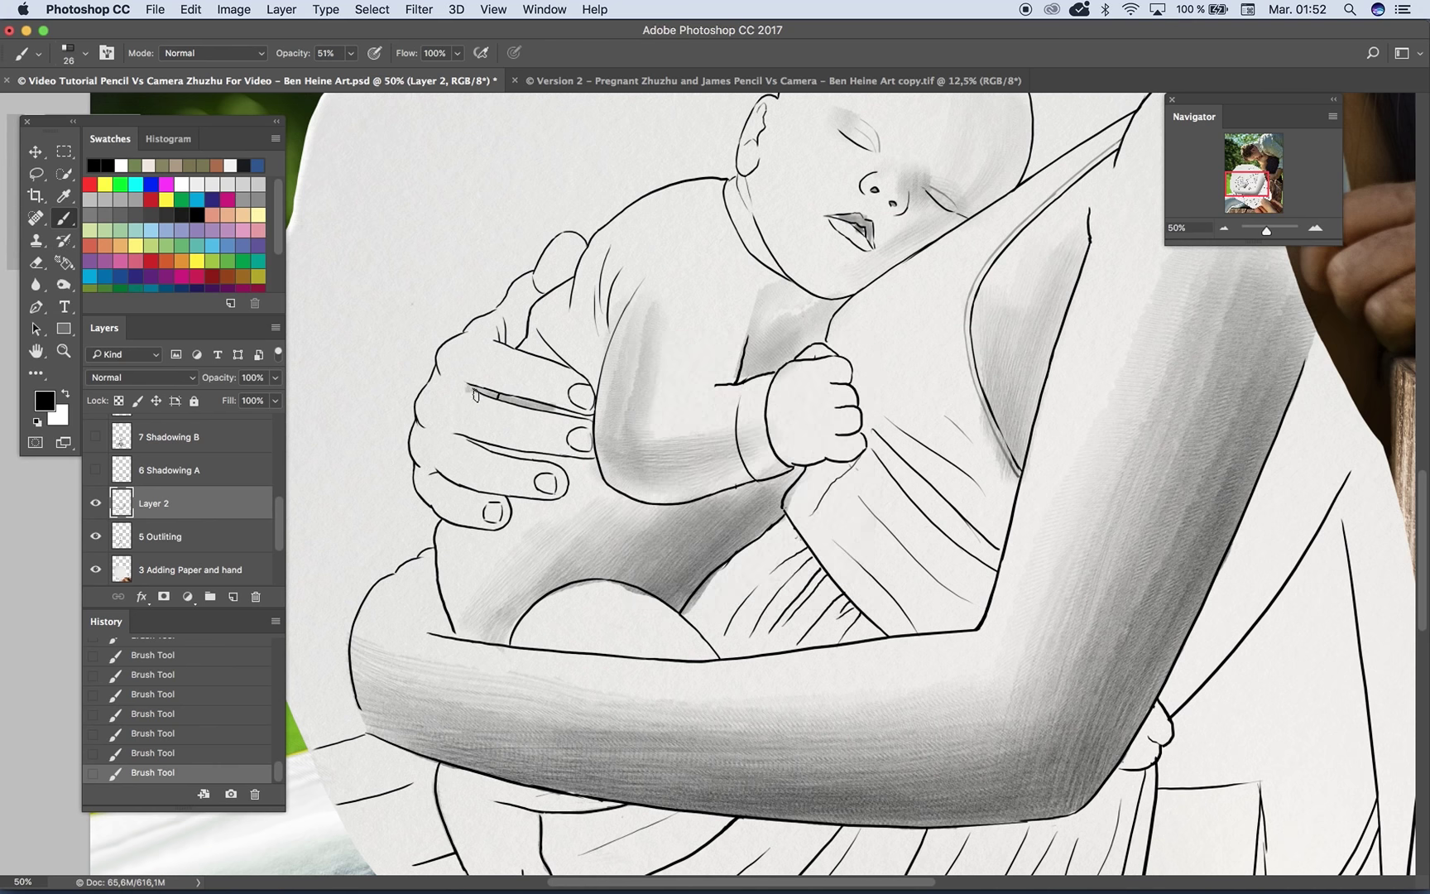
mouse_move(501, 451)
left_mouse_down()
mouse_move(556, 453)
mouse_move(490, 453)
mouse_move(515, 443)
mouse_move(469, 427)
mouse_move(568, 443)
left_mouse_up()
mouse_move(478, 376)
left_mouse_down()
mouse_move(579, 412)
mouse_move(589, 400)
mouse_move(533, 386)
left_mouse_up()
mouse_move(424, 456)
left_mouse_down()
mouse_move(548, 483)
mouse_move(523, 487)
left_mouse_up()
left_click_drag(429, 495, 473, 527)
Step: Set the brush to 83 px and shade the dress folds below the baby's fist, undoing the first stroke
mouse_move(740, 510)
left_mouse_down()
mouse_move(651, 461)
mouse_move(613, 460)
left_mouse_up()
right_click(879, 396)
left_click(1039, 441)
mouse_move(731, 438)
left_mouse_down()
mouse_move(834, 537)
mouse_move(850, 511)
mouse_move(782, 429)
left_mouse_up()
key("super+z")
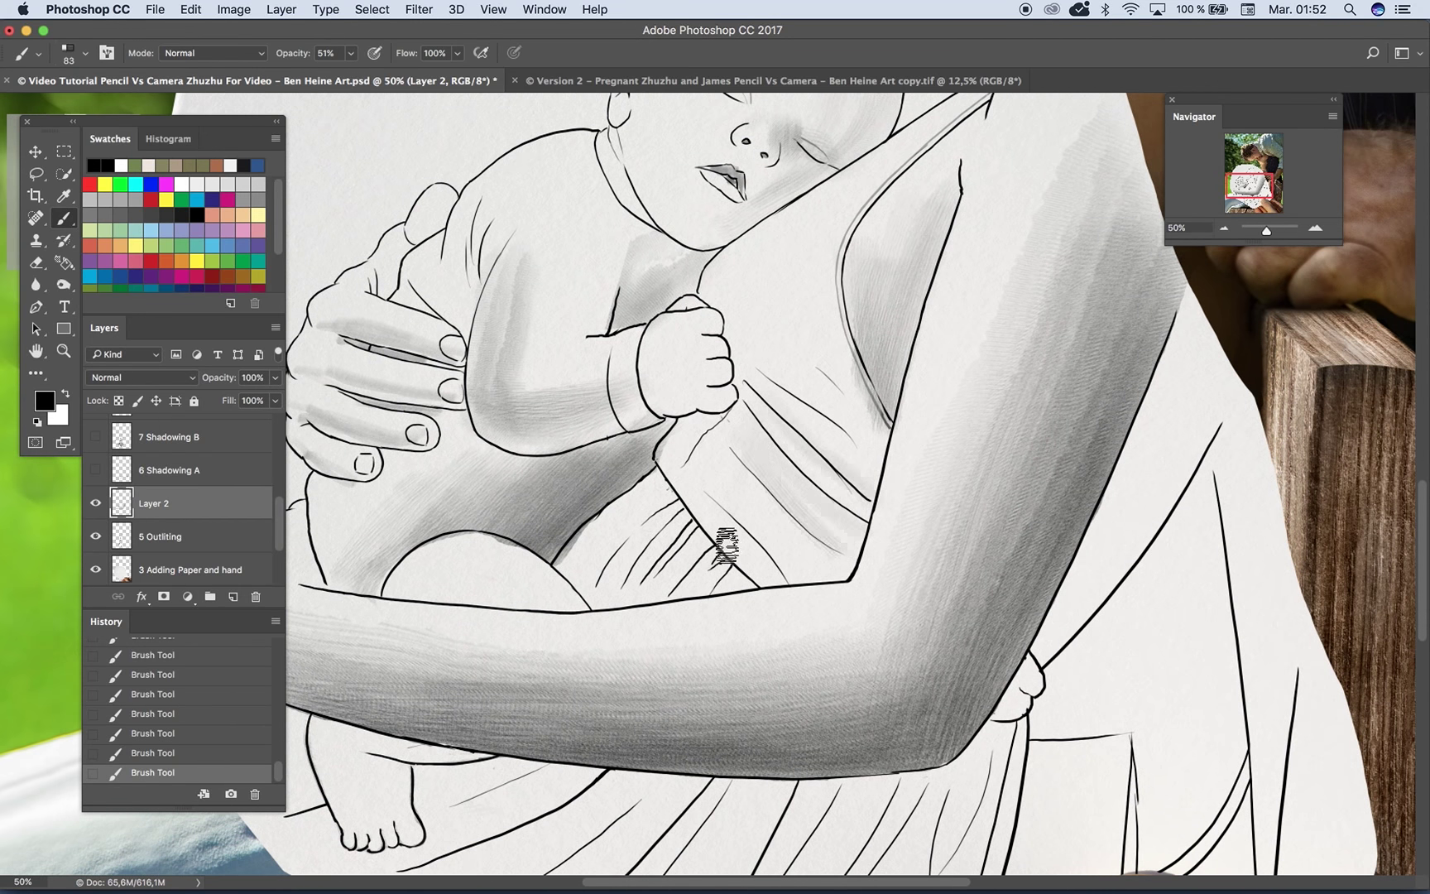
left_click_drag(693, 485, 771, 564)
left_click_drag(762, 302, 700, 450)
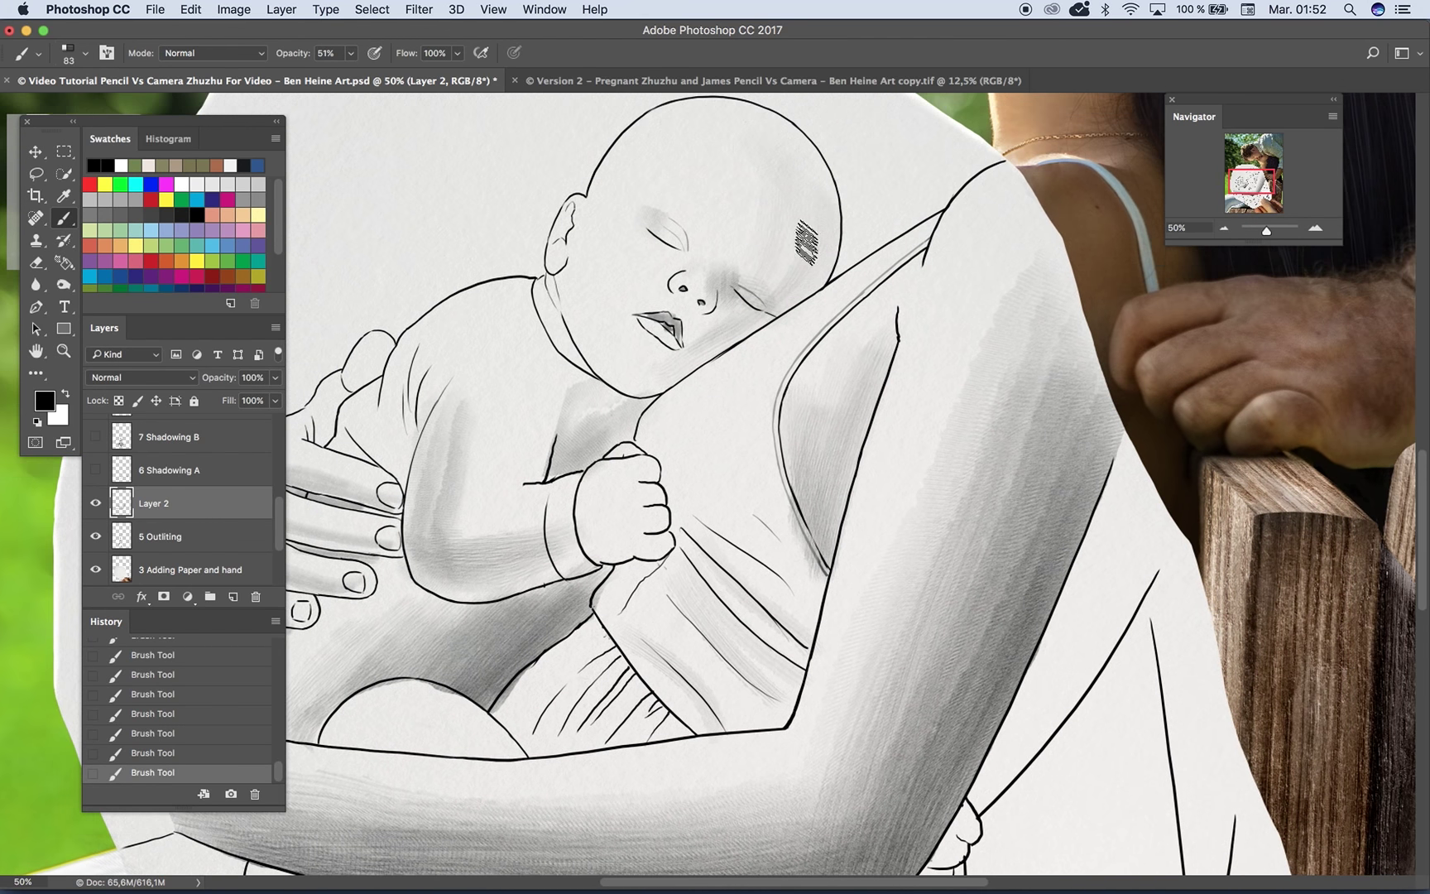
Step: View the whole artwork, choose a hard round 166 px brush, and undo a trial black stroke over the background
left_click_drag(1266, 230, 1259, 236)
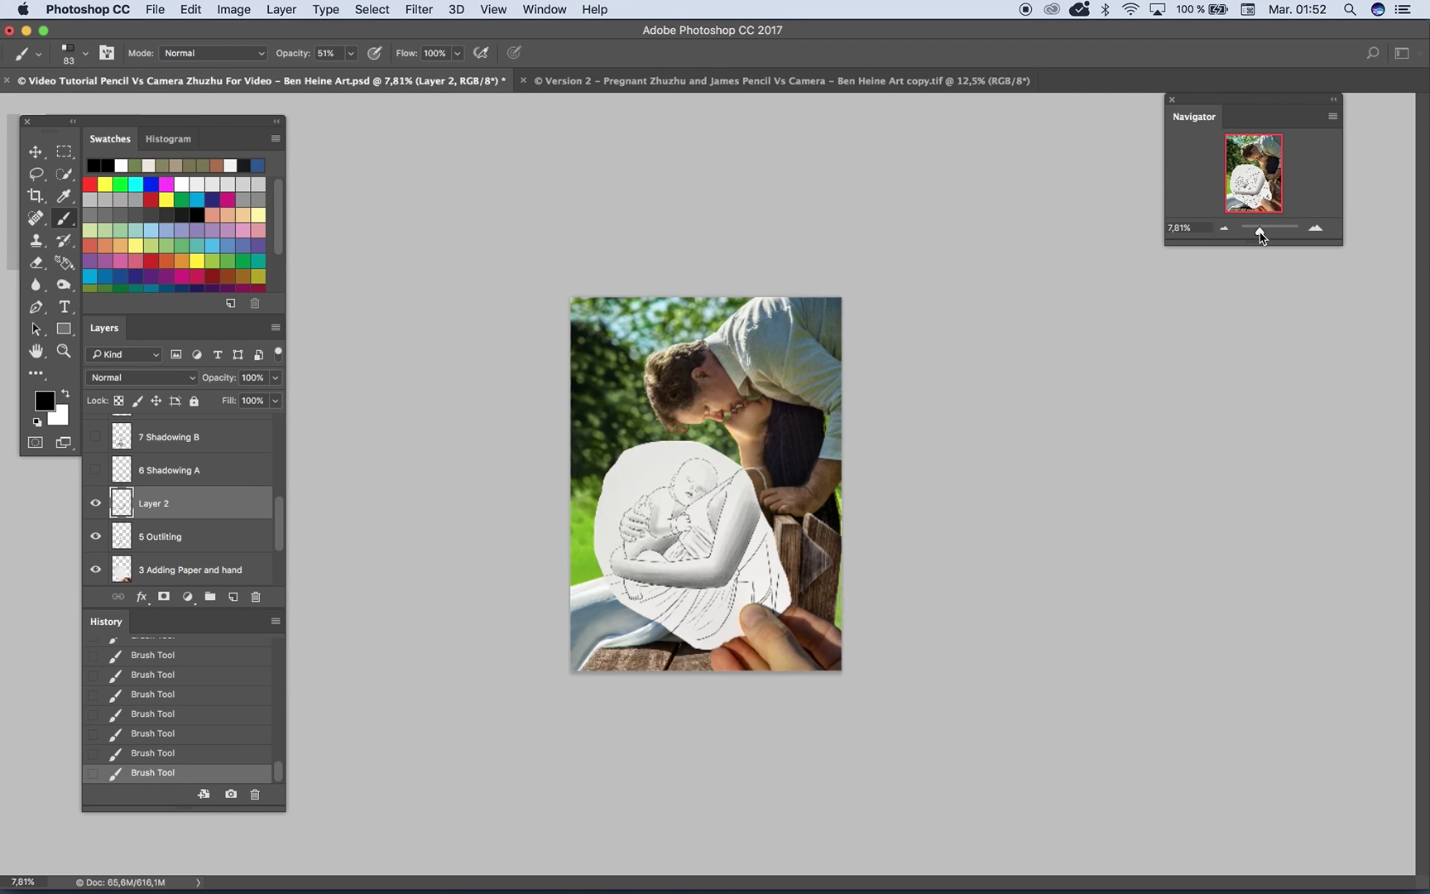
left_click(1314, 227)
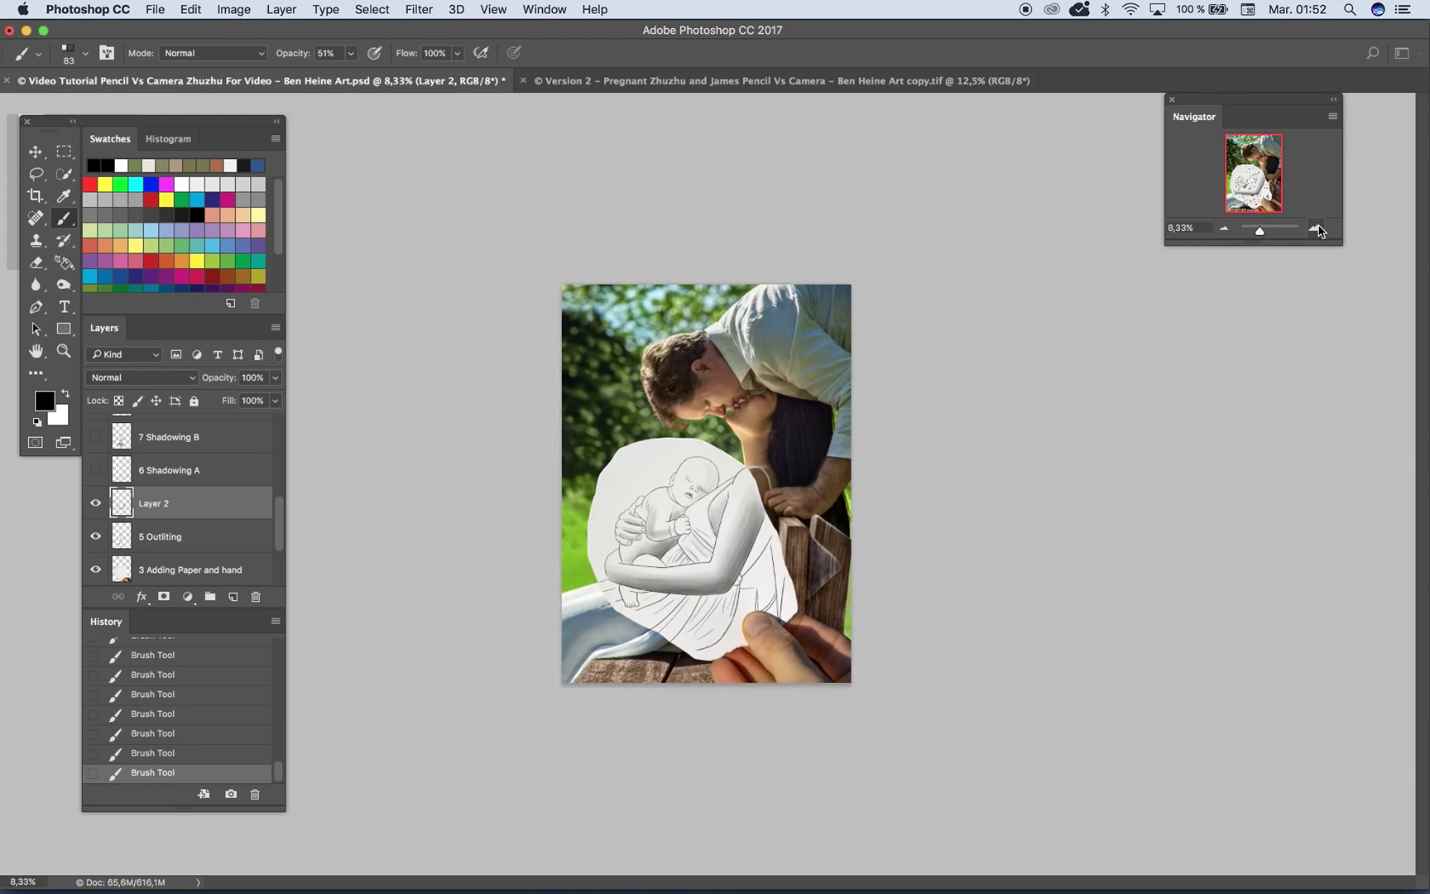
left_click(1315, 227)
left_click(1315, 227)
right_click(902, 484)
left_click_drag(969, 578, 964, 549)
left_click(887, 561)
left_click_drag(916, 448, 934, 442)
left_click_drag(463, 350, 566, 489)
key("super+z")
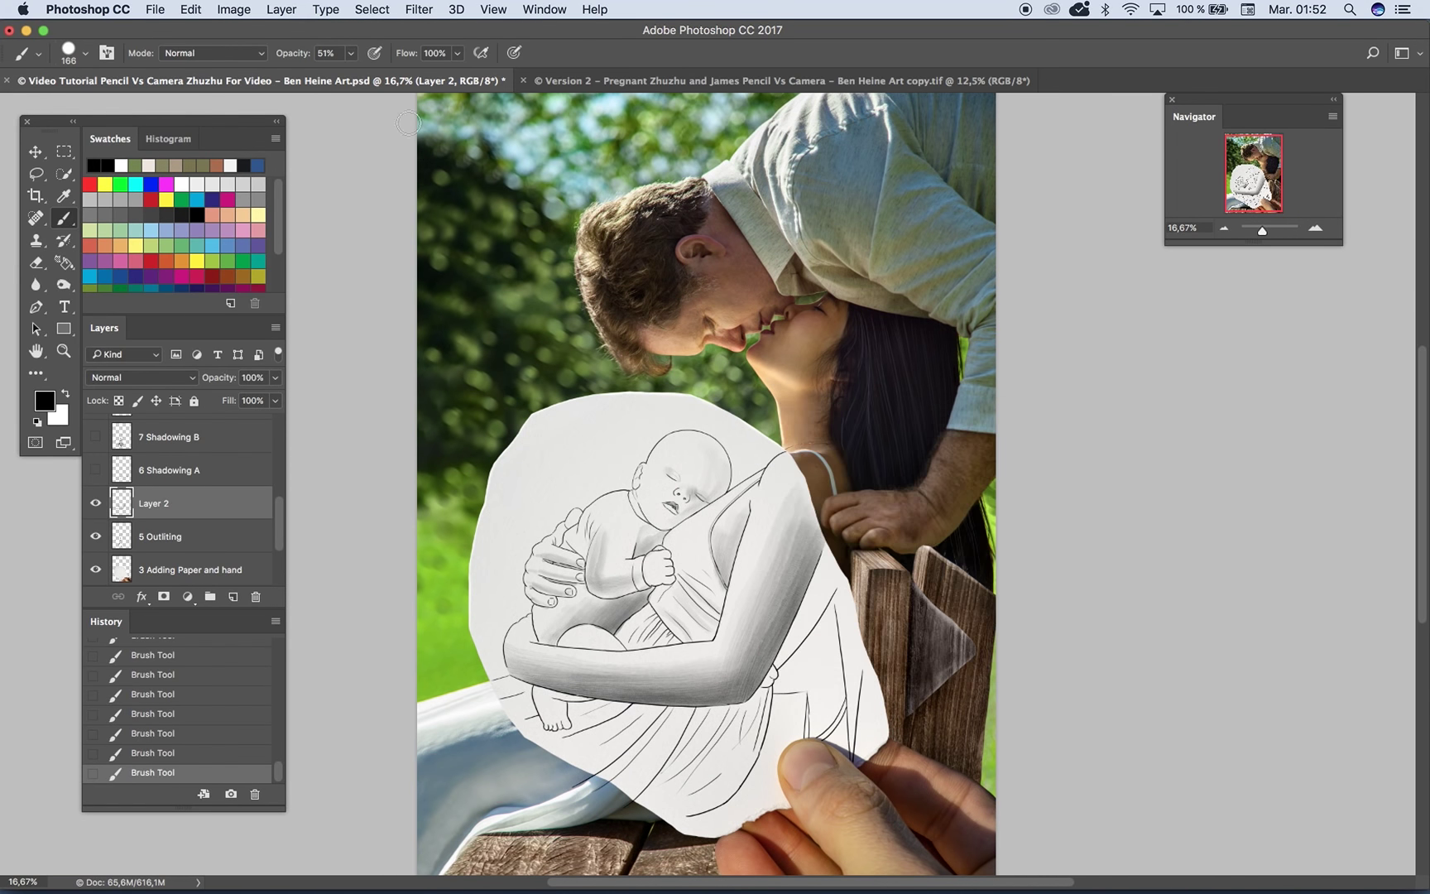
Step: Raise the brush opacity to 100% and choose red as the foreground colour, undoing the trial strokes
left_click(354, 54)
left_click_drag(355, 80, 407, 81)
left_click_drag(483, 373, 571, 455)
key("super+z")
left_click(91, 184)
left_click_drag(478, 392, 468, 369)
key("super+z")
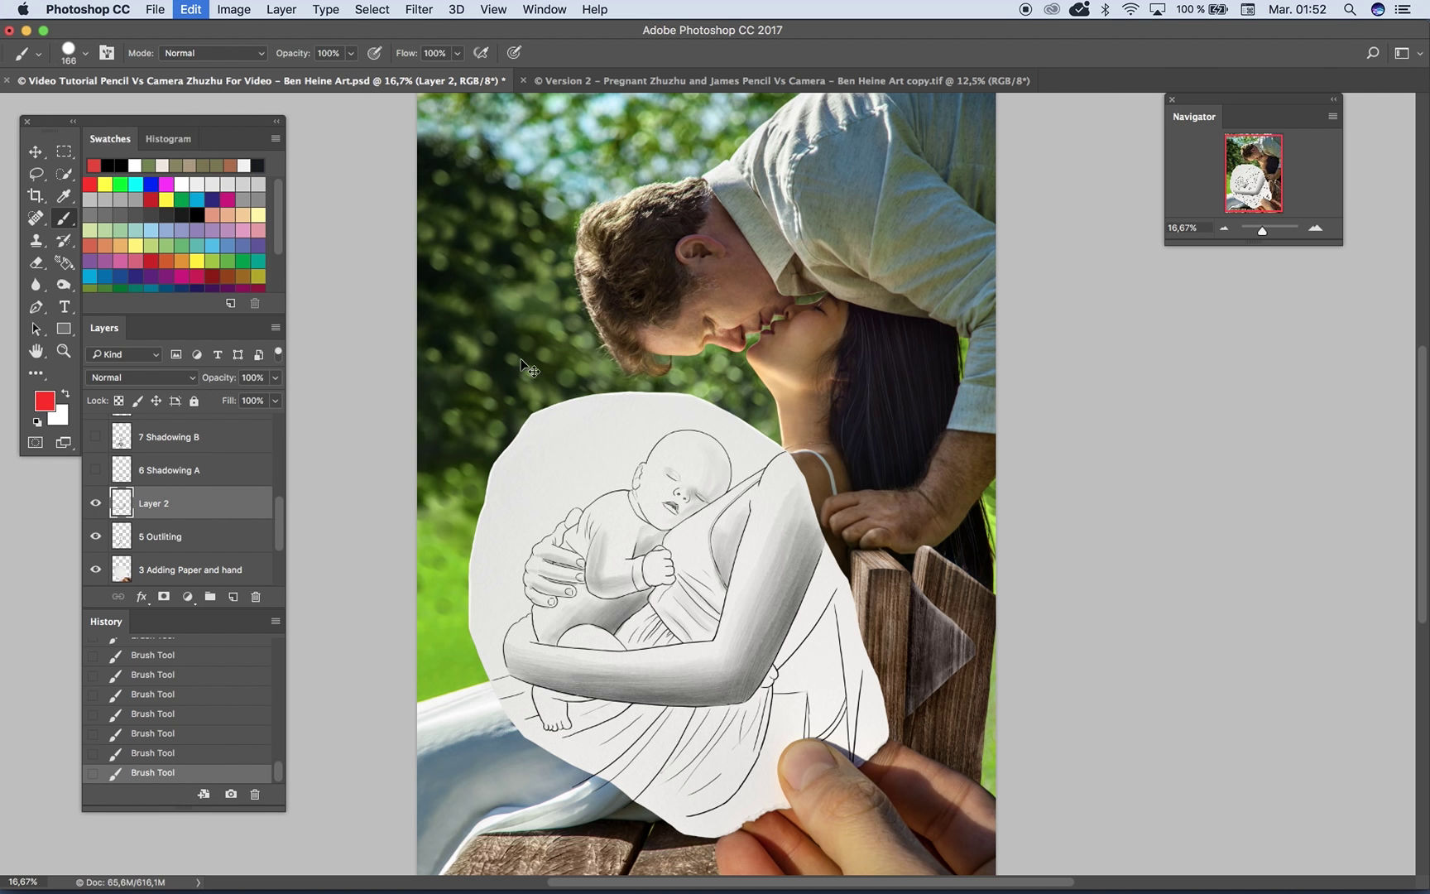
Step: Paint a red arrow pointing at the paper, and red marks along the man's hair and the woman's neck
mouse_move(447, 271)
left_mouse_down()
mouse_move(535, 411)
mouse_move(565, 396)
left_mouse_up()
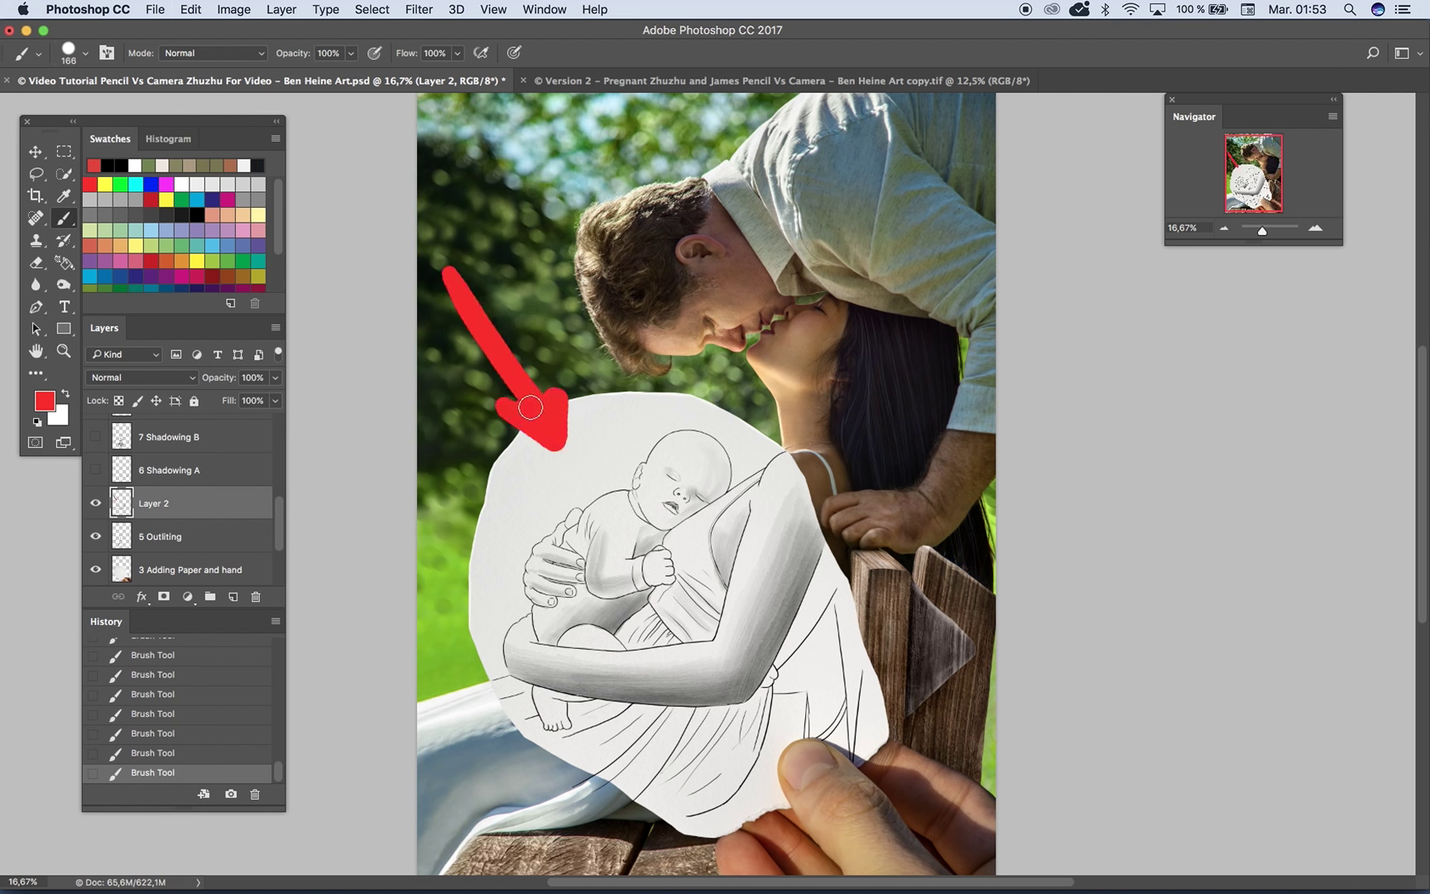
left_click_drag(582, 235, 592, 325)
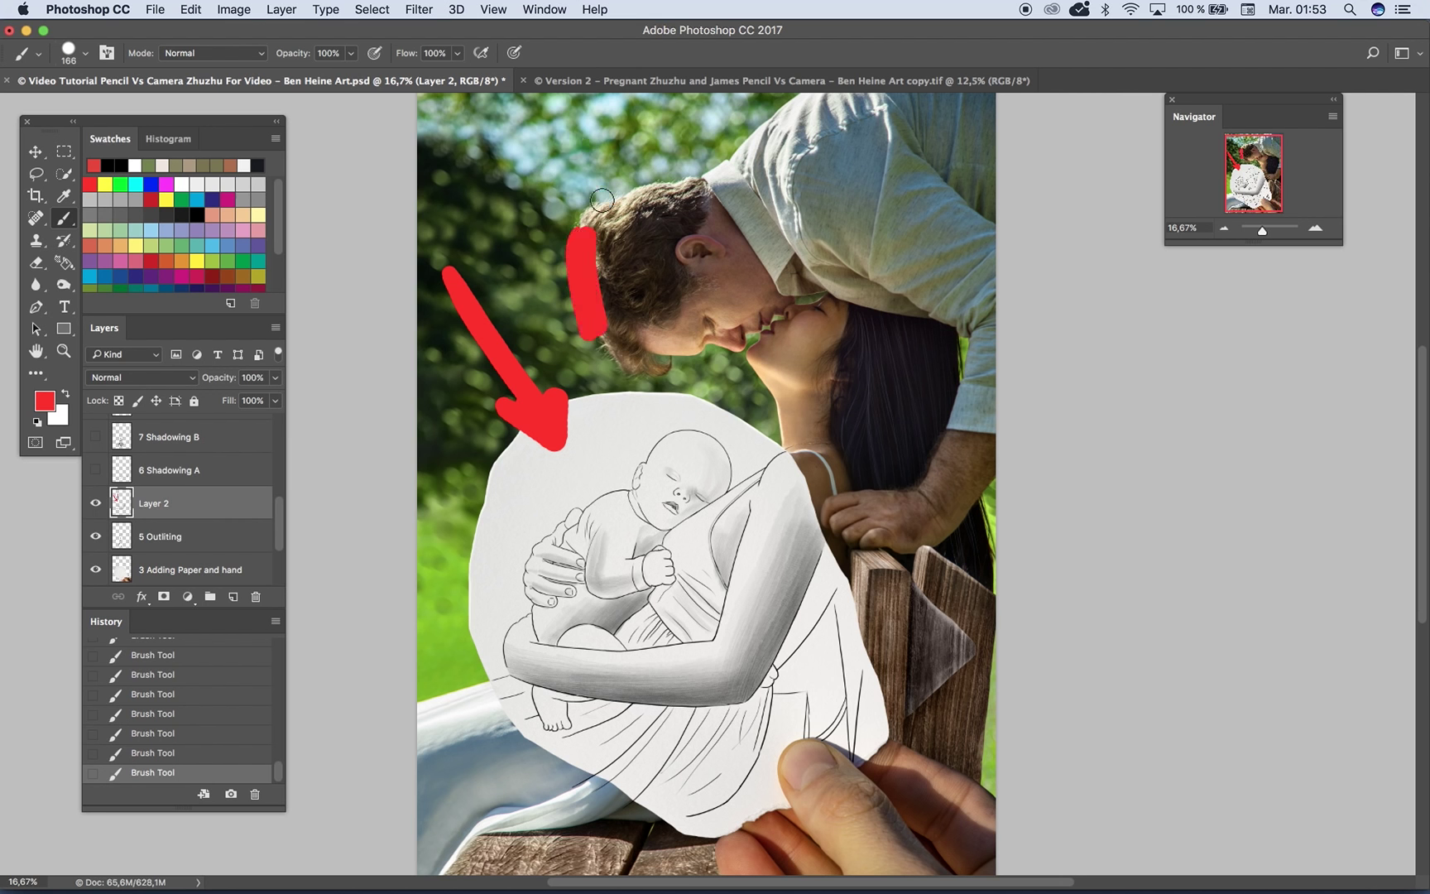
left_click_drag(586, 205, 664, 185)
left_click_drag(745, 348, 778, 443)
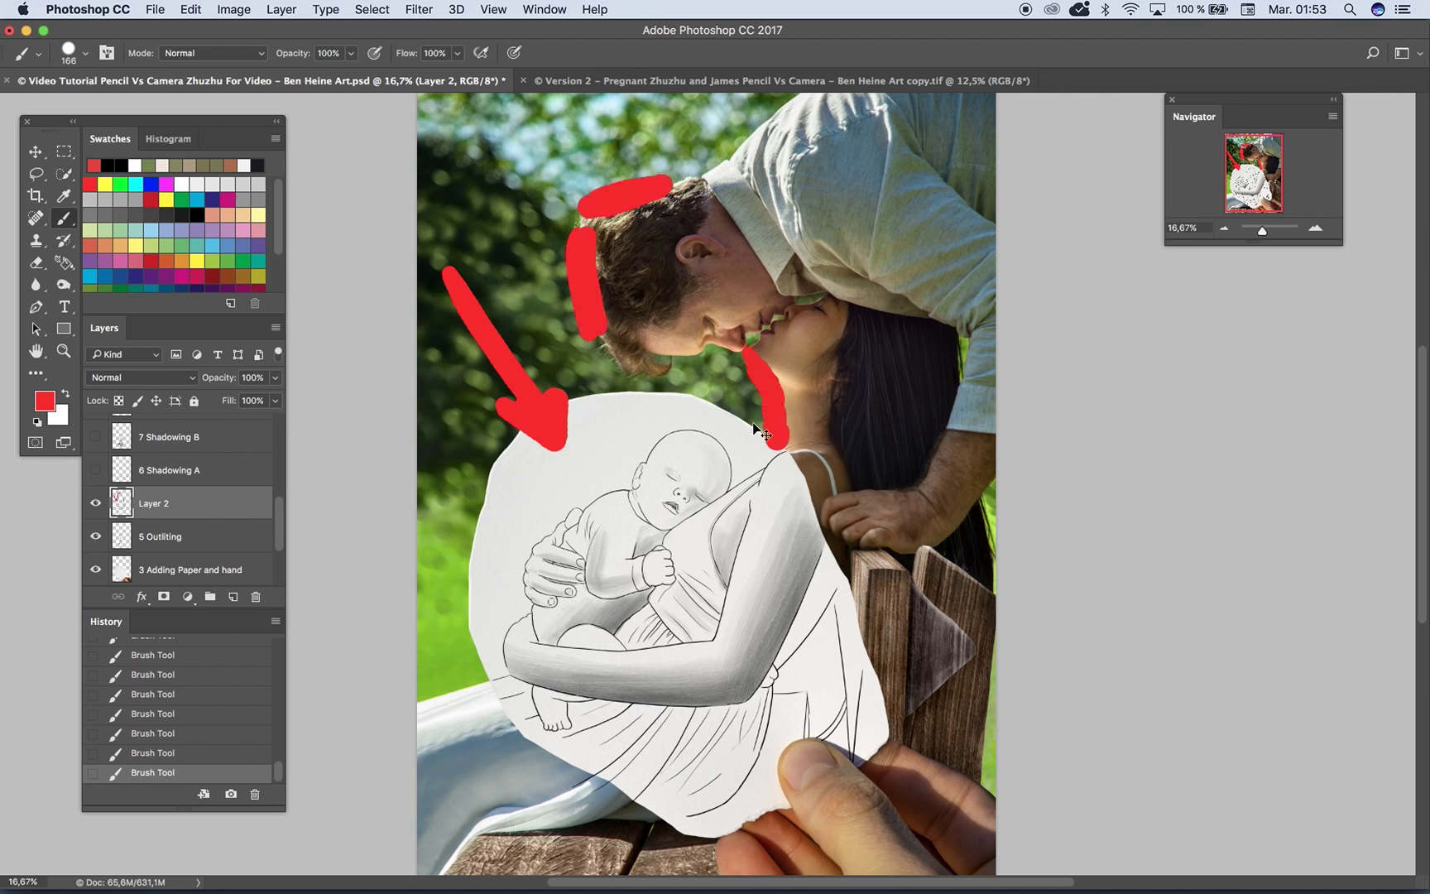
Step: Mark in red the white fabric and wooden bench beside the paper, and the inner edge of the mother's bent arm
mouse_move(490, 699)
left_mouse_down()
mouse_move(449, 715)
mouse_move(479, 719)
left_mouse_up()
mouse_move(858, 564)
left_mouse_down()
mouse_move(861, 617)
mouse_move(879, 571)
left_mouse_up()
left_click_drag(775, 489, 716, 647)
left_click_drag(547, 653, 724, 658)
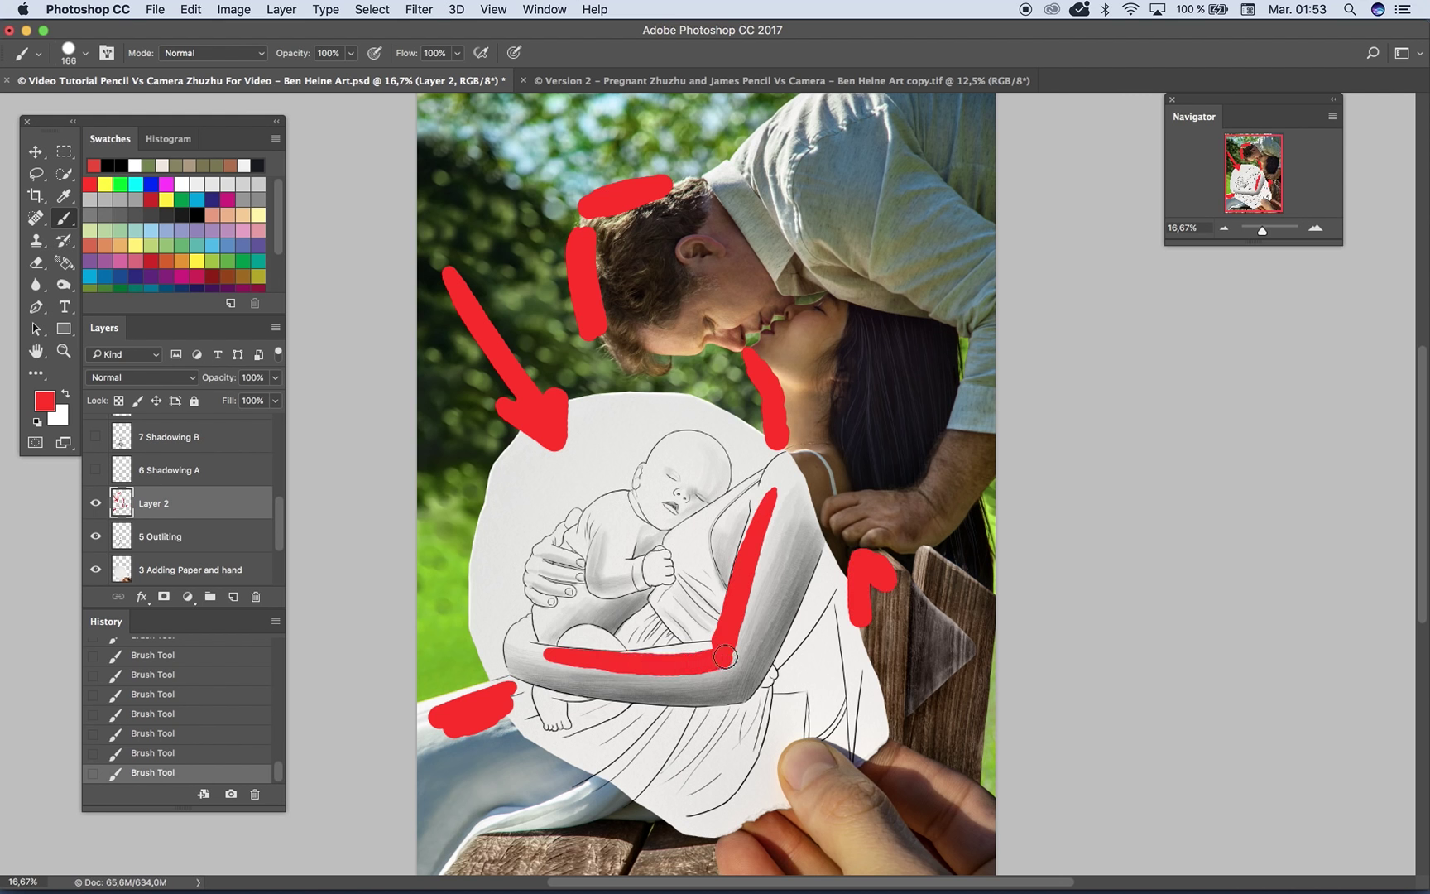
Step: Mark in red the baby's head, back and upper arm, and the fingers of the mother's hand
mouse_move(702, 446)
left_mouse_down()
mouse_move(615, 501)
mouse_move(624, 520)
mouse_move(577, 561)
mouse_move(548, 543)
left_mouse_up()
mouse_move(574, 570)
left_mouse_down()
mouse_move(541, 565)
mouse_move(531, 582)
left_mouse_up()
left_click_drag(536, 598, 551, 608)
Step: Compare the red-marked line drawing with the finished artwork by showing and hiding Layer 1
scroll(186, 431, "up", 8)
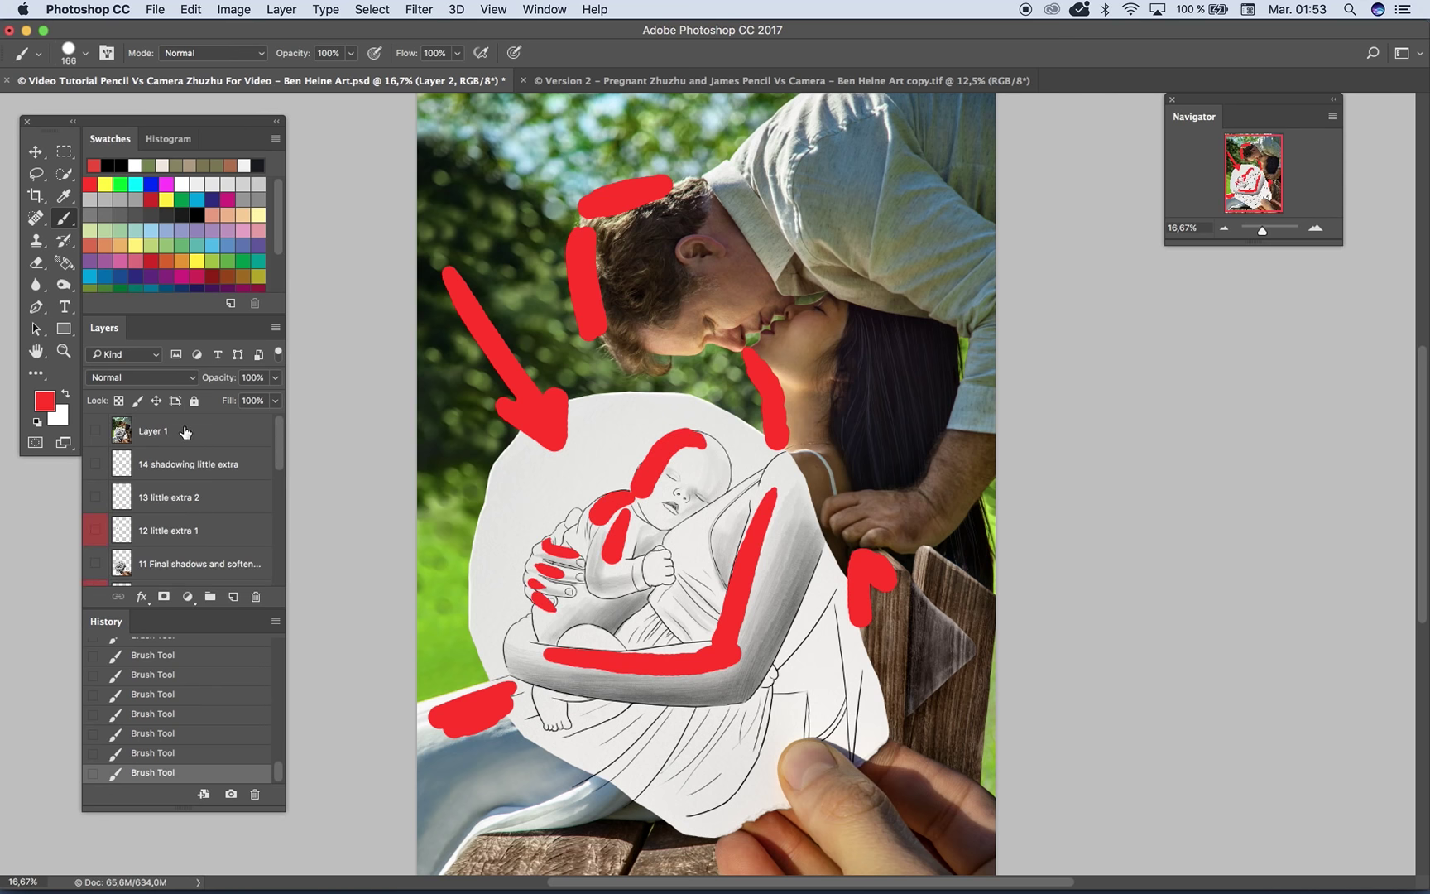
left_click(96, 431)
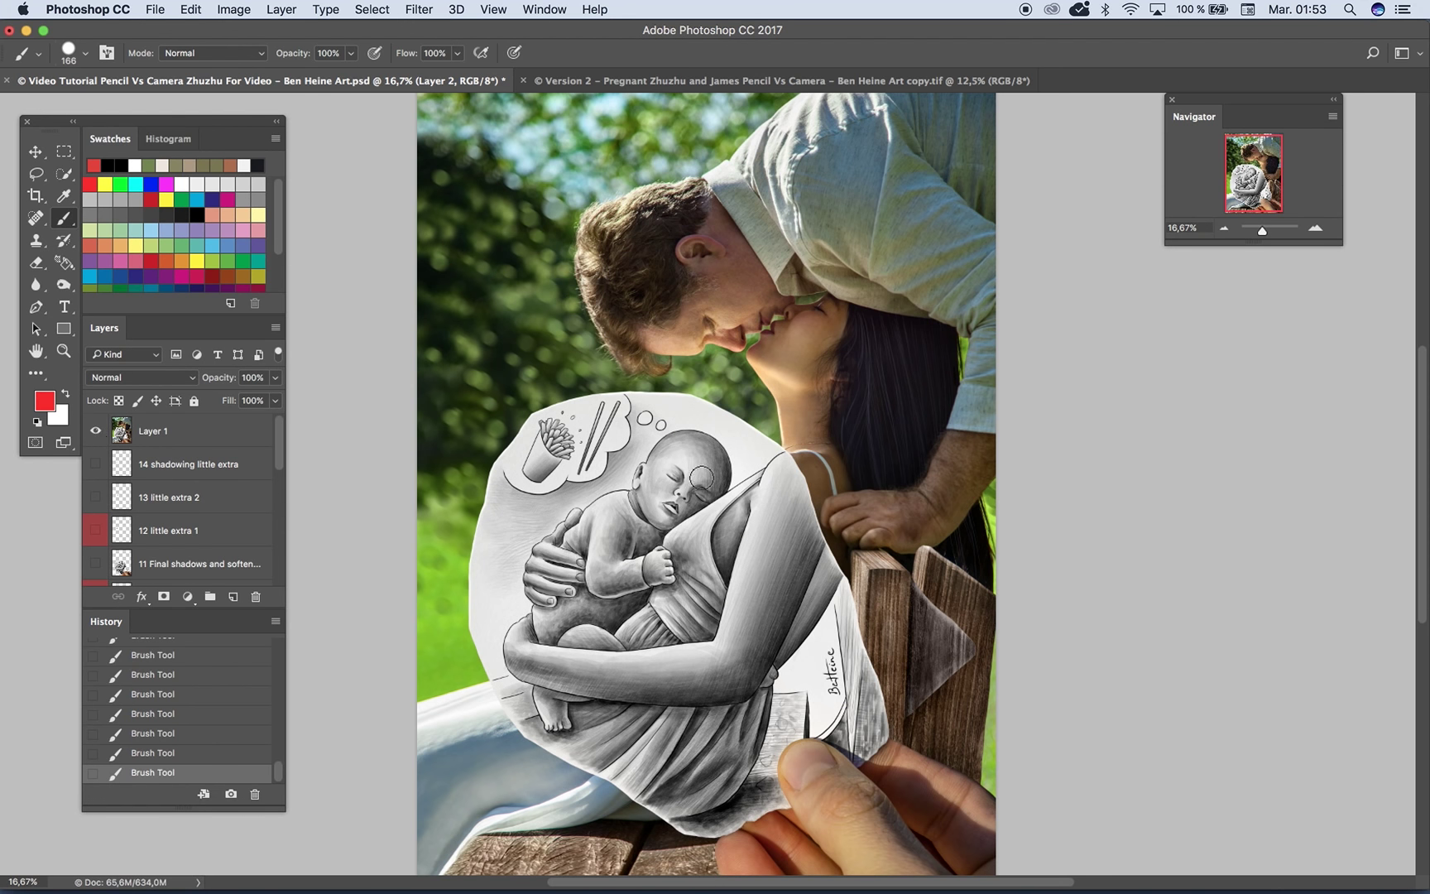
left_click(96, 431)
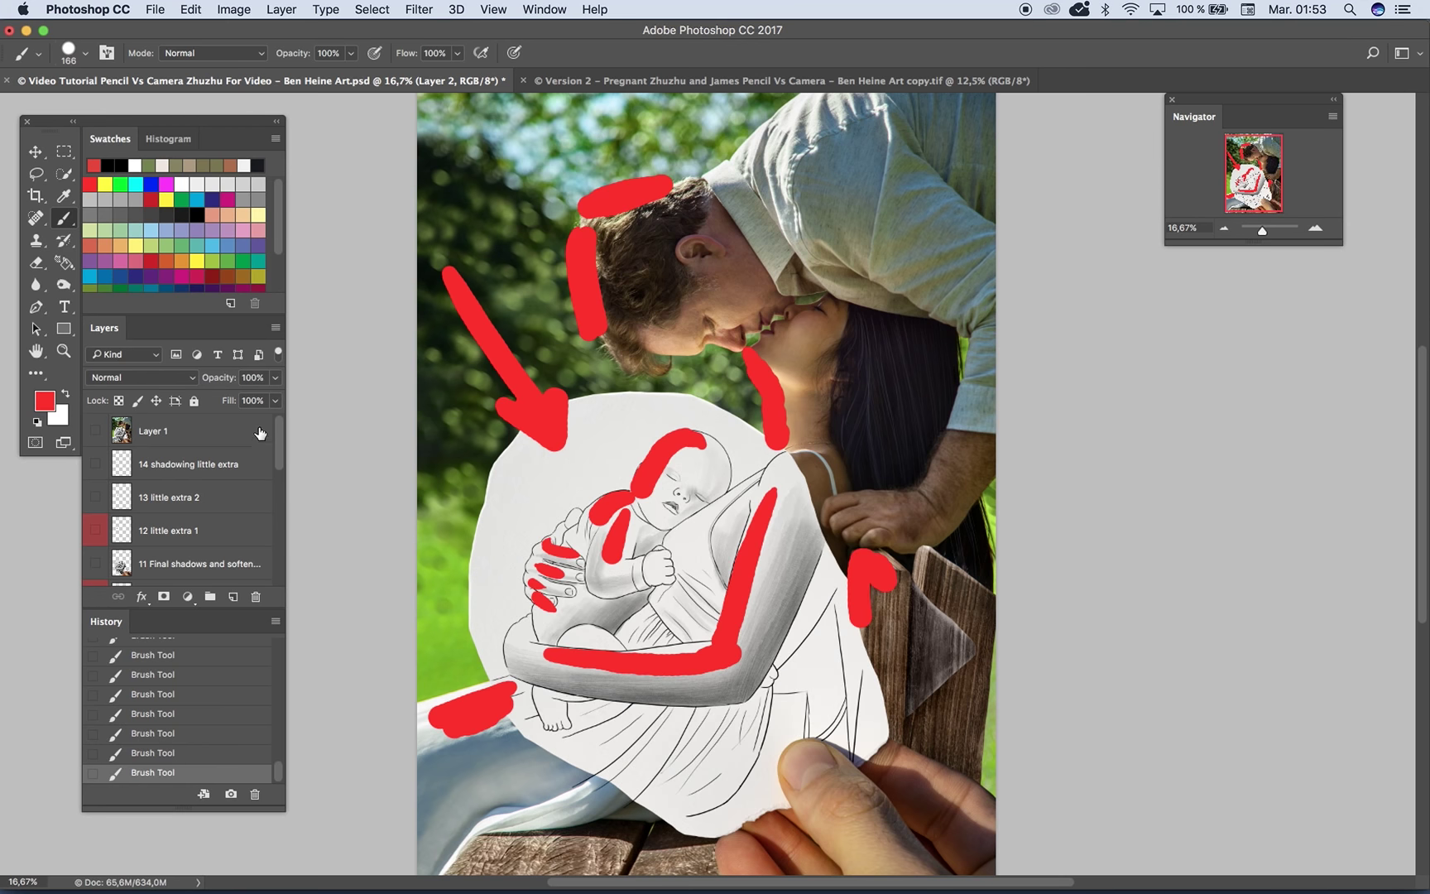
left_click(96, 431)
left_click(96, 431)
scroll(277, 433, "down", 5)
scroll(276, 433, "up", 5)
Step: Step back through the brush stroke history to remove all the red marks from Layer 2
left_click_drag(276, 434, 273, 537)
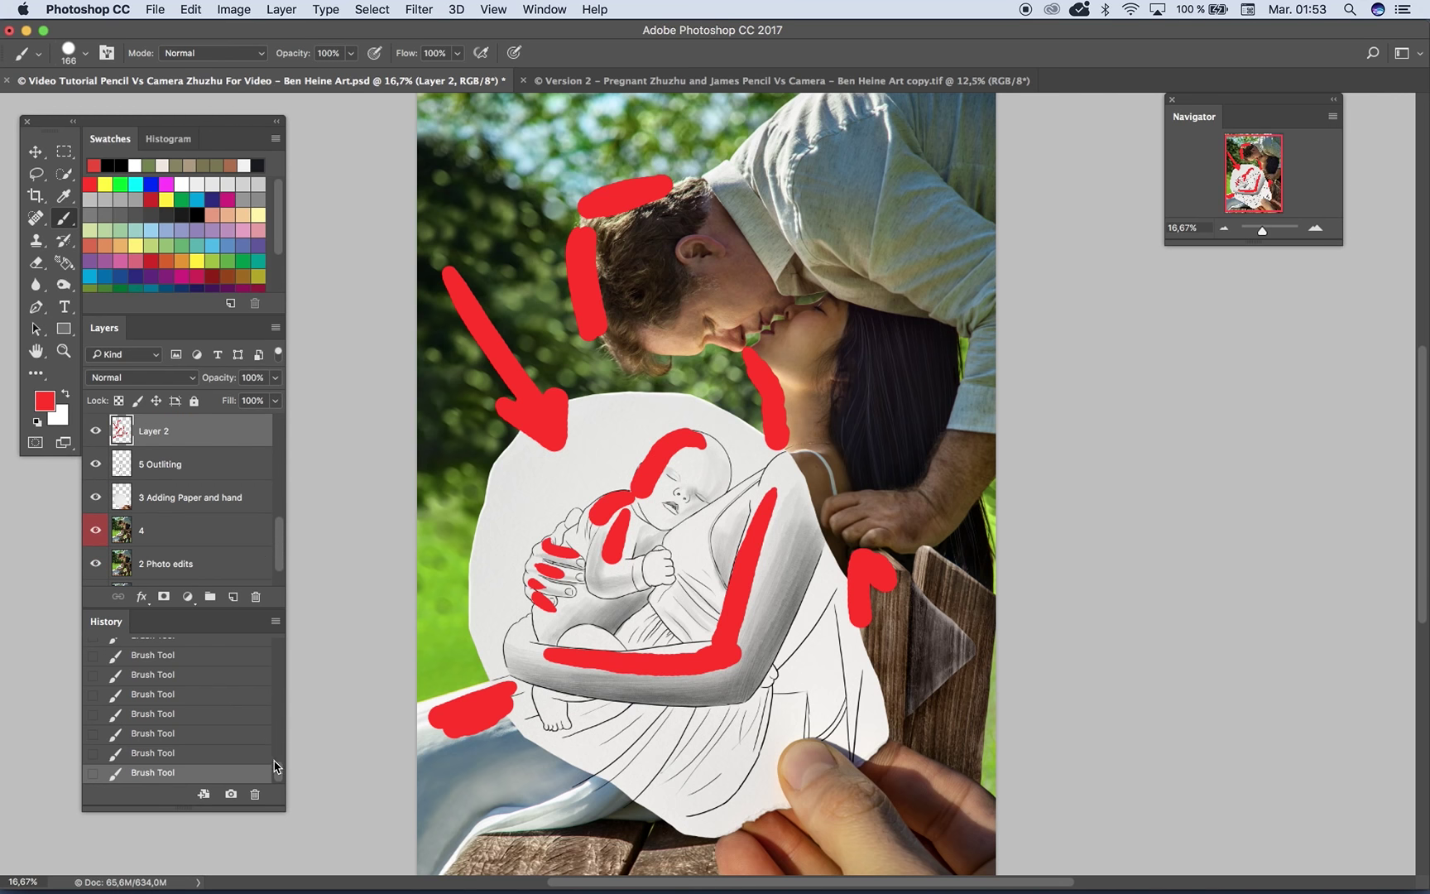
left_click_drag(277, 766, 278, 747)
left_click(258, 681)
scroll(238, 706, "up", 3)
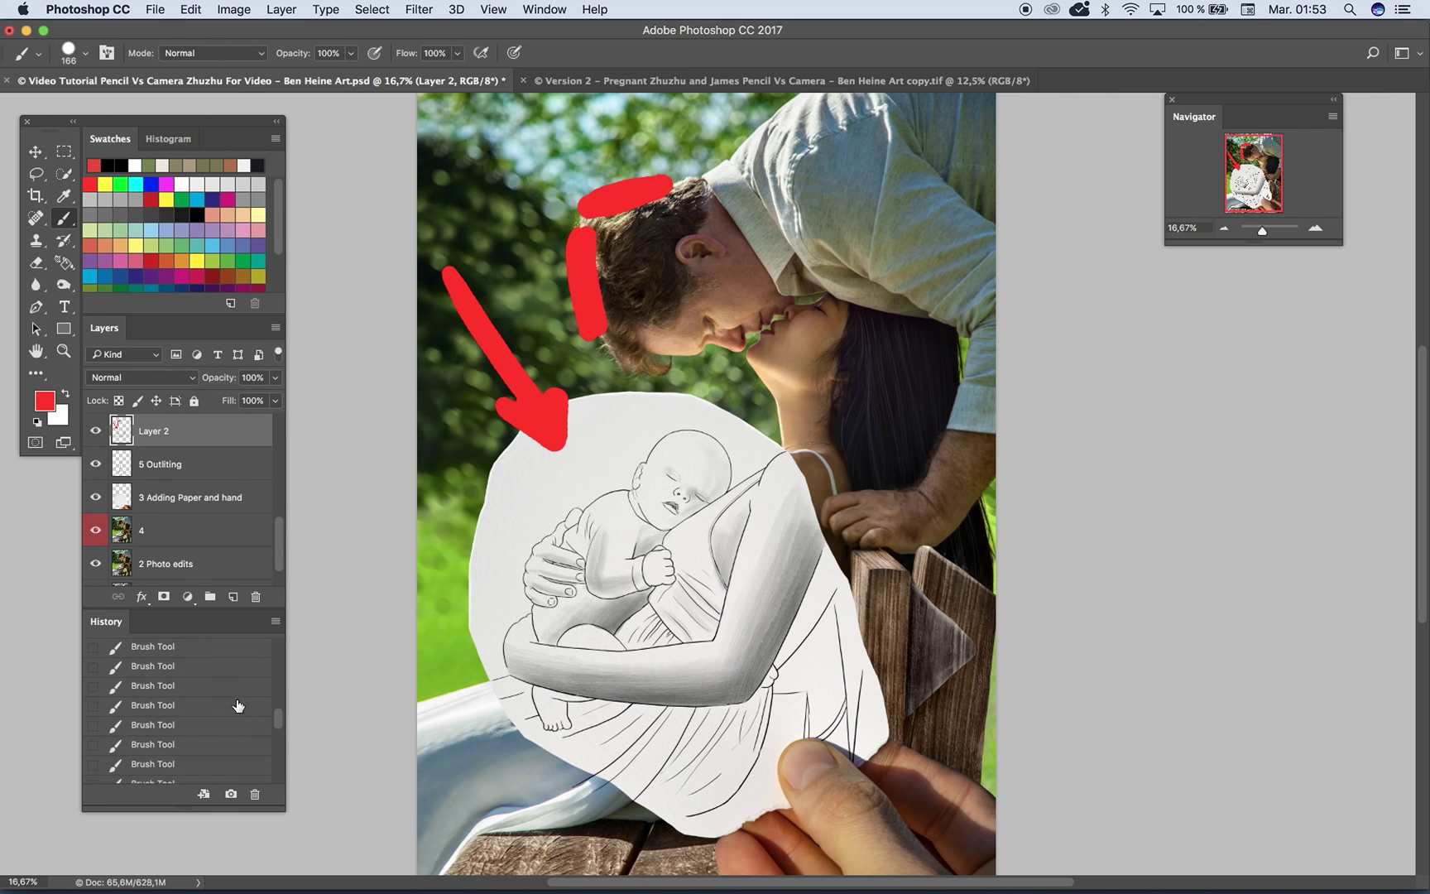
left_click(211, 717)
scroll(256, 721, "up", 2)
scroll(275, 723, "down", 3)
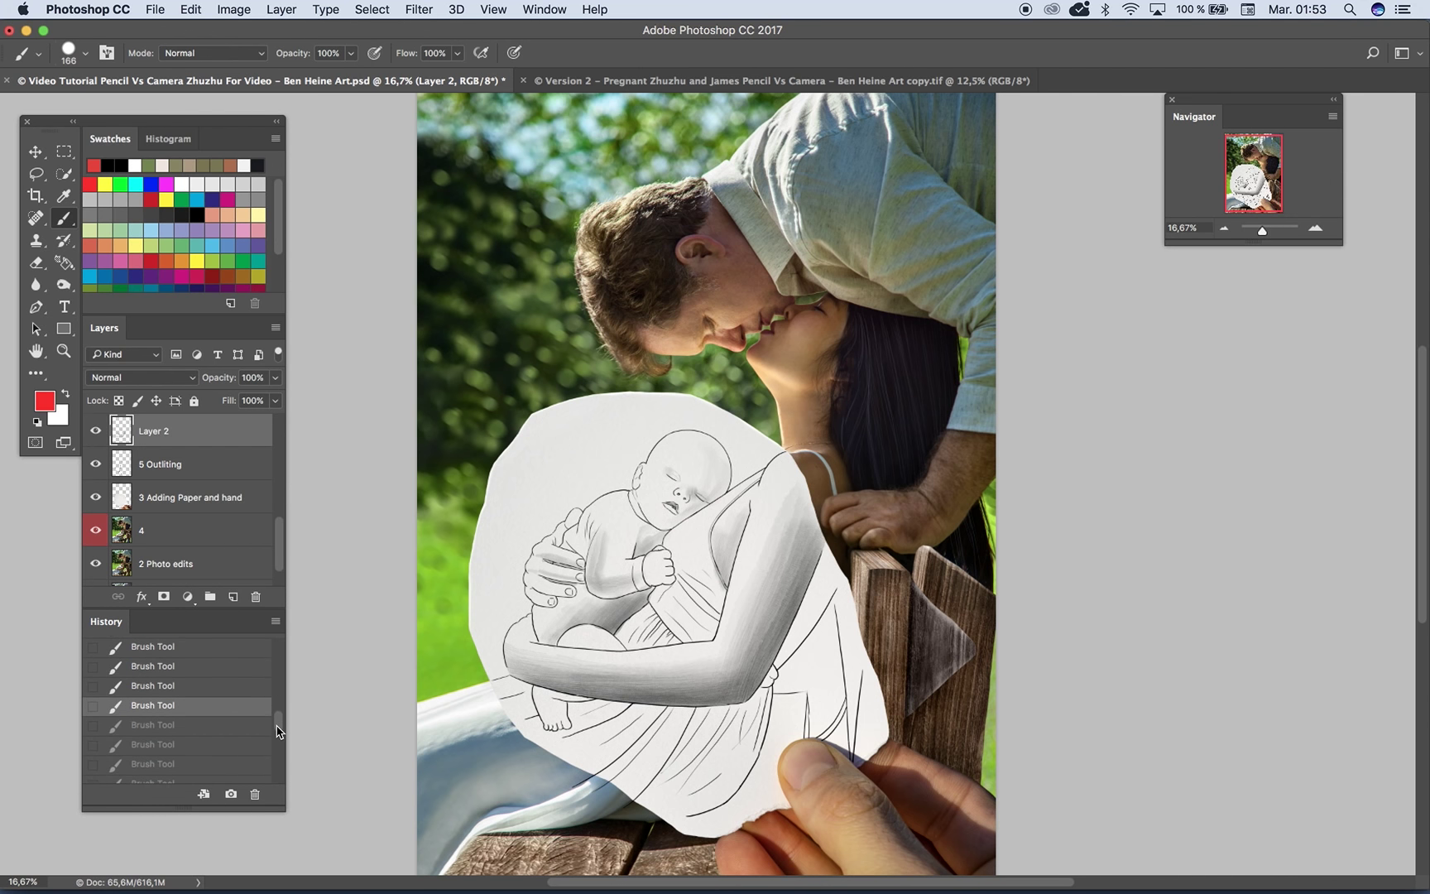
left_click(232, 752)
scroll(277, 726, "down", 2)
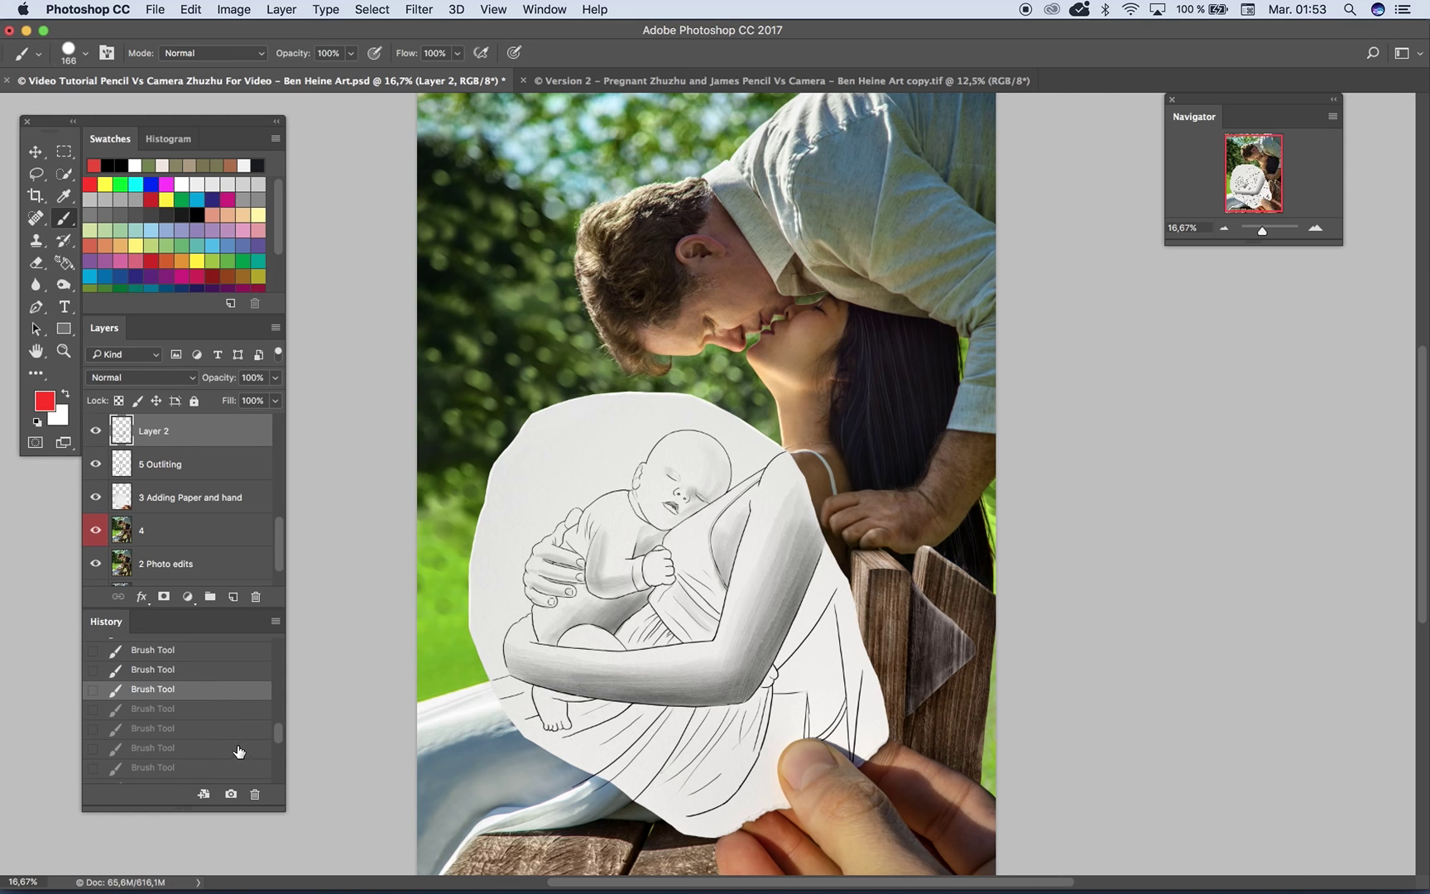
left_click(238, 748)
left_click(244, 726)
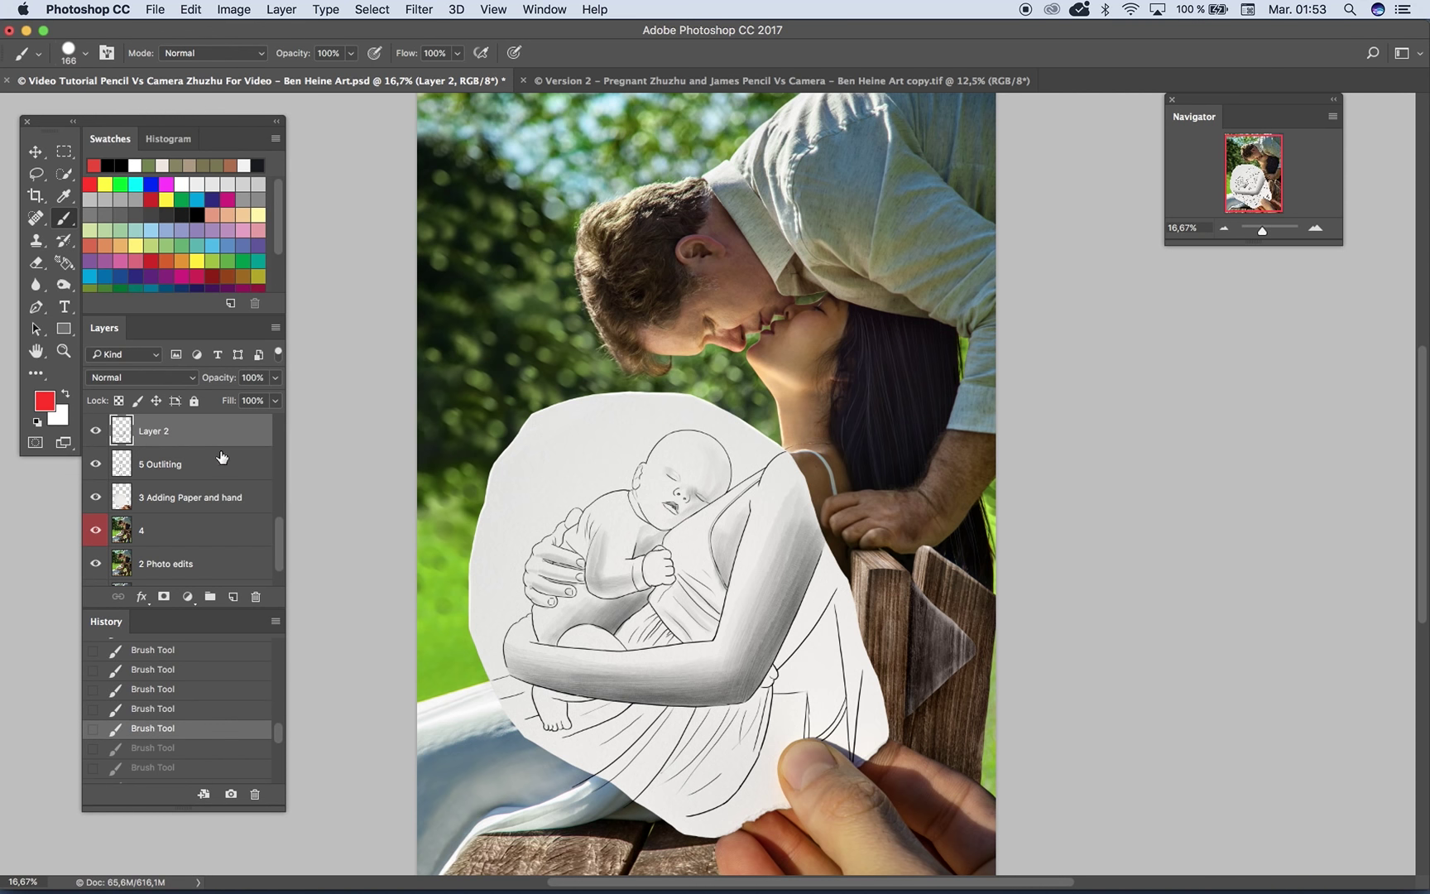
Step: Delete Layer 2 with the demonstration strokes
key("BackSpace")
key("super+z")
key("super+z")
key("super+z")
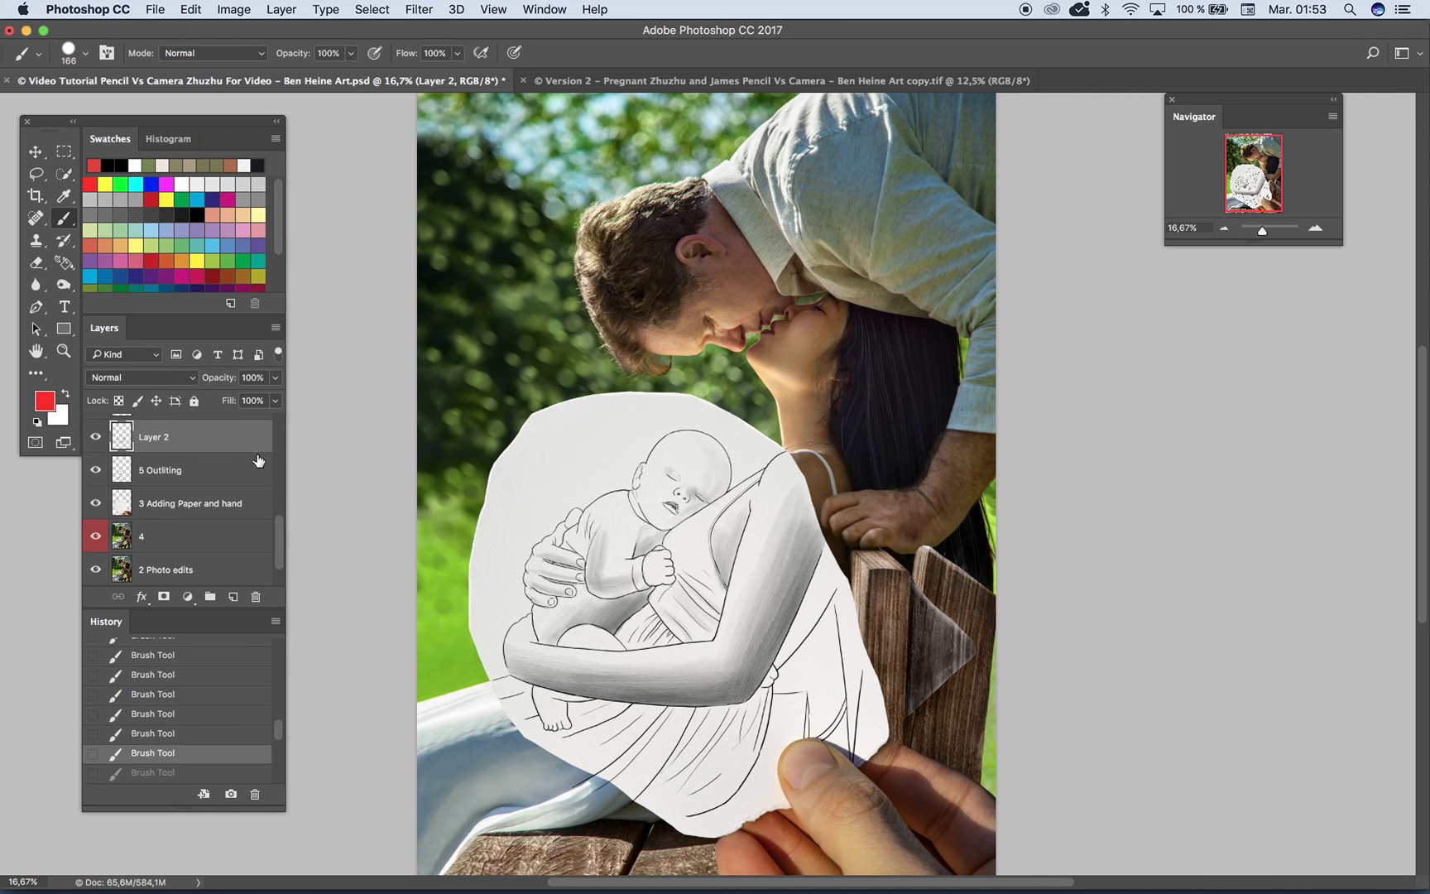
key("BackSpace")
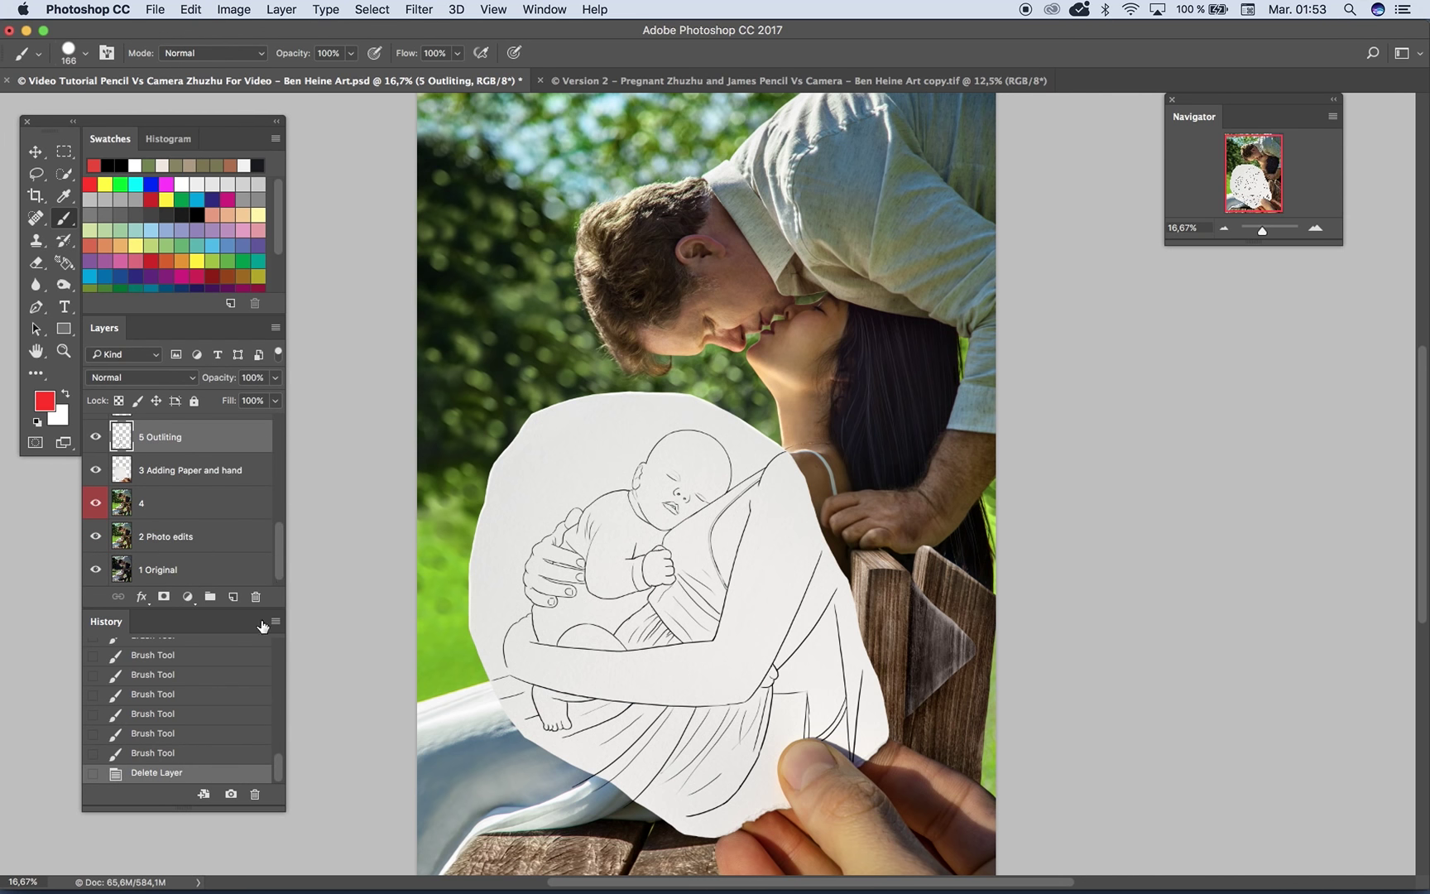
Step: Make the layers 6 Shadowing A, 7 Shadowing B, 9 Shadowing C and 10 Shadowing D visible
scroll(276, 542, "up", 3)
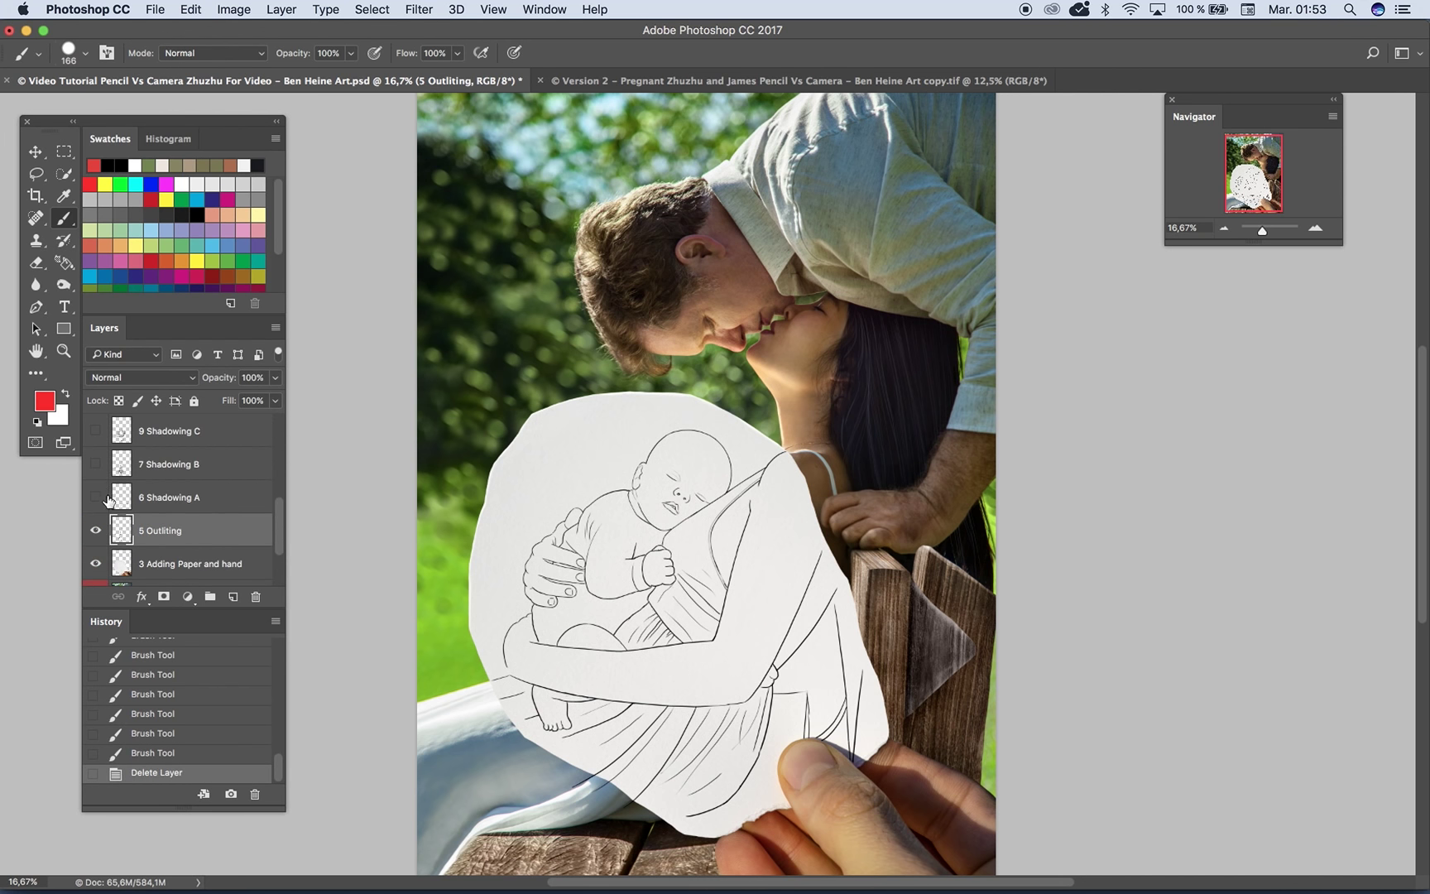
left_click(95, 497)
left_click(96, 464)
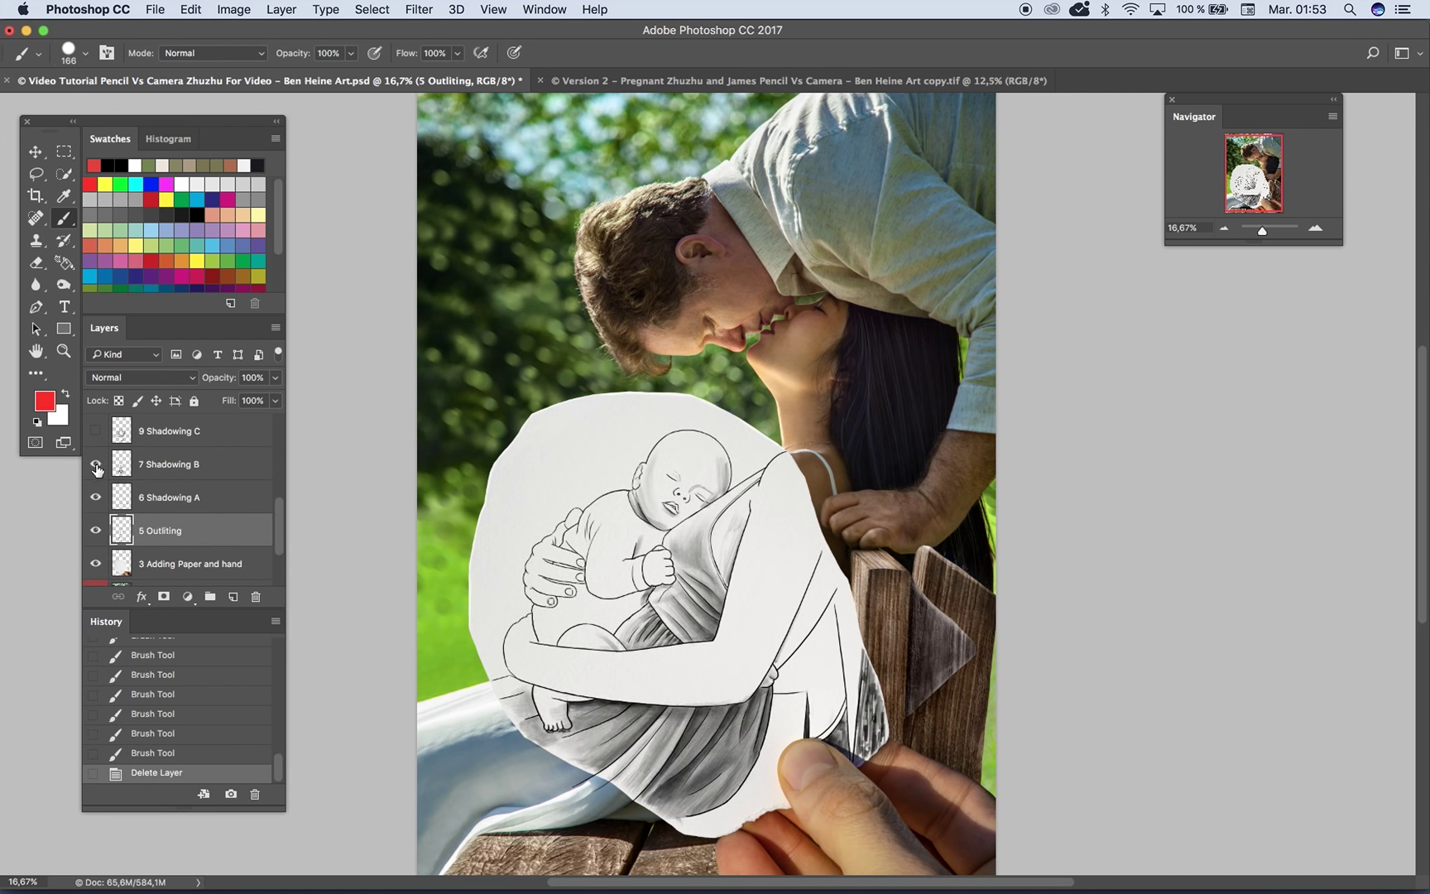
left_click(97, 431)
scroll(269, 503, "up", 2)
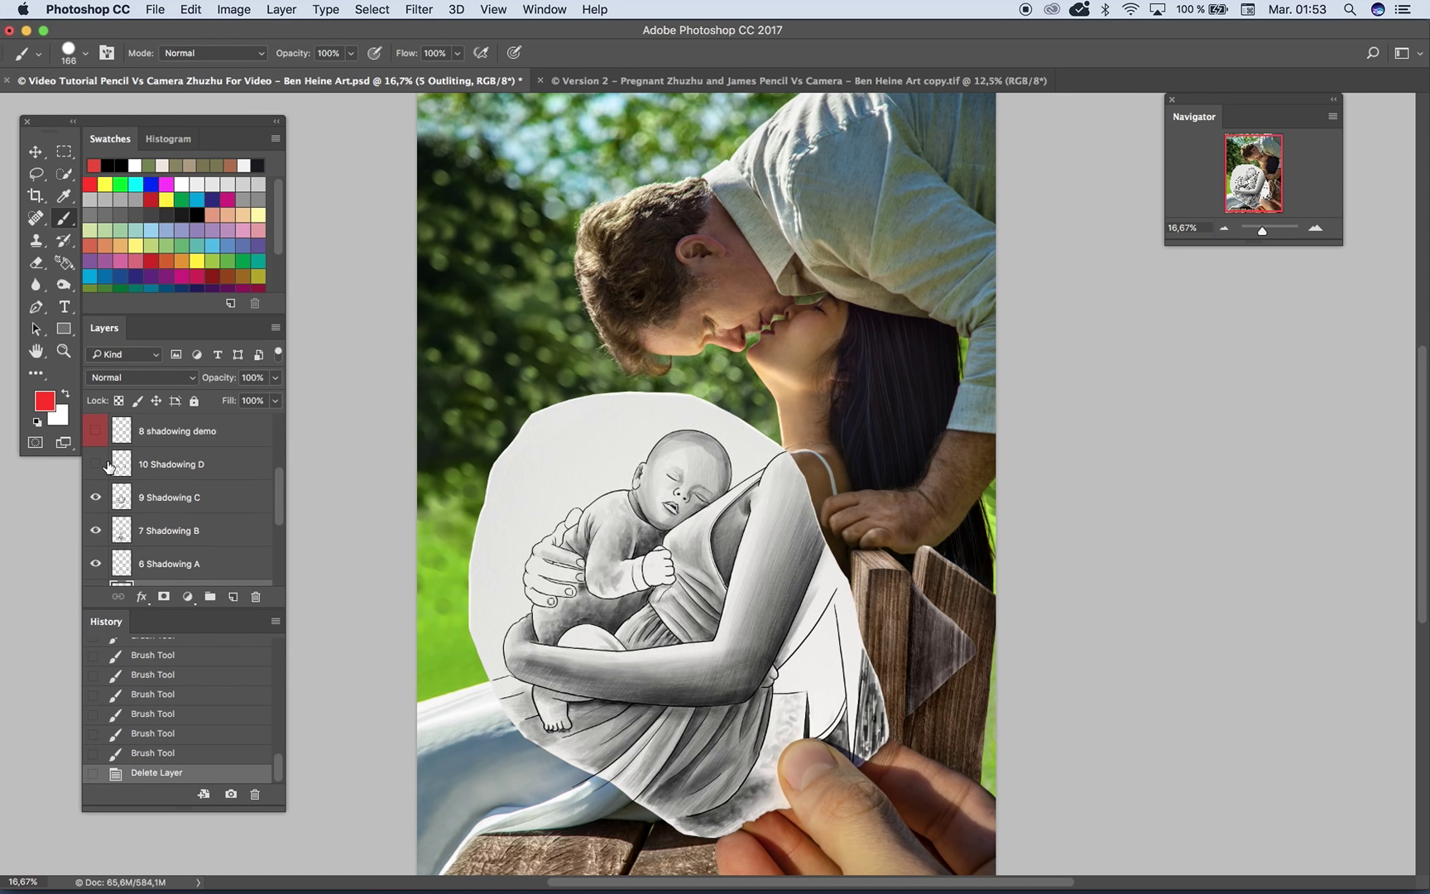
left_click(96, 464)
Step: Show the 11 Final shadows layer, checking the drawing with and without it
left_click_drag(273, 492, 280, 468)
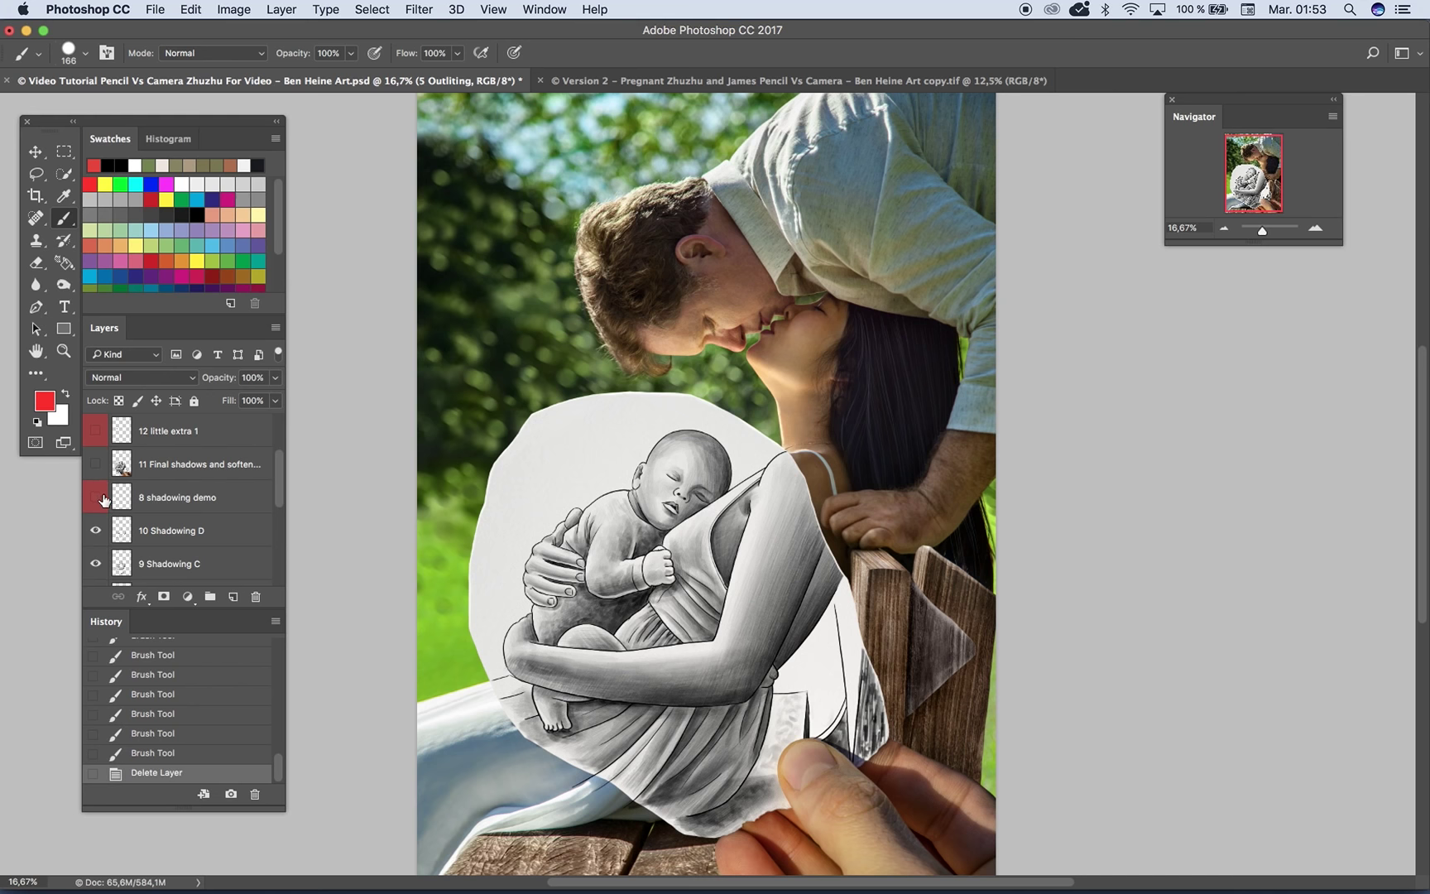
left_click(96, 465)
left_click(96, 465)
left_click(96, 465)
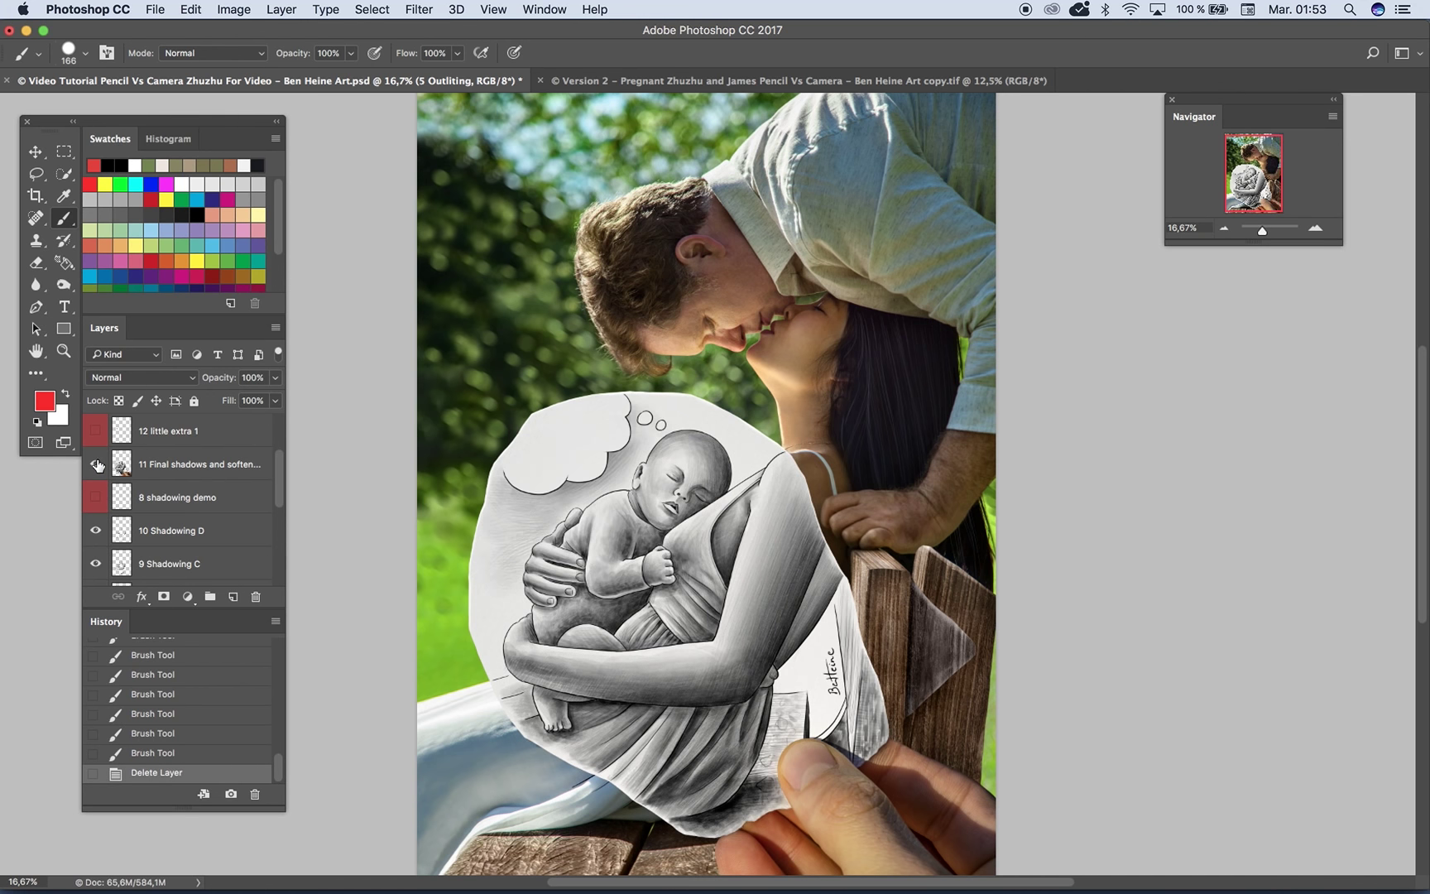
Step: View the shaded drawing at 33.33% and reduce the brush size to 17 px
left_click(1316, 230)
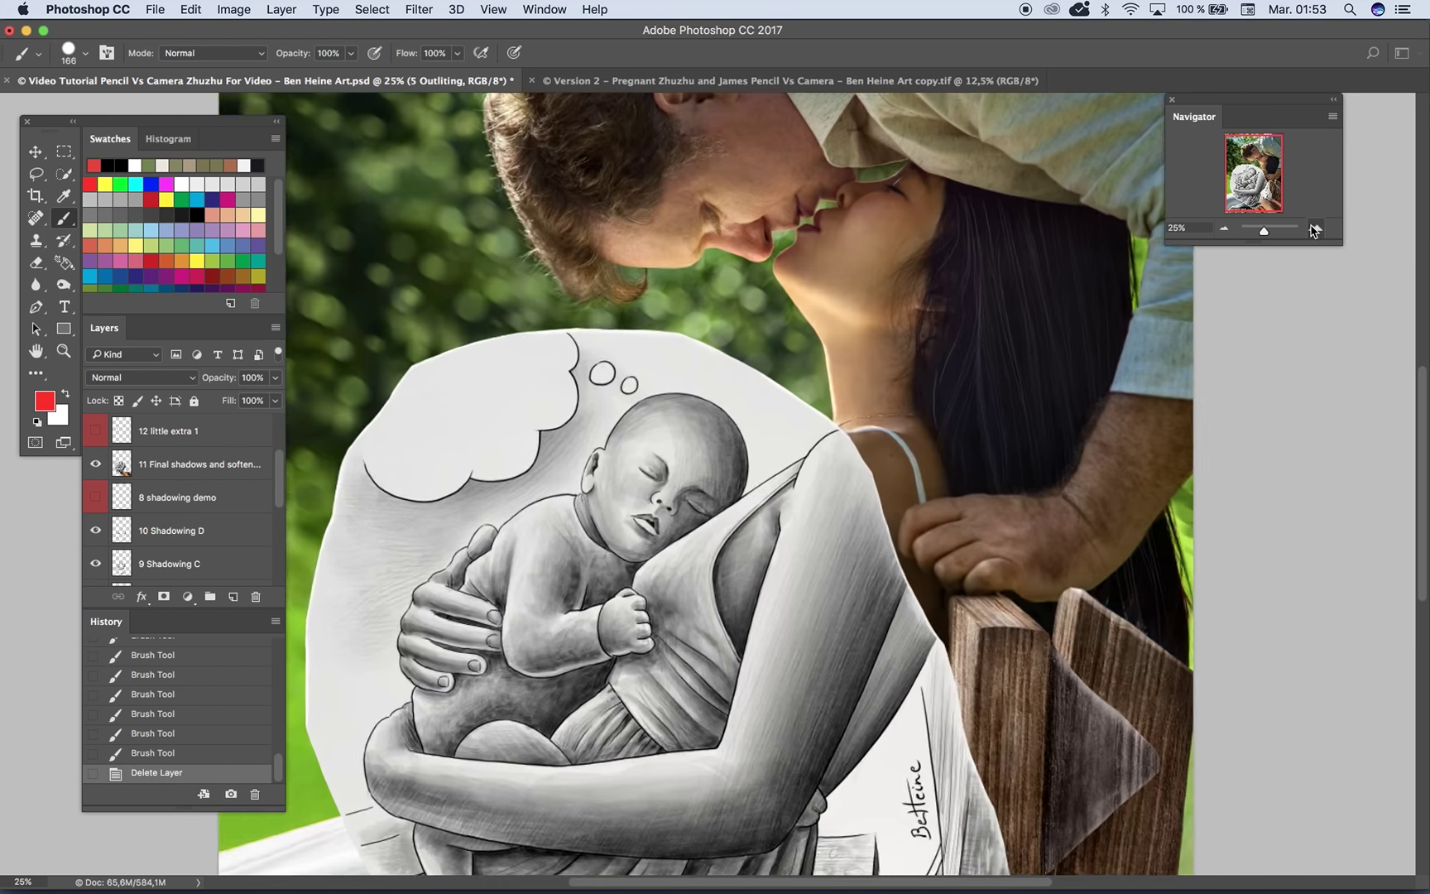
left_click(1316, 230)
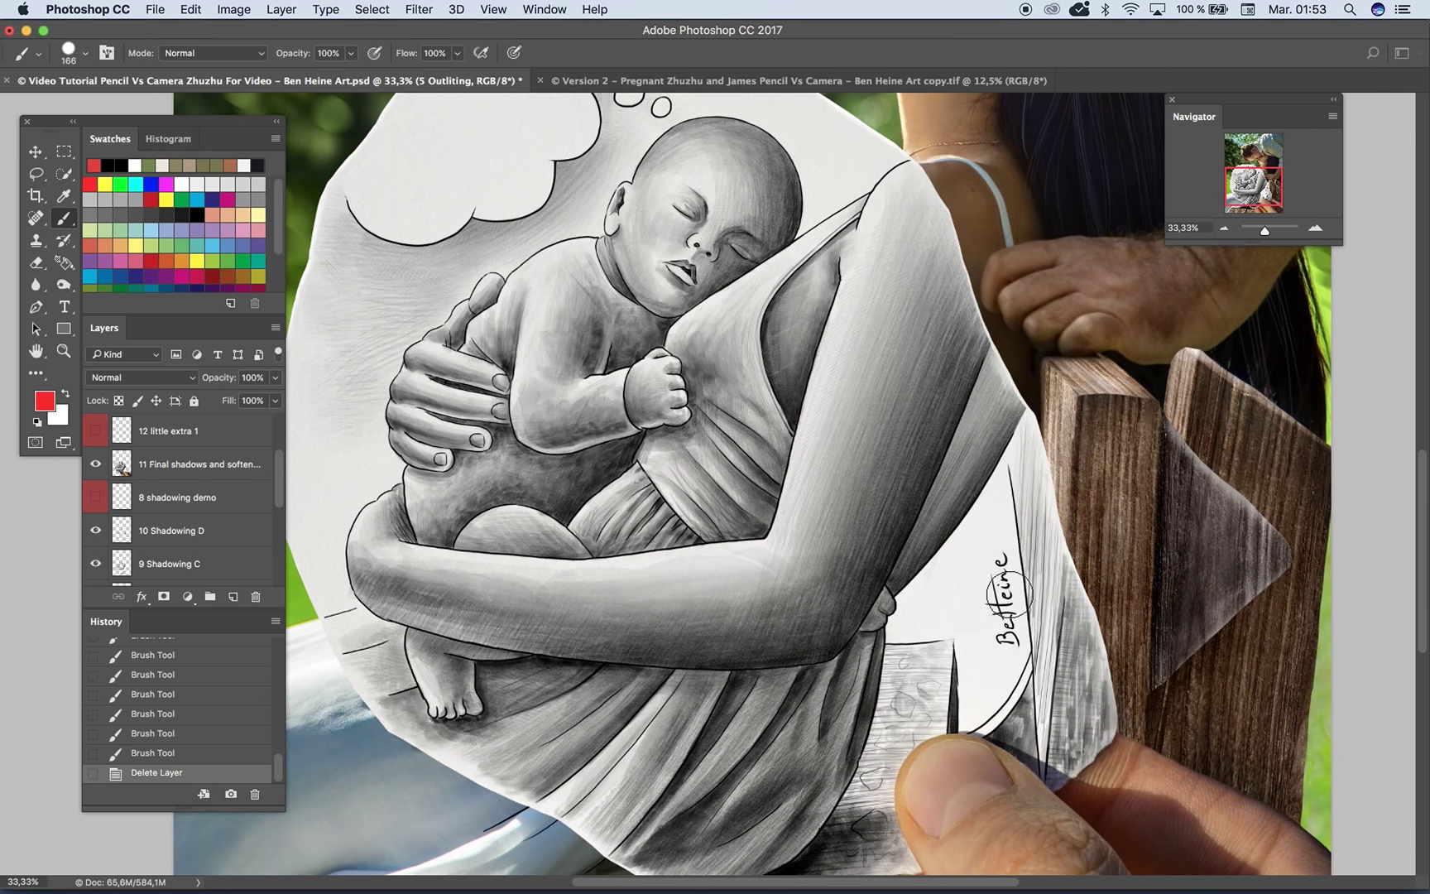
right_click(999, 485)
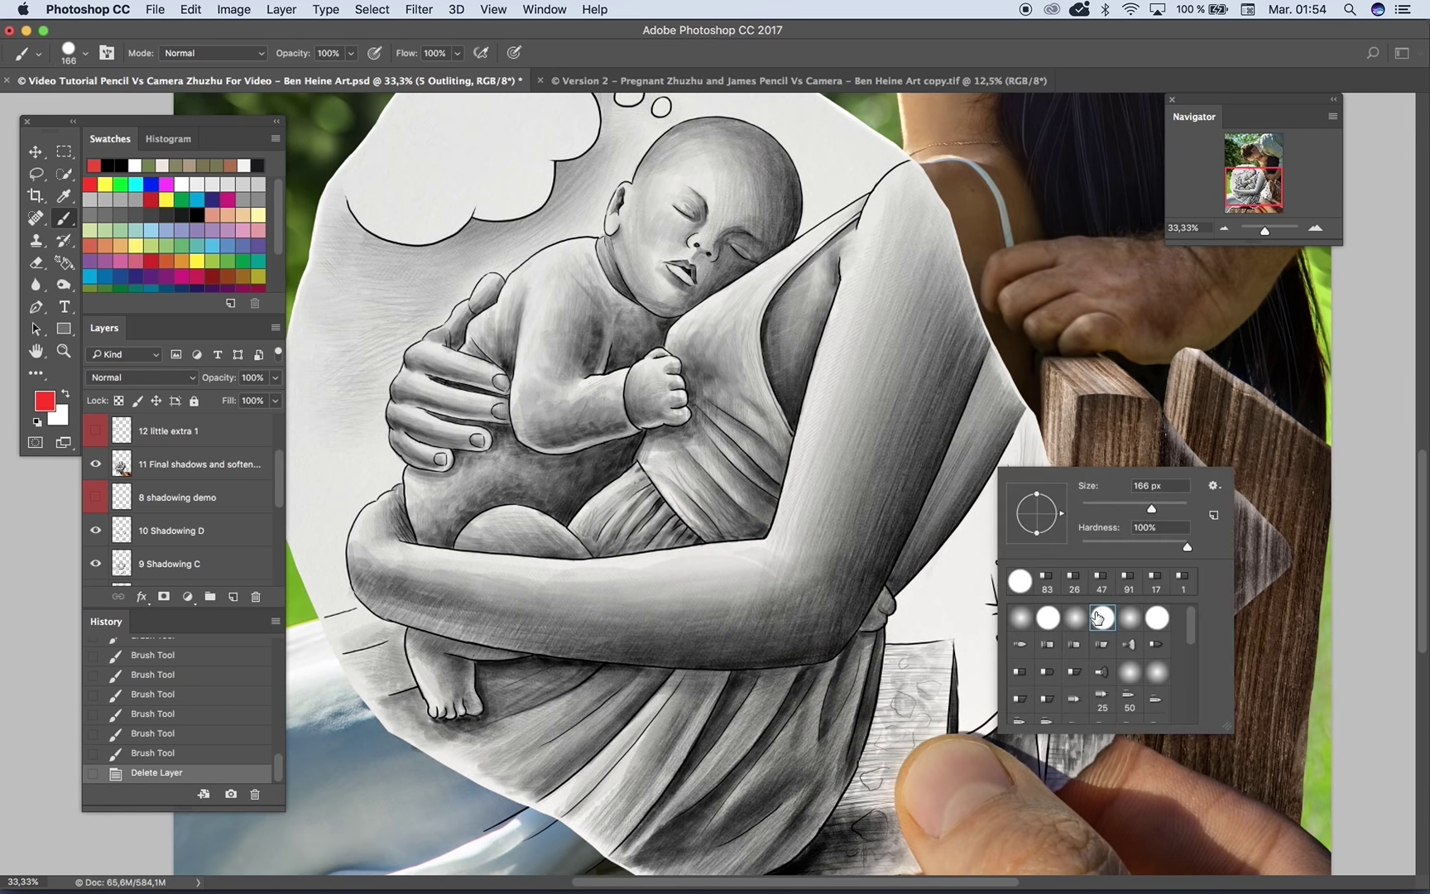
left_click(1090, 507)
left_click(885, 7)
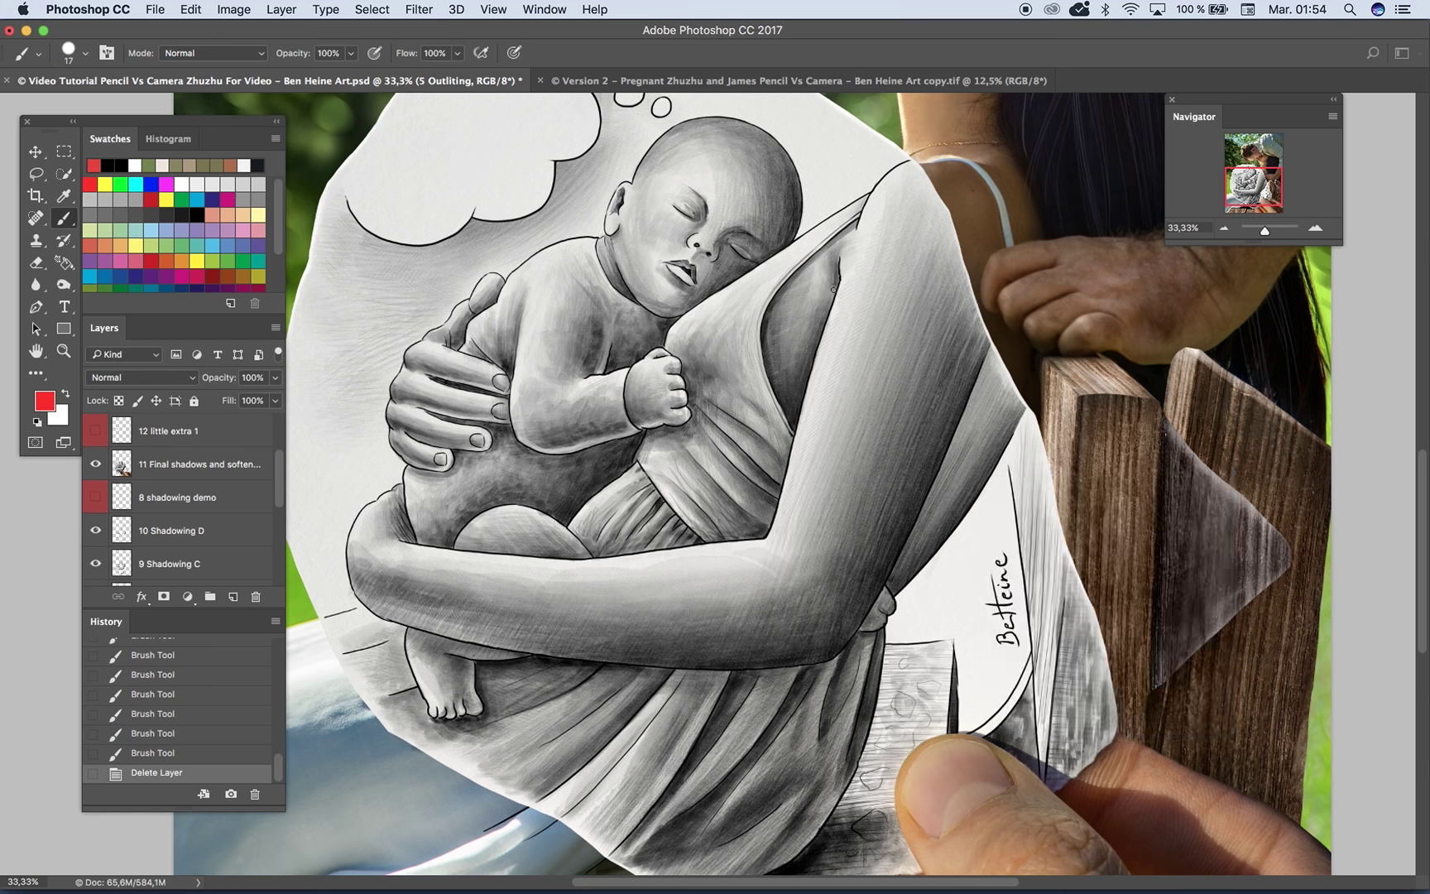
left_click_drag(843, 300, 836, 388)
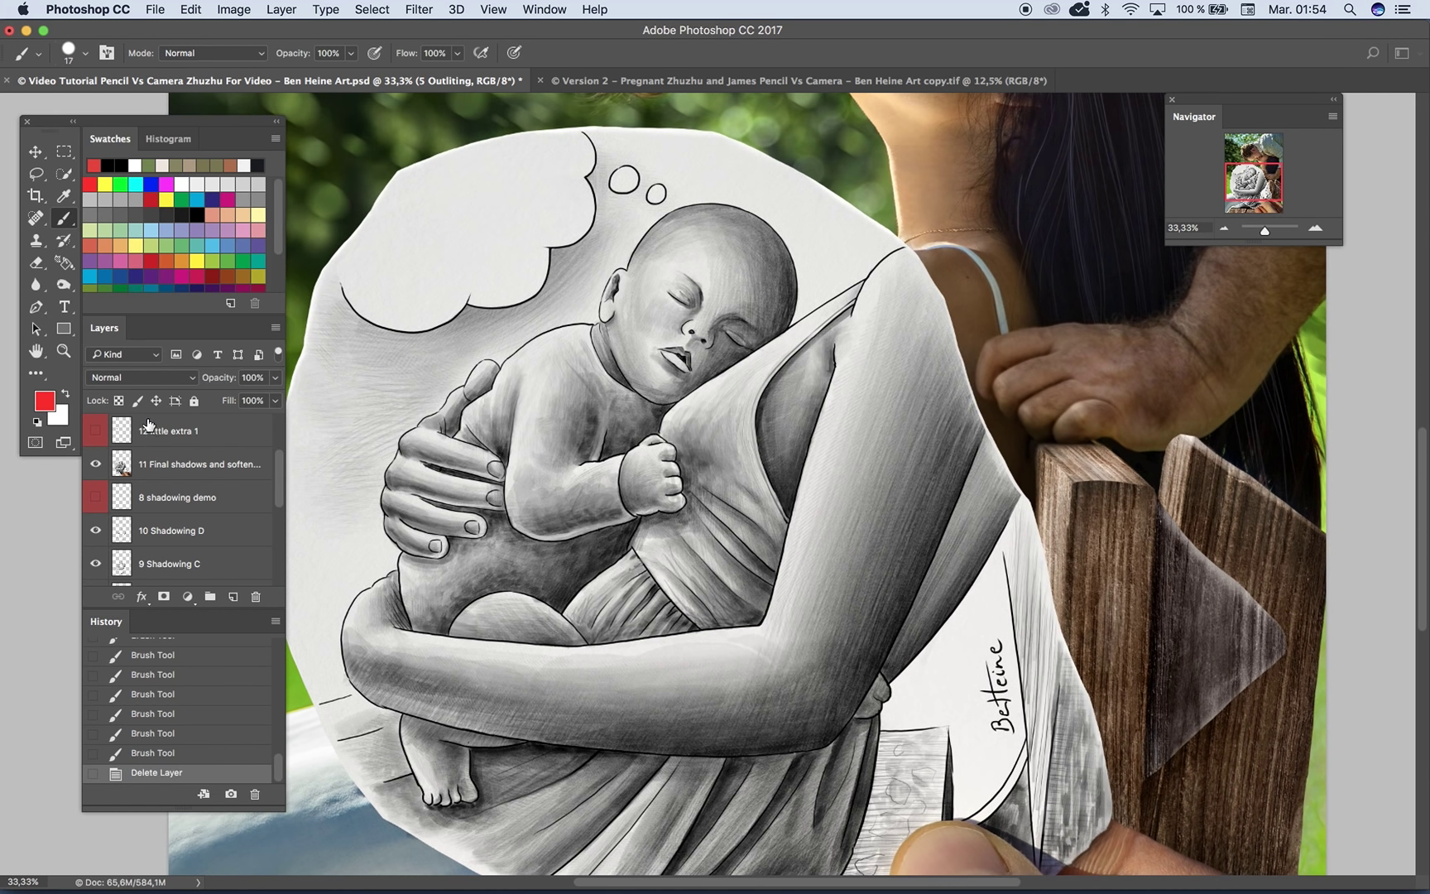
Step: Compare the baby, arms and paper background with and without the 11 Final shadows layer
left_click(97, 463)
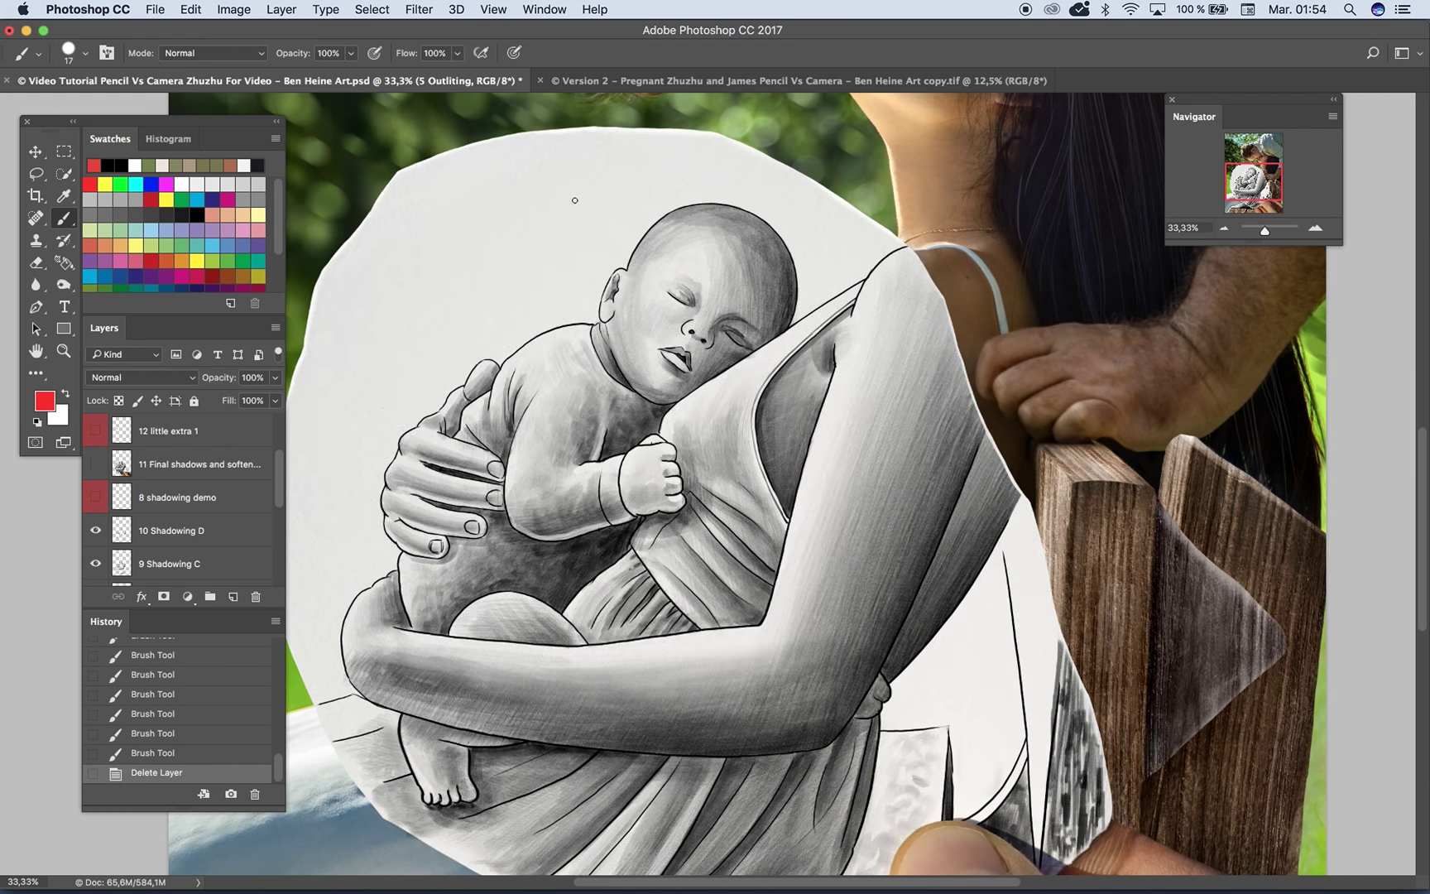
left_click(96, 464)
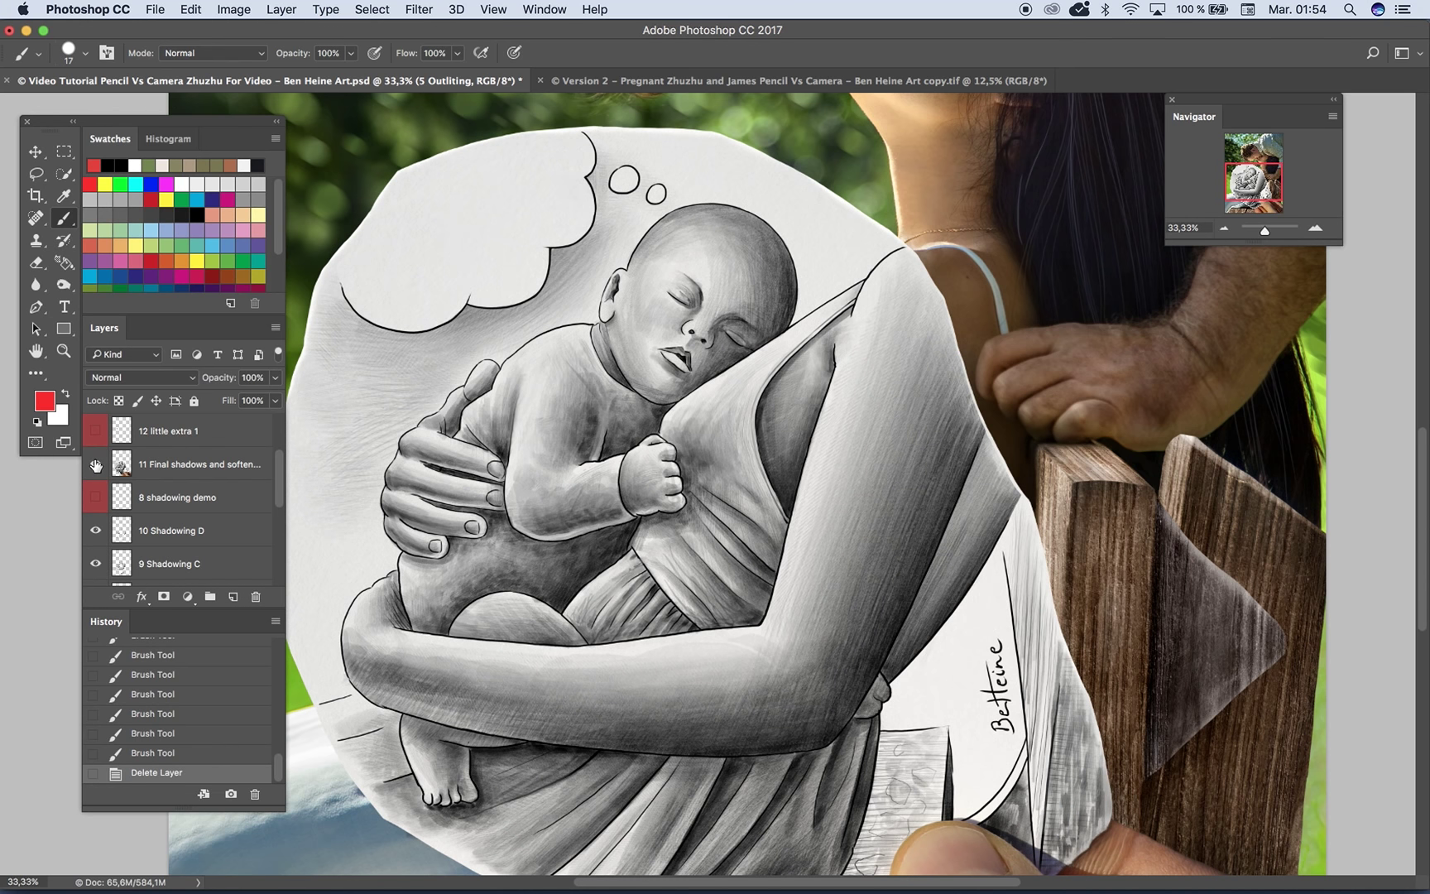
left_click(96, 465)
left_click(96, 465)
left_click_drag(563, 239, 652, 321)
left_click(96, 464)
left_click(96, 464)
left_click(96, 464)
left_click(96, 464)
Step: Show the 12 little extra 1 layer and examine its heart in the thought bubble, in the whole artwork and up close
scroll(278, 469, "up", 1)
left_click(96, 464)
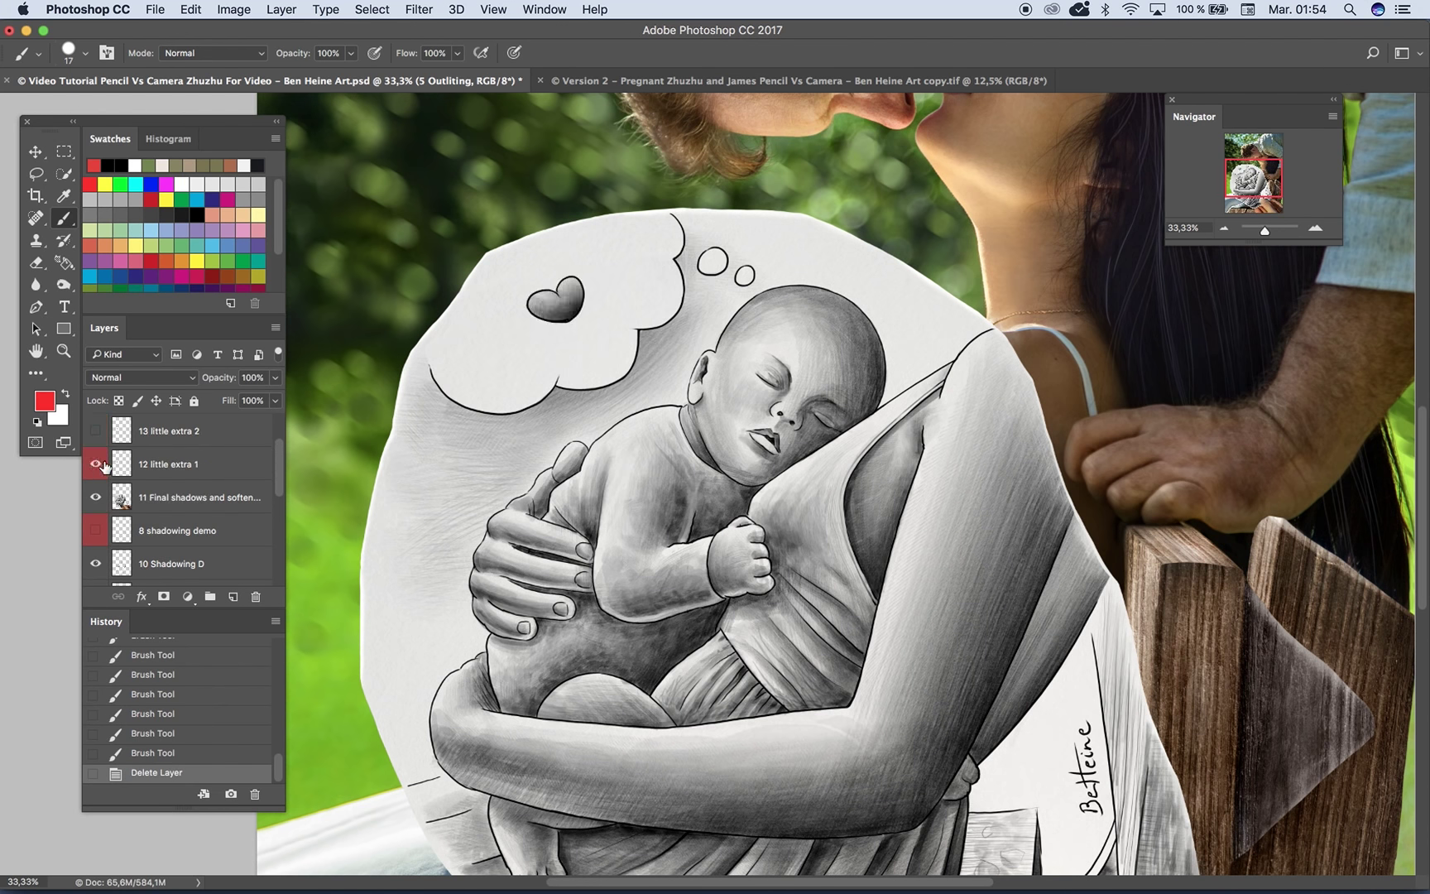
left_click(1216, 228)
left_click(1223, 229)
left_click(1224, 231)
left_click(1316, 229)
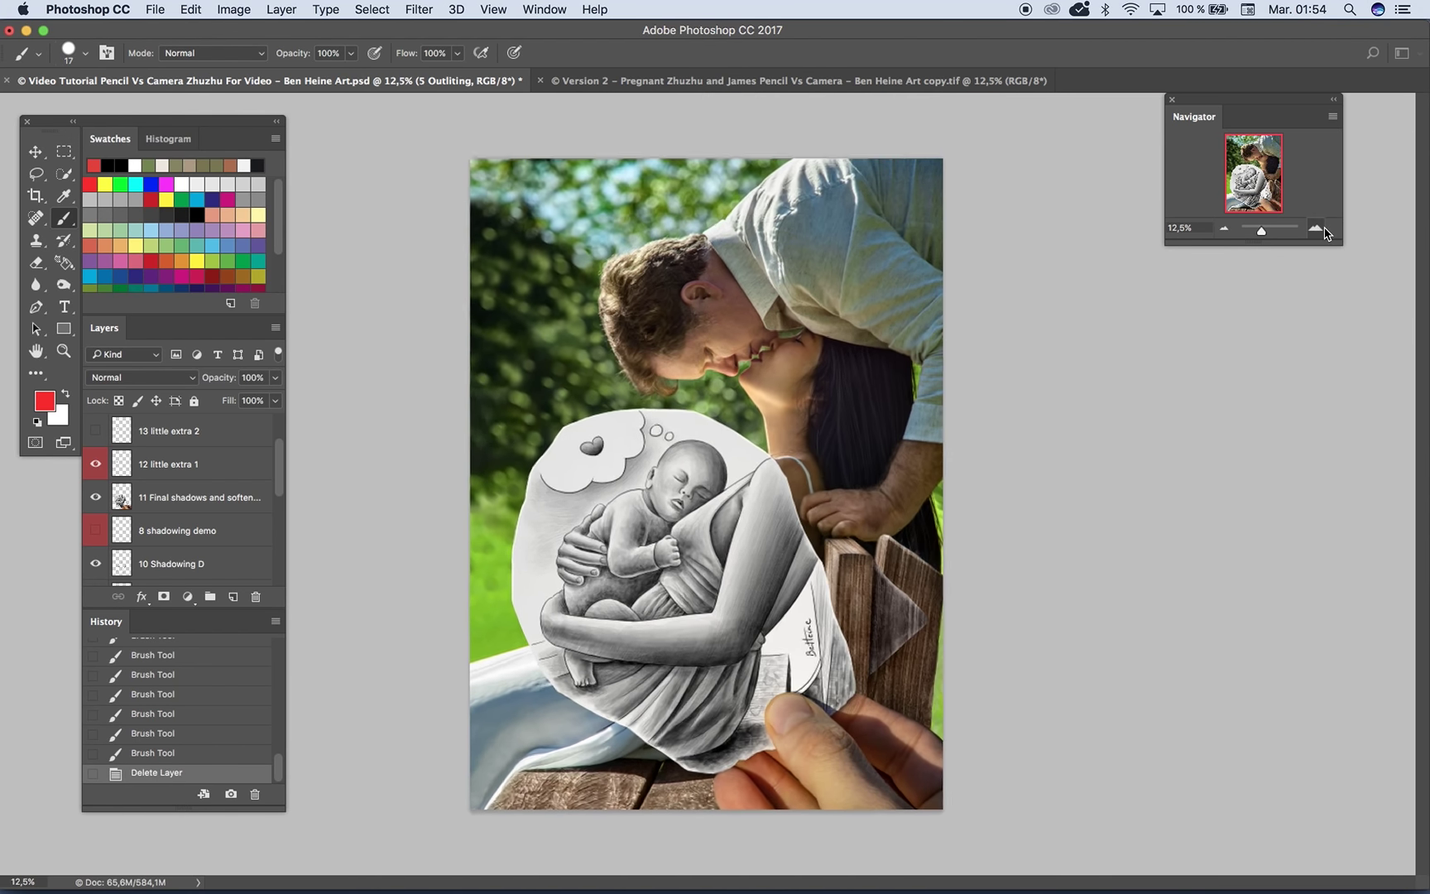
left_click(1315, 229)
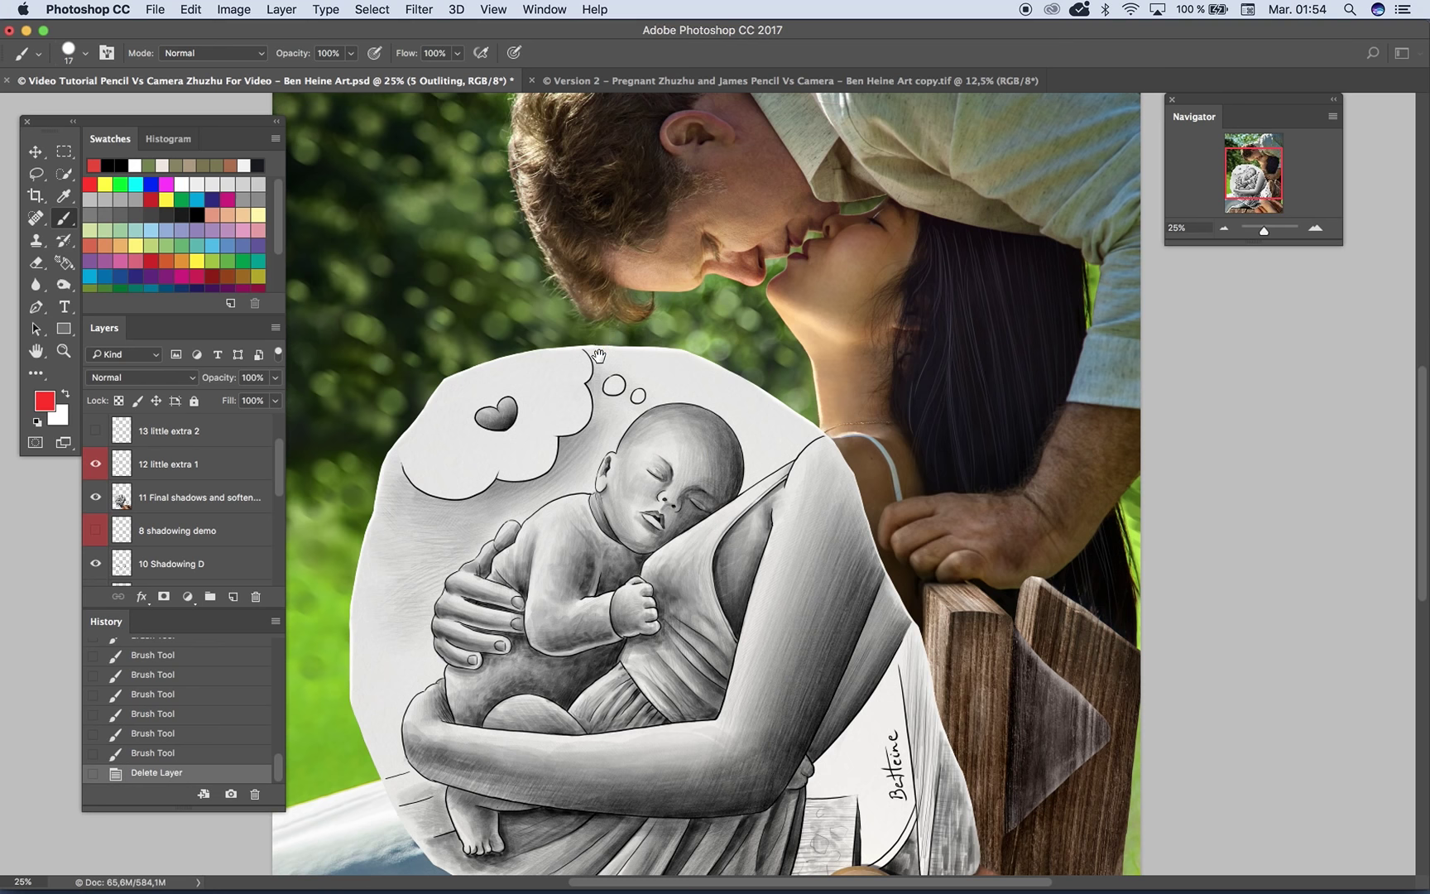
left_click_drag(569, 482, 582, 425)
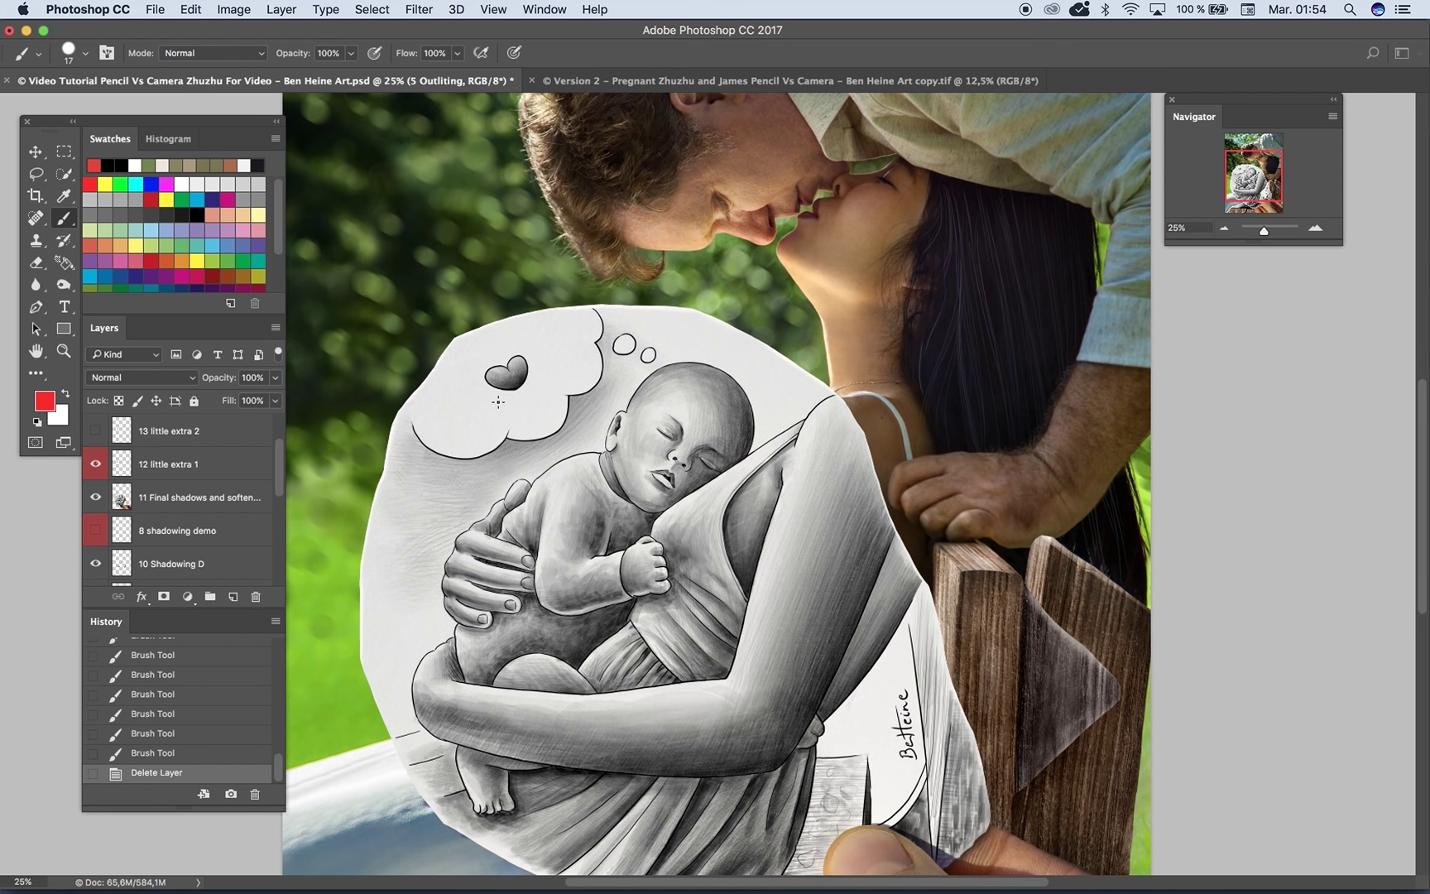
left_click(1315, 229)
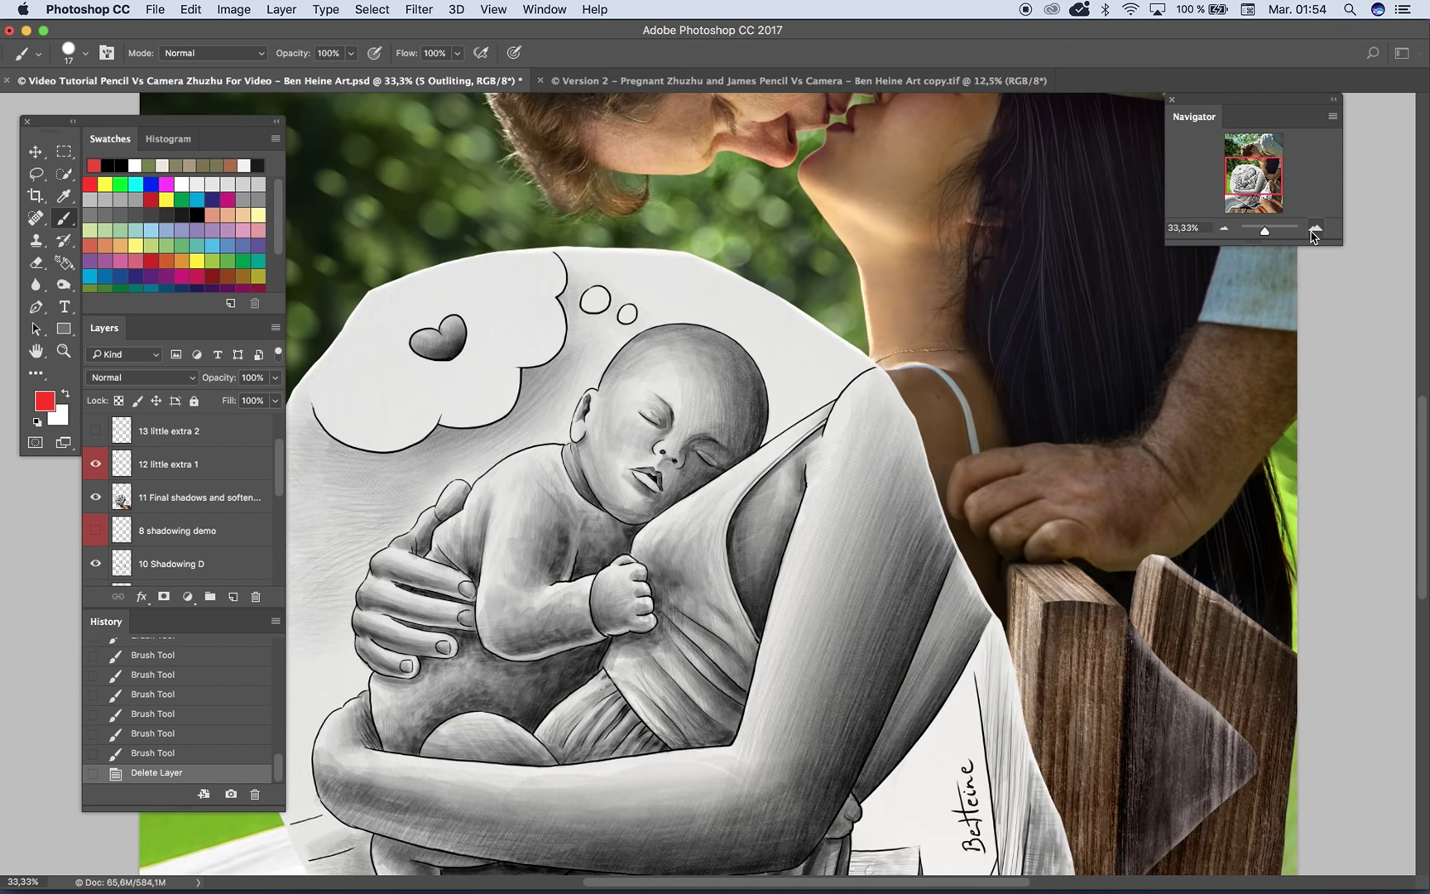
left_click_drag(690, 375, 885, 314)
left_click_drag(978, 374, 823, 601)
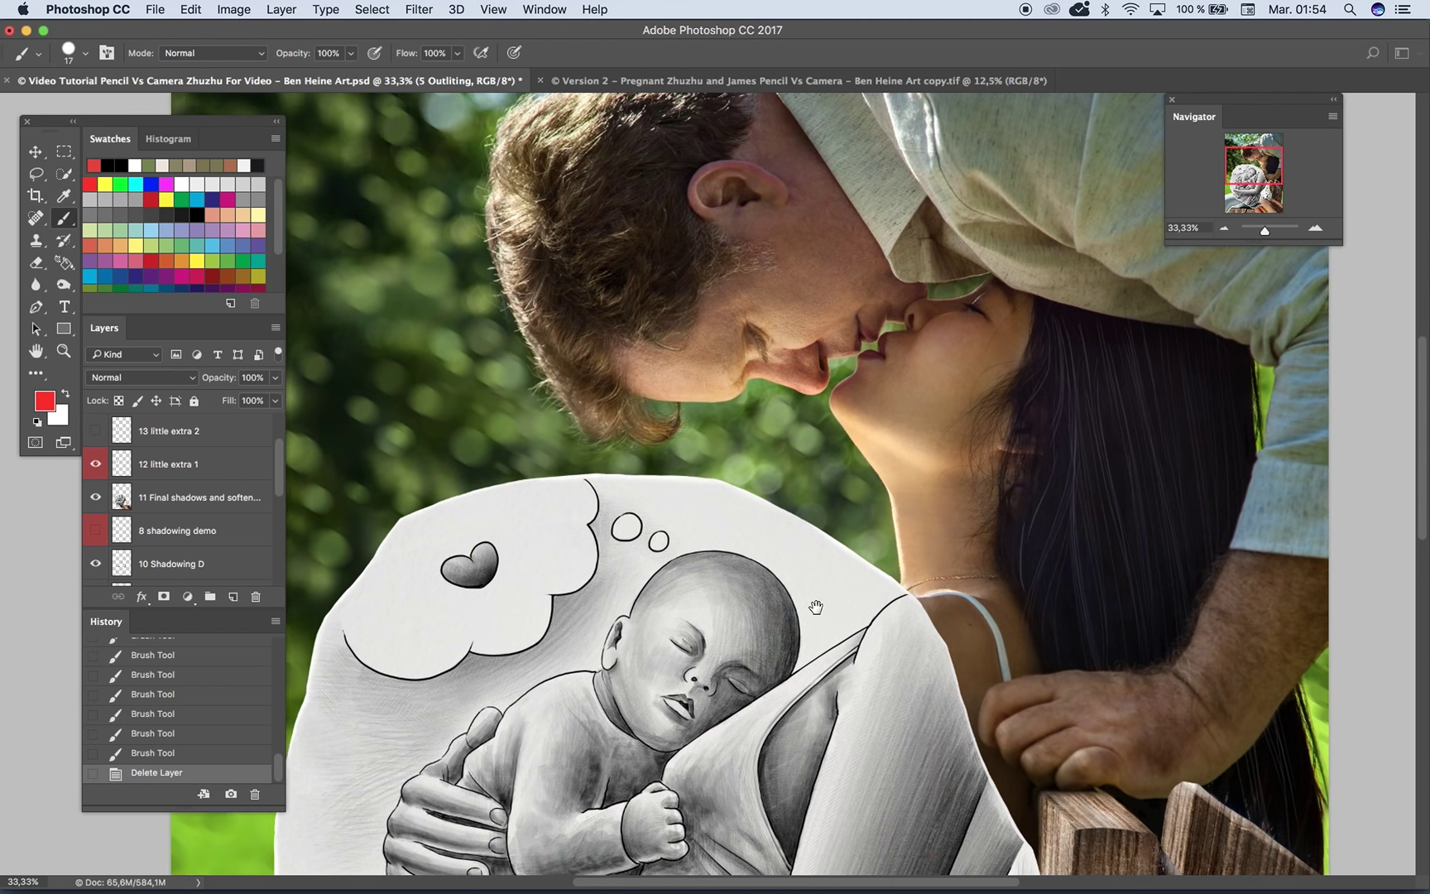
left_click_drag(922, 405, 825, 462)
scroll(825, 461, "left", 3)
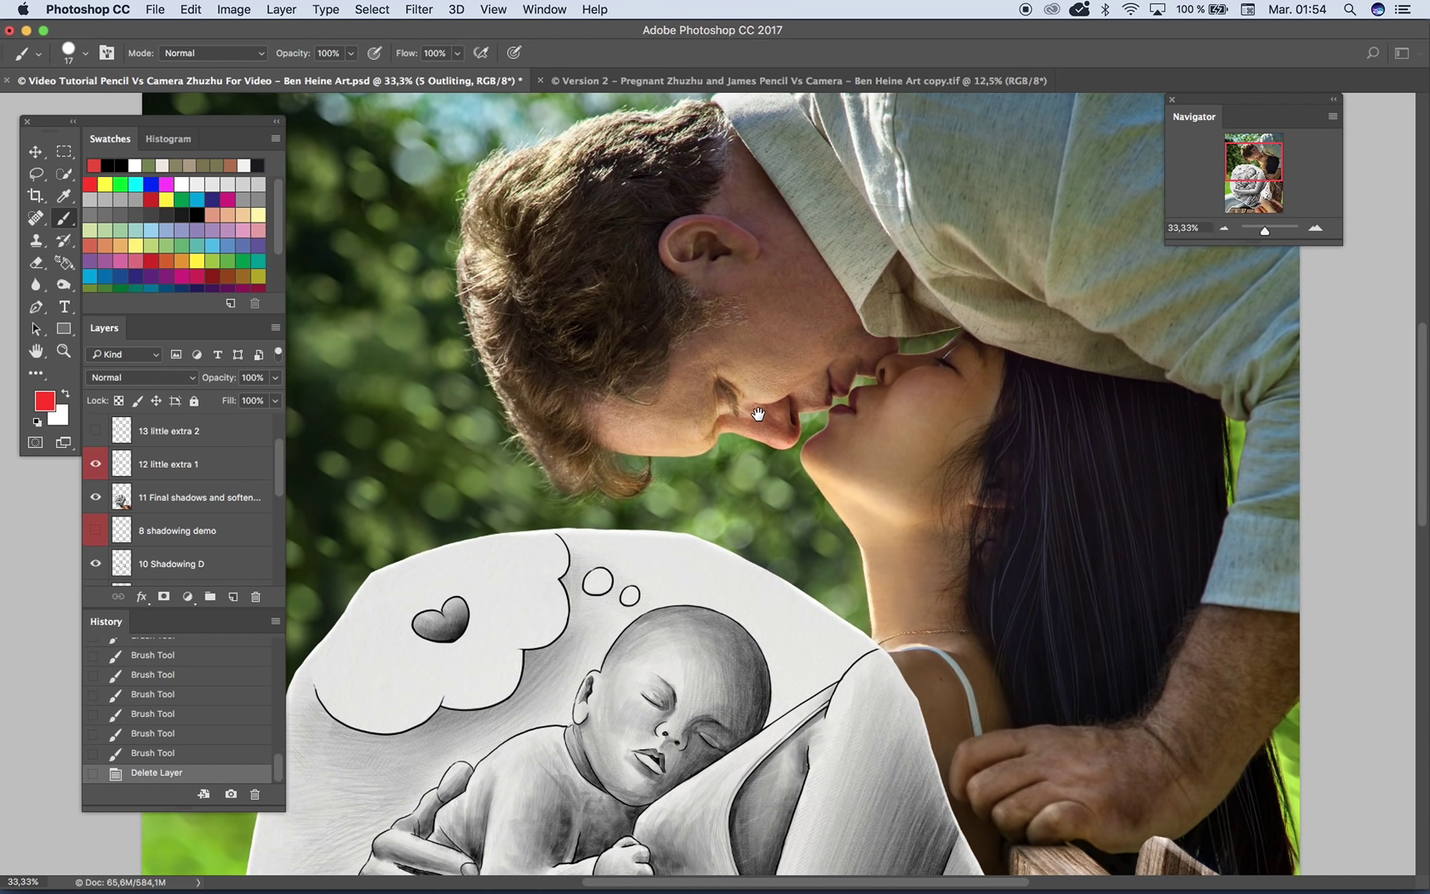
scroll(775, 398, "down", 1)
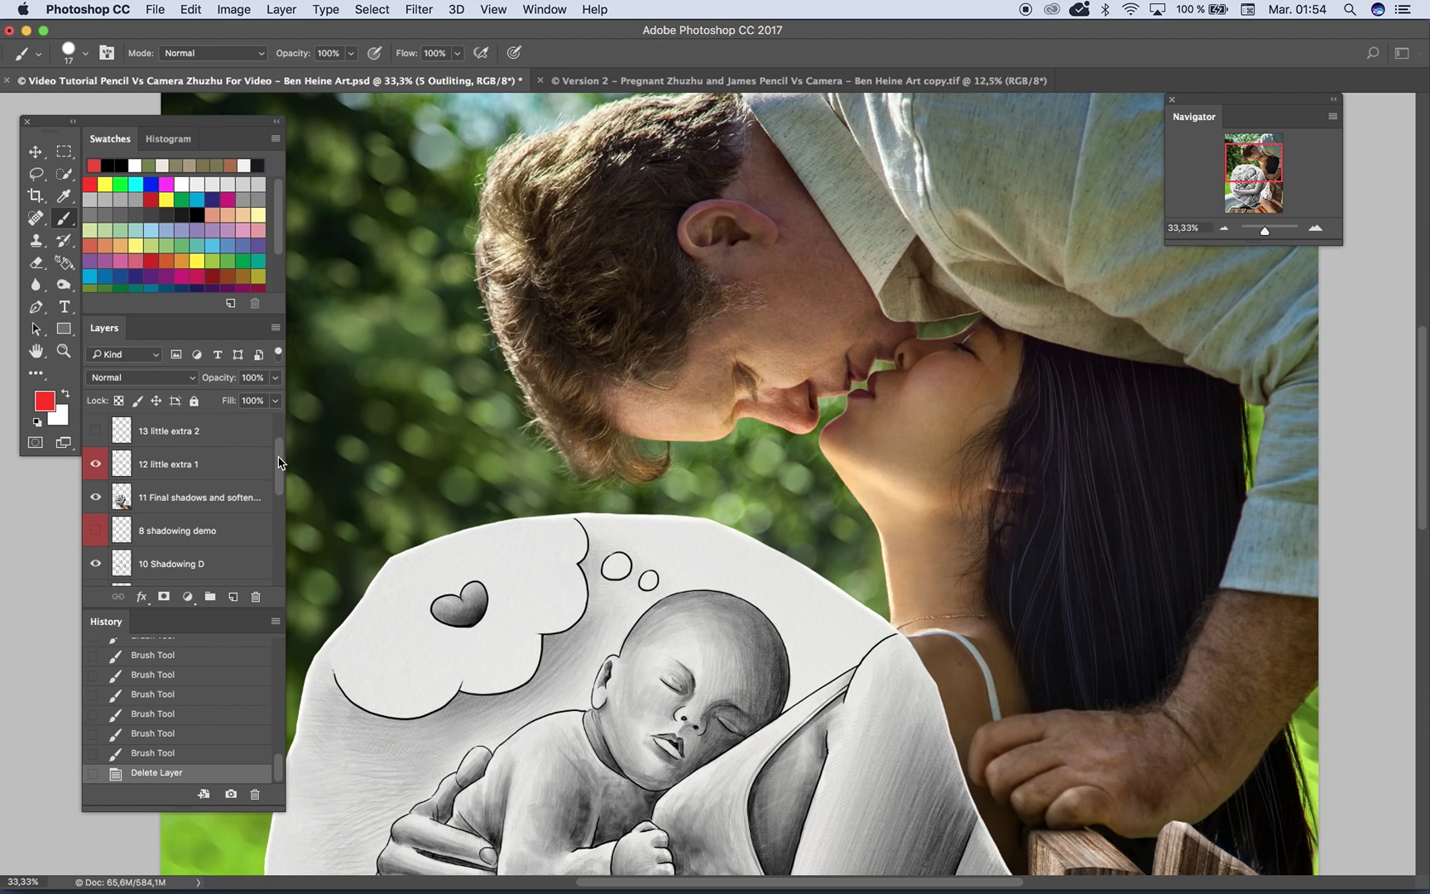
Step: Hide the 12 little extra 1 layer, show 13 little extra 2 instead, and inspect its fries and chopsticks at 50%
left_click(96, 432)
left_click(96, 432)
left_click(96, 465)
left_click(96, 432)
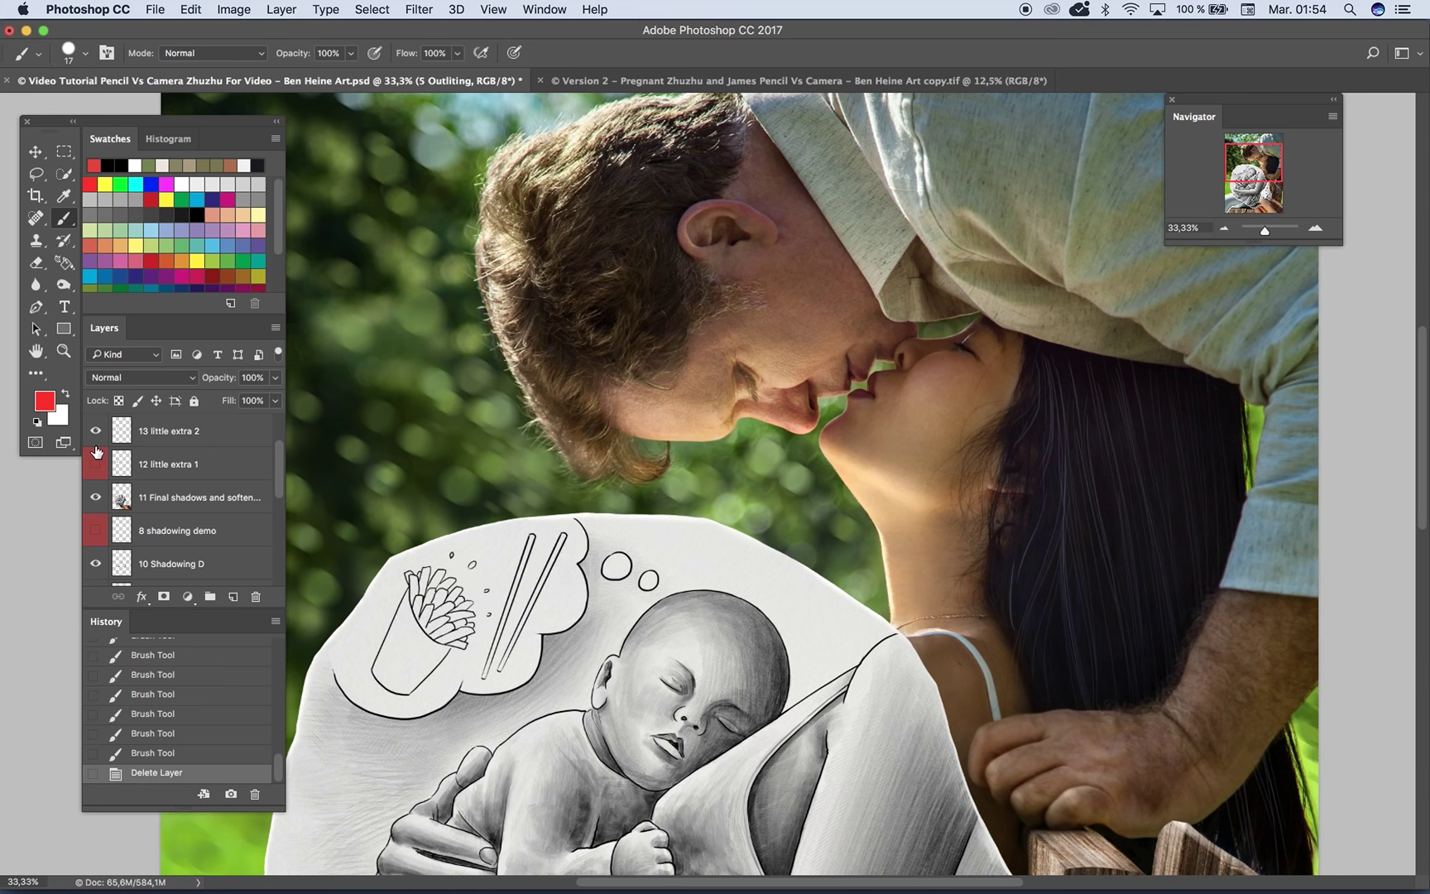
left_click_drag(542, 407, 544, 351)
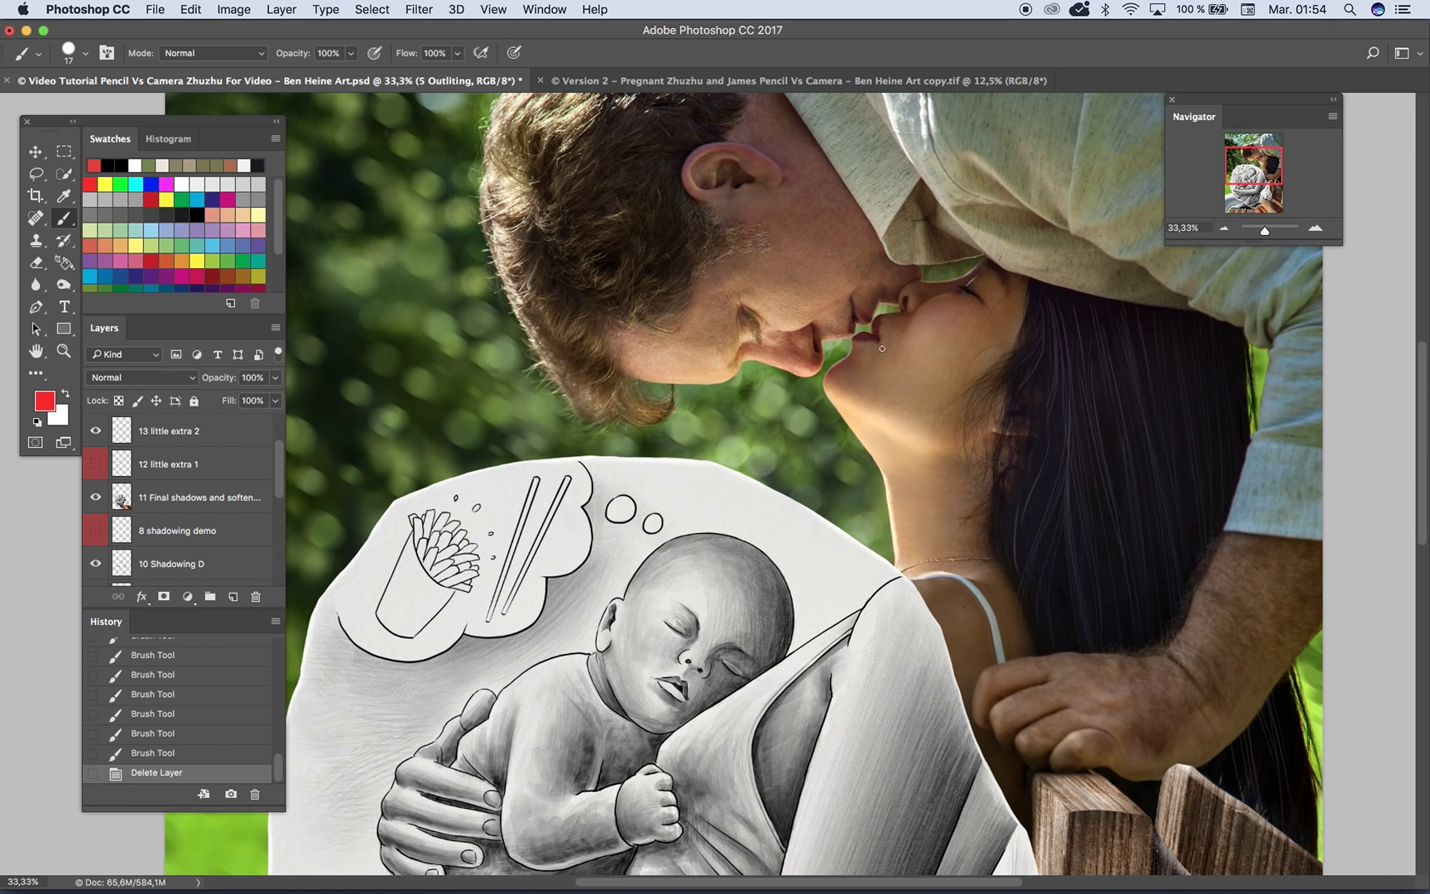
left_click_drag(540, 492, 546, 473)
left_click_drag(608, 364, 565, 424)
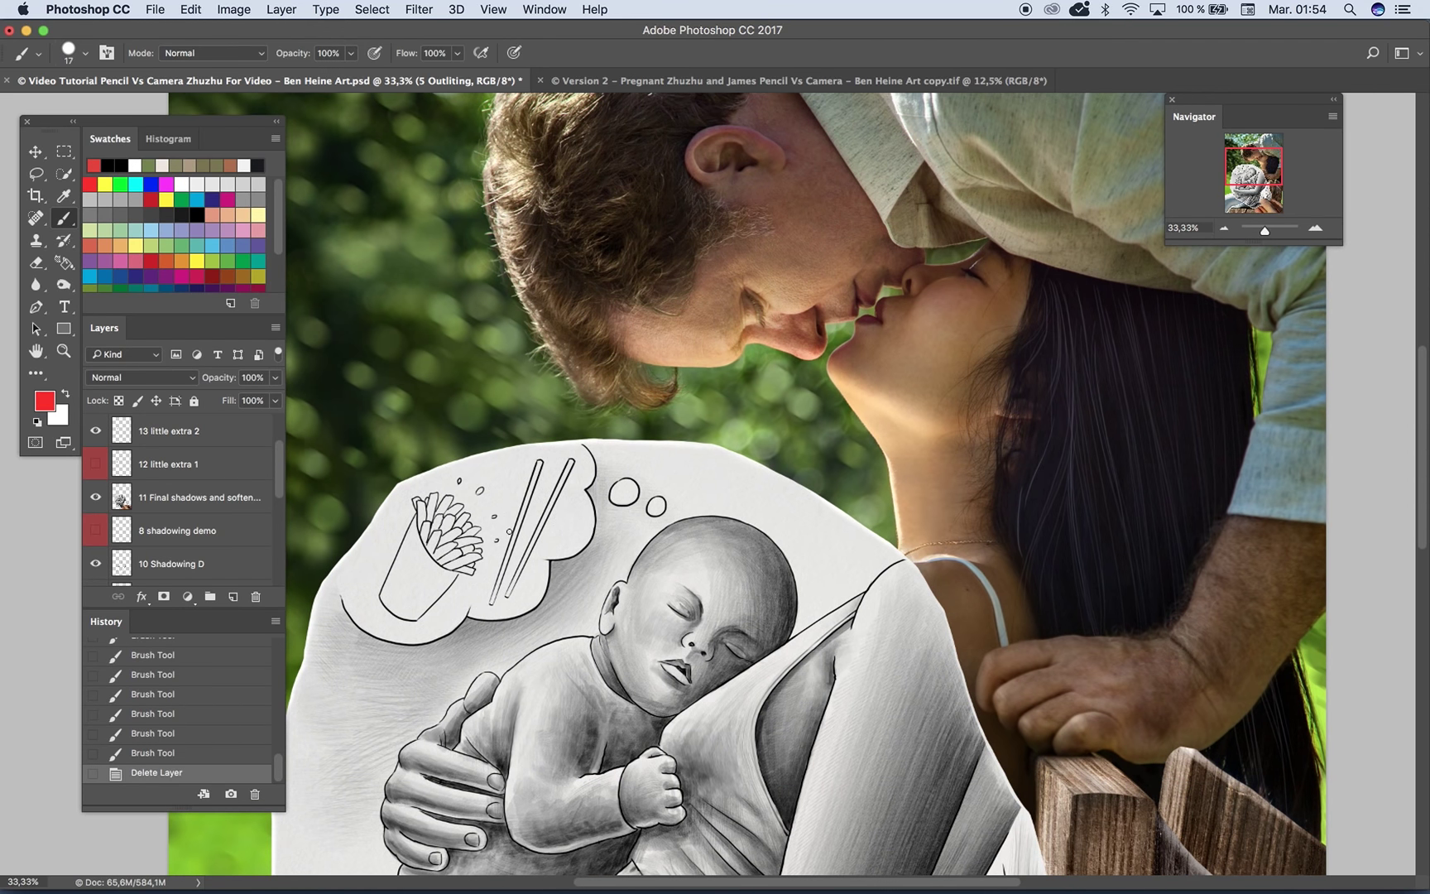
left_click_drag(583, 473, 818, 359)
left_click(1316, 227)
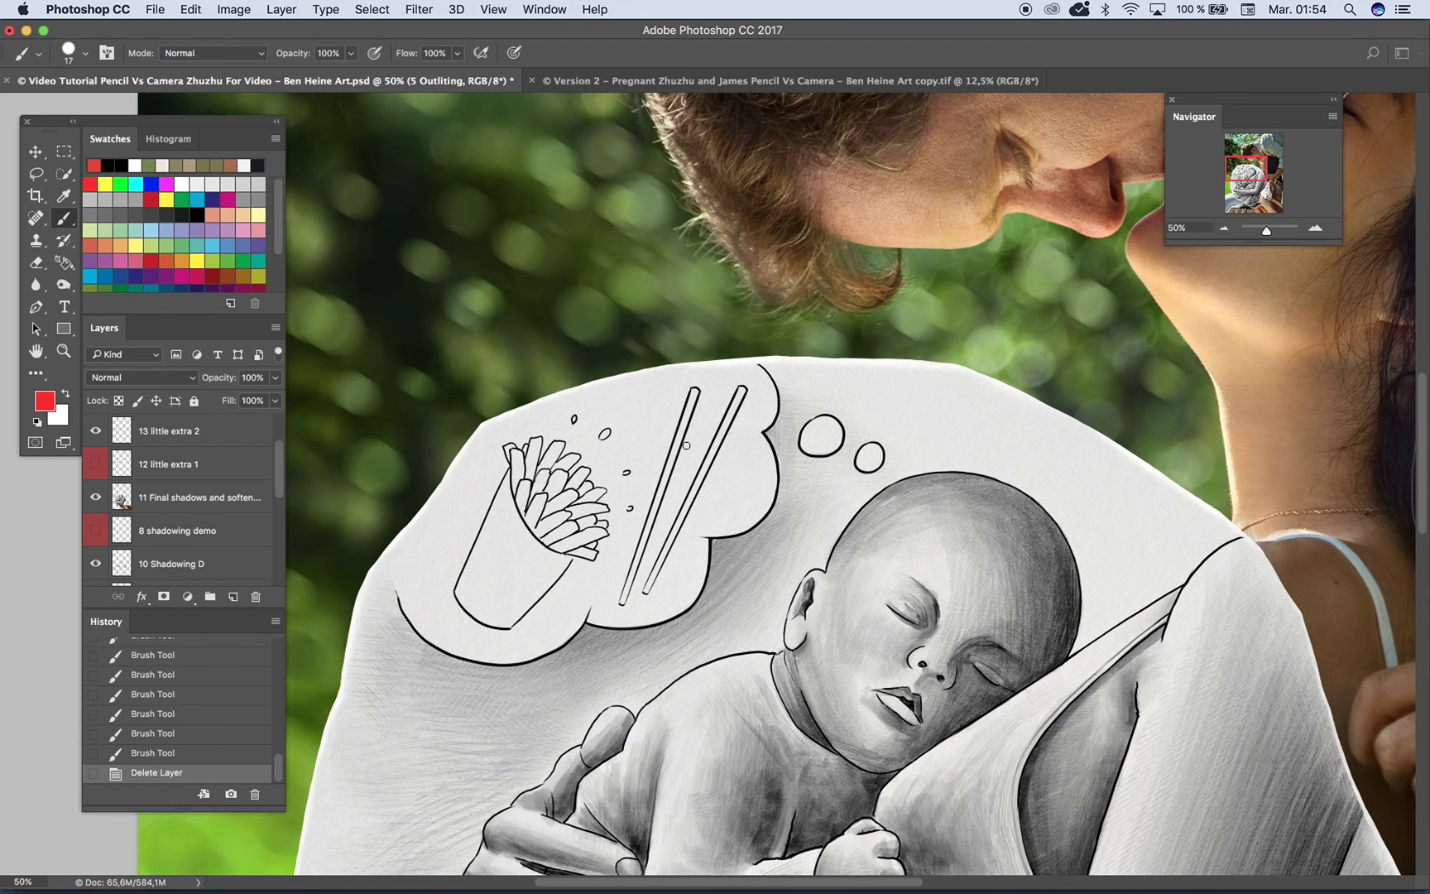
scroll(711, 489, "right", 2)
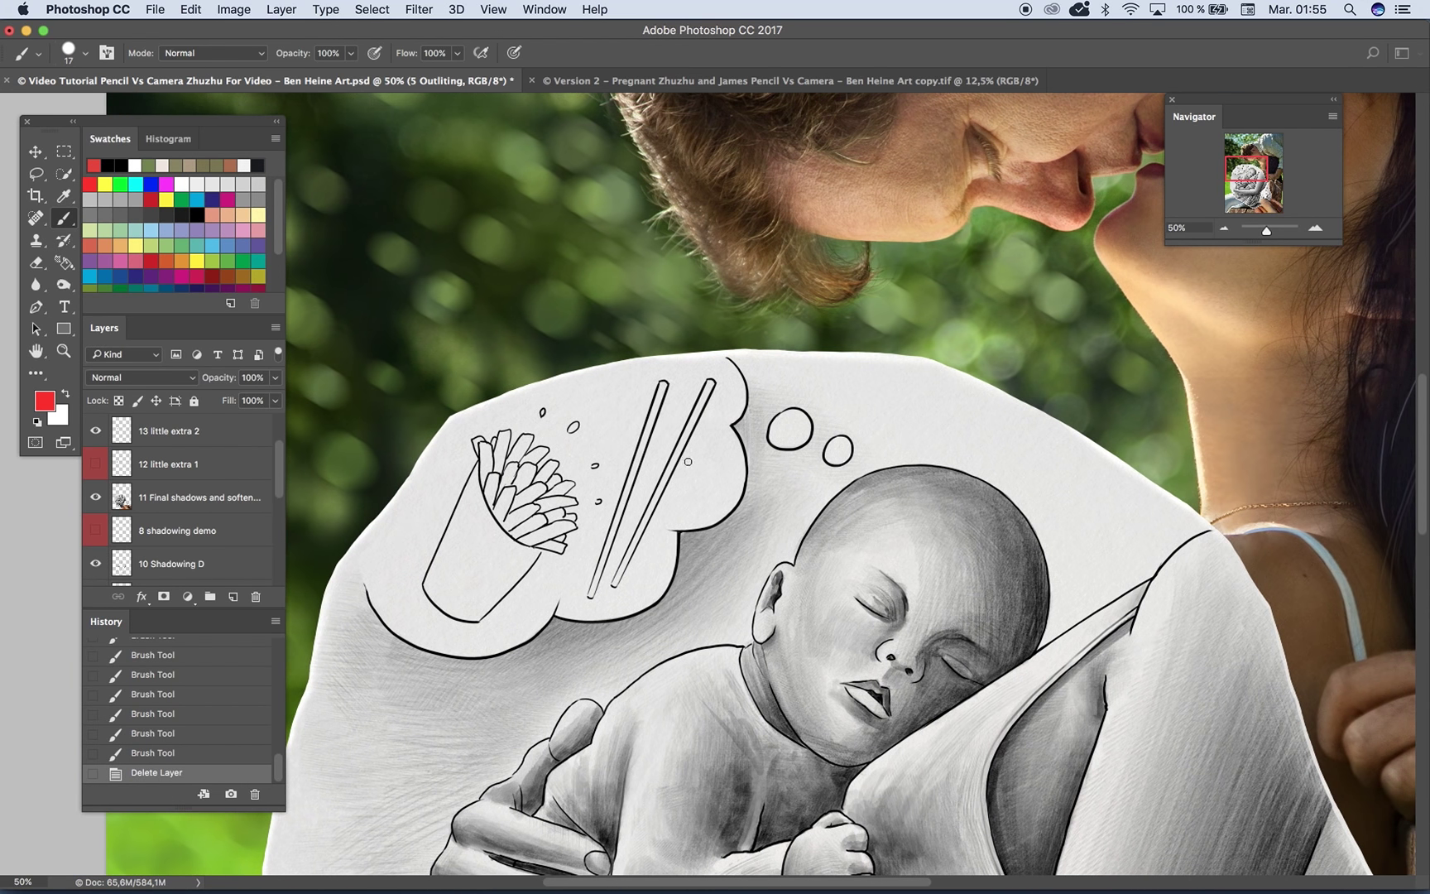
Step: Look at the unshaded fries and chopsticks in the thought bubble at 25% and 50% zoom
left_click_drag(695, 450, 604, 468)
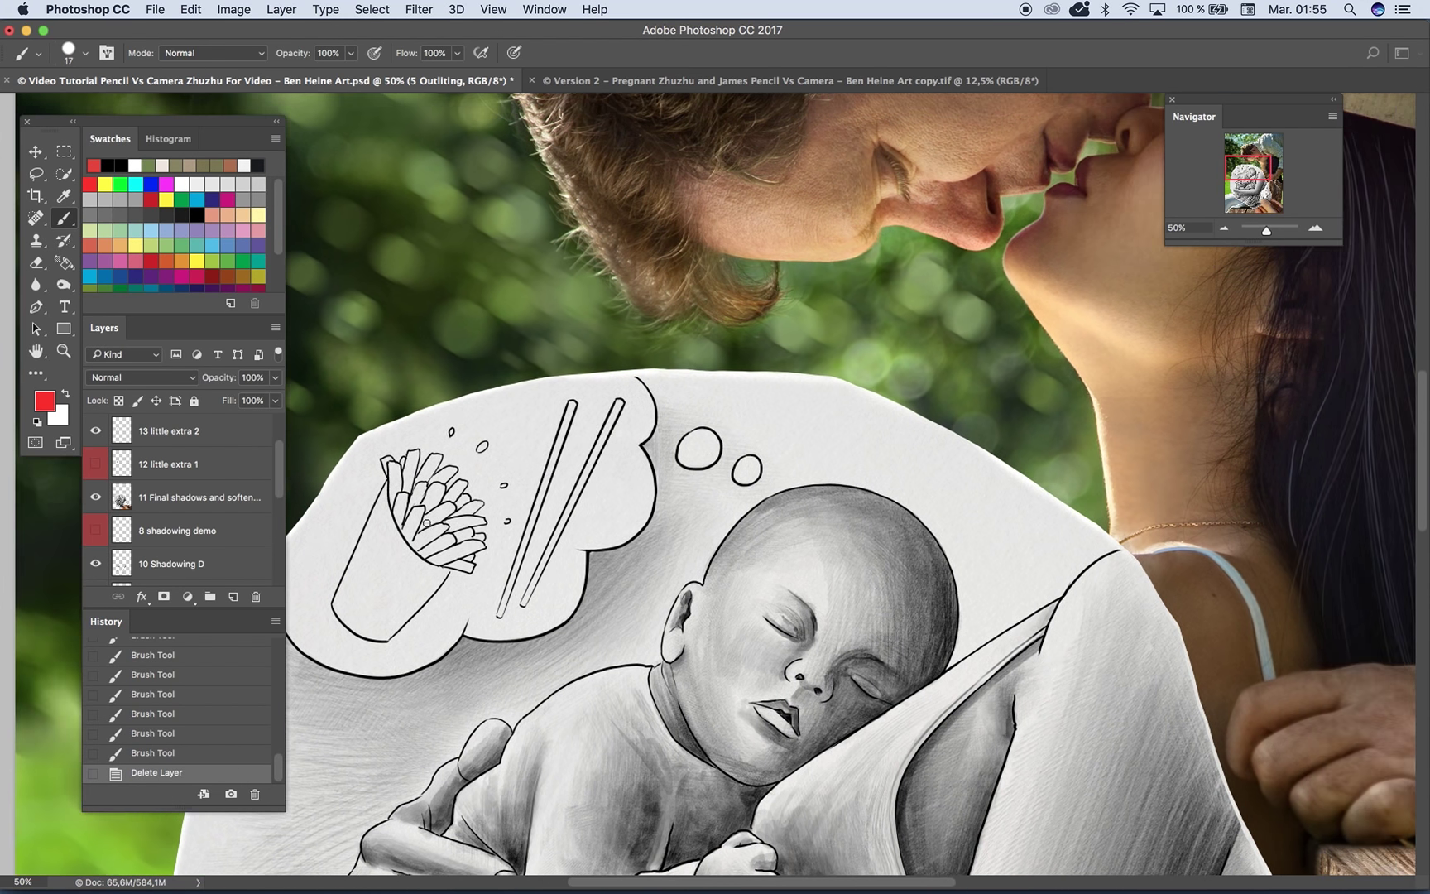
left_click(1223, 228)
left_click(1223, 229)
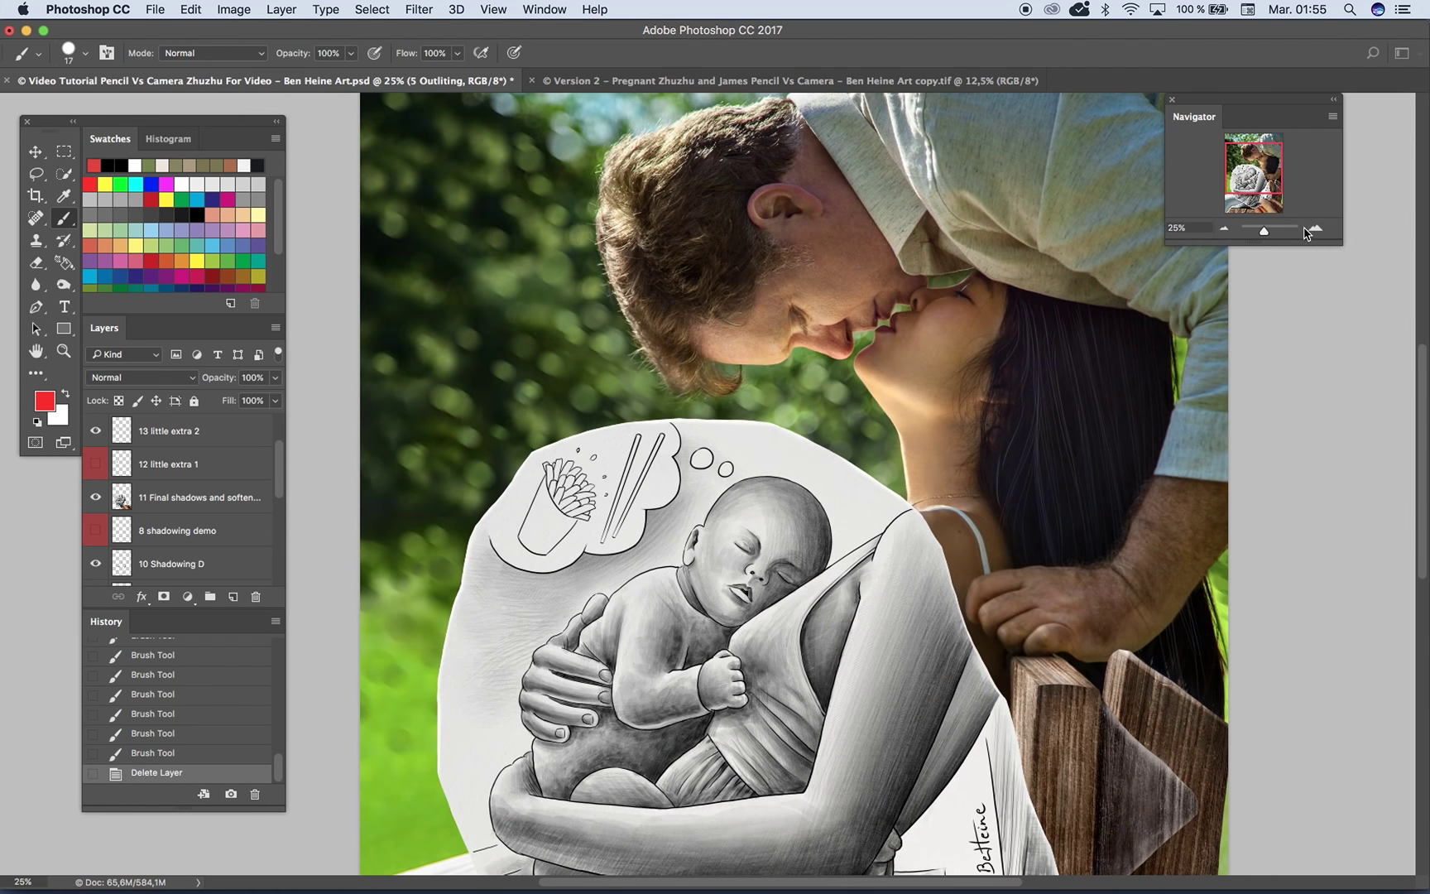
left_click(1316, 230)
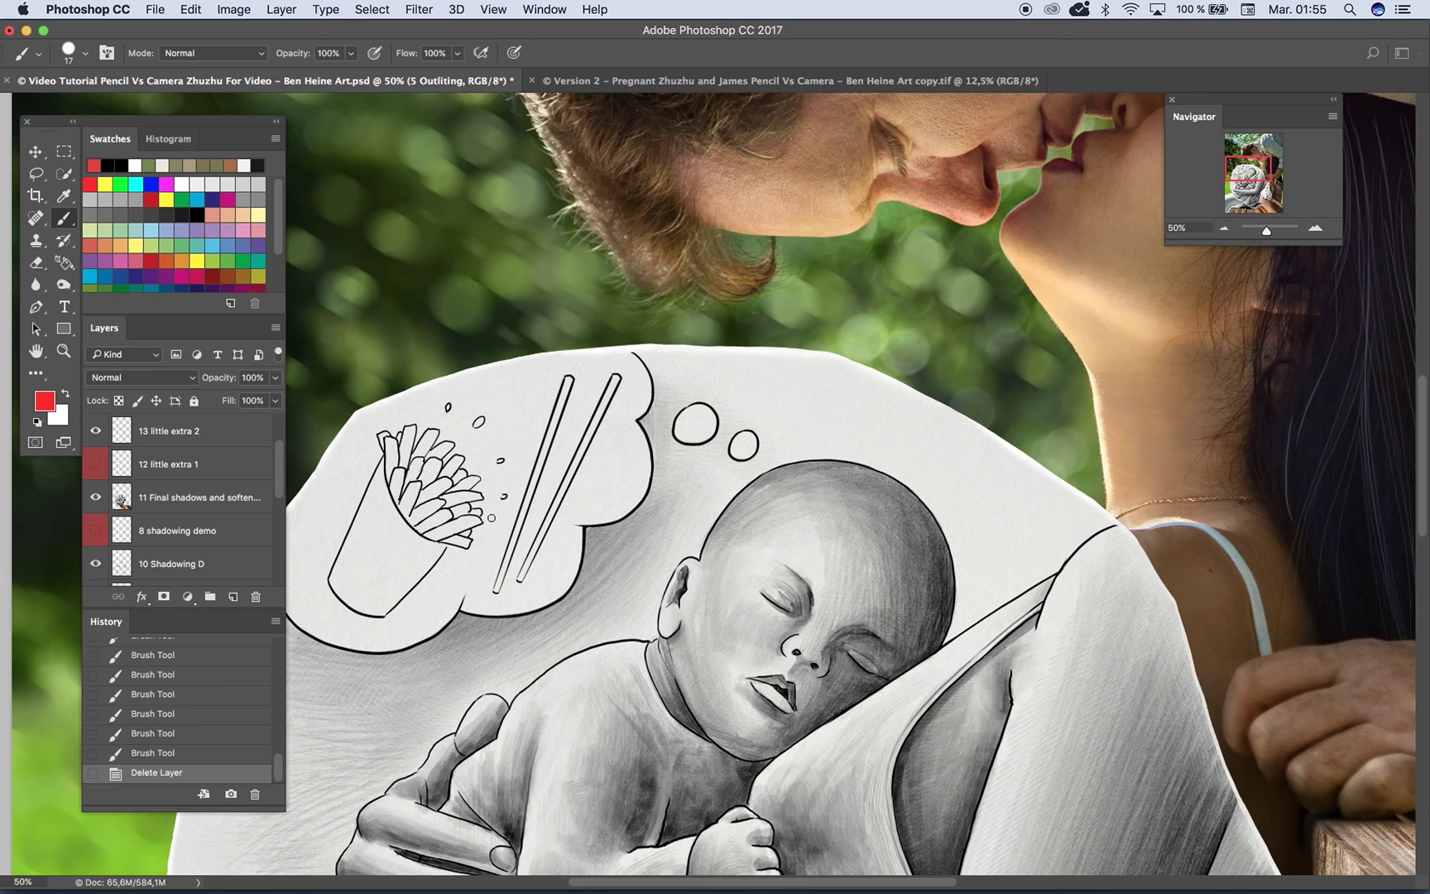
left_click(1223, 229)
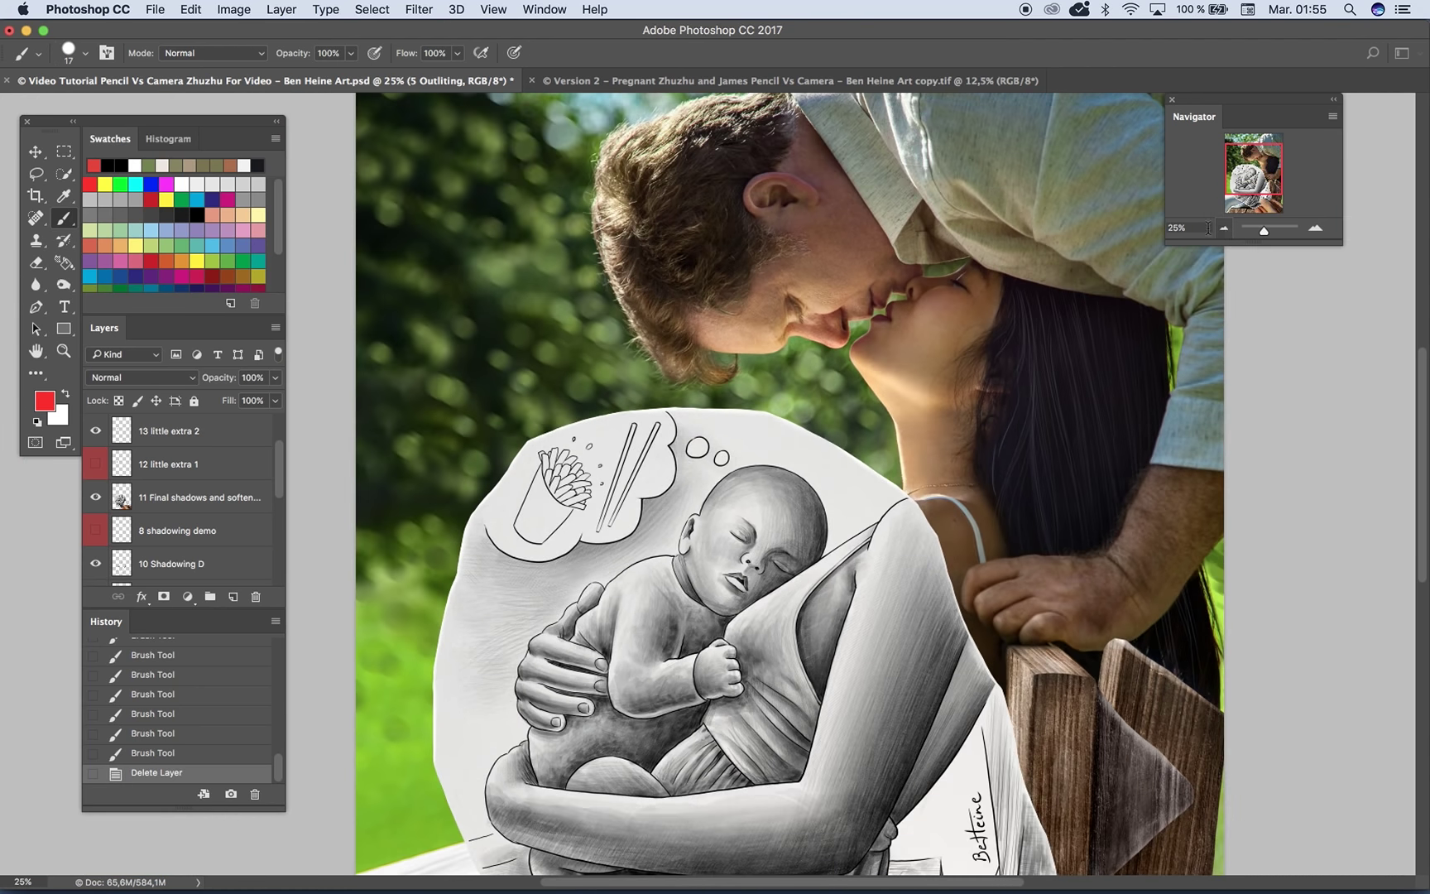
Step: Show the 14 shadowing little extra layer and inspect its shading on the fries and chopsticks at 100%
scroll(278, 462, "up", 2)
left_click(96, 463)
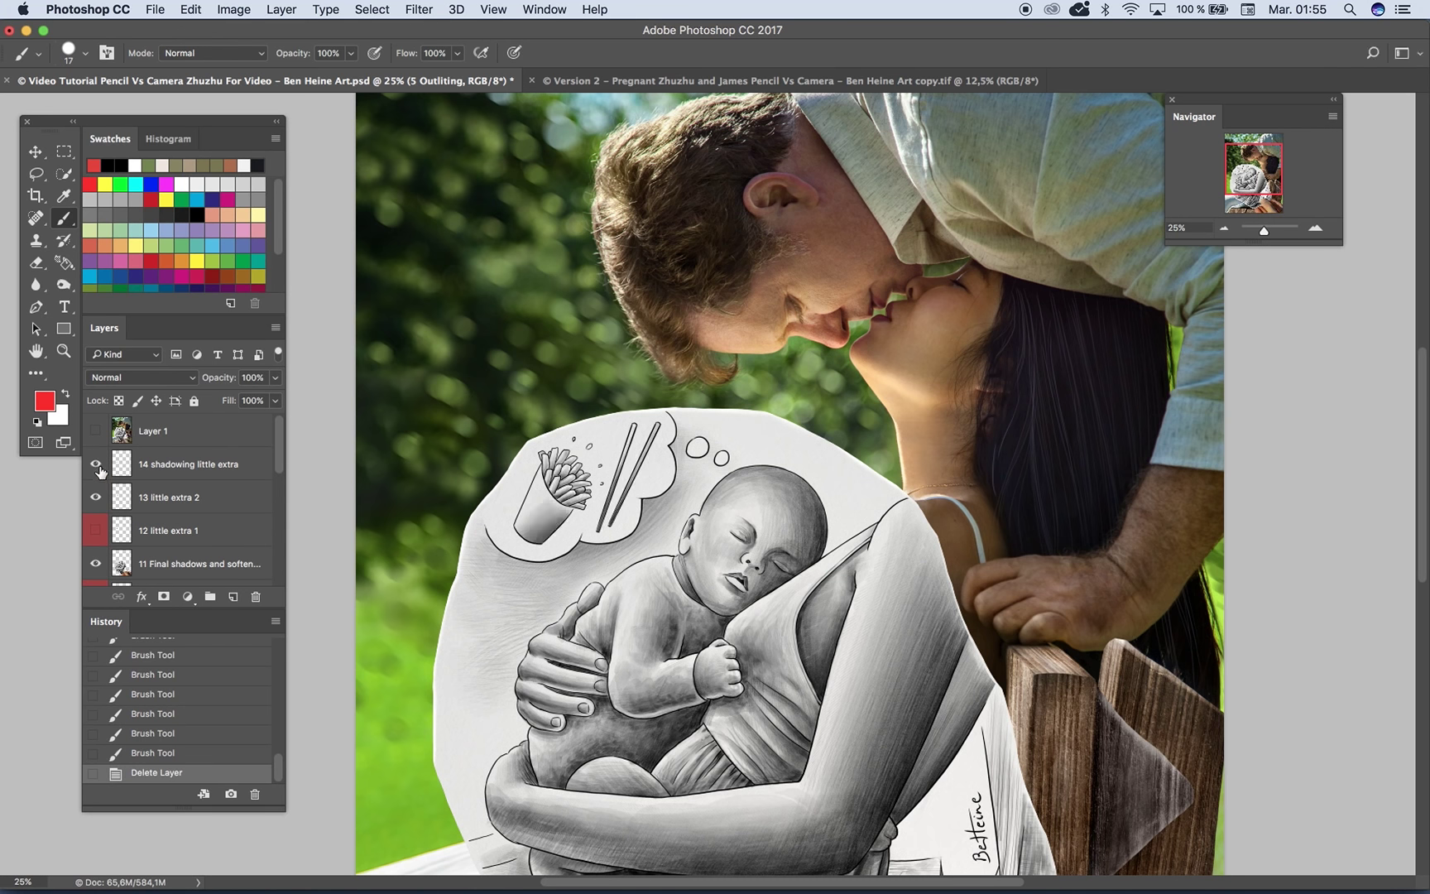
left_click(1315, 230)
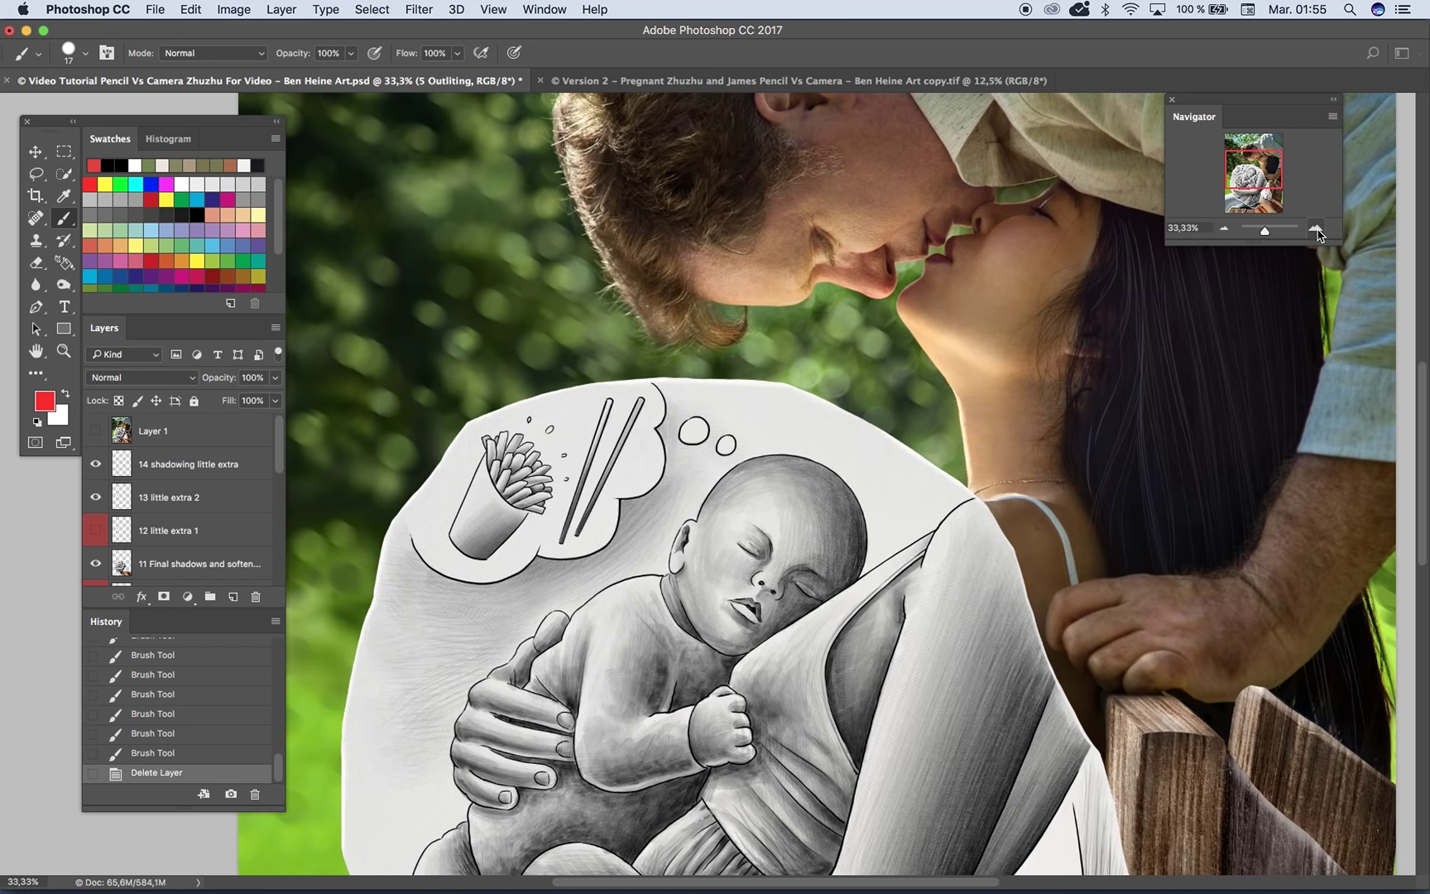
left_click(1315, 229)
left_click(1316, 229)
left_click(1316, 229)
left_click_drag(450, 410, 973, 312)
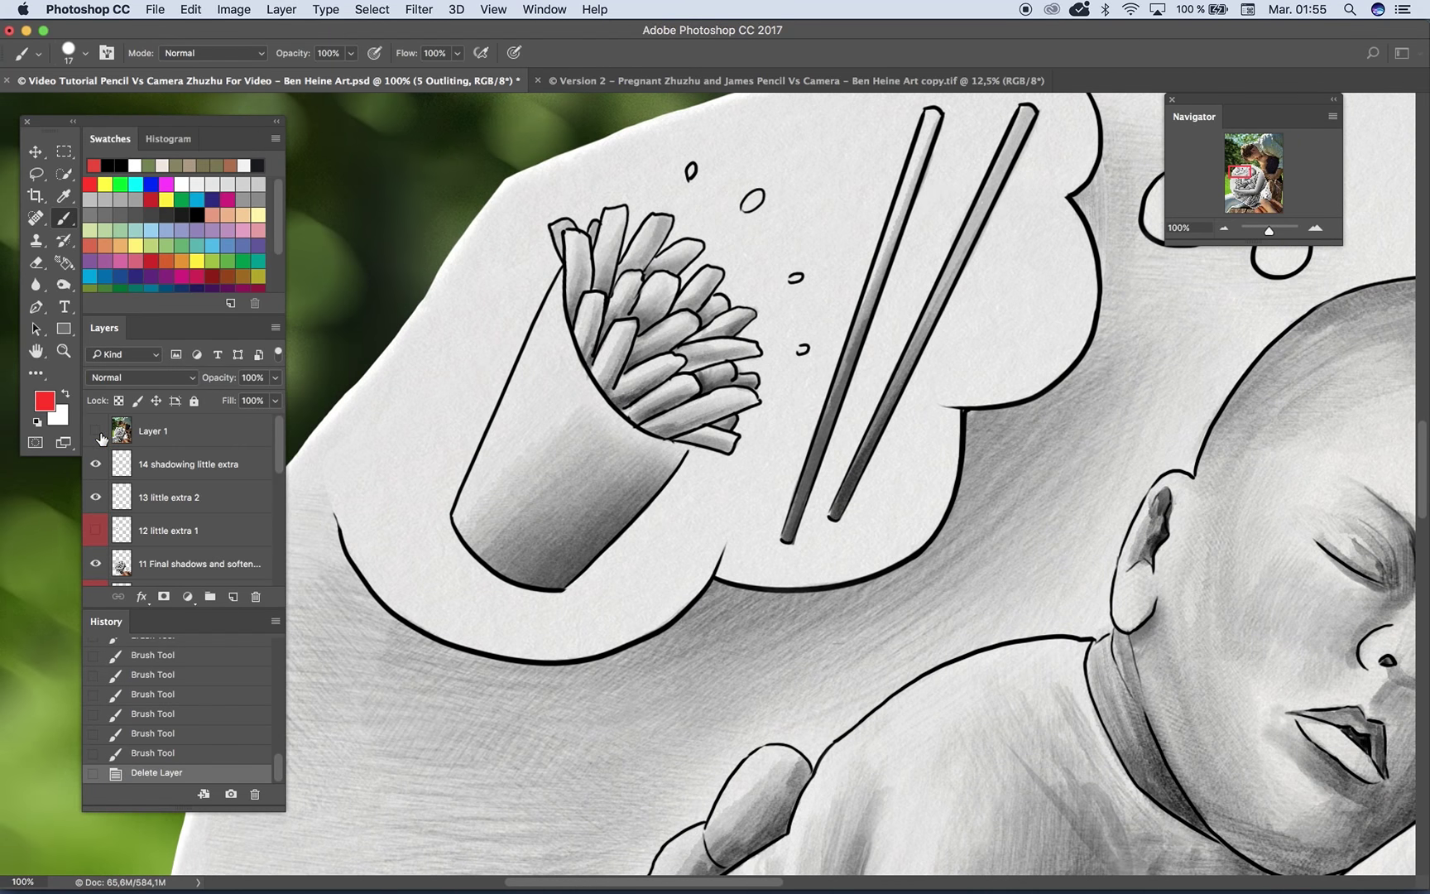
Step: Compare the fries and chopsticks with and without the 14 shadowing little extra layer, up close and from farther away
left_click(96, 463)
left_click(96, 464)
left_click(96, 463)
left_click(96, 463)
left_click(1223, 227)
left_click(1224, 228)
left_click(1224, 227)
Step: Examine the pencil drawing at 100%, from the thought bubble to the baby's fist and dress folds, and return to the whole artwork
left_click(1316, 229)
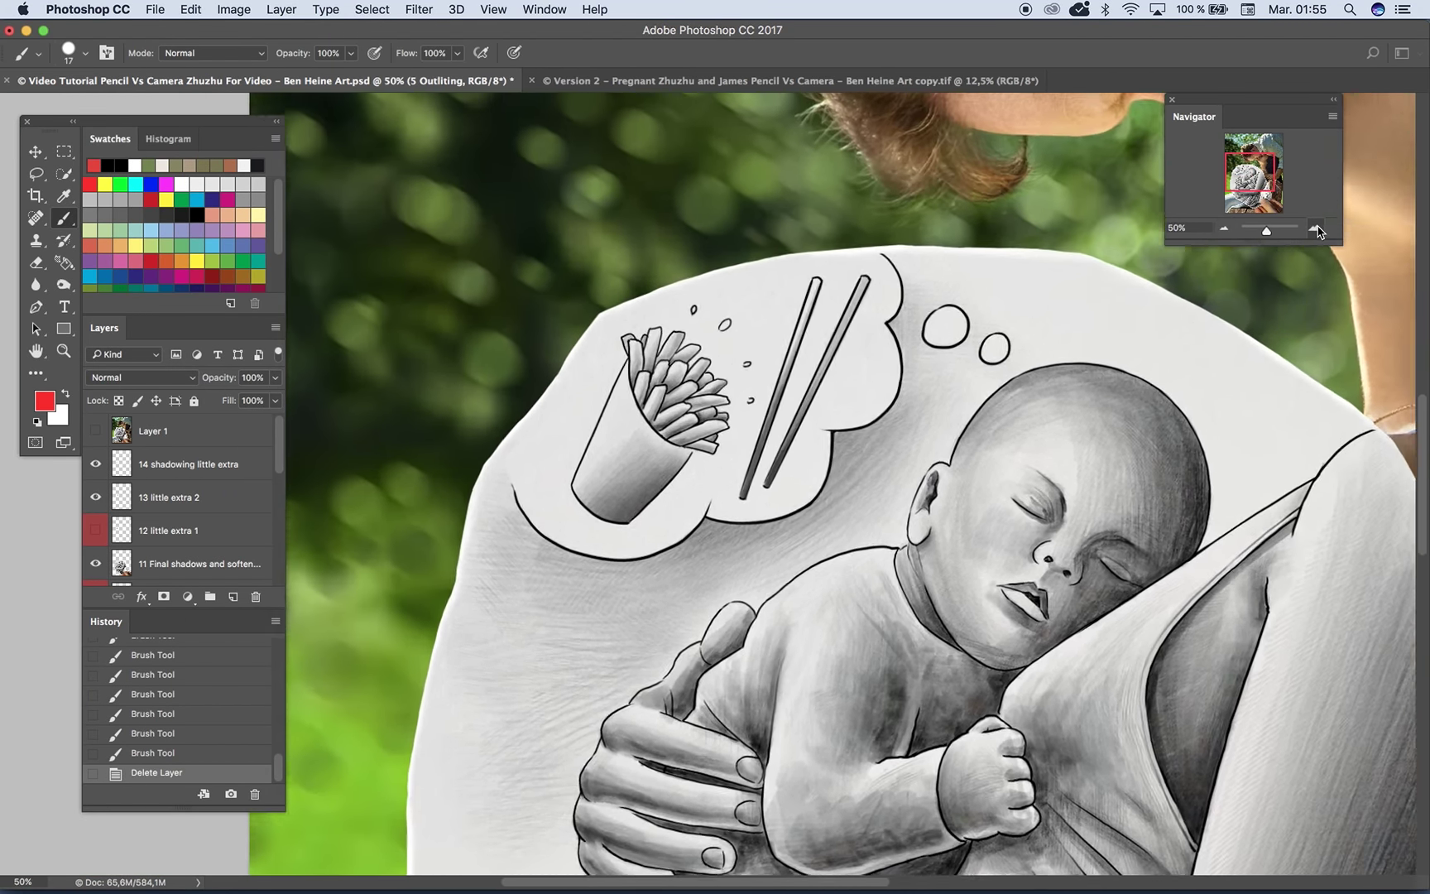
left_click(1315, 230)
left_click(1316, 230)
left_click_drag(916, 292, 629, 165)
left_click_drag(1237, 519, 909, 316)
left_click_drag(818, 418, 831, 687)
left_click_drag(874, 283, 891, 240)
scroll(891, 240, "down", 10)
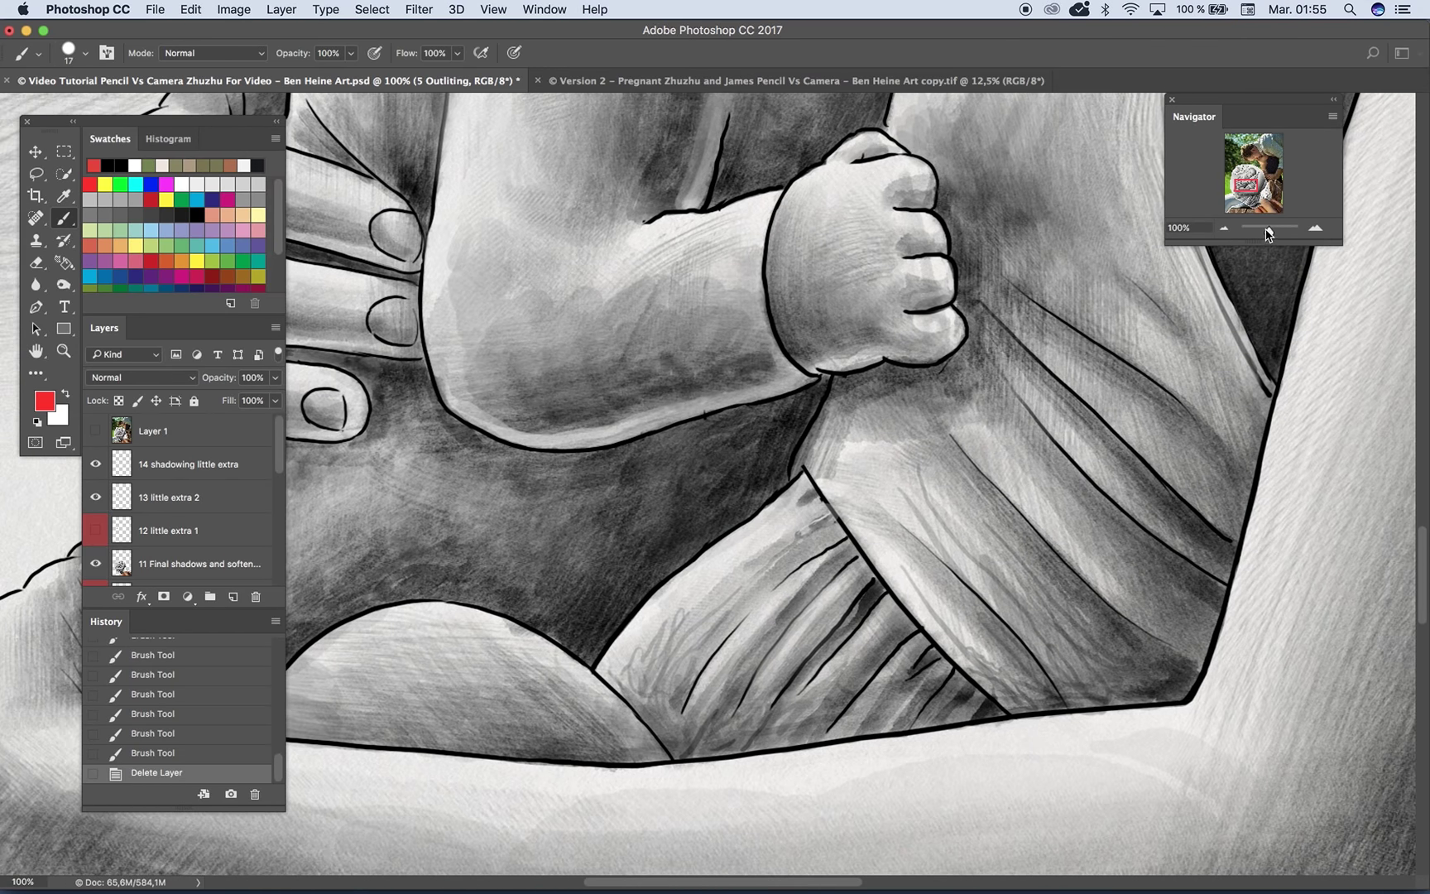
left_click_drag(1268, 234, 1264, 232)
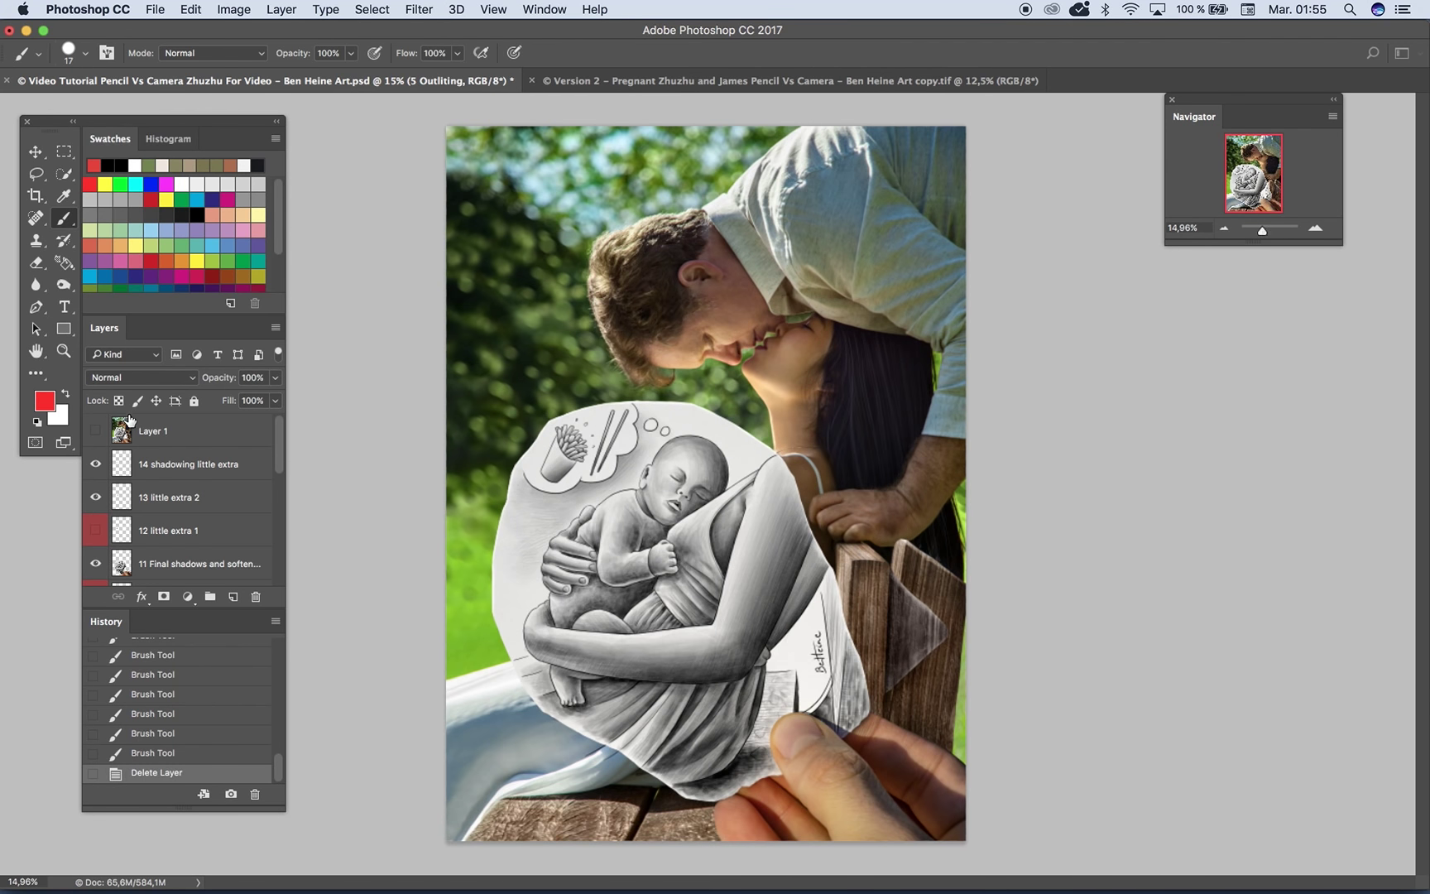
Step: Show Layer 1 above the drawing layers and compare the whole artwork with and without it
left_click(97, 431)
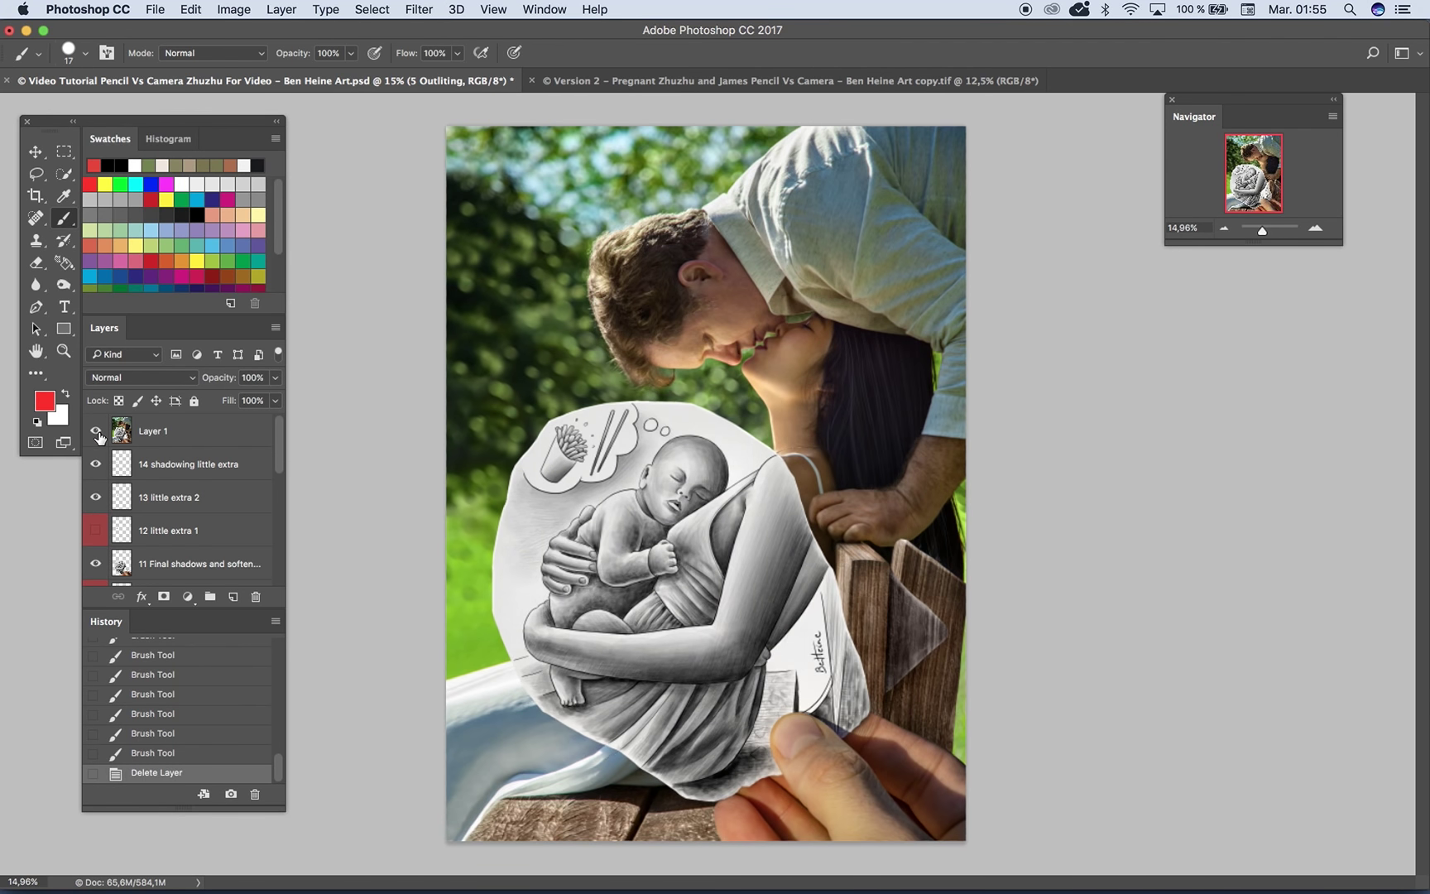
left_click(98, 431)
left_click(98, 431)
left_click(97, 431)
left_click(97, 431)
left_click(98, 431)
Step: Brighten the drawing's centre on Layer 1 with Dodge tool strokes at size 2120, Midtones range and 33% exposure
left_click(181, 429)
left_click(63, 285)
mouse_move(662, 587)
left_mouse_down()
mouse_move(633, 546)
mouse_move(632, 612)
mouse_move(695, 587)
left_mouse_up()
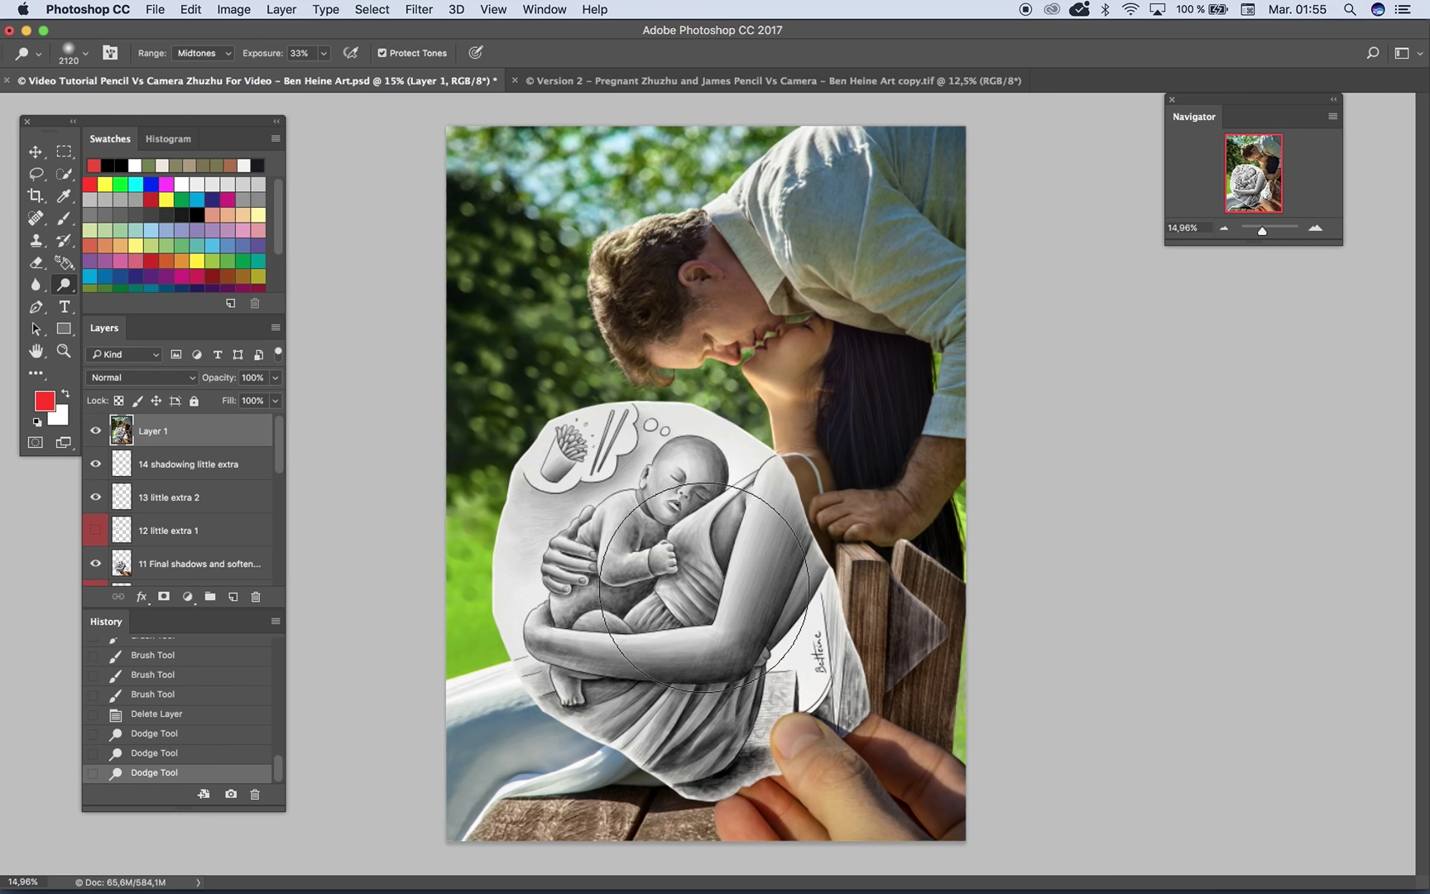
mouse_move(633, 632)
left_mouse_down()
mouse_move(732, 604)
mouse_move(691, 726)
mouse_move(700, 698)
left_mouse_up()
key("super+z")
key("super+z")
left_click_drag(718, 604, 680, 586)
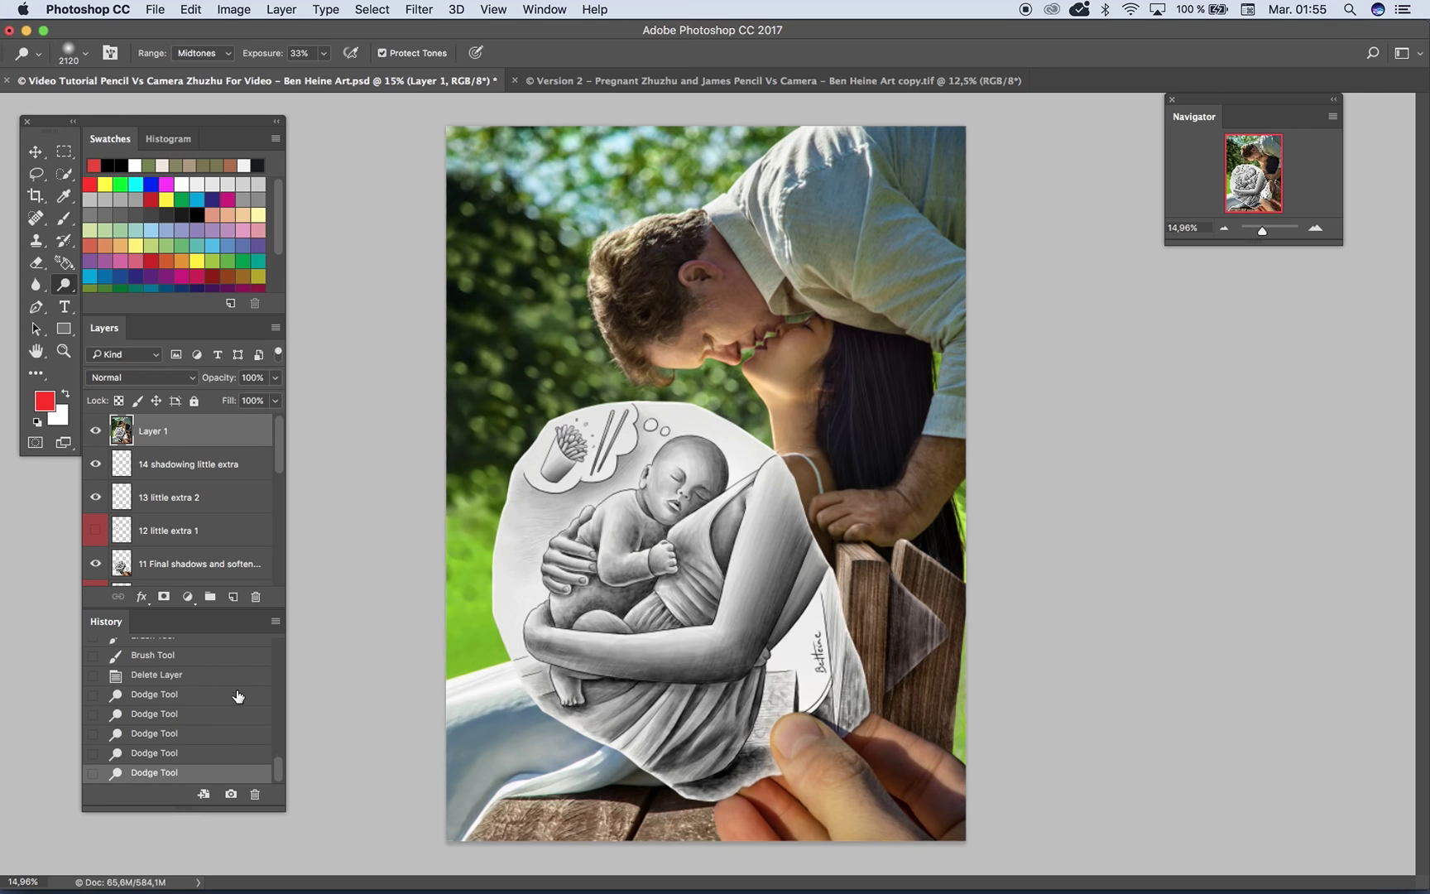
Step: Compare the artwork before and after the Dodge strokes at different zoom levels, ending with the strokes applied
left_click(189, 680)
key("super+z")
left_click(1224, 230)
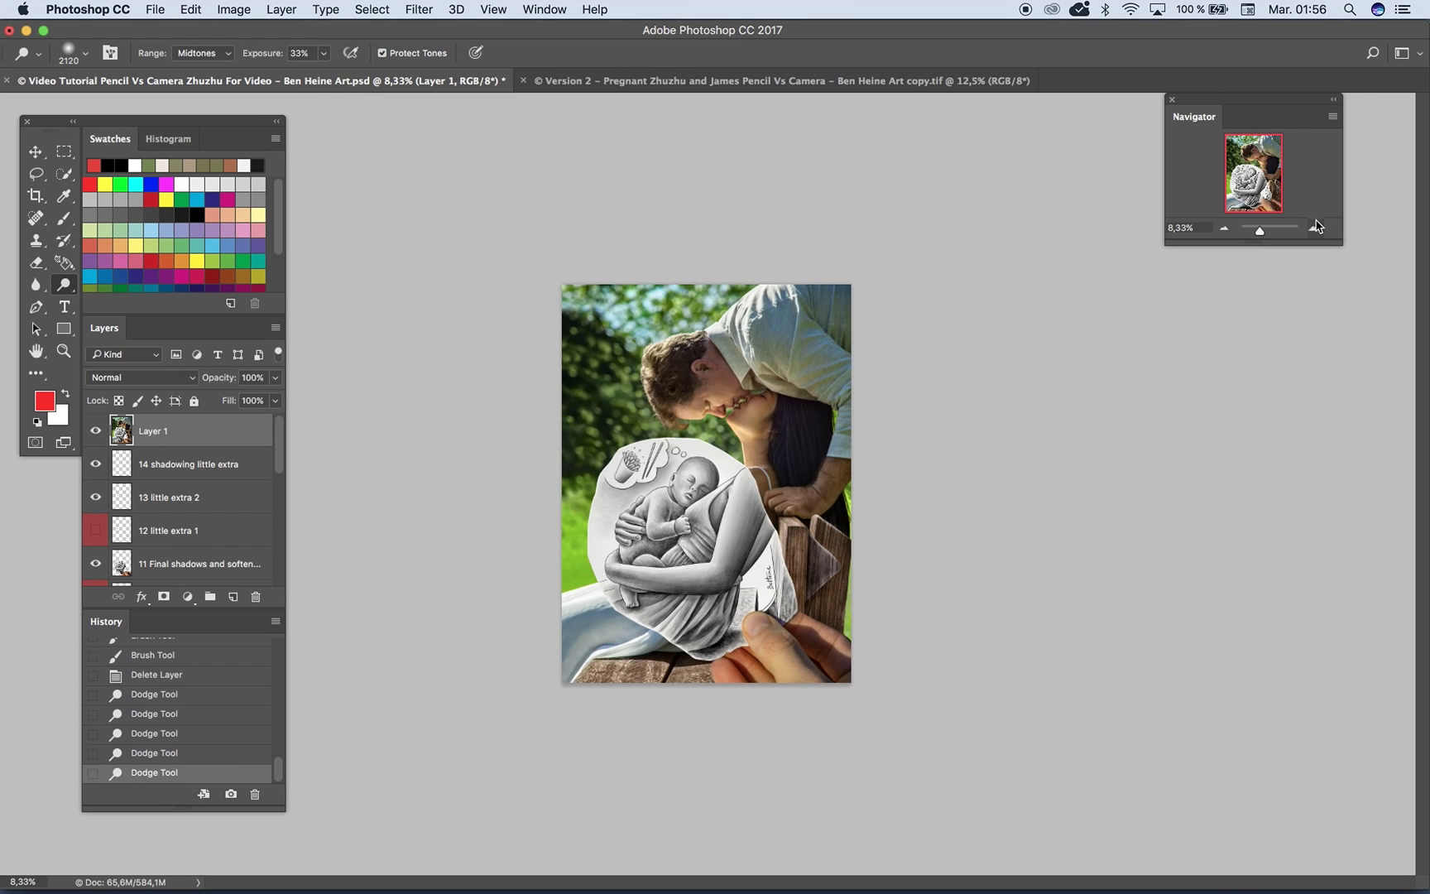
left_click(1317, 229)
key("super+z")
key("super+z")
left_click(1315, 229)
key("super+z")
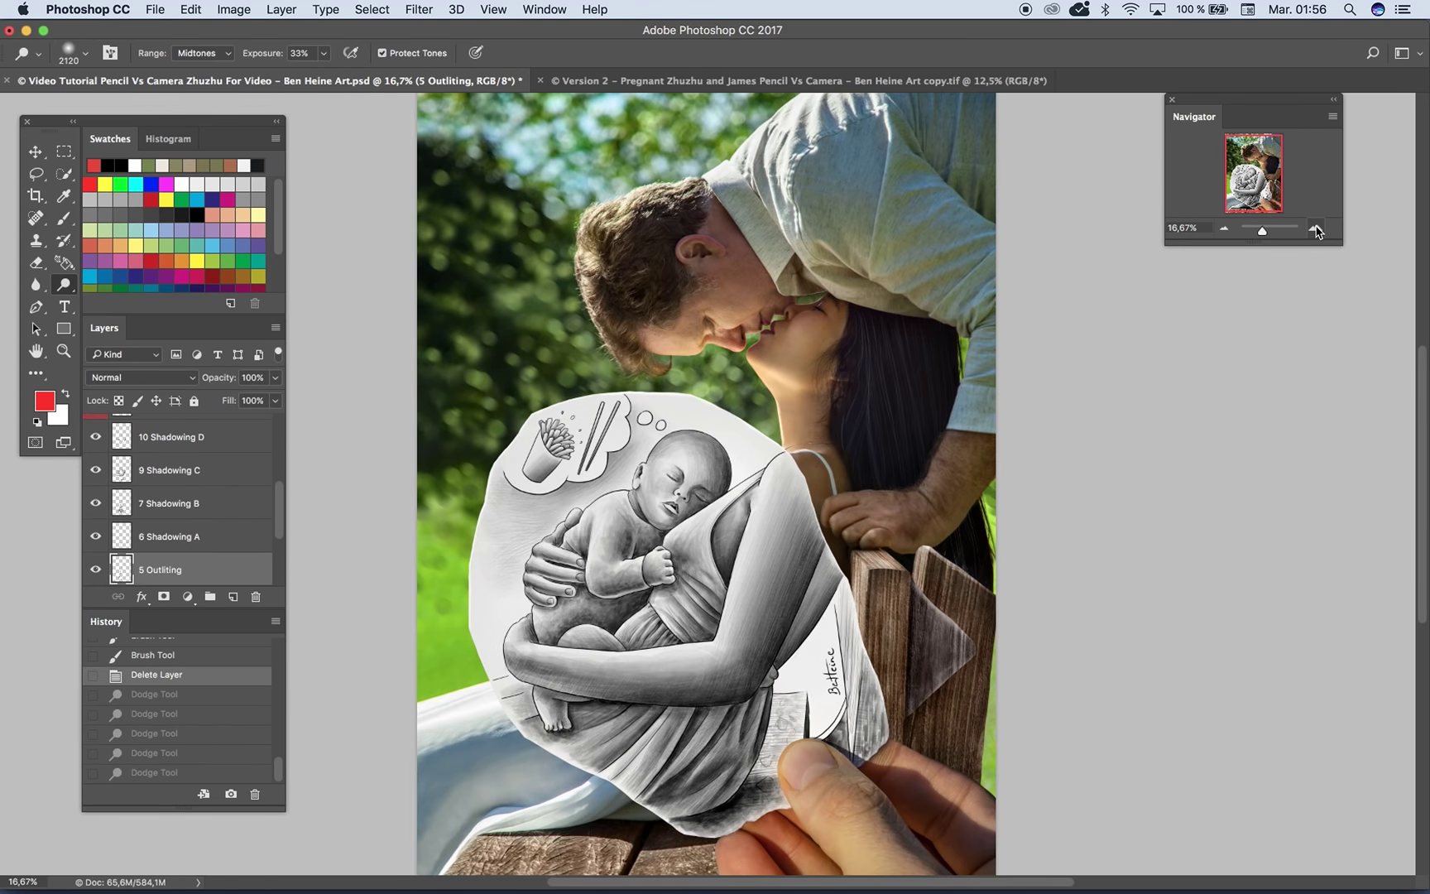
left_click(1315, 230)
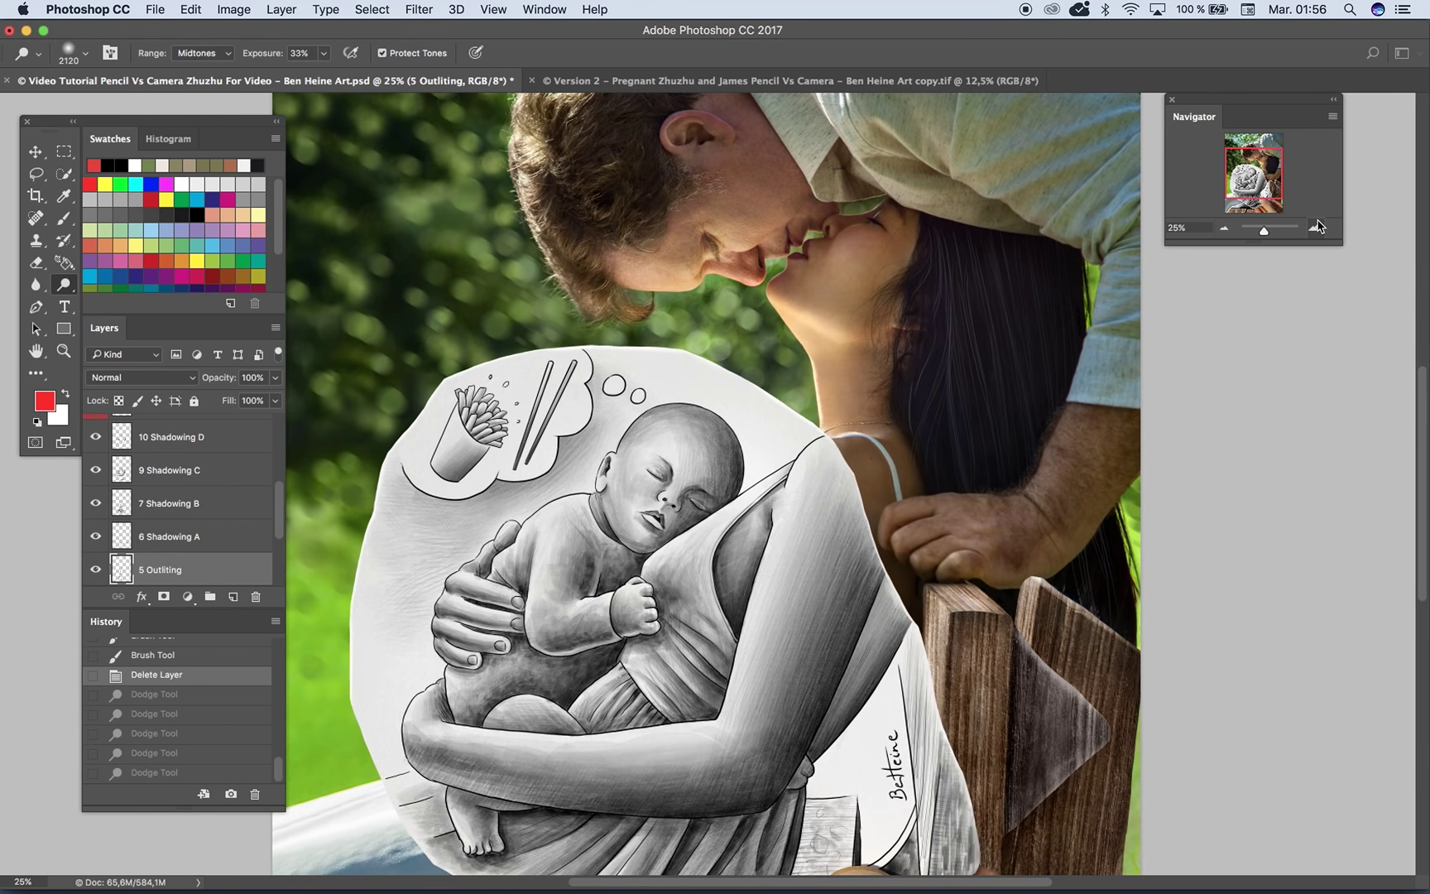
key("super+z")
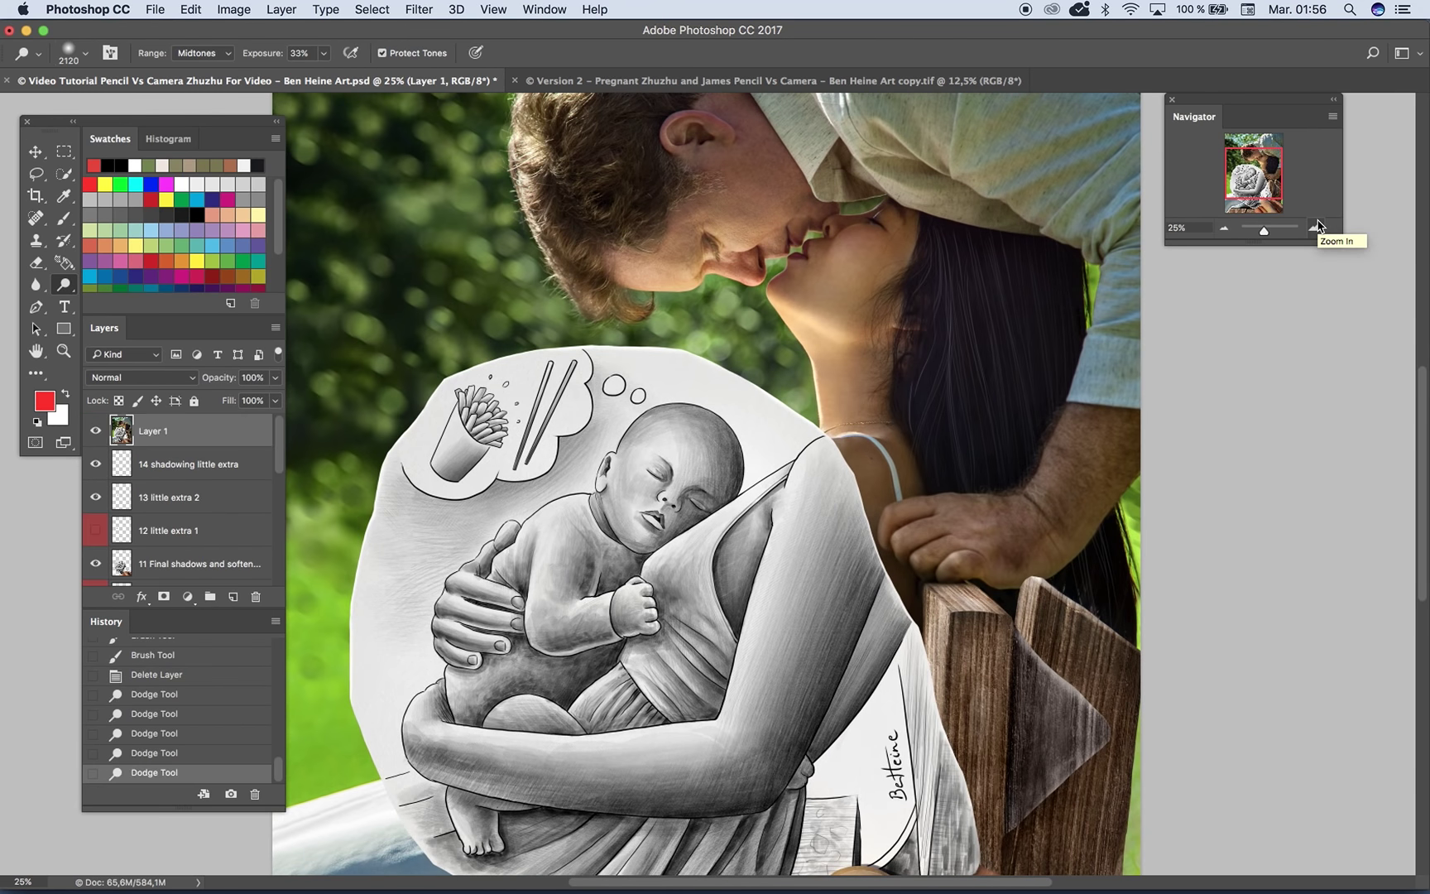
Step: Deselect the layers, view the artwork at 12.5%, and hide every visible layer from 14 shadowing little extra down to 2 Photo edits
left_click(1153, 164, "super")
left_click_drag(1256, 230, 1262, 238)
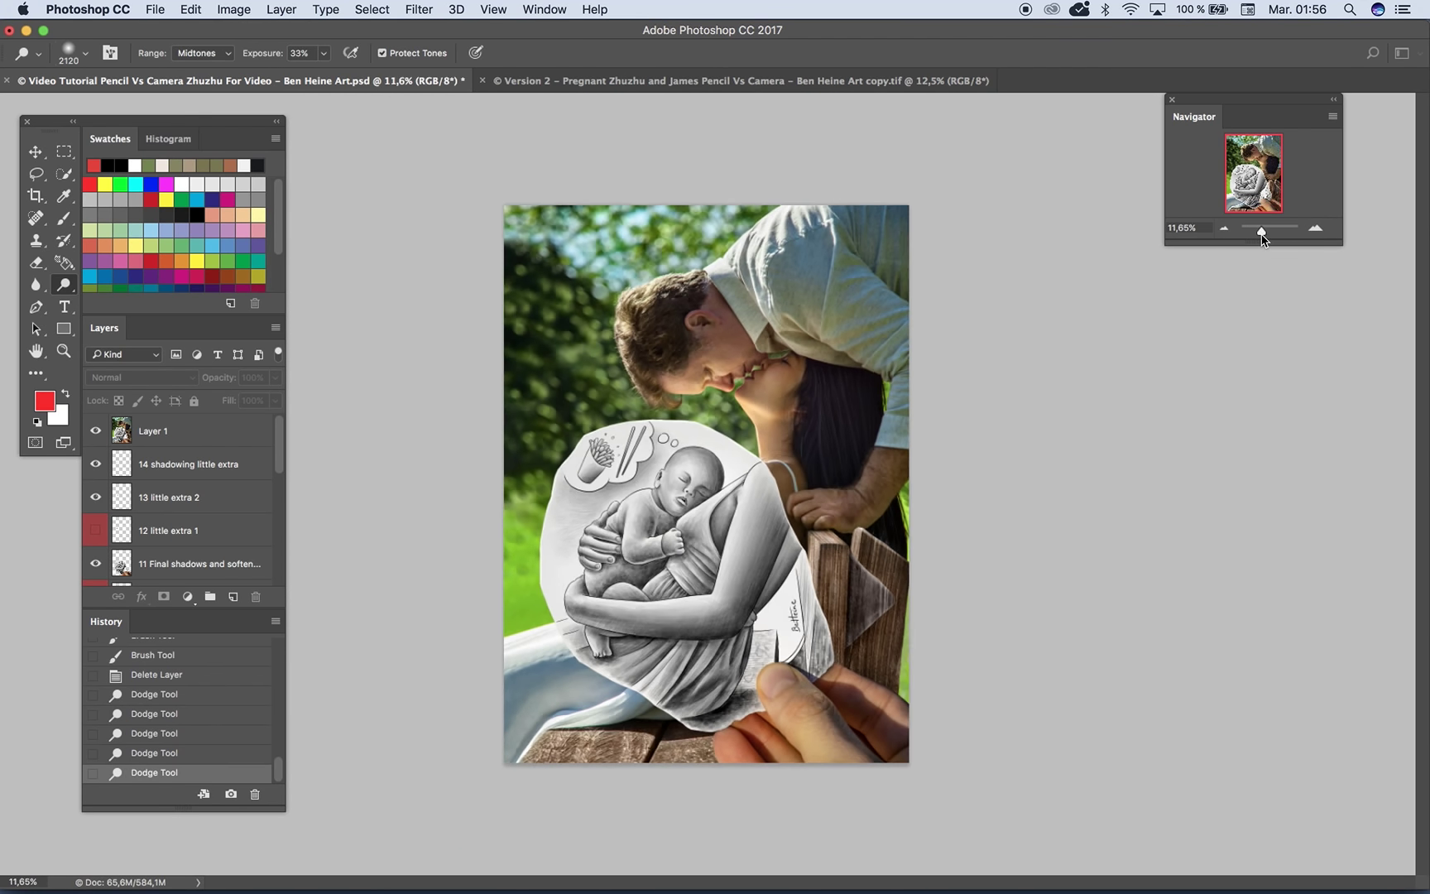
left_click(1315, 226)
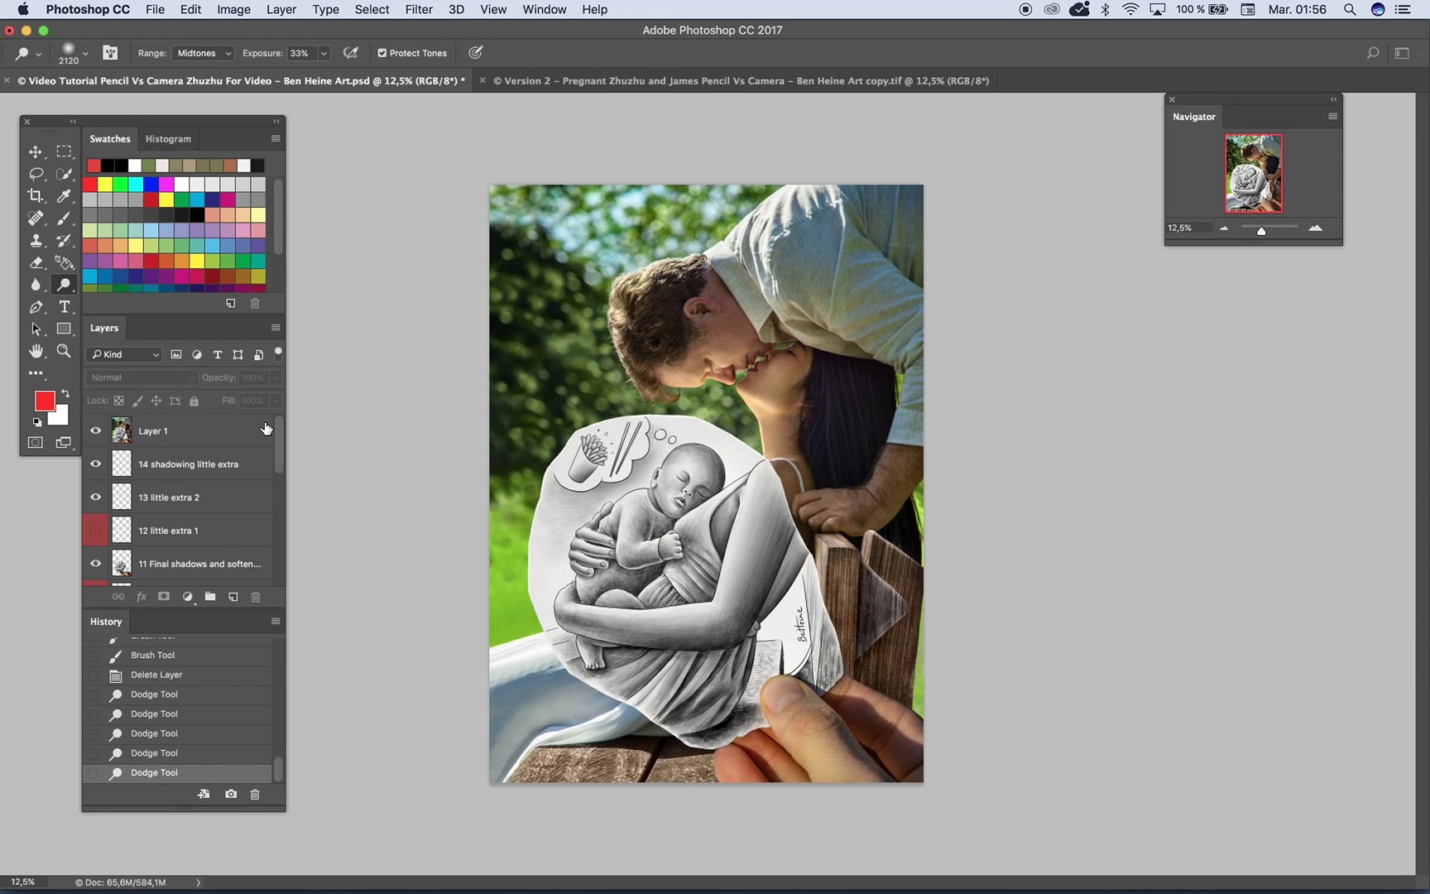
left_click_drag(97, 465, 97, 566)
left_click_drag(282, 447, 252, 486)
left_click_drag(97, 494, 97, 567)
scroll(276, 560, "down", 2)
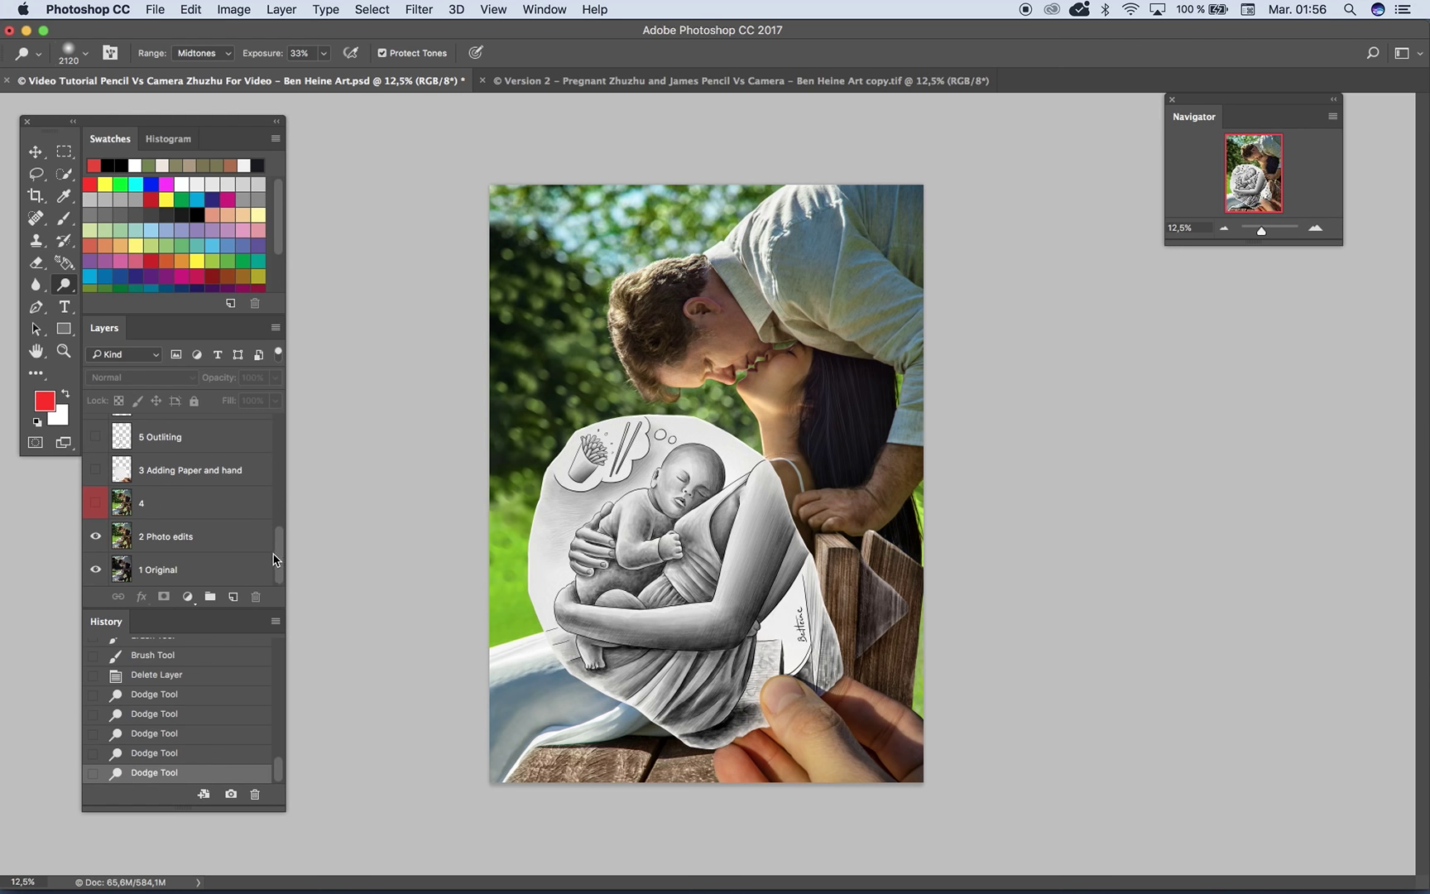
left_click(96, 536)
Step: Compare the finished artwork on Layer 1 with the original photo at several zoom levels, examining the drawing at 25%
scroll(98, 464, "up", 5)
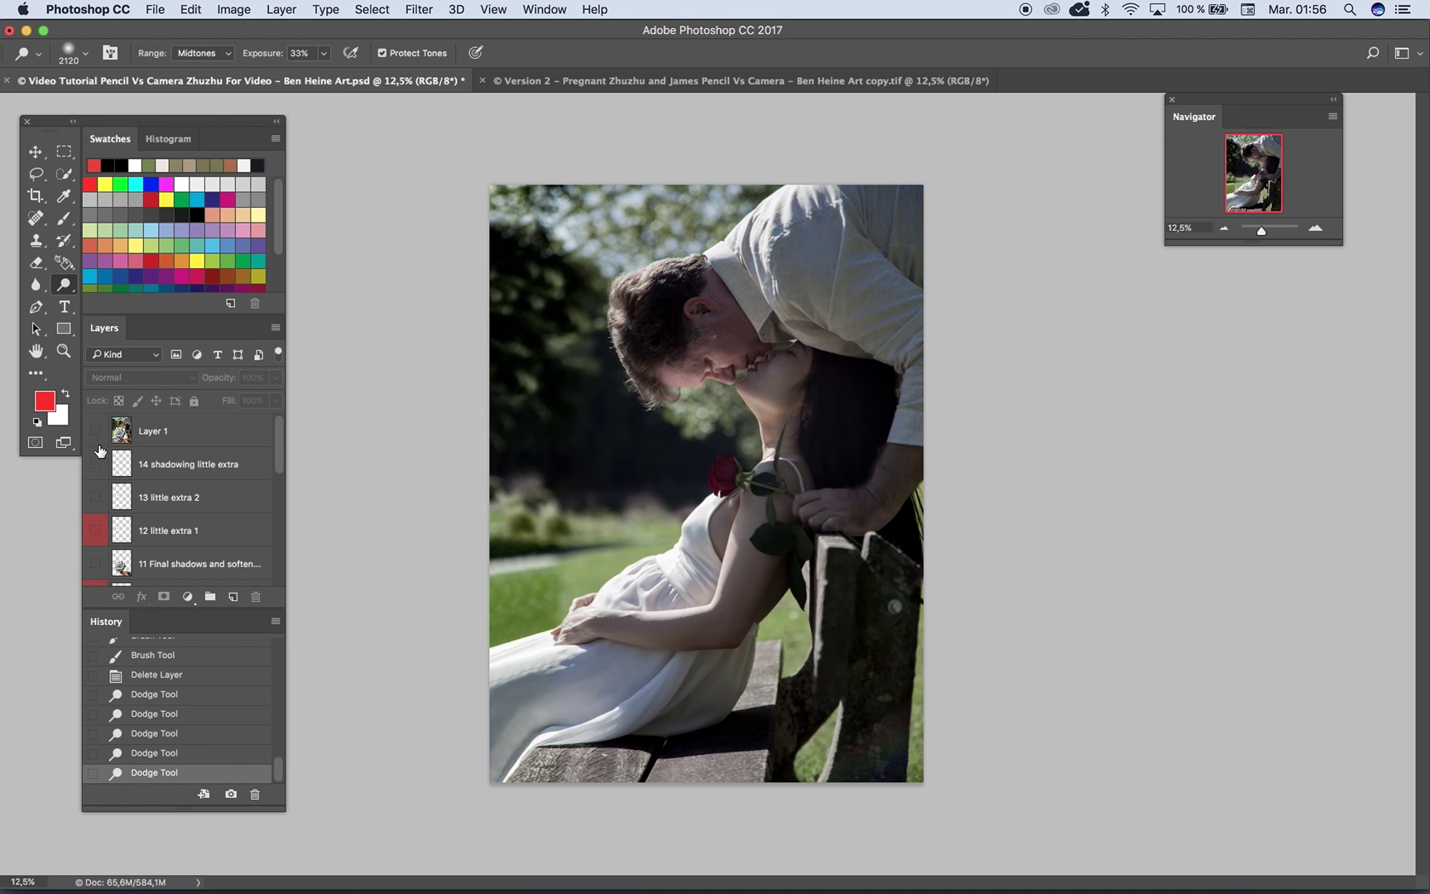
left_click(96, 431)
left_click(97, 431)
left_click(95, 430)
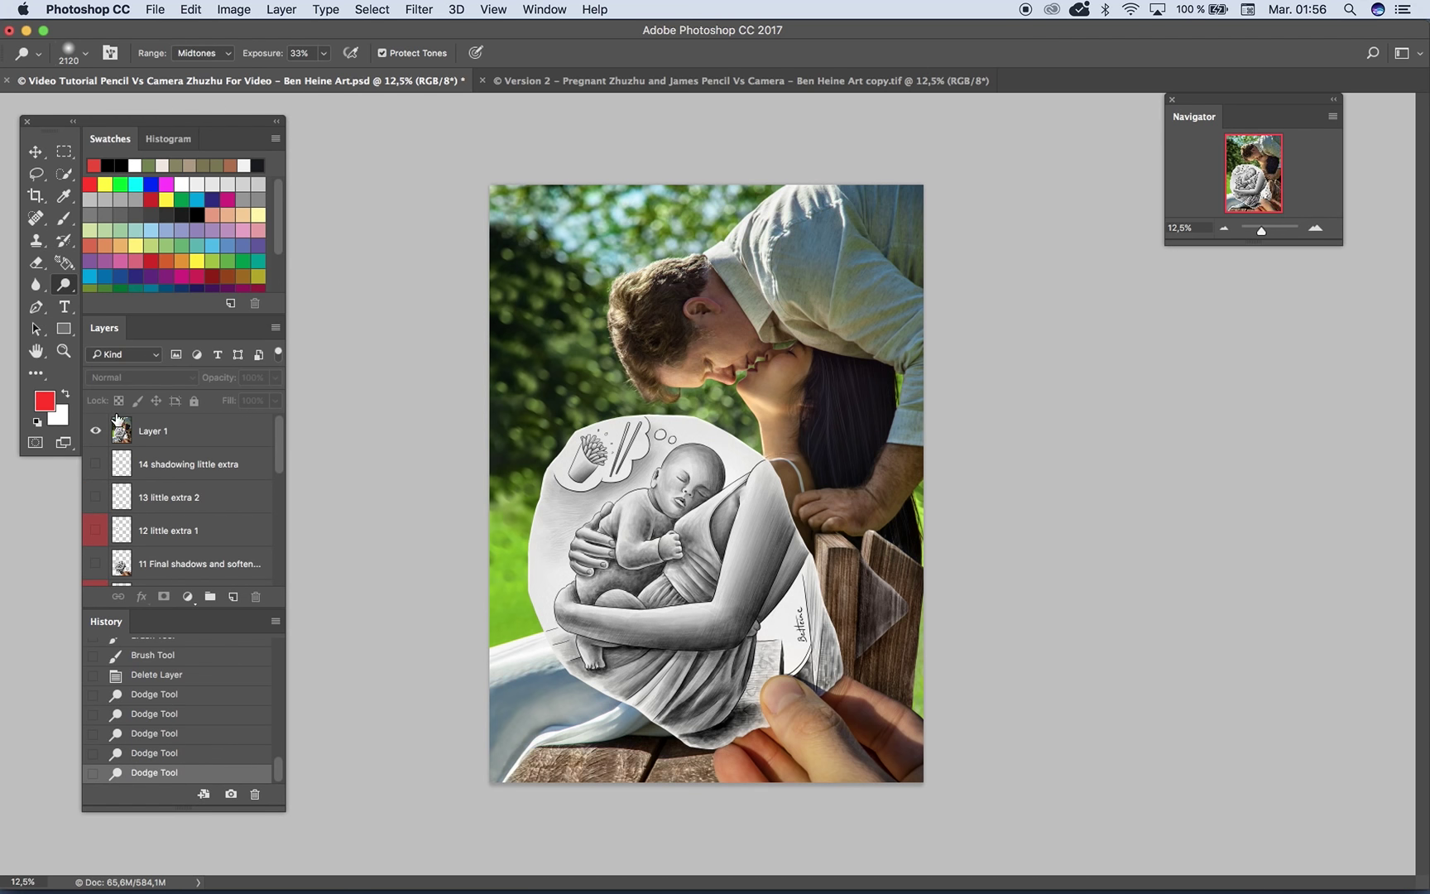
left_click(1318, 232)
left_click(1318, 232)
left_click(96, 431)
left_click(97, 431)
left_click(1224, 228)
left_click(1224, 228)
left_click(97, 431)
left_click(97, 432)
left_click(1314, 232)
mouse_move(800, 277)
left_mouse_down()
mouse_move(712, 459)
mouse_move(726, 336)
mouse_move(751, 328)
mouse_move(778, 247)
left_mouse_up()
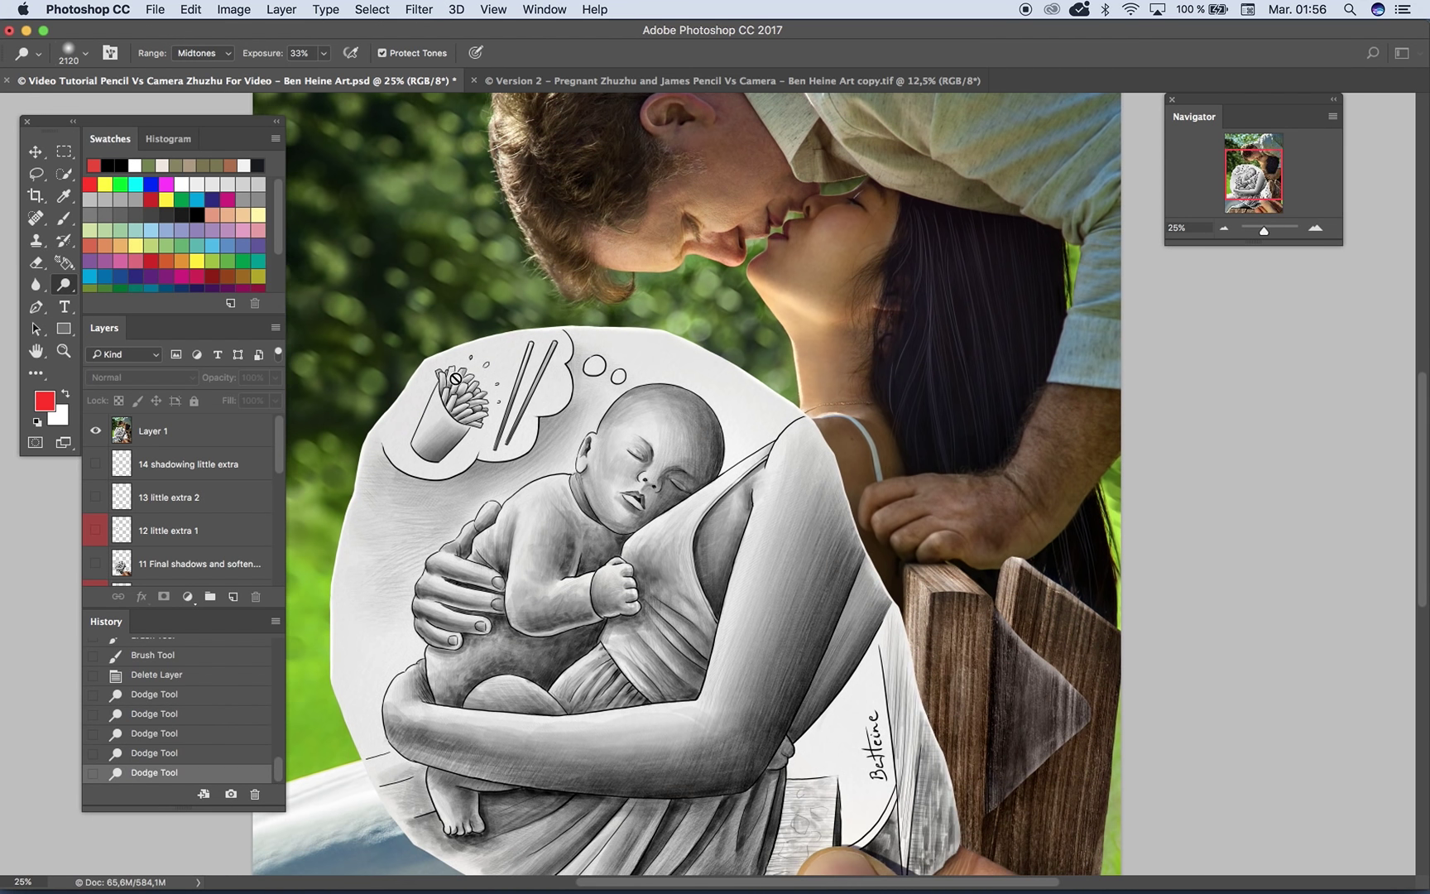
left_click(1224, 228)
Step: Hide Layer 1 and compare 2 Photo edits with 1 Original, leaving the edited photo shown
left_click(95, 430)
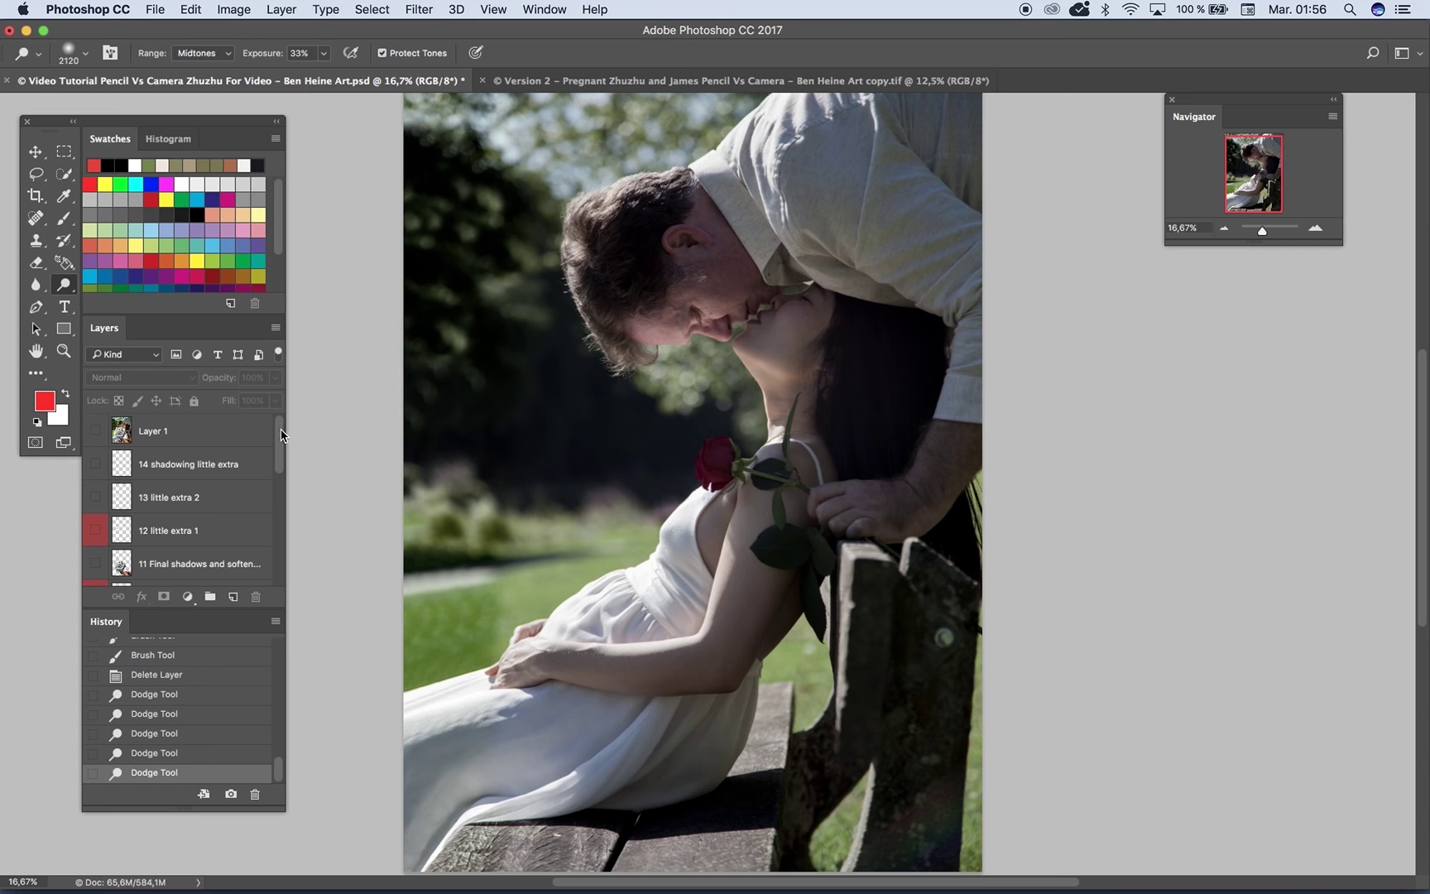
scroll(282, 435, "down", 5)
left_click(96, 536)
left_click(96, 537)
left_click(96, 537)
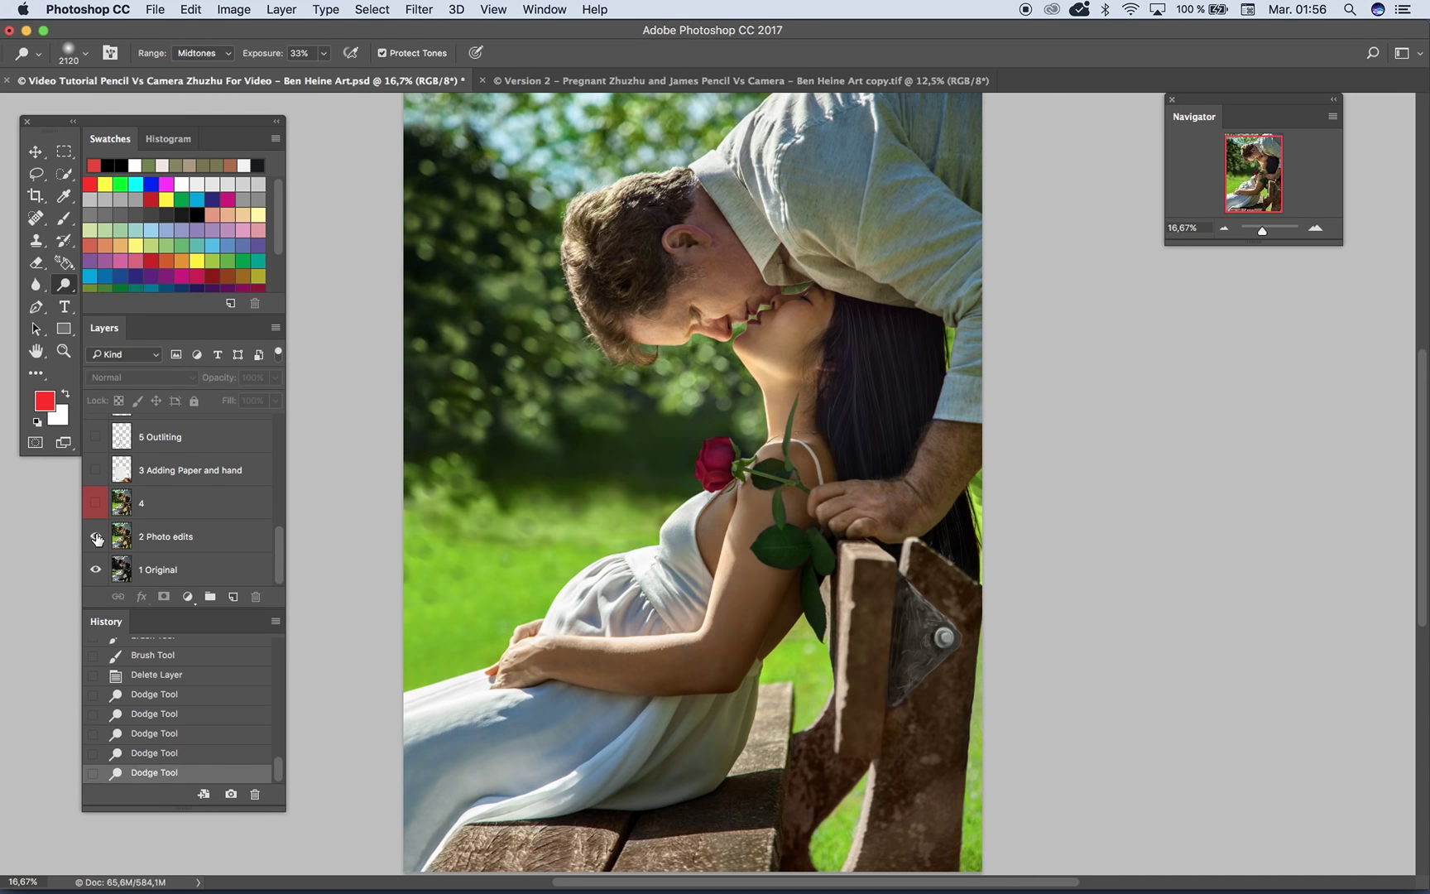
left_click(96, 537)
left_click(97, 537)
left_click(97, 537)
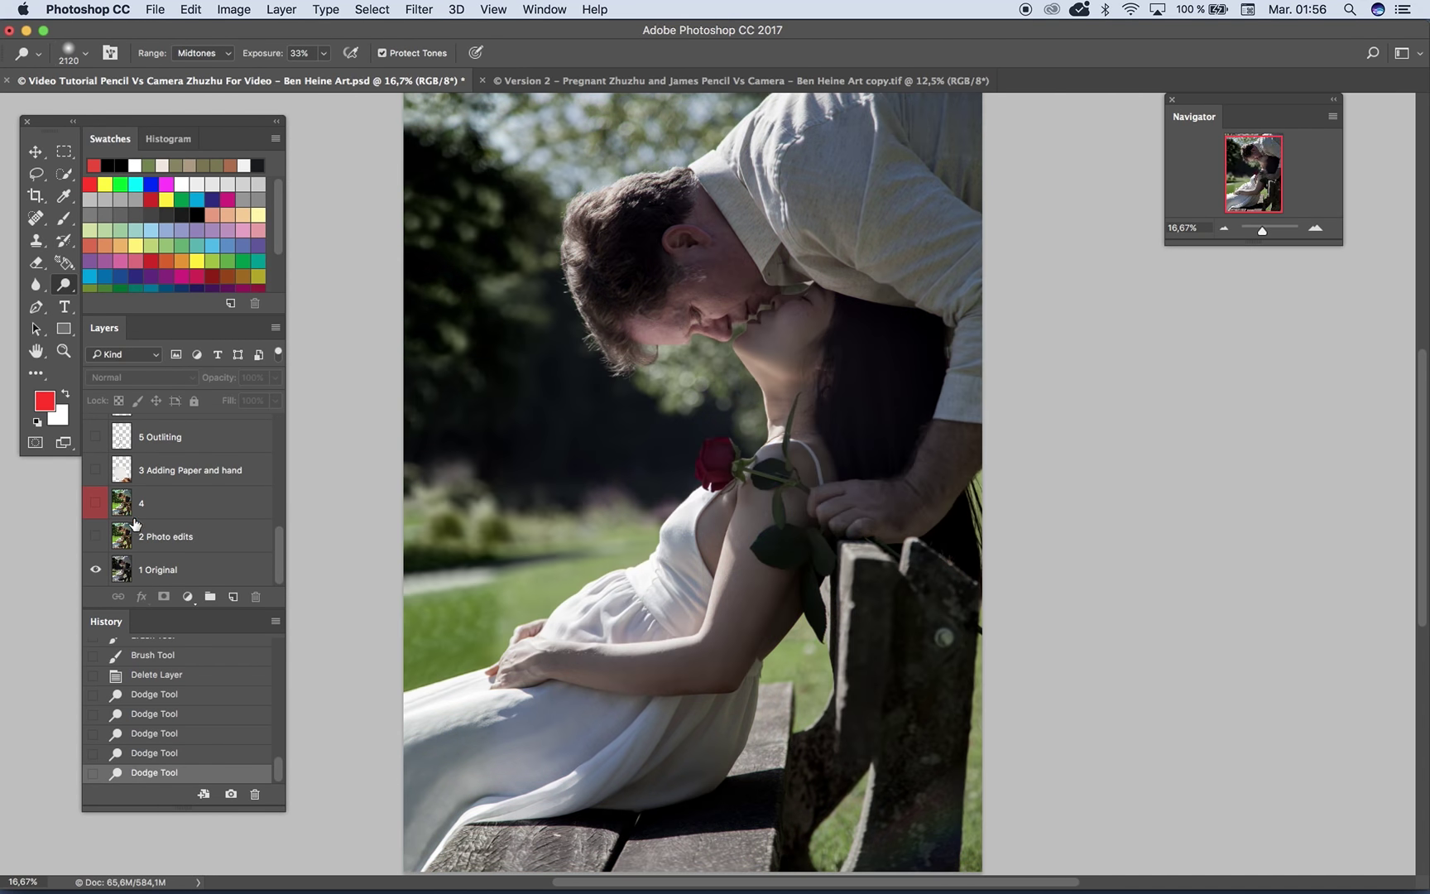
left_click(96, 537)
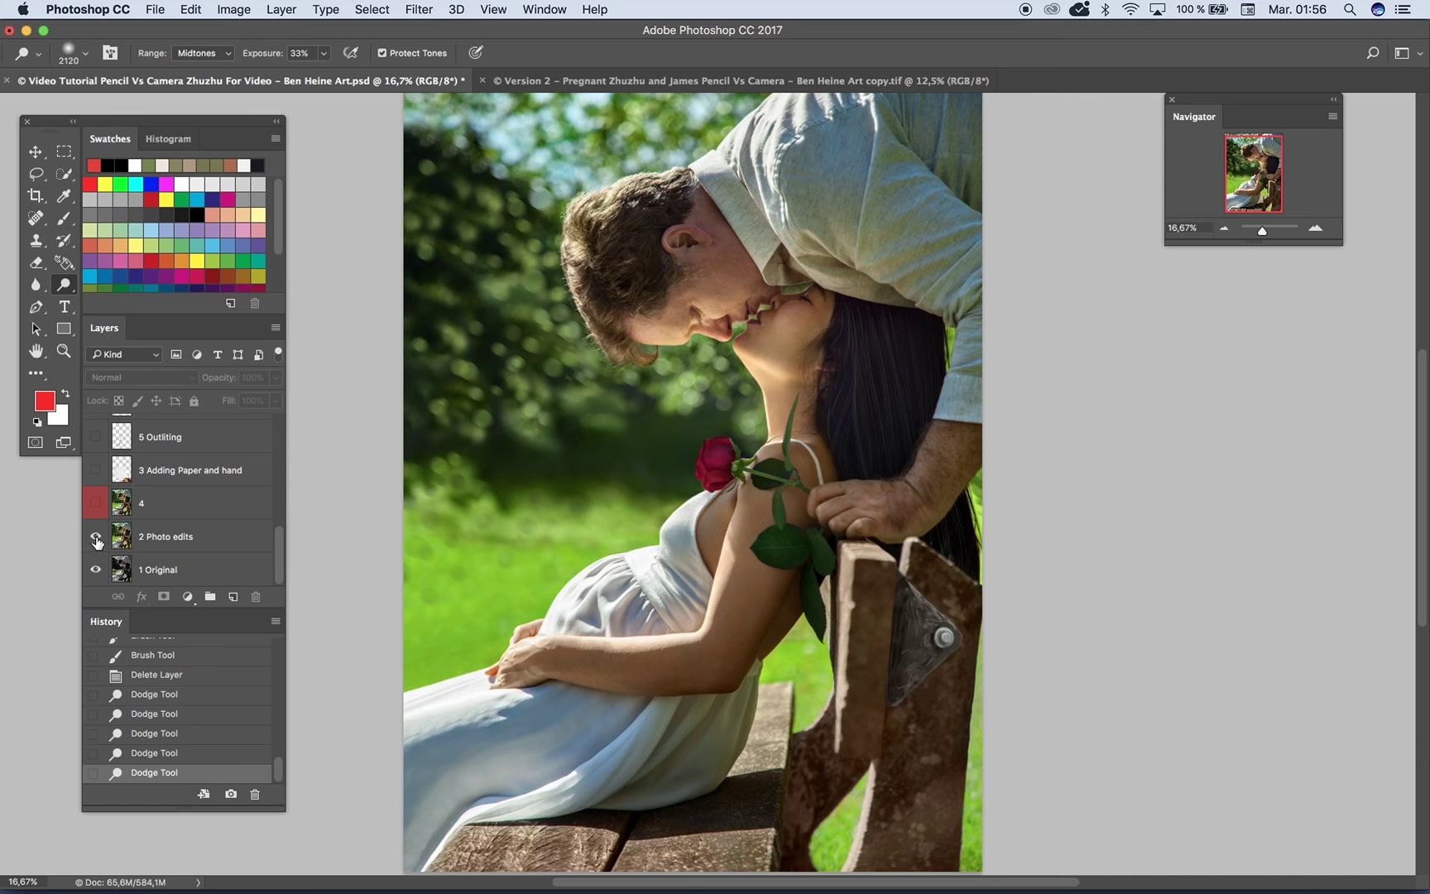
Step: Show Layer 1 again over the edited photo and view the finished artwork at 25% and 16.67%
left_click(1223, 228)
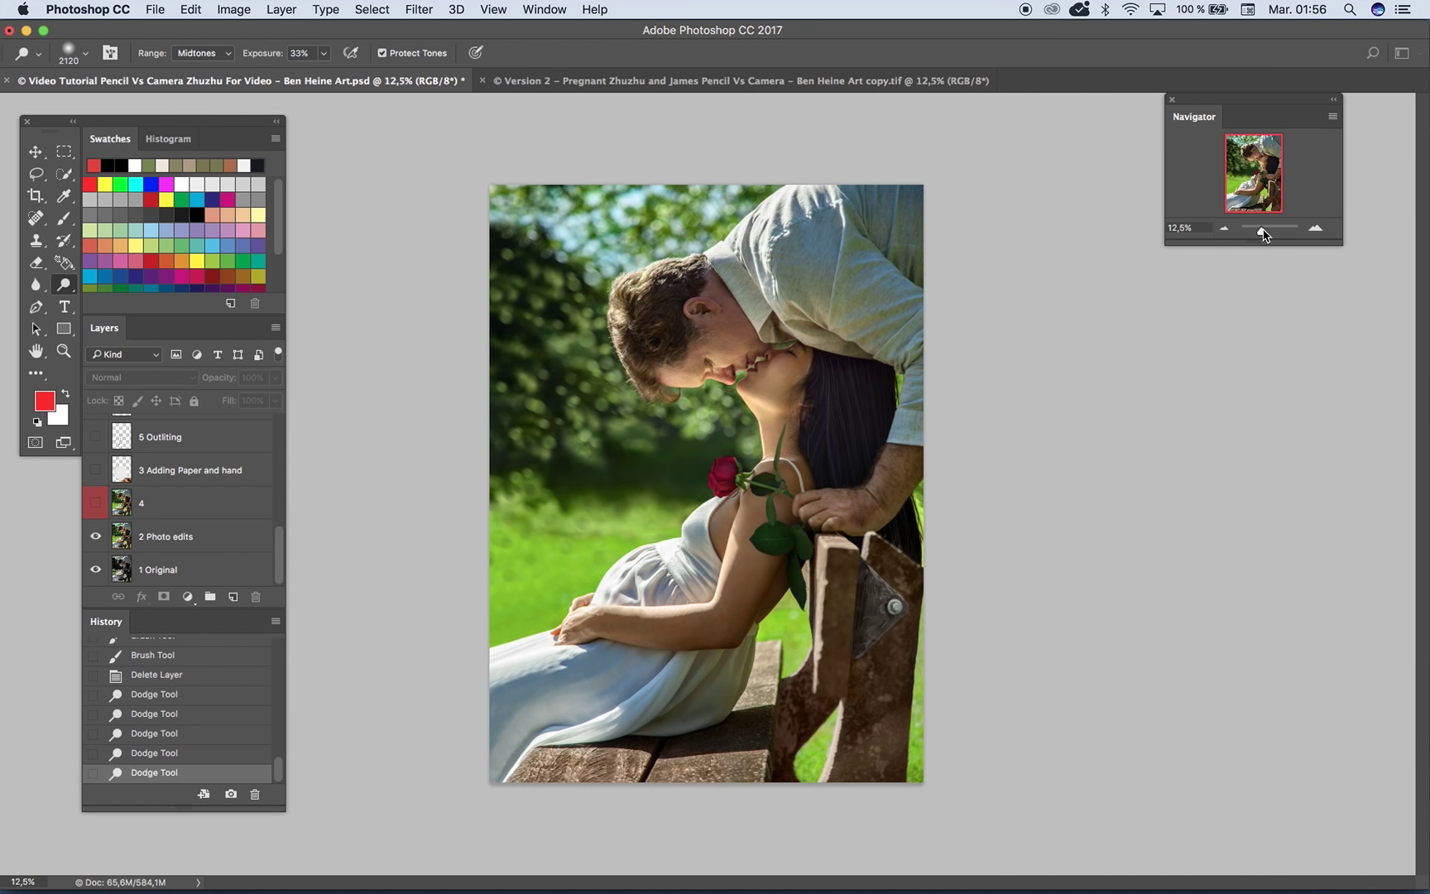
left_click(1315, 229)
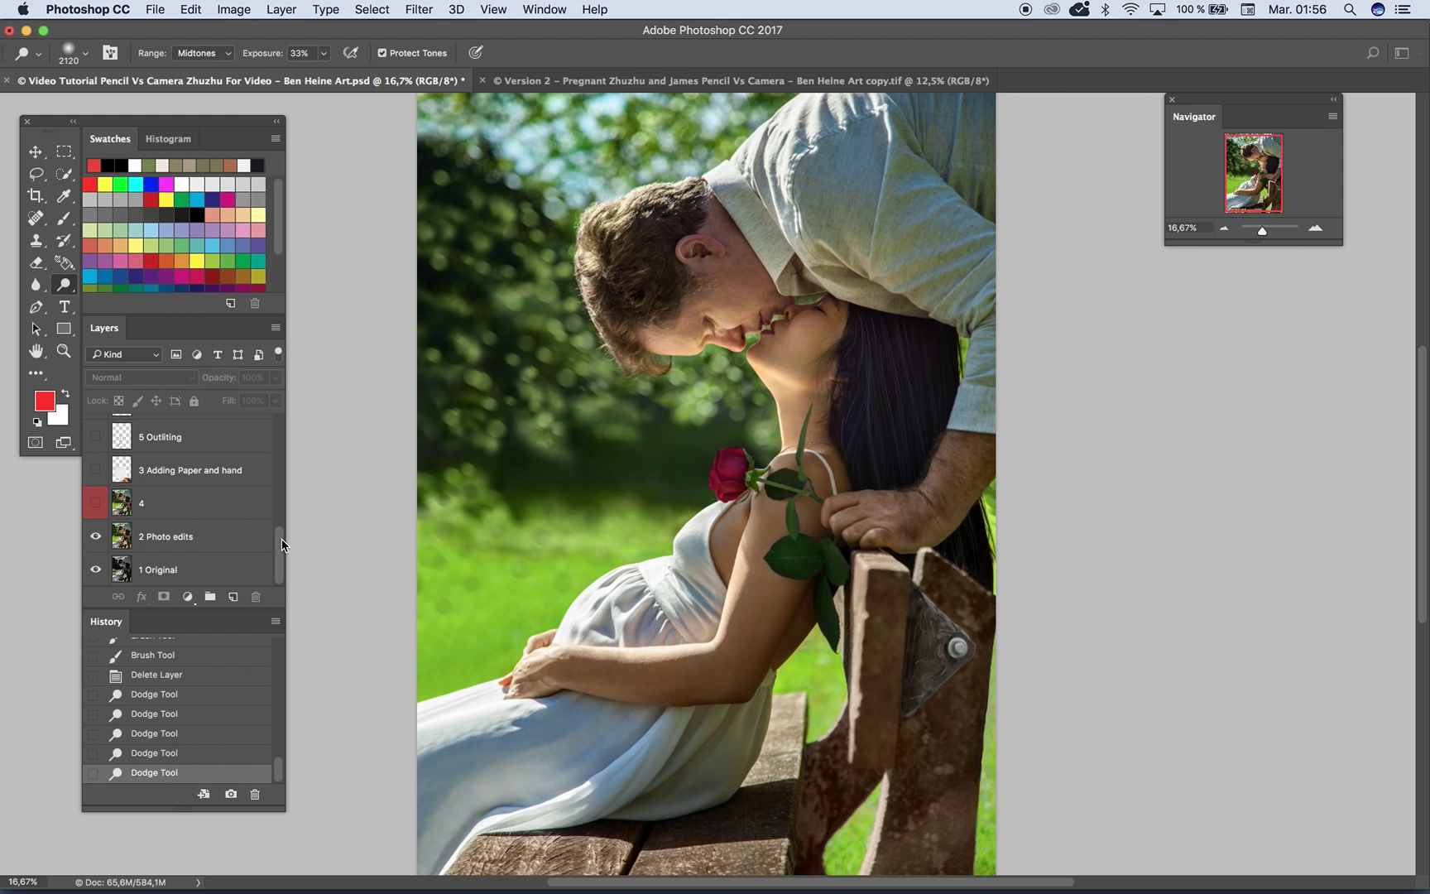
left_click_drag(280, 559, 261, 382)
left_click(96, 431)
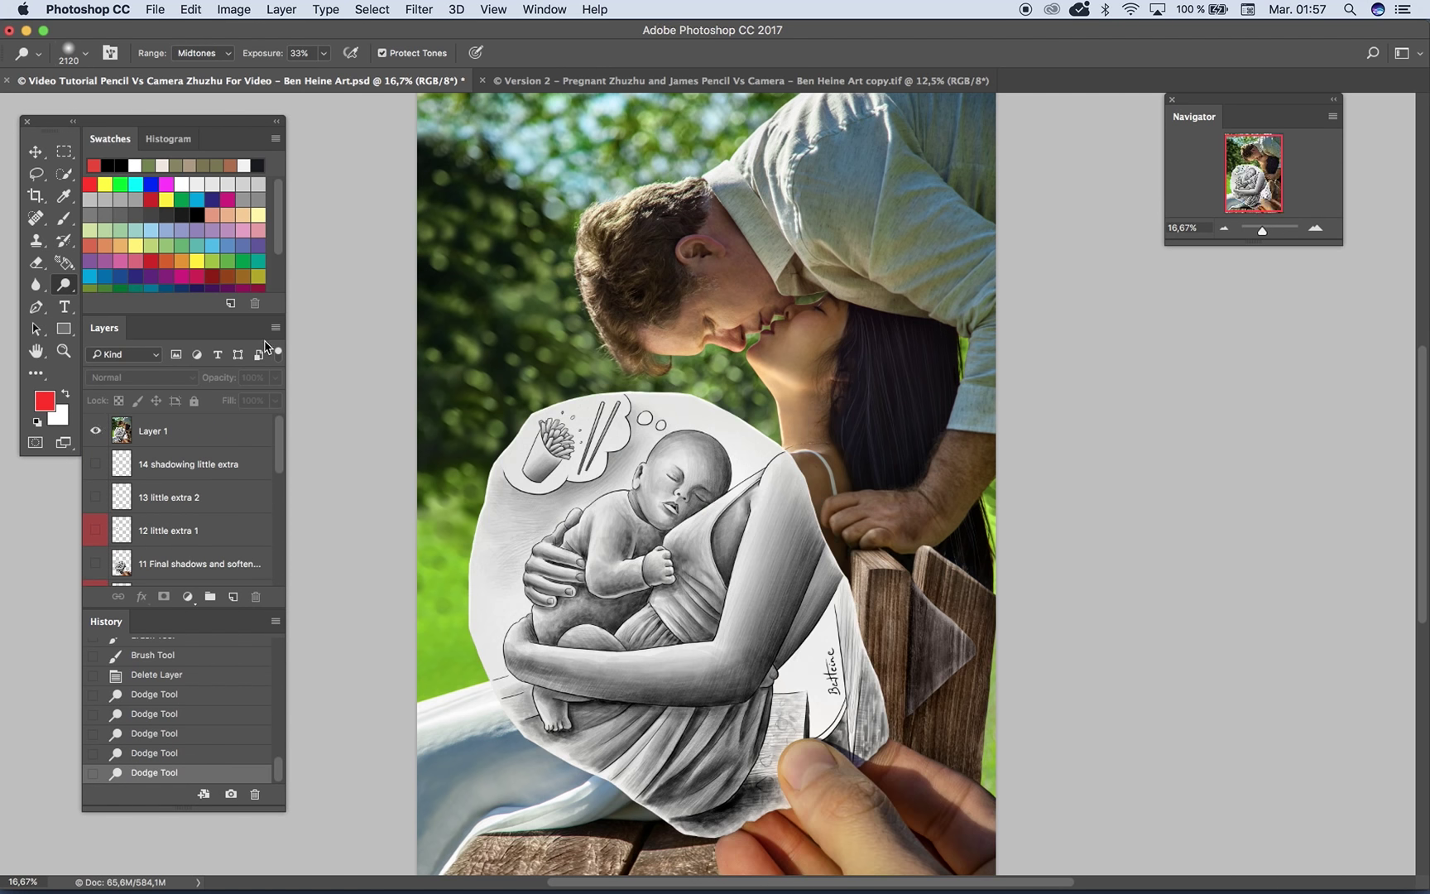
left_click(1316, 227)
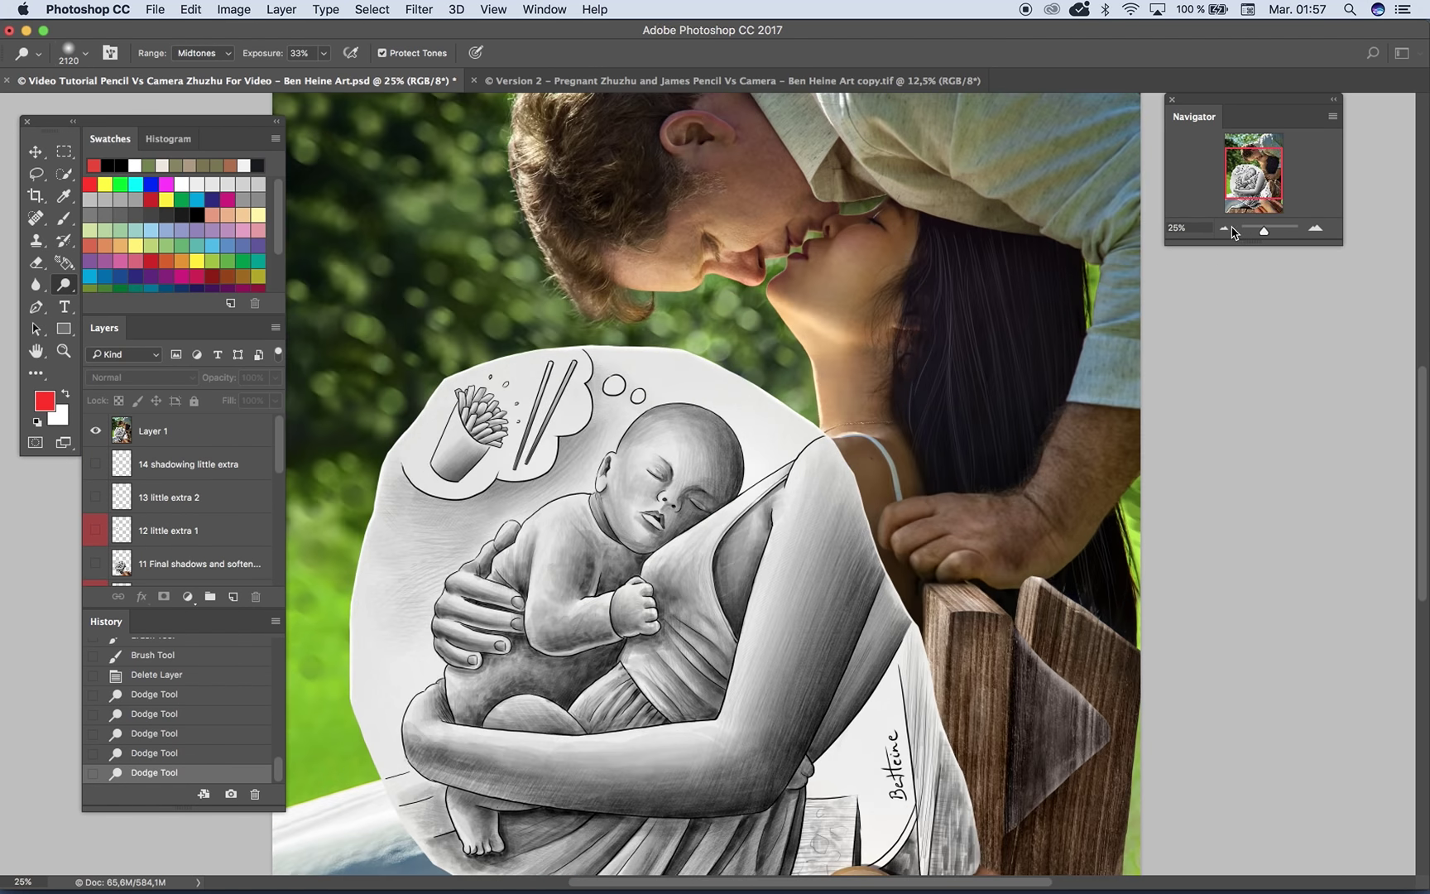
left_click(1224, 228)
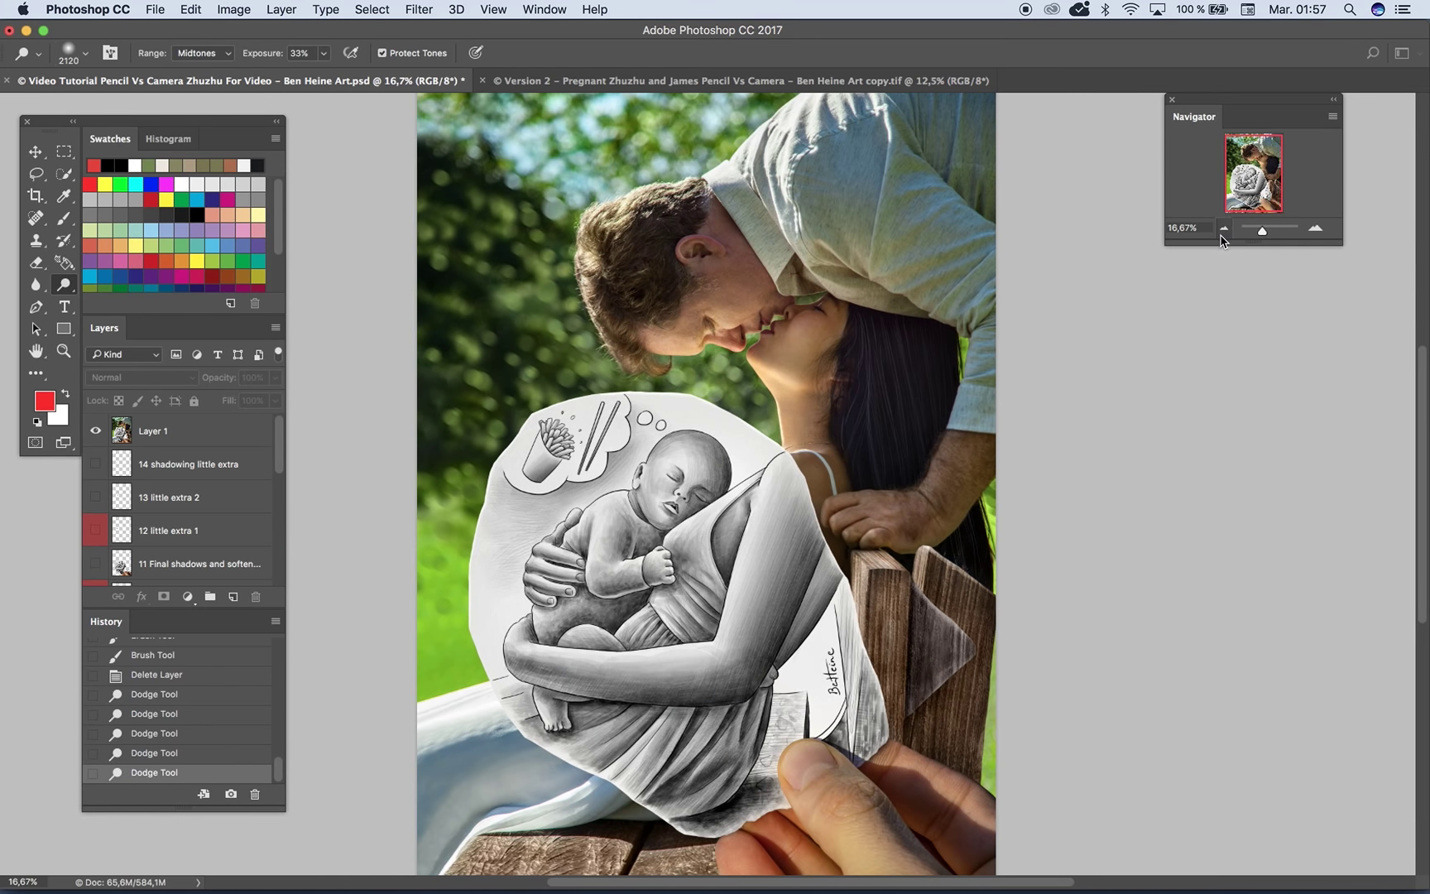